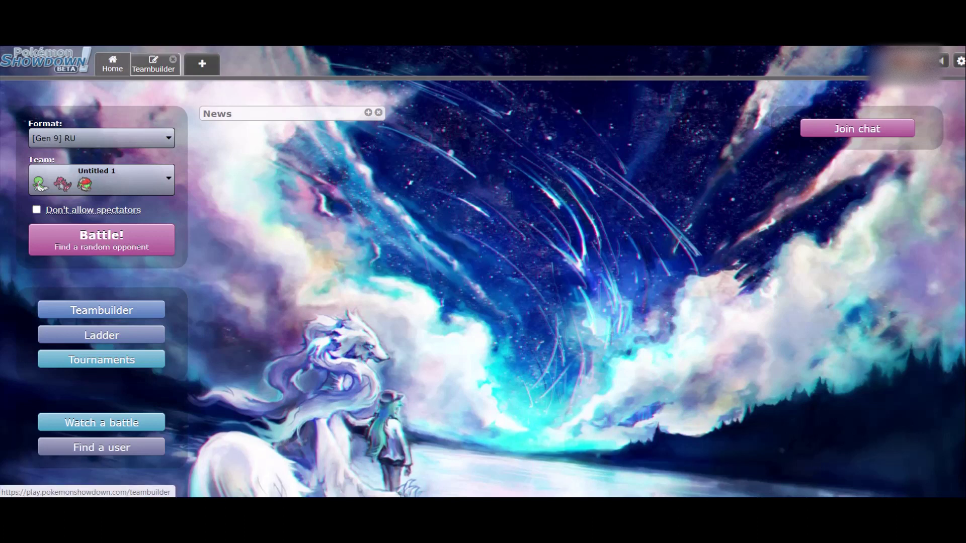
- Open the Untitled 1 team in the Teambuilder and bring up Gardevoir's species selection
{"action": "left_click", "coordinate": [154, 64]}
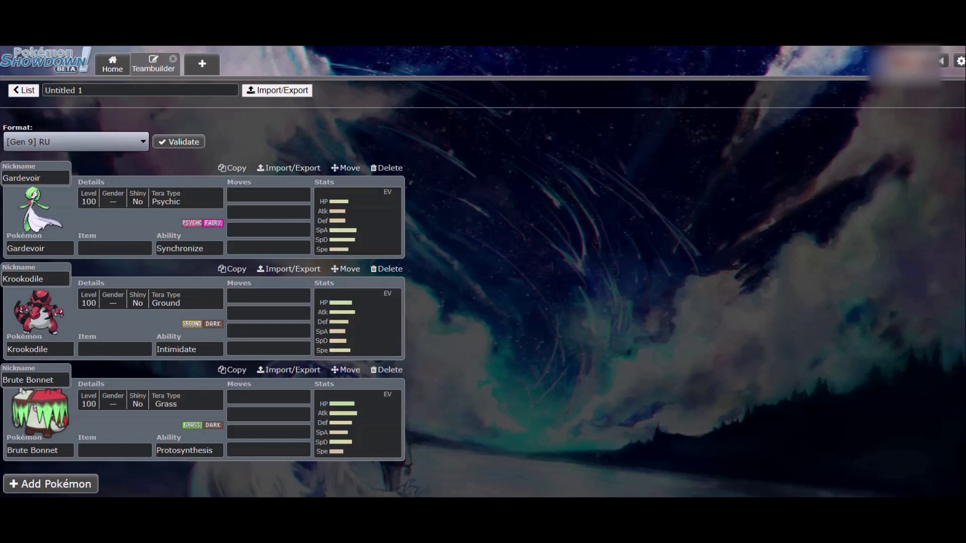
{"action": "scroll", "coordinate": [202, 307], "scroll_direction": "down", "scroll_amount": 1}
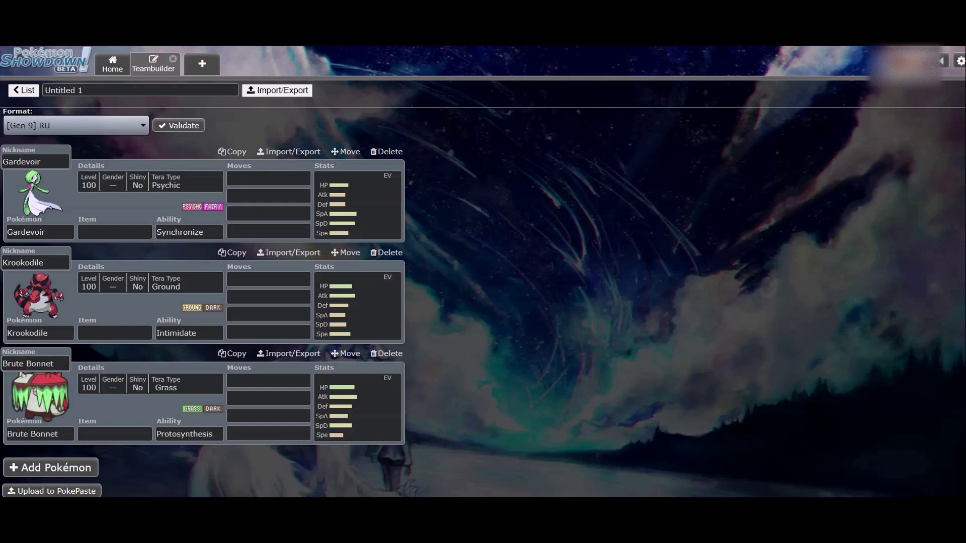
{"action": "left_click", "coordinate": [39, 232]}
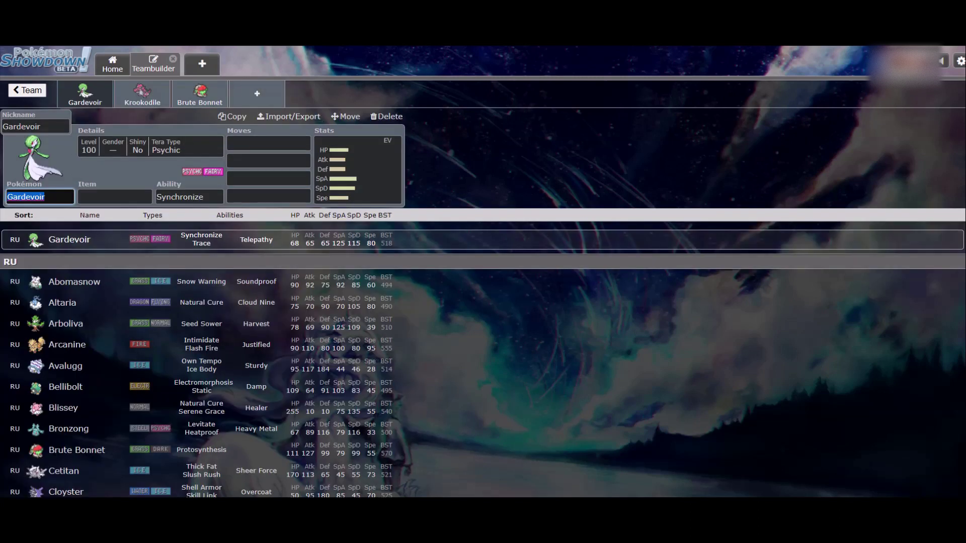
- Compare the team entries of Gardevoir, Krookodile and Brute Bonnet, checking their types, abilities and base stats
{"action": "left_click", "coordinate": [142, 94]}
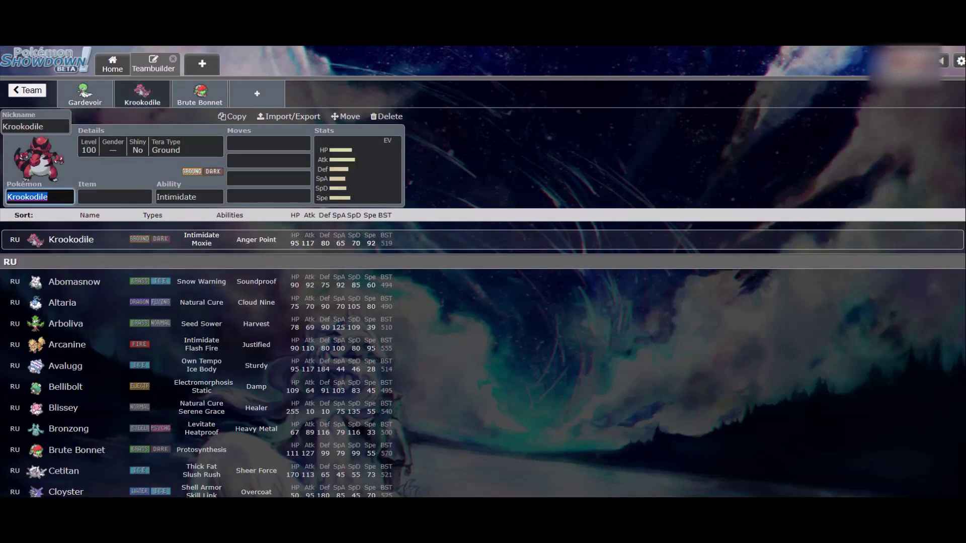
{"action": "left_click", "coordinate": [115, 197]}
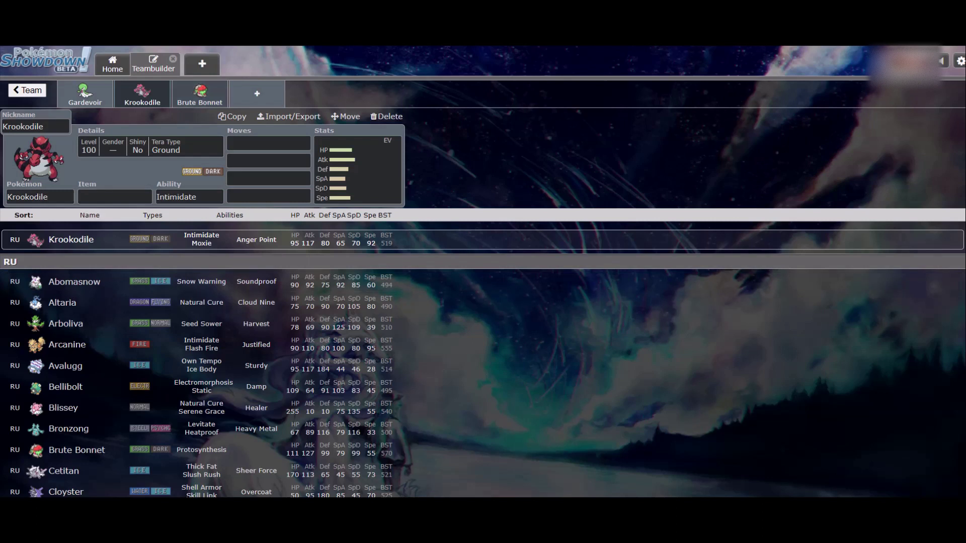
{"action": "left_click", "coordinate": [200, 94]}
{"action": "left_click", "coordinate": [142, 94]}
{"action": "left_click", "coordinate": [84, 95]}
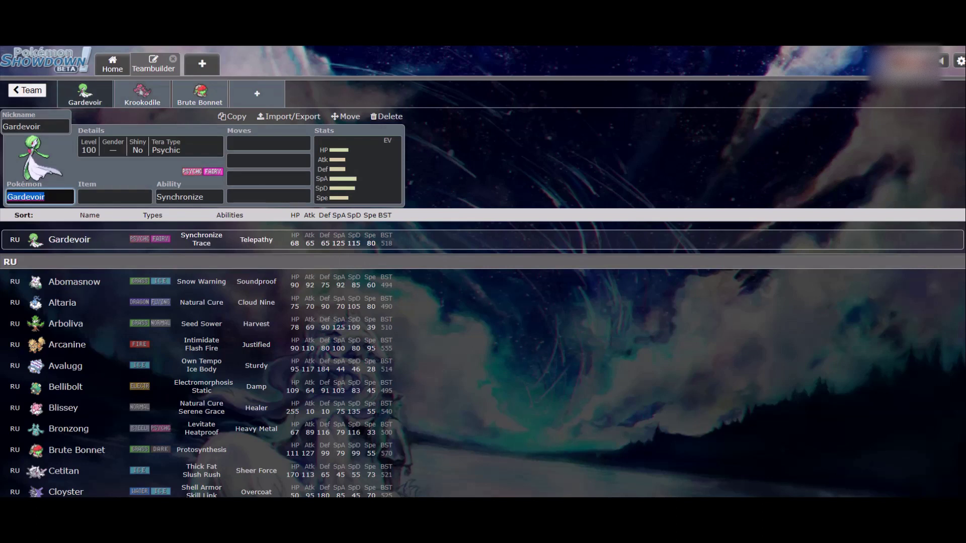
{"action": "left_click", "coordinate": [199, 94]}
{"action": "left_click", "coordinate": [142, 94]}
{"action": "left_click", "coordinate": [85, 94]}
{"action": "left_click", "coordinate": [141, 94]}
{"action": "left_click", "coordinate": [199, 94]}
{"action": "left_click", "coordinate": [141, 94]}
{"action": "left_click", "coordinate": [84, 94]}
{"action": "left_click", "coordinate": [143, 93]}
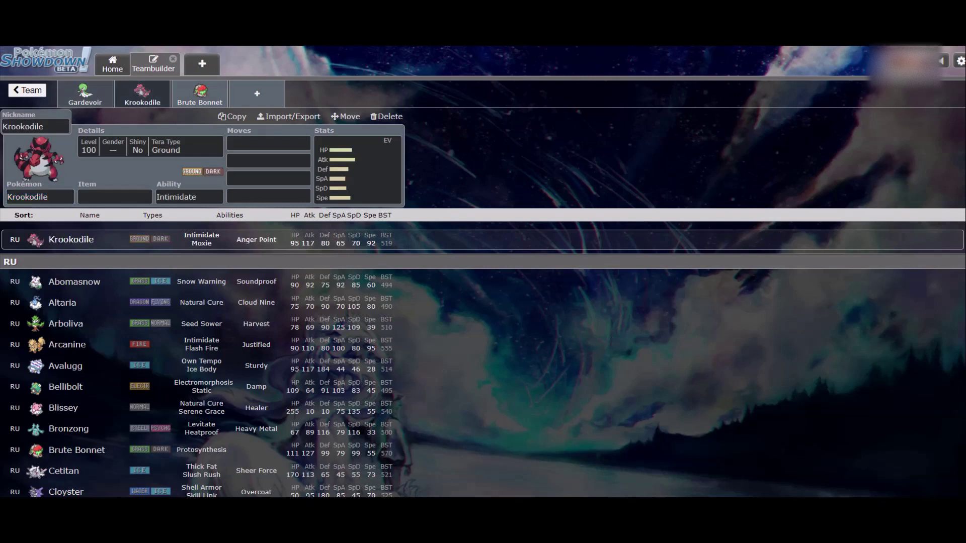
{"action": "left_click", "coordinate": [84, 93]}
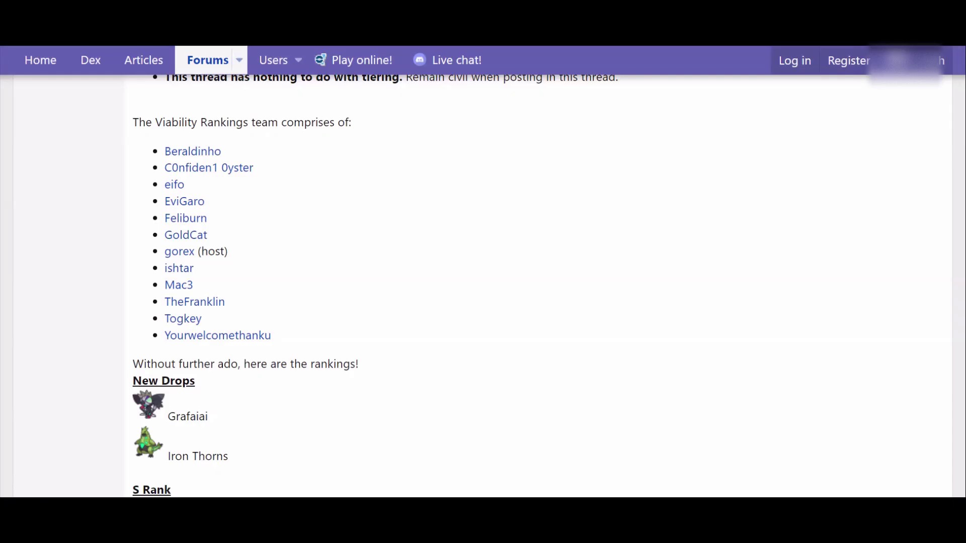
- Look through the viability rankings post on the Smogon forum and the Teambuilder's list of RU Pokémon
{"action": "scroll", "coordinate": [483, 287], "scroll_direction": "down", "scroll_amount": 5}
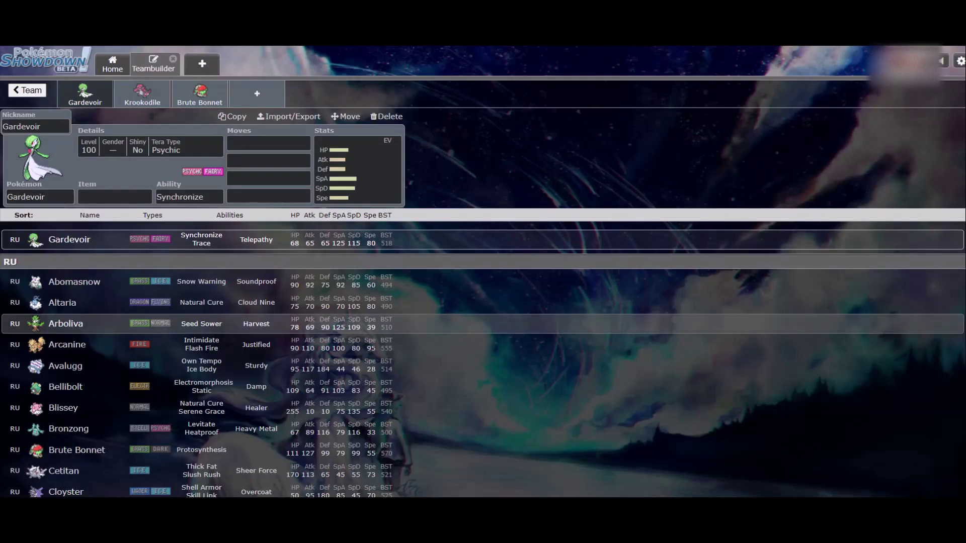
{"action": "scroll", "coordinate": [201, 318], "scroll_direction": "down", "scroll_amount": 10}
{"action": "scroll", "coordinate": [201, 307], "scroll_direction": "down", "scroll_amount": 2}
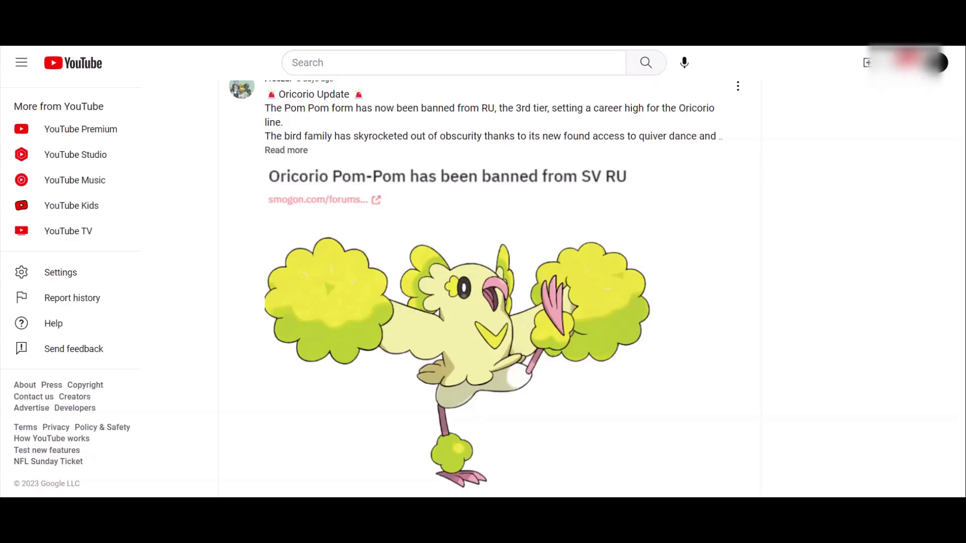
- Switch to YouTube and read the community post about Oricorio Pom-Pom's ban from SV RU
{"action": "scroll", "coordinate": [489, 281], "scroll_direction": "down", "scroll_amount": 1}
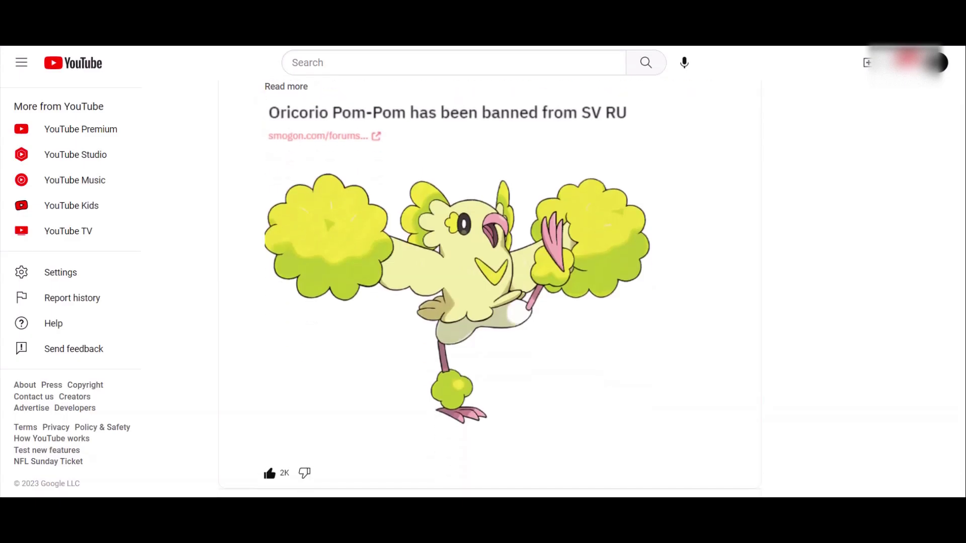
{"action": "scroll", "coordinate": [490, 282], "scroll_direction": "up", "scroll_amount": 2}
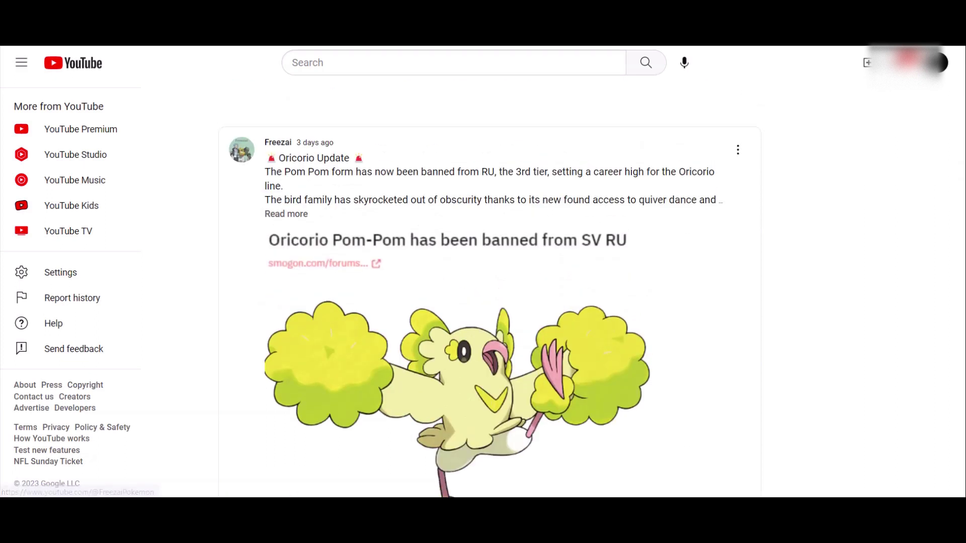
{"action": "scroll", "coordinate": [490, 282], "scroll_direction": "down", "scroll_amount": 3}
{"action": "scroll", "coordinate": [489, 282], "scroll_direction": "up", "scroll_amount": 2}
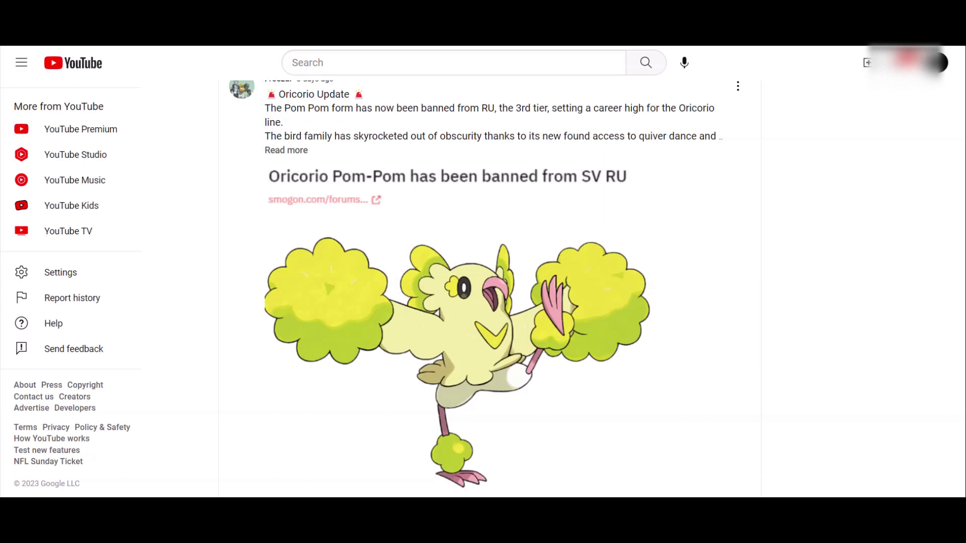
{"action": "scroll", "coordinate": [489, 282], "scroll_direction": "down", "scroll_amount": 1}
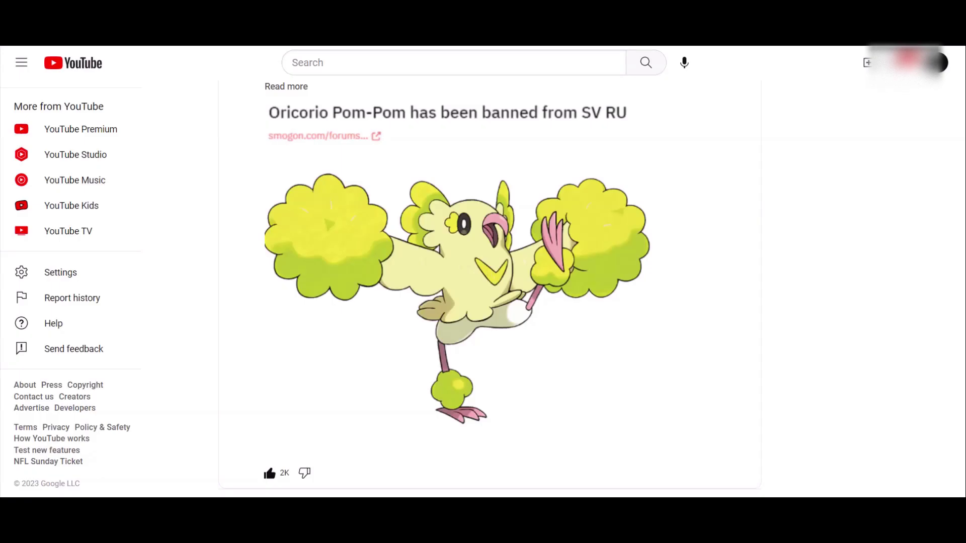
{"action": "scroll", "coordinate": [490, 281], "scroll_direction": "up", "scroll_amount": 2}
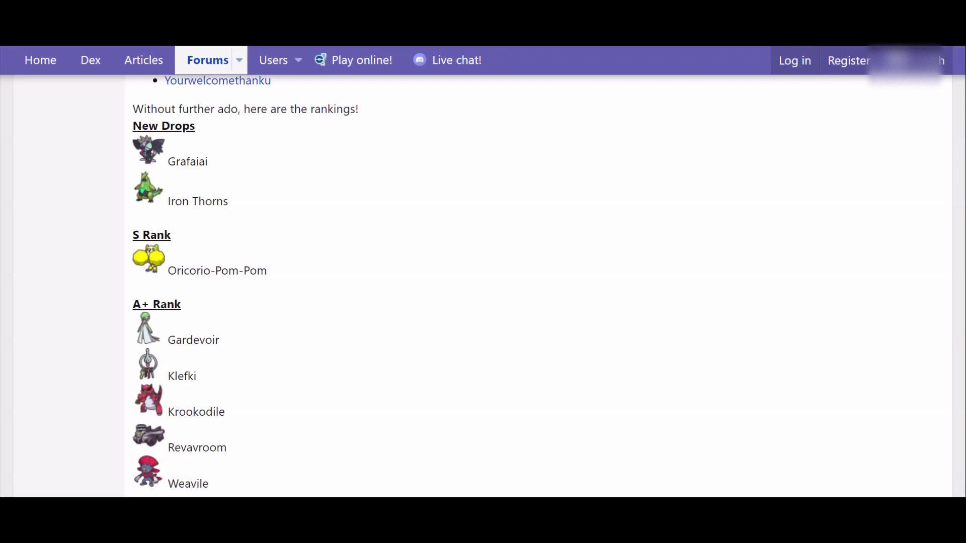
- Switch to the Smogon forum thread and review the A+ Rank Pokémon, highlighting Krookodile
{"action": "scroll", "coordinate": [483, 287], "scroll_direction": "down", "scroll_amount": 3}
{"action": "scroll", "coordinate": [483, 286], "scroll_direction": "up", "scroll_amount": 1}
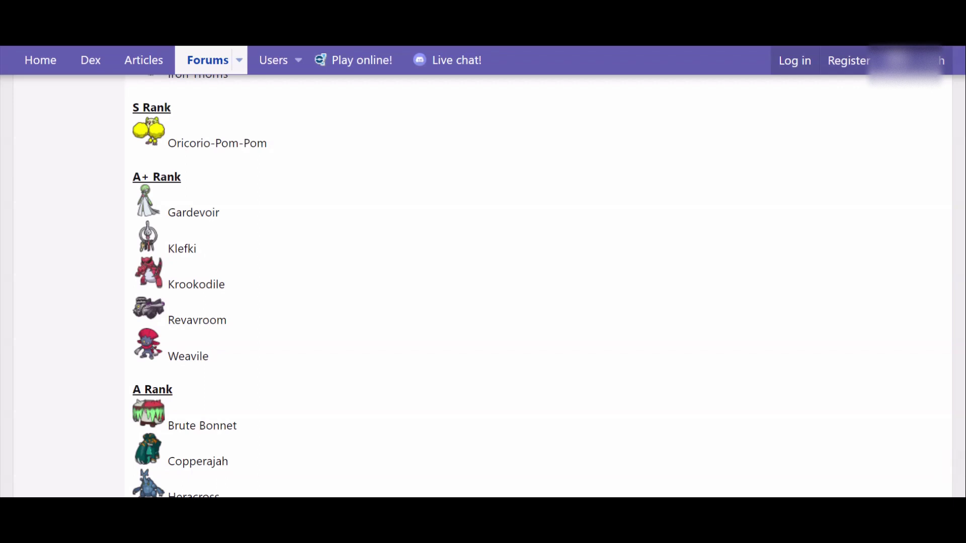
{"action": "left_click_drag", "start_coordinate": [146, 202], "coordinate": [196, 248]}
{"action": "double_click", "coordinate": [196, 284]}
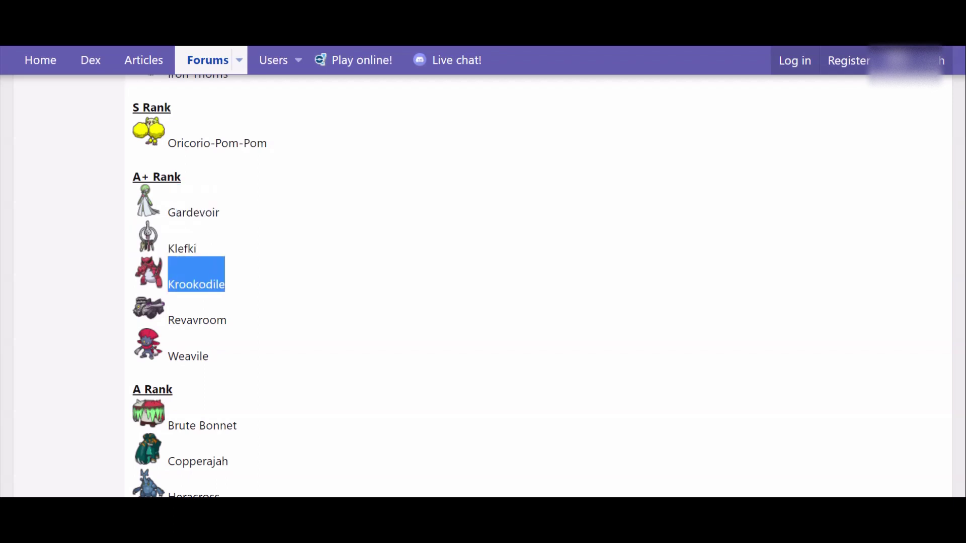
{"action": "left_click", "coordinate": [196, 284]}
- Examine which Pokémon are placed in the A+, A, A- and B+ ranks of the viability rankings
{"action": "scroll", "coordinate": [538, 286], "scroll_direction": "down", "scroll_amount": 4}
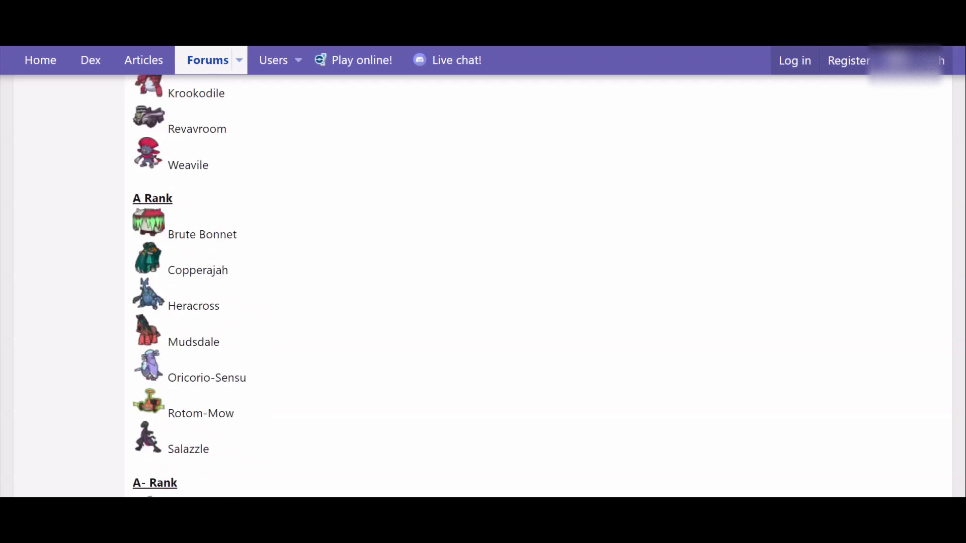
{"action": "scroll", "coordinate": [201, 287], "scroll_direction": "up", "scroll_amount": 3}
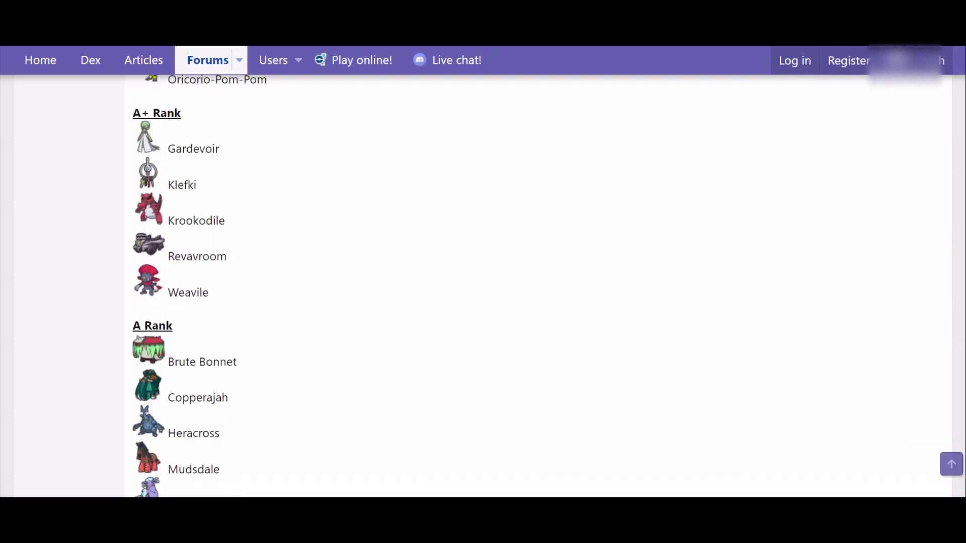
{"action": "scroll", "coordinate": [483, 286], "scroll_direction": "down", "scroll_amount": 3}
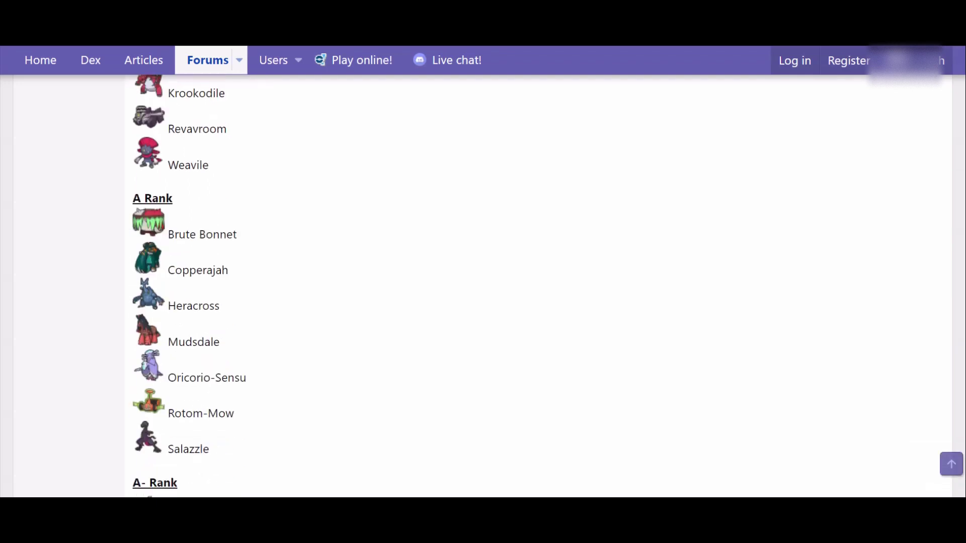
{"action": "scroll", "coordinate": [483, 286], "scroll_direction": "down", "scroll_amount": 2}
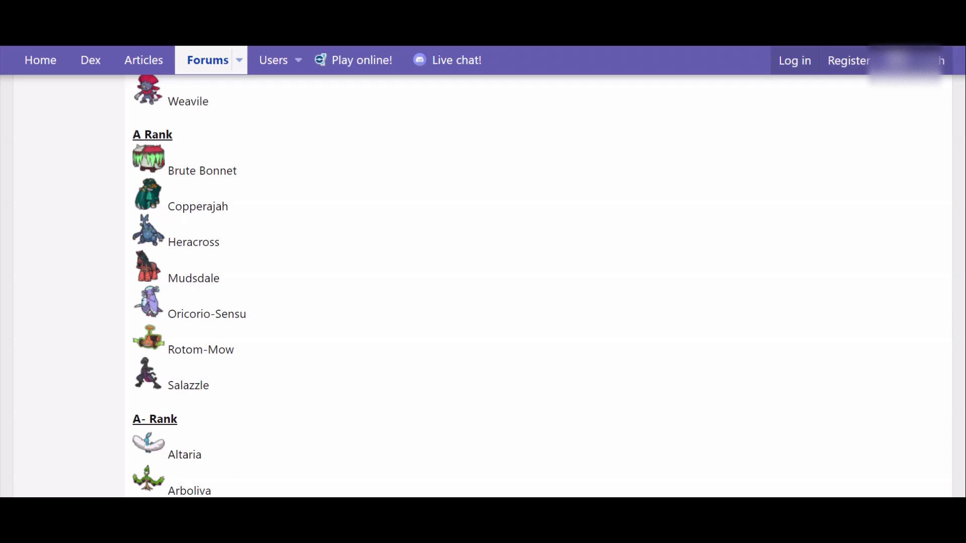
{"action": "scroll", "coordinate": [483, 287], "scroll_direction": "up", "scroll_amount": 3}
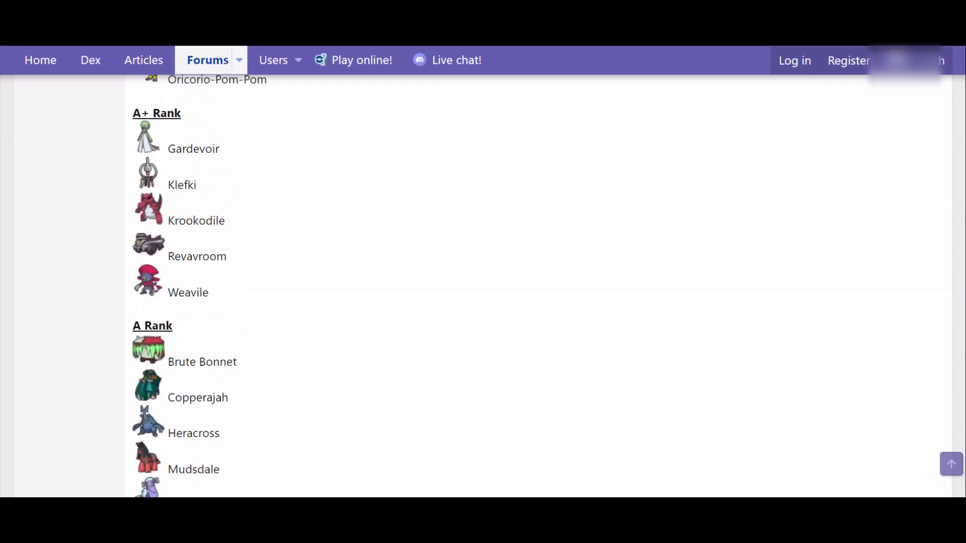
{"action": "scroll", "coordinate": [483, 287], "scroll_direction": "down", "scroll_amount": 2}
{"action": "scroll", "coordinate": [483, 287], "scroll_direction": "down", "scroll_amount": 3}
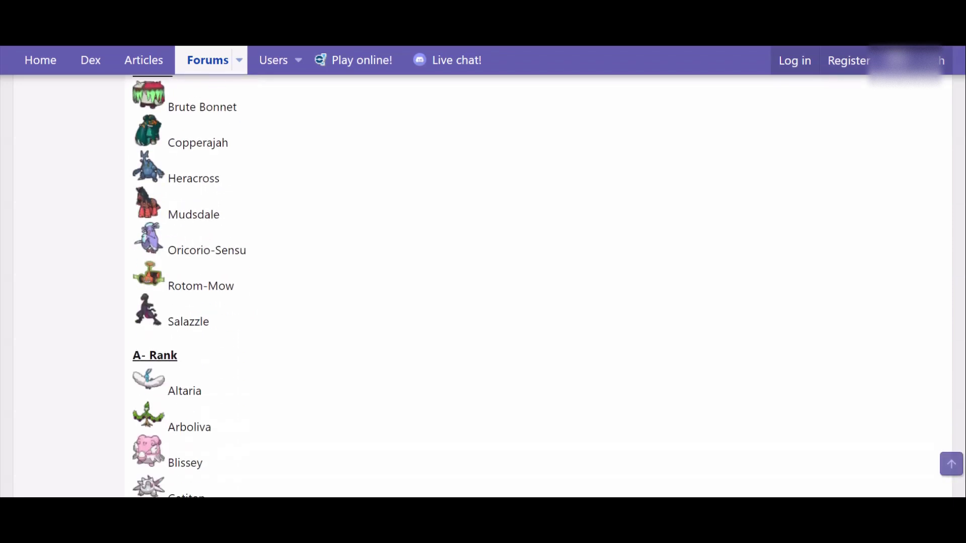
{"action": "scroll", "coordinate": [483, 287], "scroll_direction": "down", "scroll_amount": 3}
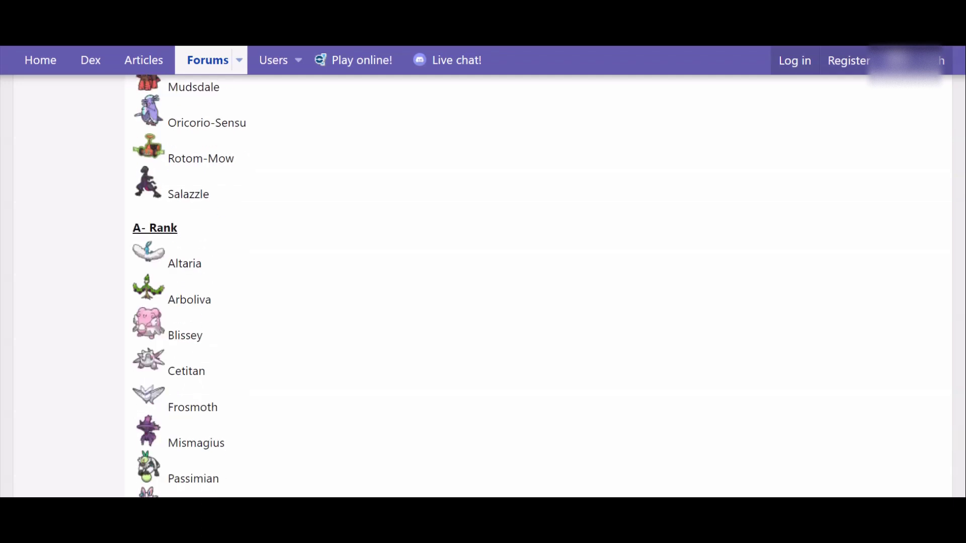
{"action": "scroll", "coordinate": [483, 287], "scroll_direction": "down", "scroll_amount": 2}
{"action": "scroll", "coordinate": [483, 287], "scroll_direction": "down", "scroll_amount": 3}
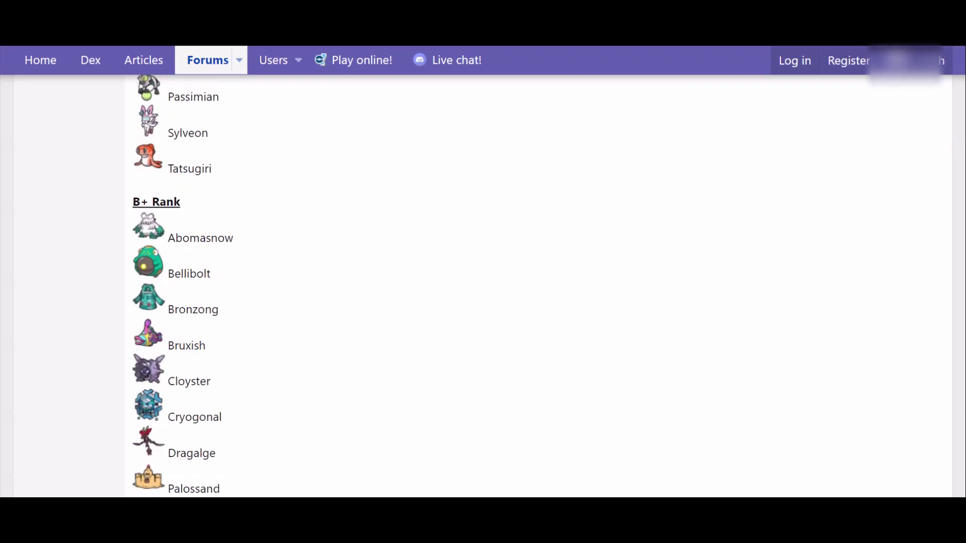
{"action": "scroll", "coordinate": [183, 285], "scroll_direction": "up", "scroll_amount": 4}
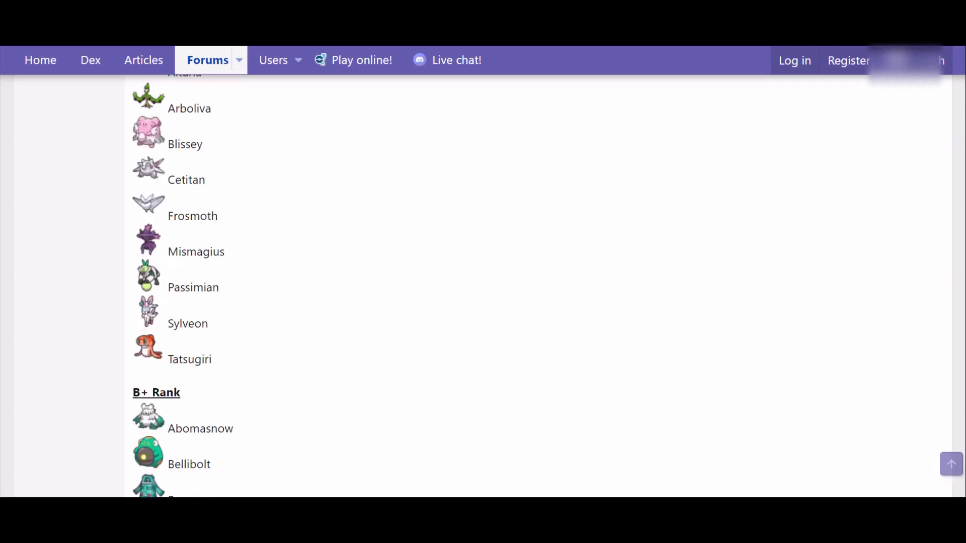
{"action": "scroll", "coordinate": [182, 286], "scroll_direction": "up", "scroll_amount": 5}
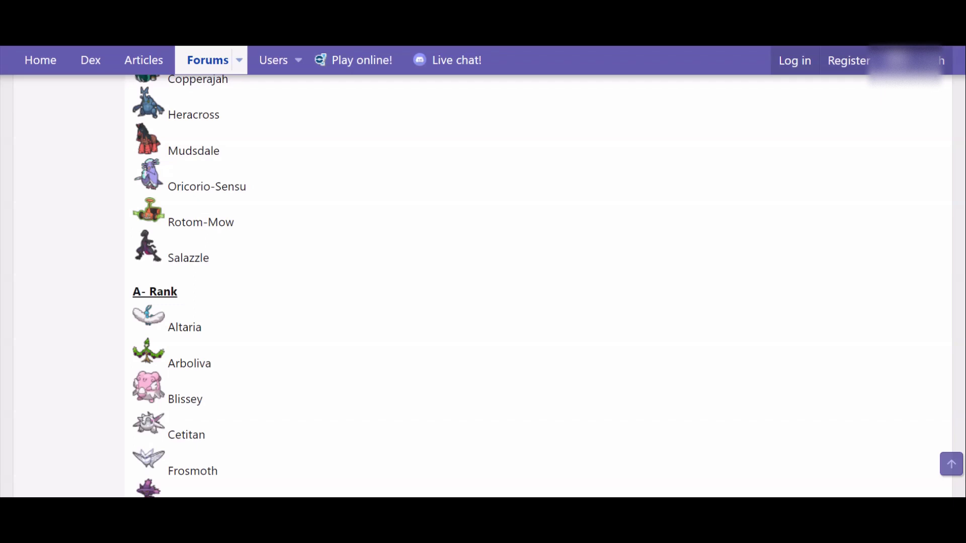
{"action": "scroll", "coordinate": [183, 286], "scroll_direction": "up", "scroll_amount": 1}
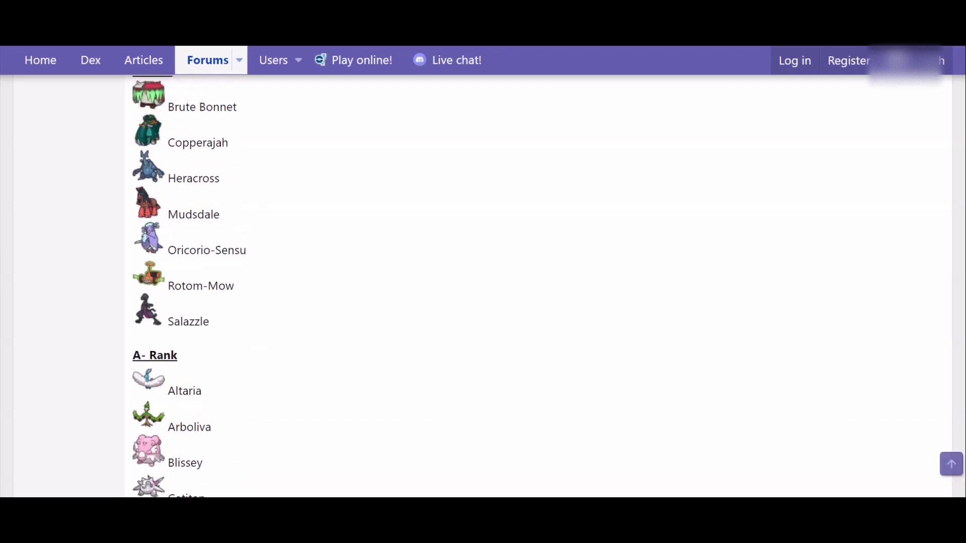
{"action": "scroll", "coordinate": [183, 285], "scroll_direction": "up", "scroll_amount": 1}
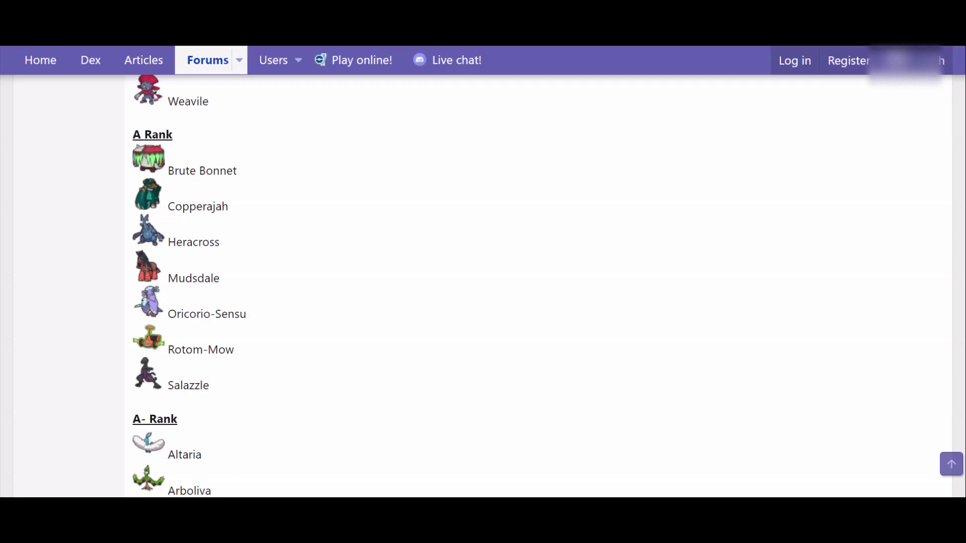
{"action": "scroll", "coordinate": [182, 286], "scroll_direction": "up", "scroll_amount": 2}
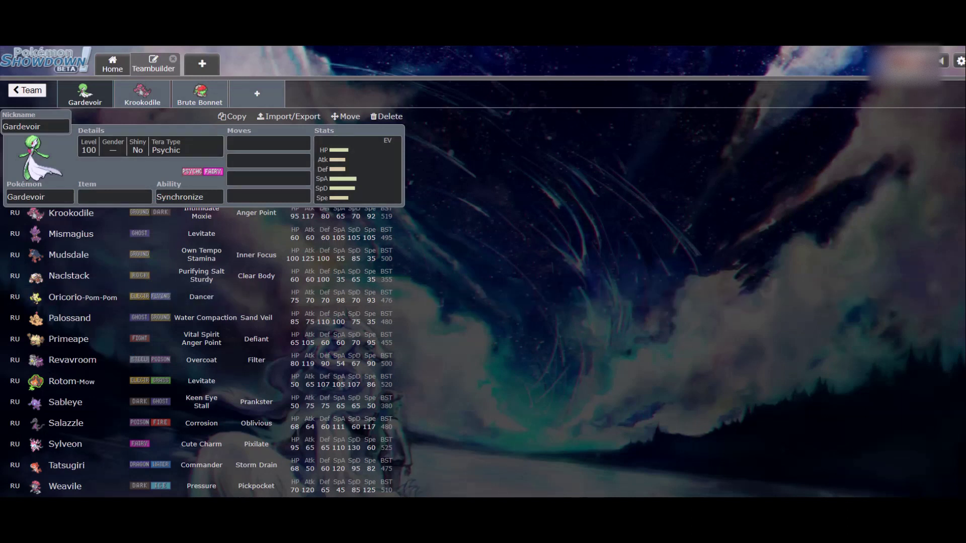
- Switch to the Pokémon Showdown Teambuilder and set Gardevoir's ability to Trace
{"action": "left_click", "coordinate": [189, 196]}
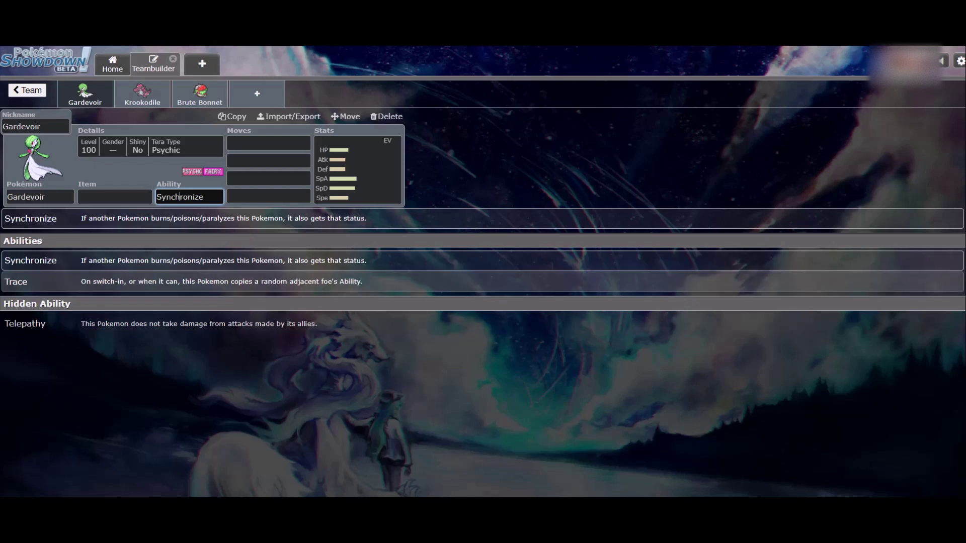
{"action": "left_click", "coordinate": [16, 282]}
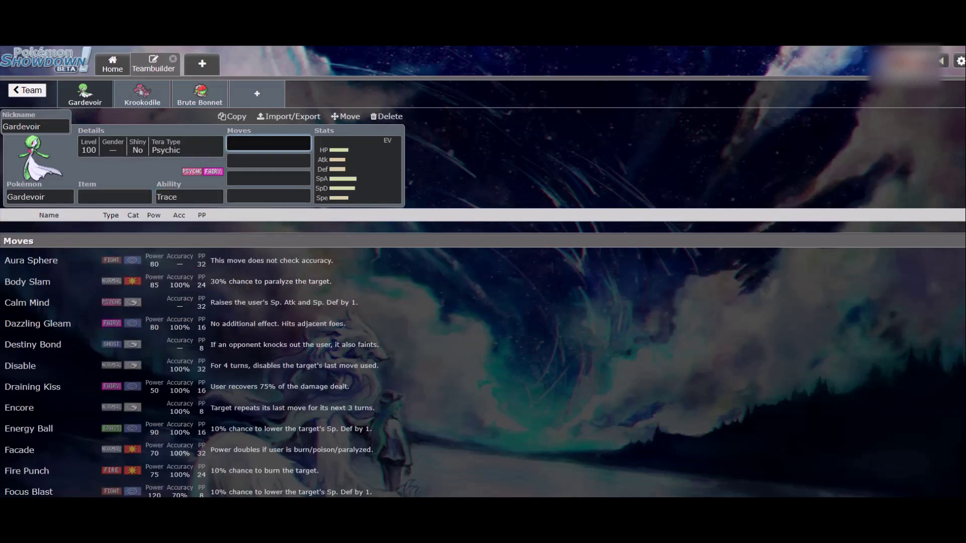
- Browse the held items available for Gardevoir and bring up Krookodile's item choices
{"action": "left_click", "coordinate": [114, 197]}
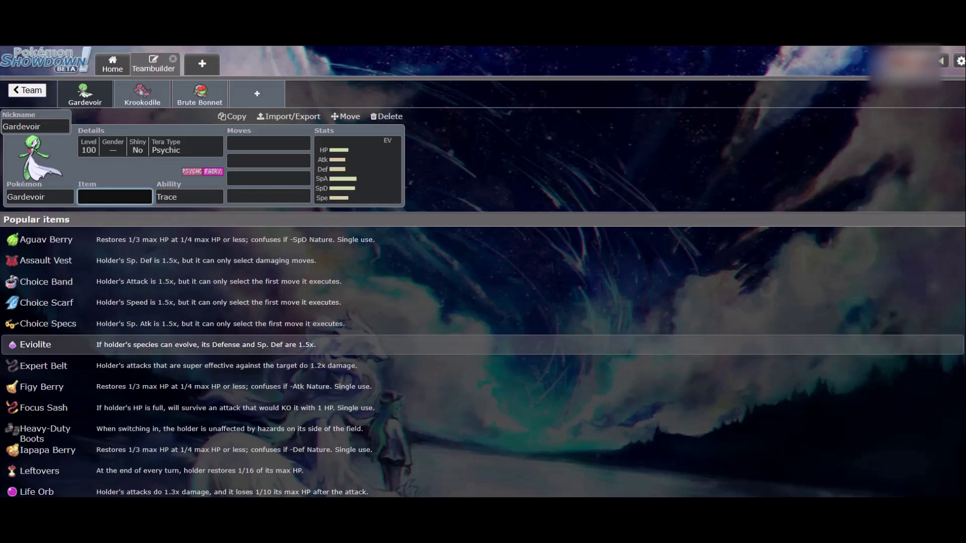
{"action": "scroll", "coordinate": [201, 344], "scroll_direction": "down", "scroll_amount": 5}
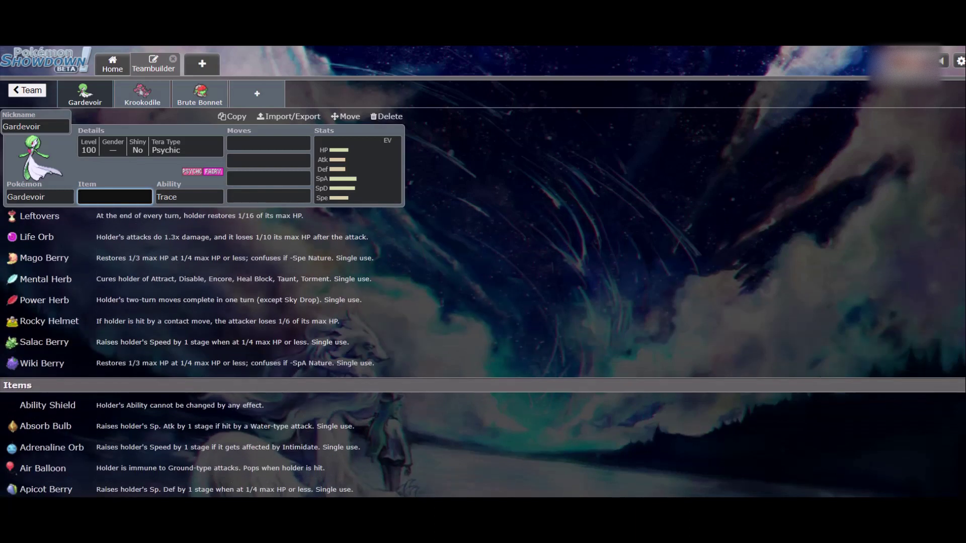
{"action": "left_click", "coordinate": [142, 94]}
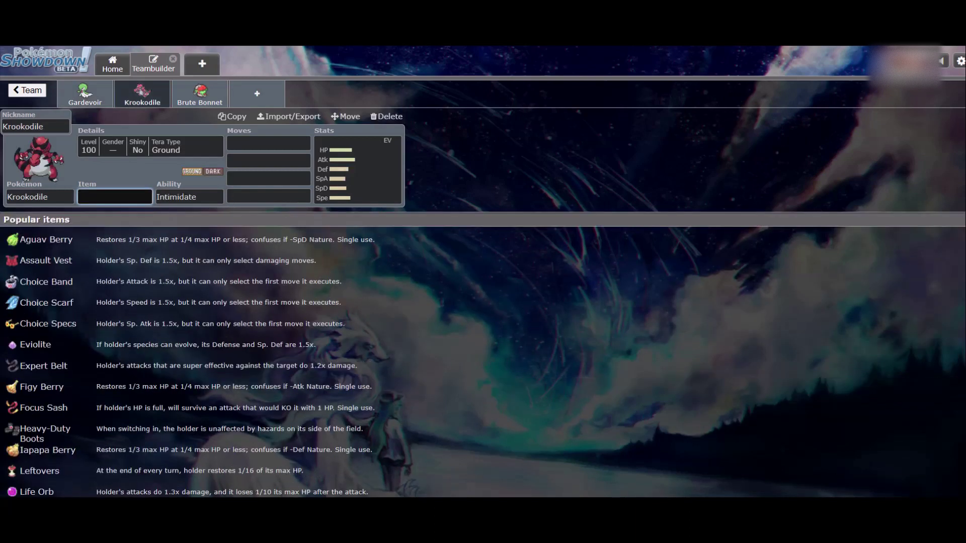
- Set Krookodile's ability to Moxie and give it a Choice Scarf
{"action": "left_click", "coordinate": [189, 196]}
{"action": "left_click", "coordinate": [110, 282]}
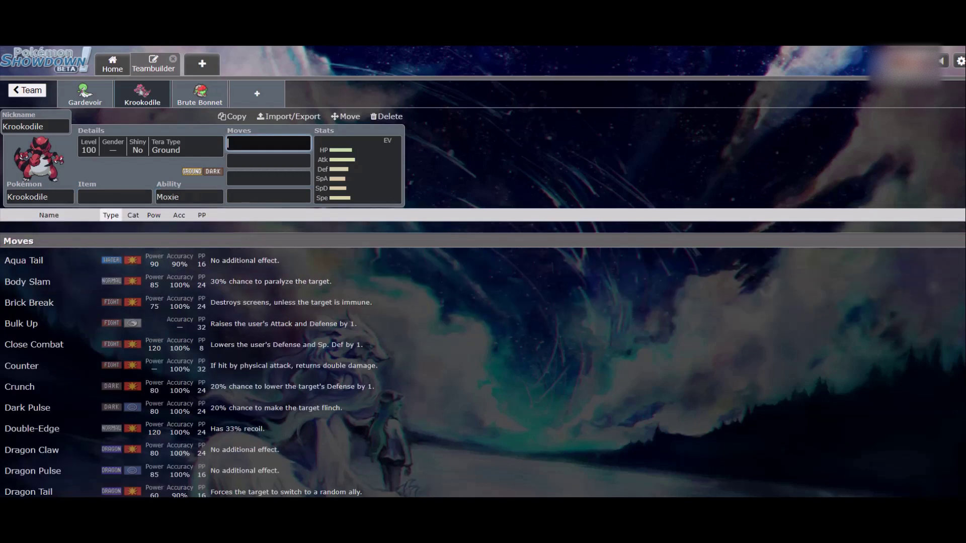
{"action": "left_click", "coordinate": [115, 197]}
{"action": "type", "text": "scae"}
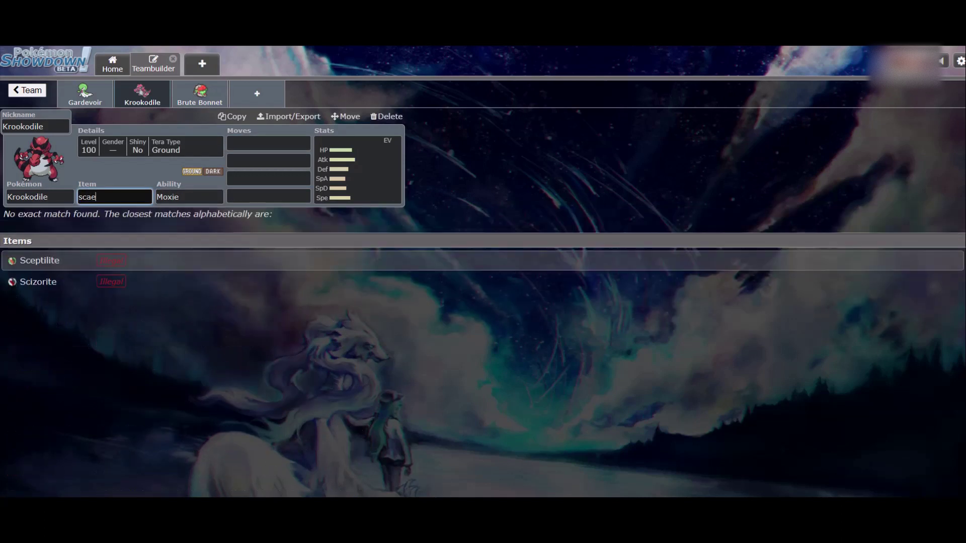
{"action": "key", "text": "BackSpace"}
{"action": "key", "text": "BackSpace"}
{"action": "type", "text": "arf"}
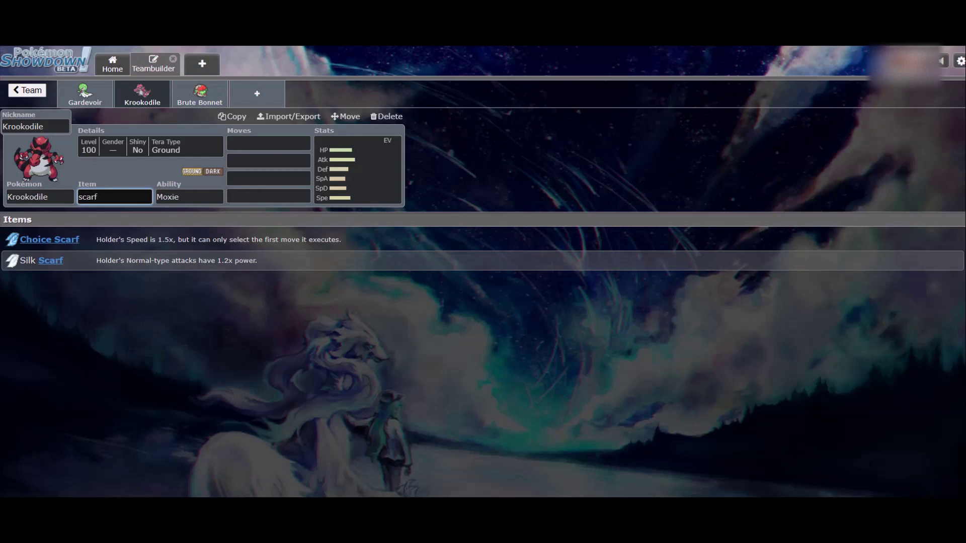
{"action": "key", "text": "Return"}
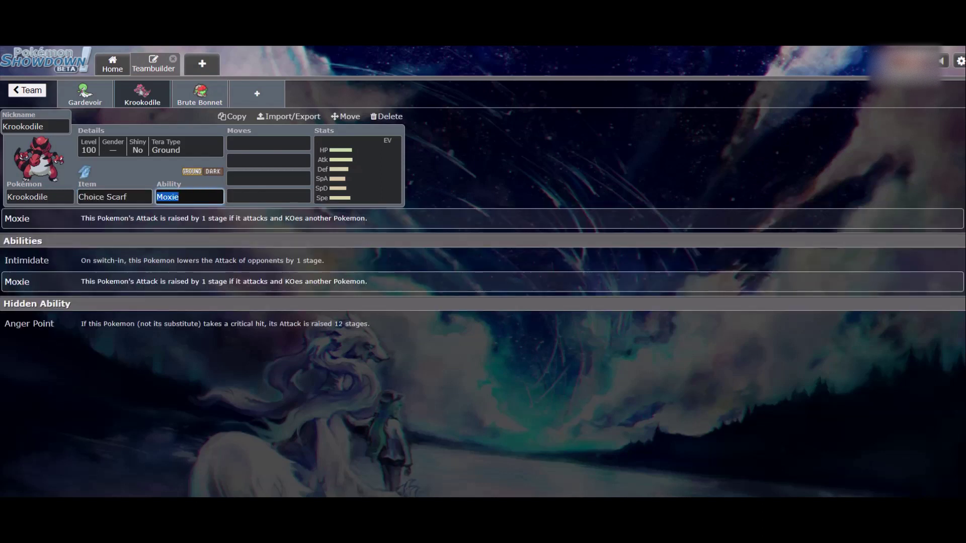
- Switch to Gardevoir and set its held item to Choice Scarf
{"action": "left_click", "coordinate": [84, 94]}
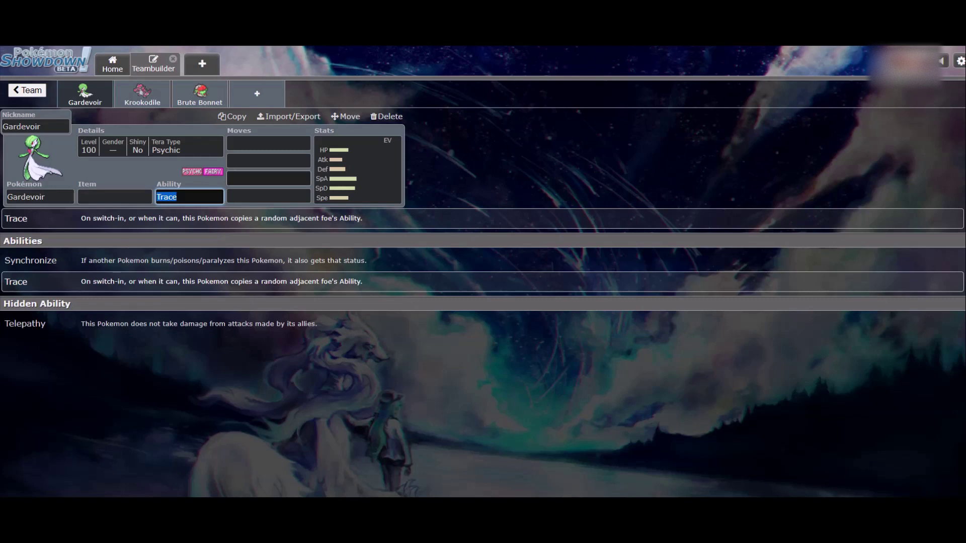
{"action": "left_click", "coordinate": [115, 197]}
{"action": "type", "text": "sc"}
{"action": "key", "text": "Caps_Lock"}
{"action": "type", "text": "R"}
{"action": "key", "text": "BackSpace"}
{"action": "key", "text": "Caps_Lock"}
{"action": "type", "text": "a"}
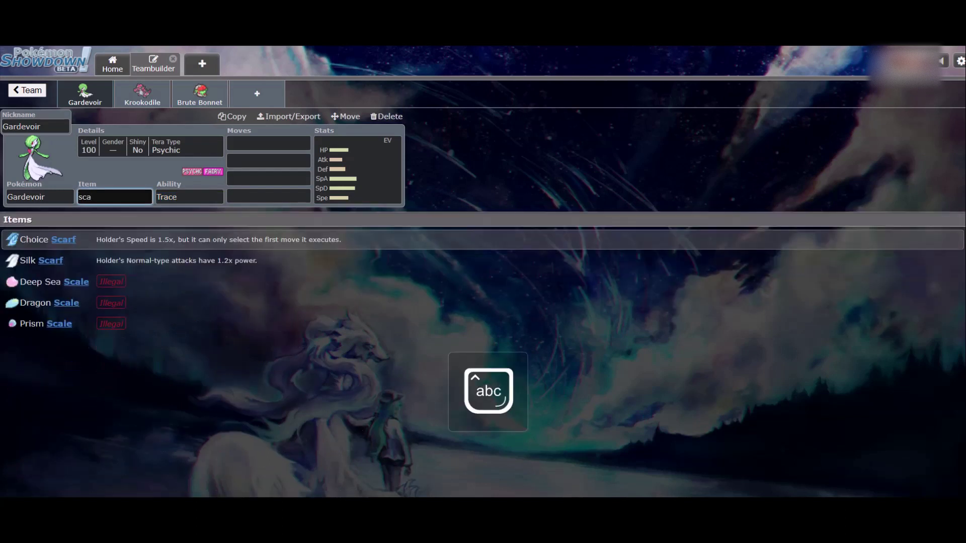
{"action": "key", "text": "Return"}
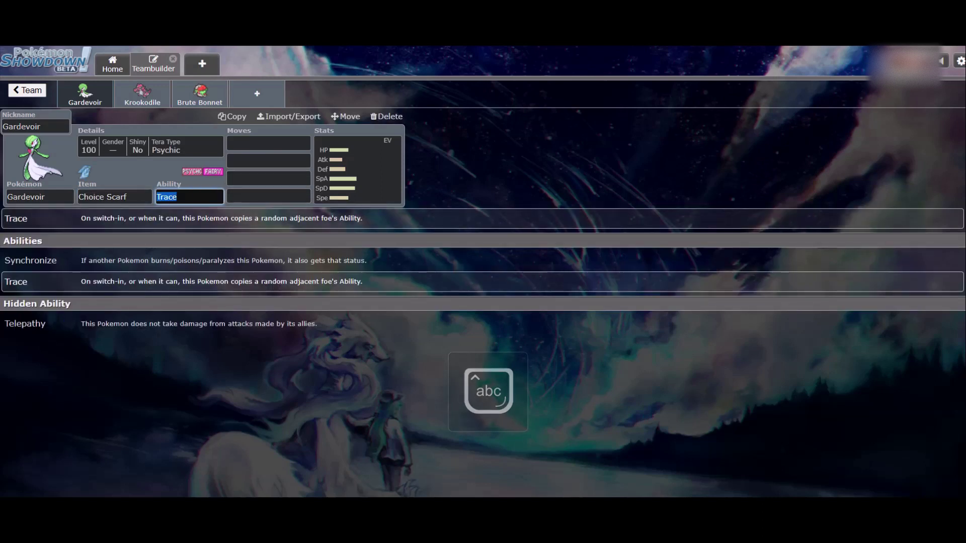
- Give Gardevoir Trick as its fourth move and Calm Mind as its third
{"action": "key", "text": "Return"}
{"action": "type", "text": "trick"}
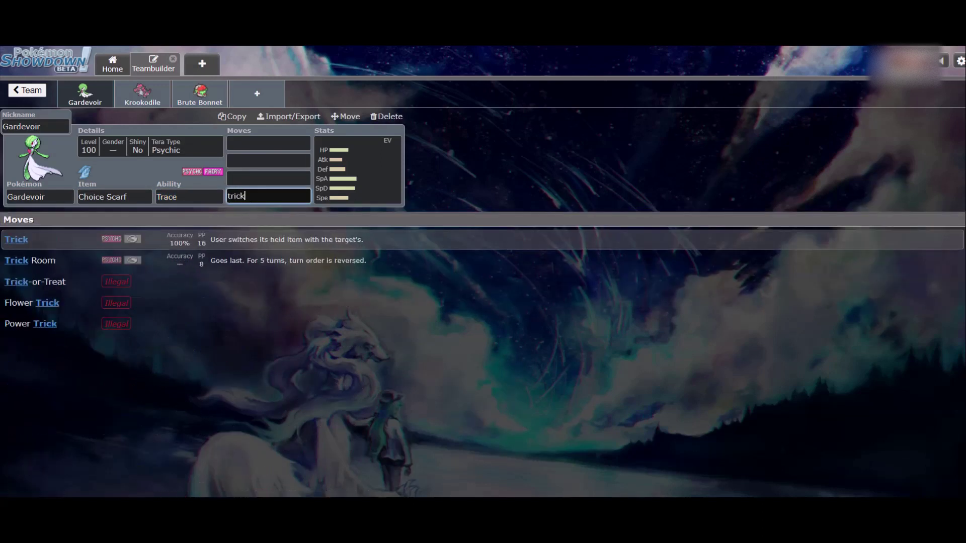
{"action": "key", "text": "Return"}
{"action": "key", "text": "shift+Tab"}
{"action": "key", "text": "shift+Tab"}
{"action": "type", "text": "calm"}
{"action": "key", "text": "Return"}
- Fill Gardevoir's first two move slots with Psyshock and Moonblast, and bring up its EV spread
{"action": "key", "text": "shift+Tab"}
{"action": "key", "text": "shift+Tab"}
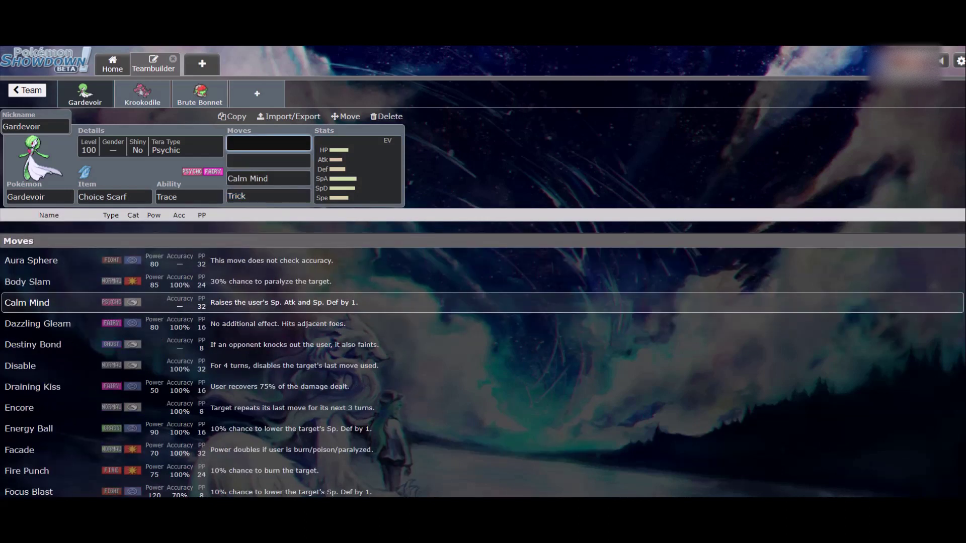
{"action": "type", "text": "psyc"}
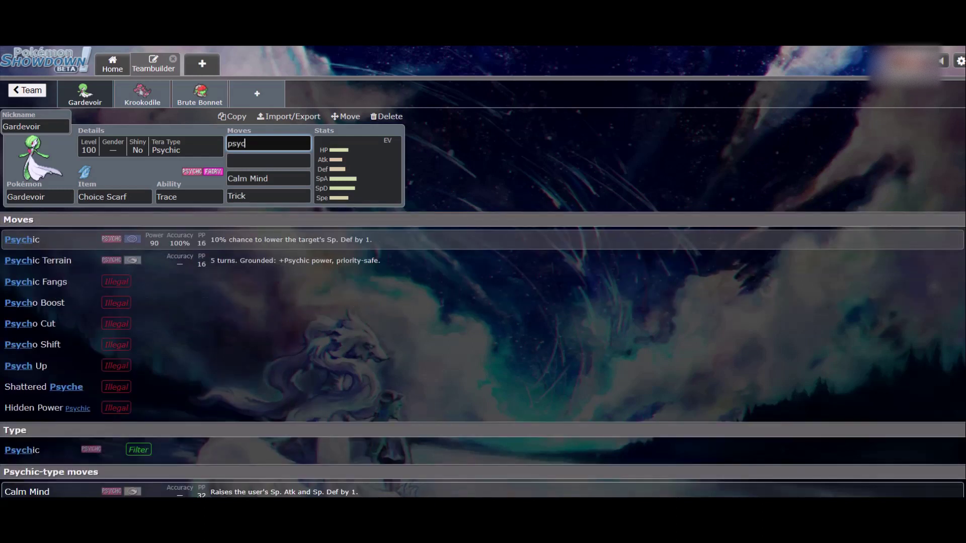
{"action": "key", "text": "BackSpace"}
{"action": "type", "text": "sho"}
{"action": "key", "text": "Return"}
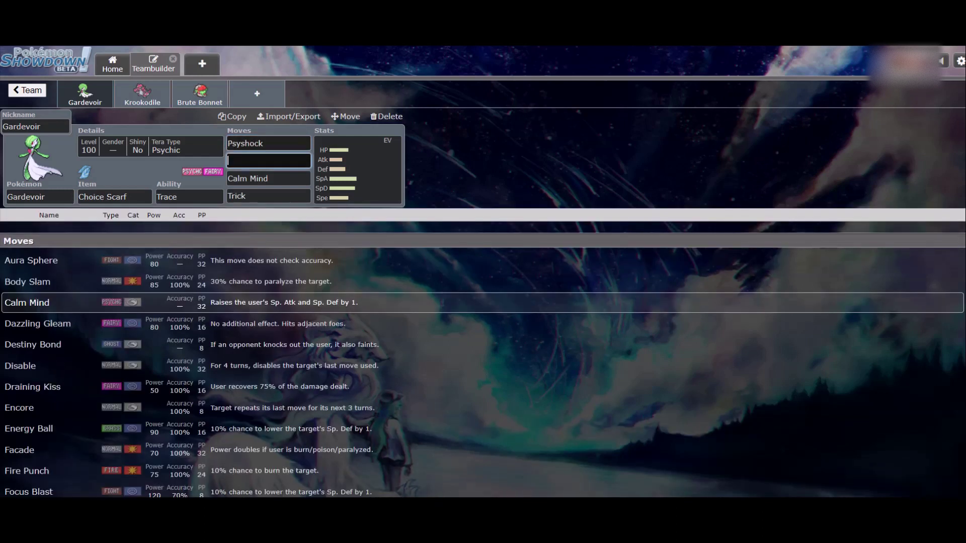
{"action": "type", "text": "moonblast"}
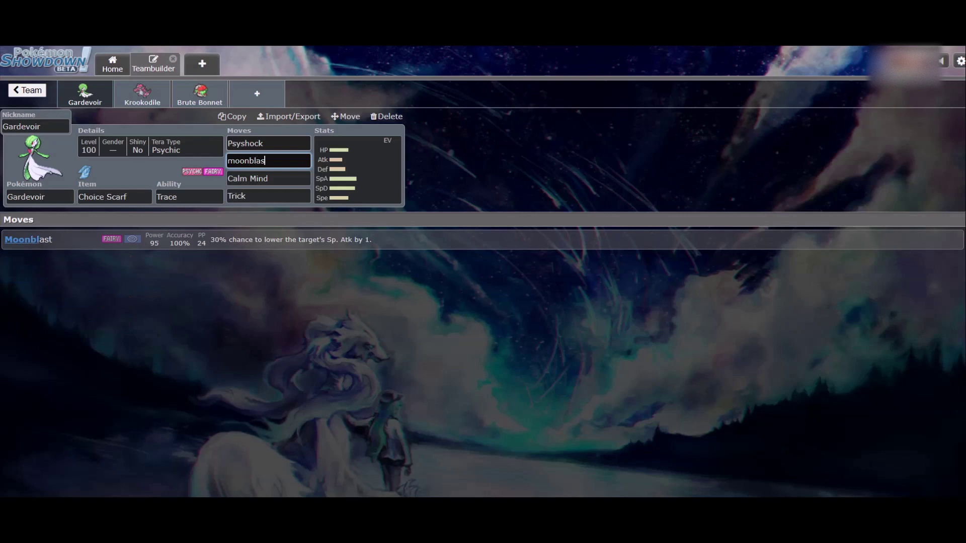
{"action": "key", "text": "Return"}
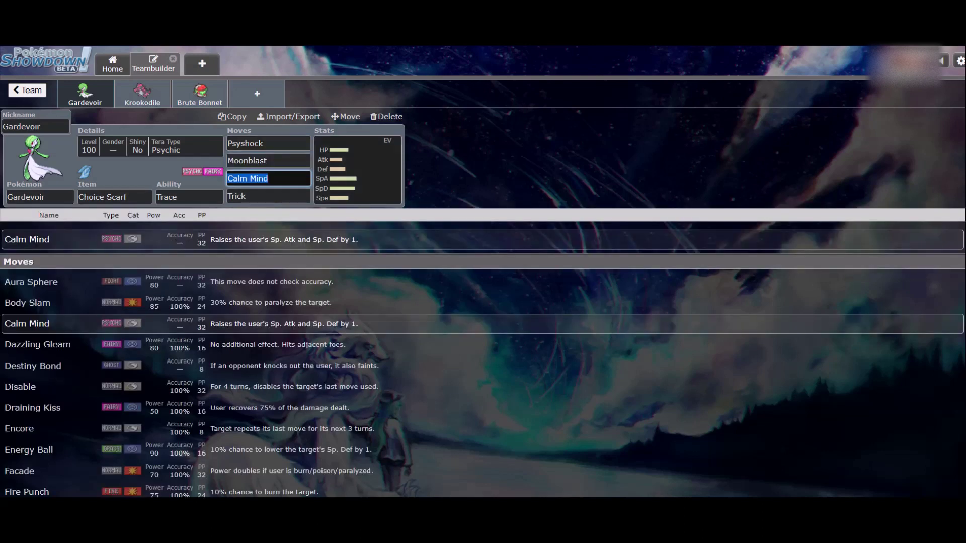
{"action": "left_click", "coordinate": [358, 169]}
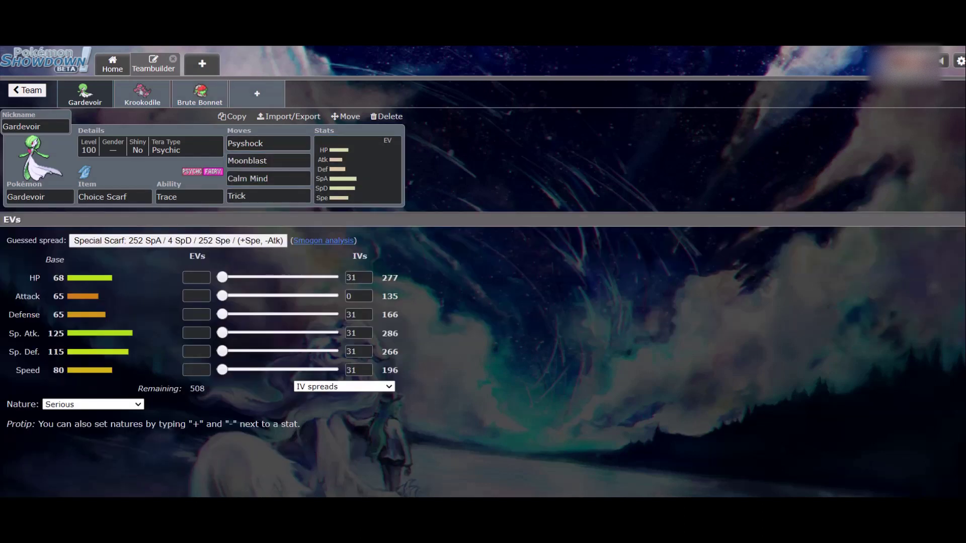
- Switch to Krookodile and set its first two moves to Earthquake and Crunch
{"action": "left_click", "coordinate": [142, 94]}
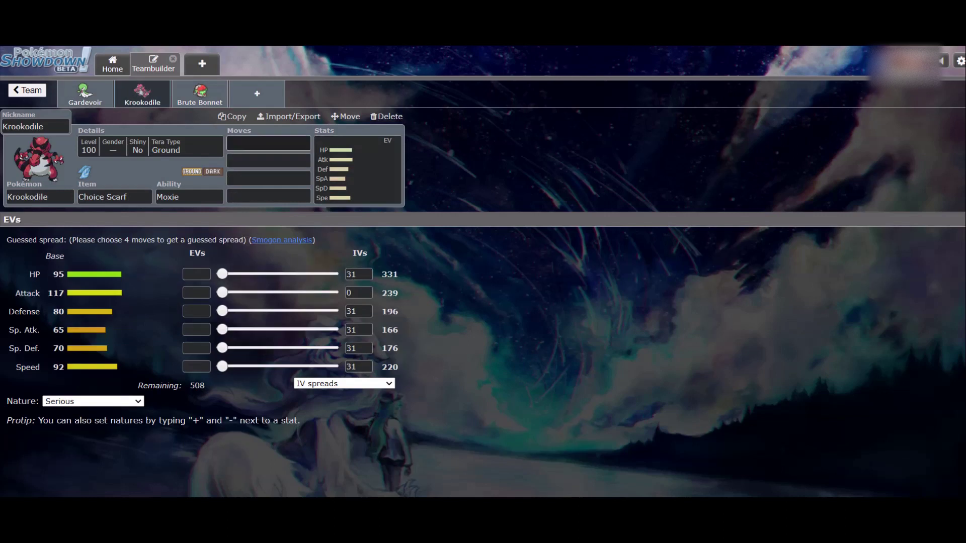
{"action": "left_click", "coordinate": [268, 143]}
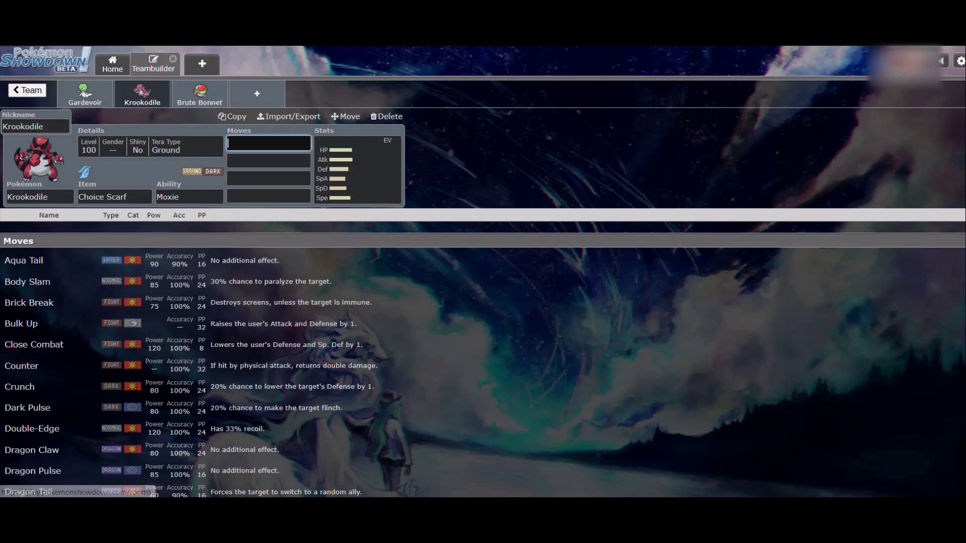
{"action": "type", "text": "earth"}
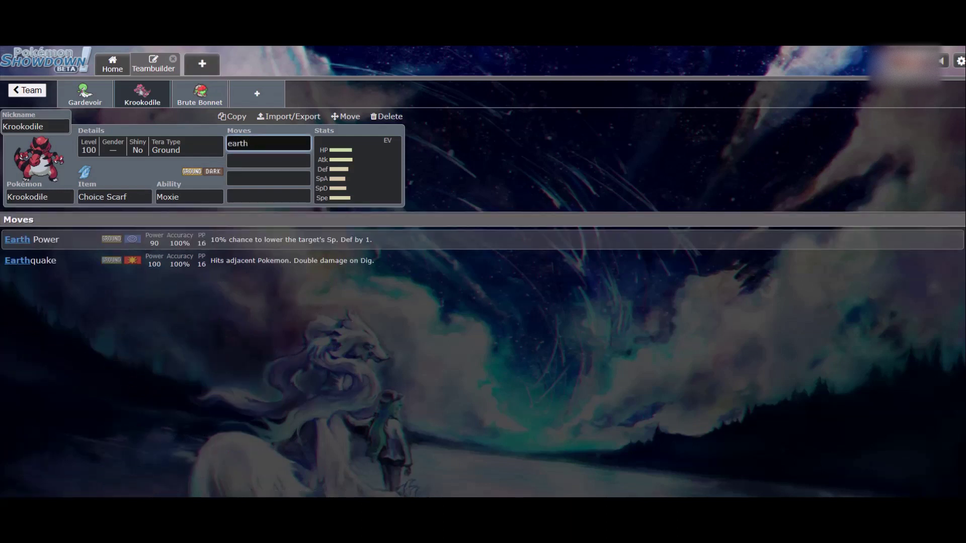
{"action": "type", "text": "q"}
{"action": "key", "text": "BackSpace"}
{"action": "type", "text": "q"}
{"action": "key", "text": "Return"}
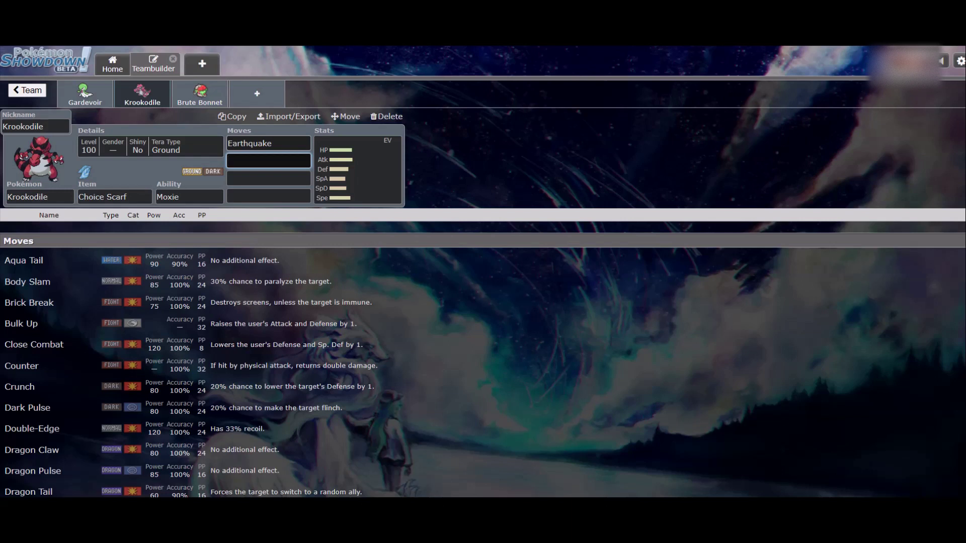
{"action": "type", "text": "crunch"}
{"action": "key", "text": "Return"}
- Look through Krookodile's available moves and choose Close Combat as its third move
{"action": "scroll", "coordinate": [483, 333], "scroll_direction": "down", "scroll_amount": 6}
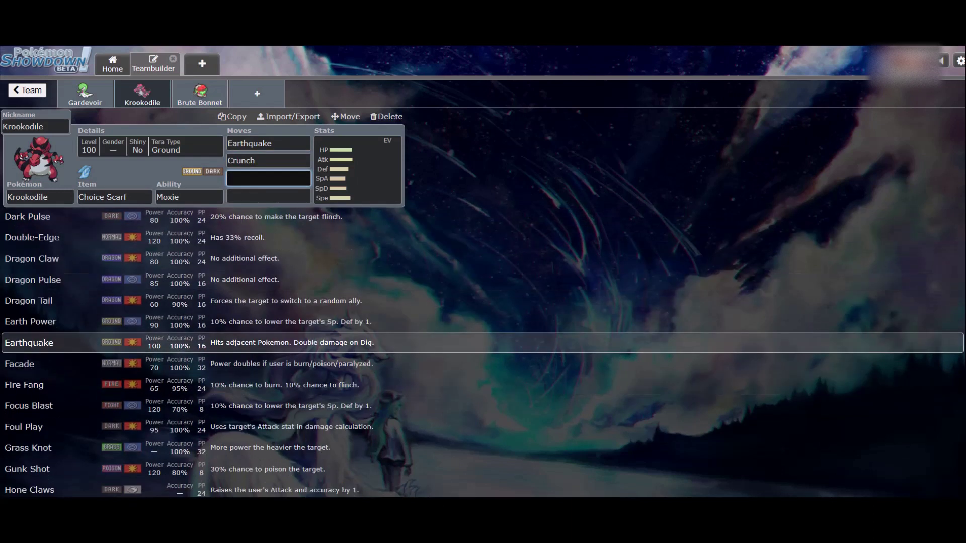
{"action": "scroll", "coordinate": [483, 337], "scroll_direction": "down", "scroll_amount": 2}
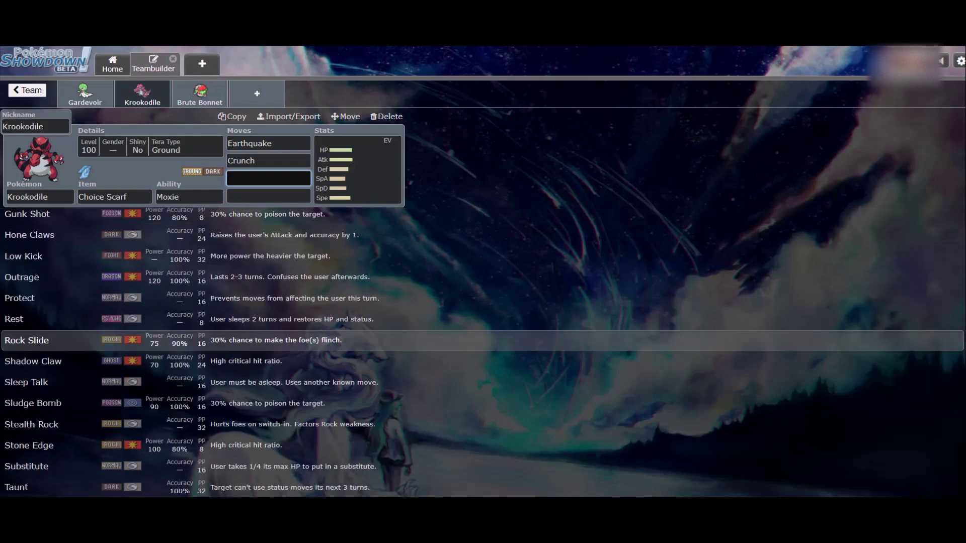
{"action": "scroll", "coordinate": [483, 341], "scroll_direction": "down", "scroll_amount": 1}
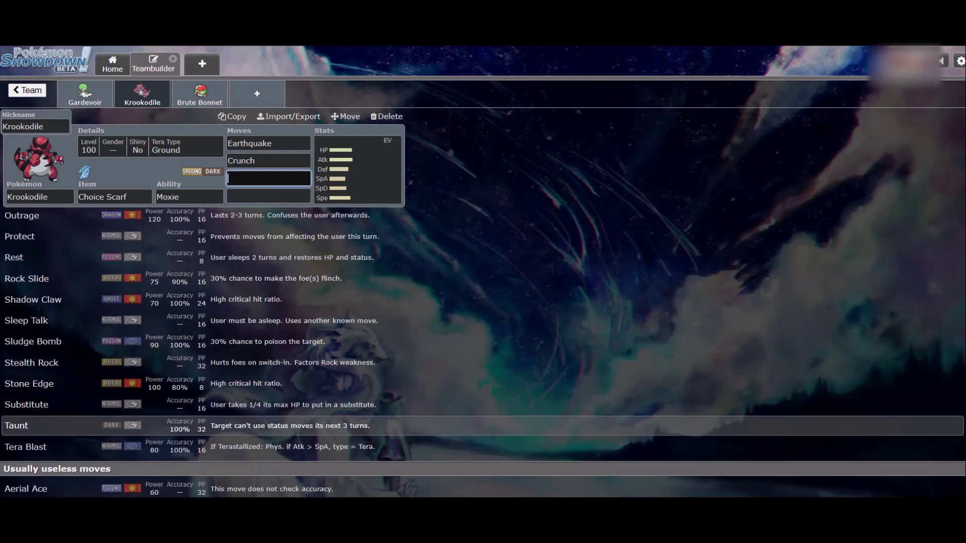
{"action": "scroll", "coordinate": [482, 340], "scroll_direction": "up", "scroll_amount": 5}
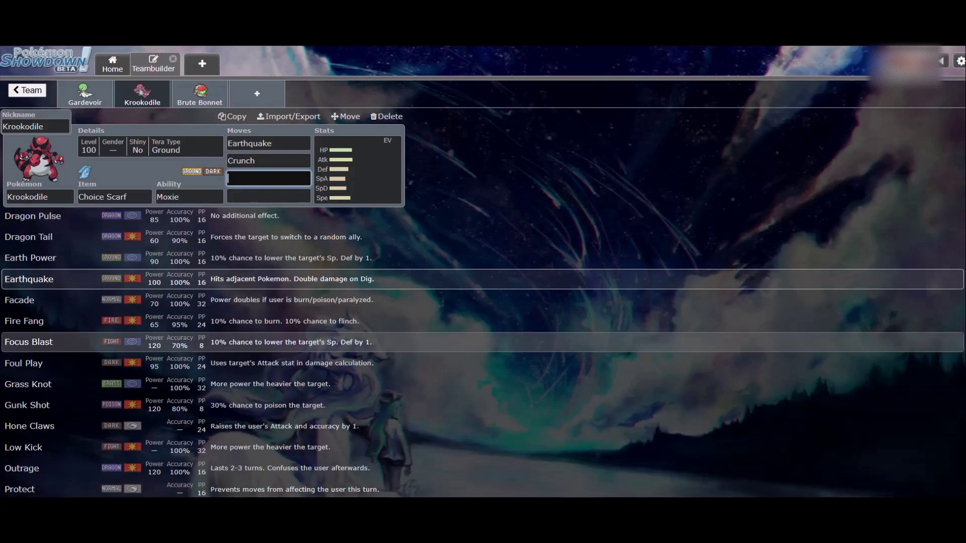
{"action": "scroll", "coordinate": [483, 341], "scroll_direction": "up", "scroll_amount": 5}
{"action": "scroll", "coordinate": [483, 340], "scroll_direction": "up", "scroll_amount": 1}
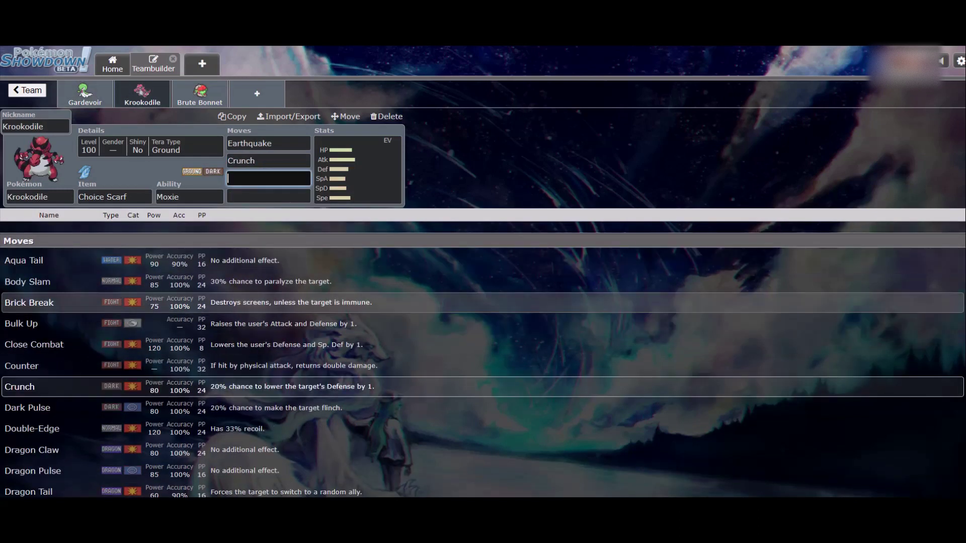
{"action": "scroll", "coordinate": [483, 323], "scroll_direction": "down", "scroll_amount": 1}
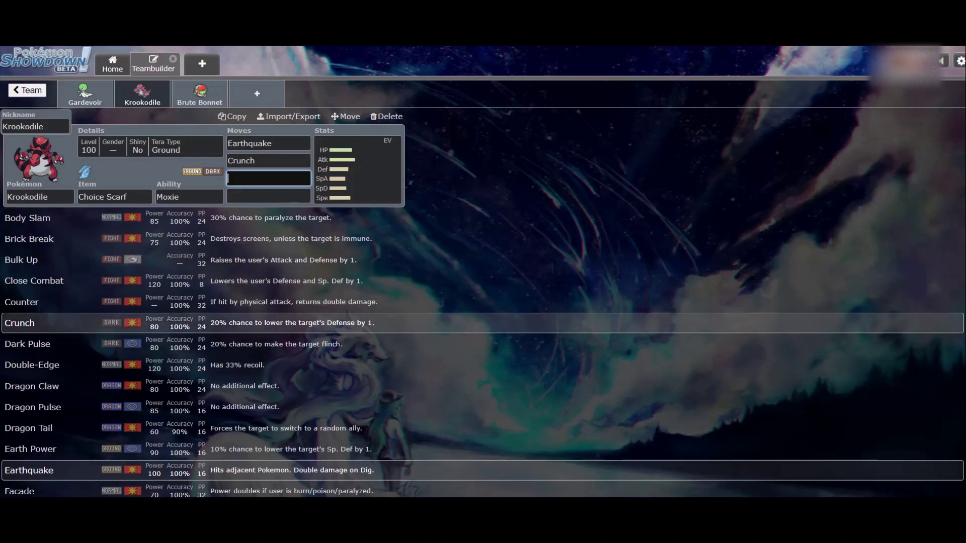
{"action": "scroll", "coordinate": [483, 345], "scroll_direction": "down", "scroll_amount": 2}
{"action": "scroll", "coordinate": [483, 344], "scroll_direction": "up", "scroll_amount": 3}
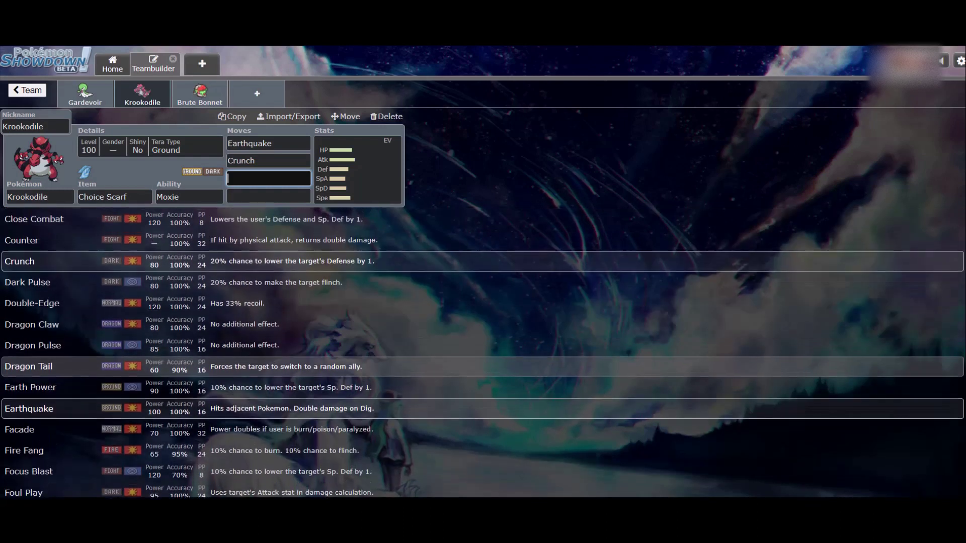
{"action": "left_click", "coordinate": [34, 346]}
- Look through the remaining coverage options and choose Gunk Shot as Krookodile's fourth move
{"action": "scroll", "coordinate": [482, 353], "scroll_direction": "down", "scroll_amount": 2}
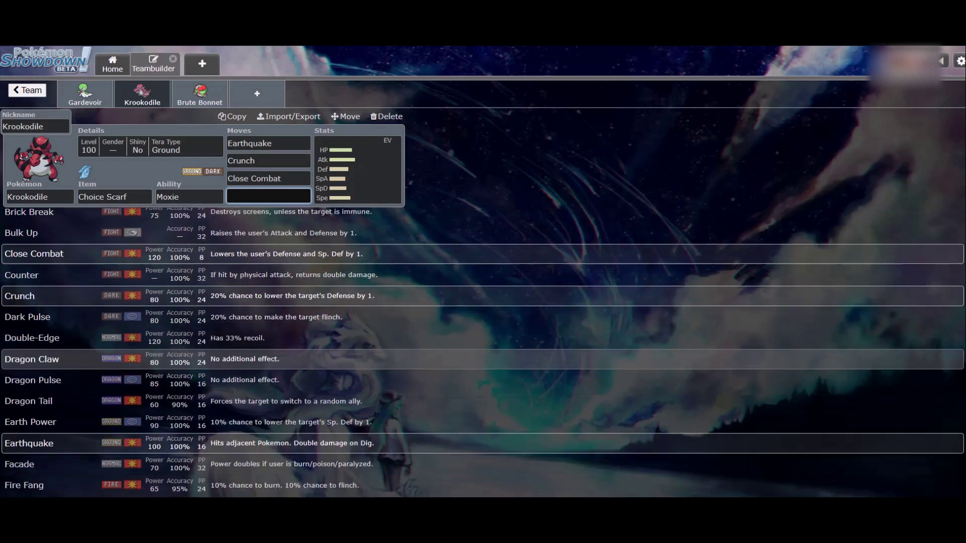
{"action": "scroll", "coordinate": [483, 364], "scroll_direction": "down", "scroll_amount": 2}
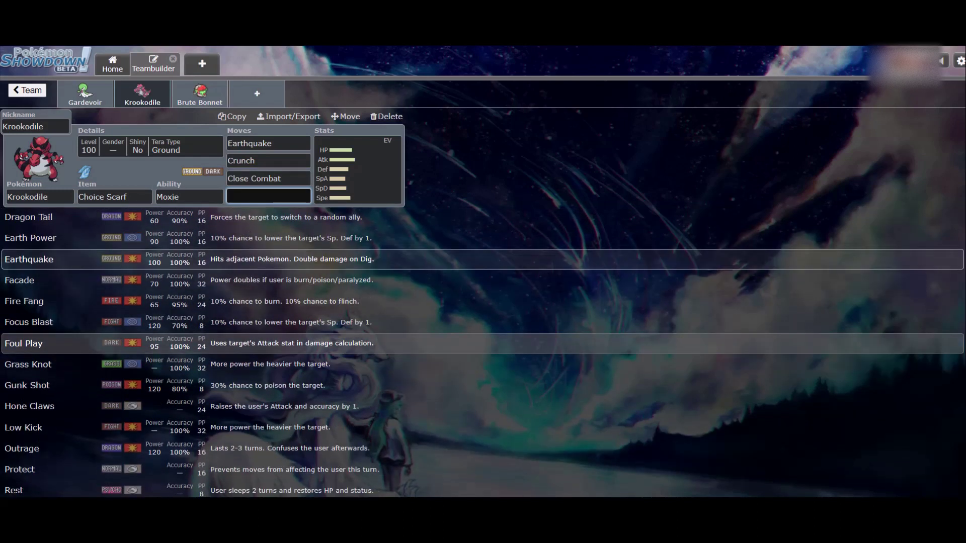
{"action": "scroll", "coordinate": [483, 363], "scroll_direction": "down", "scroll_amount": 2}
{"action": "scroll", "coordinate": [483, 327], "scroll_direction": "up", "scroll_amount": 4}
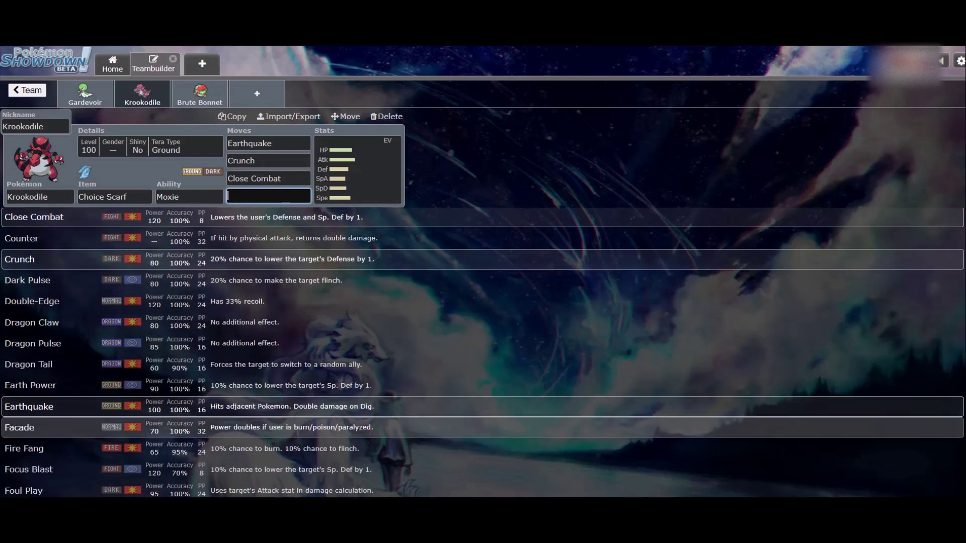
{"action": "scroll", "coordinate": [483, 428], "scroll_direction": "down", "scroll_amount": 5}
{"action": "scroll", "coordinate": [483, 382], "scroll_direction": "down", "scroll_amount": 1}
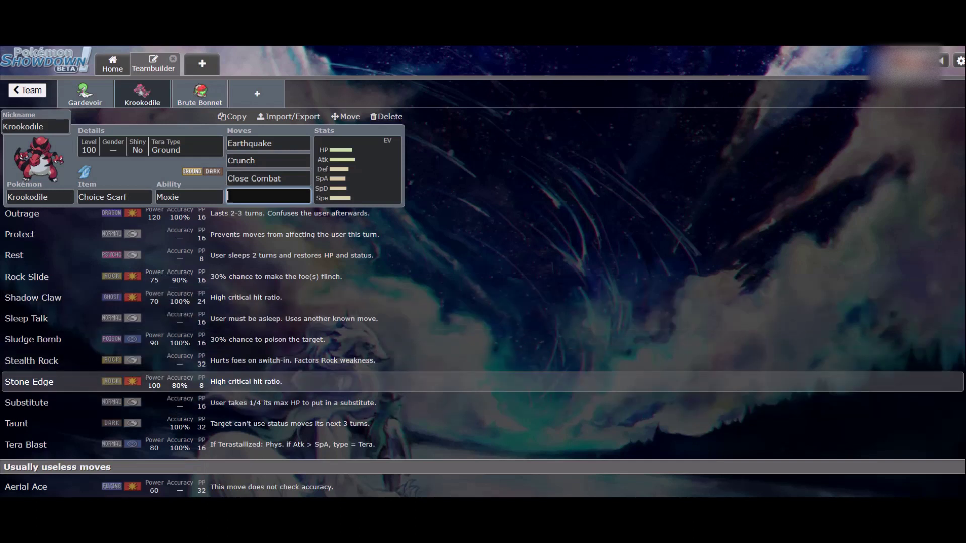
{"action": "scroll", "coordinate": [482, 361], "scroll_direction": "up", "scroll_amount": 2}
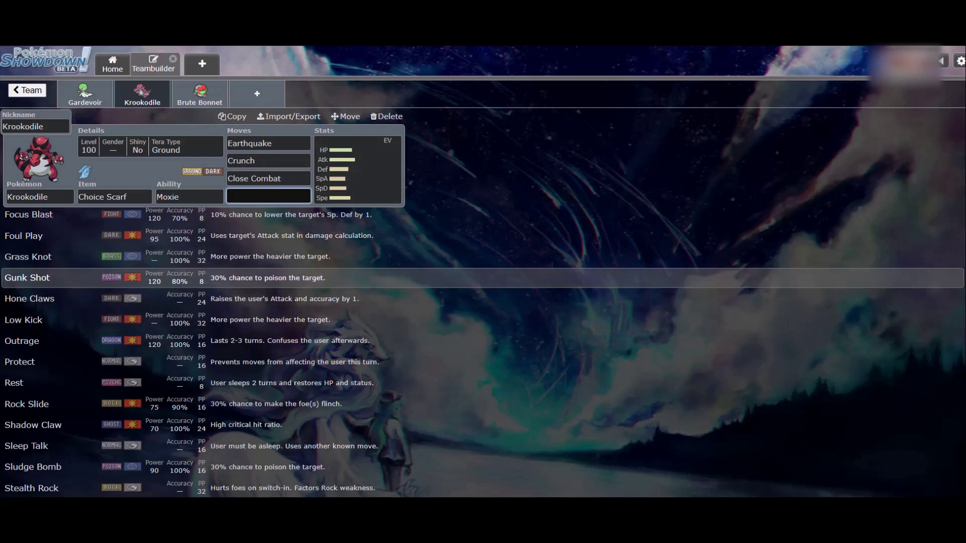
{"action": "key", "text": "Return"}
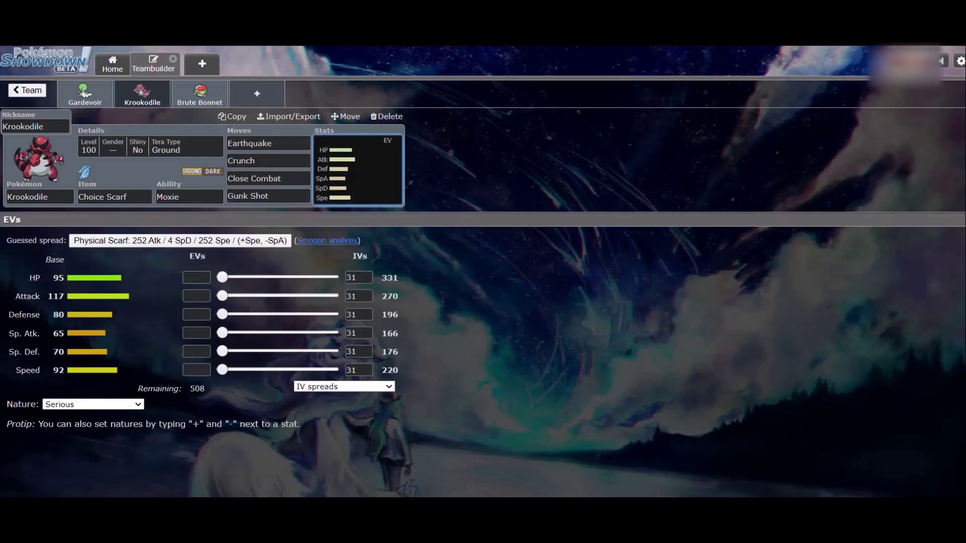
{"action": "left_click", "coordinate": [269, 195]}
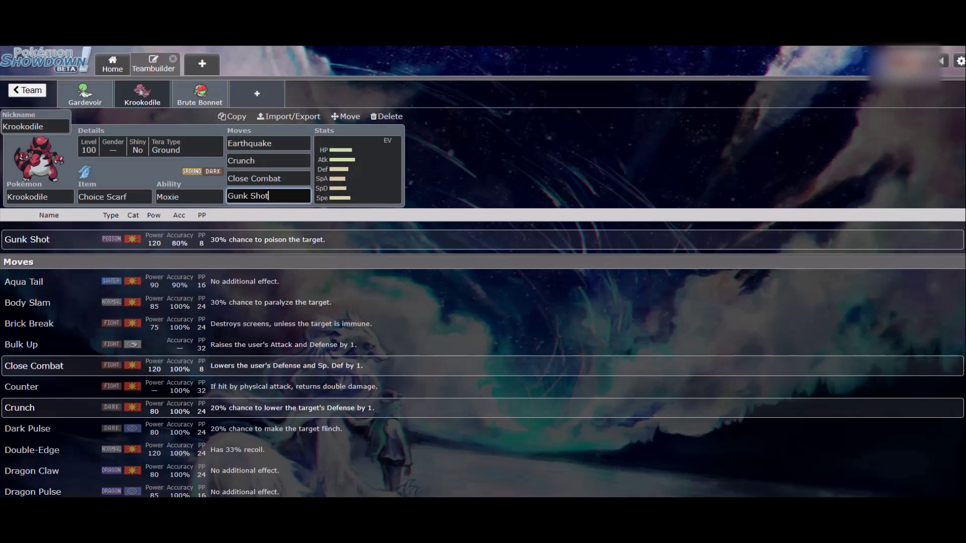
- Assign Krookodile 252 Attack and 252 Speed EVs, and bring up its species list
{"action": "left_click", "coordinate": [256, 94]}
{"action": "left_click", "coordinate": [142, 93]}
{"action": "left_click", "coordinate": [358, 169]}
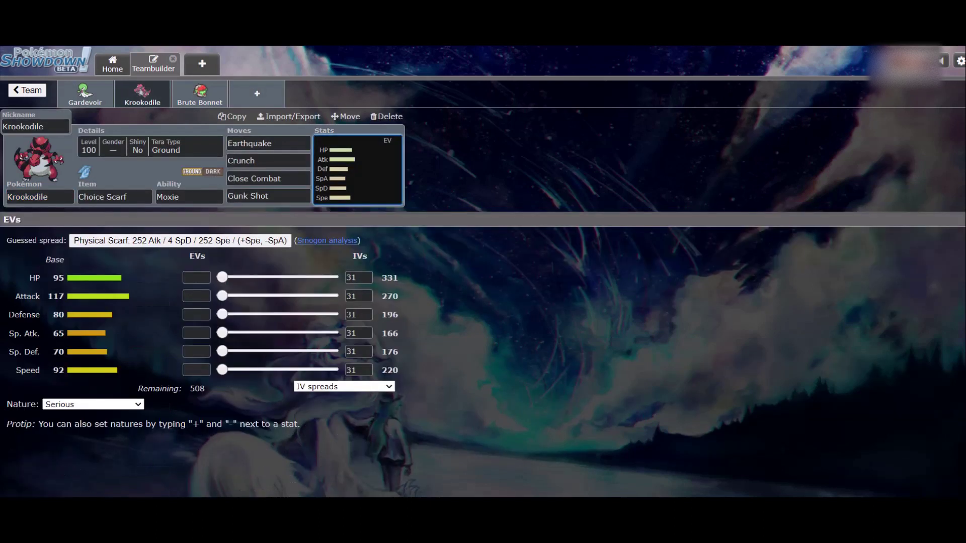
{"action": "left_click_drag", "start_coordinate": [222, 296], "coordinate": [338, 296]}
{"action": "left_click", "coordinate": [332, 369]}
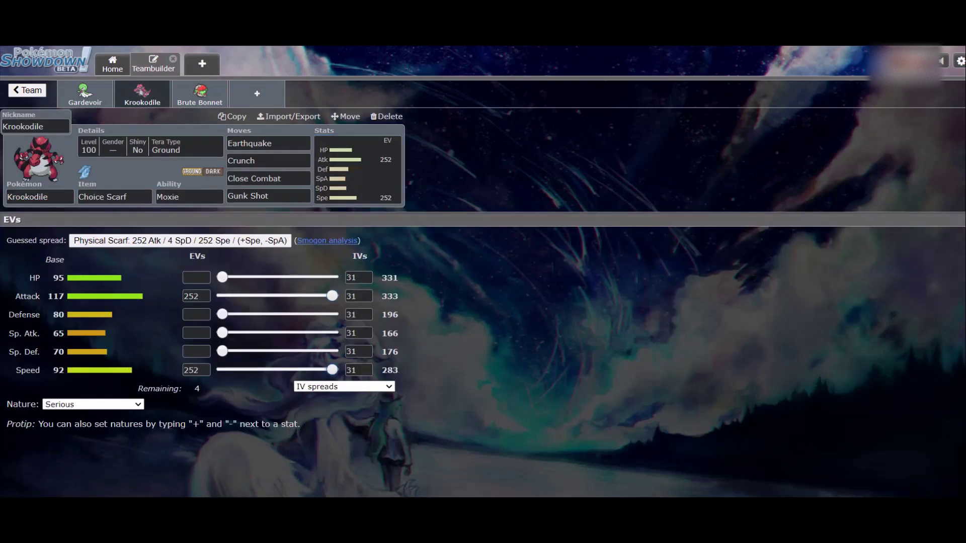
{"action": "left_click", "coordinate": [40, 197]}
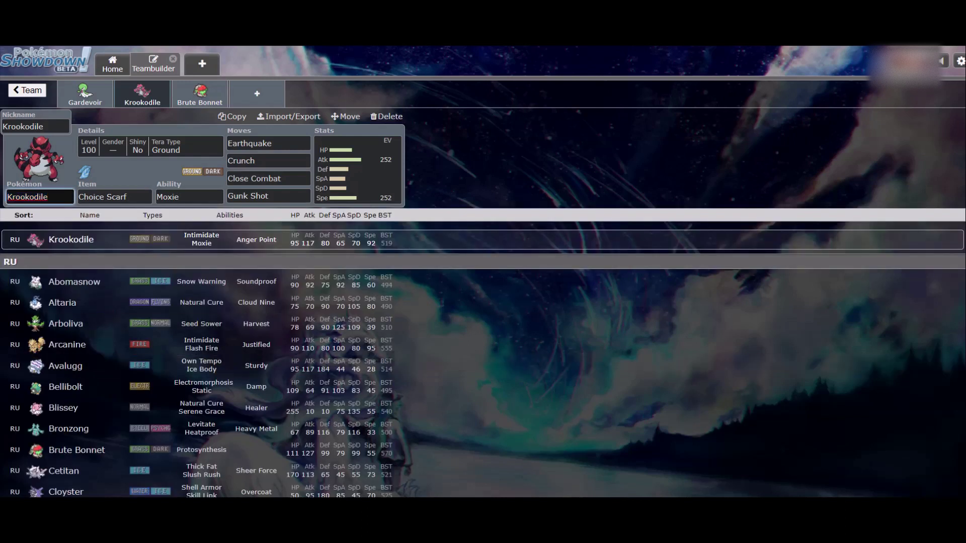
- Switch to Gardevoir and look at its EV spread
{"action": "scroll", "coordinate": [201, 365], "scroll_direction": "down", "scroll_amount": 1}
{"action": "scroll", "coordinate": [201, 366], "scroll_direction": "up", "scroll_amount": 1}
{"action": "left_click", "coordinate": [85, 94]}
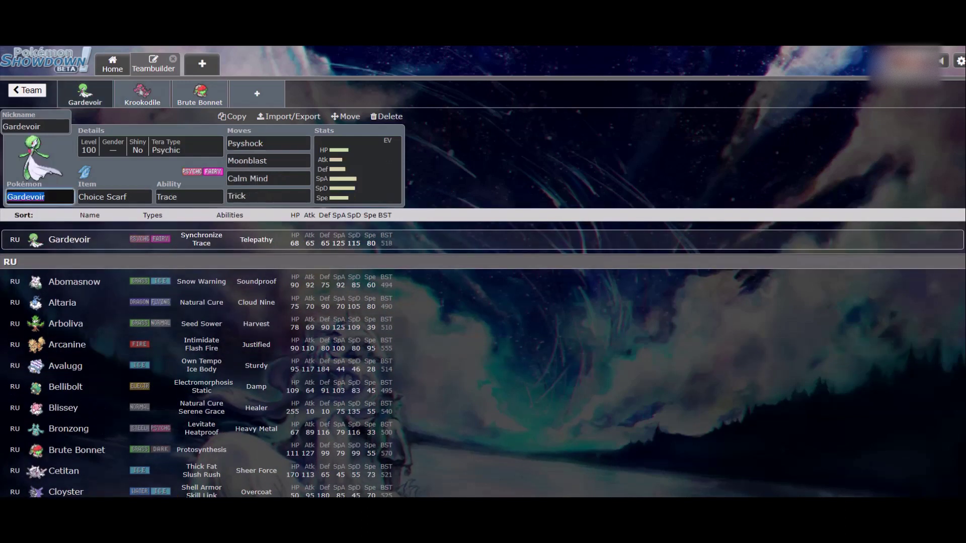
{"action": "left_click", "coordinate": [357, 169]}
- Return to Krookodile's EV spread and set its nature to Jolly (+Spe, -SpA)
{"action": "left_click", "coordinate": [143, 94]}
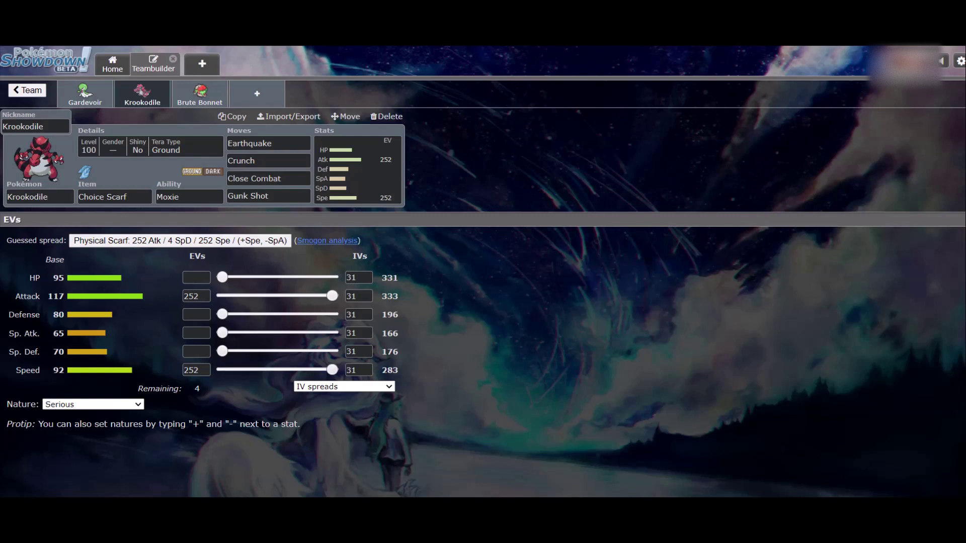
{"action": "left_click", "coordinate": [92, 404]}
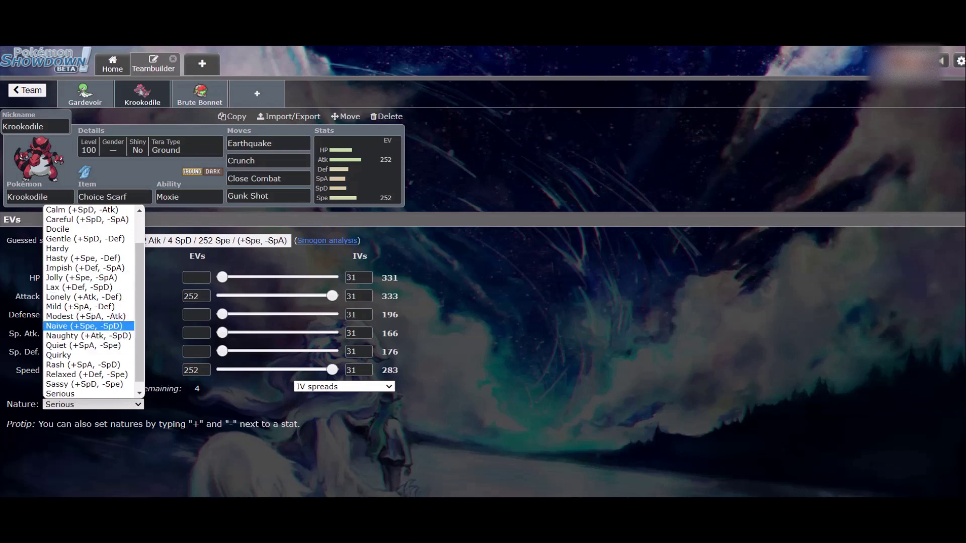
{"action": "key", "text": "Up"}
{"action": "key", "text": "Up"}
{"action": "key", "text": "Up"}
{"action": "key", "text": "Up"}
{"action": "key", "text": "Return"}
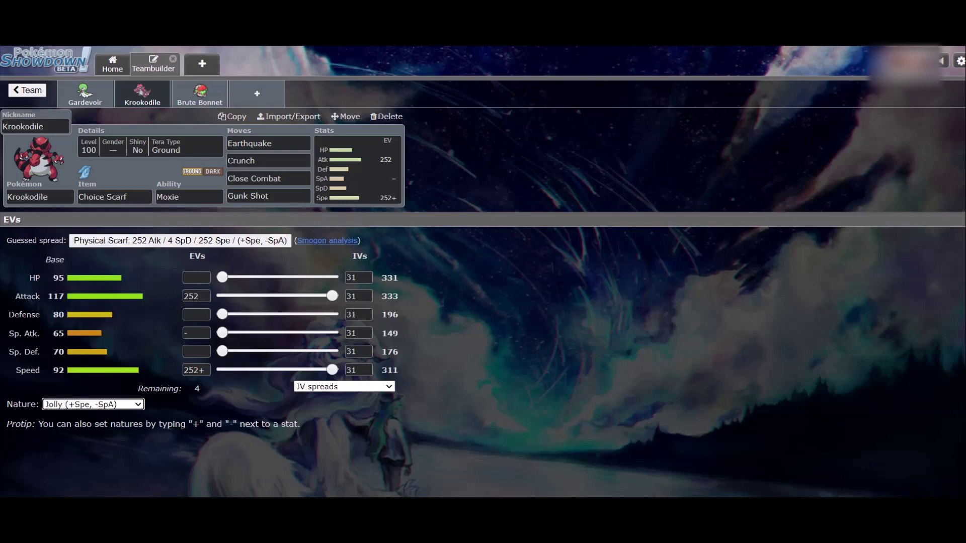
- Reduce Krookodile's Speed EVs to 160 and put 96 EVs into HP, ending on its species list
{"action": "left_click_drag", "start_coordinate": [332, 370], "coordinate": [292, 369]}
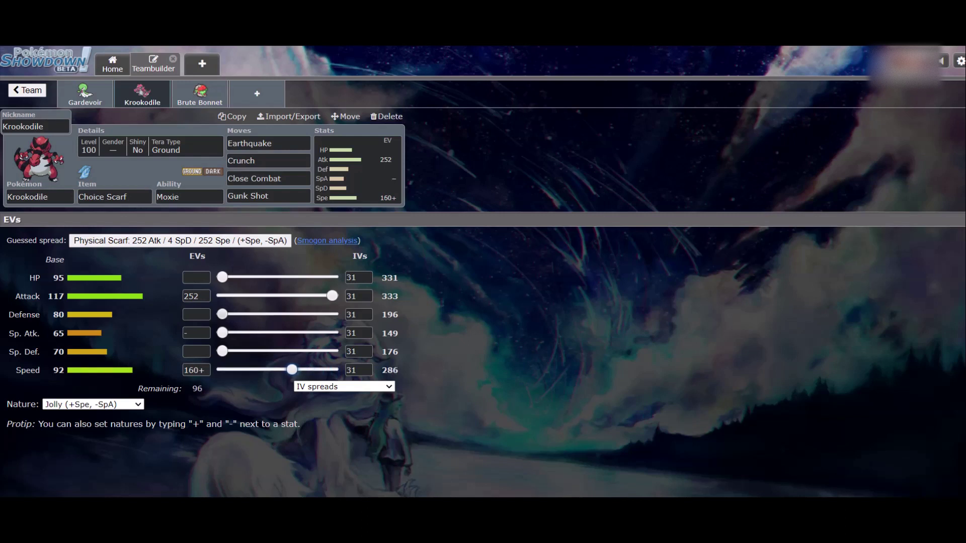
{"action": "left_click_drag", "start_coordinate": [222, 278], "coordinate": [265, 277]}
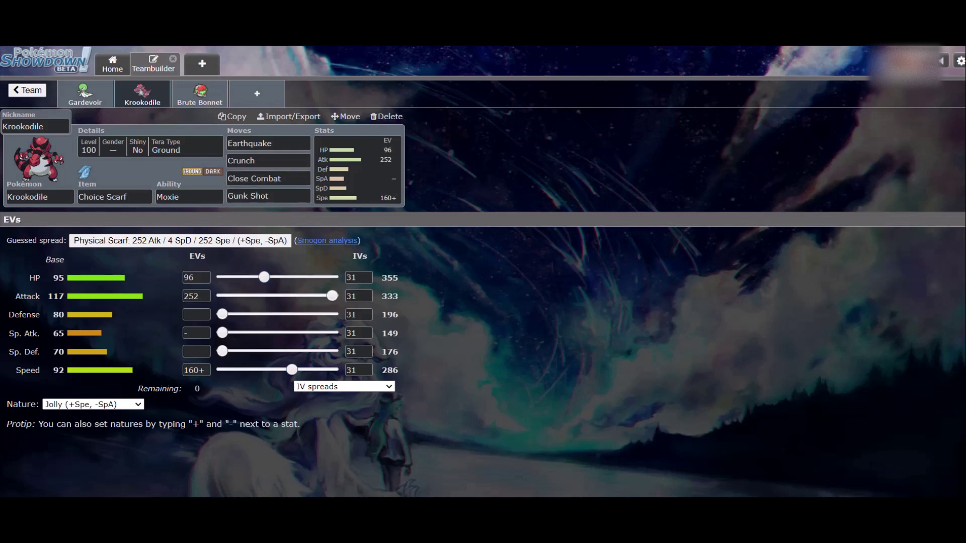
{"action": "left_click", "coordinate": [44, 197]}
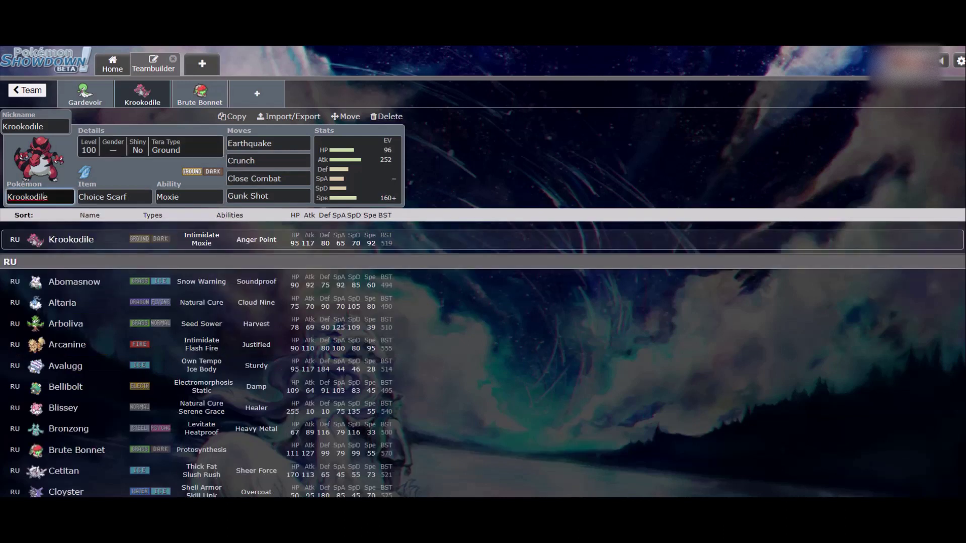
- Look through the team members and the RU species list, and compare base stats with Krookodile's EV spread
{"action": "left_click", "coordinate": [200, 94]}
{"action": "left_click", "coordinate": [85, 94]}
{"action": "left_click", "coordinate": [142, 94]}
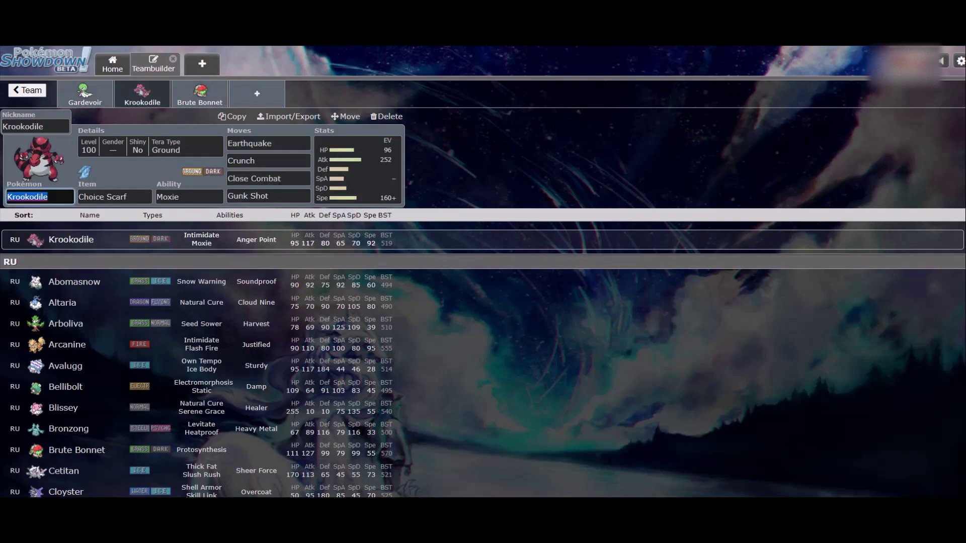
{"action": "scroll", "coordinate": [452, 406], "scroll_direction": "down", "scroll_amount": 3}
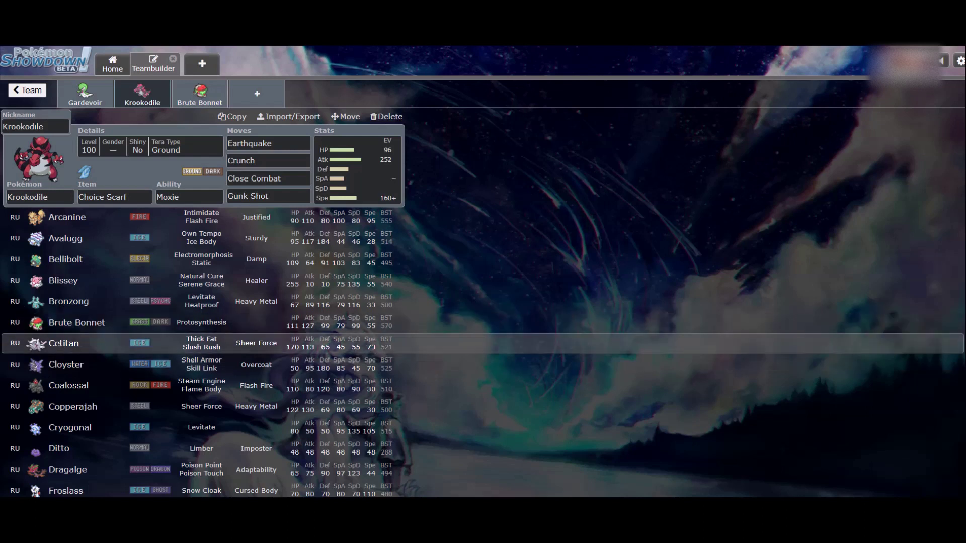
{"action": "left_click", "coordinate": [352, 171]}
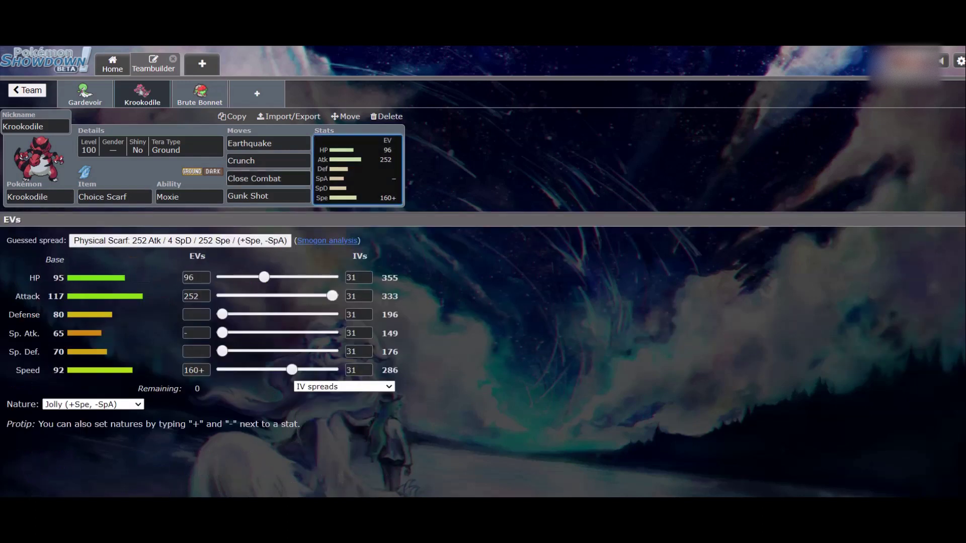
{"action": "left_click", "coordinate": [30, 197]}
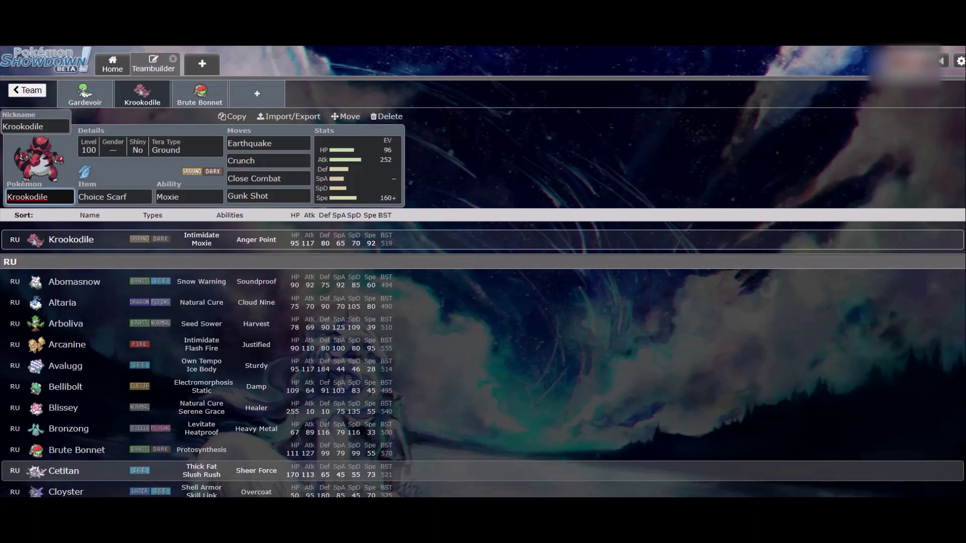
- Add Cetitan with a Jolly nature and 252 Speed EVs to check its Speed, and delete it from the team
{"action": "left_click", "coordinate": [257, 94]}
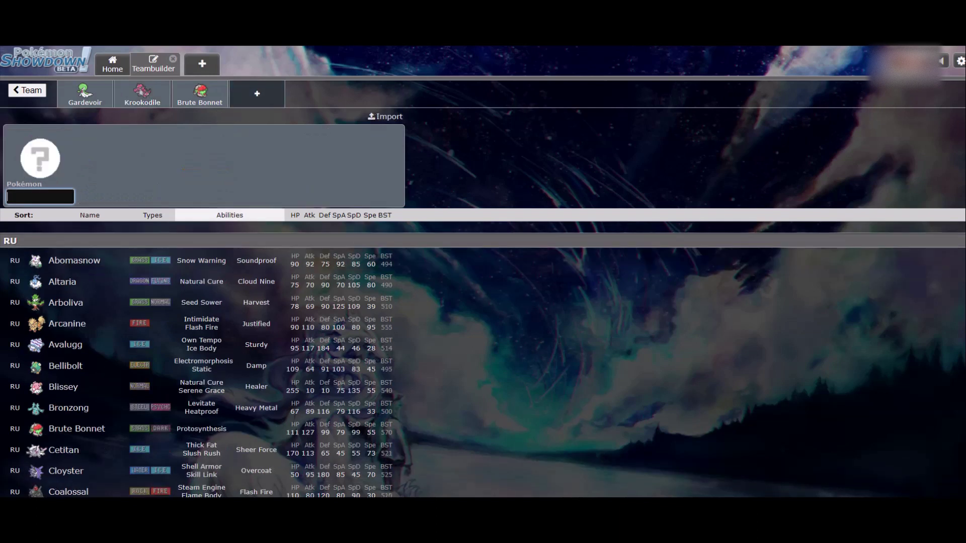
{"action": "left_click", "coordinate": [257, 449]}
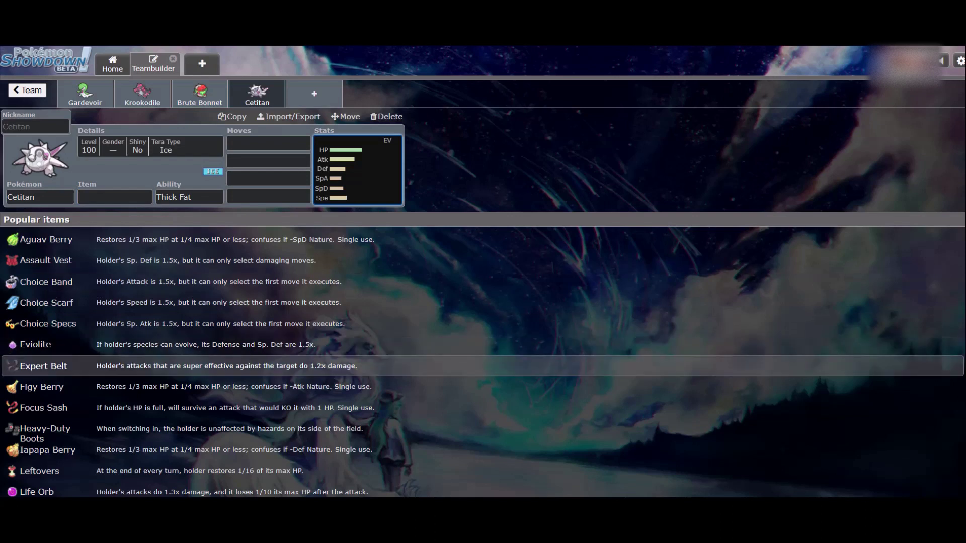
{"action": "left_click", "coordinate": [357, 171]}
{"action": "left_click", "coordinate": [93, 401]}
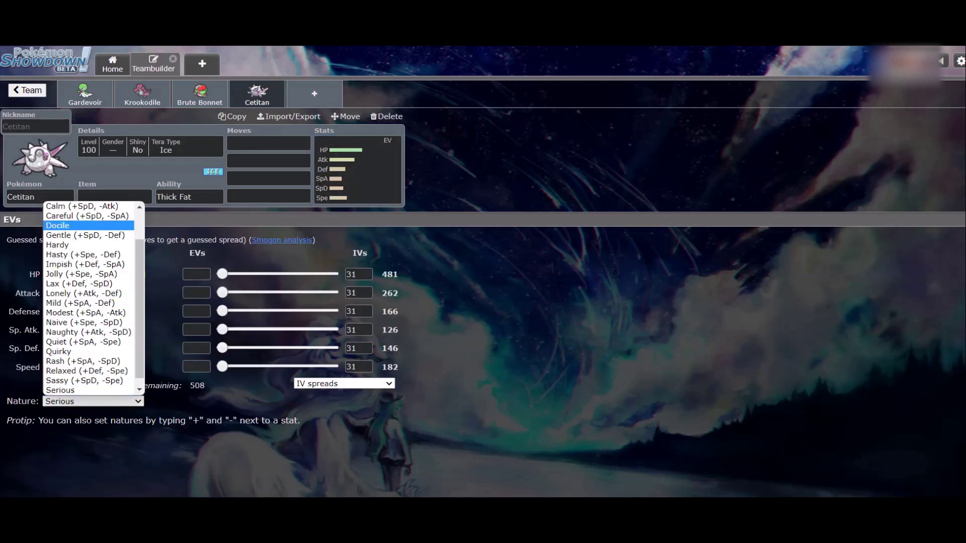
{"action": "left_click", "coordinate": [81, 275]}
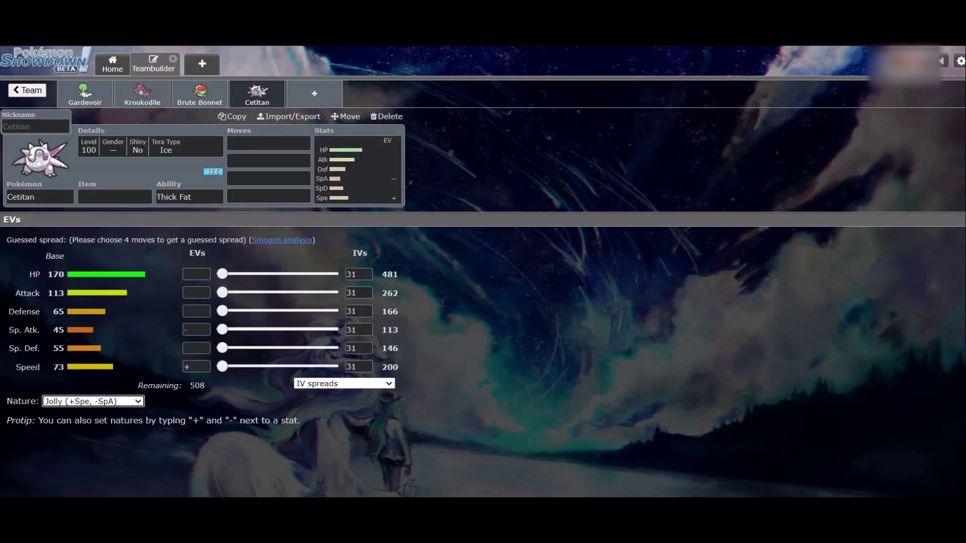
{"action": "left_click_drag", "start_coordinate": [222, 366], "coordinate": [333, 366]}
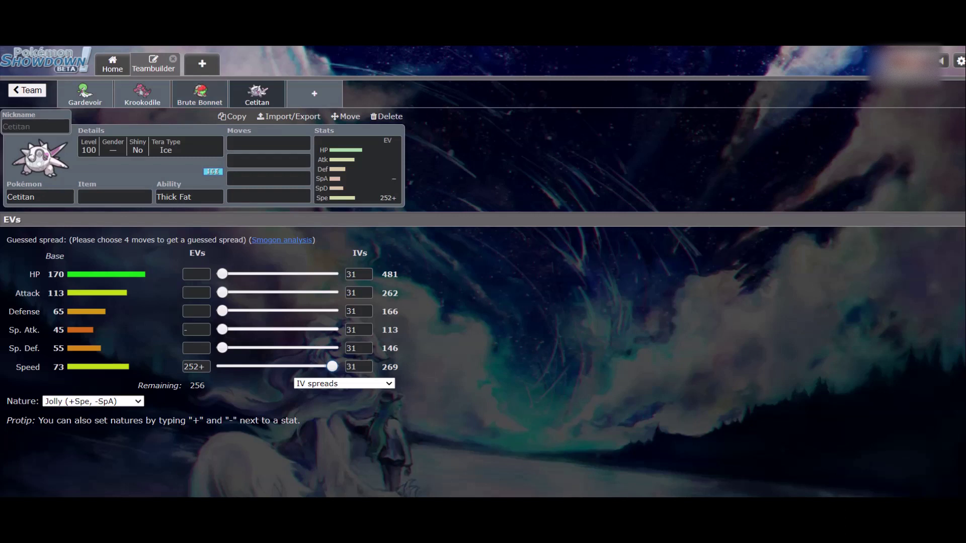
{"action": "left_click", "coordinate": [386, 116]}
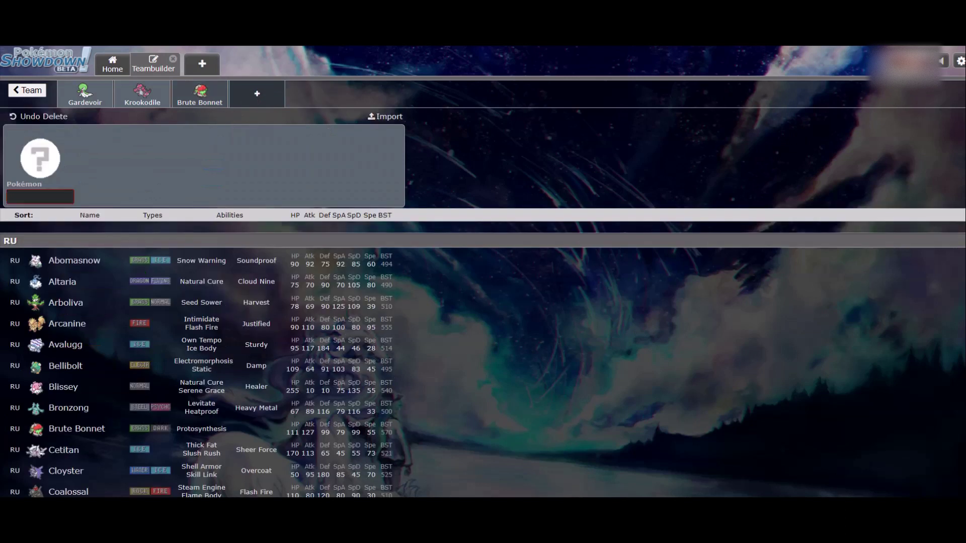
- Go back to Krookodile and review its EV spread
{"action": "left_click", "coordinate": [200, 94]}
{"action": "left_click", "coordinate": [143, 94]}
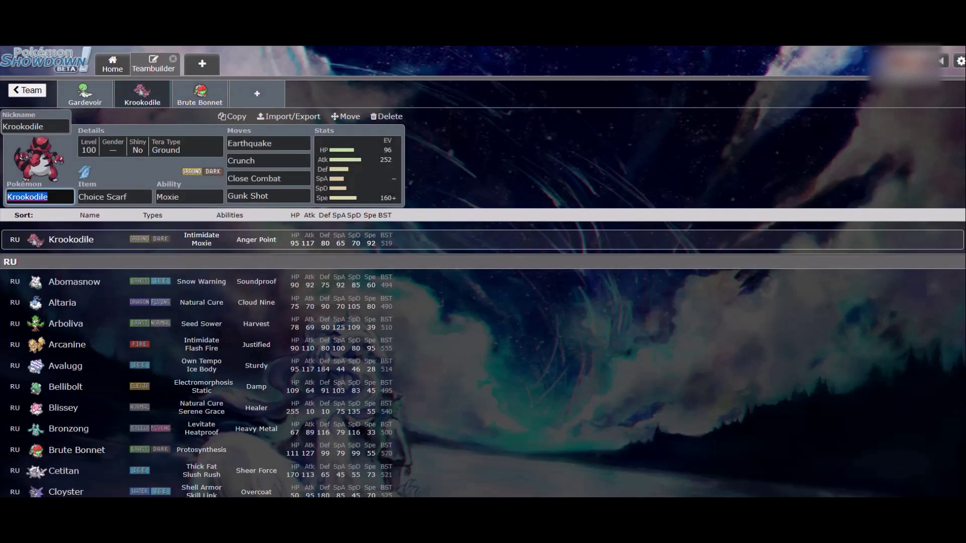
{"action": "left_click", "coordinate": [349, 179]}
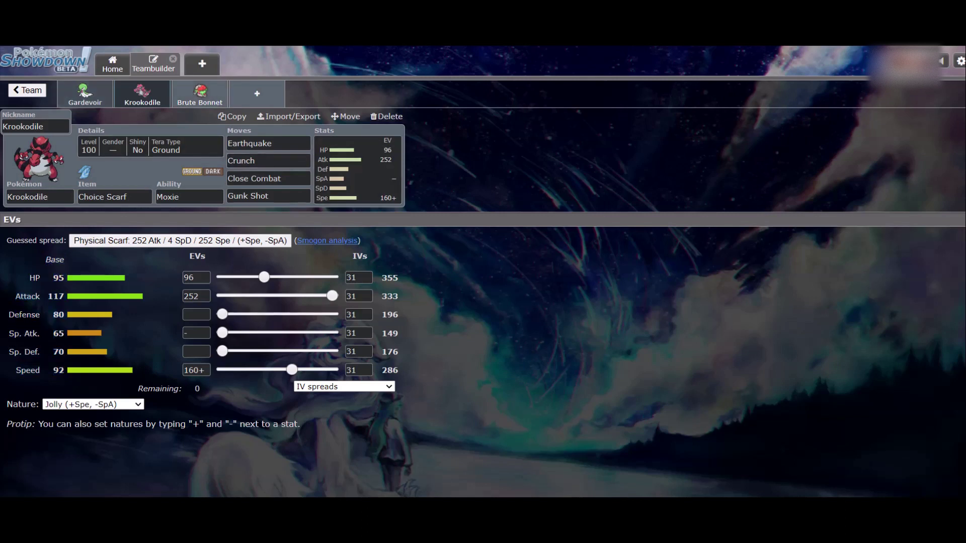
- Bring up Gardevoir's details, make it shiny, and compare them with Krookodile's details
{"action": "left_click", "coordinate": [85, 94]}
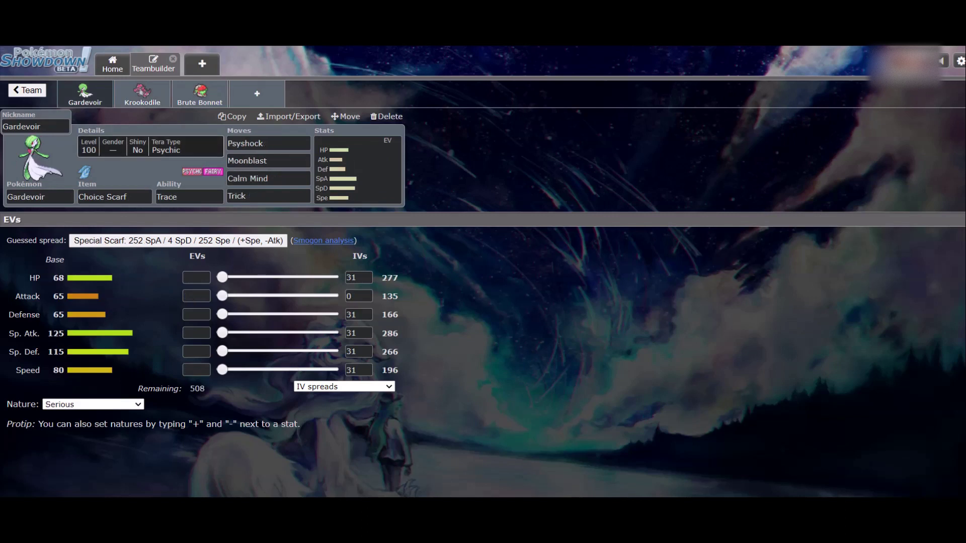
{"action": "left_click", "coordinate": [150, 146]}
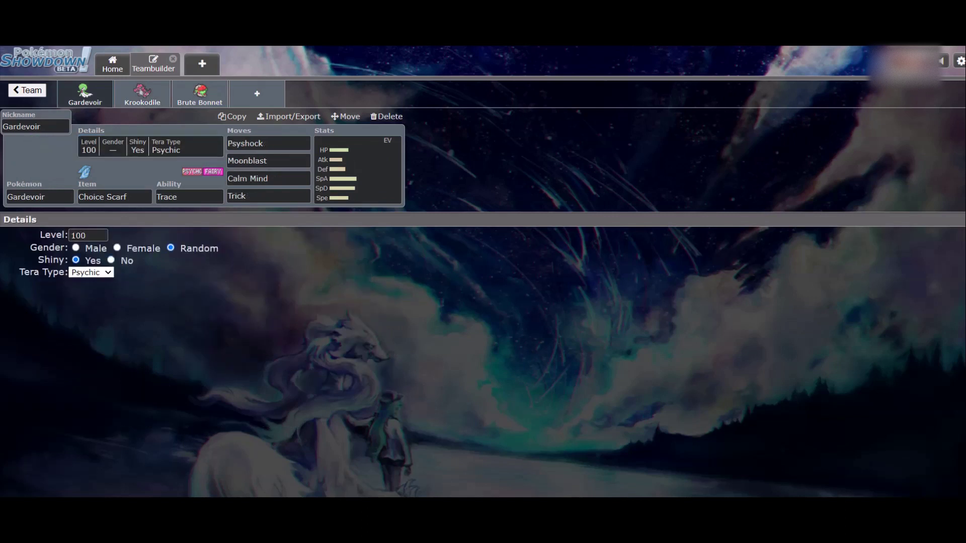
{"action": "left_click", "coordinate": [142, 93]}
{"action": "left_click", "coordinate": [76, 260]}
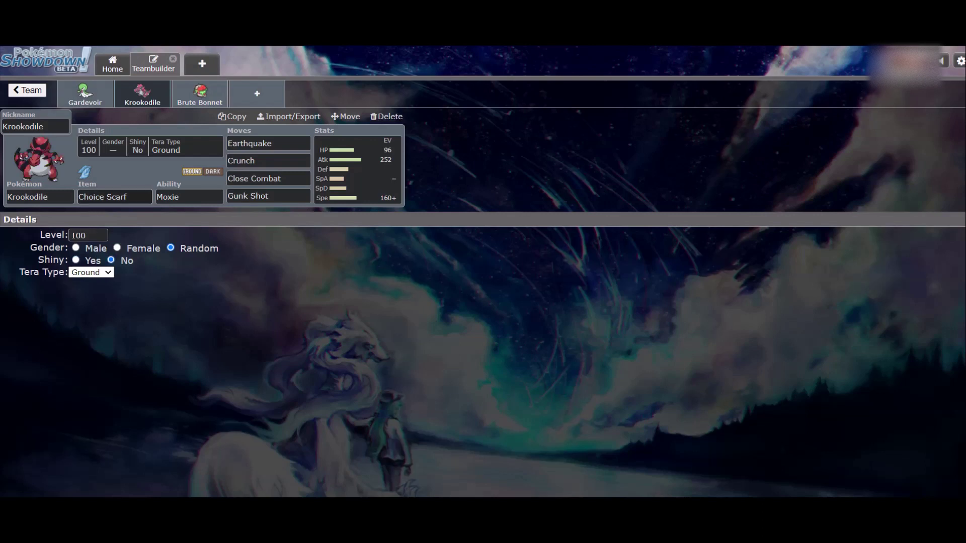
{"action": "left_click", "coordinate": [85, 93]}
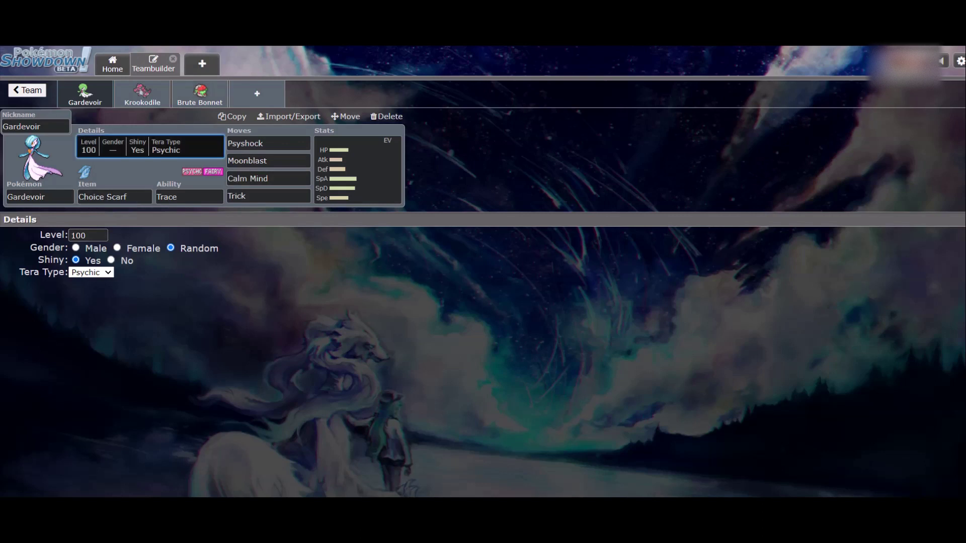
- Set Gardevoir's Tera Type to Steel and bring up Krookodile's Tera Type options
{"action": "left_click", "coordinate": [91, 273]}
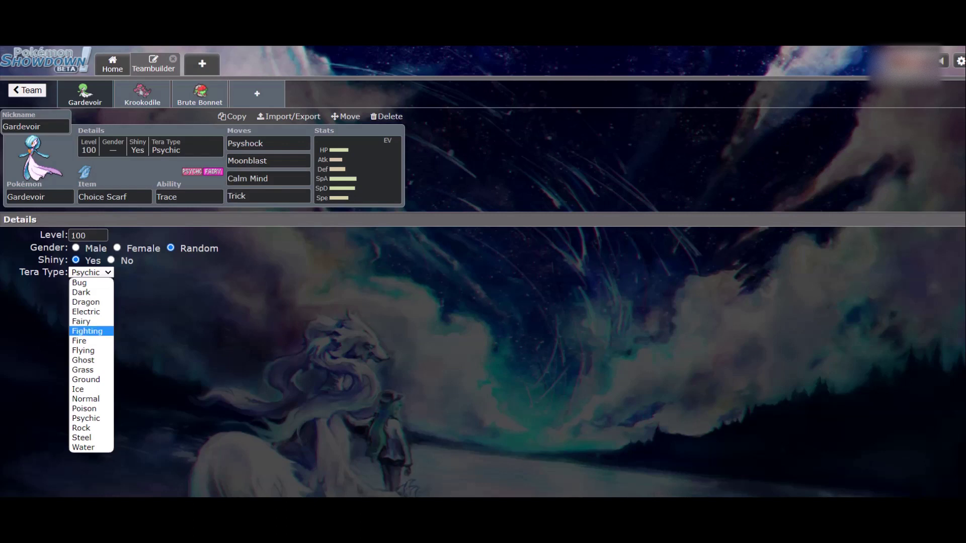
{"action": "left_click", "coordinate": [90, 437]}
{"action": "left_click", "coordinate": [142, 94]}
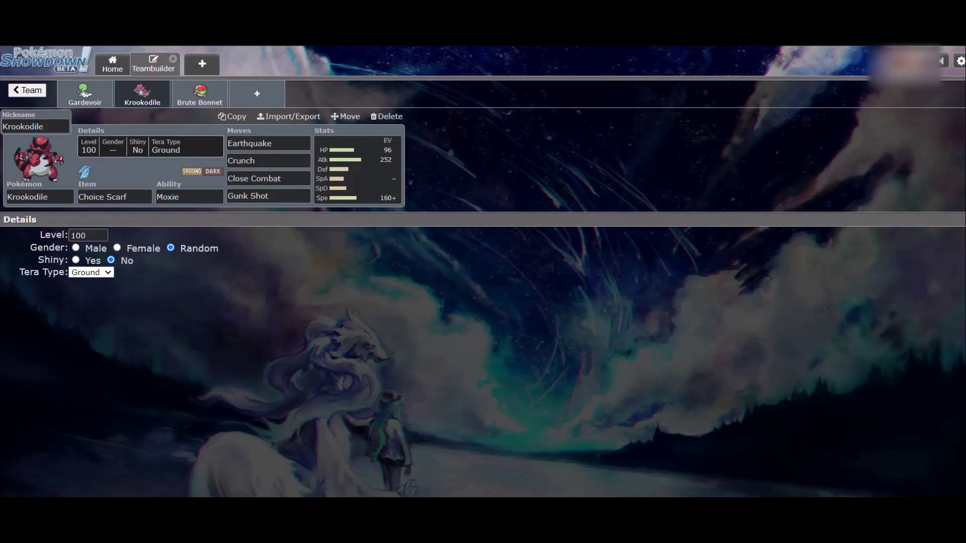
{"action": "left_click", "coordinate": [91, 273]}
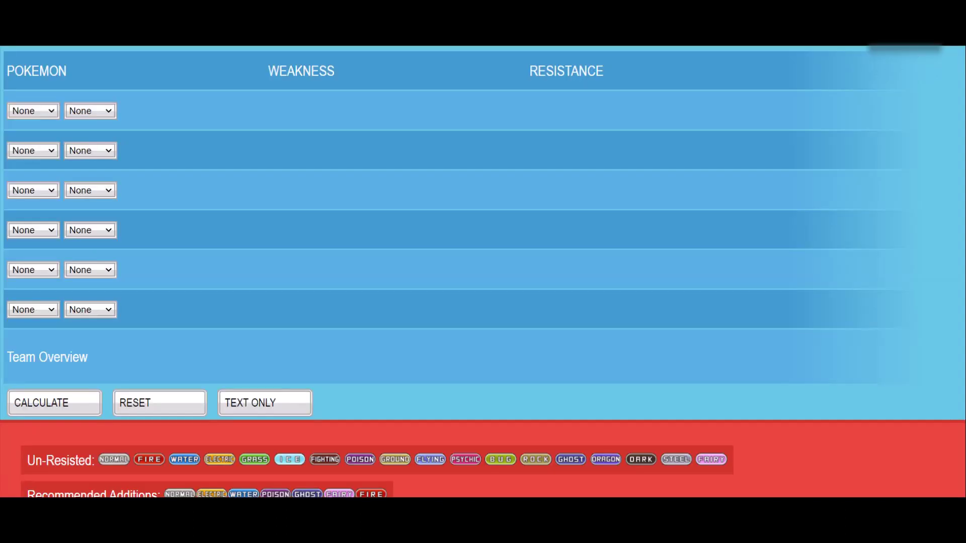
- In the team weakness calculator, set the first Pokémon to Psychic/Fairy and the second to Ground/Dark
{"action": "left_click", "coordinate": [33, 111]}
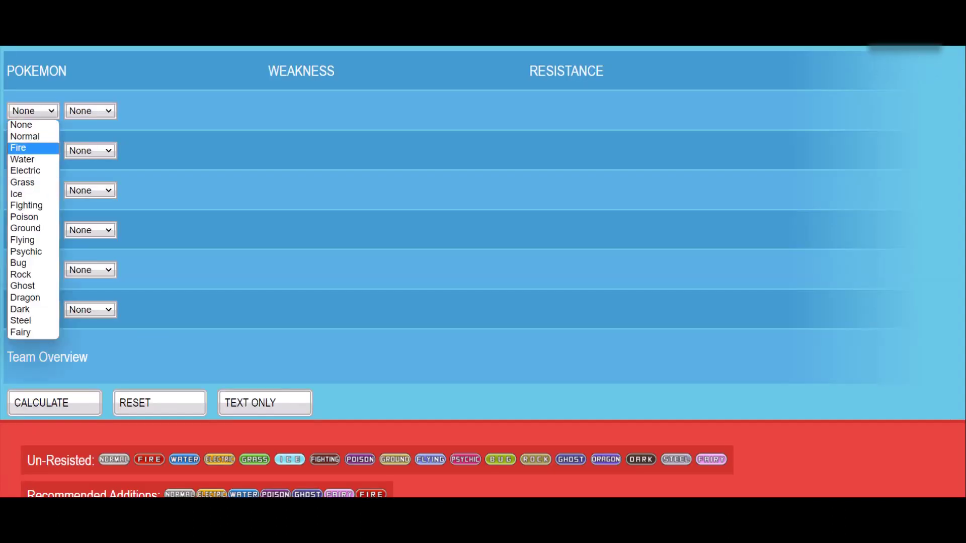
{"action": "left_click", "coordinate": [33, 252]}
{"action": "left_click", "coordinate": [90, 111]}
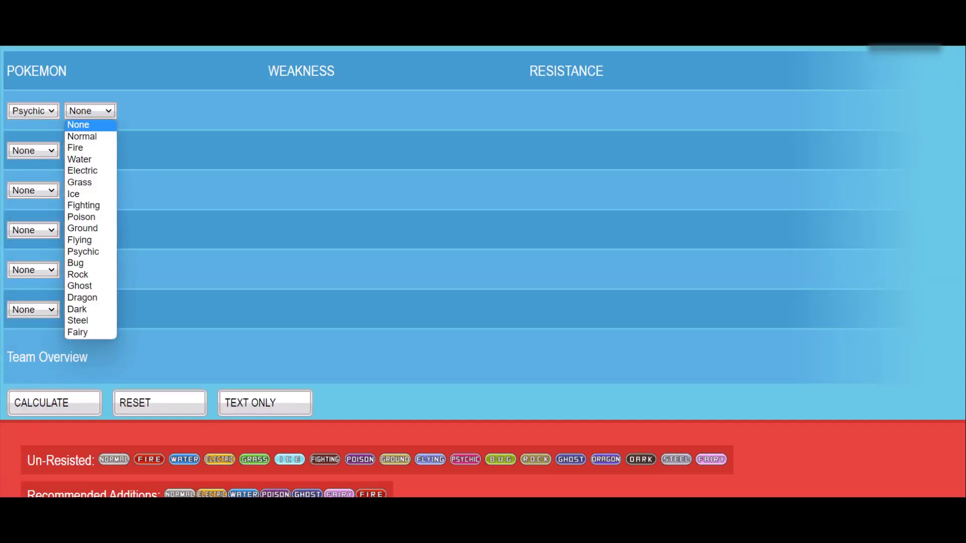
{"action": "left_click", "coordinate": [88, 333]}
{"action": "left_click", "coordinate": [33, 150]}
{"action": "left_click", "coordinate": [25, 270]}
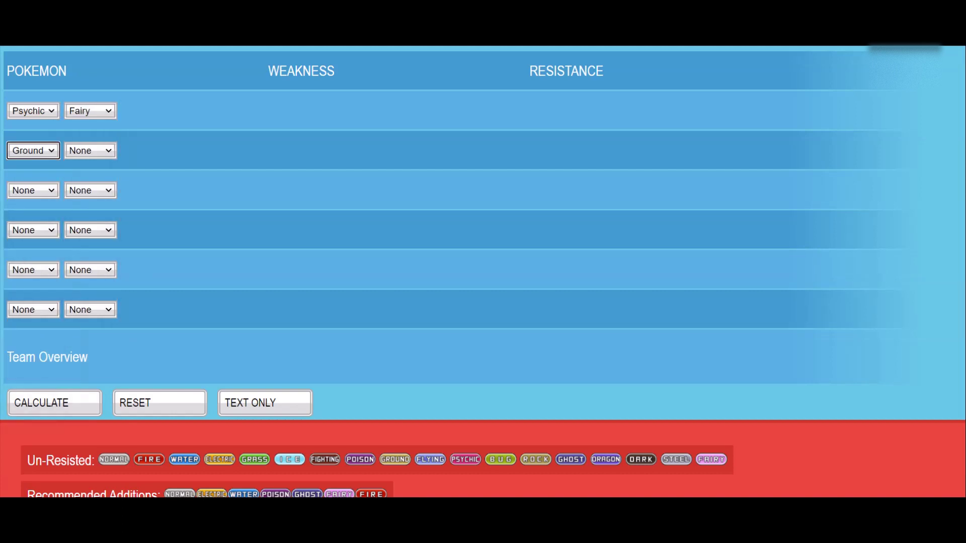
{"action": "left_click", "coordinate": [90, 150]}
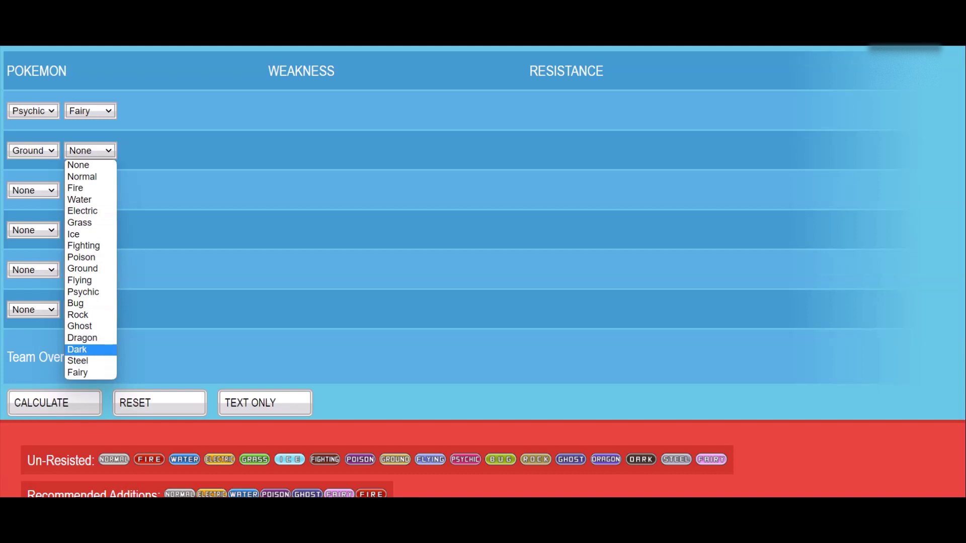
{"action": "left_click", "coordinate": [88, 348]}
- Set the third Pokémon to Grass/Dark and calculate the team's weaknesses and resistances
{"action": "left_click", "coordinate": [33, 190]}
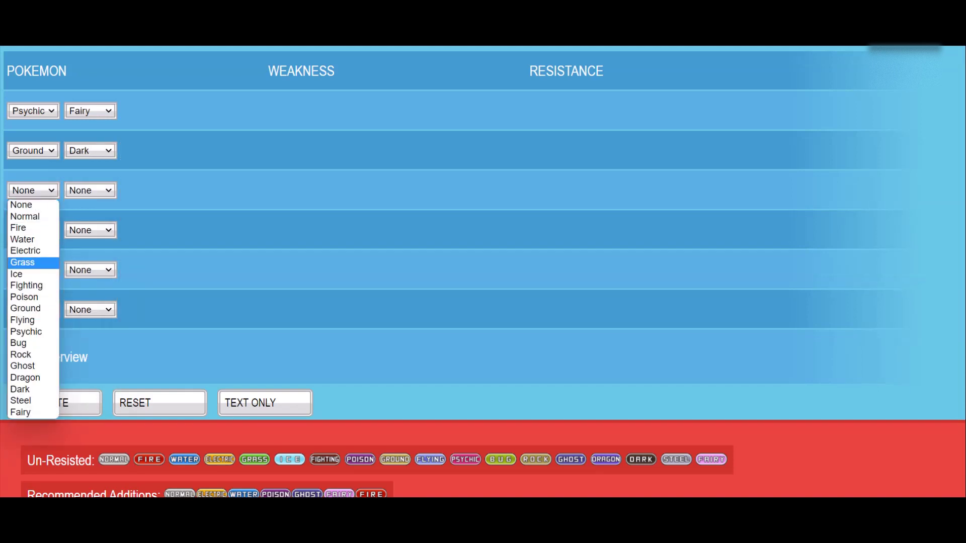
{"action": "left_click", "coordinate": [26, 261]}
{"action": "left_click", "coordinate": [90, 190]}
{"action": "left_click", "coordinate": [88, 388]}
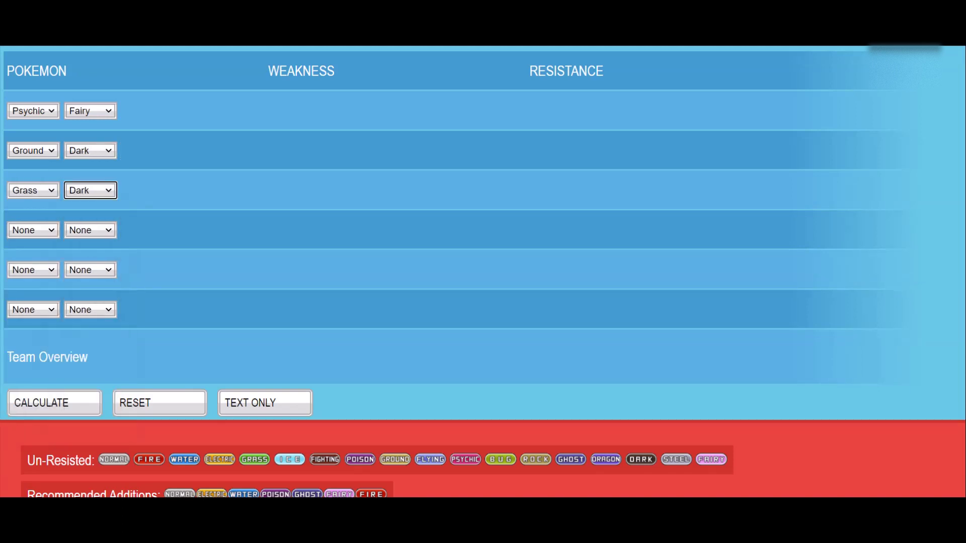
{"action": "left_click", "coordinate": [54, 403]}
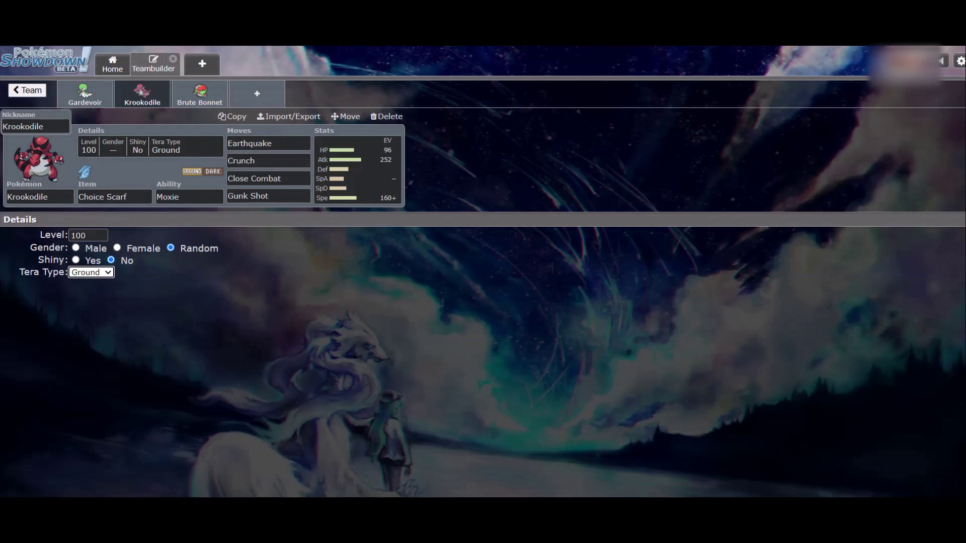
- Look over Krookodile's Tera Type options in the Teambuilder, and set the fourth Pokémon's first type to Steel in the weakness calculator
{"action": "left_click", "coordinate": [92, 272]}
{"action": "left_click", "coordinate": [91, 272]}
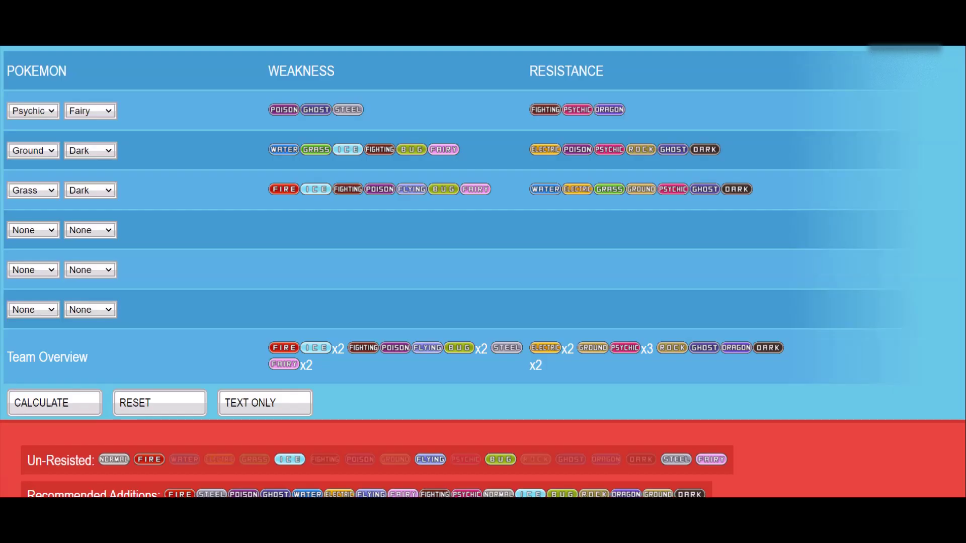
{"action": "left_click", "coordinate": [33, 230]}
{"action": "key", "text": "s"}
{"action": "key", "text": "Return"}
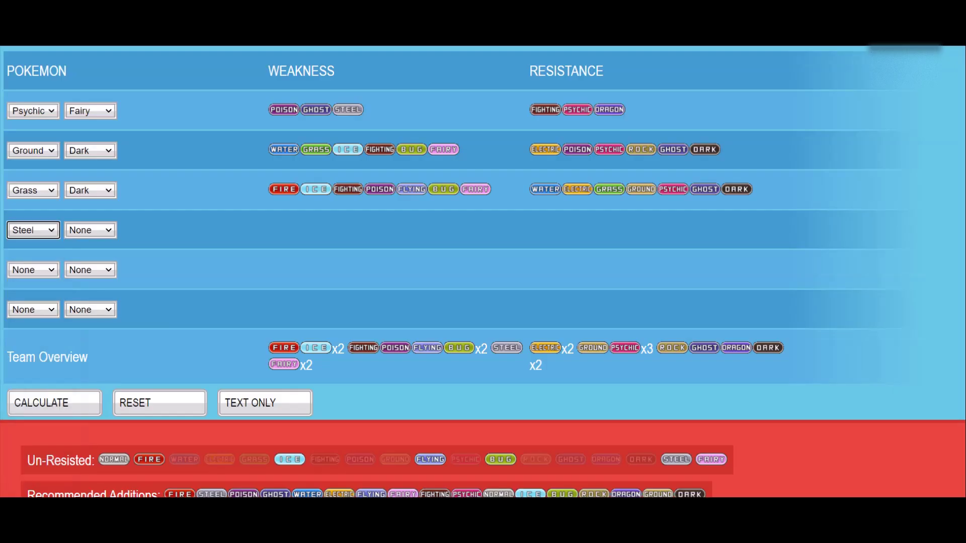
- Set the fourth Pokémon's second type to Psychic in the weakness calculator and recalculate the team's weaknesses and resistances
{"action": "left_click", "coordinate": [90, 230]}
{"action": "key", "text": "p"}
{"action": "key", "text": "s"}
{"action": "key", "text": "Return"}
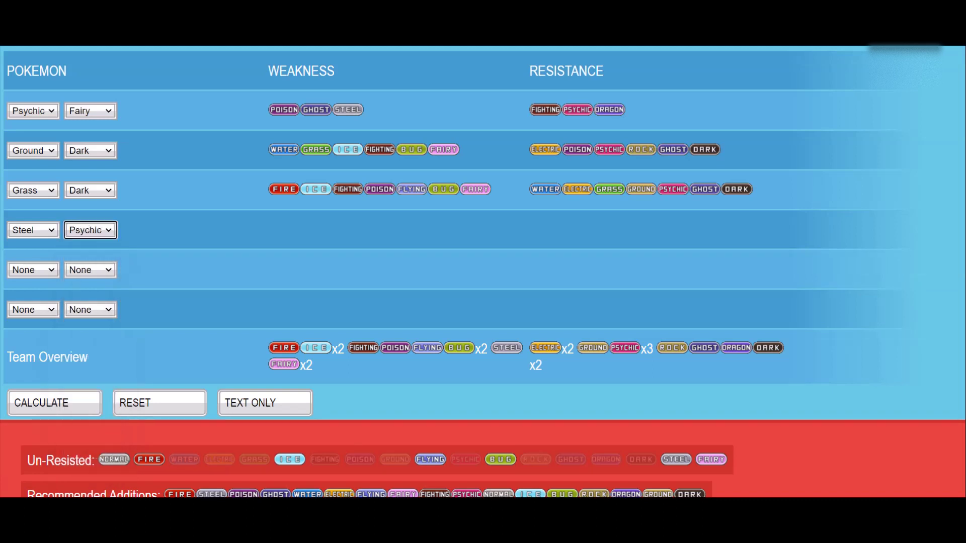
{"action": "left_click", "coordinate": [54, 403]}
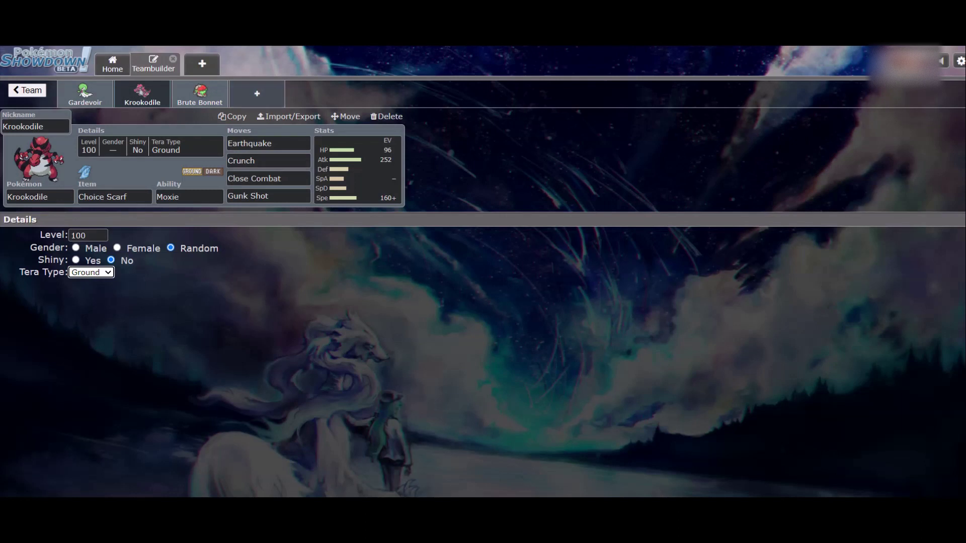
- In the Teambuilder, browse the RU Pokémon list and add Bronzong as the fourth team member
{"action": "left_click", "coordinate": [256, 94]}
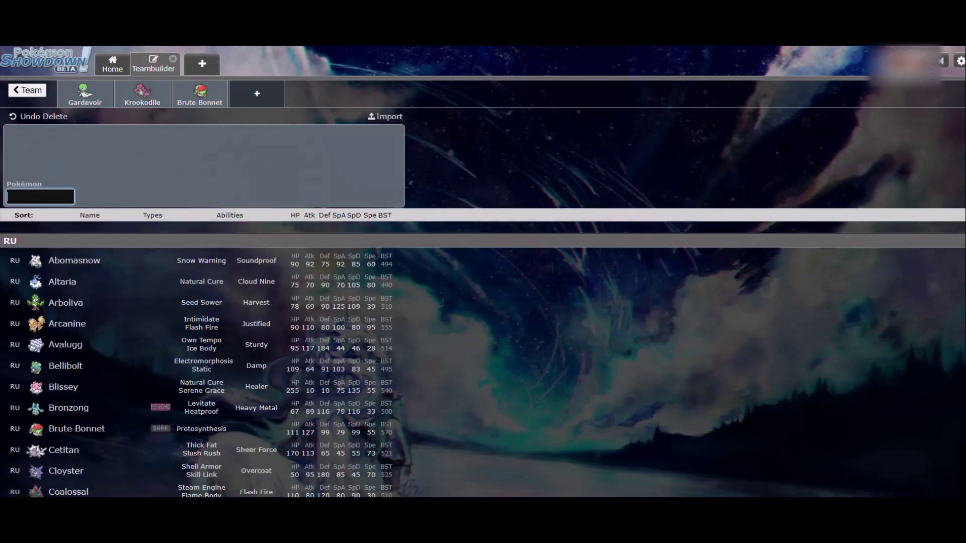
{"action": "scroll", "coordinate": [201, 302], "scroll_direction": "down", "scroll_amount": 9}
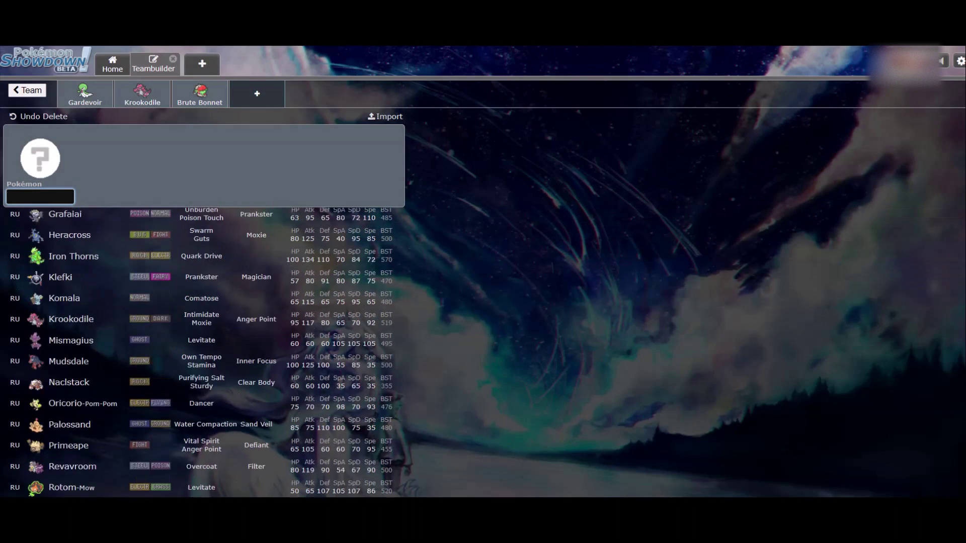
{"action": "key", "text": "Down"}
{"action": "key", "text": "Down"}
{"action": "key", "text": "Down"}
{"action": "key", "text": "Down"}
{"action": "key", "text": "Down"}
{"action": "key", "text": "Down"}
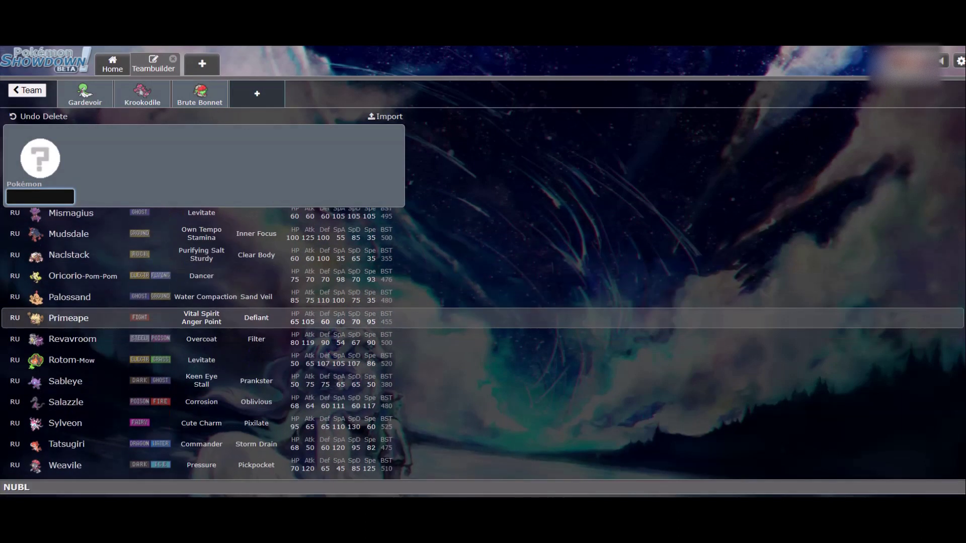
{"action": "scroll", "coordinate": [201, 360], "scroll_direction": "up", "scroll_amount": 12}
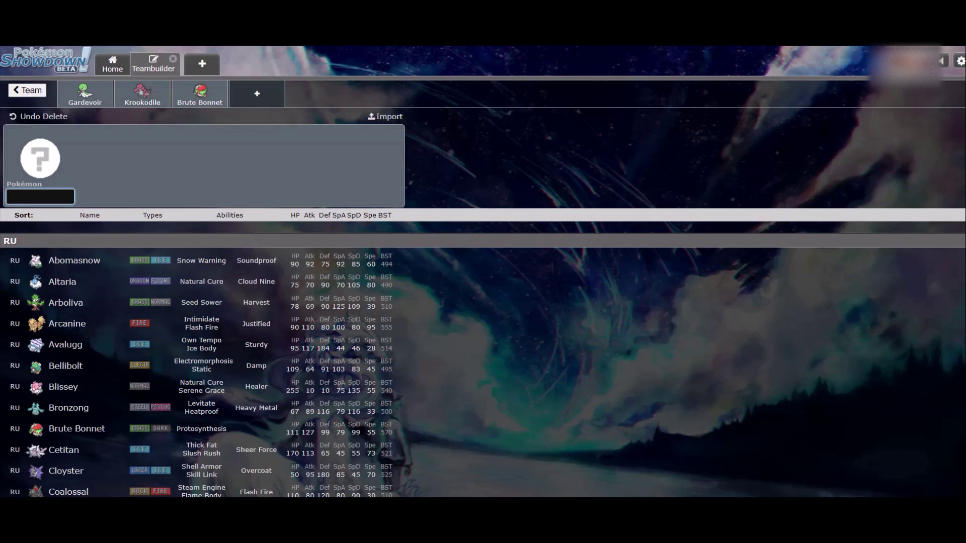
{"action": "type", "text": "bronzong"}
{"action": "key", "text": "Return"}
- Set Bronzong's ability to Heatproof, check the team overview in the weakness calculator and return to the Teambuilder
{"action": "left_click", "coordinate": [189, 197]}
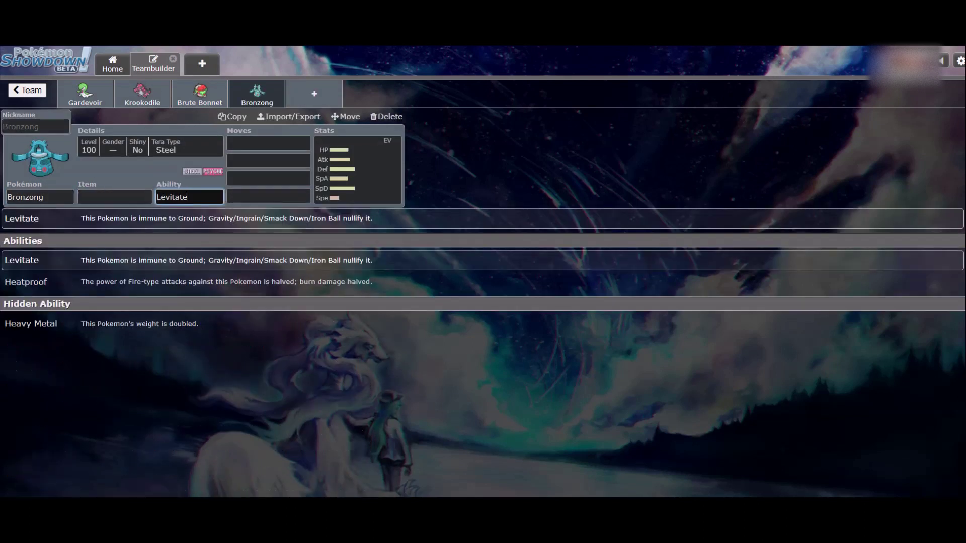
{"action": "left_click", "coordinate": [126, 282]}
{"action": "left_click", "coordinate": [115, 197]}
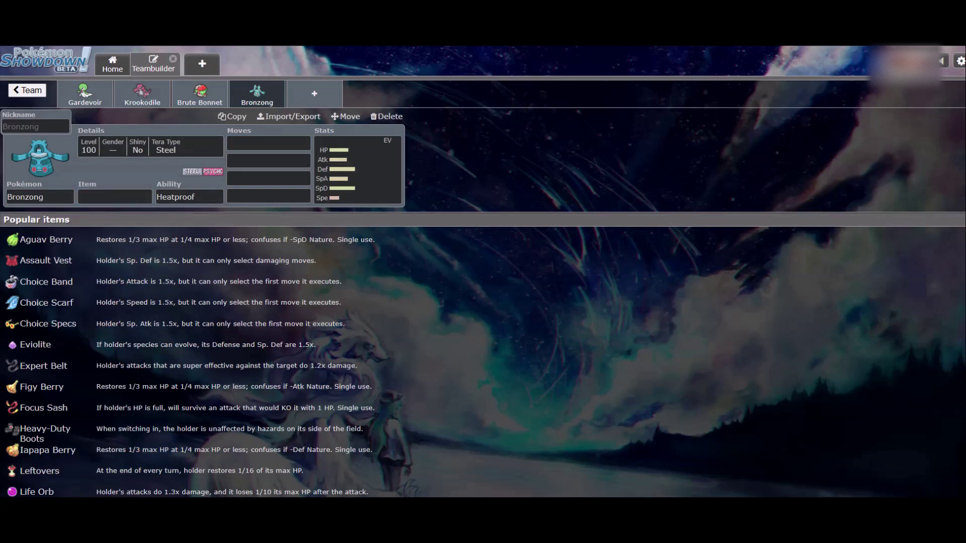
{"action": "key", "text": "ctrl+Tab"}
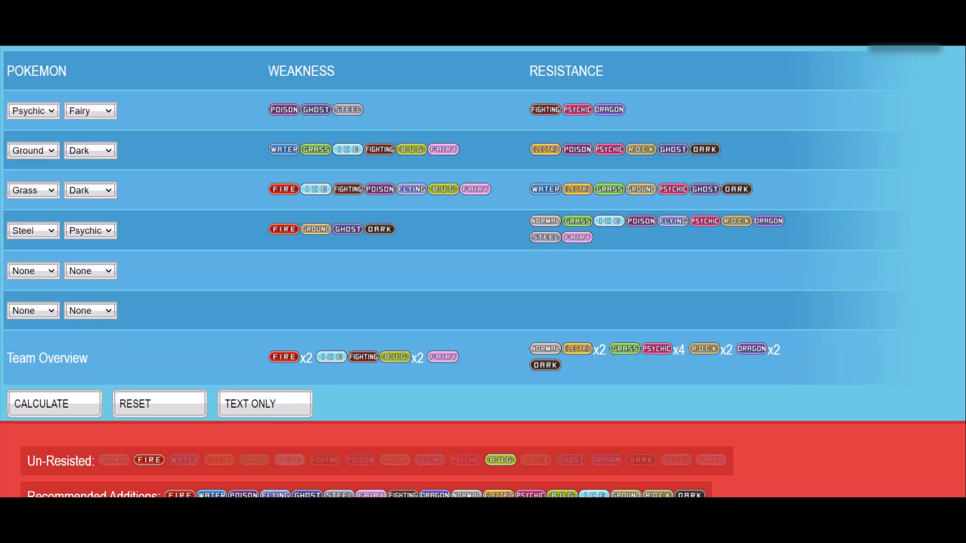
{"action": "key", "text": "ctrl+shift+Tab"}
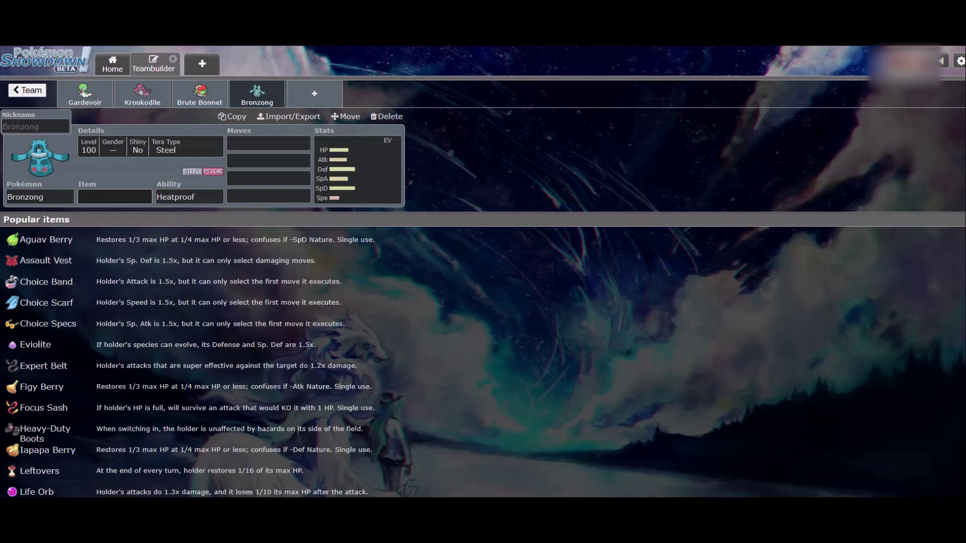
- Try Dragon as Bronzong's Tera Type, settle on Dark, and bring up its item choices
{"action": "left_click", "coordinate": [150, 146]}
{"action": "left_click", "coordinate": [91, 271]}
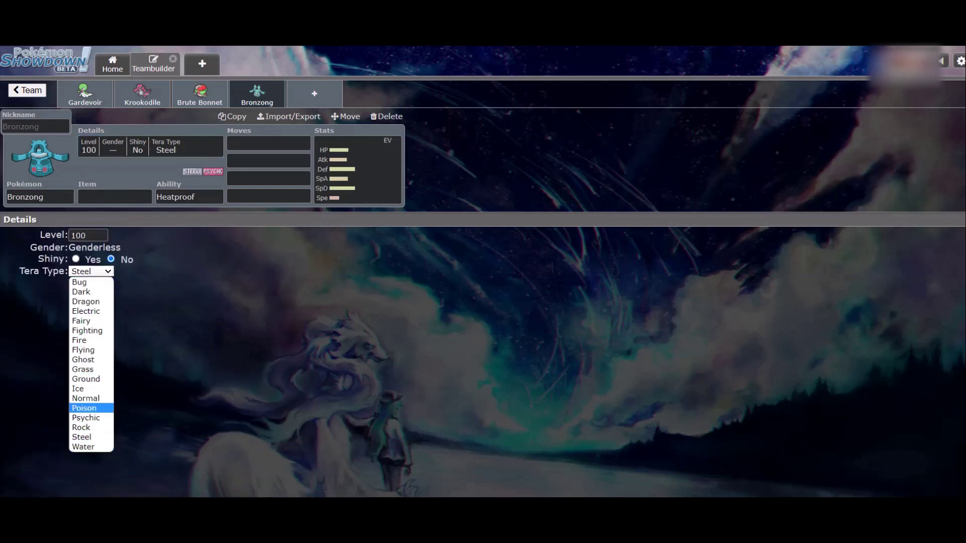
{"action": "left_click", "coordinate": [86, 302]}
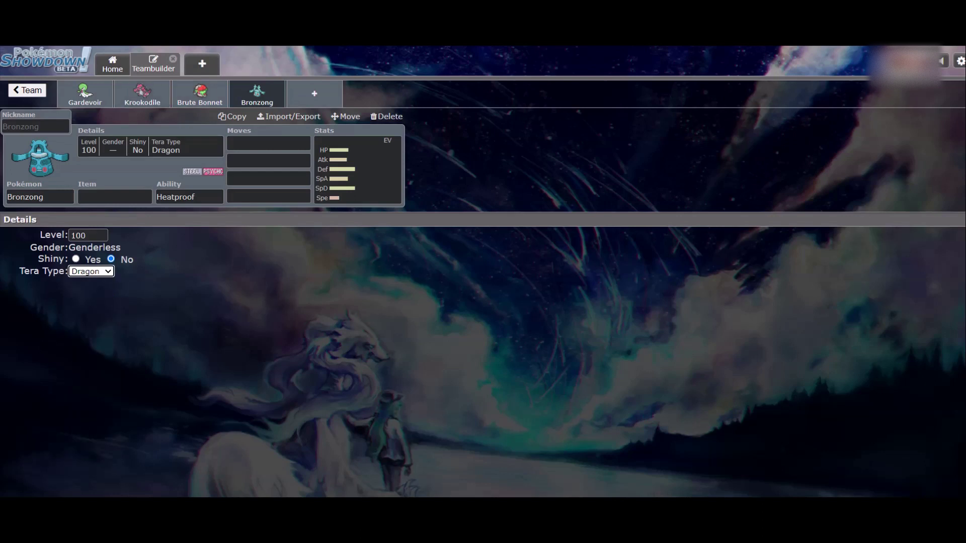
{"action": "left_click", "coordinate": [90, 271]}
{"action": "left_click", "coordinate": [85, 292]}
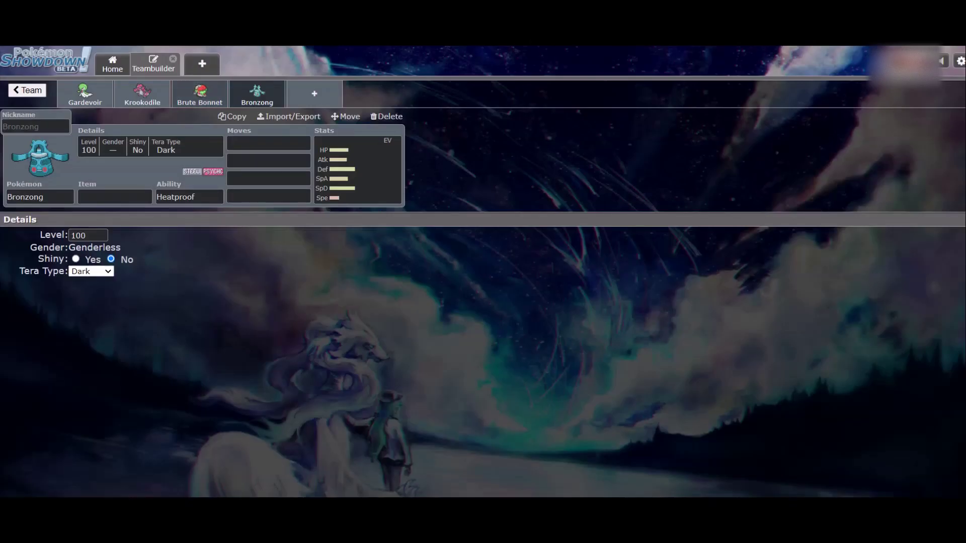
{"action": "left_click", "coordinate": [115, 197]}
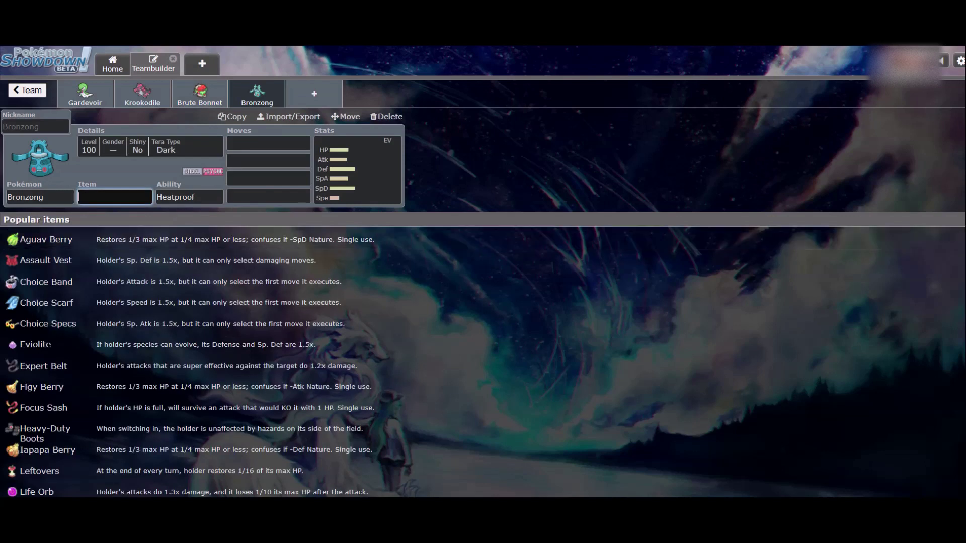
- Look through the Tera Type options available for Krookodile
{"action": "left_click", "coordinate": [200, 93]}
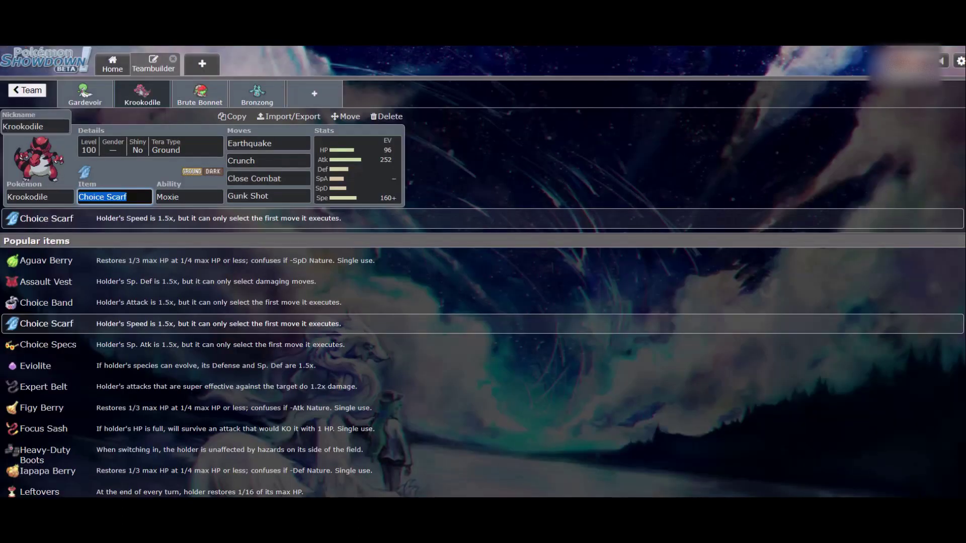
{"action": "left_click", "coordinate": [150, 146]}
{"action": "left_click", "coordinate": [91, 272]}
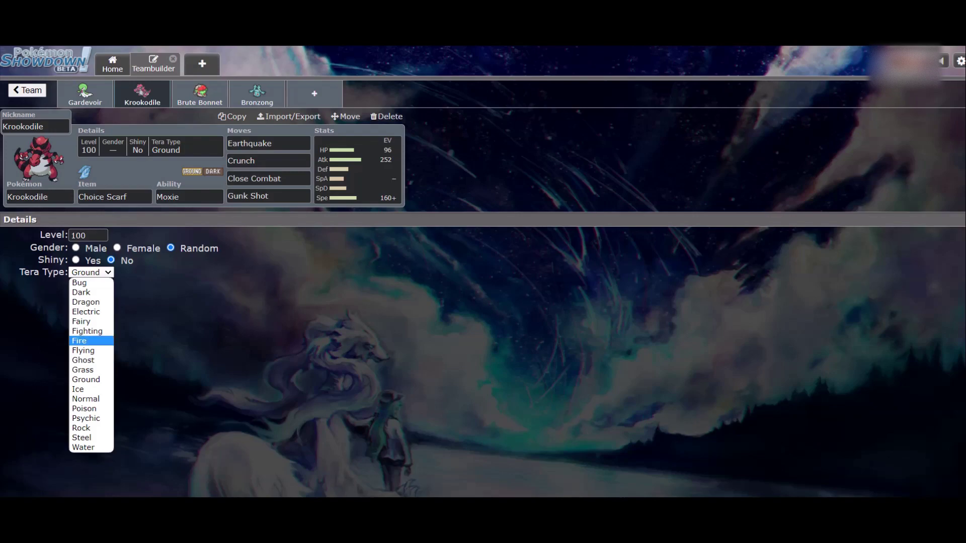
{"action": "key", "text": "Escape"}
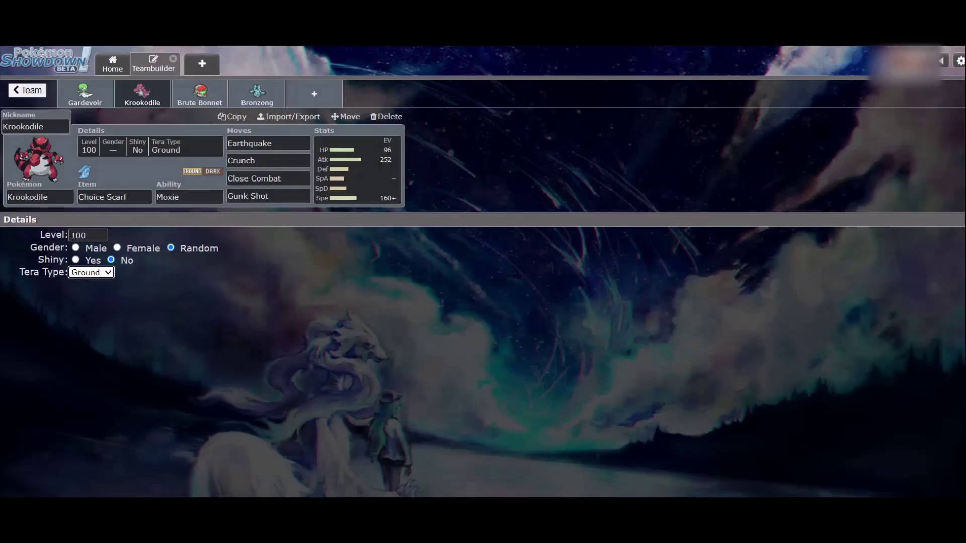
{"action": "left_click", "coordinate": [91, 272]}
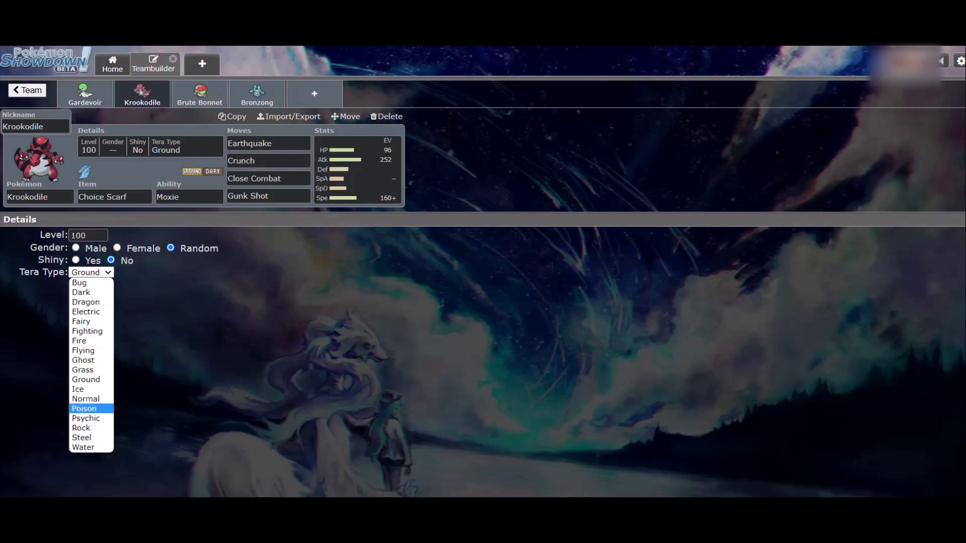
{"action": "key", "text": "Return"}
- Set Brute Bonnet's Tera Type to Fire and look back over the Krookodile and Gardevoir sets
{"action": "left_click", "coordinate": [199, 93]}
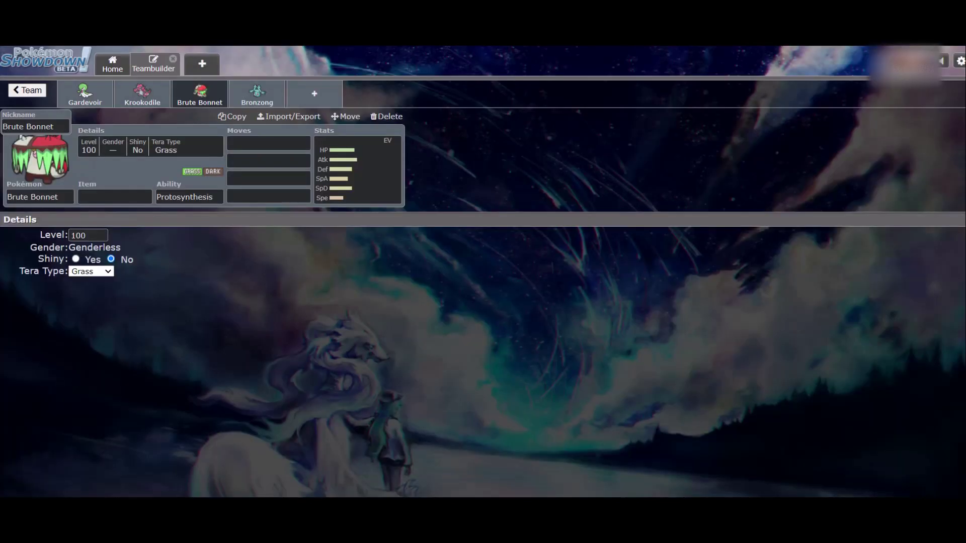
{"action": "left_click", "coordinate": [91, 271]}
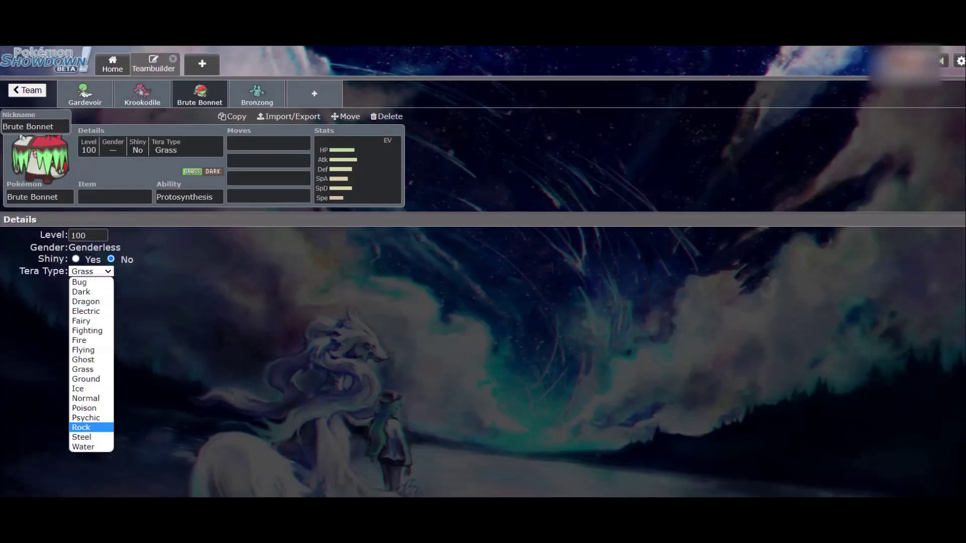
{"action": "left_click", "coordinate": [80, 340]}
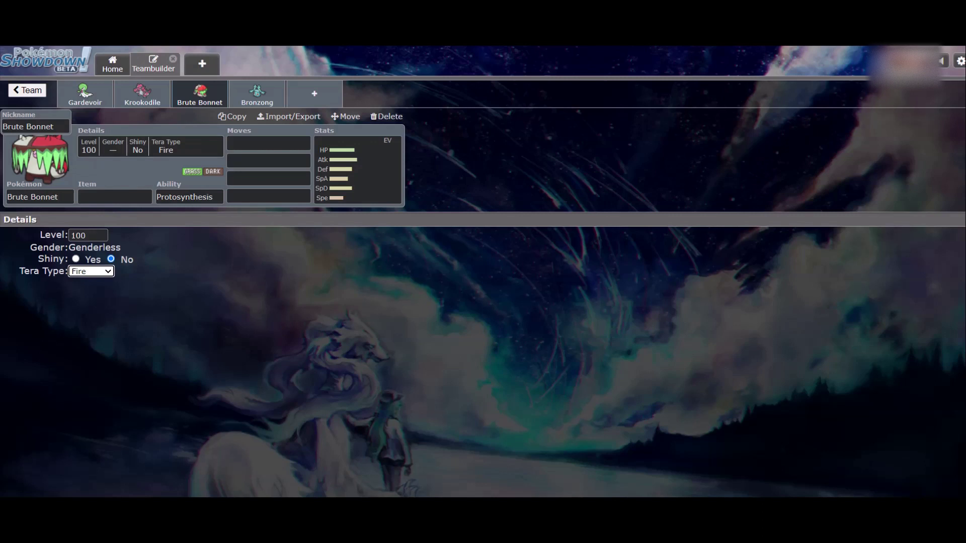
{"action": "left_click", "coordinate": [142, 94]}
{"action": "left_click", "coordinate": [85, 94]}
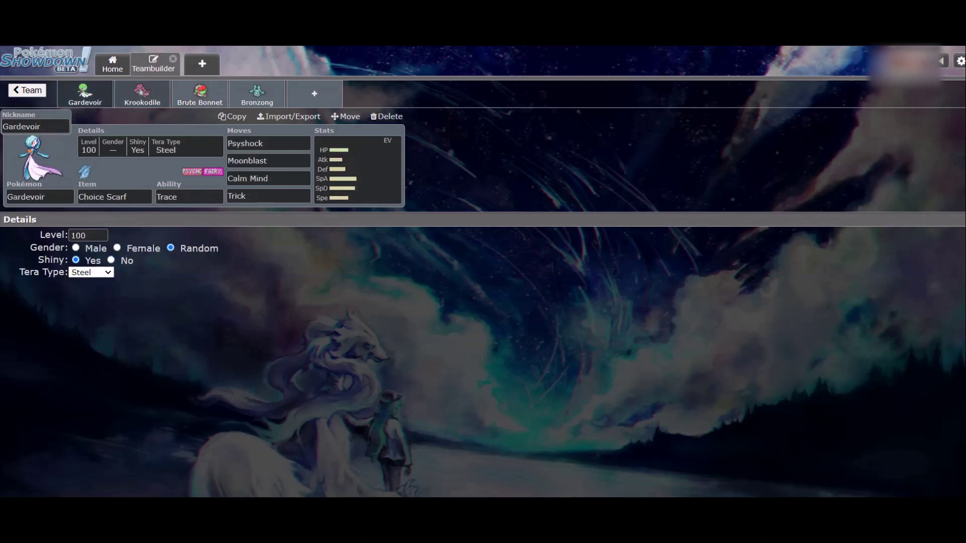
{"action": "left_click", "coordinate": [142, 93]}
- Give Brute Bonnet the Booster Energy item and bring up the choices for its first move
{"action": "left_click", "coordinate": [199, 94]}
{"action": "left_click", "coordinate": [115, 197]}
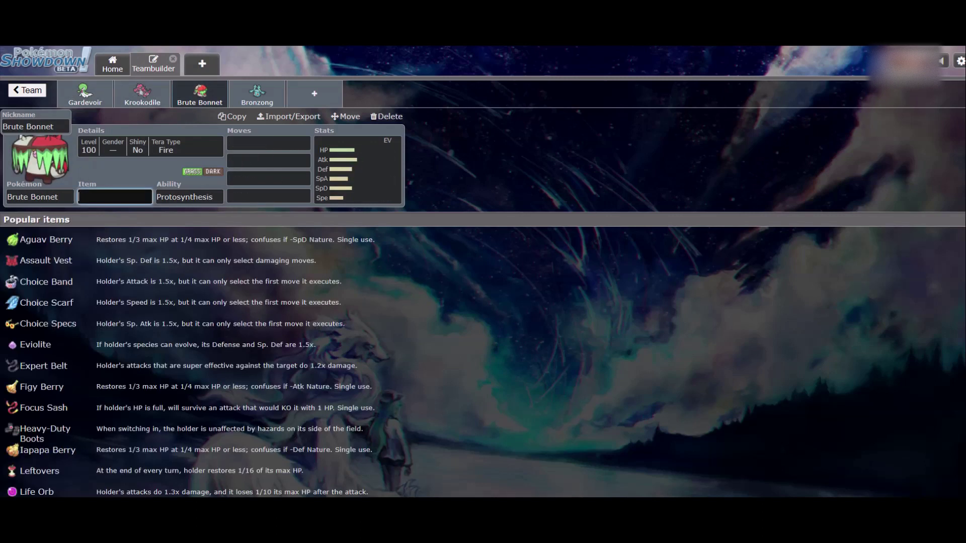
{"action": "type", "text": "booster"}
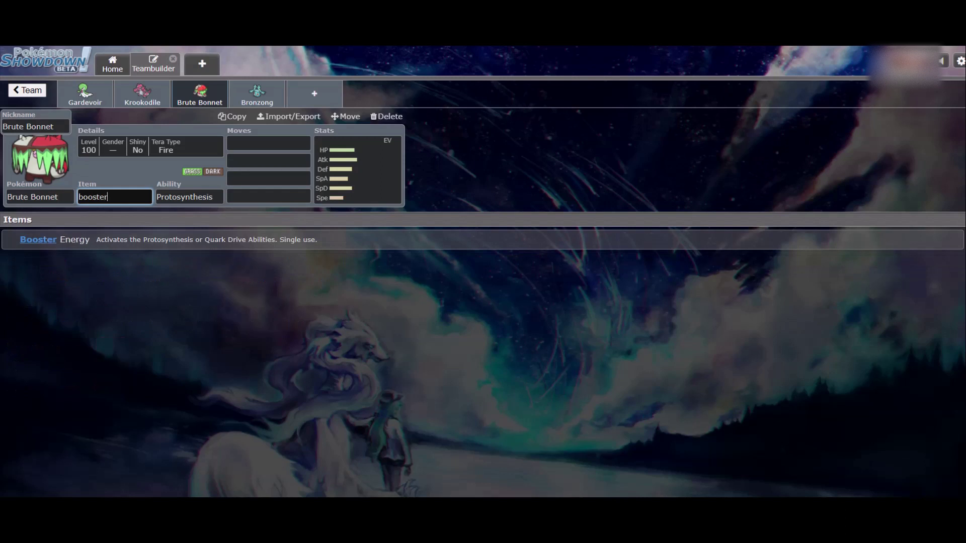
{"action": "key", "text": "Return"}
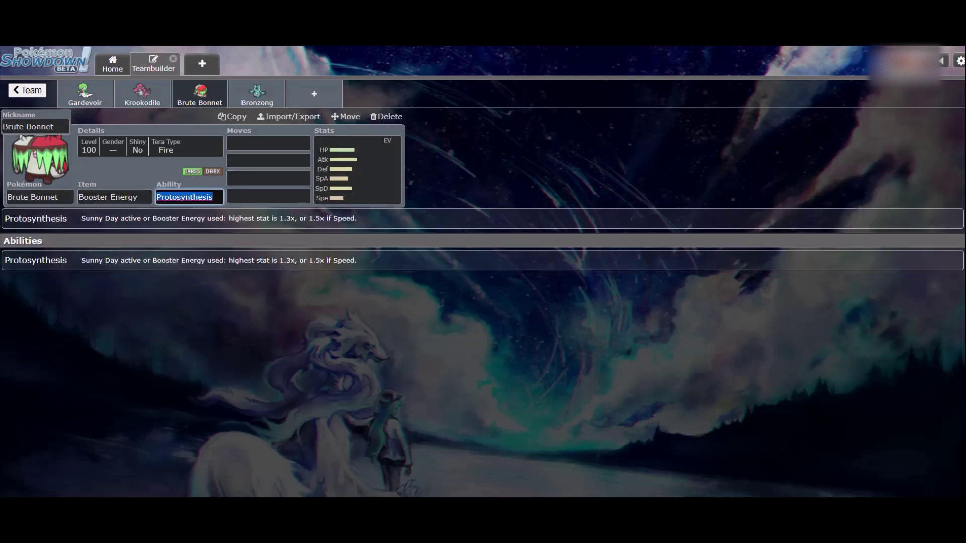
{"action": "left_click", "coordinate": [268, 195]}
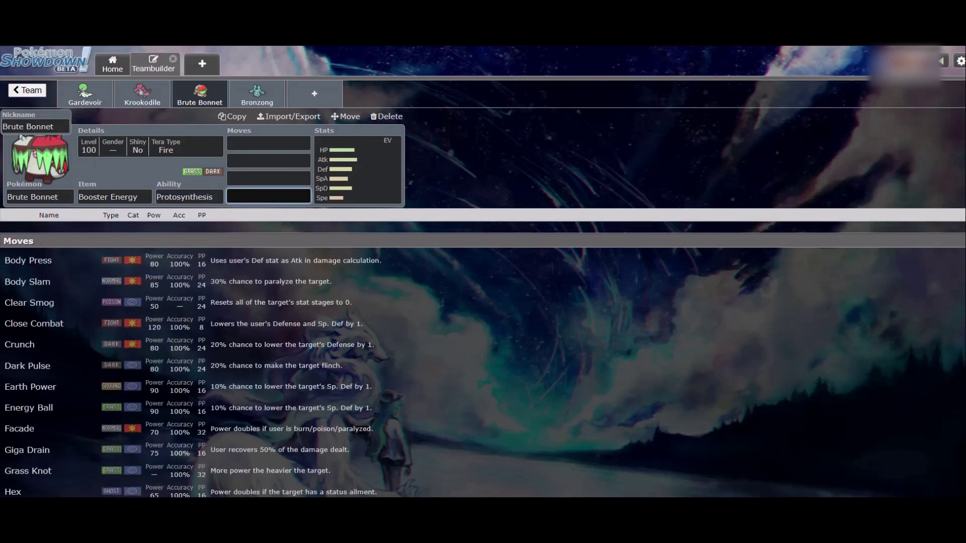
{"action": "left_click", "coordinate": [268, 143]}
{"action": "type", "text": "theif"}
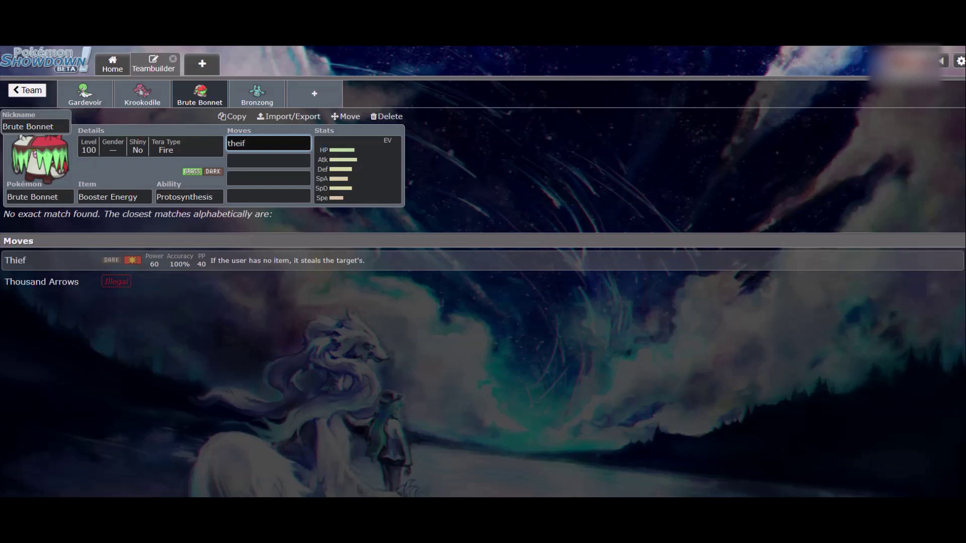
{"action": "key", "text": "BackSpace"}
{"action": "key", "text": "BackSpace"}
{"action": "key", "text": "BackSpace"}
{"action": "key", "text": "BackSpace"}
{"action": "key", "text": "BackSpace"}
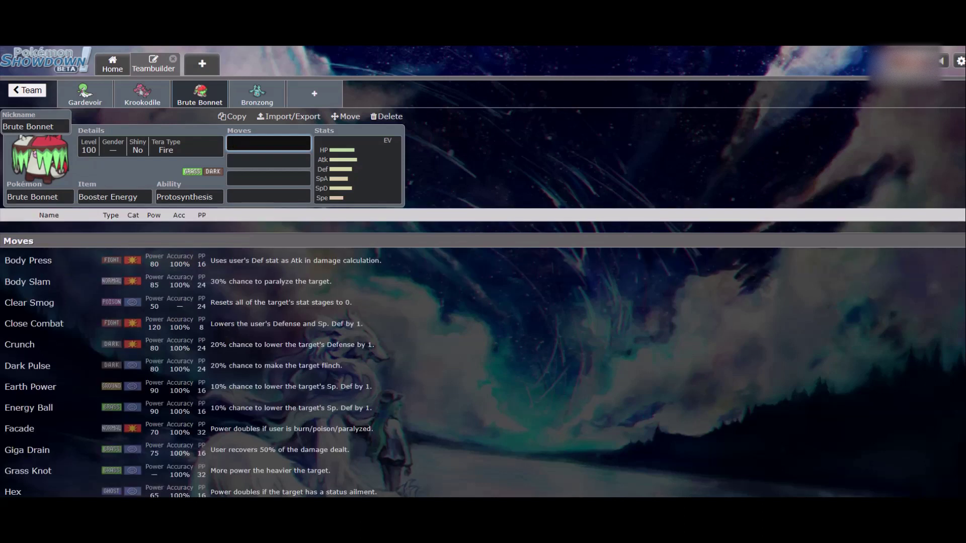
- Set Brute Bonnet's first move to Seed Bomb and its second move to Thief
{"action": "type", "text": "seed"}
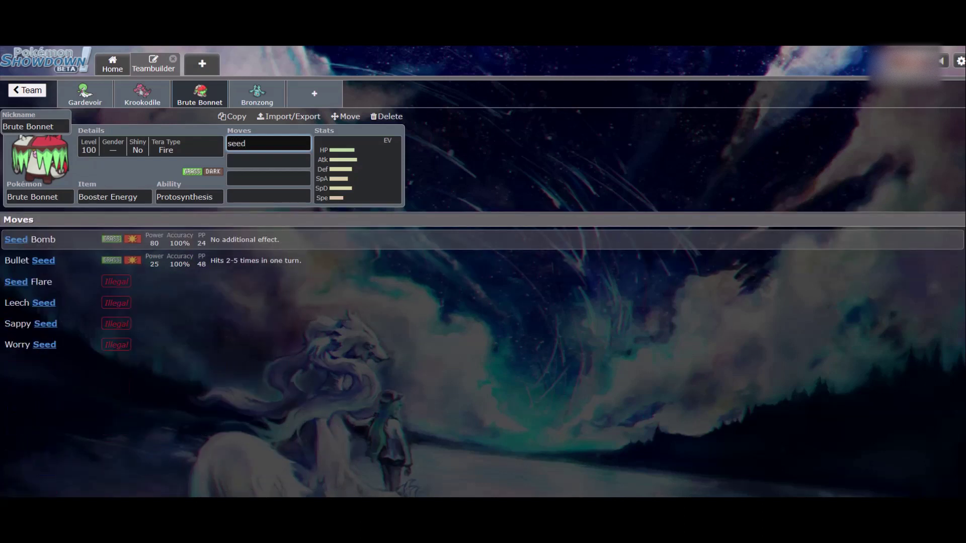
{"action": "key", "text": "Return"}
{"action": "type", "text": "thei"}
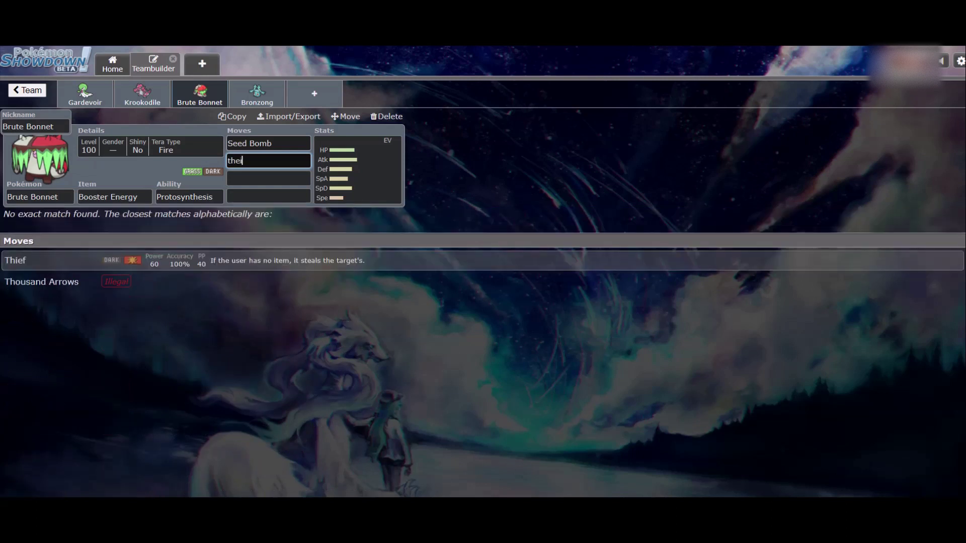
{"action": "key", "text": "Return"}
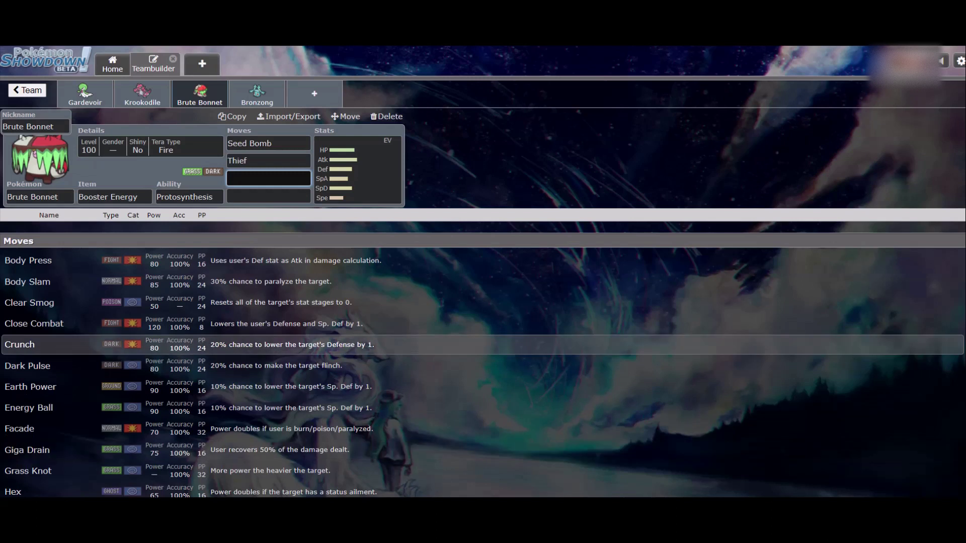
- Choose Sucker Punch as Brute Bonnet's third move and Zen Headbutt as its fourth from the move list
{"action": "scroll", "coordinate": [483, 385], "scroll_direction": "down", "scroll_amount": 1}
{"action": "scroll", "coordinate": [483, 382], "scroll_direction": "down", "scroll_amount": 4}
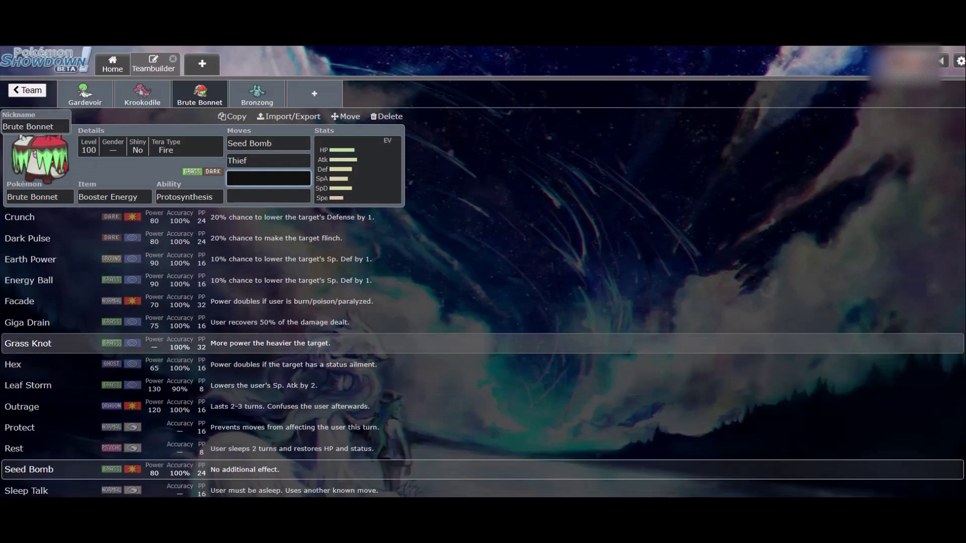
{"action": "scroll", "coordinate": [483, 377], "scroll_direction": "down", "scroll_amount": 1}
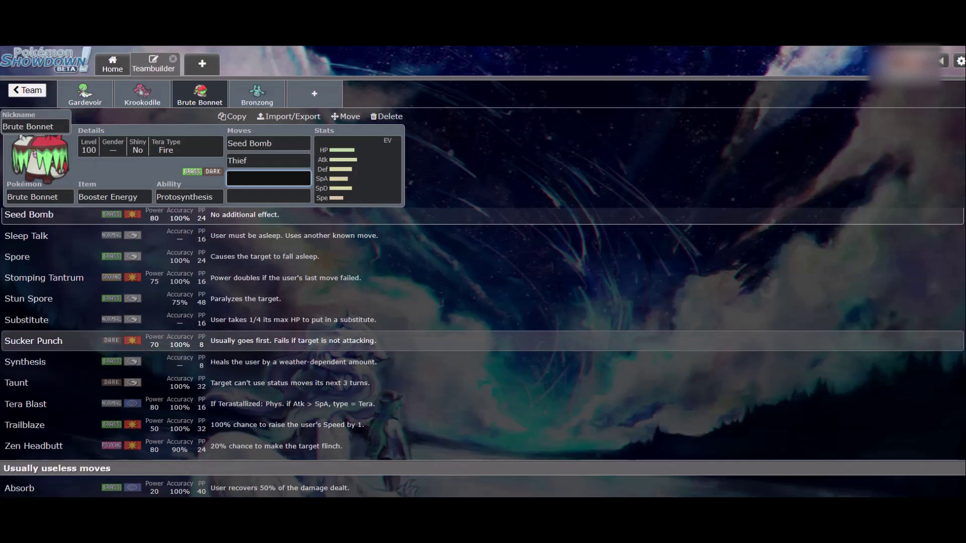
{"action": "left_click", "coordinate": [33, 341]}
{"action": "scroll", "coordinate": [483, 363], "scroll_direction": "down", "scroll_amount": 8}
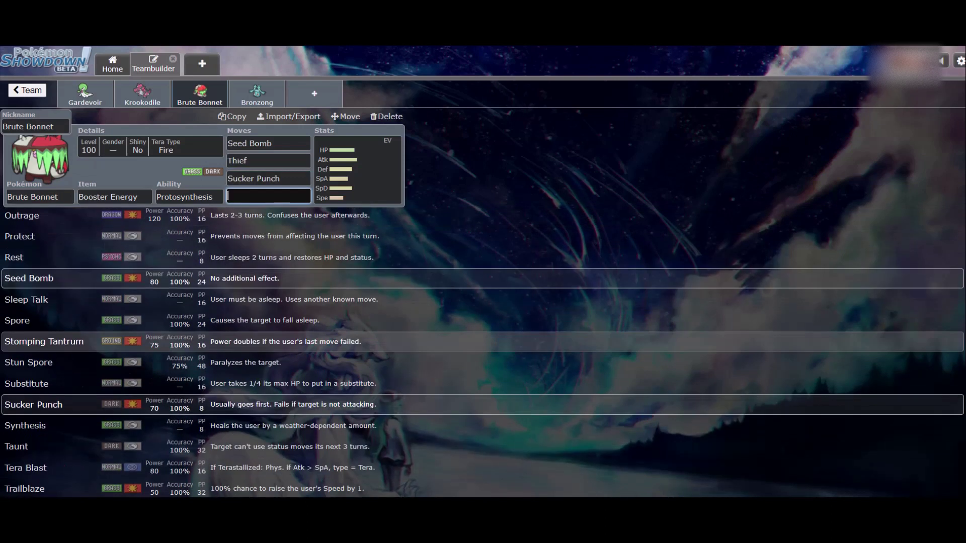
{"action": "left_click", "coordinate": [222, 383]}
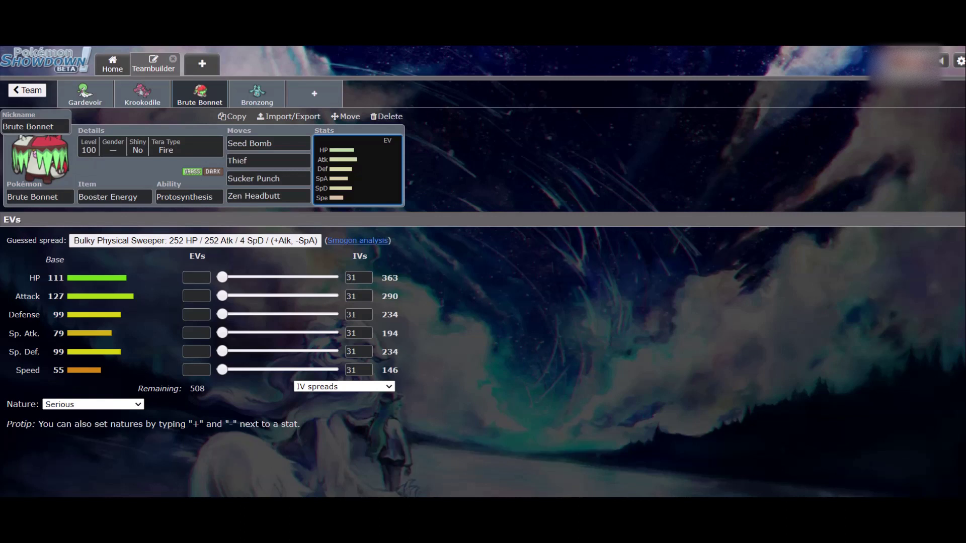
- Set Brute Bonnet's Attack IV to 0 and its nature to Modest
{"action": "left_click", "coordinate": [356, 296]}
{"action": "key", "text": "BackSpace"}
{"action": "key", "text": "BackSpace"}
{"action": "type", "text": "0"}
{"action": "left_click", "coordinate": [93, 405]}
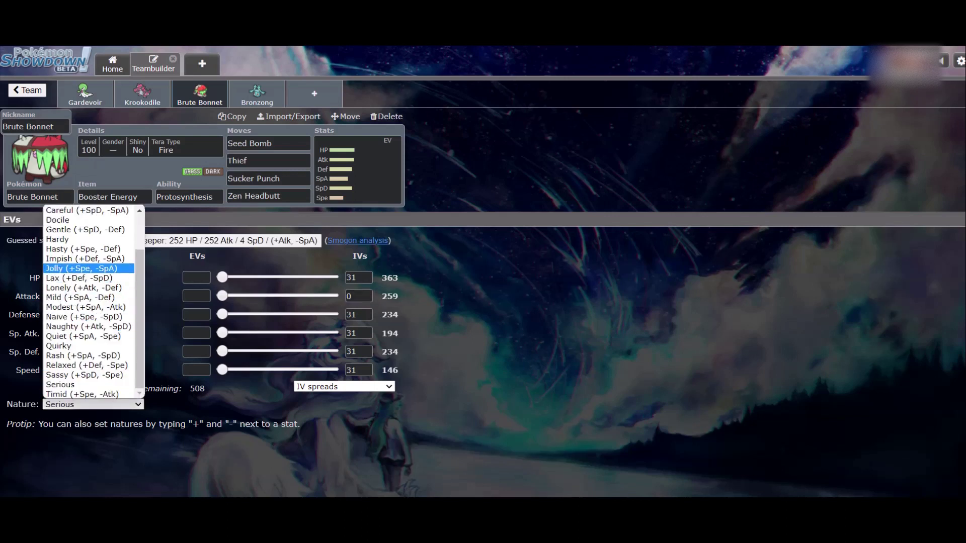
{"action": "left_click", "coordinate": [86, 307]}
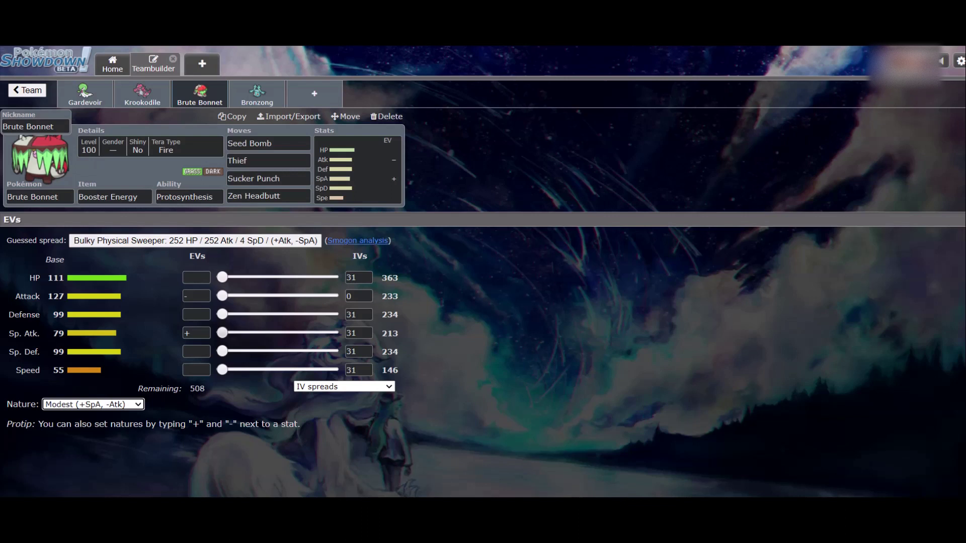
- Give Brute Bonnet 252 Speed EVs and make its nature Speed-boosting (Timid)
{"action": "left_click_drag", "start_coordinate": [222, 370], "coordinate": [332, 370]}
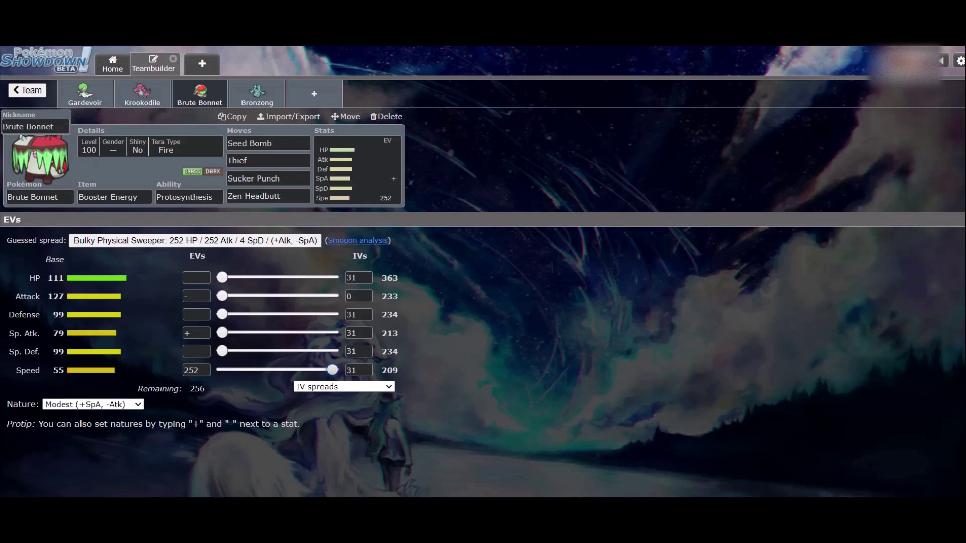
{"action": "left_click", "coordinate": [196, 370]}
{"action": "type", "text": "+"}
{"action": "key", "text": "Return"}
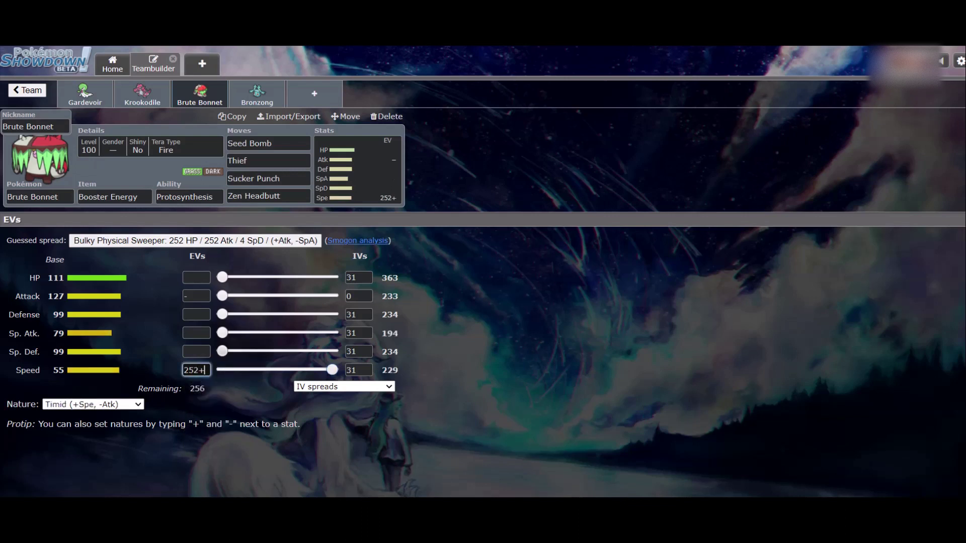
- Clear Brute Bonnet's Speed EVs, nature modifiers and Attack IV entry
{"action": "key", "text": "BackSpace"}
{"action": "key", "text": "BackSpace"}
{"action": "key", "text": "BackSpace"}
{"action": "key", "text": "BackSpace"}
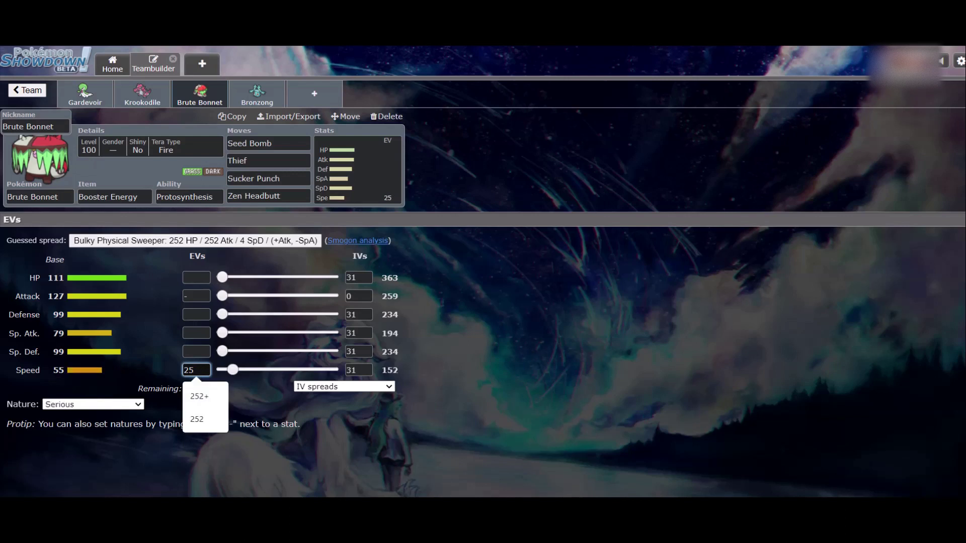
{"action": "left_click", "coordinate": [196, 296]}
{"action": "double_click", "coordinate": [352, 296]}
{"action": "key", "text": "BackSpace"}
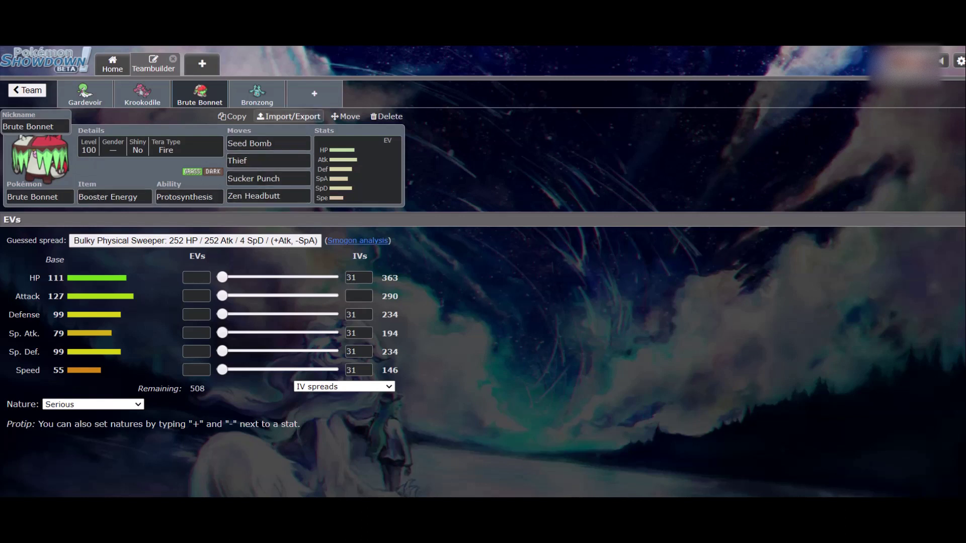
- Add Arcanine from the RU list as the team's fifth Pokémon
{"action": "left_click", "coordinate": [313, 94]}
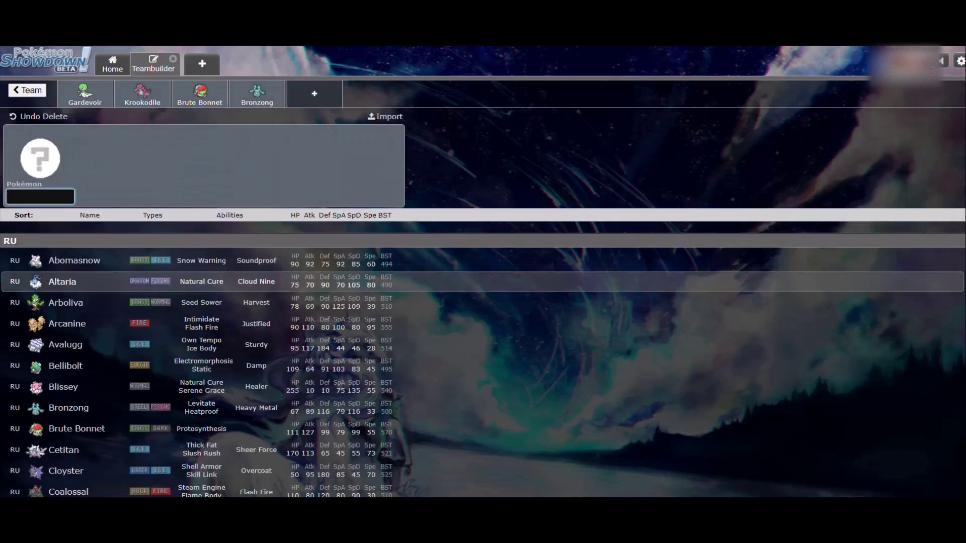
{"action": "scroll", "coordinate": [483, 353], "scroll_direction": "down", "scroll_amount": 1}
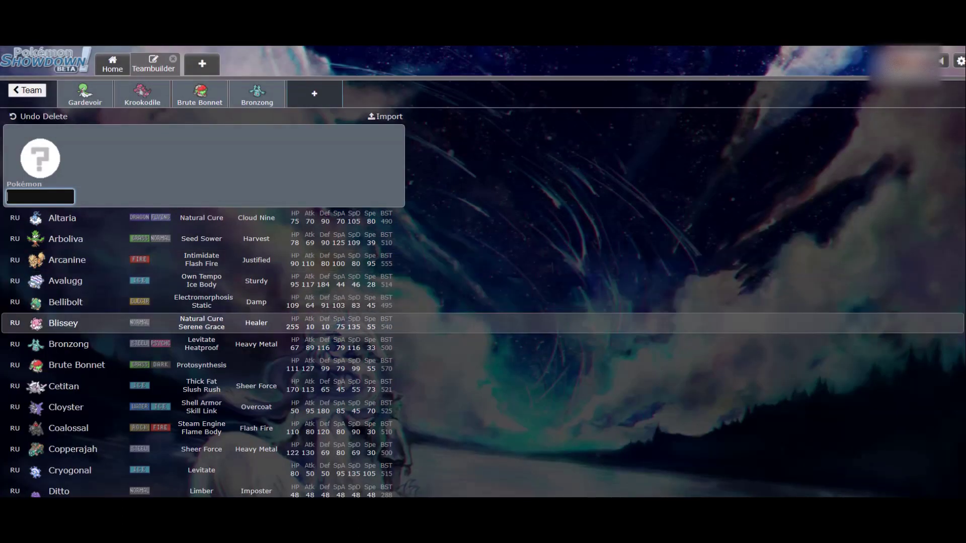
{"action": "key", "text": "Up"}
{"action": "key", "text": "Up"}
{"action": "key", "text": "Up"}
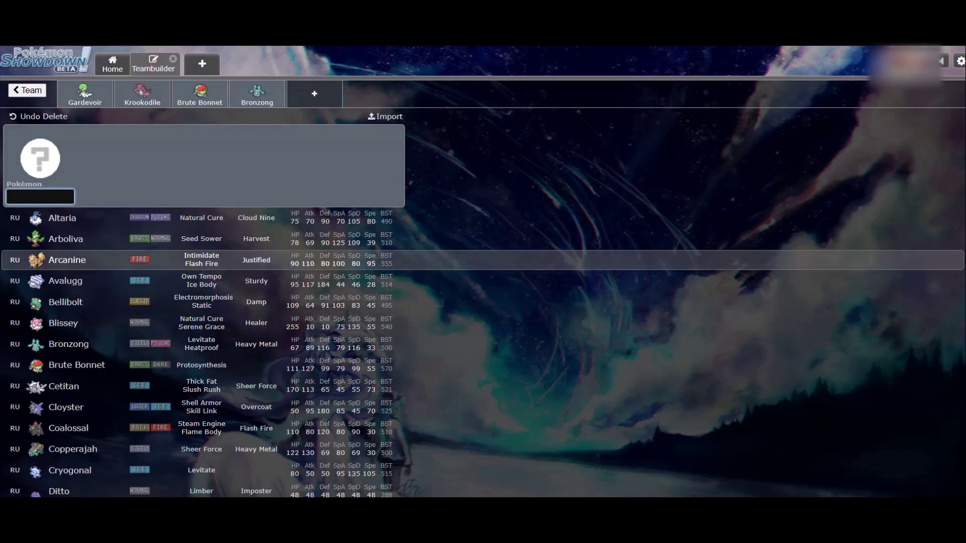
{"action": "key", "text": "Up"}
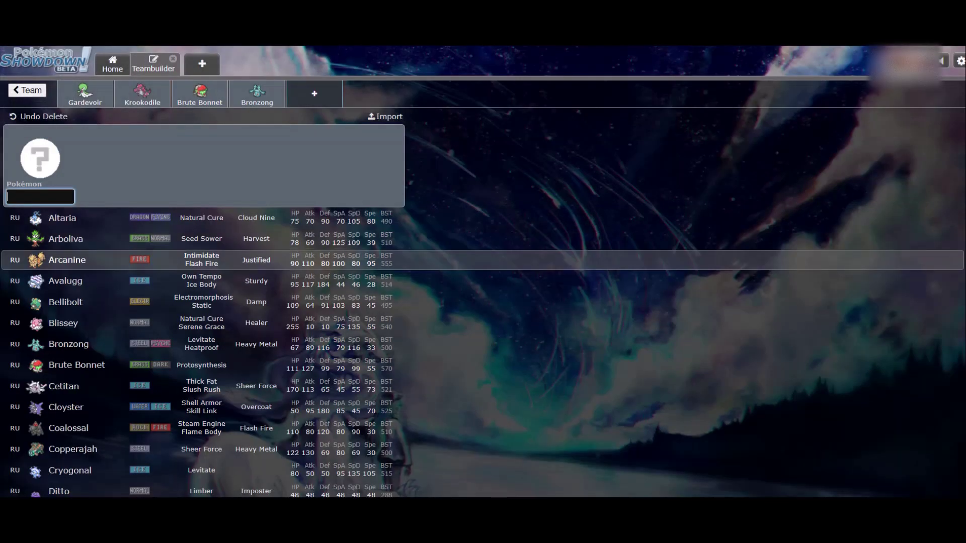
{"action": "key", "text": "Return"}
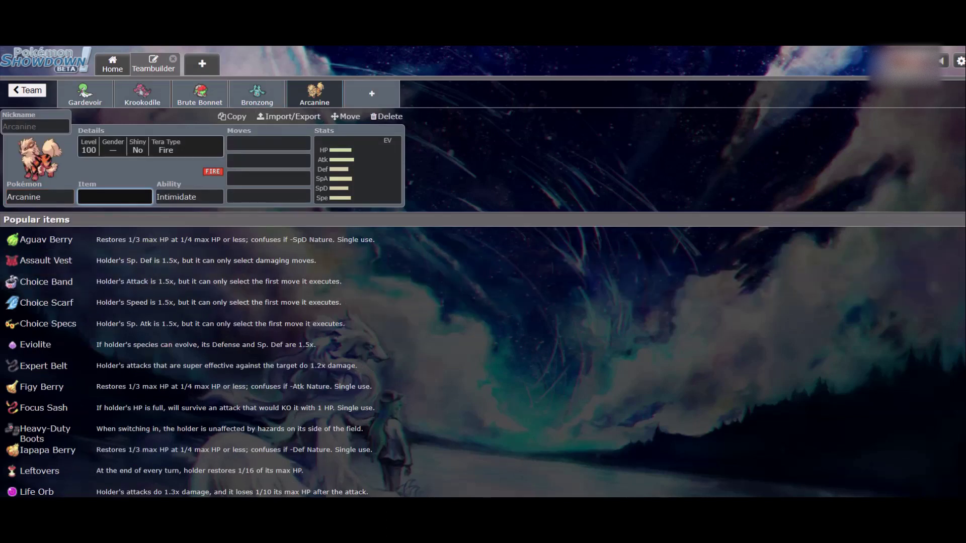
- Give Arcanine the Leftovers item and keep Intimidate as its ability
{"action": "type", "text": "lef"}
{"action": "key", "text": "Return"}
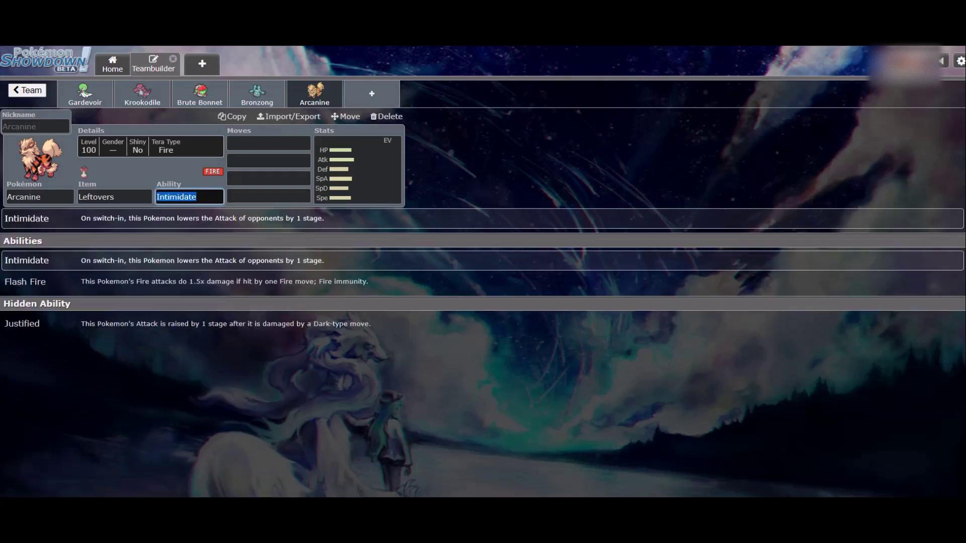
{"action": "key", "text": "Return"}
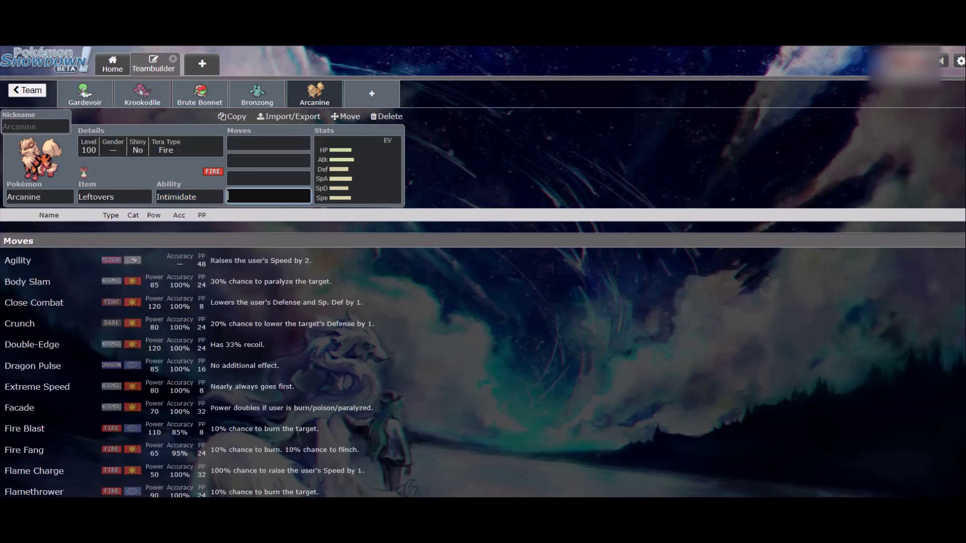
- Set Arcanine's fourth move to Will-O-Wisp
{"action": "left_click", "coordinate": [189, 197]}
{"action": "left_click", "coordinate": [268, 196]}
{"action": "type", "text": "wi"}
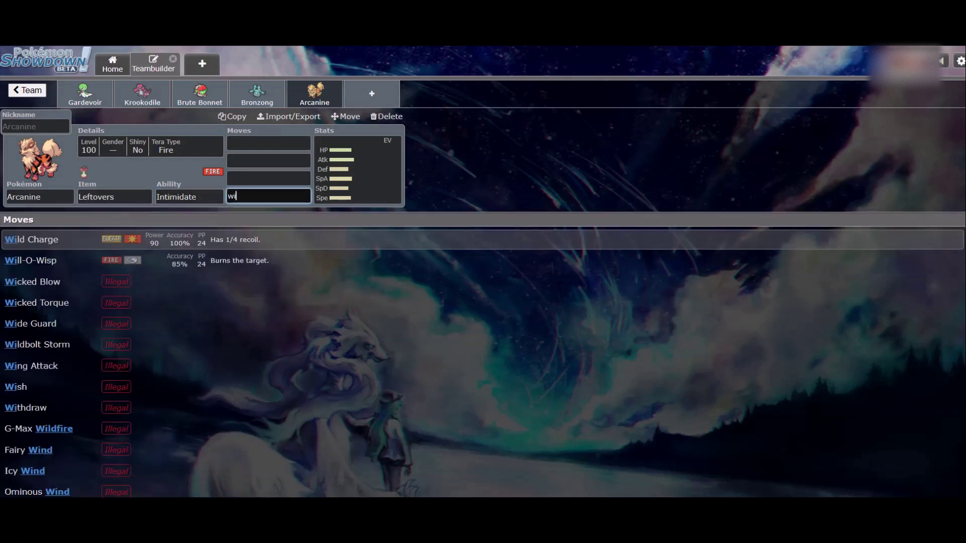
{"action": "type", "text": "ll"}
{"action": "key", "text": "Return"}
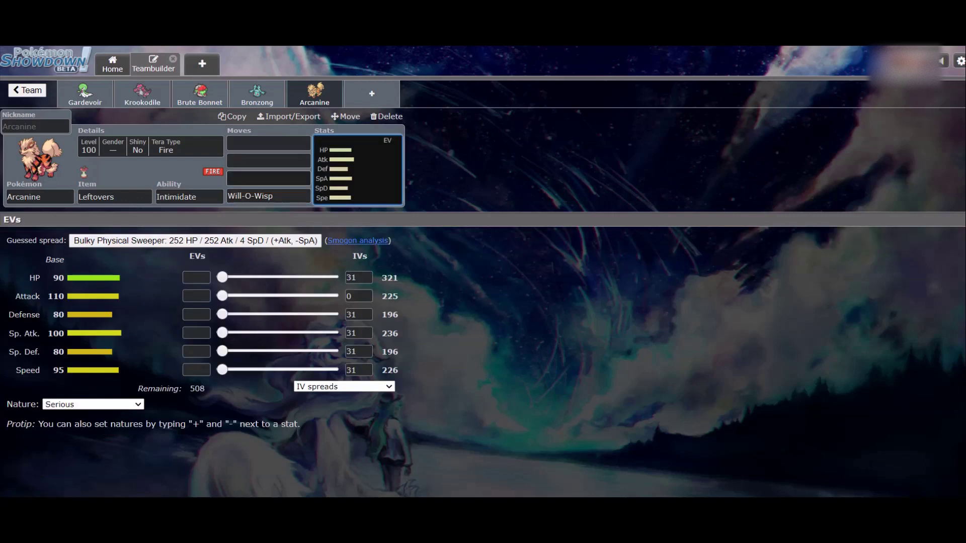
{"action": "left_click", "coordinate": [268, 178]}
{"action": "type", "text": "tele"}
{"action": "key", "text": "BackSpace"}
{"action": "key", "text": "BackSpace"}
{"action": "key", "text": "BackSpace"}
{"action": "key", "text": "BackSpace"}
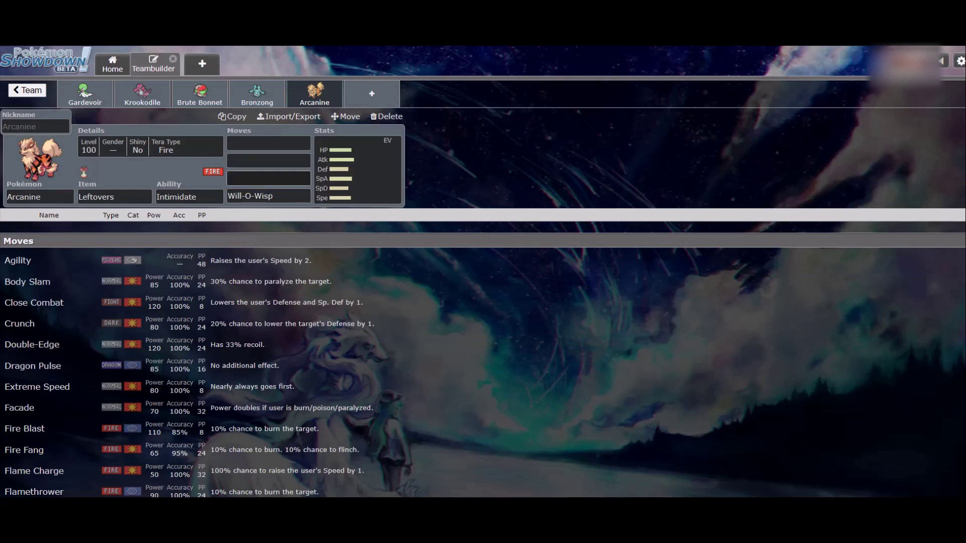
{"action": "left_click", "coordinate": [268, 144]}
{"action": "type", "text": "flare"}
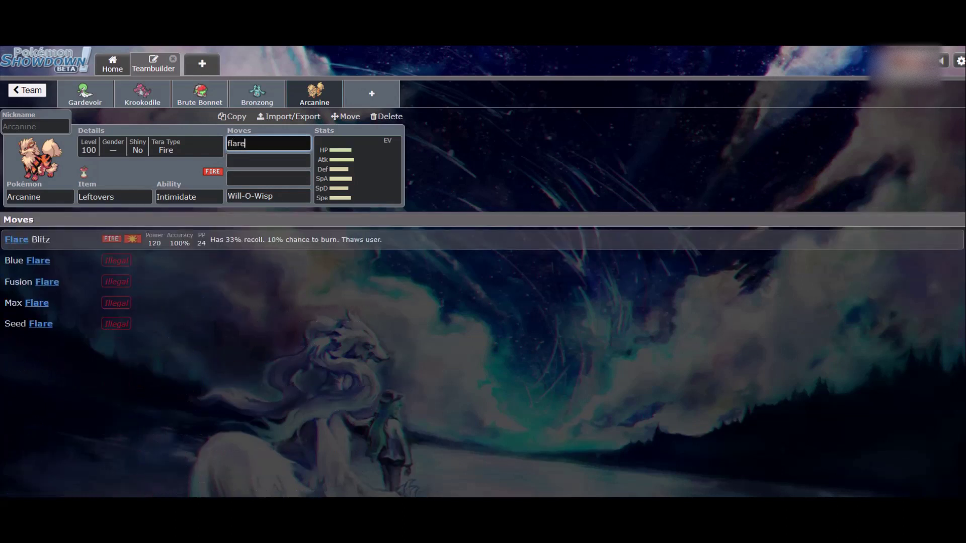
{"action": "key", "text": "BackSpace"}
{"action": "key", "text": "BackSpace"}
{"action": "key", "text": "BackSpace"}
{"action": "key", "text": "BackSpace"}
{"action": "key", "text": "BackSpace"}
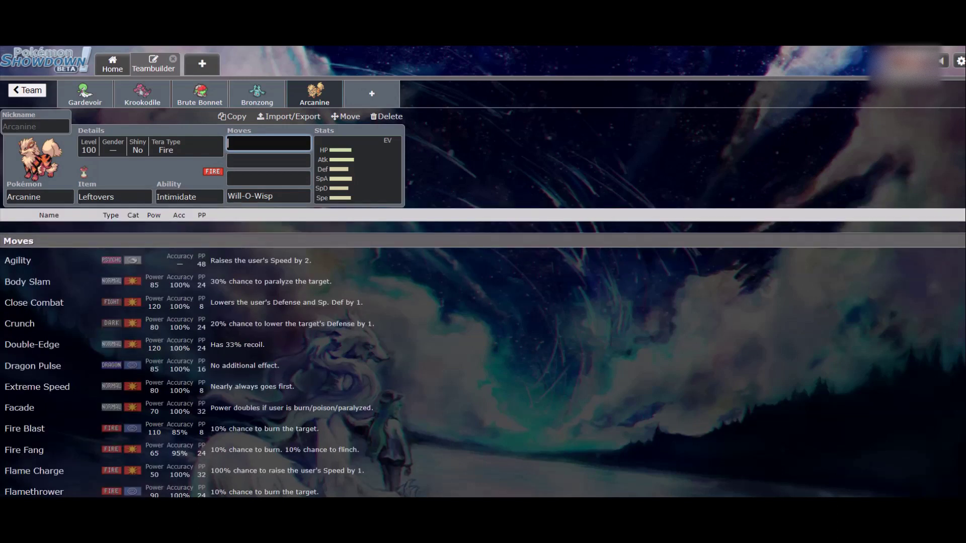
- Examine Arcanine's available moves for a suitable first move, and check its stat spread
{"action": "key", "text": "Down"}
{"action": "key", "text": "Down"}
{"action": "key", "text": "Down"}
{"action": "key", "text": "Down"}
{"action": "key", "text": "Down"}
{"action": "key", "text": "Down"}
{"action": "key", "text": "Down"}
{"action": "key", "text": "Down"}
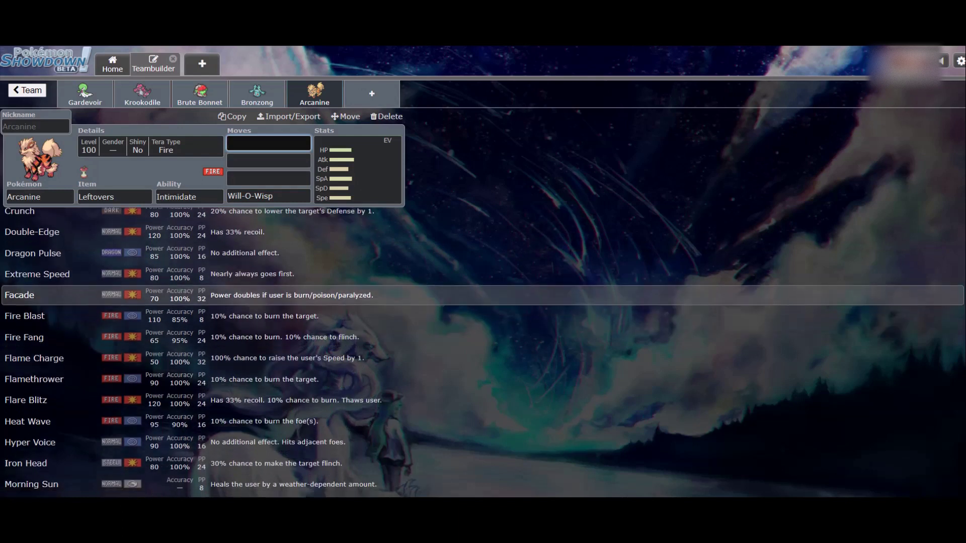
{"action": "key", "text": "Down"}
{"action": "key", "text": "Down"}
{"action": "key", "text": "Down"}
{"action": "key", "text": "Down"}
{"action": "key", "text": "Down"}
{"action": "key", "text": "Down"}
{"action": "key", "text": "Down"}
{"action": "key", "text": "Down"}
{"action": "key", "text": "Down"}
{"action": "key", "text": "Down"}
{"action": "key", "text": "Down"}
{"action": "key", "text": "Down"}
{"action": "key", "text": "Down"}
{"action": "key", "text": "Down"}
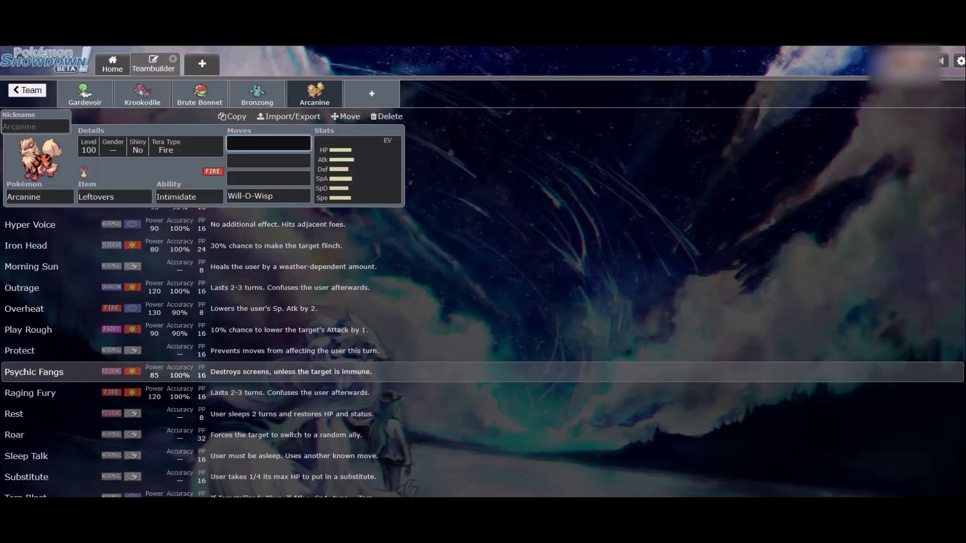
{"action": "key", "text": "Down"}
{"action": "key", "text": "Down"}
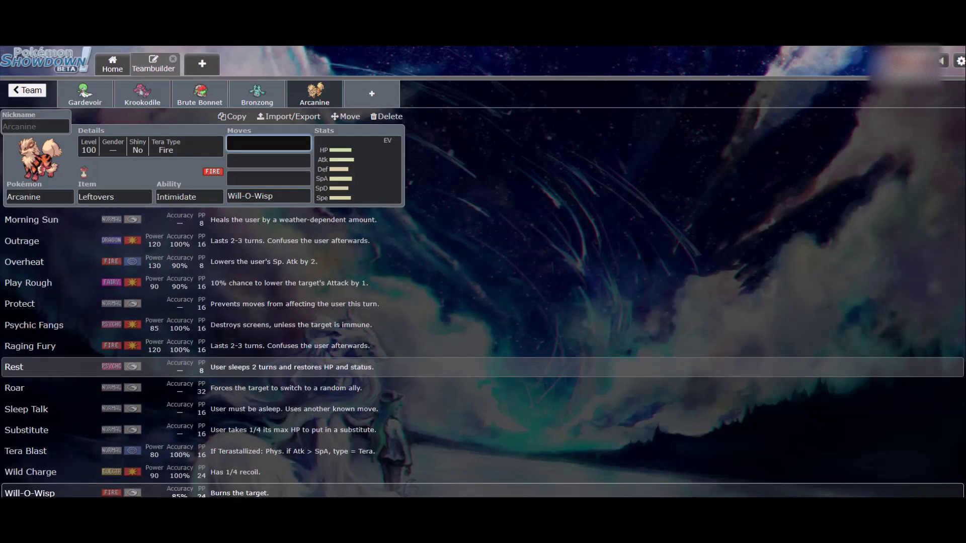
{"action": "key", "text": "Up"}
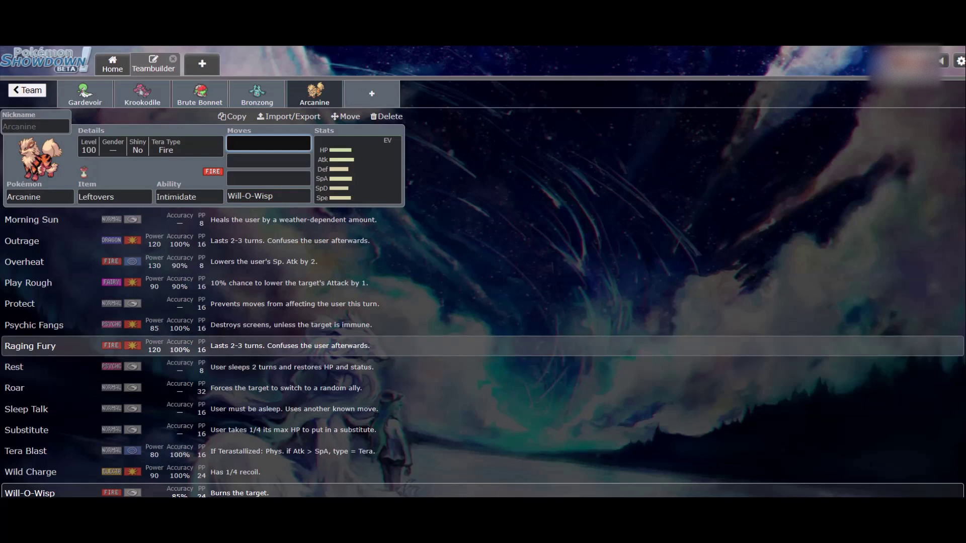
{"action": "scroll", "coordinate": [482, 353], "scroll_direction": "down", "scroll_amount": 1}
{"action": "scroll", "coordinate": [482, 352], "scroll_direction": "up", "scroll_amount": 1}
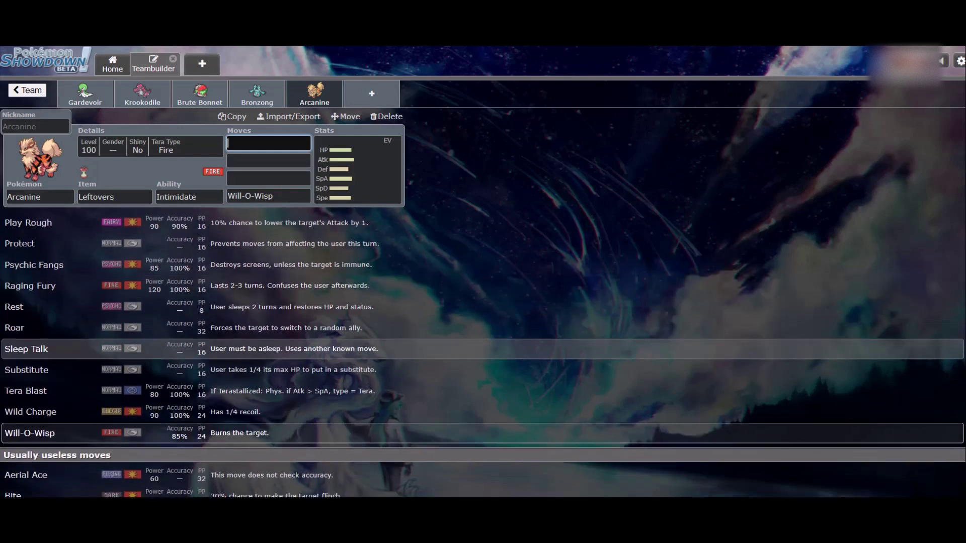
{"action": "scroll", "coordinate": [483, 327], "scroll_direction": "up", "scroll_amount": 1}
{"action": "key", "text": "Up"}
{"action": "key", "text": "Up"}
{"action": "key", "text": "Up"}
{"action": "scroll", "coordinate": [483, 327], "scroll_direction": "up", "scroll_amount": 2}
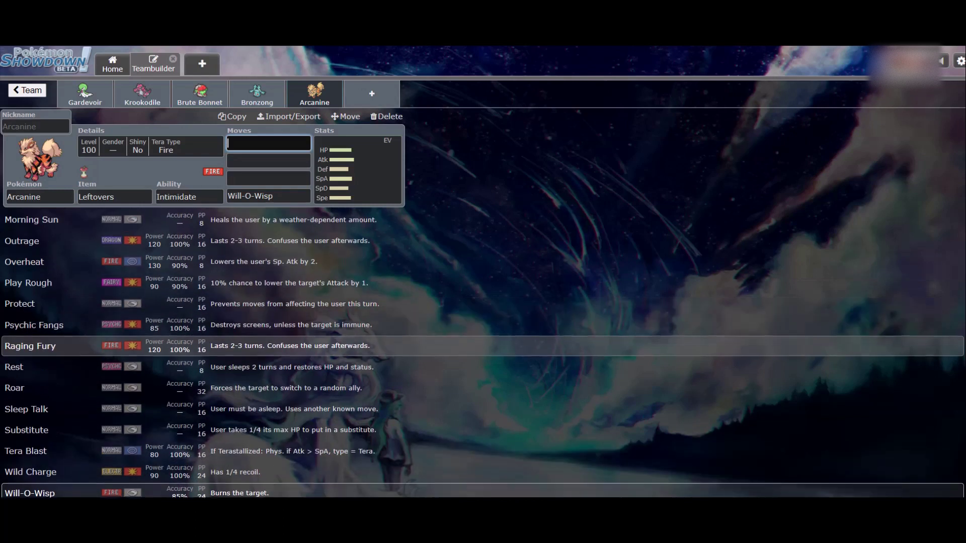
{"action": "key", "text": "Up"}
{"action": "key", "text": "Up"}
{"action": "key", "text": "Up"}
{"action": "key", "text": "Up"}
{"action": "key", "text": "Up"}
{"action": "key", "text": "Up"}
{"action": "key", "text": "Up"}
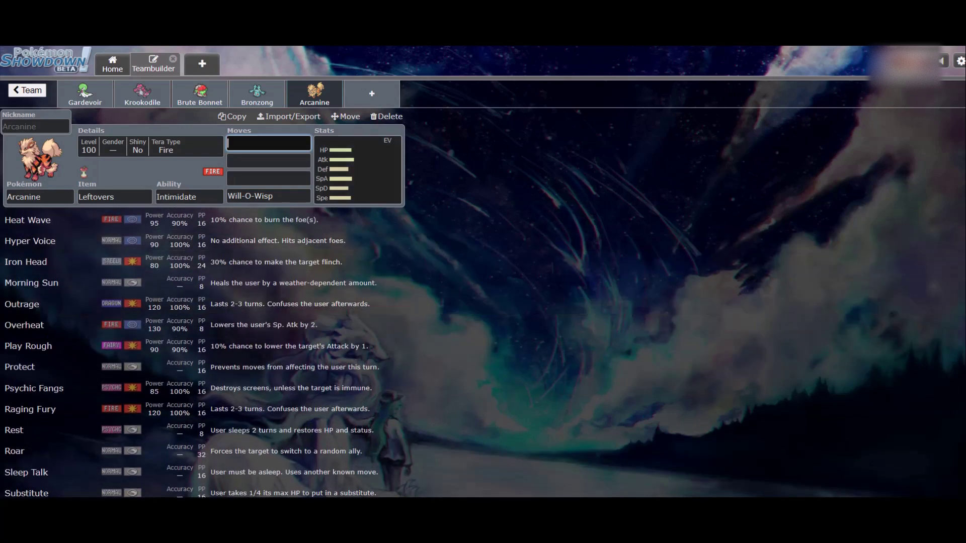
{"action": "left_click", "coordinate": [357, 170]}
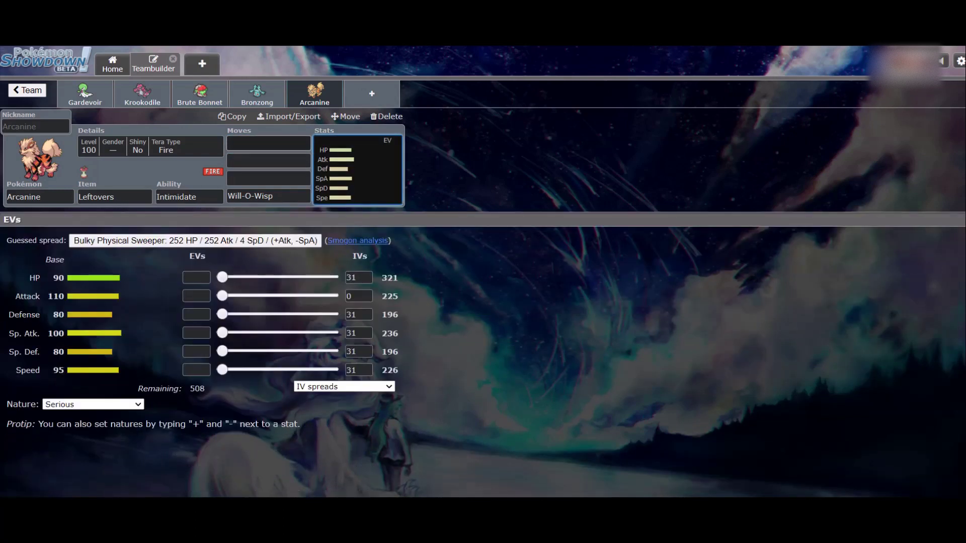
- Set Arcanine's first move to Flamethrower
{"action": "left_click", "coordinate": [268, 143]}
{"action": "type", "text": "flame"}
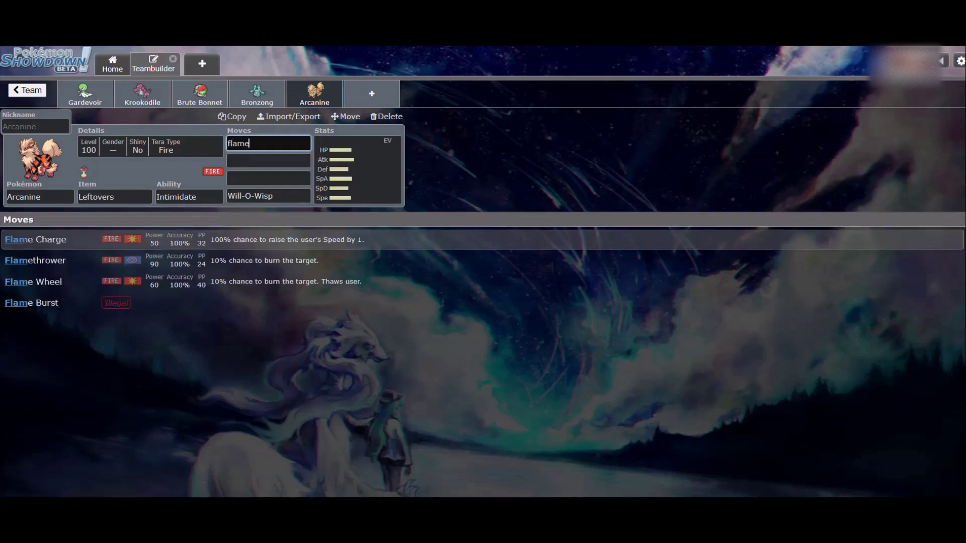
{"action": "type", "text": "hwoer"}
{"action": "key", "text": "Return"}
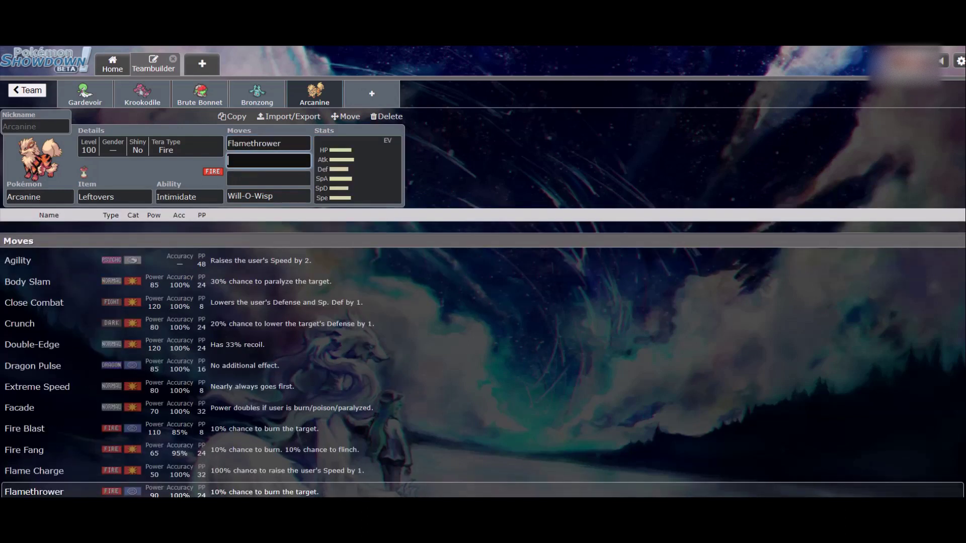
- Check Arcanine's base stats and look through the options for its second move
{"action": "left_click", "coordinate": [357, 169]}
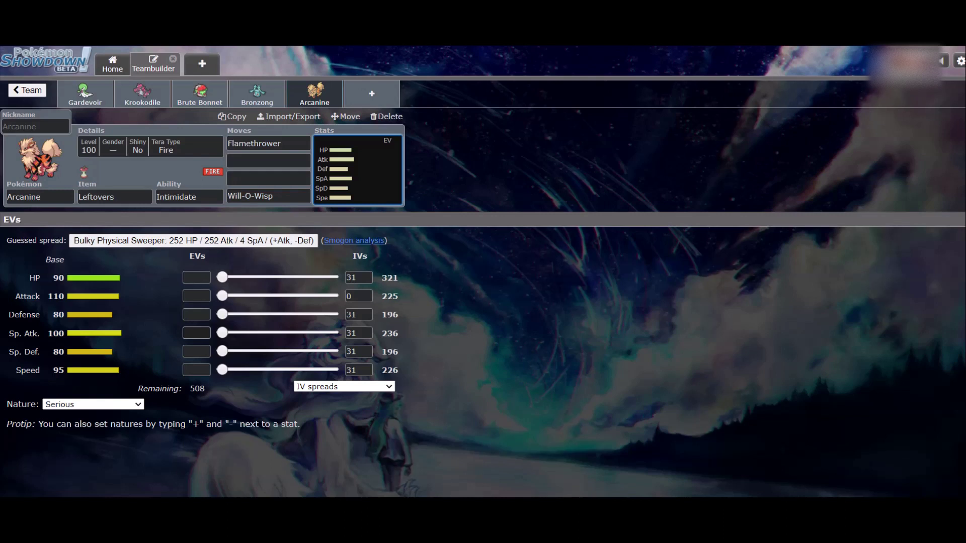
{"action": "left_click", "coordinate": [39, 197]}
{"action": "left_click", "coordinate": [268, 160]}
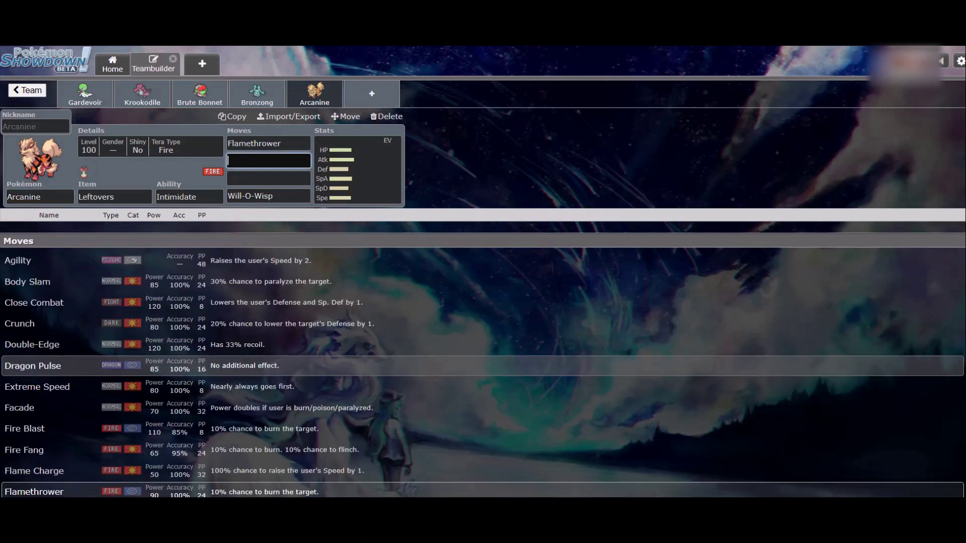
{"action": "scroll", "coordinate": [483, 365], "scroll_direction": "down", "scroll_amount": 5}
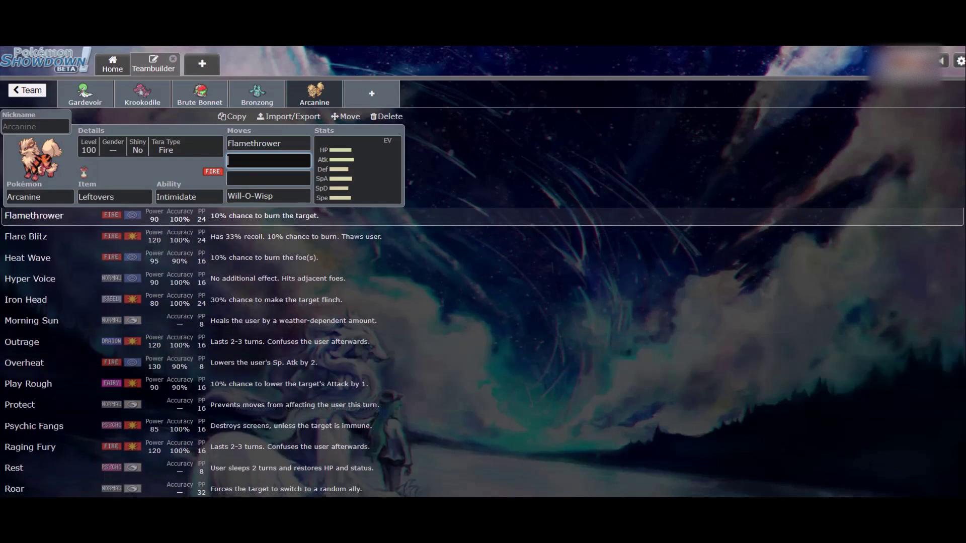
{"action": "left_click", "coordinate": [268, 179]}
{"action": "type", "text": "morning"}
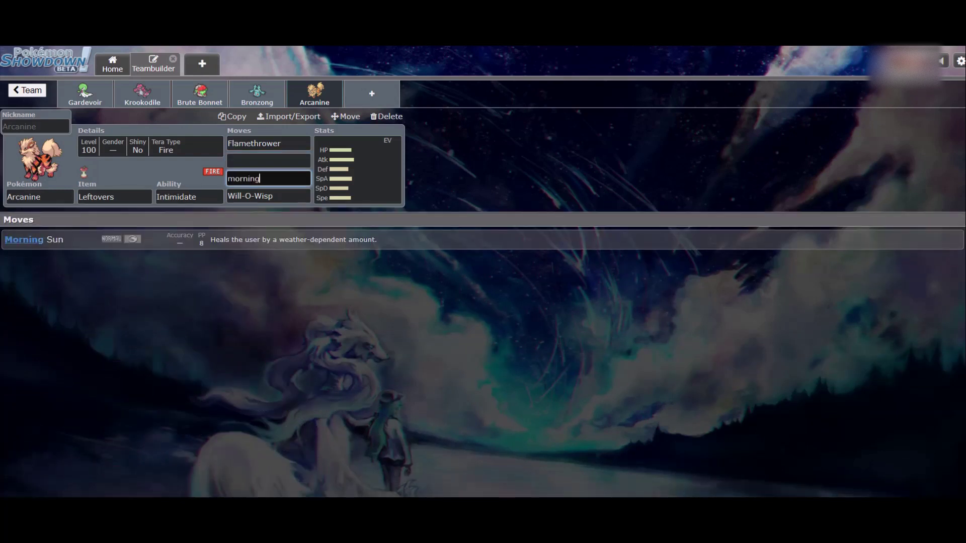
{"action": "type", "text": " su"}
{"action": "key", "text": "BackSpace"}
{"action": "key", "text": "BackSpace"}
{"action": "key", "text": "BackSpace"}
{"action": "key", "text": "BackSpace"}
{"action": "key", "text": "BackSpace"}
{"action": "key", "text": "BackSpace"}
{"action": "key", "text": "BackSpace"}
{"action": "key", "text": "BackSpace"}
{"action": "key", "text": "BackSpace"}
{"action": "key", "text": "BackSpace"}
- Set Arcanine's third move to Will-O-Wisp and its fourth move to Morning Sun
{"action": "type", "text": "will"}
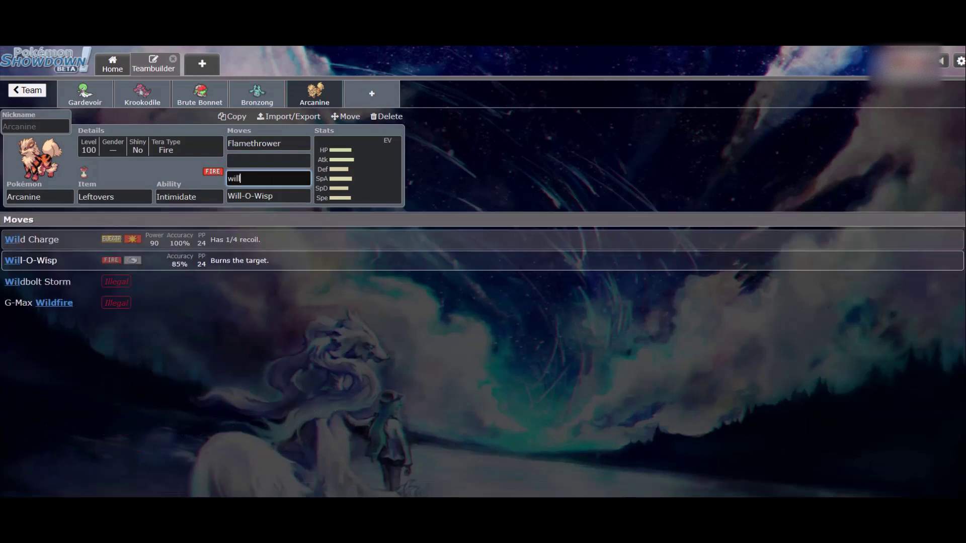
{"action": "key", "text": "Return"}
{"action": "type", "text": "morning sun"}
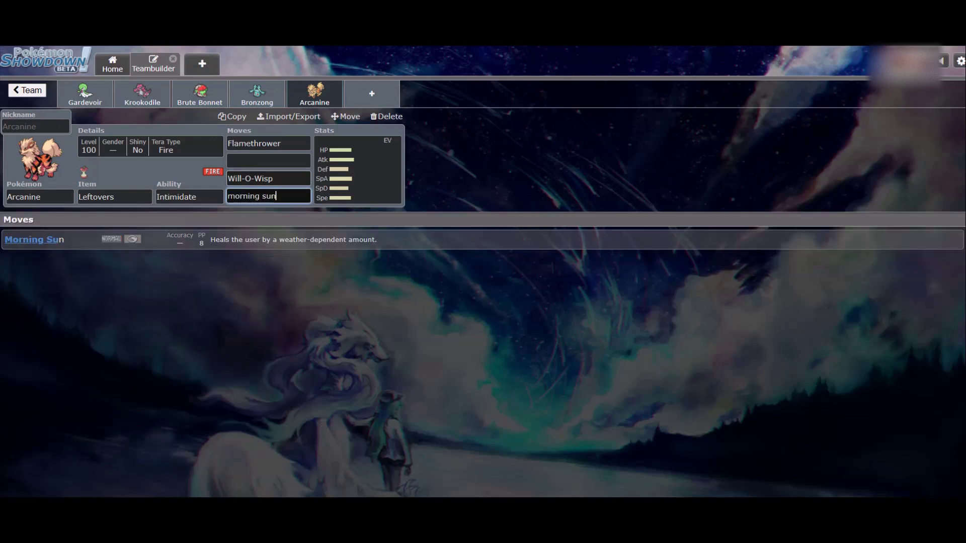
{"action": "key", "text": "Return"}
- Look through Arcanine's available moves and set its second move to Roar
{"action": "left_click", "coordinate": [268, 160]}
{"action": "scroll", "coordinate": [268, 343], "scroll_direction": "down", "scroll_amount": 3}
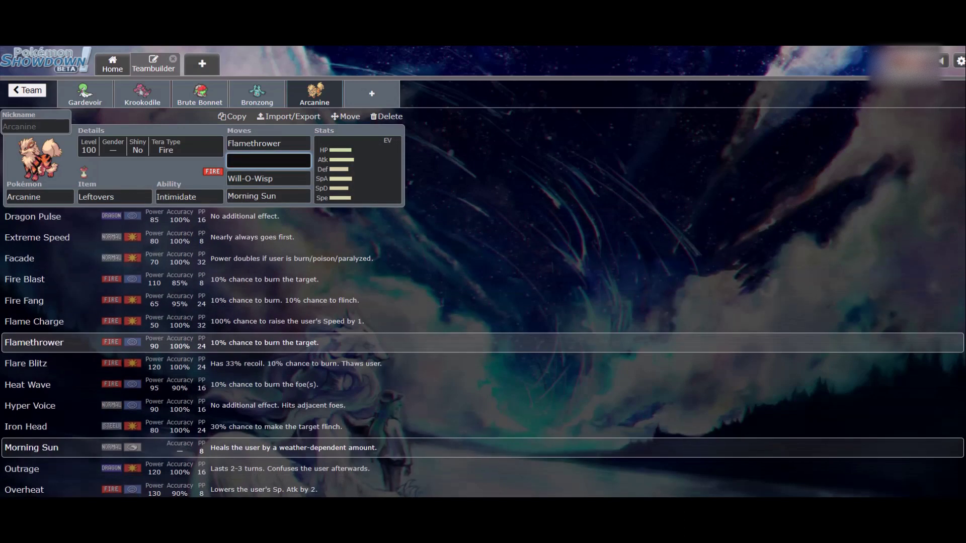
{"action": "scroll", "coordinate": [483, 353], "scroll_direction": "down", "scroll_amount": 5}
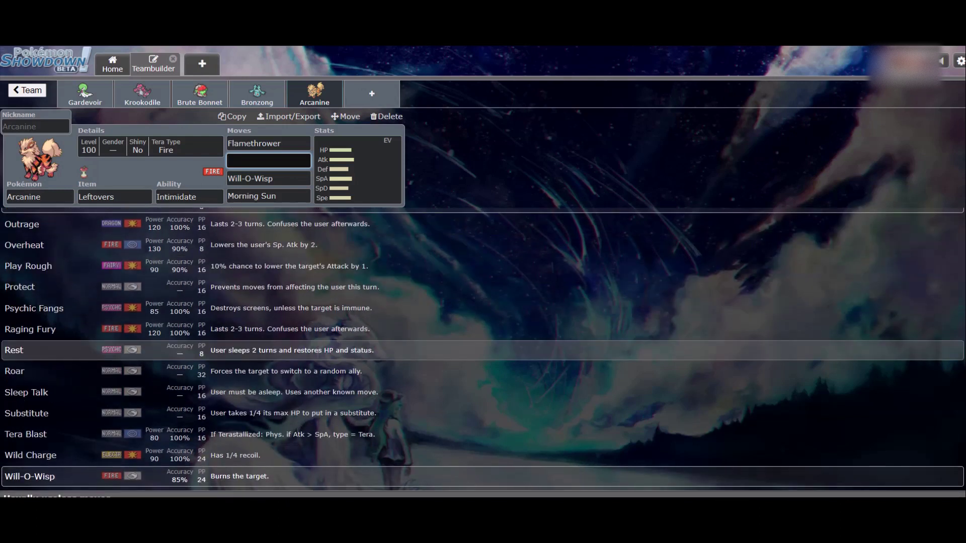
{"action": "scroll", "coordinate": [483, 413], "scroll_direction": "up", "scroll_amount": 4}
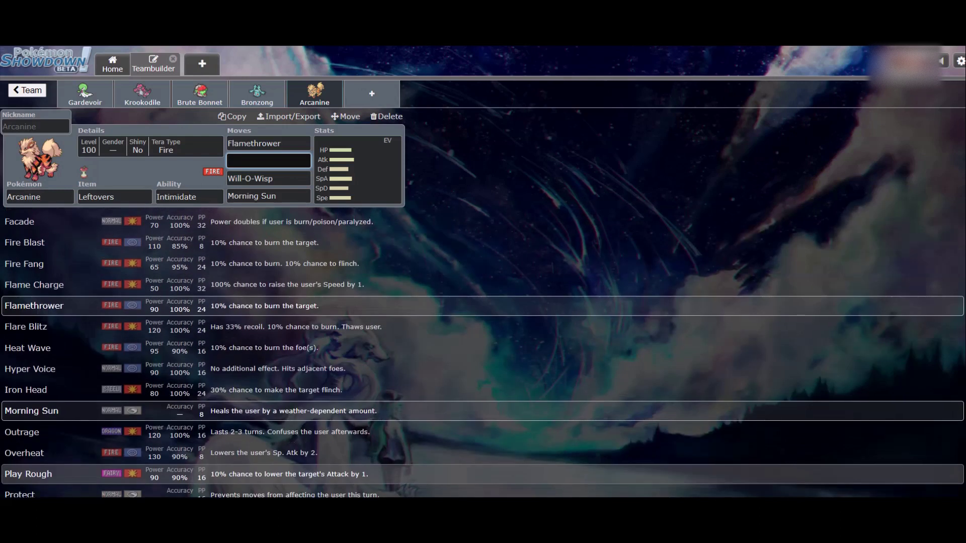
{"action": "scroll", "coordinate": [483, 398], "scroll_direction": "up", "scroll_amount": 4}
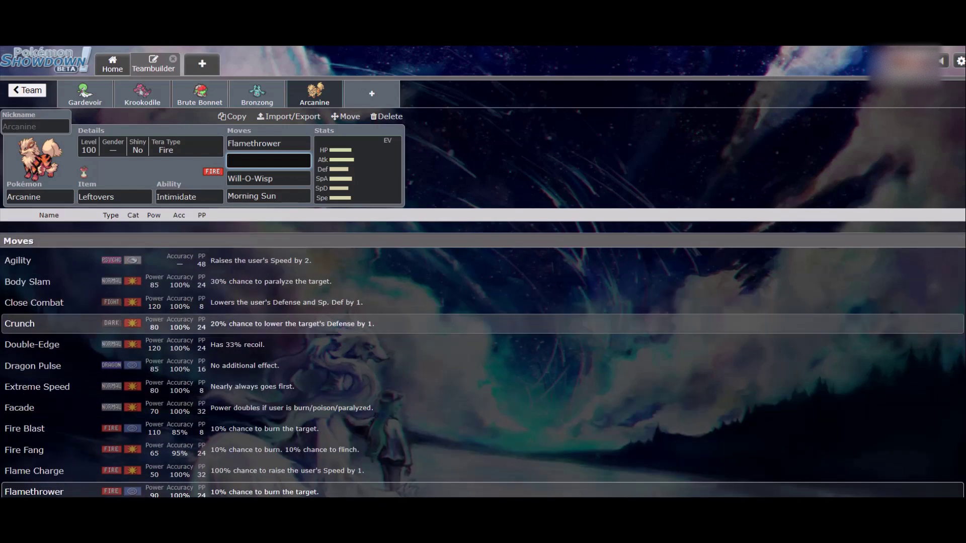
{"action": "scroll", "coordinate": [483, 327], "scroll_direction": "down", "scroll_amount": 2}
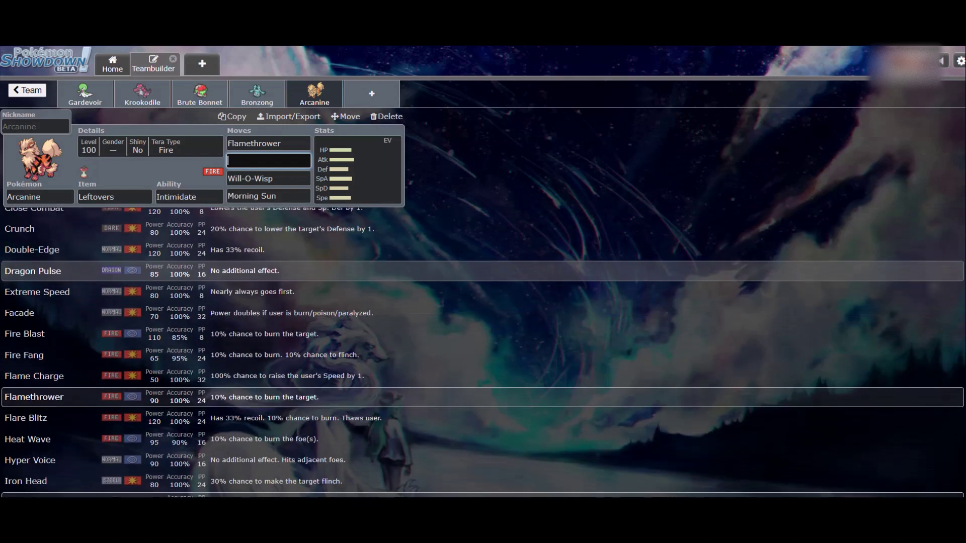
{"action": "scroll", "coordinate": [483, 402], "scroll_direction": "down", "scroll_amount": 3}
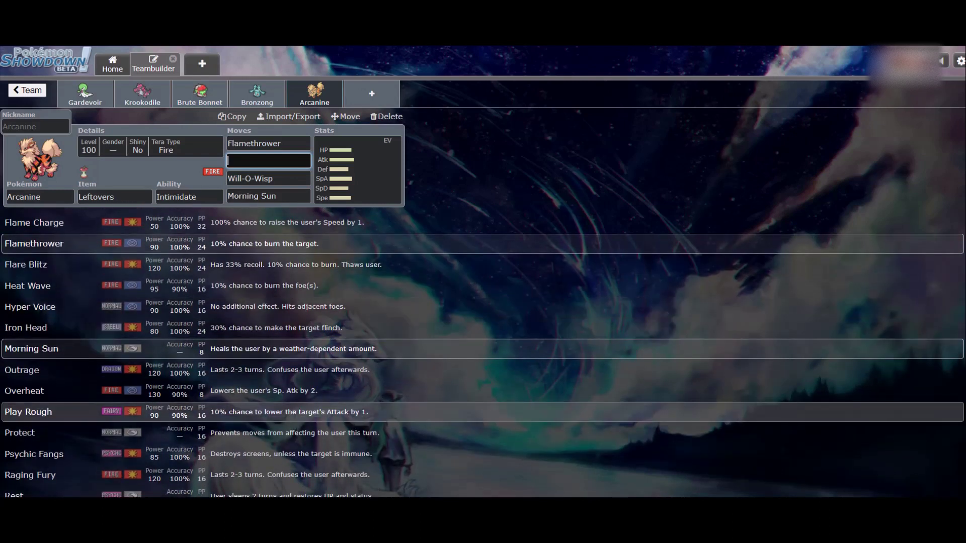
{"action": "scroll", "coordinate": [483, 352], "scroll_direction": "down", "scroll_amount": 2}
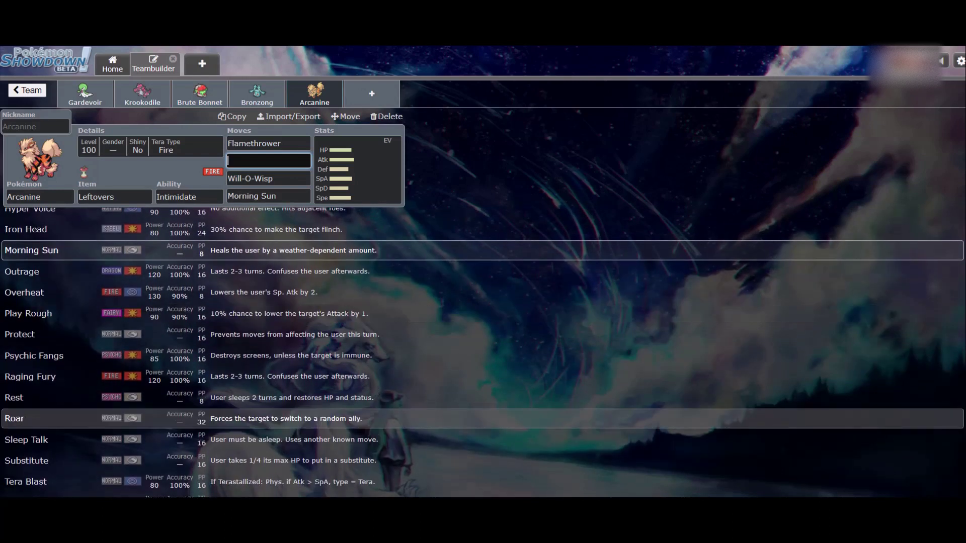
{"action": "scroll", "coordinate": [483, 419], "scroll_direction": "down", "scroll_amount": 1}
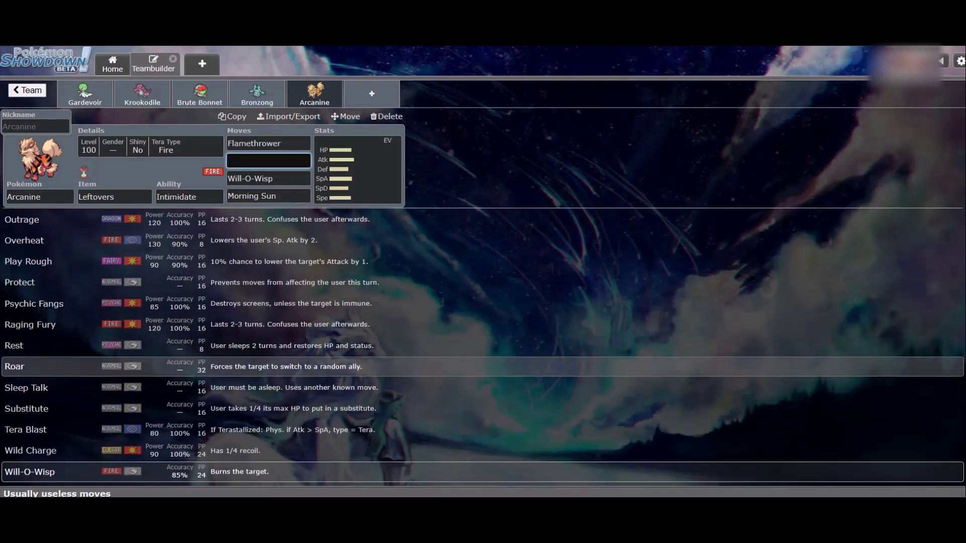
{"action": "left_click", "coordinate": [483, 366]}
- In the team weakness calculator, set the fifth Pokémon's first type to Fire and recalculate the team overview
{"action": "left_click", "coordinate": [257, 93]}
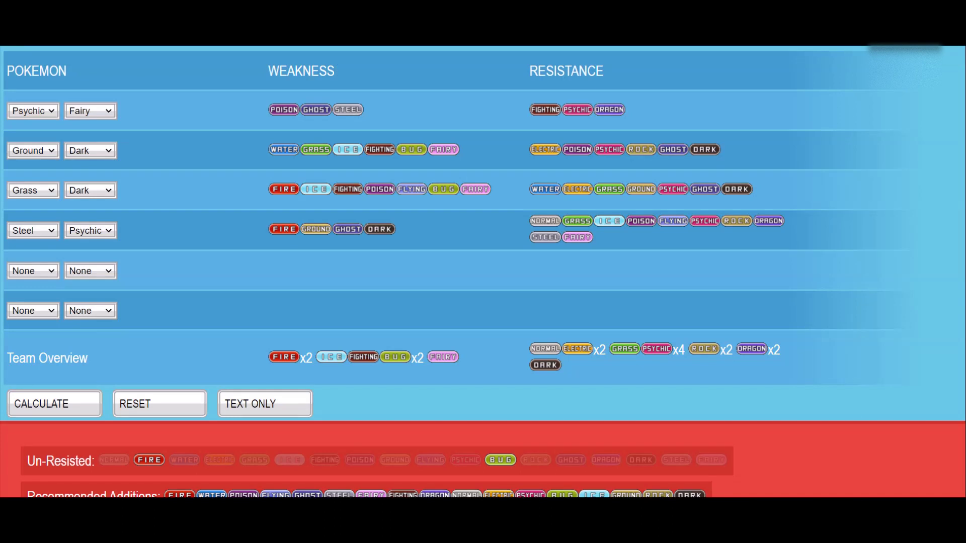
{"action": "left_click", "coordinate": [33, 270]}
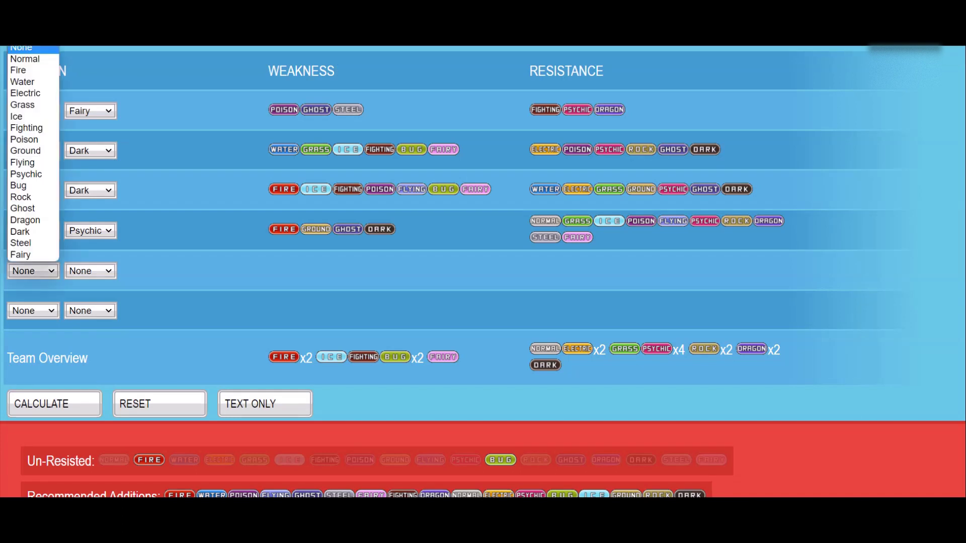
{"action": "key", "text": "f"}
{"action": "key", "text": "Return"}
{"action": "left_click", "coordinate": [55, 404]}
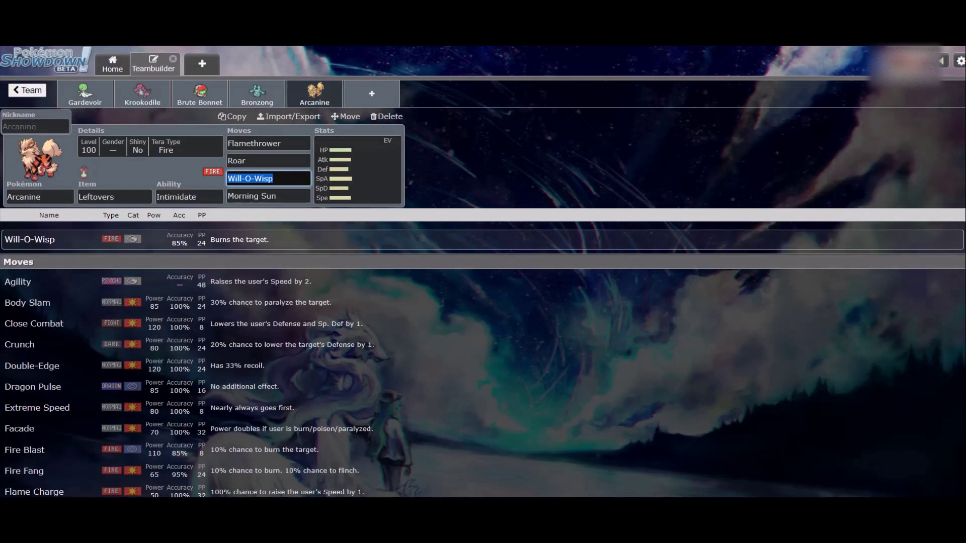
- Move Arcanine ahead of Bronzong in the team order and set Arcanine's Tera type to Grass
{"action": "left_click", "coordinate": [345, 116]}
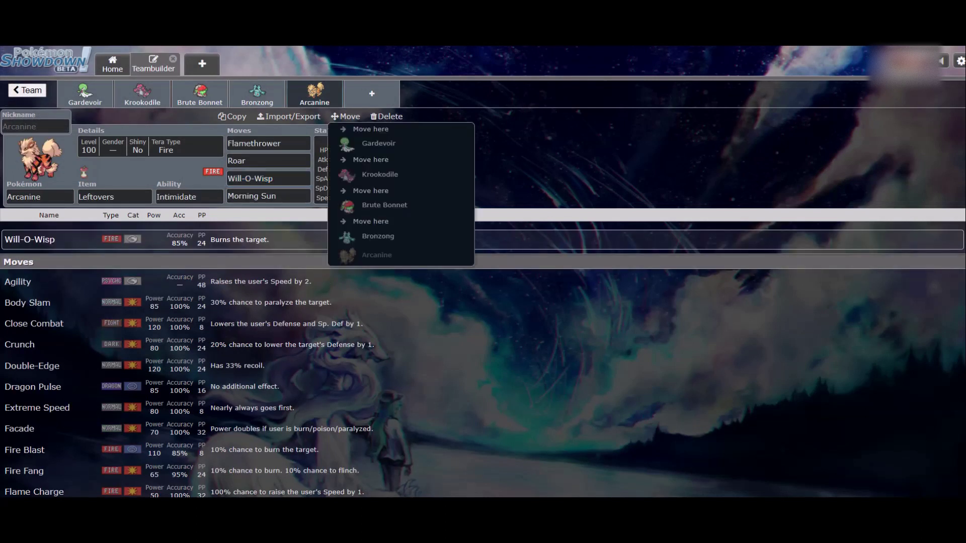
{"action": "left_click", "coordinate": [362, 222]}
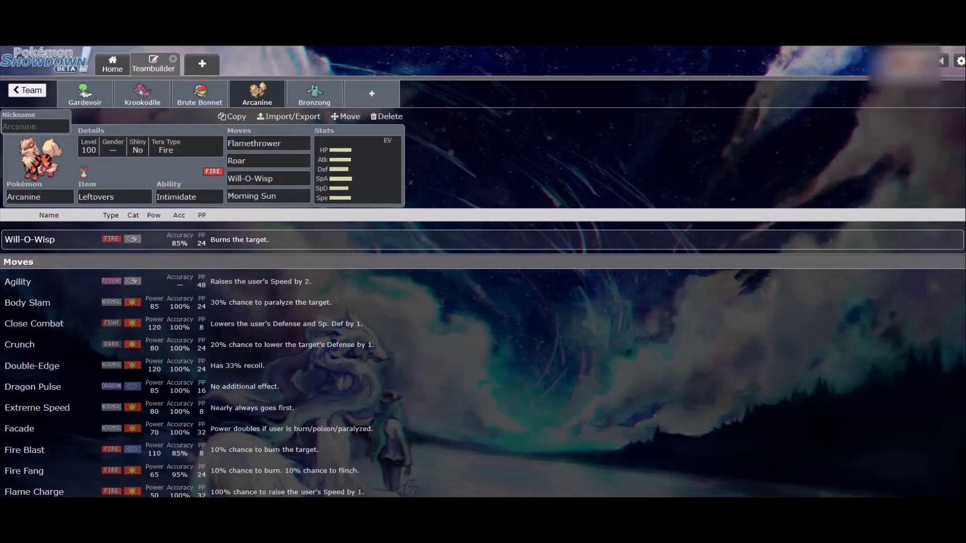
{"action": "left_click", "coordinate": [372, 94]}
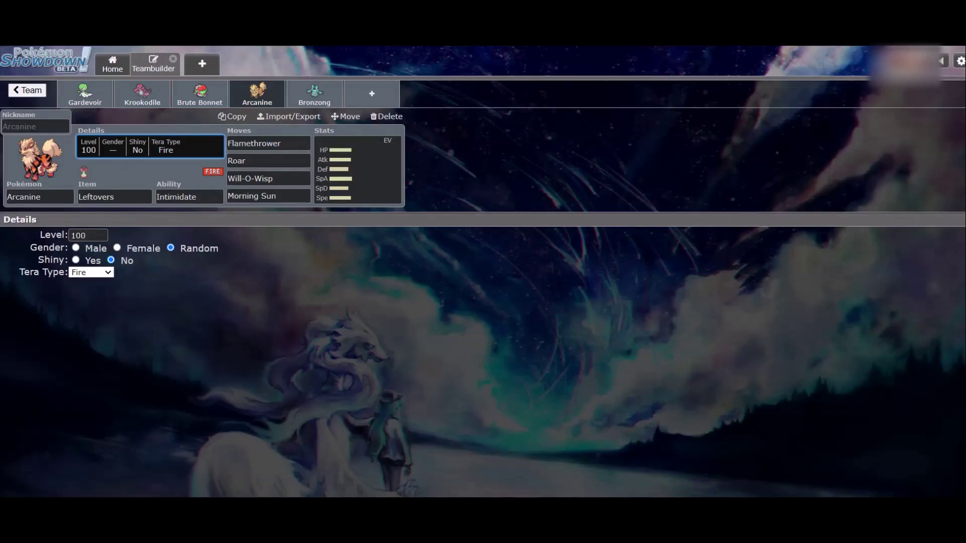
{"action": "left_click", "coordinate": [91, 272]}
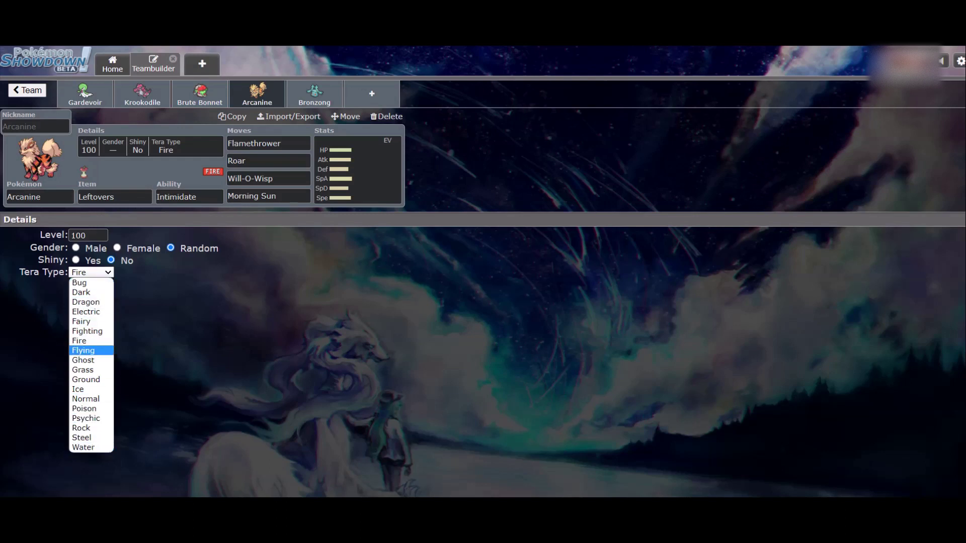
{"action": "left_click", "coordinate": [82, 369]}
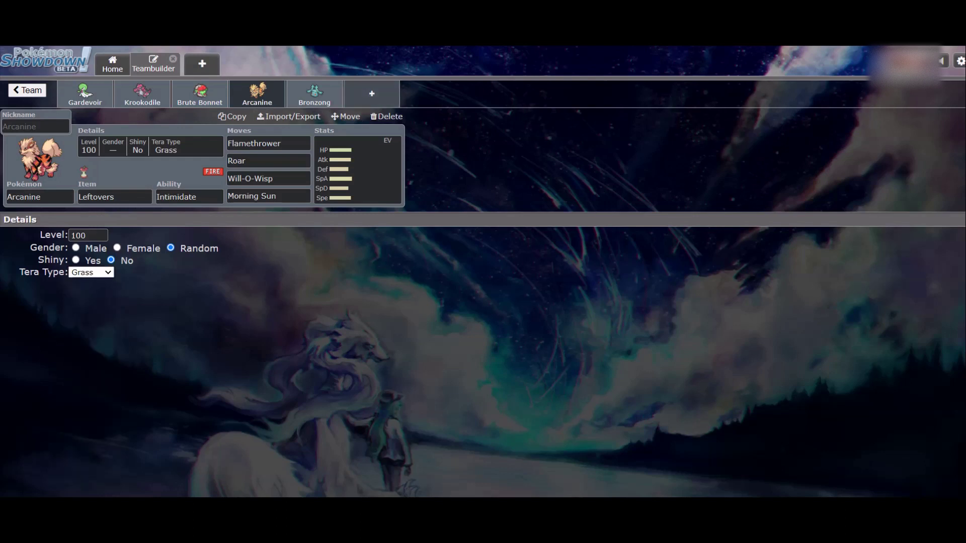
- Start adding a sixth team member and look through the RU Pokémon list for suitable candidates
{"action": "left_click", "coordinate": [372, 93]}
{"action": "scroll", "coordinate": [371, 345], "scroll_direction": "down", "scroll_amount": 3}
{"action": "key", "text": "Down"}
{"action": "key", "text": "Down"}
{"action": "key", "text": "Down"}
{"action": "key", "text": "Down"}
{"action": "key", "text": "Down"}
{"action": "key", "text": "Down"}
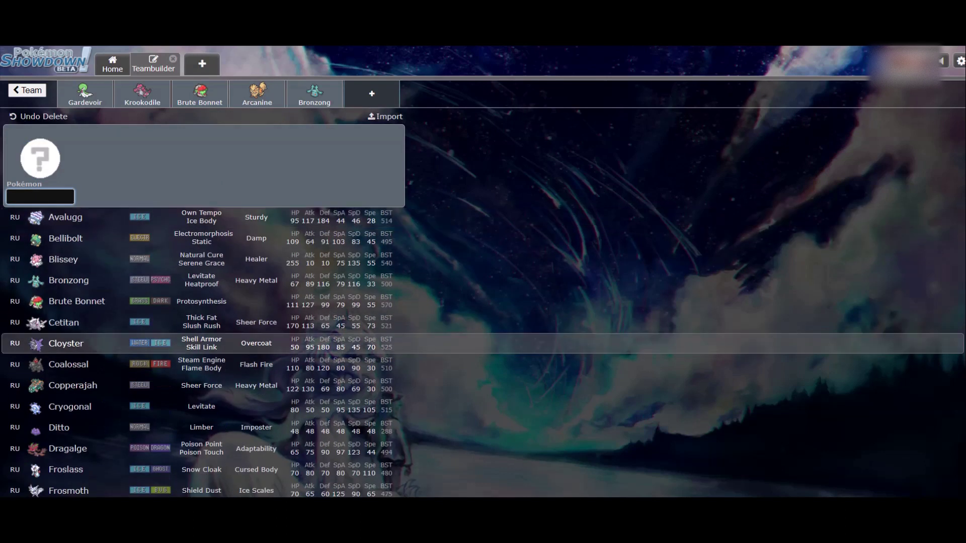
{"action": "key", "text": "Down"}
{"action": "key", "text": "Down"}
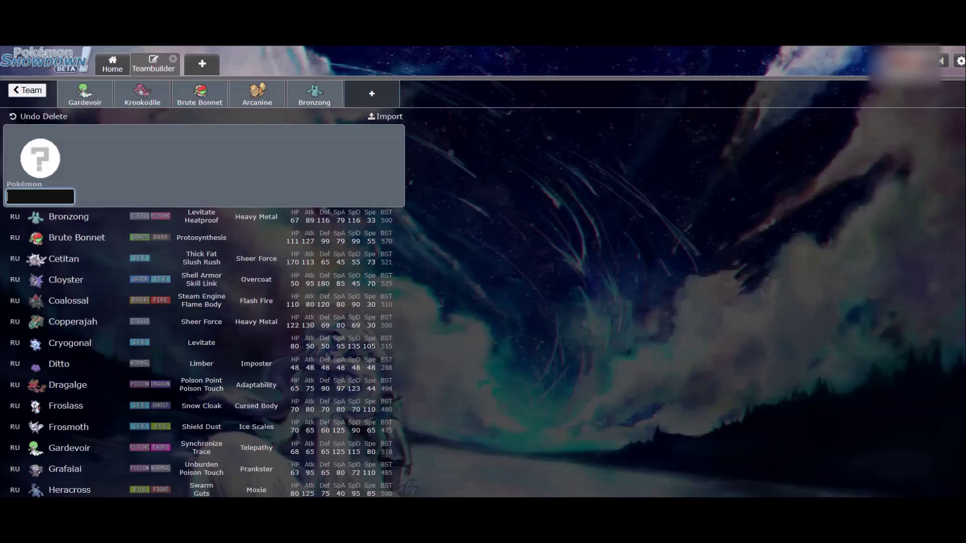
{"action": "key", "text": "Down"}
{"action": "key", "text": "Down"}
{"action": "key", "text": "Down"}
{"action": "key", "text": "Down"}
{"action": "key", "text": "Down"}
{"action": "key", "text": "Down"}
{"action": "key", "text": "Down"}
{"action": "key", "text": "Down"}
{"action": "key", "text": "Down"}
{"action": "key", "text": "Down"}
{"action": "key", "text": "Down"}
{"action": "key", "text": "Down"}
{"action": "key", "text": "Down"}
{"action": "key", "text": "Down"}
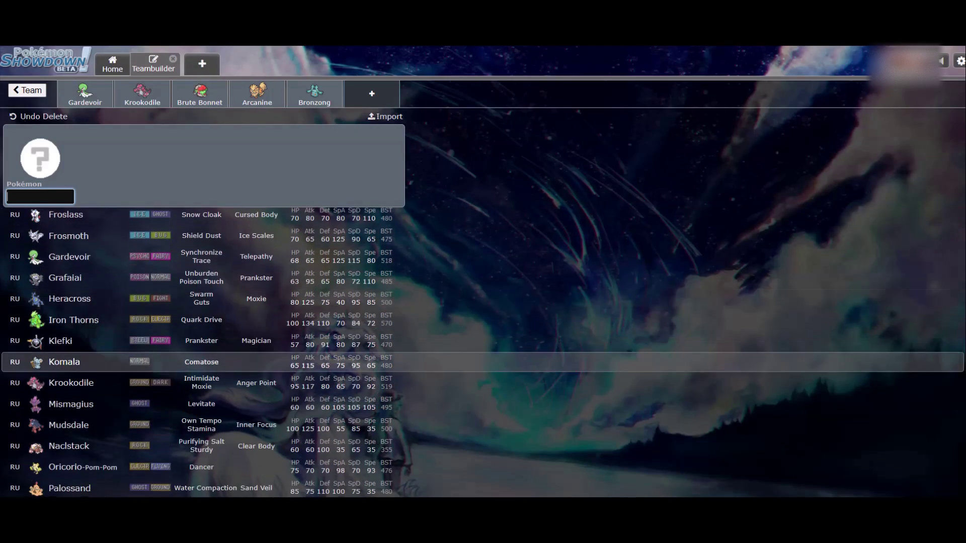
{"action": "scroll", "coordinate": [201, 361], "scroll_direction": "down", "scroll_amount": 1}
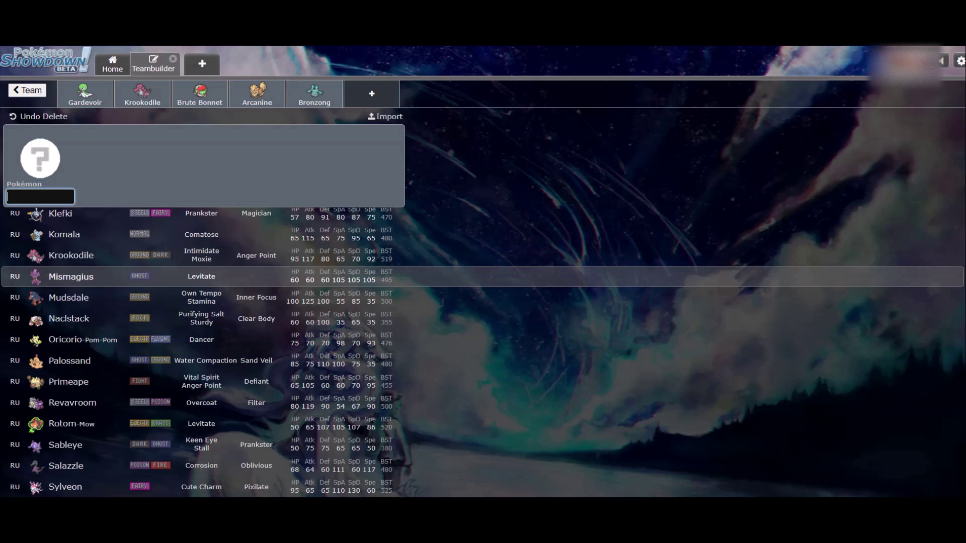
{"action": "key", "text": "Down"}
{"action": "key", "text": "Down"}
{"action": "key", "text": "Down"}
{"action": "key", "text": "Down"}
{"action": "key", "text": "Down"}
{"action": "key", "text": "Down"}
{"action": "key", "text": "Down"}
{"action": "key", "text": "Down"}
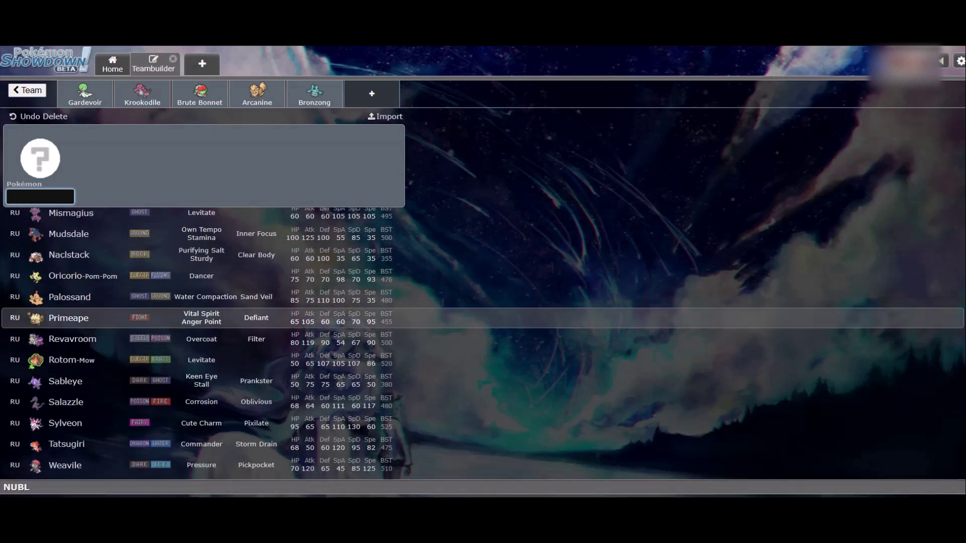
{"action": "key", "text": "Down"}
{"action": "key", "text": "Up"}
{"action": "key", "text": "Down"}
{"action": "key", "text": "Up"}
{"action": "key", "text": "Up"}
{"action": "key", "text": "Up"}
{"action": "key", "text": "Up"}
{"action": "key", "text": "Up"}
{"action": "key", "text": "Up"}
{"action": "key", "text": "Up"}
{"action": "key", "text": "Up"}
{"action": "key", "text": "Up"}
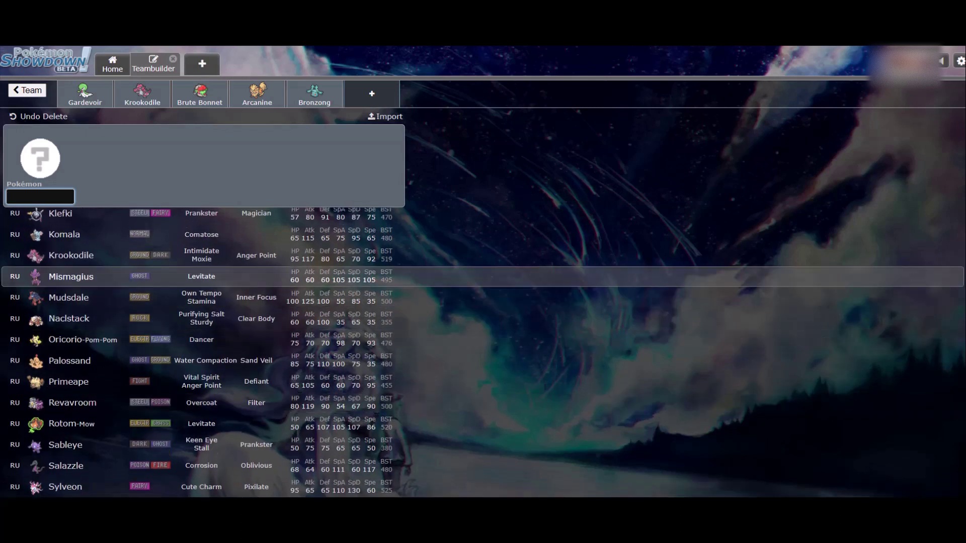
- Check the team's remaining weaknesses in the calculator and add Altaria from the RU list as the sixth member
{"action": "key", "text": "ctrl+Tab"}
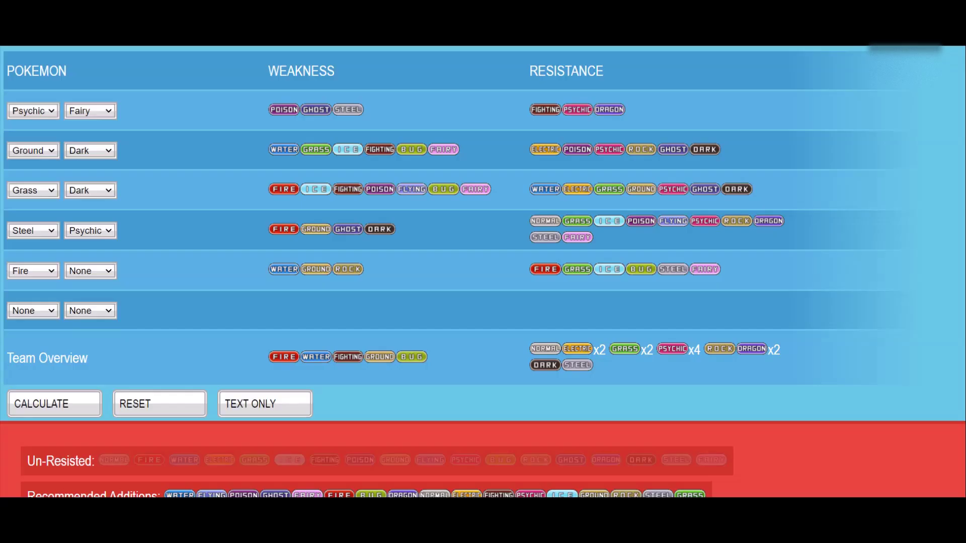
{"action": "key", "text": "ctrl+Tab"}
{"action": "scroll", "coordinate": [204, 352], "scroll_direction": "up", "scroll_amount": 4}
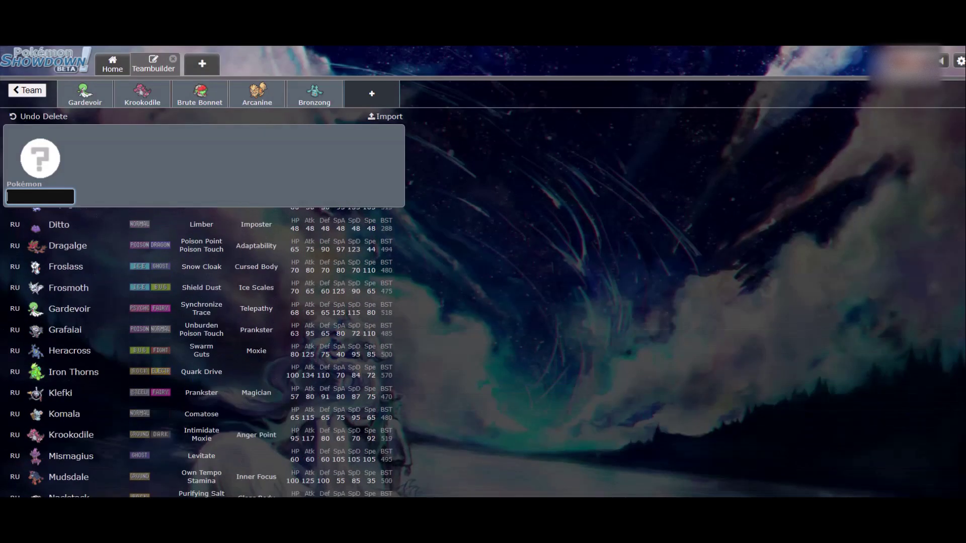
{"action": "key", "text": "Up"}
{"action": "key", "text": "Up"}
{"action": "key", "text": "Up"}
{"action": "key", "text": "Up"}
{"action": "key", "text": "Up"}
{"action": "key", "text": "Up"}
{"action": "key", "text": "Up"}
{"action": "key", "text": "Up"}
{"action": "key", "text": "Up"}
{"action": "key", "text": "Up"}
{"action": "key", "text": "Up"}
{"action": "key", "text": "Up"}
{"action": "key", "text": "Up"}
{"action": "key", "text": "Up"}
{"action": "key", "text": "Up"}
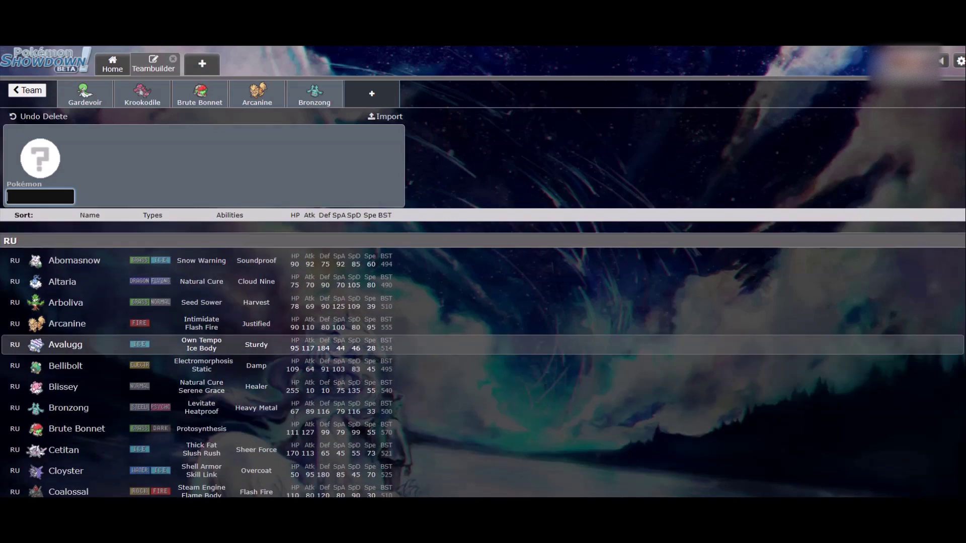
{"action": "key", "text": "Up"}
{"action": "key", "text": "Up"}
{"action": "key", "text": "Up"}
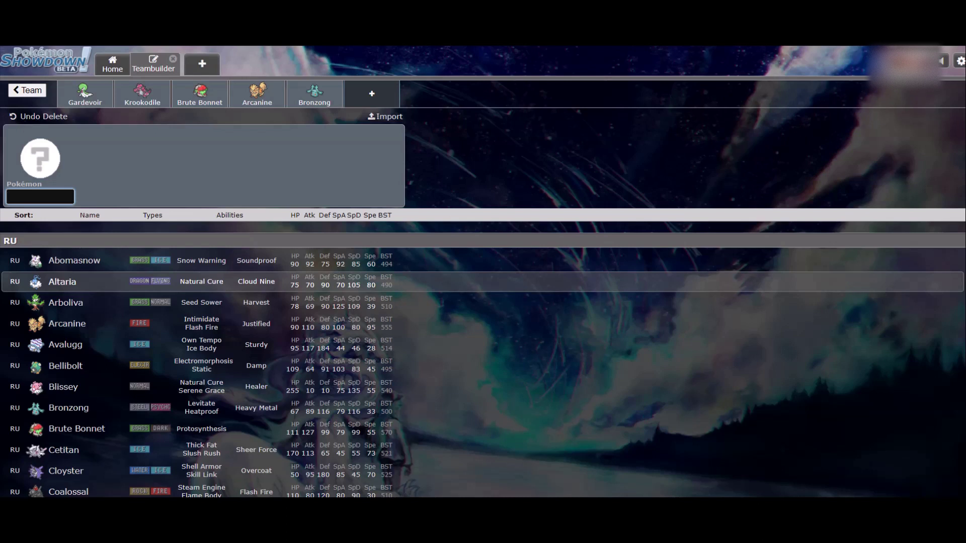
{"action": "key", "text": "Return"}
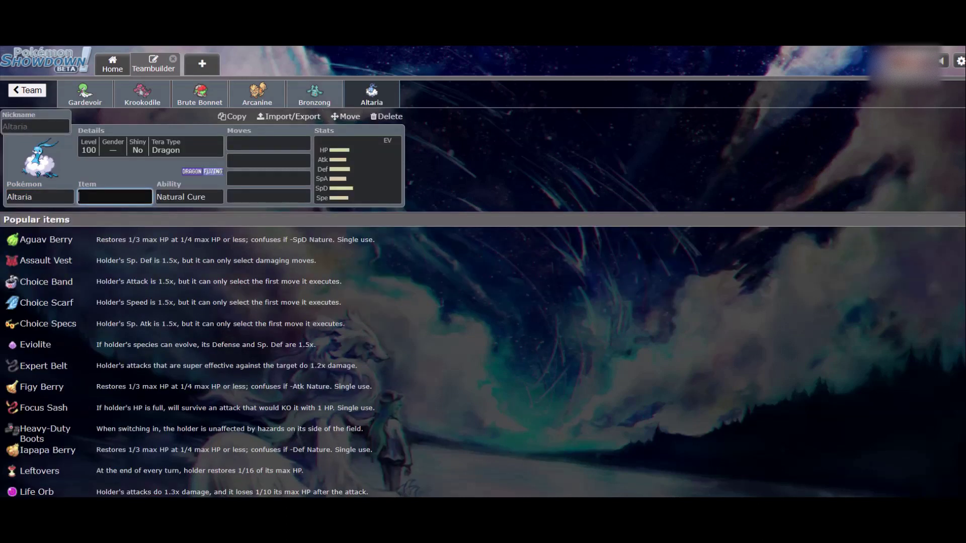
- Give Altaria the Heavy-Duty Boots item
{"action": "type", "text": "heay"}
{"action": "key", "text": "BackSpace"}
{"action": "key", "text": "BackSpace"}
{"action": "type", "text": "avy duty"}
{"action": "key", "text": "Return"}
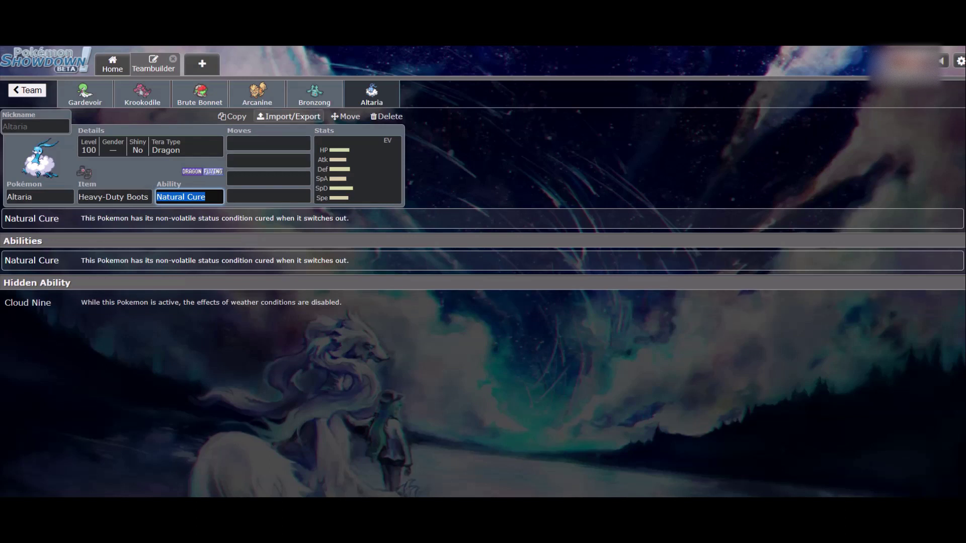
- Open Bronzong's set and its held item choices
{"action": "left_click", "coordinate": [314, 95]}
{"action": "left_click", "coordinate": [93, 196]}
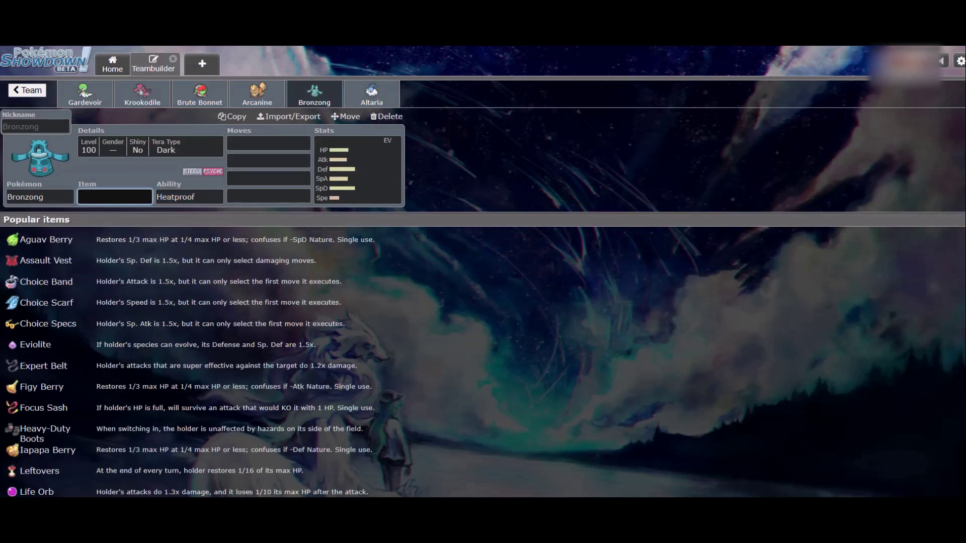
{"action": "type", "text": "rocky he"}
{"action": "key", "text": "BackSpace"}
{"action": "key", "text": "BackSpace"}
{"action": "key", "text": "BackSpace"}
{"action": "key", "text": "BackSpace"}
{"action": "key", "text": "BackSpace"}
{"action": "key", "text": "BackSpace"}
{"action": "key", "text": "BackSpace"}
{"action": "key", "text": "BackSpace"}
- Set Bronzong's held item to Leftovers
{"action": "type", "text": "left"}
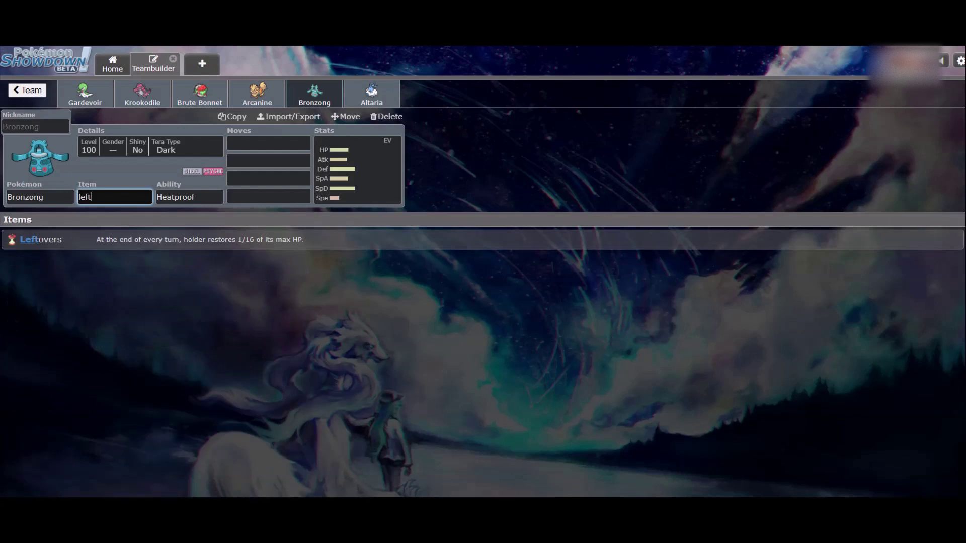
{"action": "key", "text": "Return"}
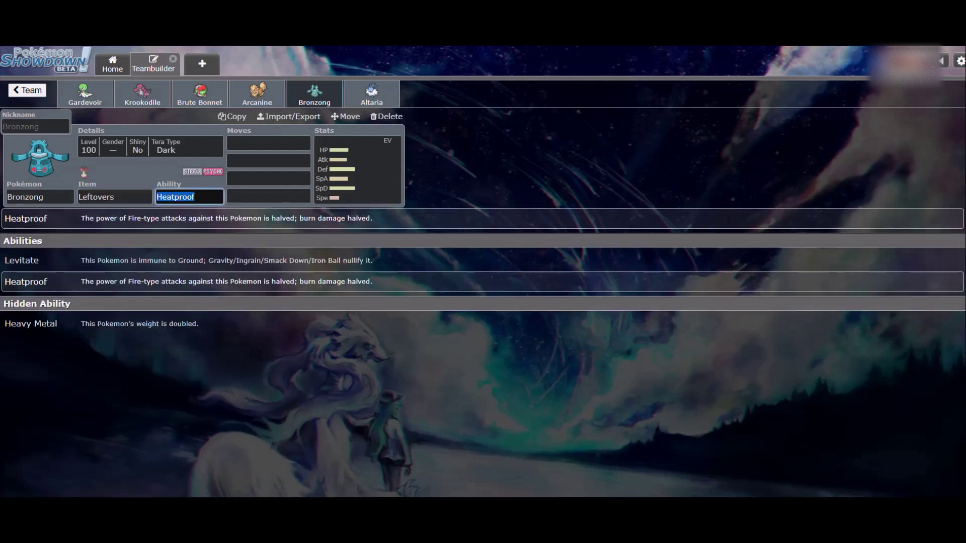
- Open Altaria's details, and set the weakness calculator's sixth Pokémon to types Dragon and Flying
{"action": "left_click", "coordinate": [371, 94]}
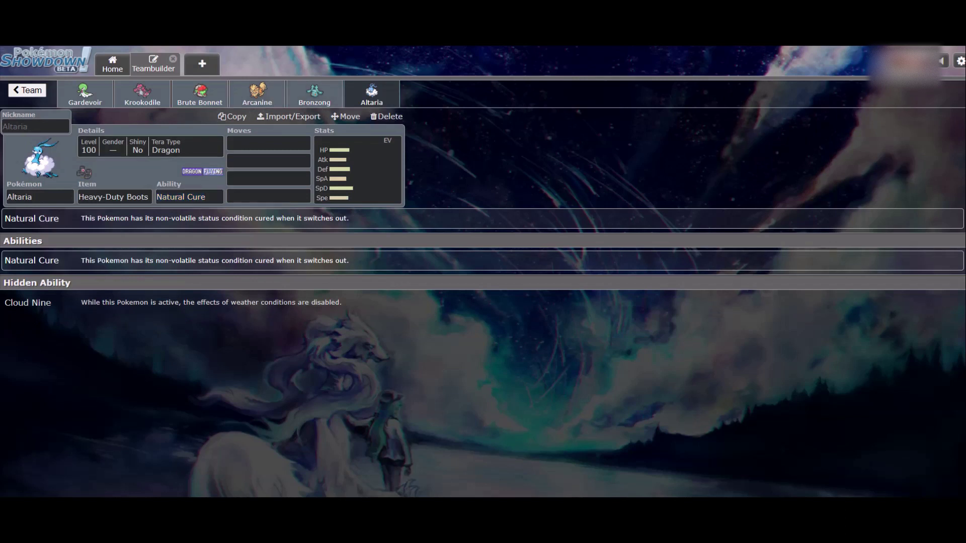
{"action": "left_click", "coordinate": [150, 146]}
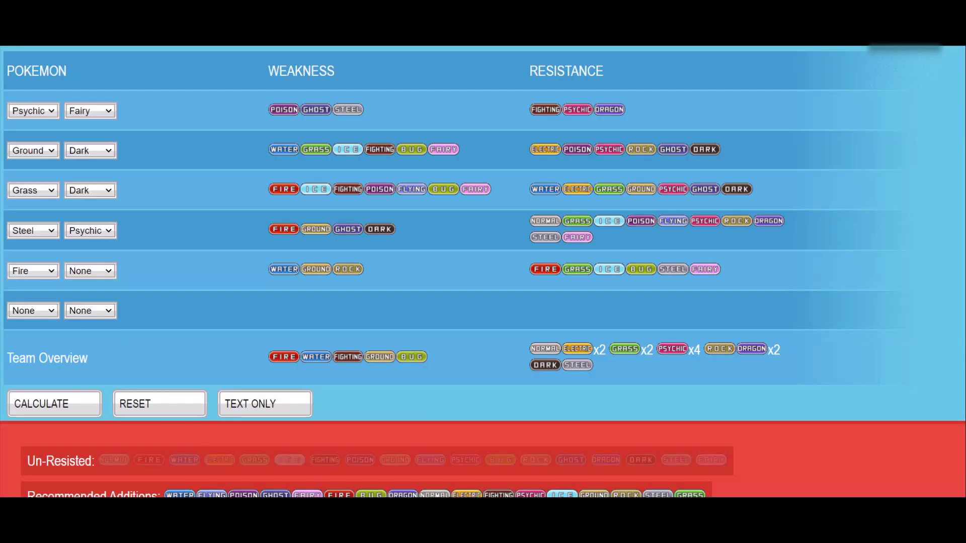
{"action": "left_click", "coordinate": [34, 311]}
{"action": "key", "text": "d"}
{"action": "key", "text": "Return"}
{"action": "left_click", "coordinate": [90, 311]}
{"action": "key", "text": "f"}
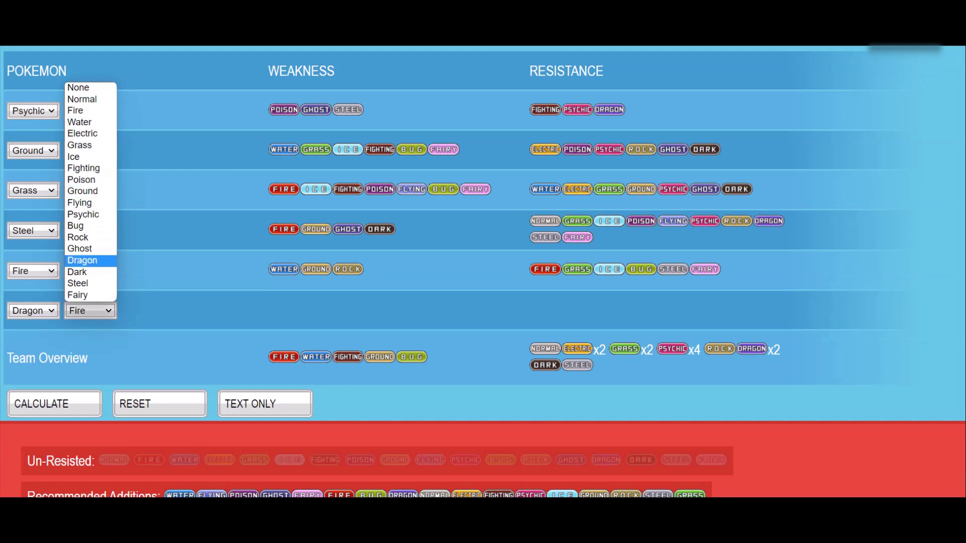
{"action": "left_click", "coordinate": [80, 202]}
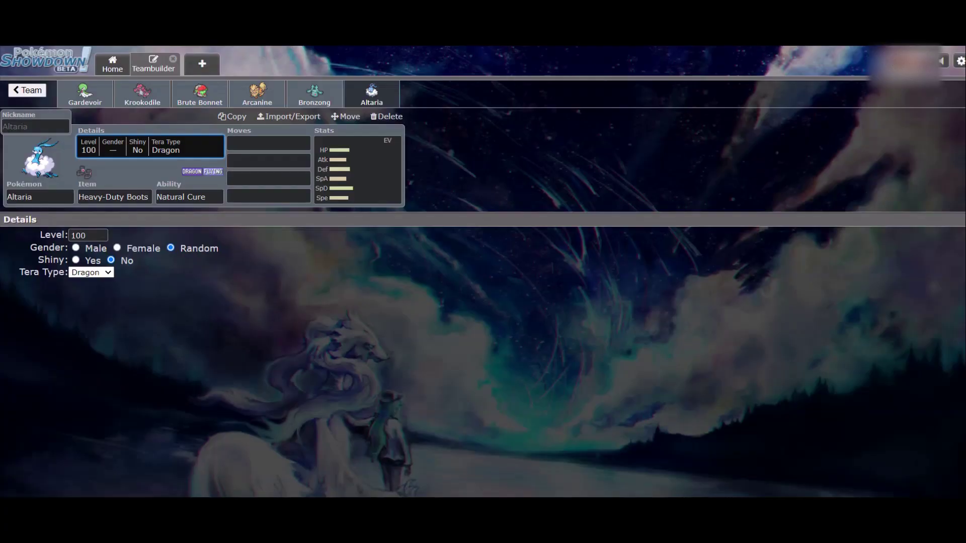
- Set Altaria's Tera type to Steel and bring up the choices for its first move
{"action": "left_click", "coordinate": [91, 272]}
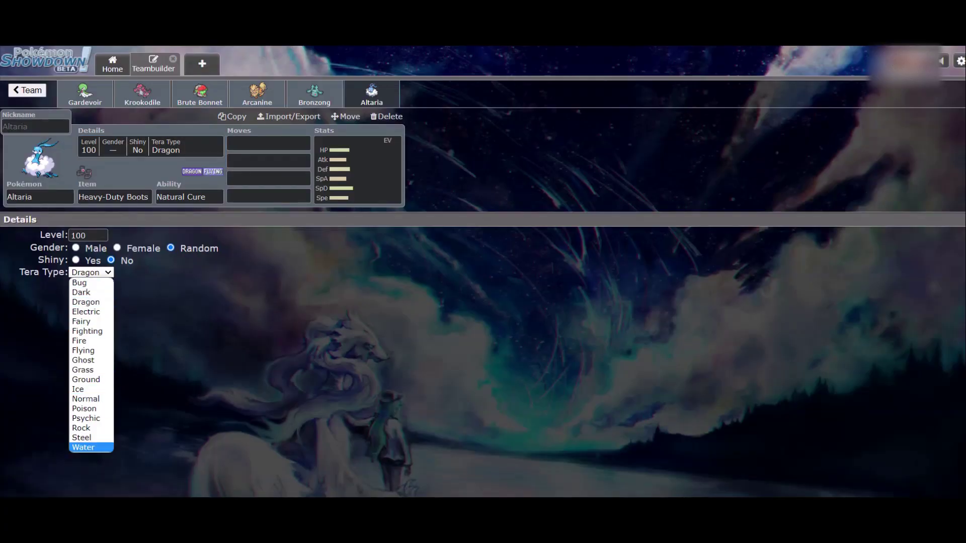
{"action": "left_click", "coordinate": [81, 437]}
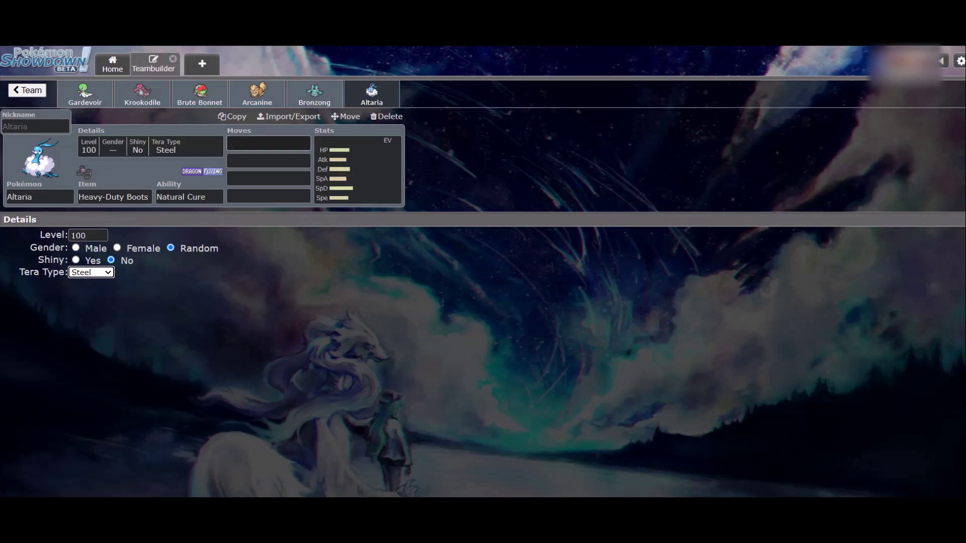
{"action": "left_click", "coordinate": [268, 143]}
{"action": "left_click", "coordinate": [314, 94]}
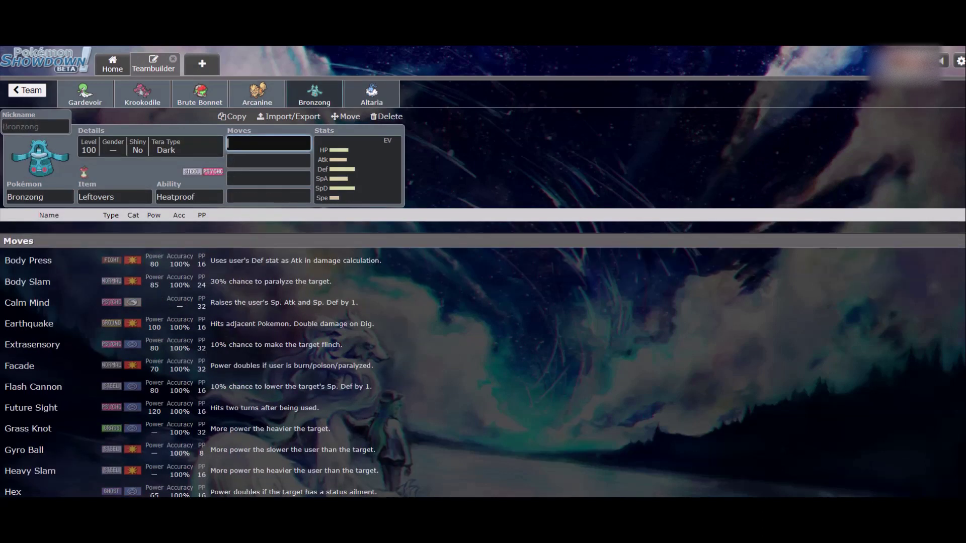
{"action": "left_click", "coordinate": [372, 94]}
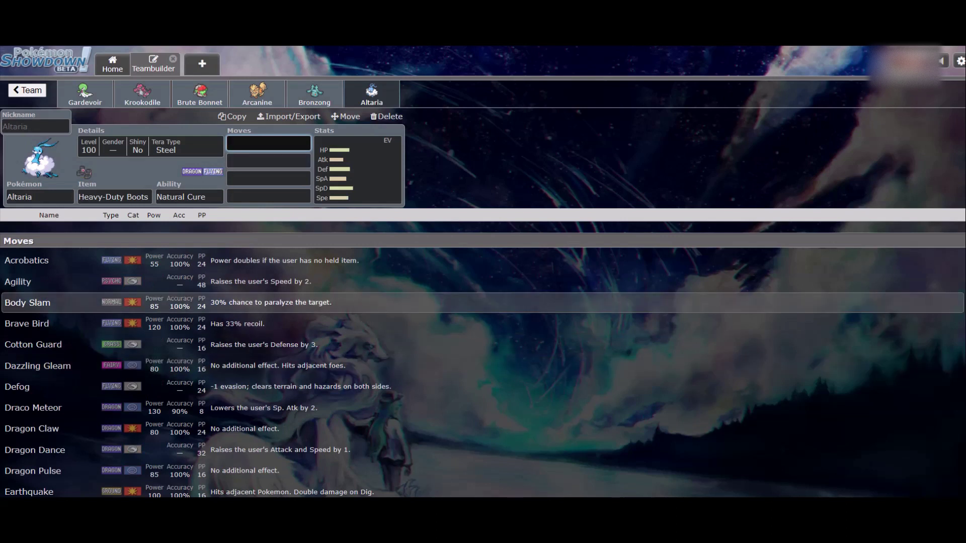
- Search Altaria's first move choices for "thunder" and clear the search text
{"action": "type", "text": "thunder"}
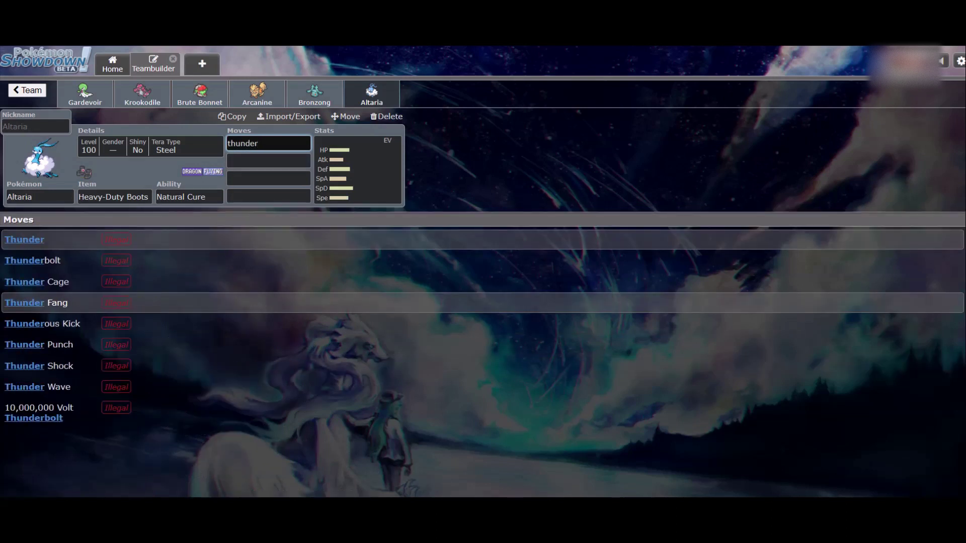
{"action": "key", "text": "BackSpace"}
{"action": "key", "text": "BackSpace"}
{"action": "key", "text": "BackSpace"}
{"action": "key", "text": "BackSpace"}
{"action": "key", "text": "BackSpace"}
{"action": "key", "text": "BackSpace"}
{"action": "key", "text": "BackSpace"}
- Check Arcanine's moves, and review Altaria's available moves and base stats
{"action": "left_click", "coordinate": [257, 93]}
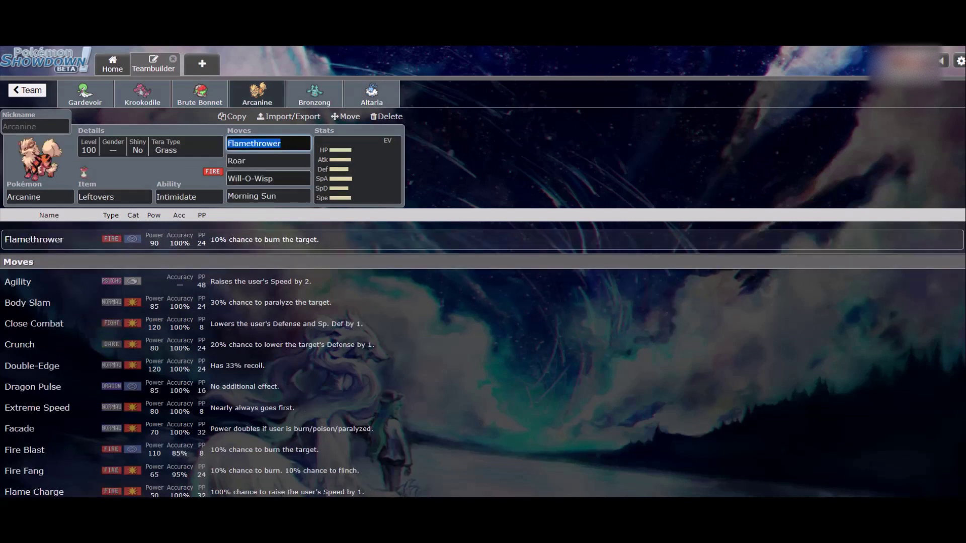
{"action": "left_click", "coordinate": [372, 94]}
{"action": "scroll", "coordinate": [483, 353], "scroll_direction": "down", "scroll_amount": 4}
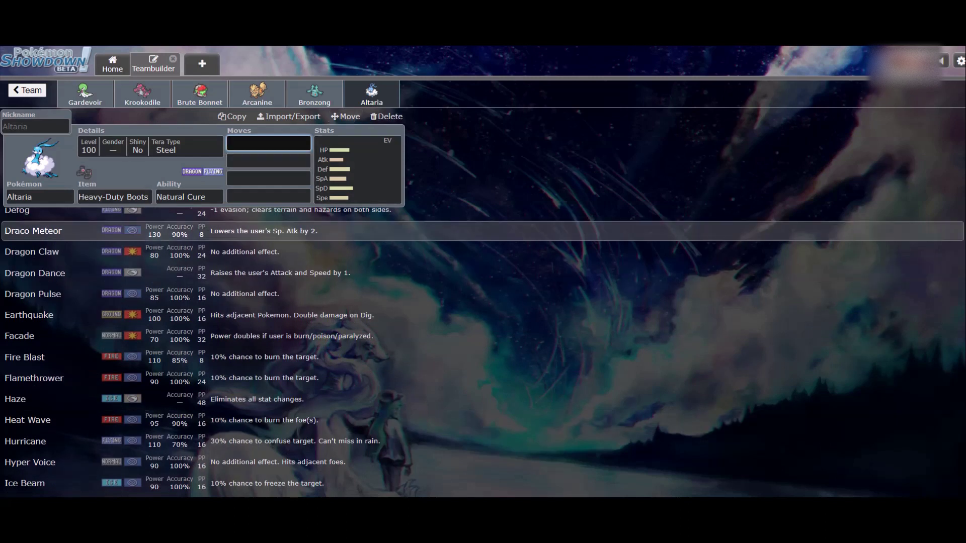
{"action": "scroll", "coordinate": [483, 333], "scroll_direction": "down", "scroll_amount": 5}
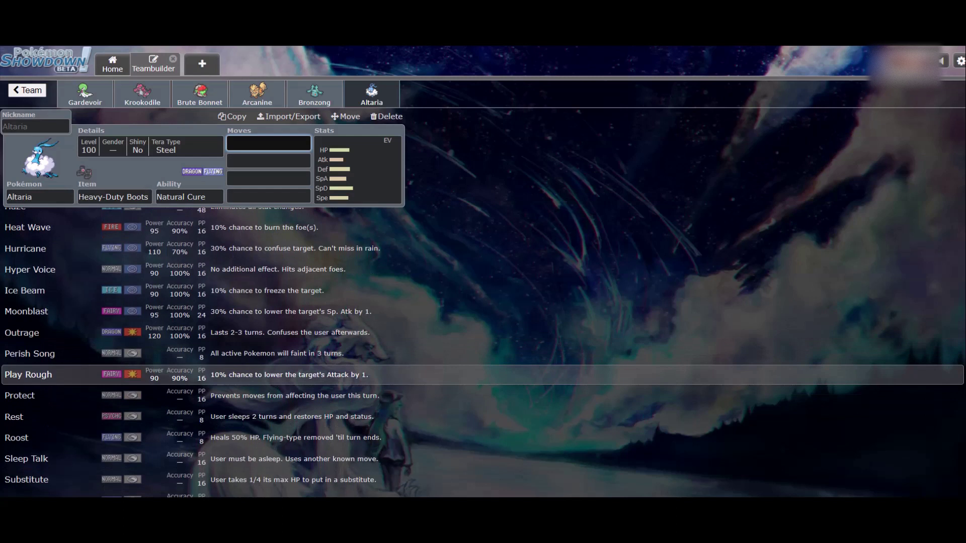
{"action": "scroll", "coordinate": [483, 375], "scroll_direction": "down", "scroll_amount": 3}
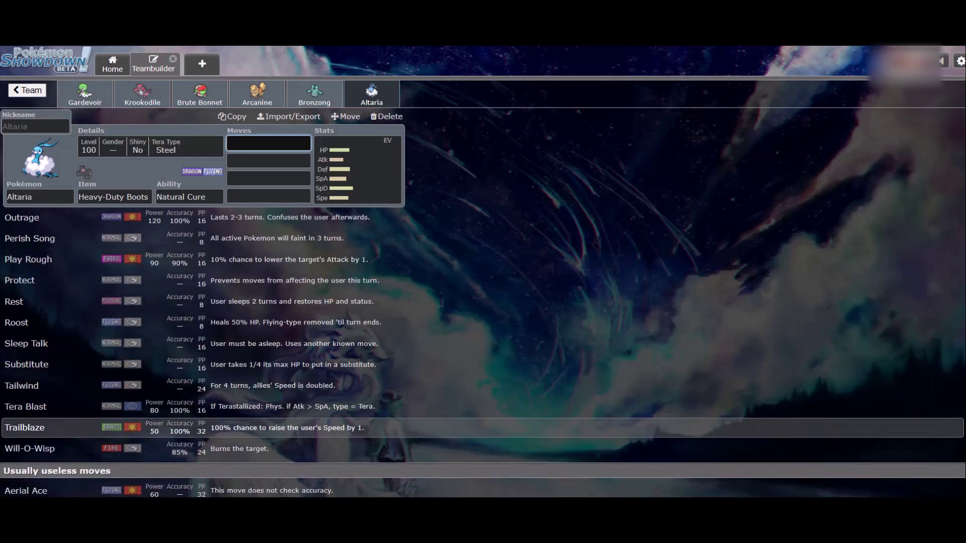
{"action": "scroll", "coordinate": [483, 428], "scroll_direction": "up", "scroll_amount": 8}
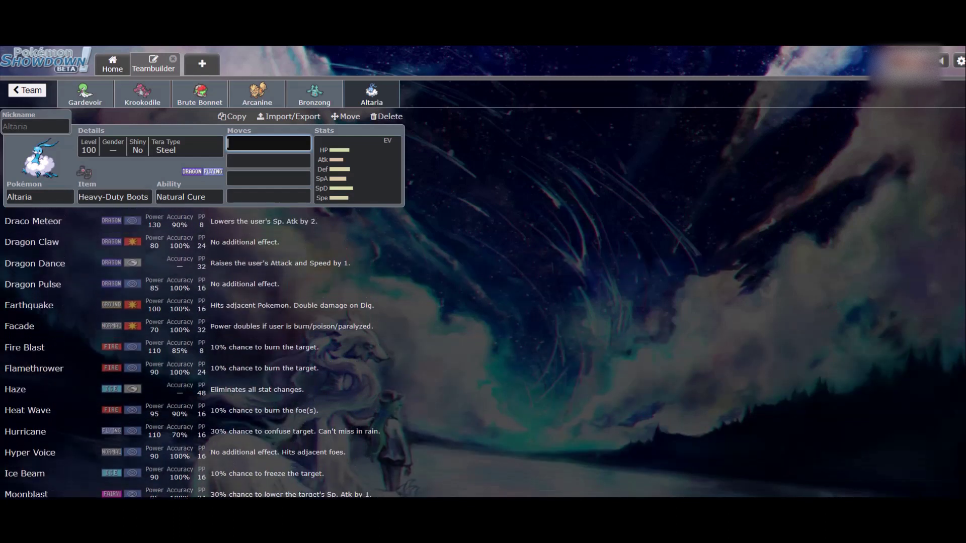
{"action": "scroll", "coordinate": [483, 433], "scroll_direction": "up", "scroll_amount": 1}
{"action": "left_click", "coordinate": [358, 171]}
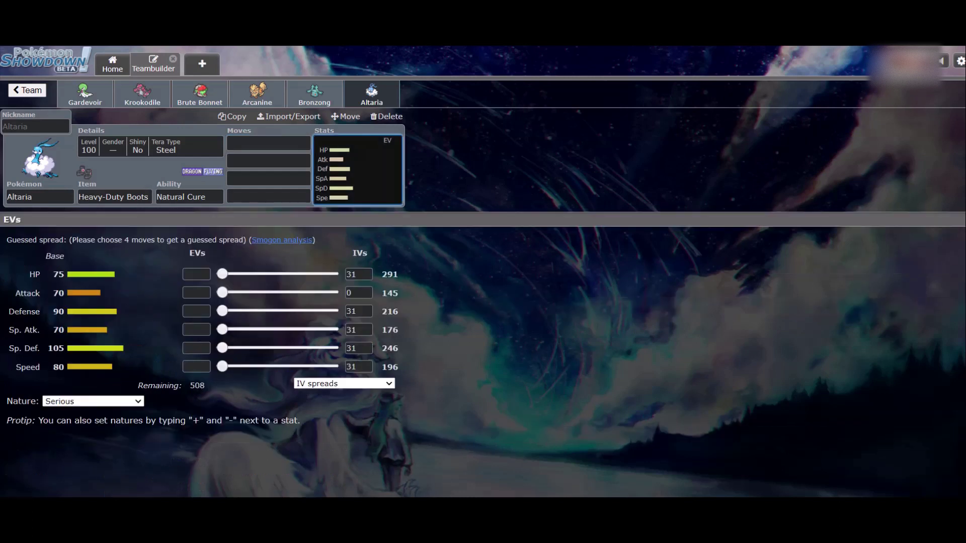
- Set Altaria's first move to Dragon Pulse
{"action": "left_click", "coordinate": [268, 144]}
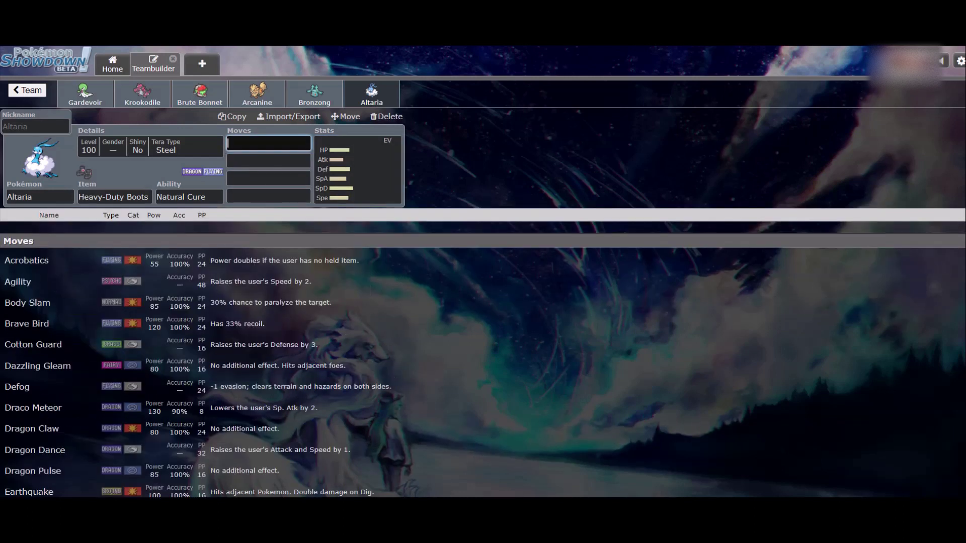
{"action": "type", "text": "dragon pu"}
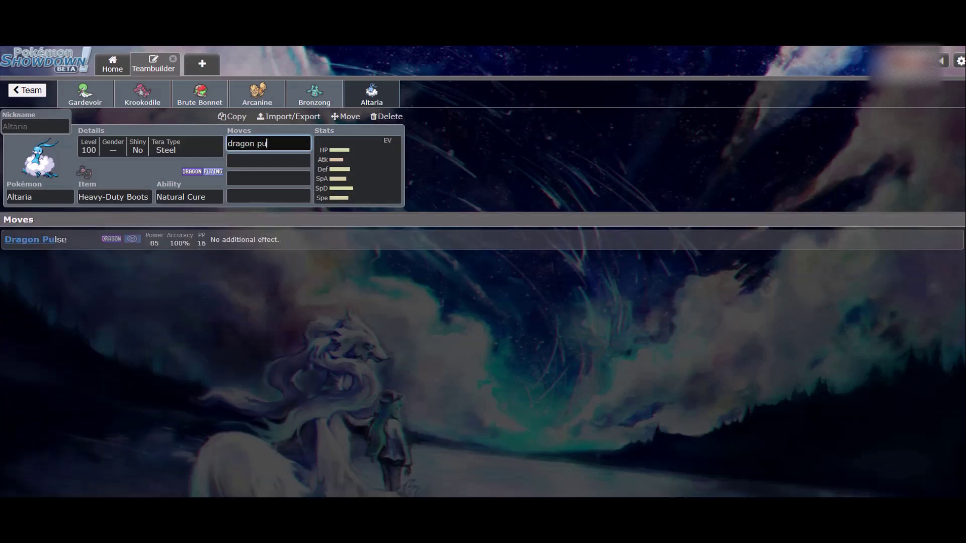
{"action": "type", "text": "lse"}
{"action": "key", "text": "Return"}
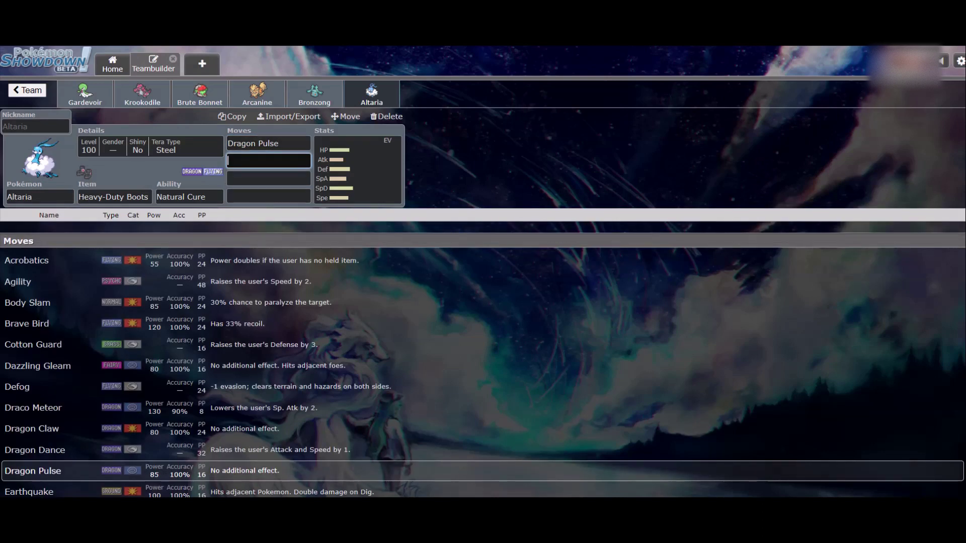
- Replace Altaria's first move with Draco Meteor
{"action": "scroll", "coordinate": [483, 334], "scroll_direction": "down", "scroll_amount": 2}
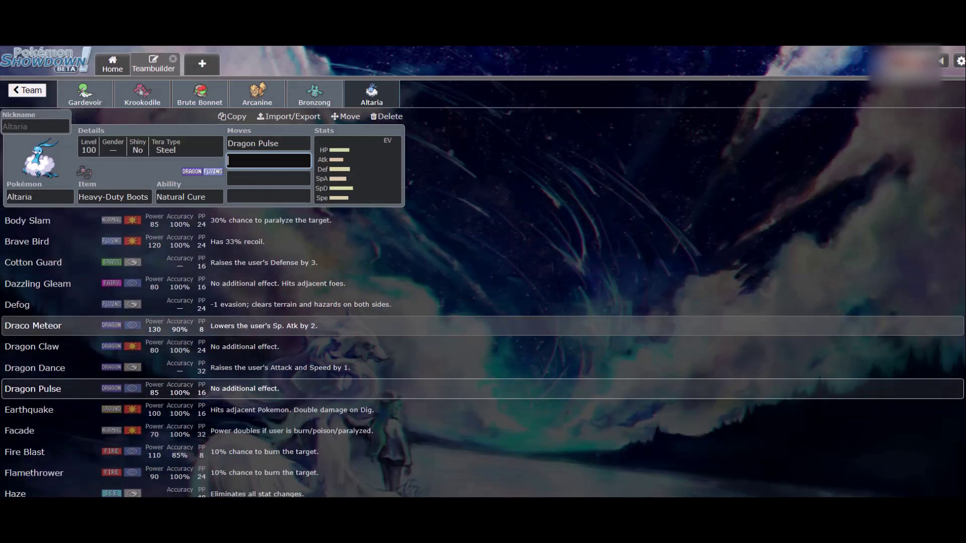
{"action": "double_click", "coordinate": [268, 143]}
{"action": "key", "text": "BackSpace"}
{"action": "key", "text": "BackSpace"}
{"action": "key", "text": "BackSpace"}
{"action": "key", "text": "BackSpace"}
{"action": "key", "text": "BackSpace"}
{"action": "key", "text": "BackSpace"}
{"action": "key", "text": "BackSpace"}
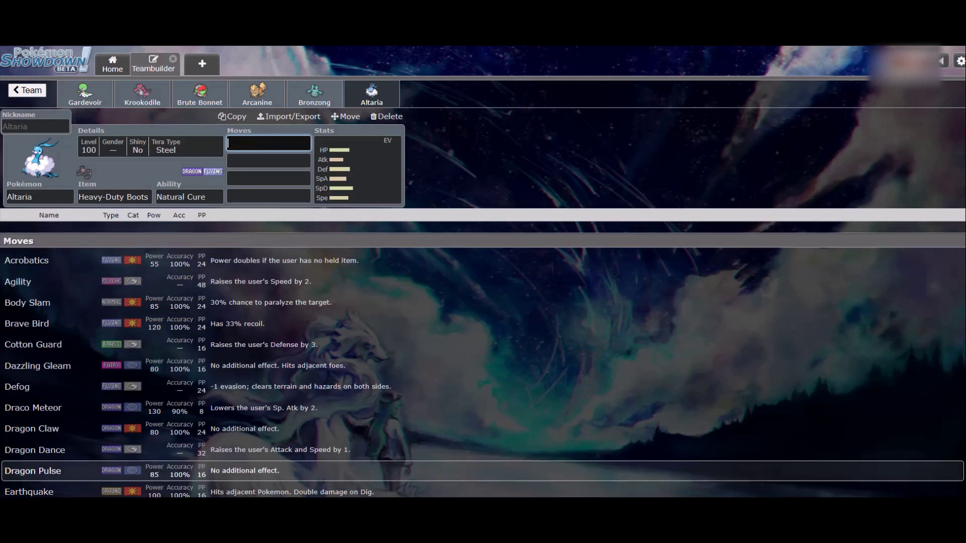
{"action": "type", "text": "draco"}
{"action": "key", "text": "Return"}
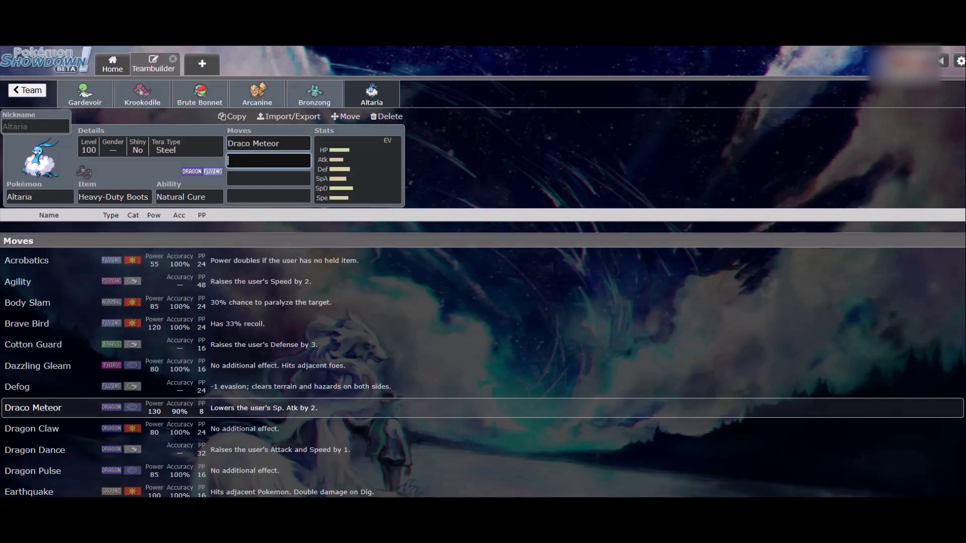
- Set Altaria's fourth move to Defog
{"action": "left_click", "coordinate": [268, 196]}
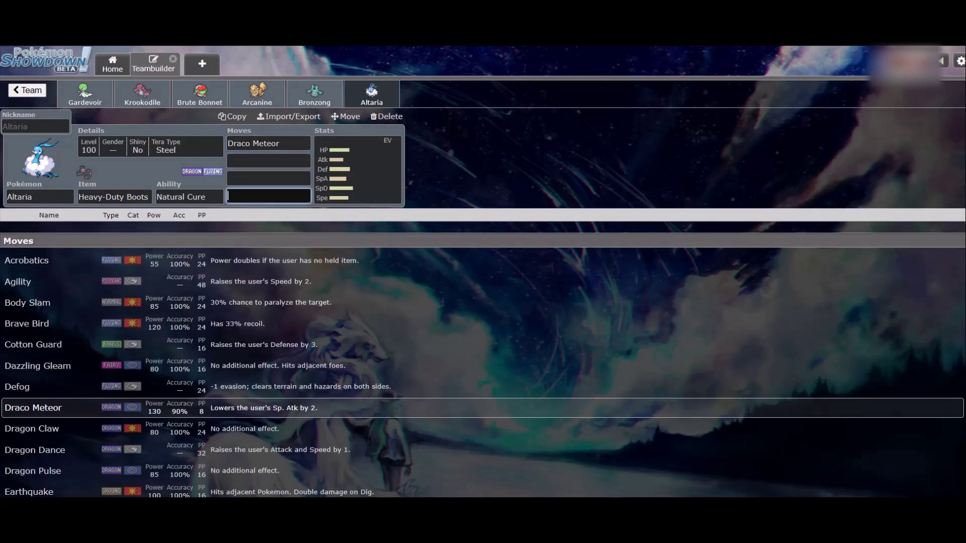
{"action": "type", "text": "defog"}
{"action": "key", "text": "Return"}
- Search Altaria's third move choices for U-turn and clear the search text
{"action": "left_click", "coordinate": [268, 178]}
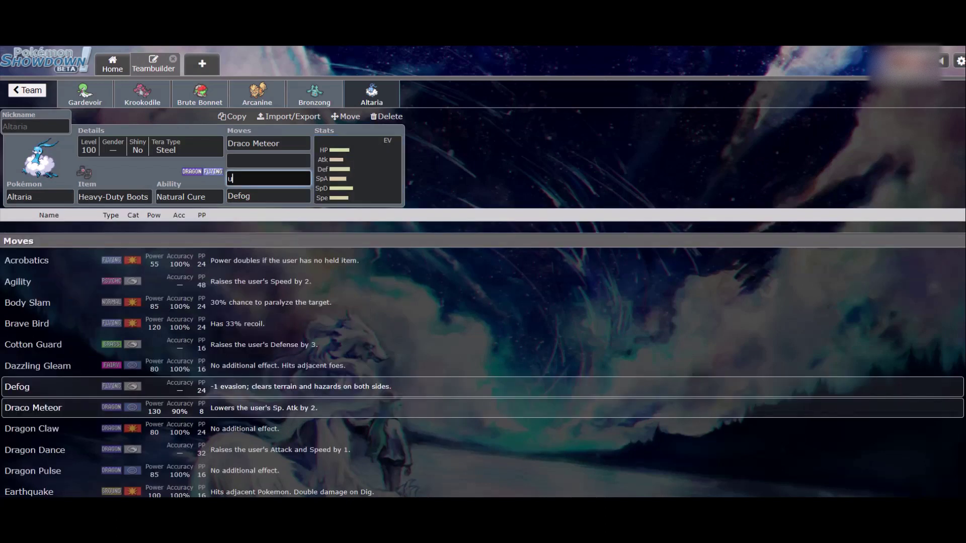
{"action": "type", "text": "-tur"}
{"action": "key", "text": "BackSpace"}
{"action": "key", "text": "BackSpace"}
{"action": "key", "text": "BackSpace"}
{"action": "key", "text": "BackSpace"}
{"action": "key", "text": "BackSpace"}
- Look through Altaria's available moves for a suitable third move
{"action": "scroll", "coordinate": [483, 366], "scroll_direction": "down", "scroll_amount": 1}
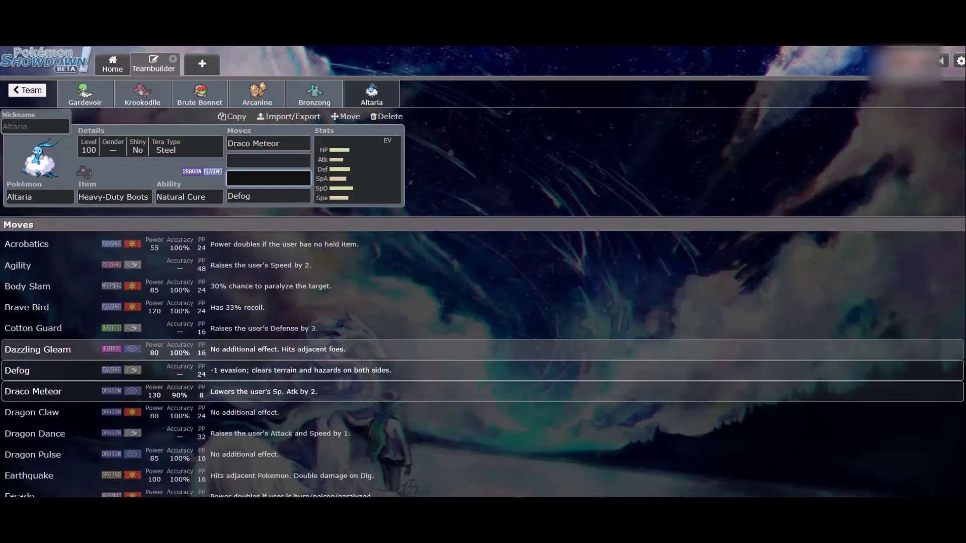
{"action": "scroll", "coordinate": [483, 352], "scroll_direction": "down", "scroll_amount": 3}
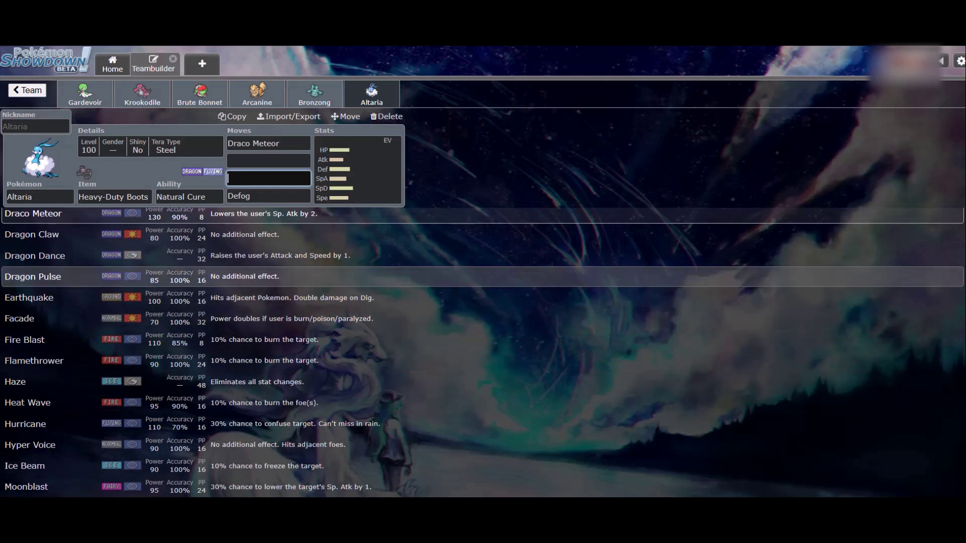
{"action": "key", "text": "Down"}
{"action": "key", "text": "Down"}
{"action": "key", "text": "Down"}
{"action": "key", "text": "Down"}
{"action": "key", "text": "Down"}
{"action": "key", "text": "Down"}
{"action": "key", "text": "Down"}
{"action": "key", "text": "Down"}
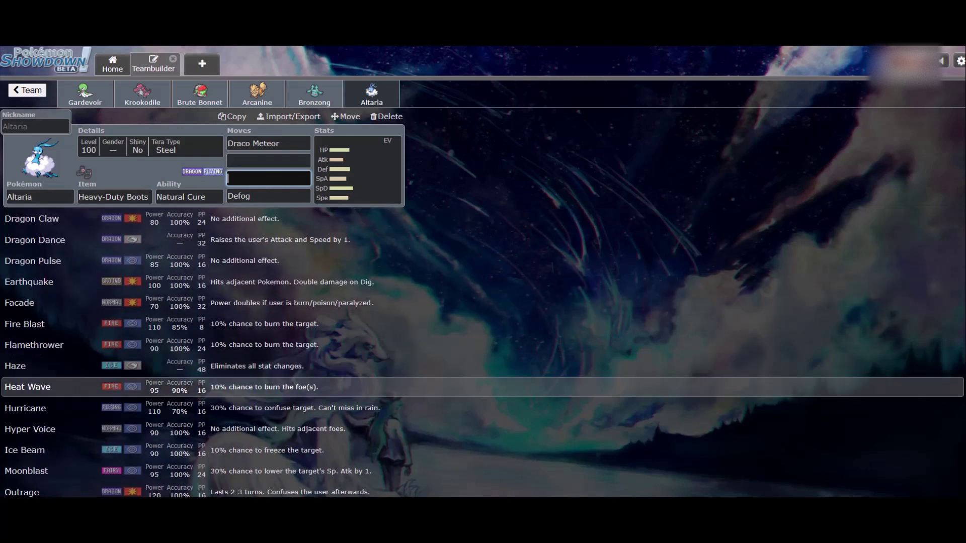
{"action": "key", "text": "Down"}
{"action": "key", "text": "Down"}
{"action": "key", "text": "Down"}
{"action": "key", "text": "Down"}
{"action": "key", "text": "Down"}
{"action": "key", "text": "Down"}
{"action": "key", "text": "Down"}
{"action": "key", "text": "Down"}
{"action": "key", "text": "Down"}
{"action": "key", "text": "Down"}
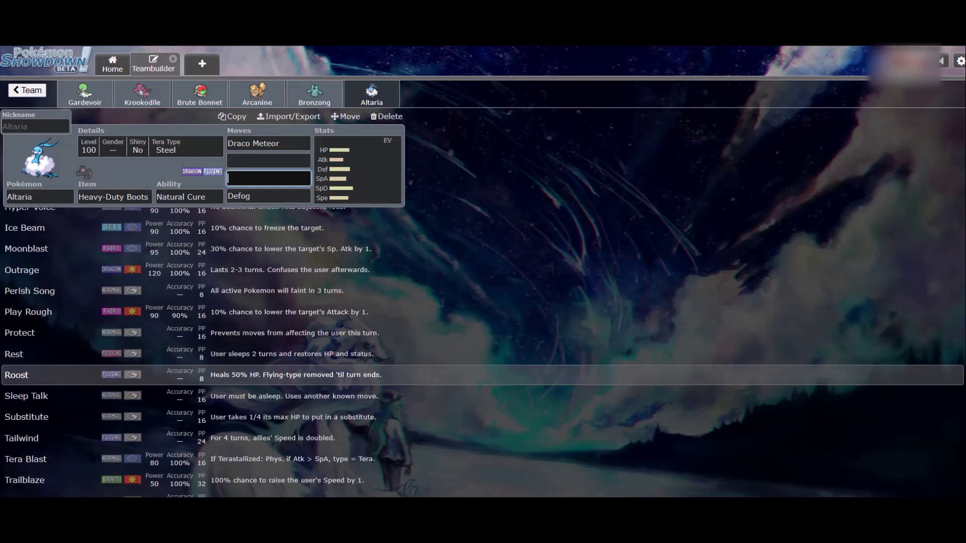
{"action": "key", "text": "Up"}
{"action": "key", "text": "Up"}
{"action": "key", "text": "Up"}
{"action": "key", "text": "Up"}
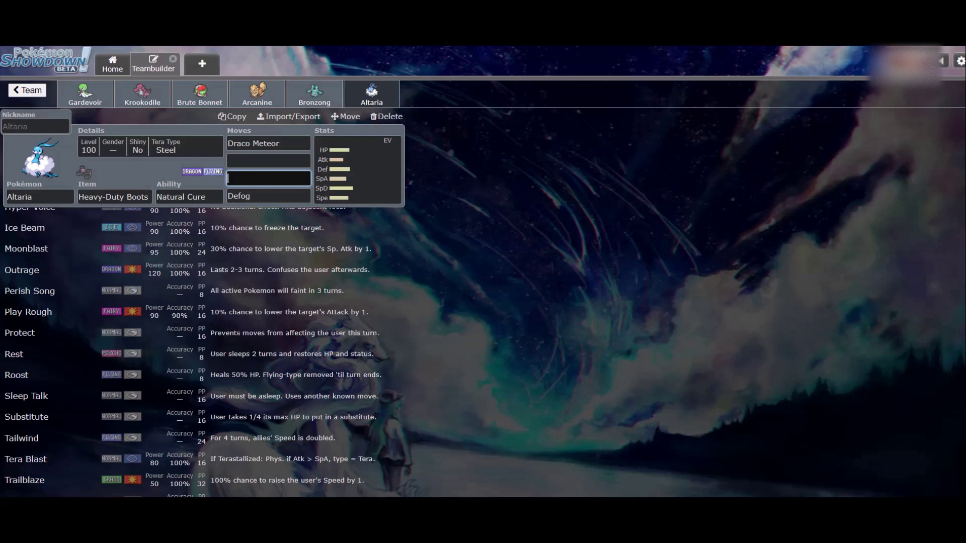
- Look through the RU tier in the Pokémon list for alternatives to Altaria as the sixth team member
{"action": "left_click", "coordinate": [39, 197]}
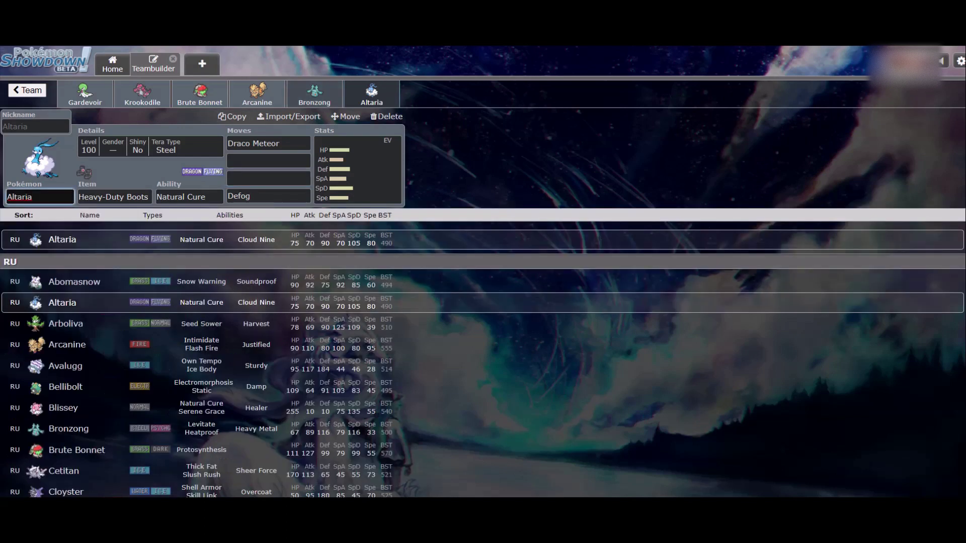
{"action": "scroll", "coordinate": [201, 297], "scroll_direction": "down", "scroll_amount": 5}
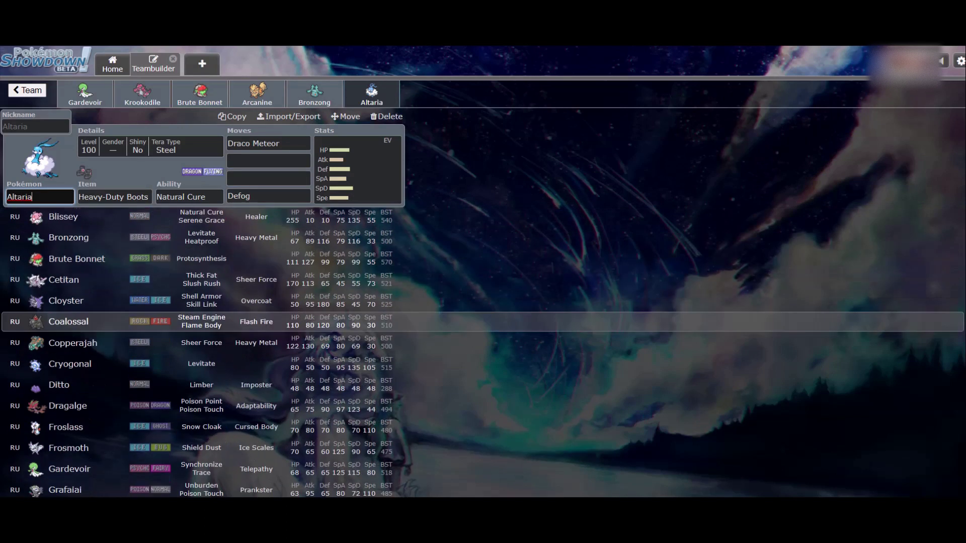
{"action": "scroll", "coordinate": [483, 342], "scroll_direction": "down", "scroll_amount": 1}
{"action": "scroll", "coordinate": [483, 342], "scroll_direction": "down", "scroll_amount": 3}
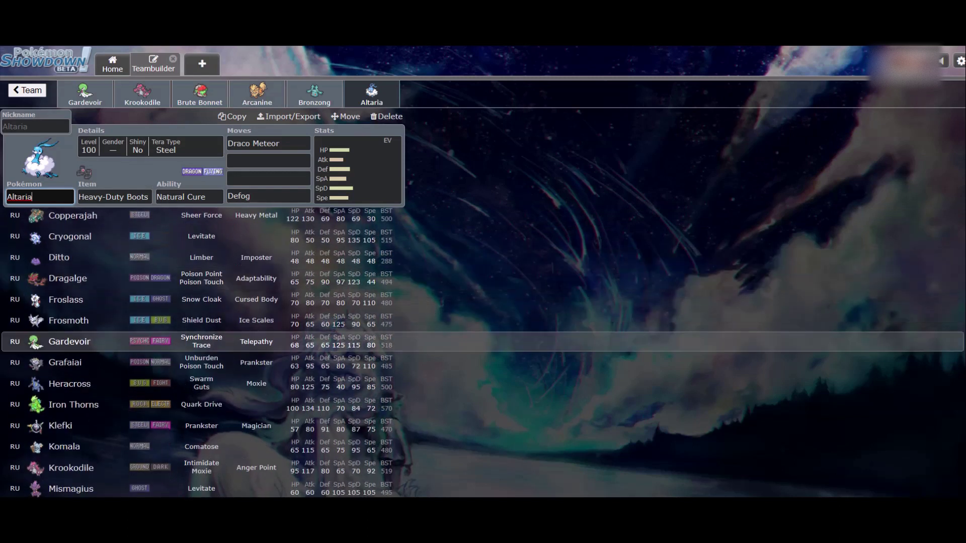
{"action": "scroll", "coordinate": [483, 352], "scroll_direction": "down", "scroll_amount": 12}
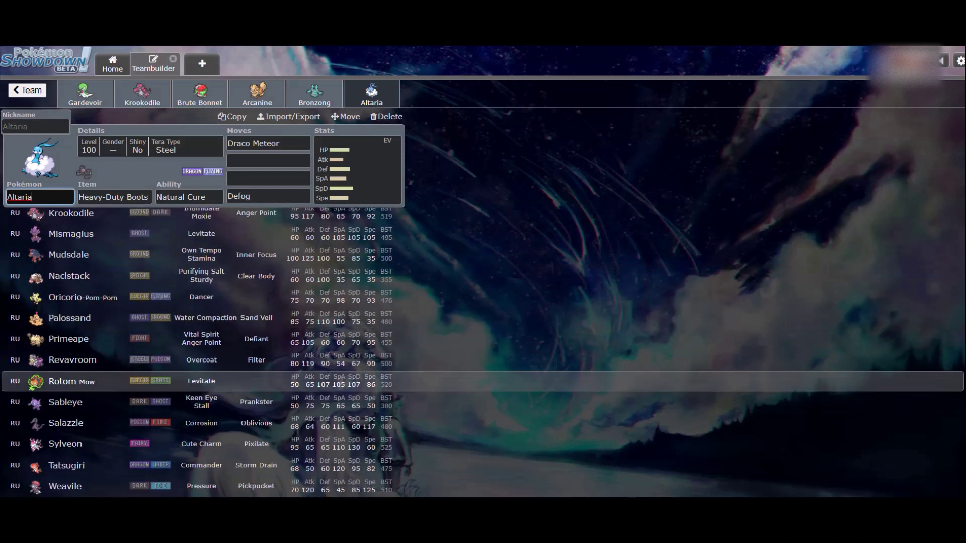
{"action": "scroll", "coordinate": [483, 352], "scroll_direction": "down", "scroll_amount": 9}
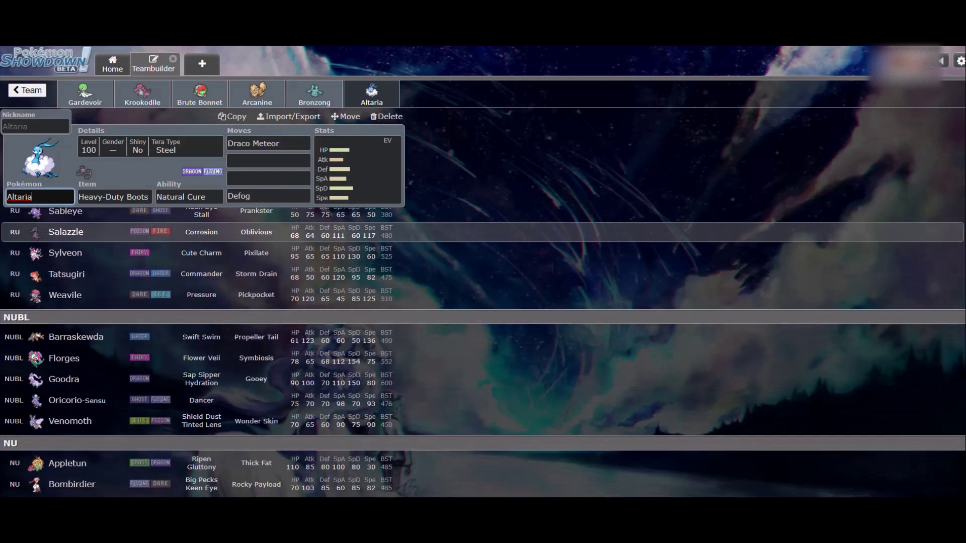
{"action": "scroll", "coordinate": [483, 352], "scroll_direction": "up", "scroll_amount": 8}
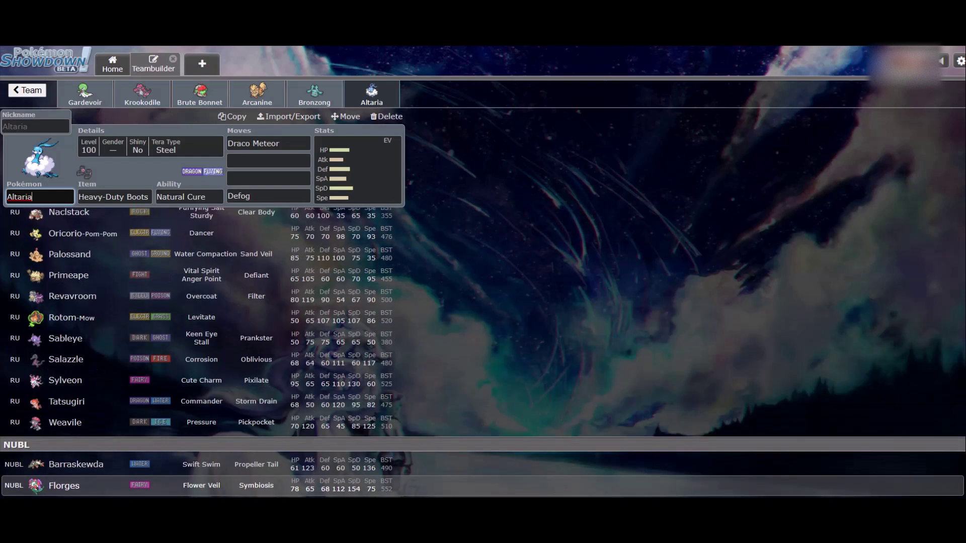
{"action": "scroll", "coordinate": [483, 342], "scroll_direction": "up", "scroll_amount": 6}
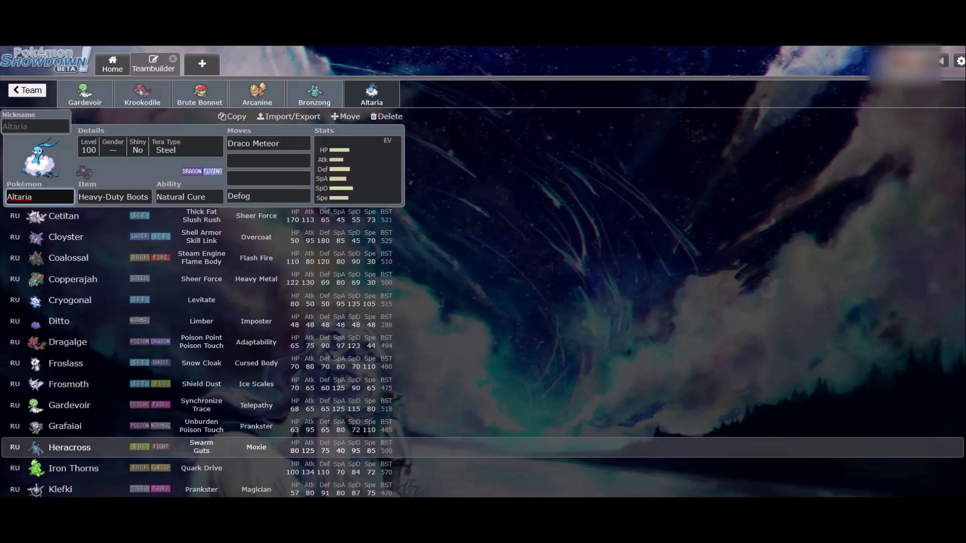
{"action": "scroll", "coordinate": [483, 342], "scroll_direction": "up", "scroll_amount": 4}
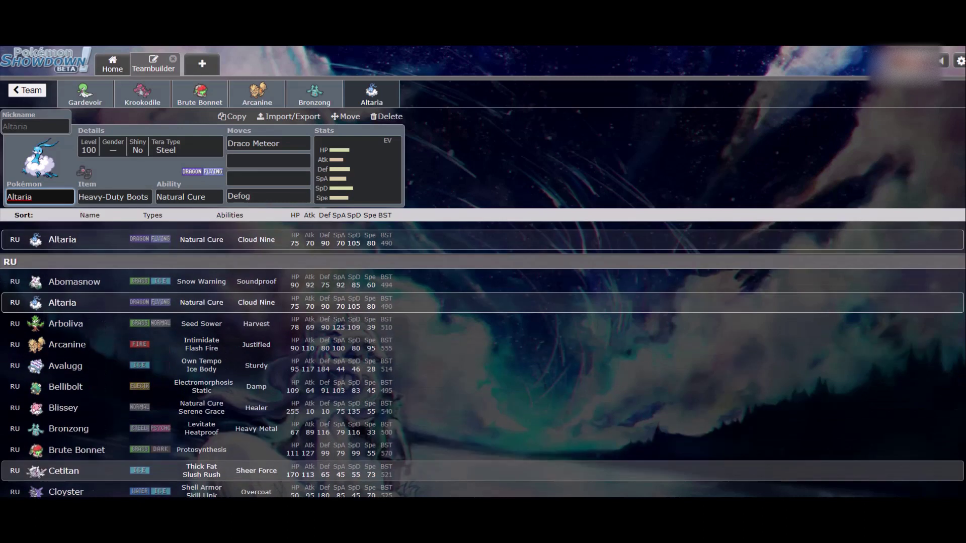
- Look through the NU tier of the Pokémon list for other possible sixth team members
{"action": "scroll", "coordinate": [483, 343], "scroll_direction": "down", "scroll_amount": 5}
{"action": "scroll", "coordinate": [483, 342], "scroll_direction": "down", "scroll_amount": 10}
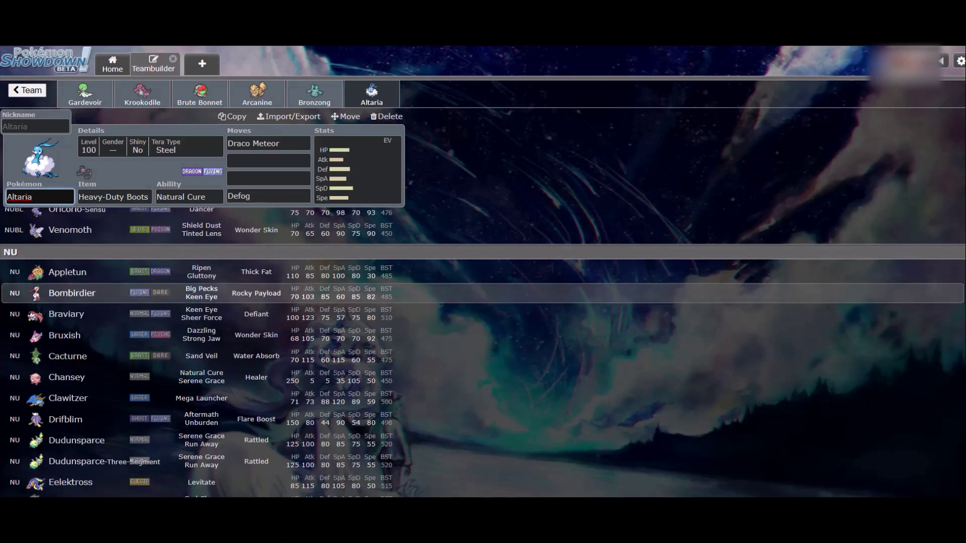
{"action": "scroll", "coordinate": [483, 334], "scroll_direction": "down", "scroll_amount": 3}
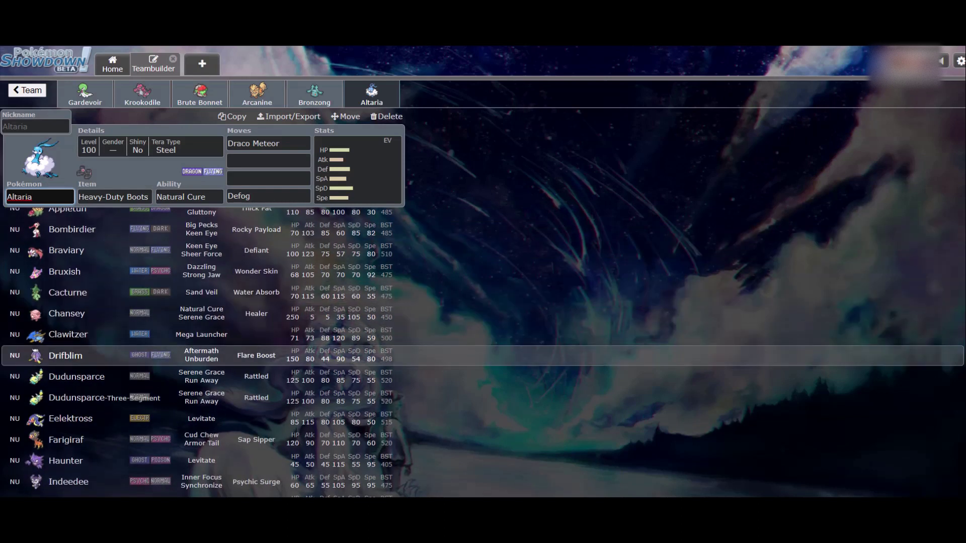
{"action": "scroll", "coordinate": [483, 352], "scroll_direction": "down", "scroll_amount": 5}
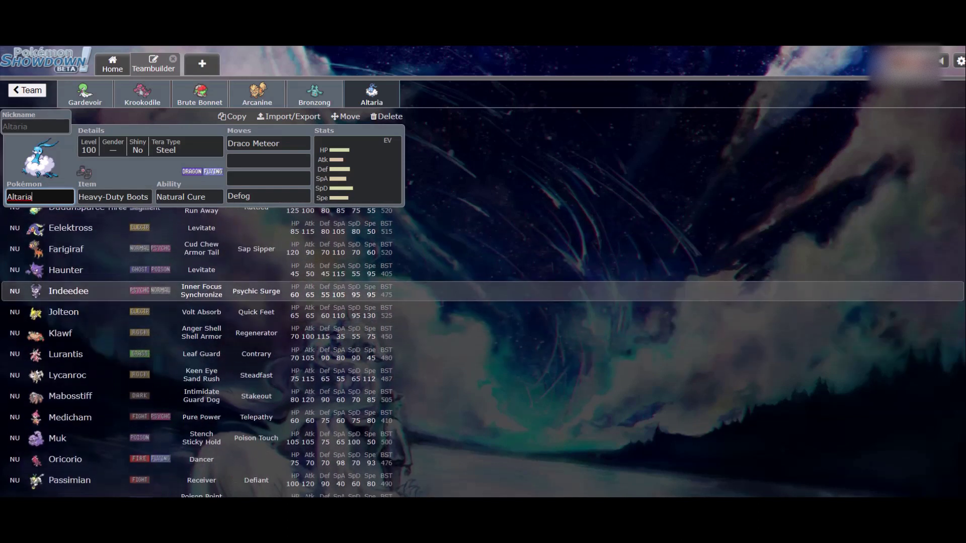
{"action": "scroll", "coordinate": [483, 353], "scroll_direction": "down", "scroll_amount": 4}
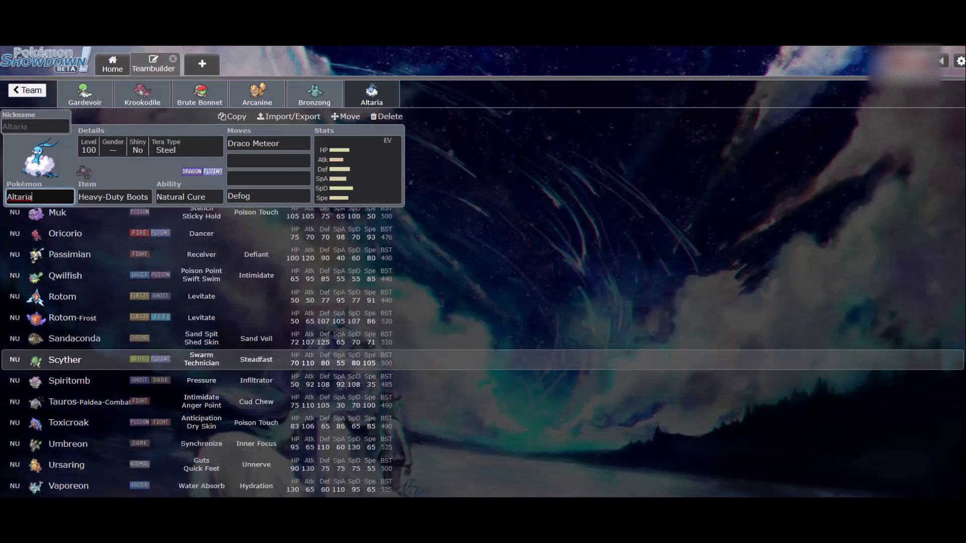
{"action": "scroll", "coordinate": [483, 393], "scroll_direction": "down", "scroll_amount": 1}
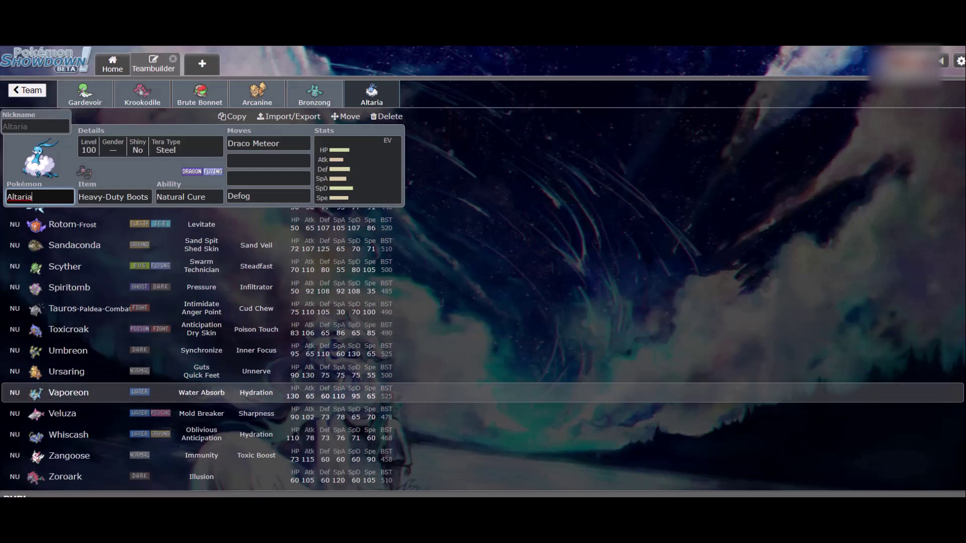
{"action": "scroll", "coordinate": [483, 393], "scroll_direction": "up", "scroll_amount": 20}
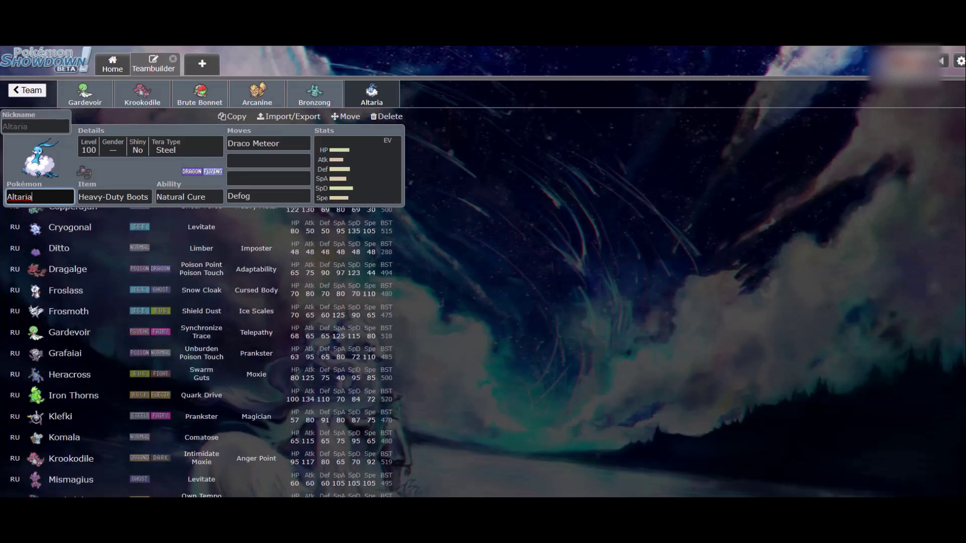
{"action": "scroll", "coordinate": [483, 352], "scroll_direction": "up", "scroll_amount": 5}
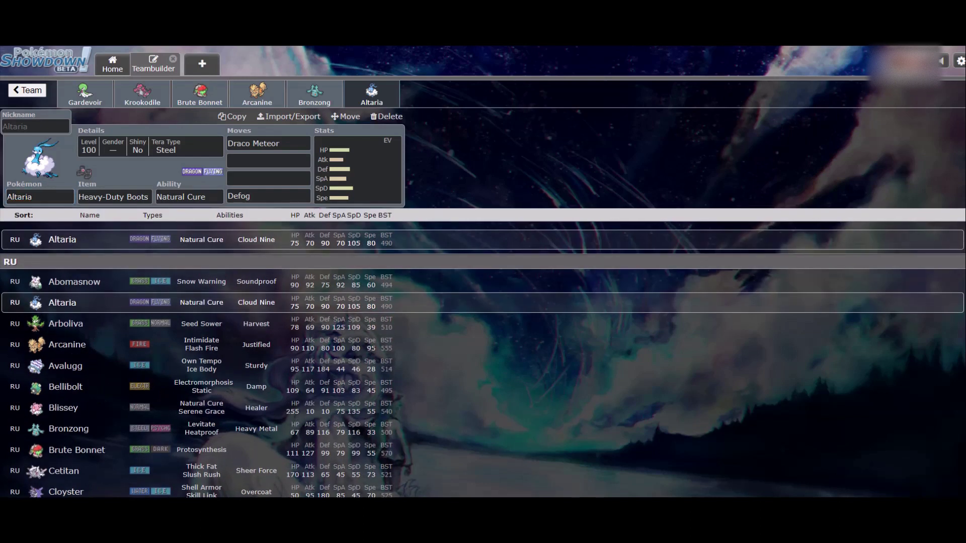
- Review Altaria's available moves for its two empty move slots
{"action": "left_click", "coordinate": [357, 169]}
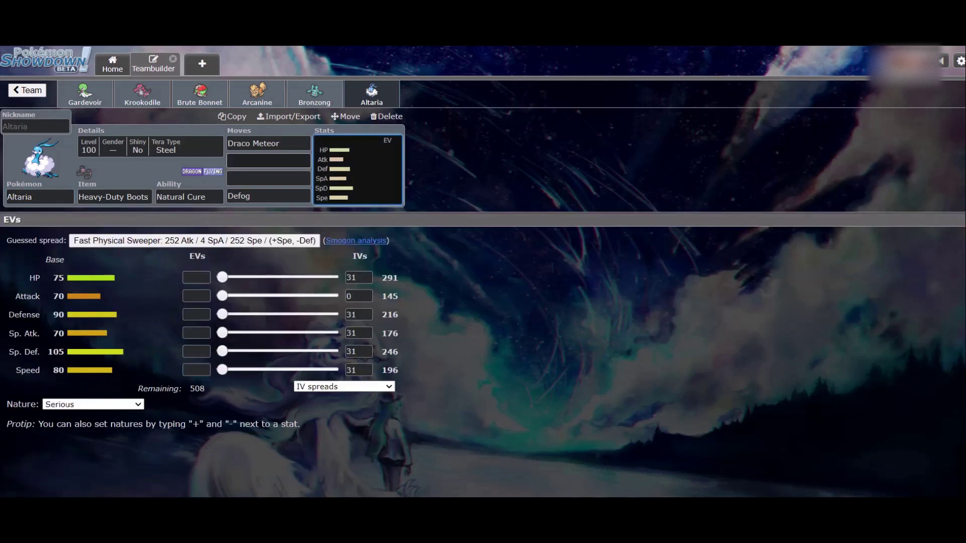
{"action": "left_click", "coordinate": [268, 160]}
{"action": "left_click", "coordinate": [268, 178]}
{"action": "left_click", "coordinate": [268, 160]}
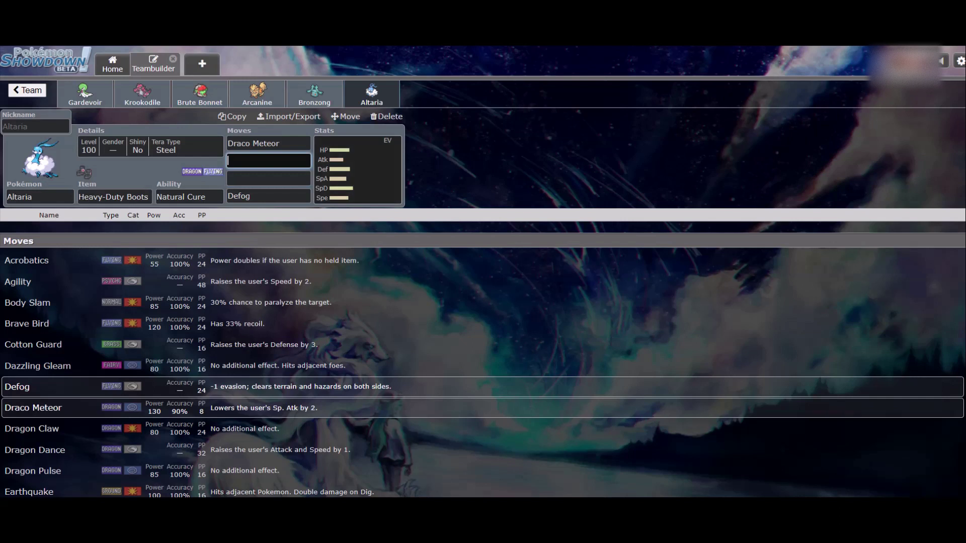
{"action": "scroll", "coordinate": [483, 342], "scroll_direction": "down", "scroll_amount": 5}
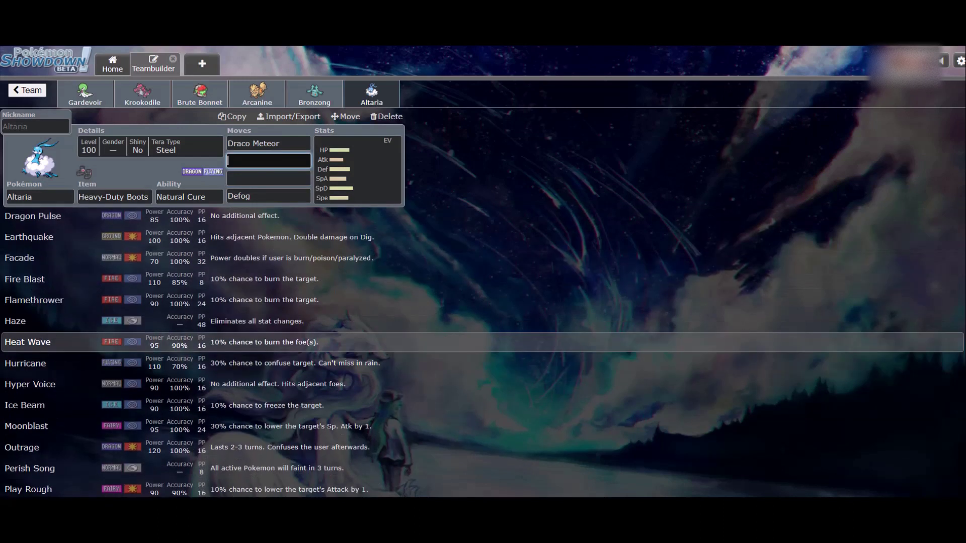
{"action": "scroll", "coordinate": [483, 342], "scroll_direction": "down", "scroll_amount": 3}
{"action": "scroll", "coordinate": [483, 340], "scroll_direction": "down", "scroll_amount": 2}
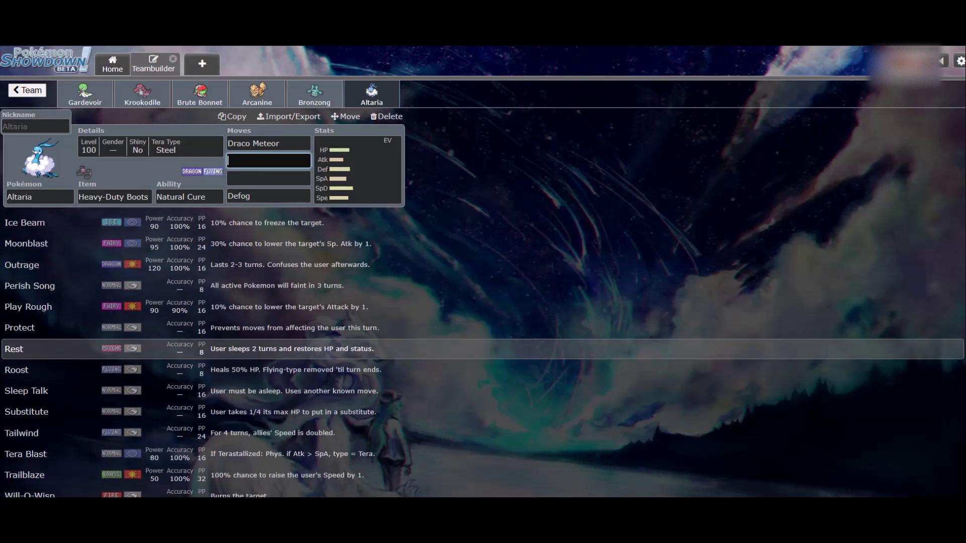
{"action": "scroll", "coordinate": [483, 424], "scroll_direction": "down", "scroll_amount": 2}
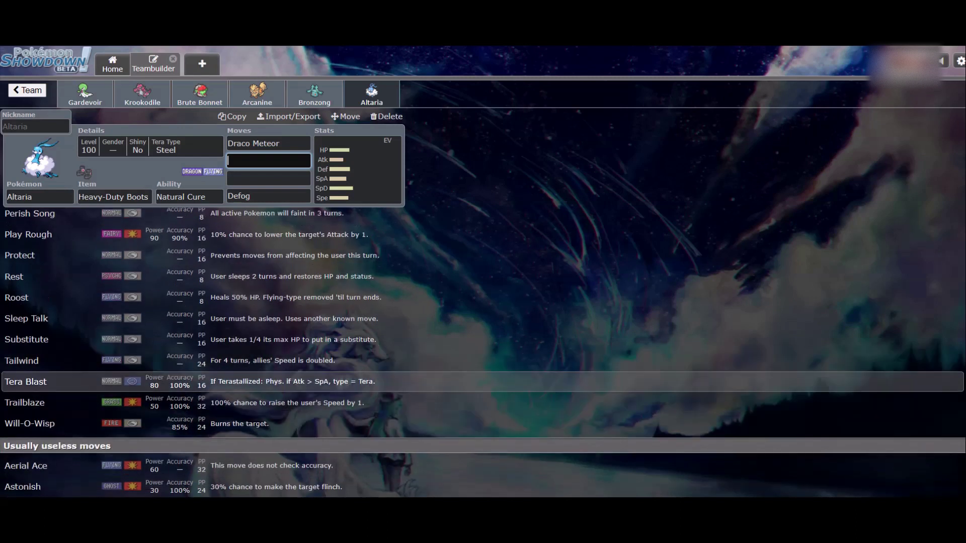
- Set Altaria's third move to Roost
{"action": "left_click", "coordinate": [268, 178]}
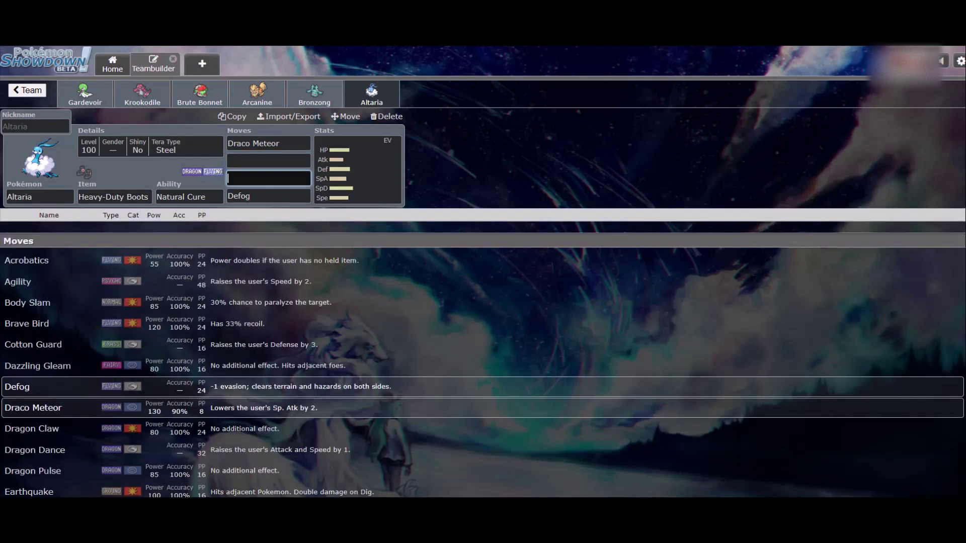
{"action": "type", "text": "ro"}
{"action": "key", "text": "Return"}
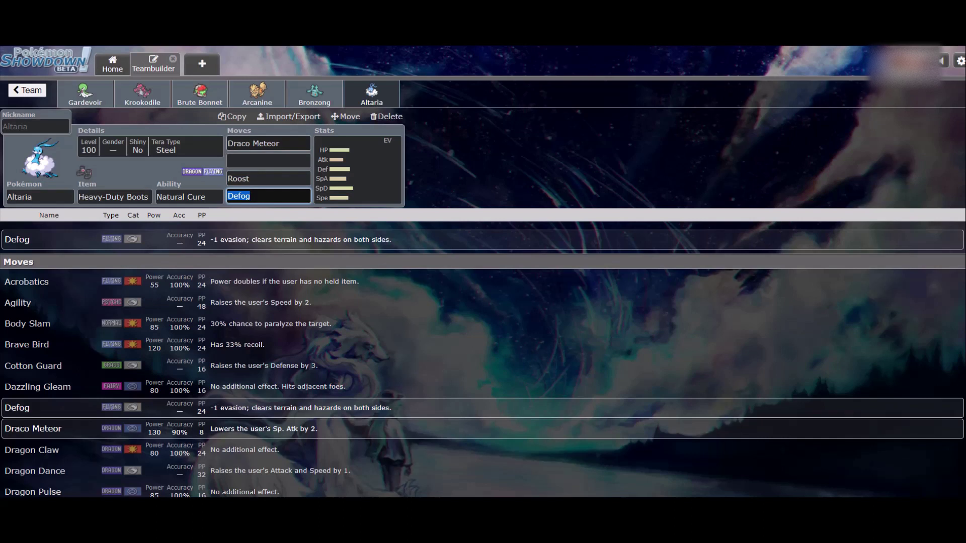
{"action": "left_click", "coordinate": [268, 160]}
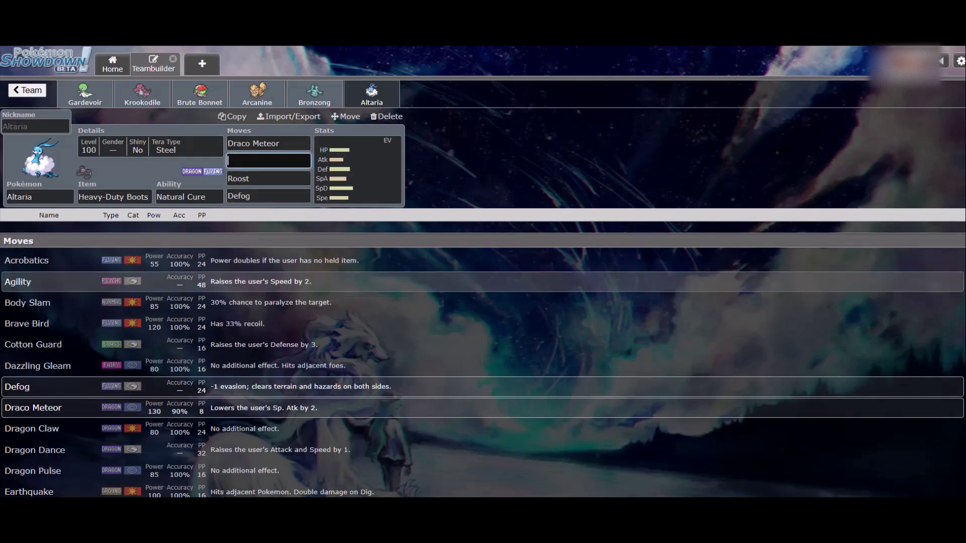
{"action": "key", "text": "Escape"}
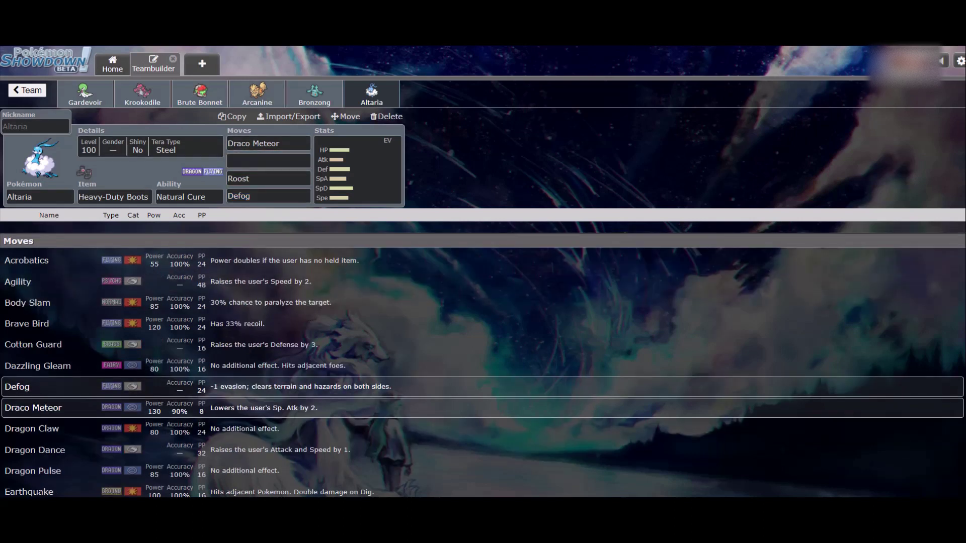
- Make Altaria shiny, and try the shiny option on Arcanine before restoring it to non-shiny
{"action": "left_click", "coordinate": [149, 146]}
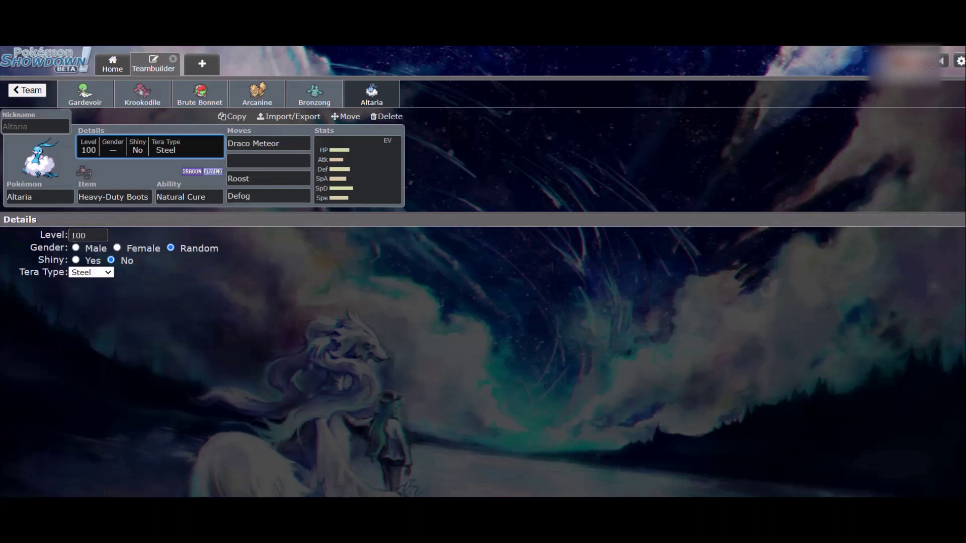
{"action": "left_click", "coordinate": [75, 259]}
{"action": "left_click", "coordinate": [257, 94]}
{"action": "left_click", "coordinate": [76, 260]}
{"action": "left_click", "coordinate": [110, 260]}
{"action": "left_click", "coordinate": [371, 93]}
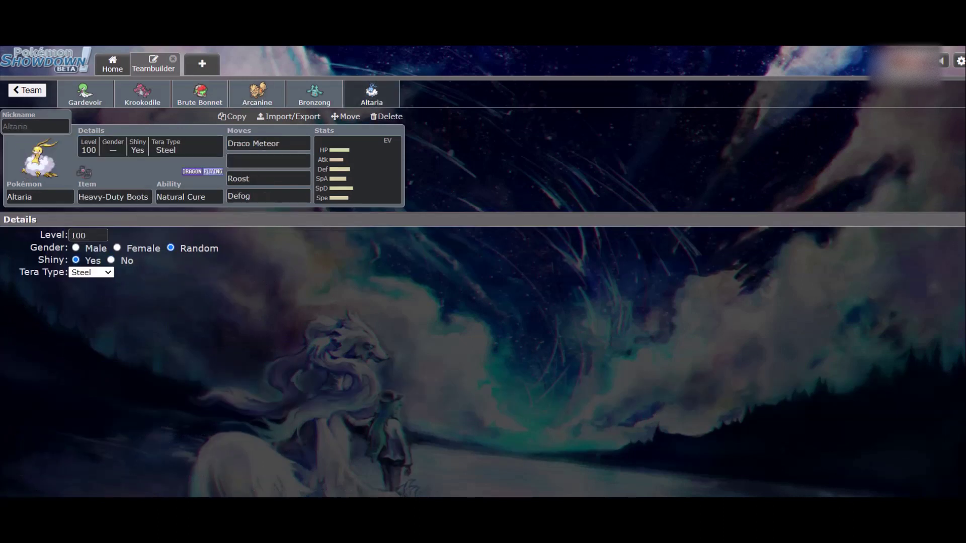
- Choose Earthquake as Altaria's second move
{"action": "left_click", "coordinate": [268, 160]}
{"action": "scroll", "coordinate": [483, 322], "scroll_direction": "down", "scroll_amount": 4}
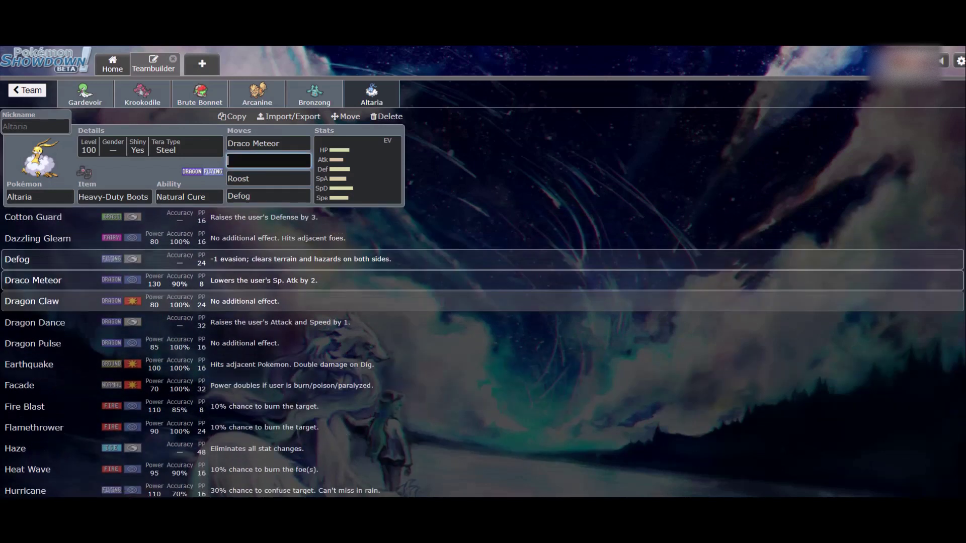
{"action": "scroll", "coordinate": [483, 387], "scroll_direction": "down", "scroll_amount": 2}
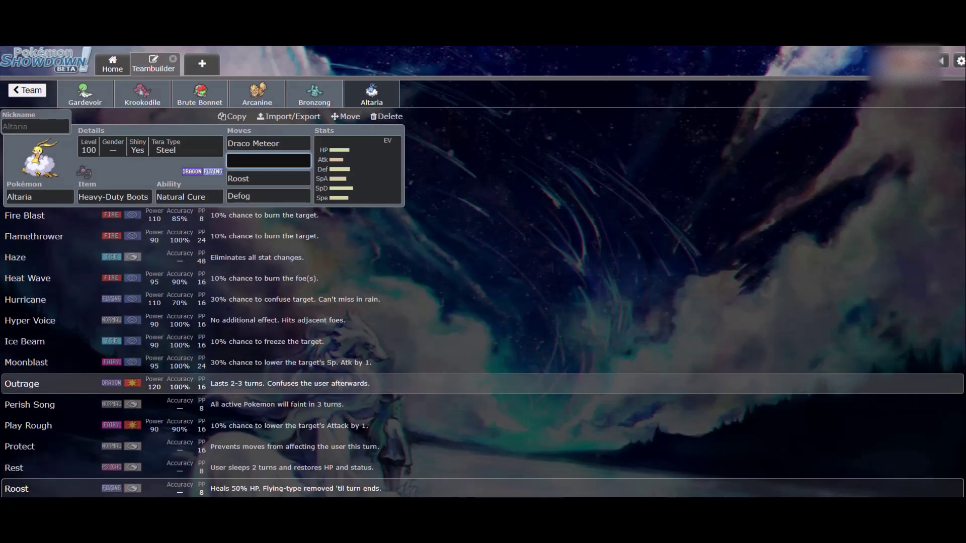
{"action": "scroll", "coordinate": [483, 402], "scroll_direction": "down", "scroll_amount": 1}
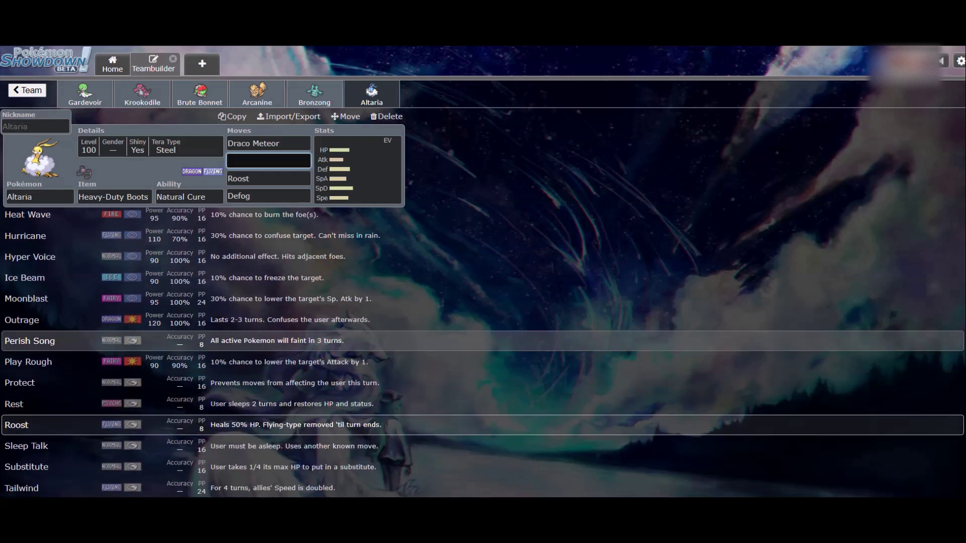
{"action": "scroll", "coordinate": [483, 428], "scroll_direction": "up", "scroll_amount": 6}
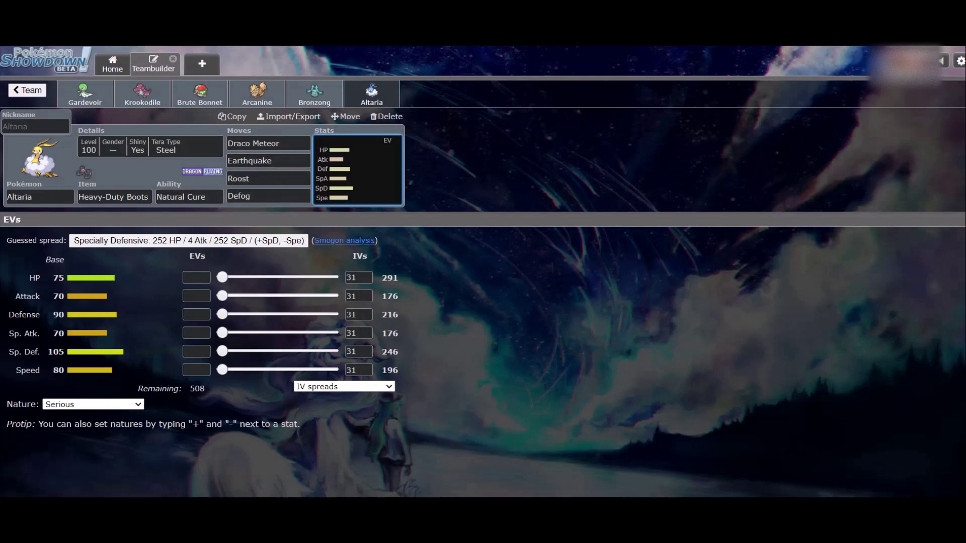
- Set Bronzong's first move to Gyro Ball
{"action": "left_click", "coordinate": [257, 94]}
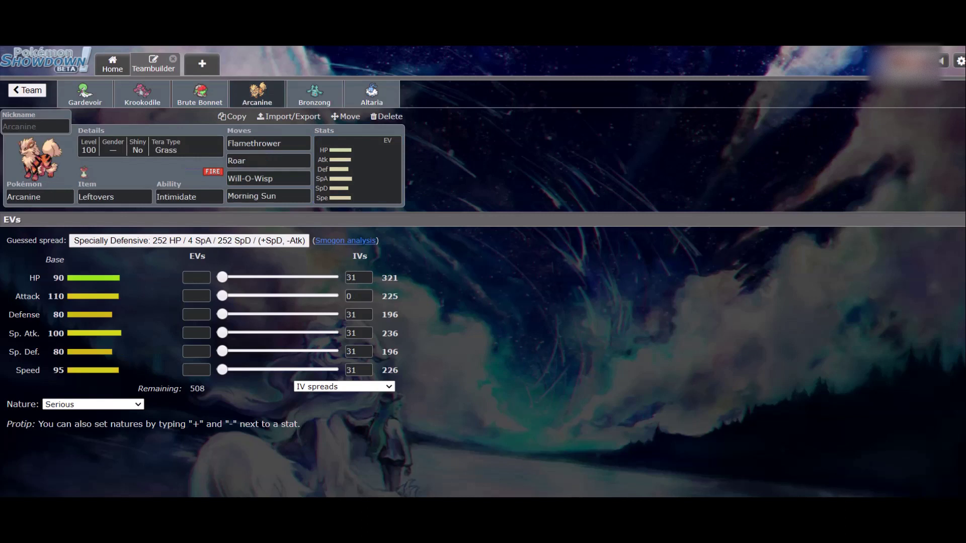
{"action": "left_click", "coordinate": [314, 95]}
{"action": "left_click", "coordinate": [371, 94]}
{"action": "left_click", "coordinate": [314, 94]}
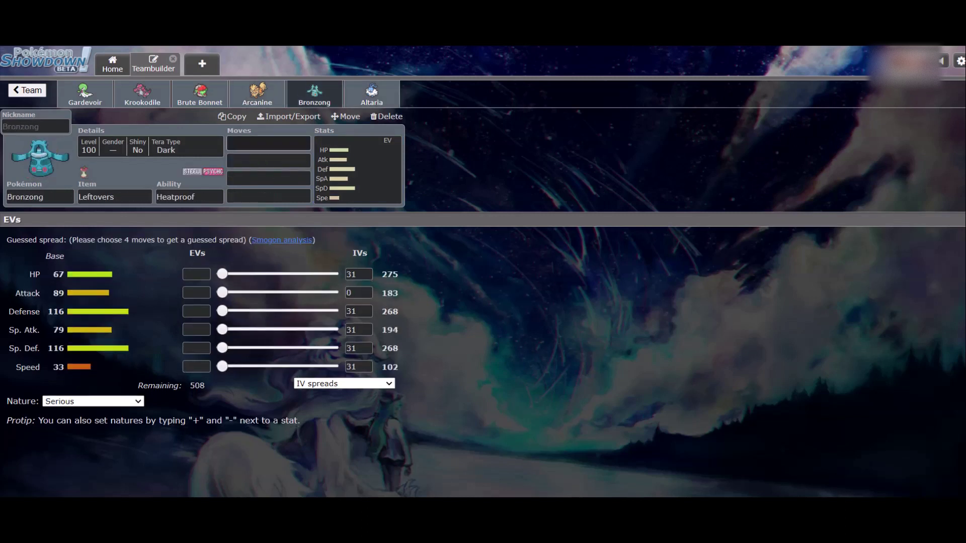
{"action": "left_click", "coordinate": [268, 143]}
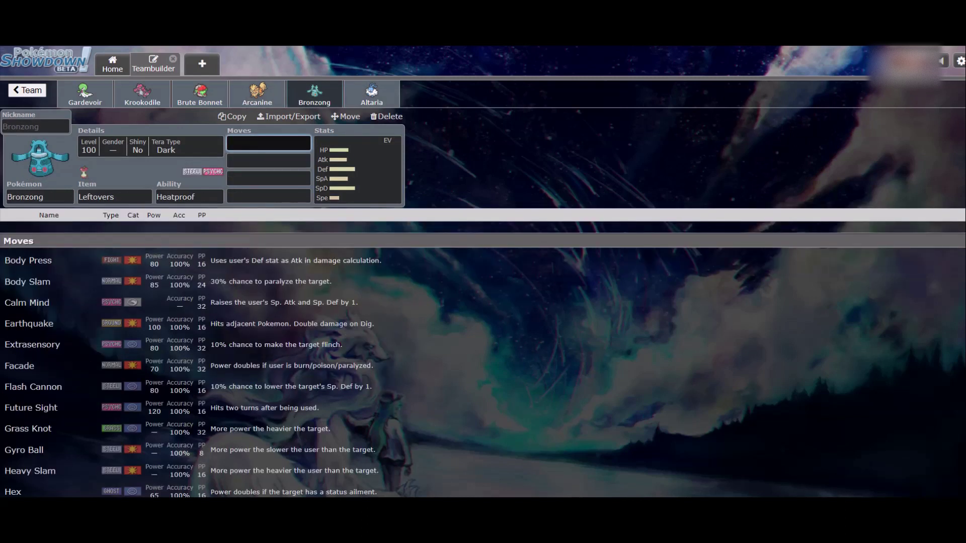
{"action": "type", "text": "gyro"}
{"action": "key", "text": "Return"}
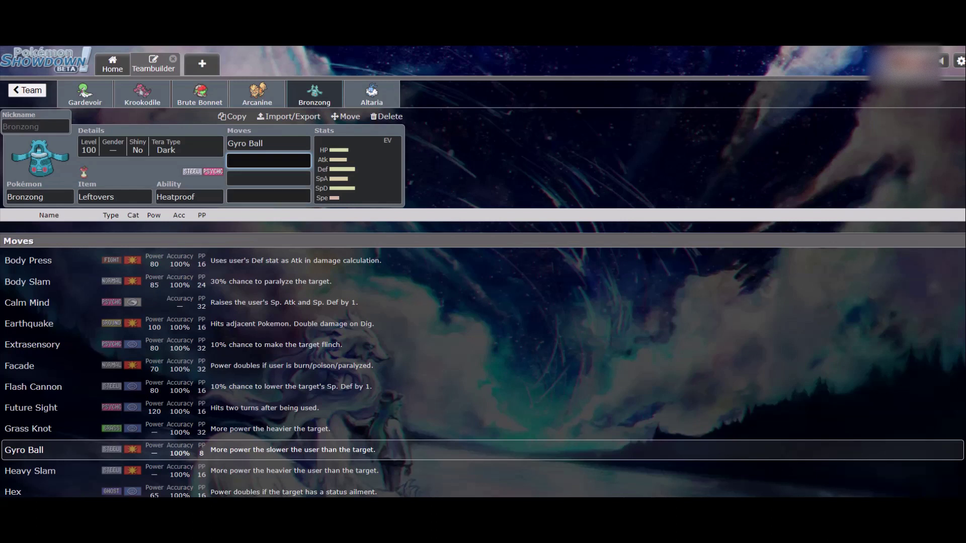
- Set Bronzong's fourth move to Stealth Rock
{"action": "left_click", "coordinate": [269, 196]}
{"action": "type", "text": "Stealth Rock"}
{"action": "key", "text": "Return"}
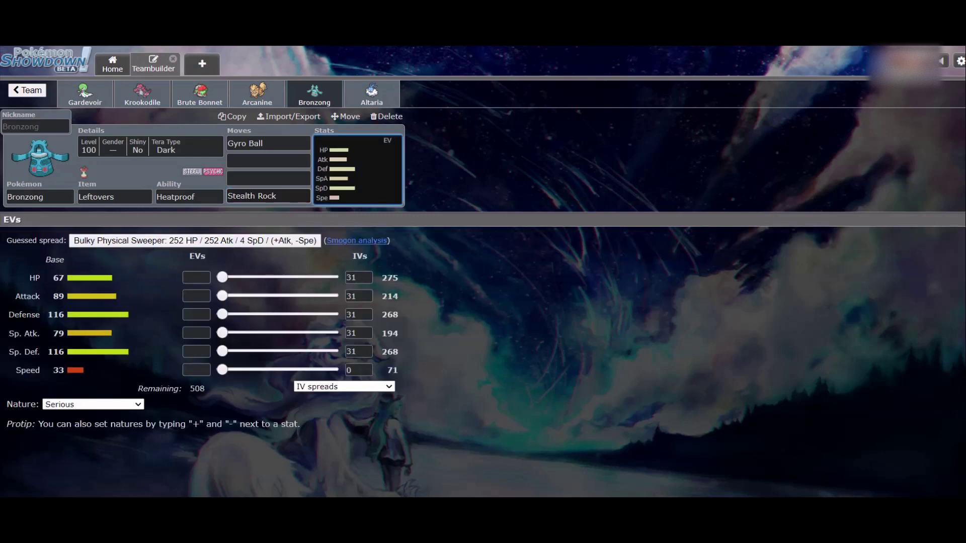
- Set Bronzong's second move to Body Press
{"action": "left_click", "coordinate": [268, 161]}
{"action": "scroll", "coordinate": [268, 382], "scroll_direction": "down", "scroll_amount": 3}
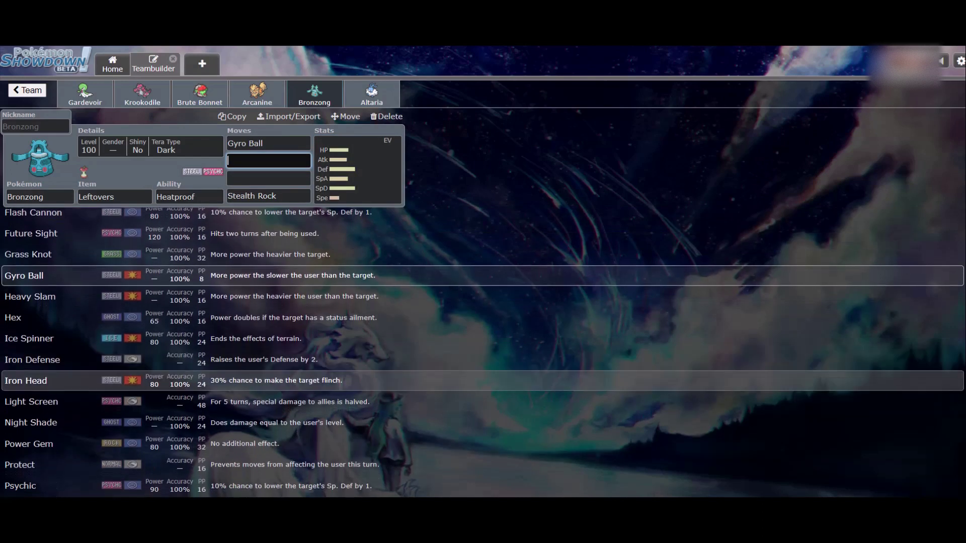
{"action": "scroll", "coordinate": [483, 352], "scroll_direction": "down", "scroll_amount": 6}
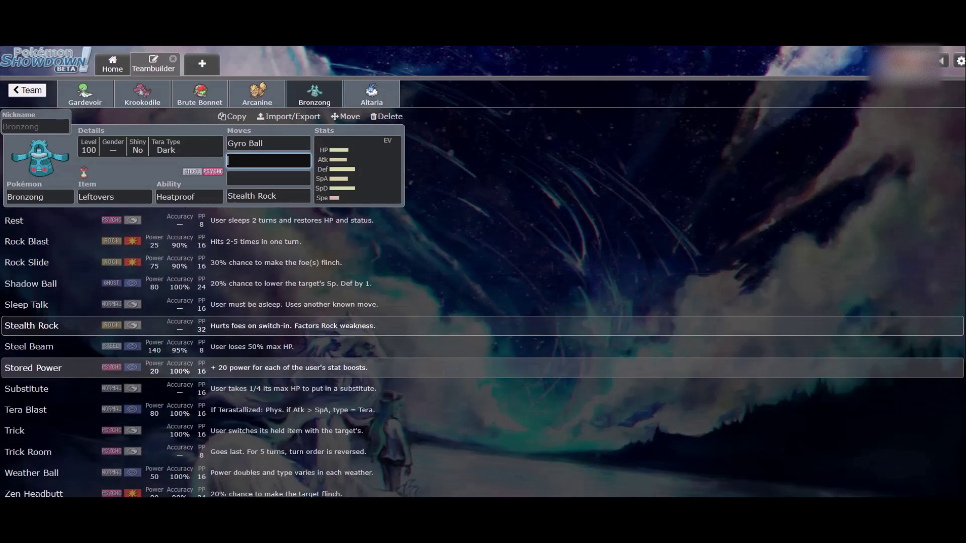
{"action": "scroll", "coordinate": [483, 352], "scroll_direction": "down", "scroll_amount": 3}
{"action": "scroll", "coordinate": [483, 352], "scroll_direction": "up", "scroll_amount": 1}
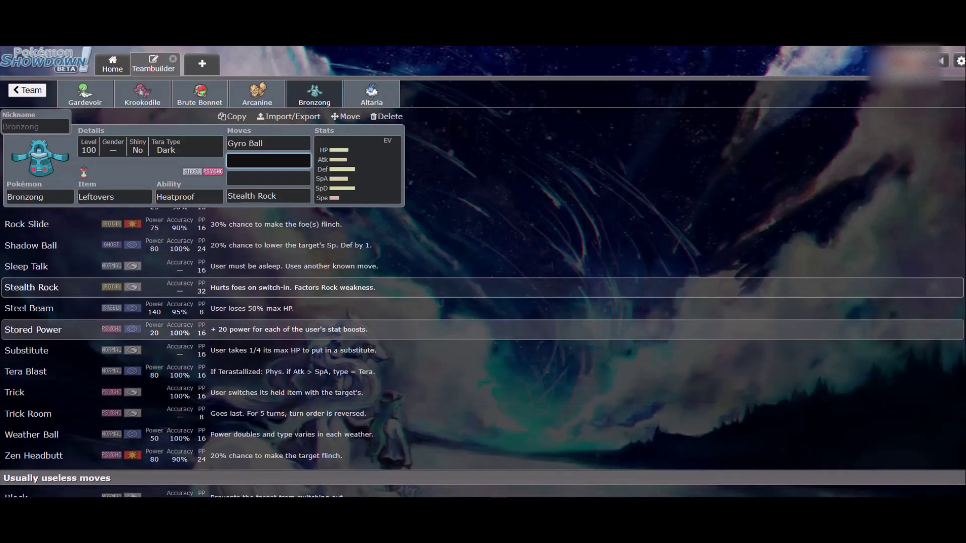
{"action": "scroll", "coordinate": [483, 352], "scroll_direction": "up", "scroll_amount": 3}
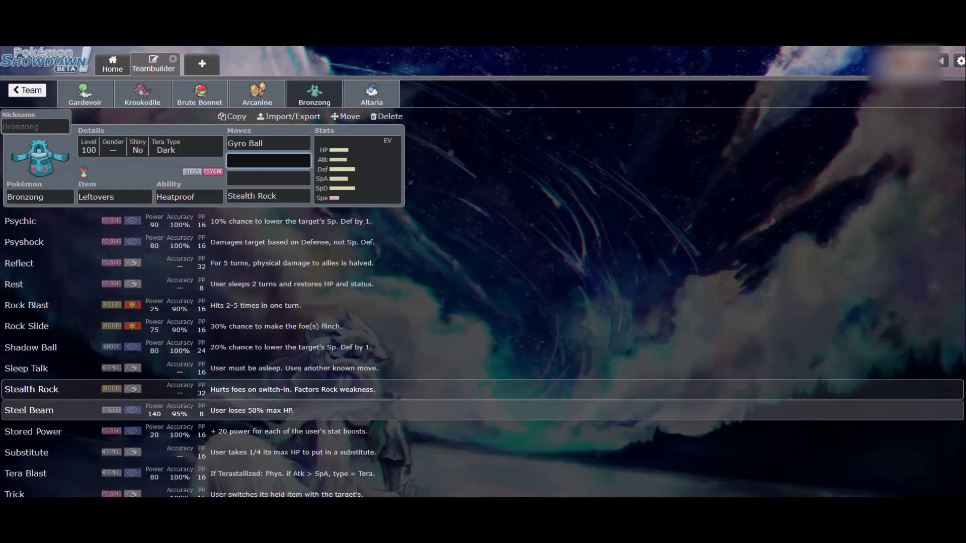
{"action": "left_click", "coordinate": [358, 170]}
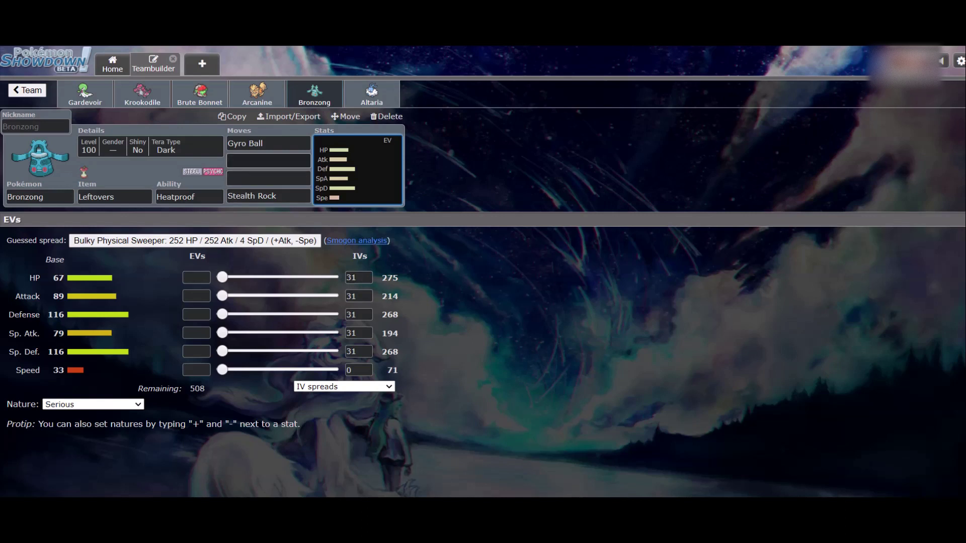
{"action": "left_click", "coordinate": [268, 160]}
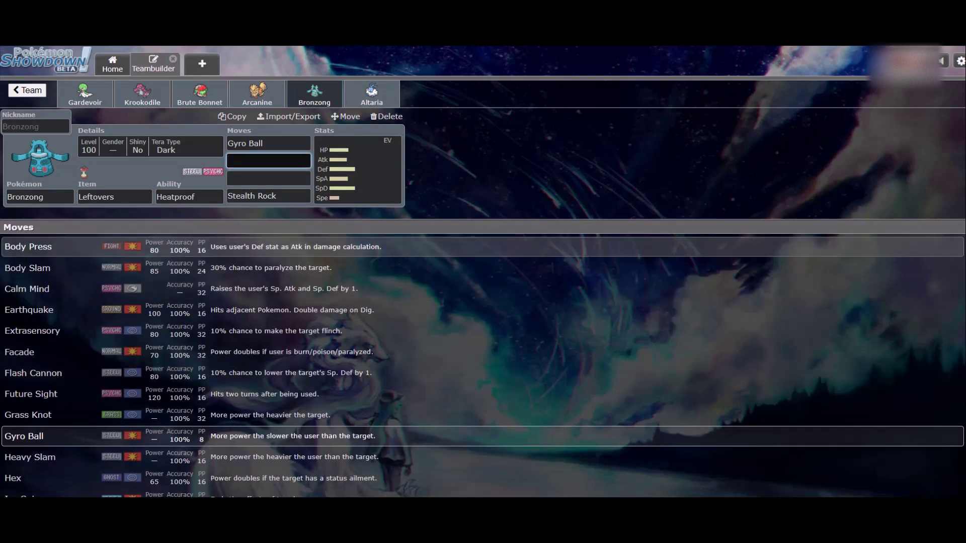
{"action": "left_click", "coordinate": [31, 260]}
- Look through Bronzong's available moves and set its third move to Protect
{"action": "scroll", "coordinate": [483, 352], "scroll_direction": "down", "scroll_amount": 2}
{"action": "scroll", "coordinate": [483, 352], "scroll_direction": "down", "scroll_amount": 2}
{"action": "scroll", "coordinate": [483, 352], "scroll_direction": "down", "scroll_amount": 1}
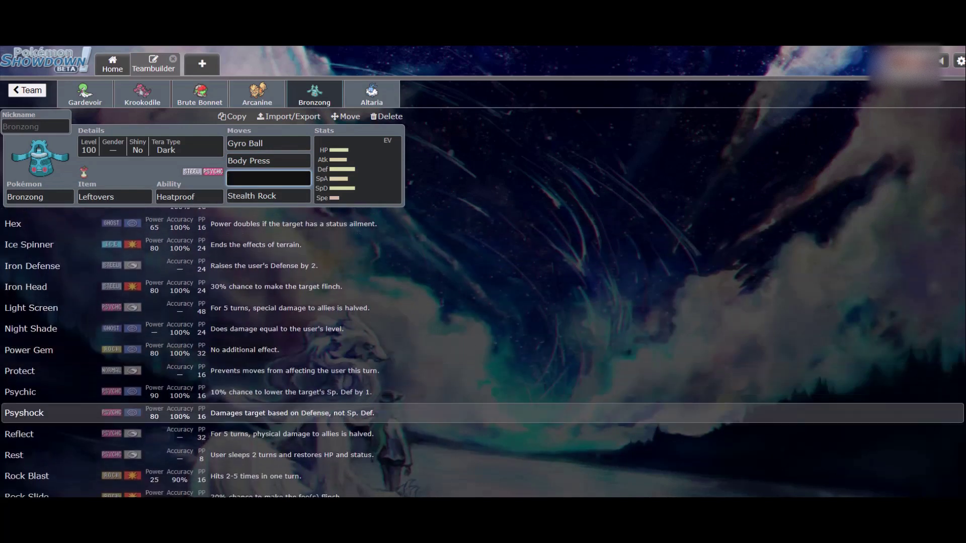
{"action": "key", "text": "Down"}
{"action": "key", "text": "Down"}
{"action": "key", "text": "Down"}
{"action": "key", "text": "Down"}
{"action": "key", "text": "Down"}
{"action": "key", "text": "Down"}
{"action": "key", "text": "Down"}
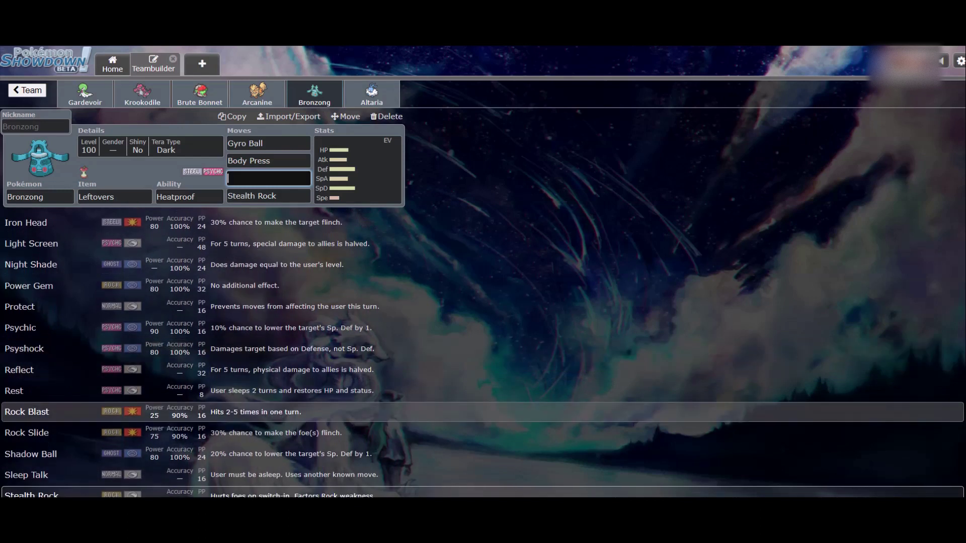
{"action": "key", "text": "Up"}
{"action": "key", "text": "Up"}
{"action": "key", "text": "Up"}
{"action": "key", "text": "Up"}
{"action": "key", "text": "Up"}
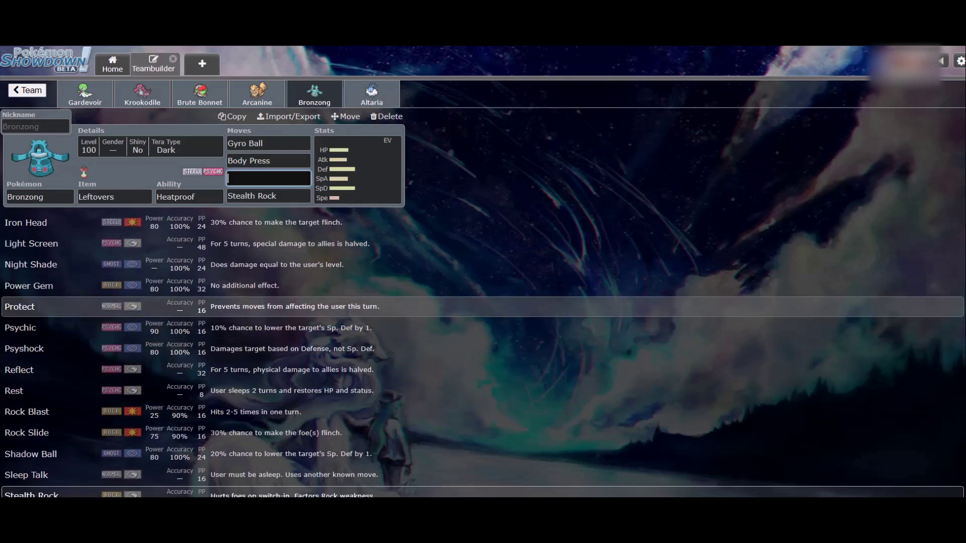
{"action": "scroll", "coordinate": [483, 307], "scroll_direction": "down", "scroll_amount": 5}
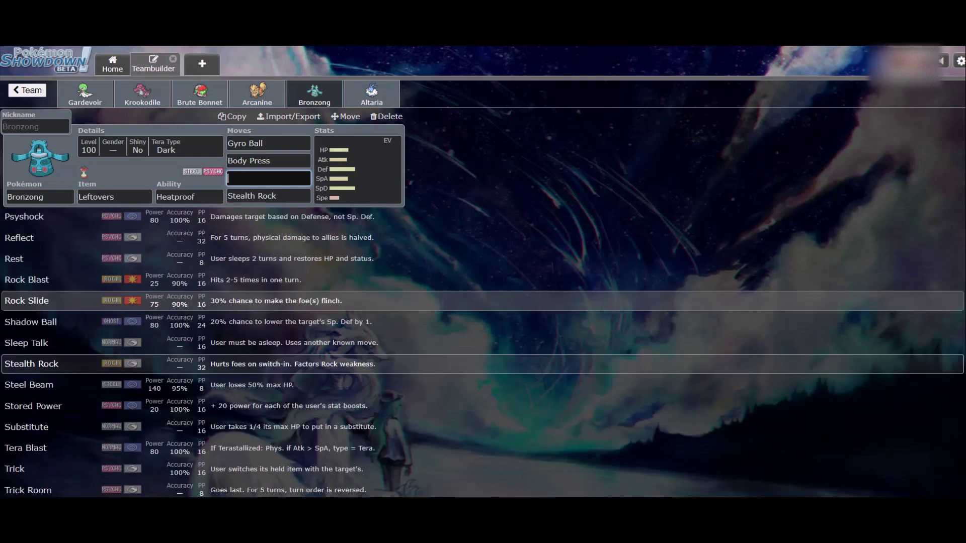
{"action": "scroll", "coordinate": [483, 307], "scroll_direction": "up", "scroll_amount": 8}
{"action": "key", "text": "Down"}
{"action": "key", "text": "Down"}
{"action": "key", "text": "Down"}
{"action": "key", "text": "Down"}
{"action": "key", "text": "Down"}
{"action": "key", "text": "Down"}
{"action": "key", "text": "Down"}
{"action": "key", "text": "Down"}
{"action": "key", "text": "Down"}
{"action": "key", "text": "Down"}
{"action": "key", "text": "Down"}
{"action": "key", "text": "Down"}
{"action": "key", "text": "Down"}
{"action": "key", "text": "Down"}
{"action": "key", "text": "Down"}
{"action": "key", "text": "Down"}
{"action": "key", "text": "Down"}
{"action": "key", "text": "Down"}
{"action": "key", "text": "Down"}
{"action": "key", "text": "Down"}
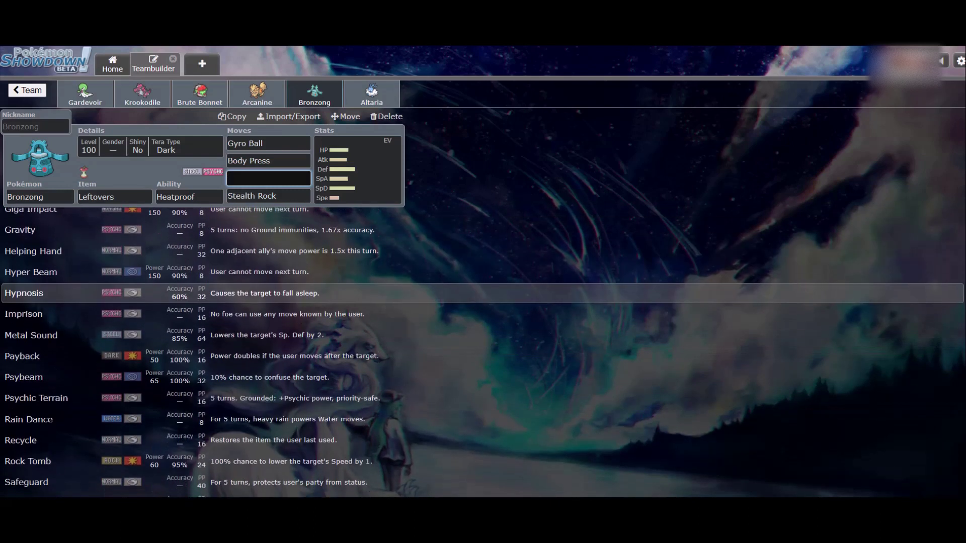
{"action": "key", "text": "Down"}
{"action": "key", "text": "Down"}
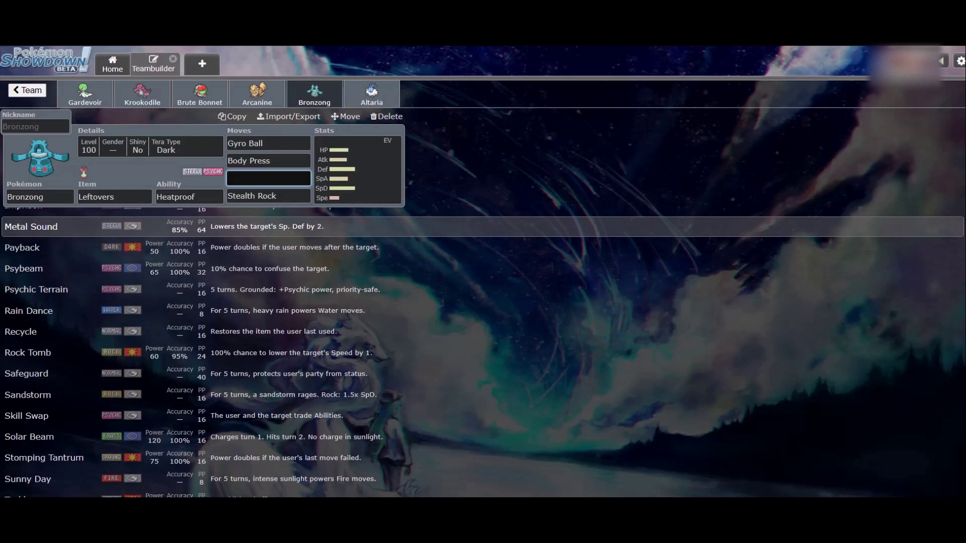
{"action": "key", "text": "Up"}
{"action": "key", "text": "Up"}
{"action": "key", "text": "Up"}
{"action": "key", "text": "Up"}
{"action": "key", "text": "Up"}
{"action": "key", "text": "Up"}
{"action": "key", "text": "Up"}
{"action": "key", "text": "Up"}
{"action": "key", "text": "Up"}
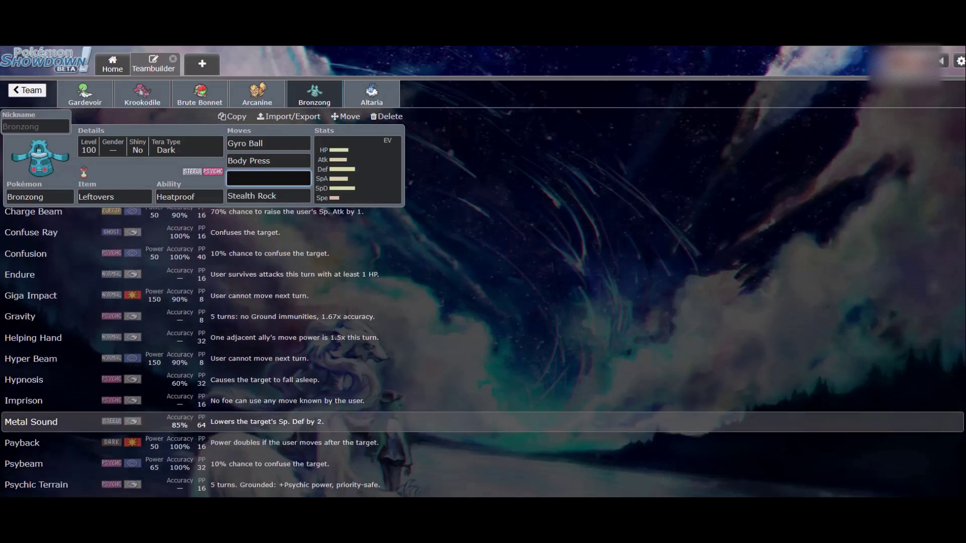
{"action": "key", "text": "Up"}
{"action": "key", "text": "Up"}
{"action": "key", "text": "Up"}
{"action": "key", "text": "Up"}
{"action": "key", "text": "Up"}
{"action": "key", "text": "Up"}
{"action": "key", "text": "Up"}
{"action": "key", "text": "Up"}
{"action": "key", "text": "Up"}
{"action": "key", "text": "Up"}
{"action": "key", "text": "Up"}
{"action": "key", "text": "Up"}
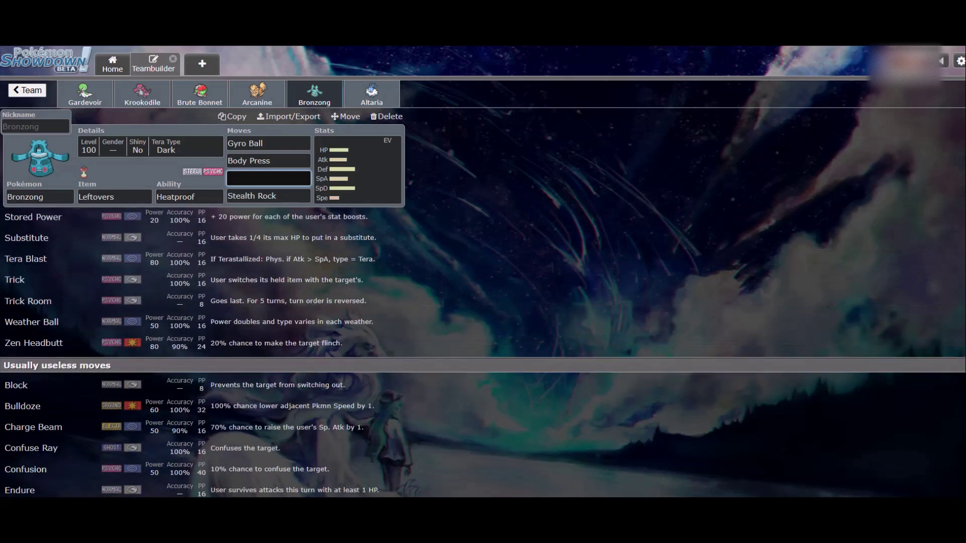
{"action": "key", "text": "Up"}
{"action": "key", "text": "Up"}
{"action": "key", "text": "Up"}
{"action": "key", "text": "Up"}
{"action": "key", "text": "Up"}
{"action": "key", "text": "Up"}
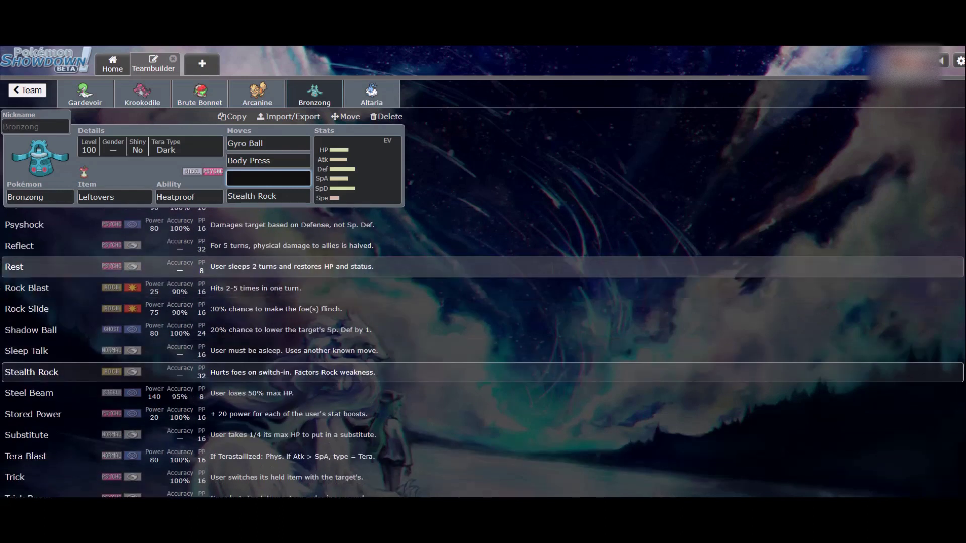
{"action": "key", "text": "Up"}
{"action": "key", "text": "Up"}
{"action": "key", "text": "Up"}
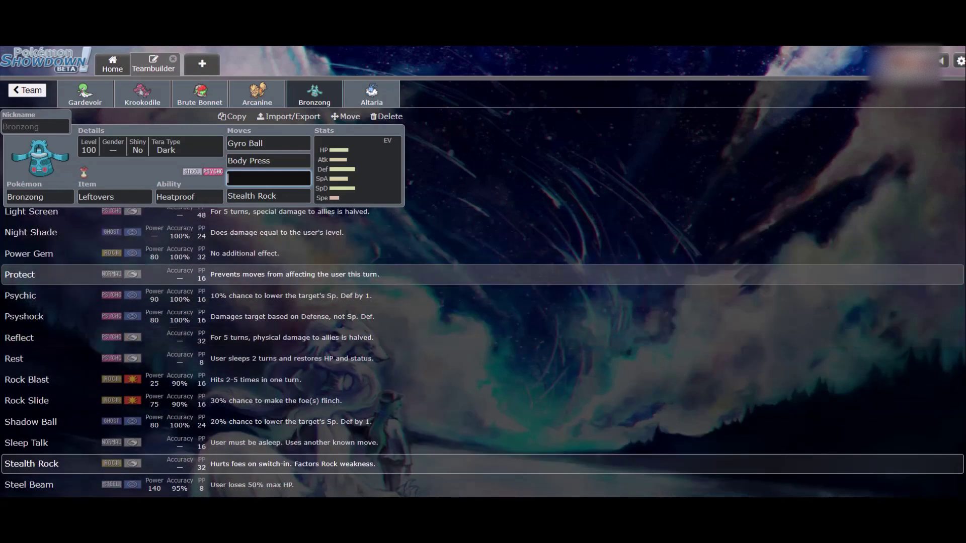
{"action": "key", "text": "Return"}
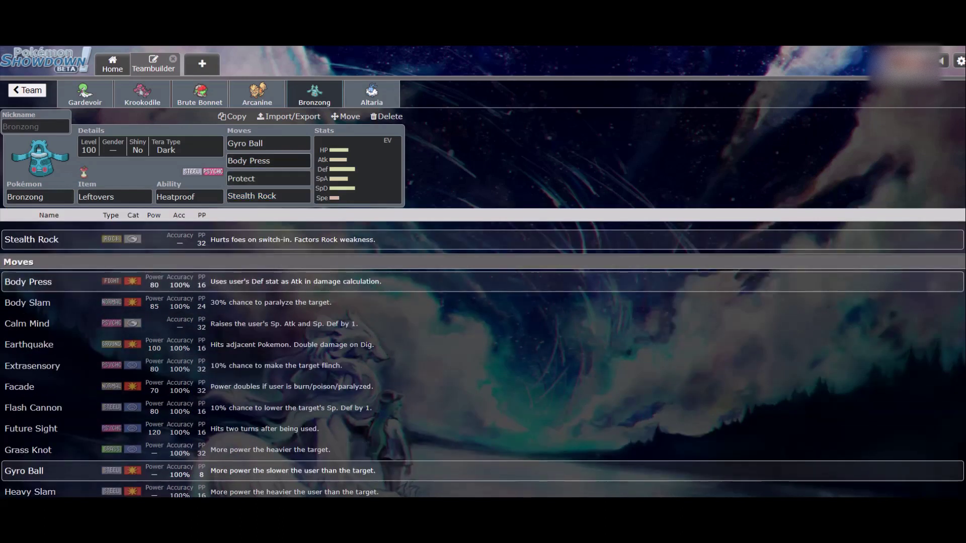
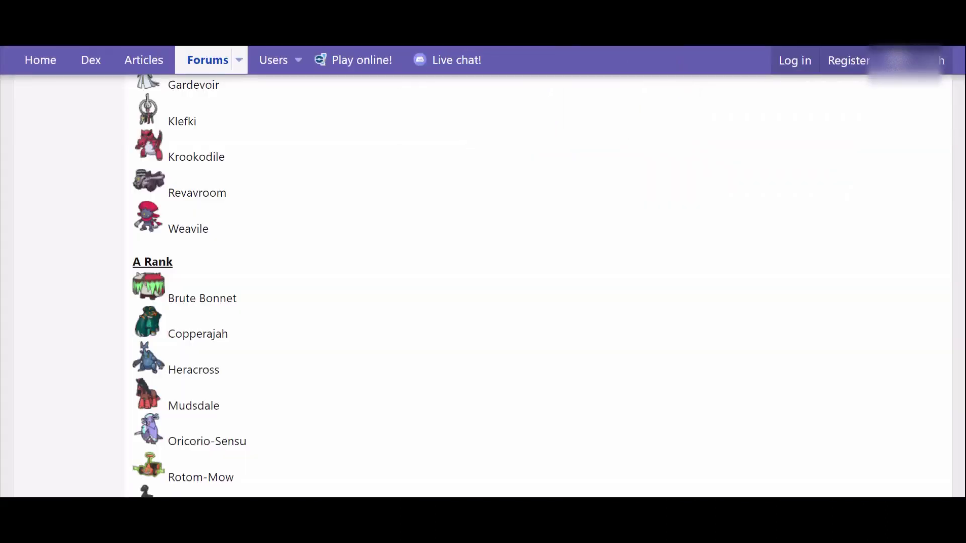
- Switch to the forum's Pokémon ranking list and examine the S, A+ and A ranks
{"action": "scroll", "coordinate": [483, 287], "scroll_direction": "up", "scroll_amount": 3}
{"action": "scroll", "coordinate": [483, 287], "scroll_direction": "down", "scroll_amount": 1}
{"action": "scroll", "coordinate": [483, 287], "scroll_direction": "up", "scroll_amount": 1}
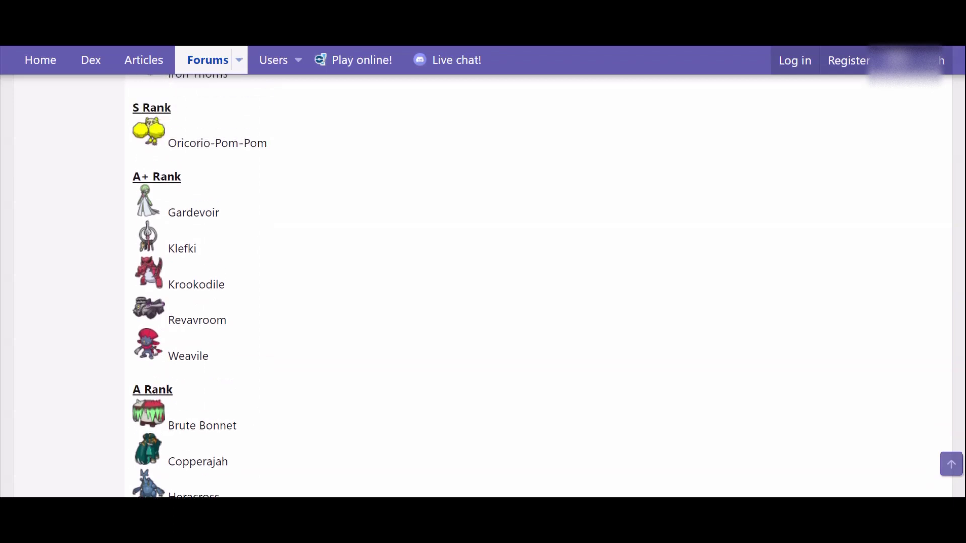
{"action": "scroll", "coordinate": [483, 287], "scroll_direction": "down", "scroll_amount": 2}
{"action": "scroll", "coordinate": [483, 287], "scroll_direction": "up", "scroll_amount": 2}
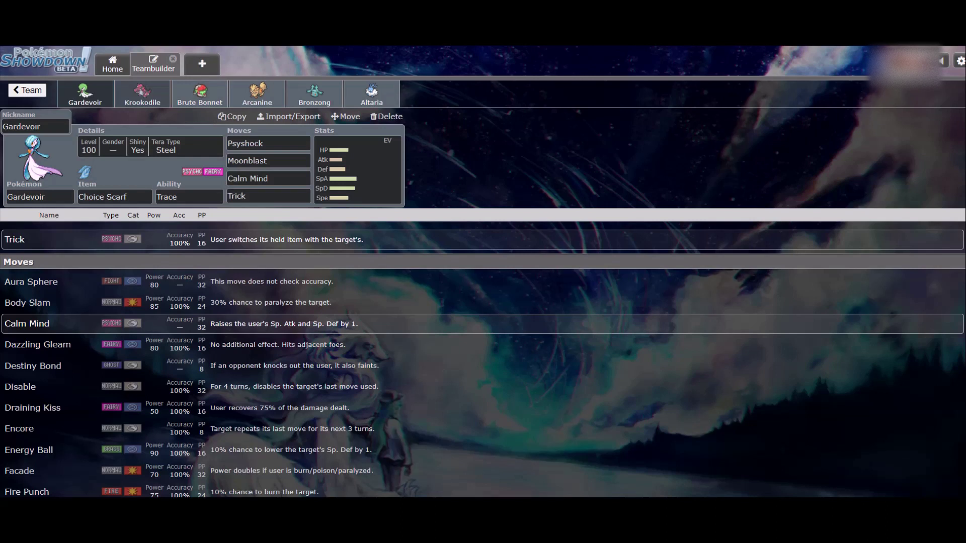
- Switch back to the Showdown teambuilder and review the Krookodile and Gardevoir sets
{"action": "left_click", "coordinate": [142, 94]}
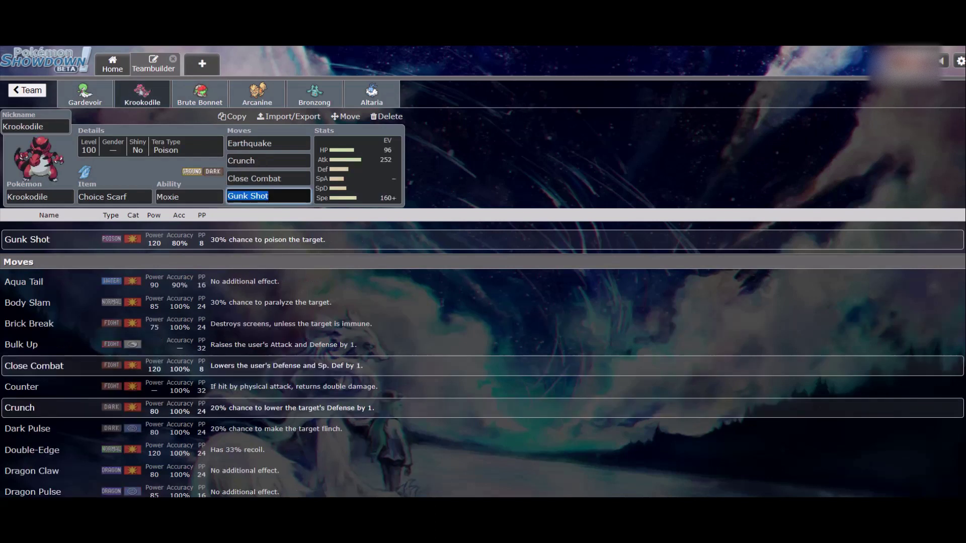
{"action": "left_click", "coordinate": [85, 93]}
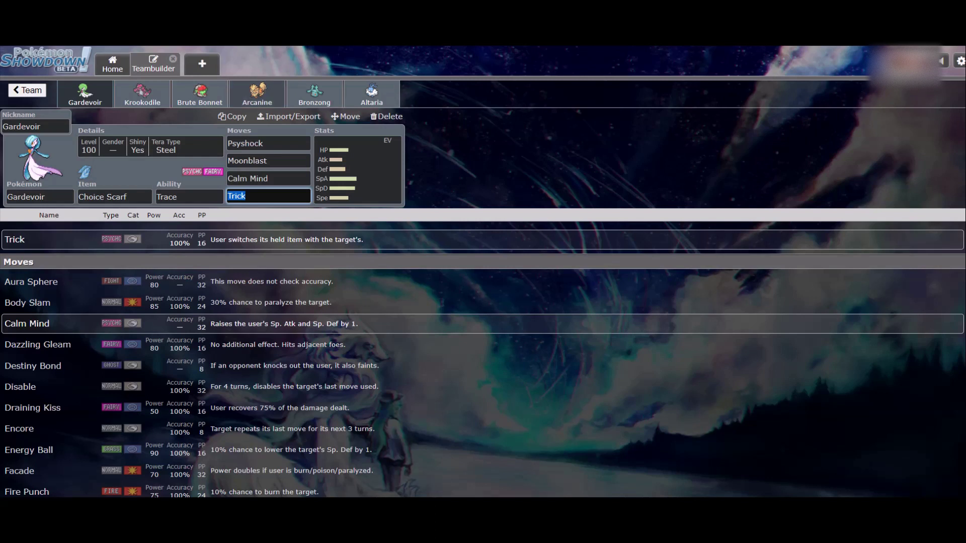
{"action": "left_click", "coordinate": [257, 93]}
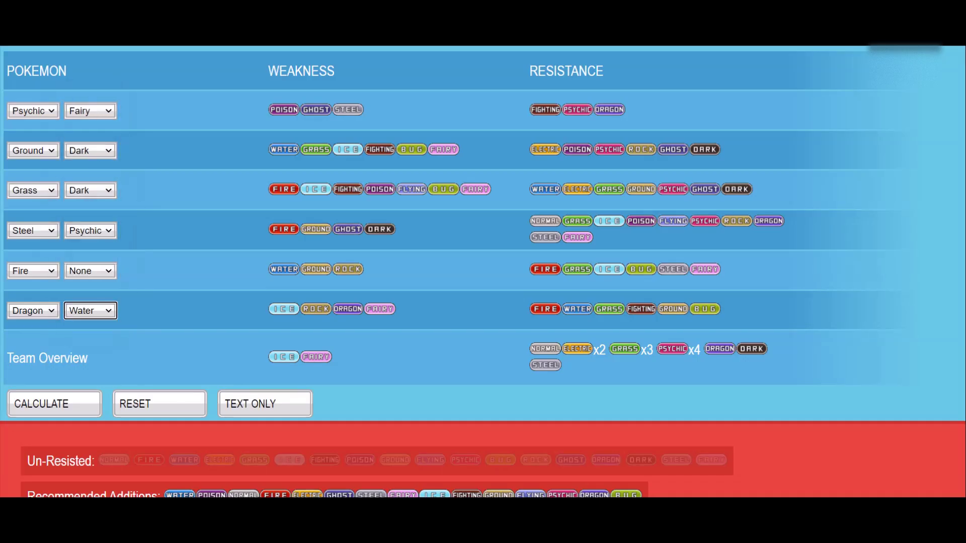
- Switch to the type calculator, calculate team matchups with Dragon/Water as the last member's typing, and change that member's secondary type
{"action": "left_click", "coordinate": [54, 404]}
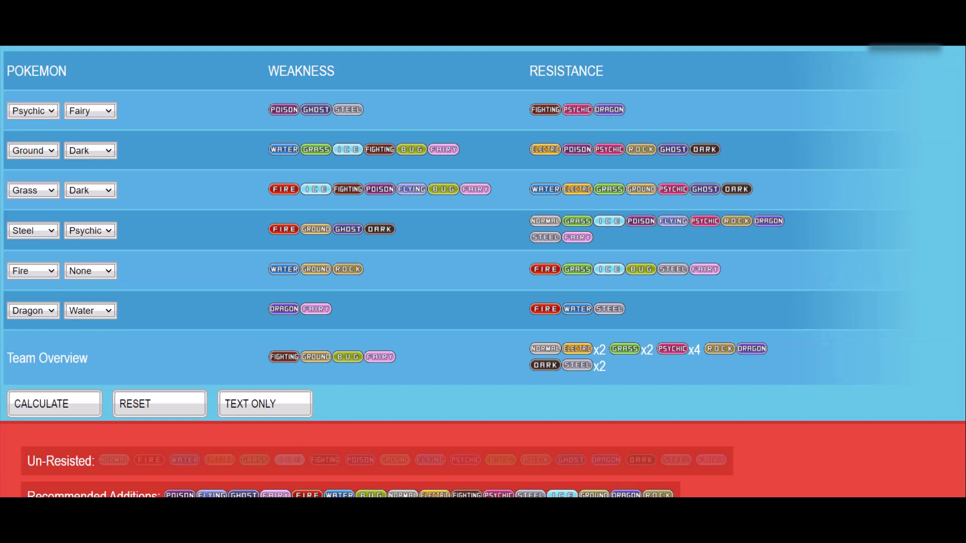
{"action": "left_click", "coordinate": [90, 310]}
{"action": "left_click", "coordinate": [90, 203]}
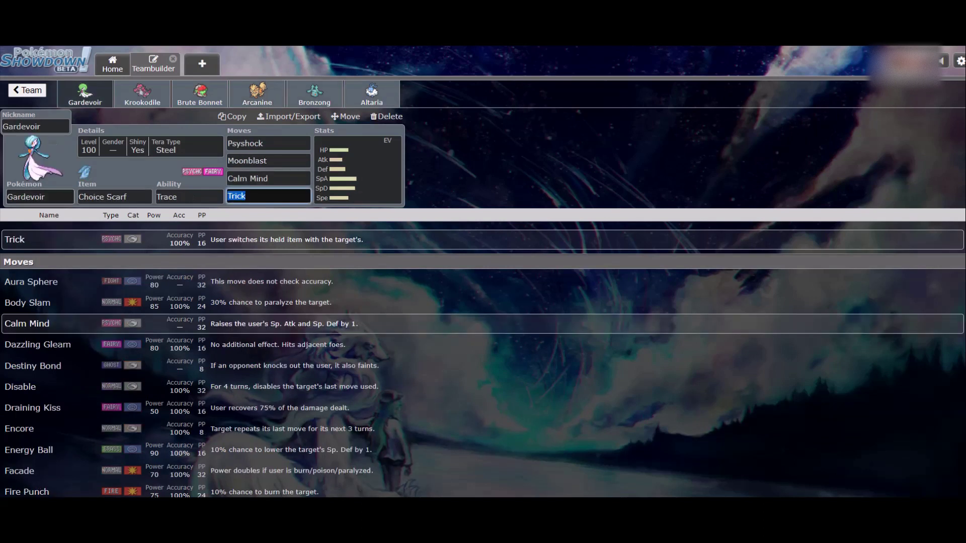
{"action": "left_click", "coordinate": [257, 94]}
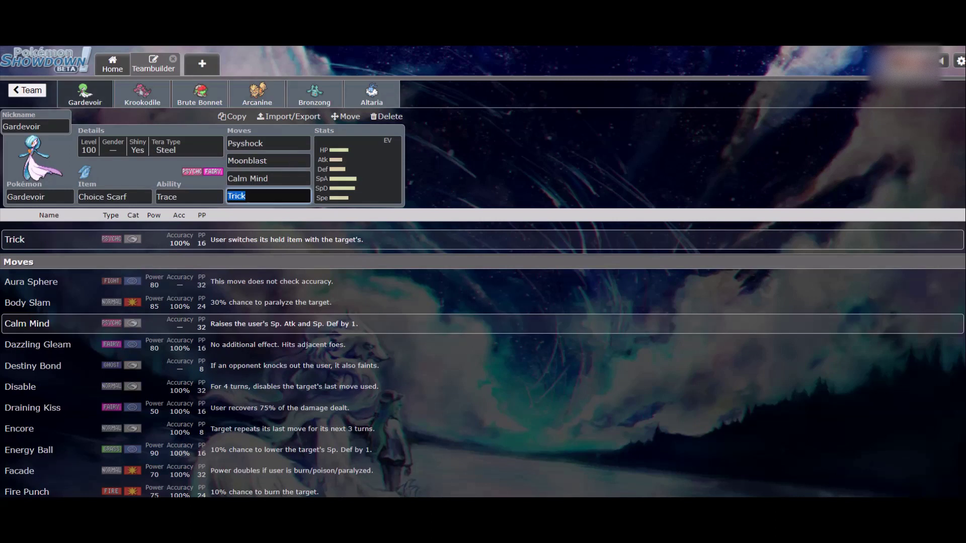
{"action": "left_click", "coordinate": [142, 94]}
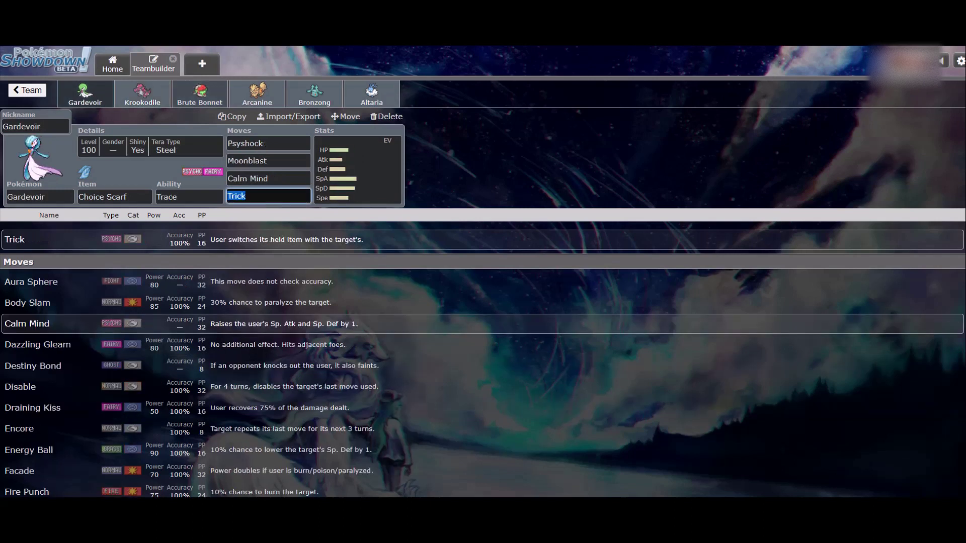
- Review the EV pages of Gardevoir and Arcanine, Bronzong's ability options, and Altaria's set
{"action": "key", "text": "Tab"}
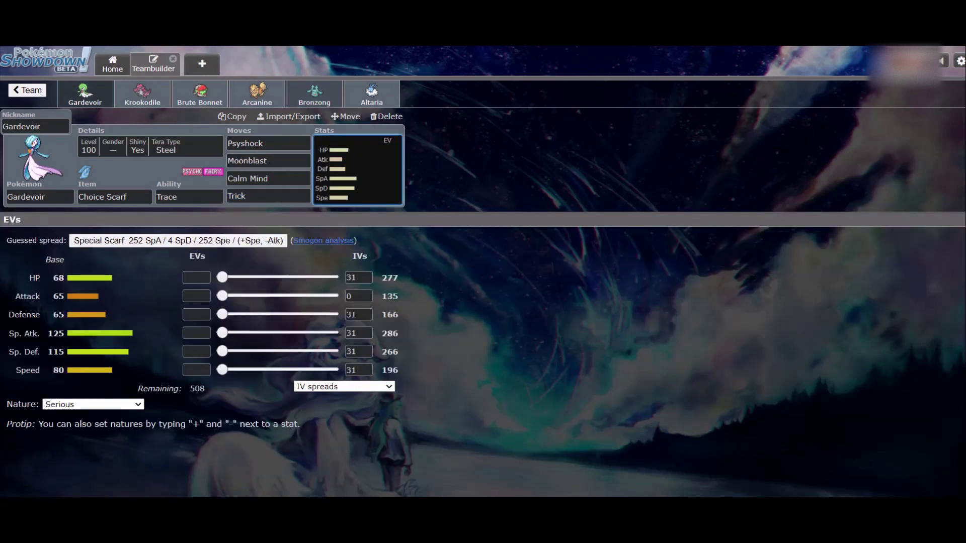
{"action": "left_click", "coordinate": [257, 94]}
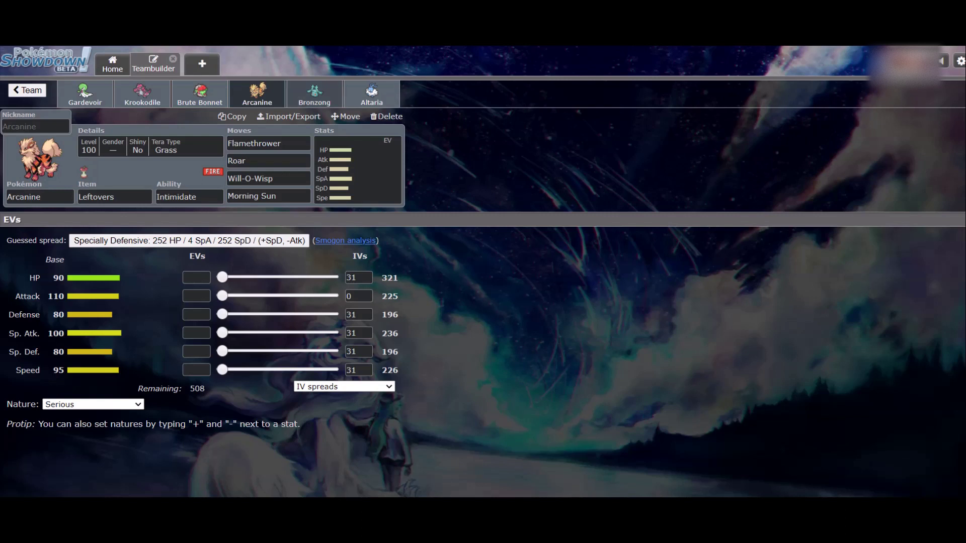
{"action": "left_click", "coordinate": [314, 94]}
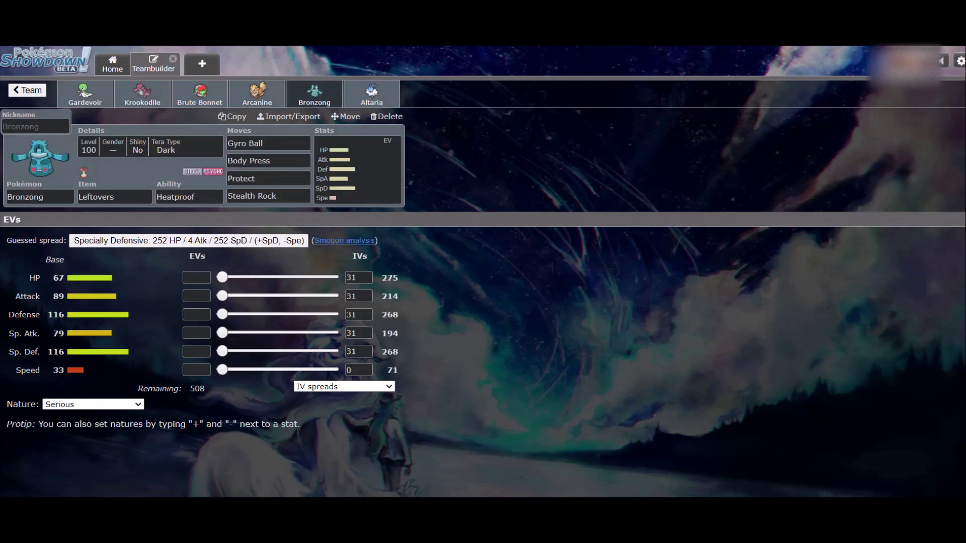
{"action": "left_click", "coordinate": [194, 197]}
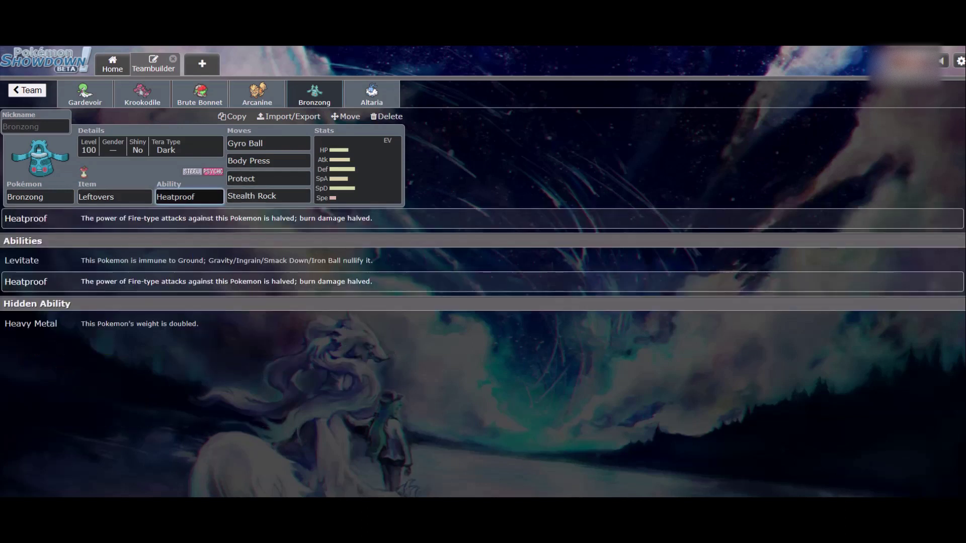
{"action": "left_click_drag", "start_coordinate": [40, 156], "coordinate": [201, 65]}
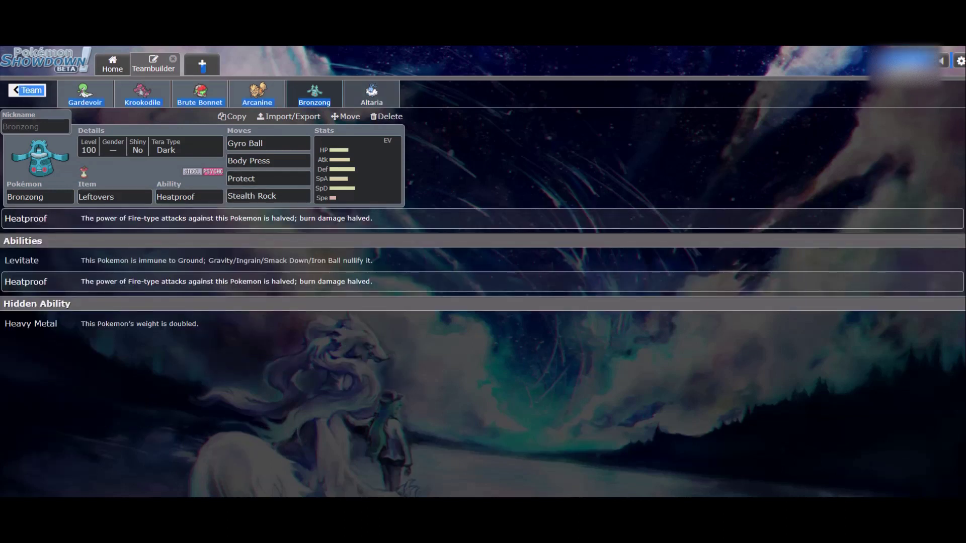
{"action": "left_click", "coordinate": [372, 94]}
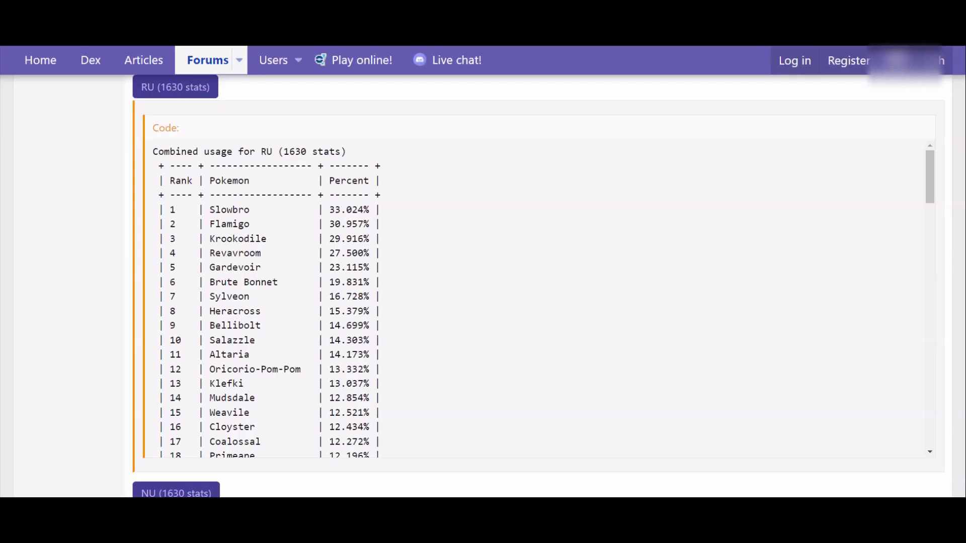
- In the Smogon forum thread, collapse the RU usage list and read through the tier changes and replies below it
{"action": "left_click", "coordinate": [175, 87]}
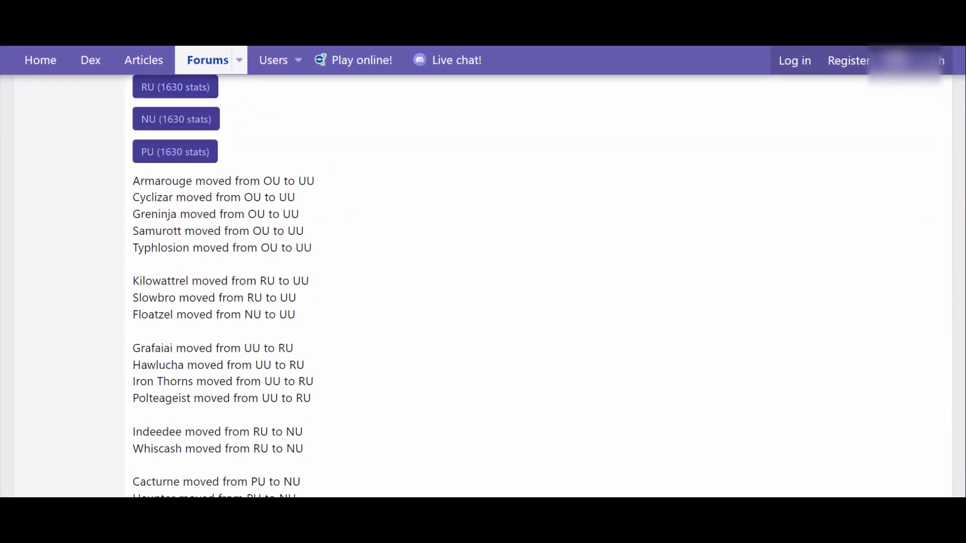
{"action": "scroll", "coordinate": [175, 87], "scroll_direction": "down", "scroll_amount": 10}
{"action": "scroll", "coordinate": [483, 282], "scroll_direction": "down", "scroll_amount": 15}
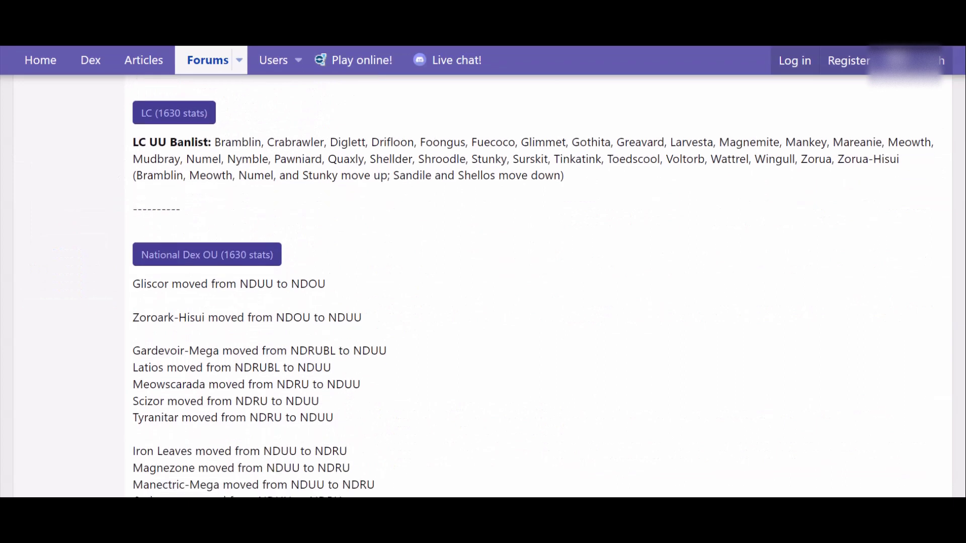
{"action": "scroll", "coordinate": [483, 286], "scroll_direction": "down", "scroll_amount": 15}
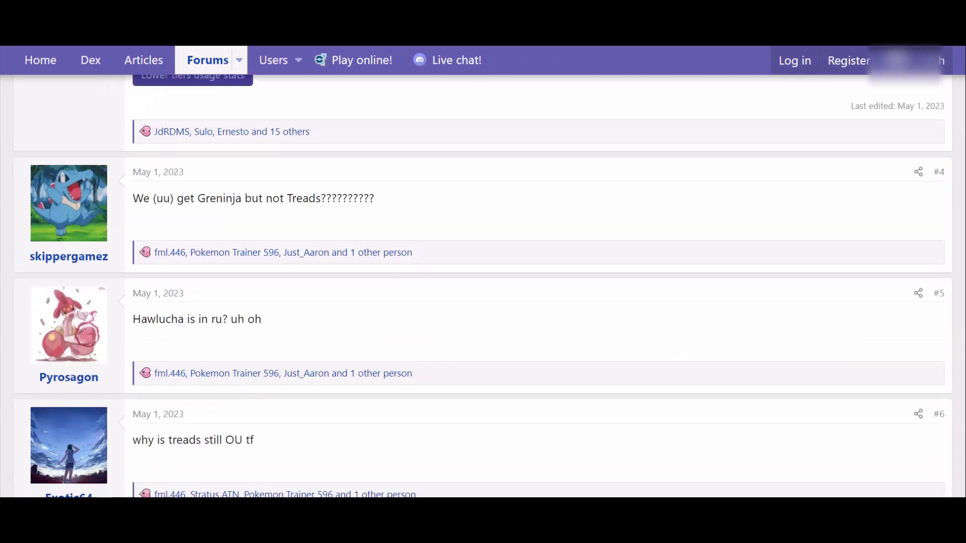
{"action": "scroll", "coordinate": [193, 245], "scroll_direction": "up", "scroll_amount": 2}
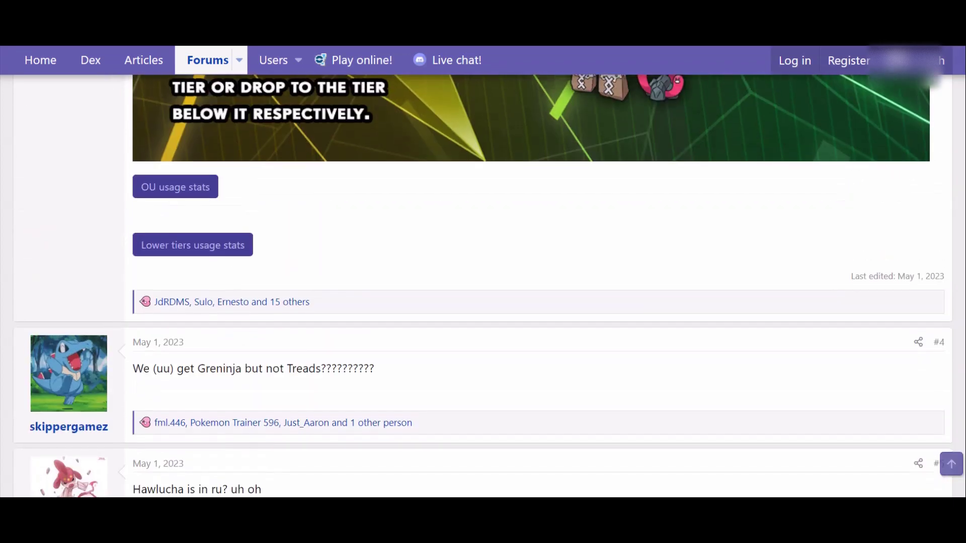
- Expand the lower tiers usage stats, examine the April rankings for each tier, and collapse them again
{"action": "left_click", "coordinate": [193, 245]}
{"action": "scroll", "coordinate": [193, 245], "scroll_direction": "down", "scroll_amount": 4}
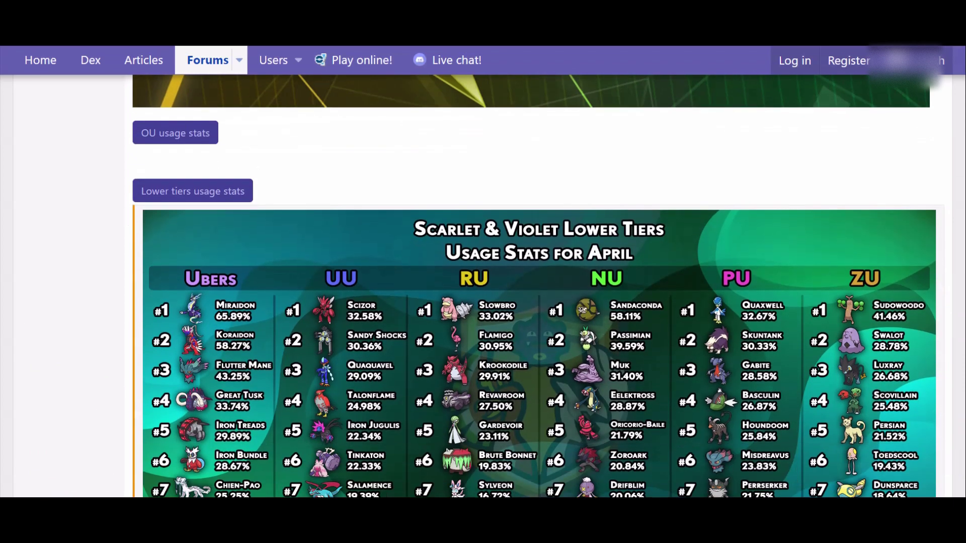
{"action": "scroll", "coordinate": [538, 281], "scroll_direction": "down", "scroll_amount": 2}
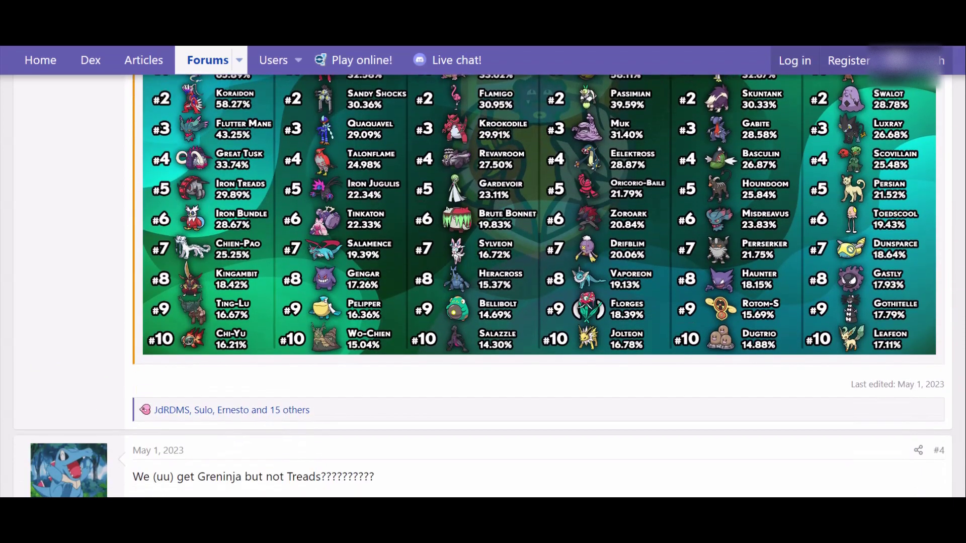
{"action": "scroll", "coordinate": [537, 281], "scroll_direction": "up", "scroll_amount": 1}
{"action": "scroll", "coordinate": [538, 281], "scroll_direction": "up", "scroll_amount": 2}
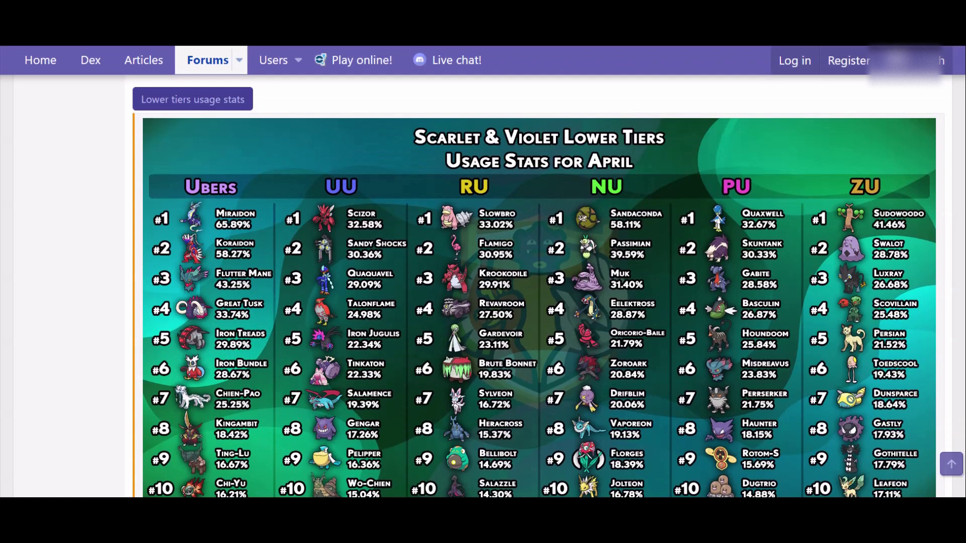
{"action": "left_click", "coordinate": [192, 99]}
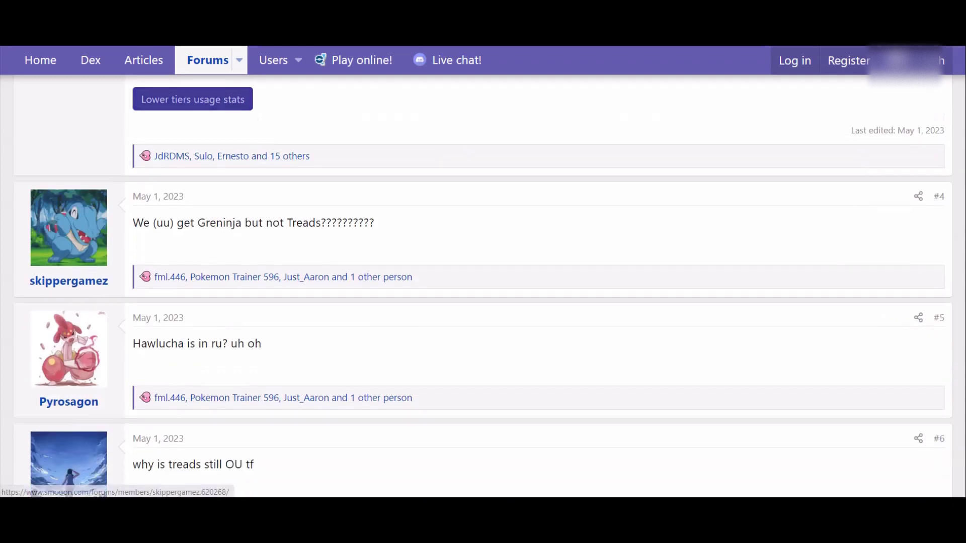
- Examine the tier shift graphic above the OU and lower tiers usage stats
{"action": "scroll", "coordinate": [483, 286], "scroll_direction": "up", "scroll_amount": 3}
{"action": "scroll", "coordinate": [483, 285], "scroll_direction": "down", "scroll_amount": 2}
{"action": "scroll", "coordinate": [483, 282], "scroll_direction": "up", "scroll_amount": 15}
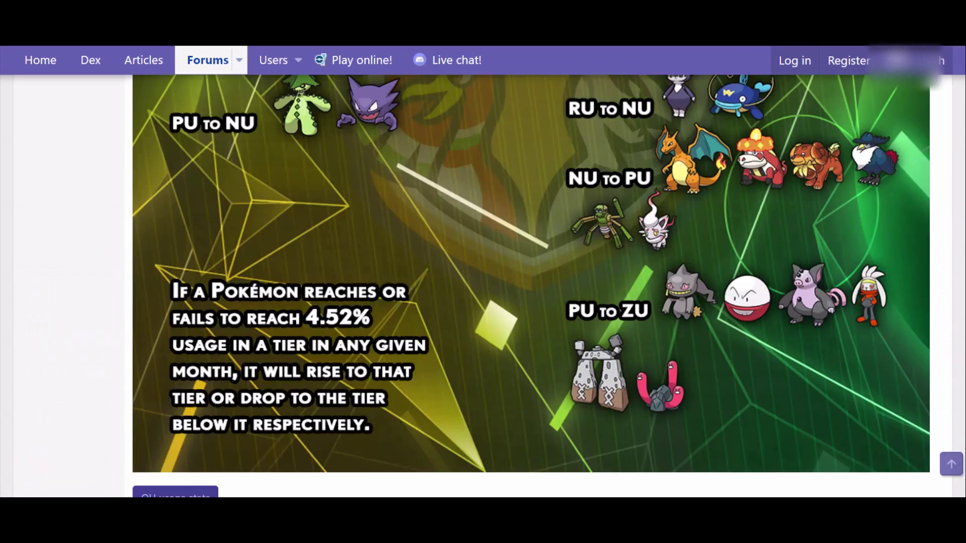
{"action": "scroll", "coordinate": [483, 285], "scroll_direction": "up", "scroll_amount": 4}
{"action": "scroll", "coordinate": [483, 285], "scroll_direction": "down", "scroll_amount": 1}
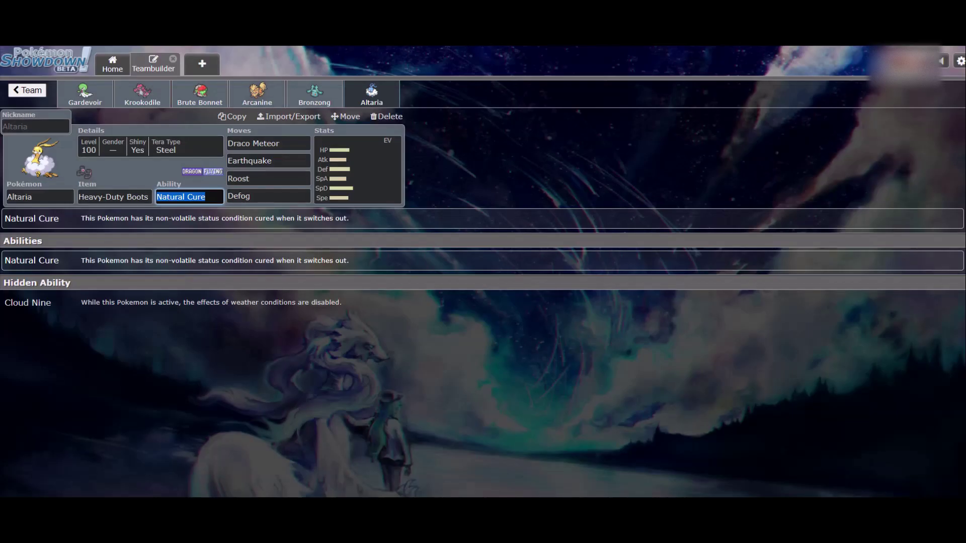
- Back in the Pokémon Showdown teambuilder, check the Krookodile and Altaria sets, and read the A+ and A ranks in the forum rankings
{"action": "left_click", "coordinate": [142, 94]}
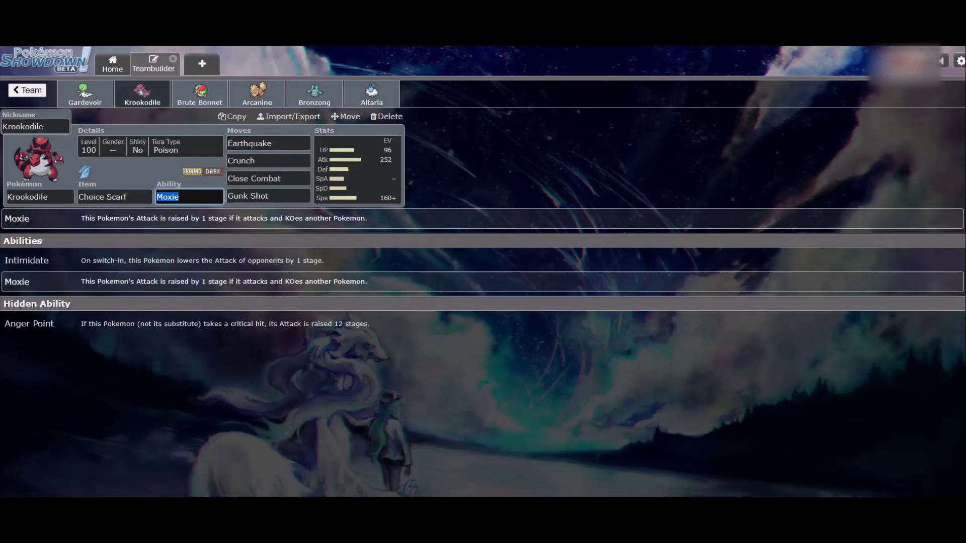
{"action": "left_click", "coordinate": [371, 95]}
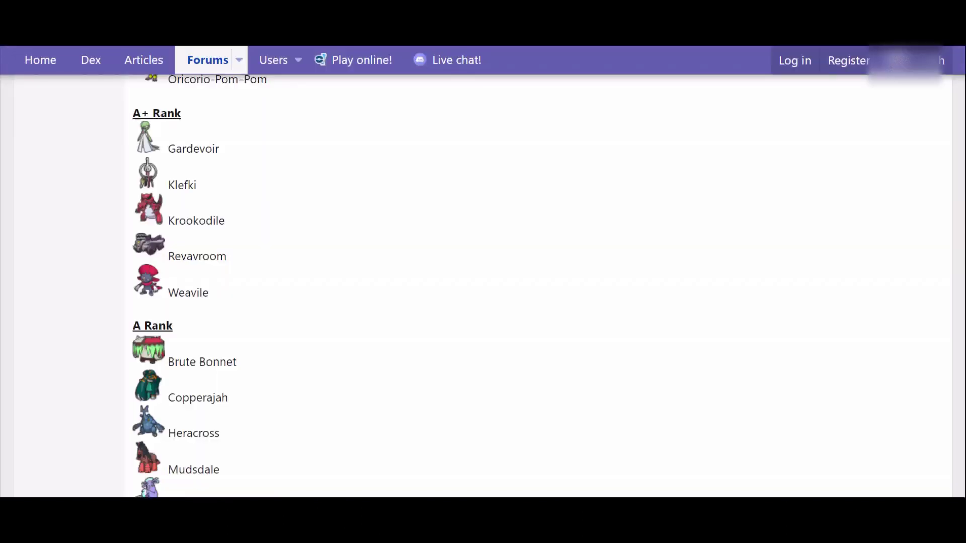
{"action": "scroll", "coordinate": [189, 287], "scroll_direction": "down", "scroll_amount": 3}
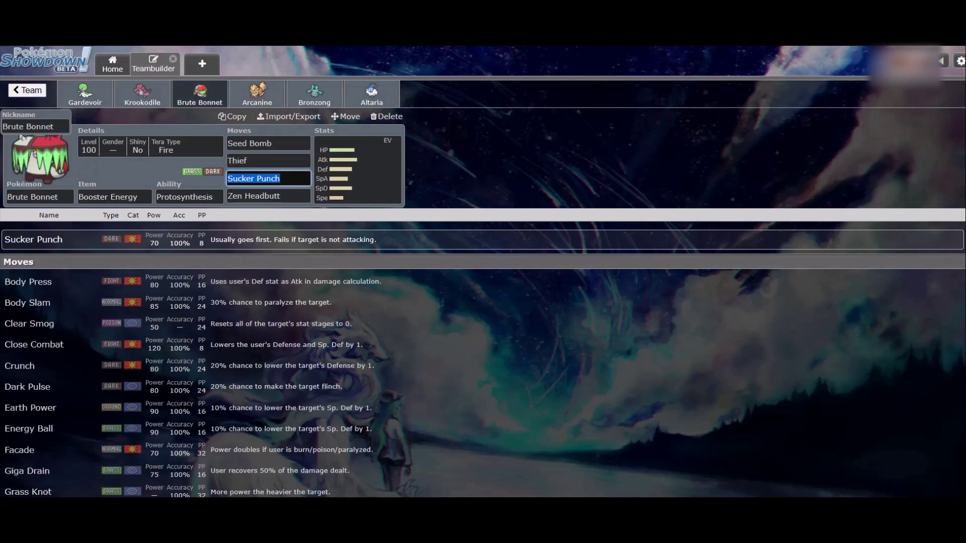
- Review the sets of Gardevoir, Brute Bonnet, Altaria and Krookodile in the teambuilder, checking the forum's A and A- ranks
{"action": "left_click", "coordinate": [85, 94]}
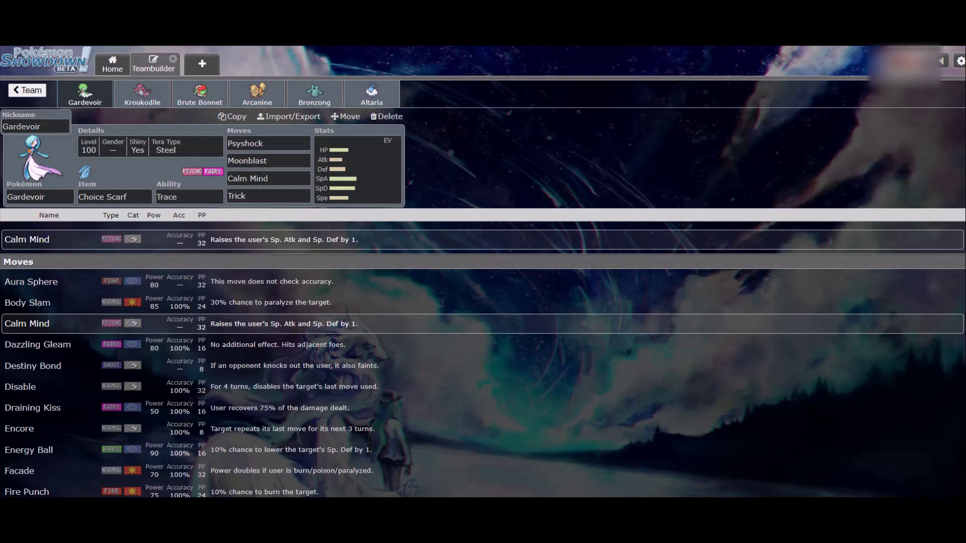
{"action": "left_click", "coordinate": [200, 94]}
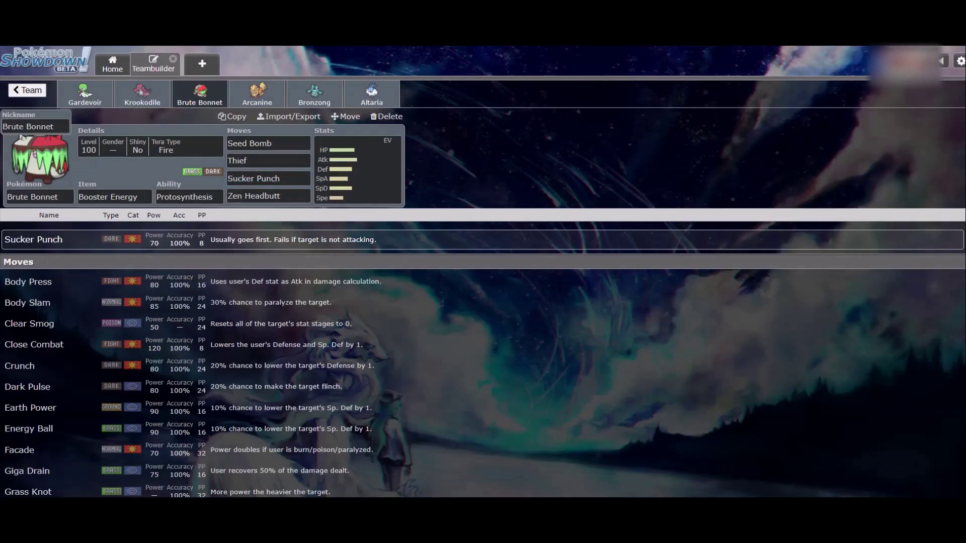
{"action": "left_click", "coordinate": [357, 170]}
{"action": "left_click", "coordinate": [85, 94]}
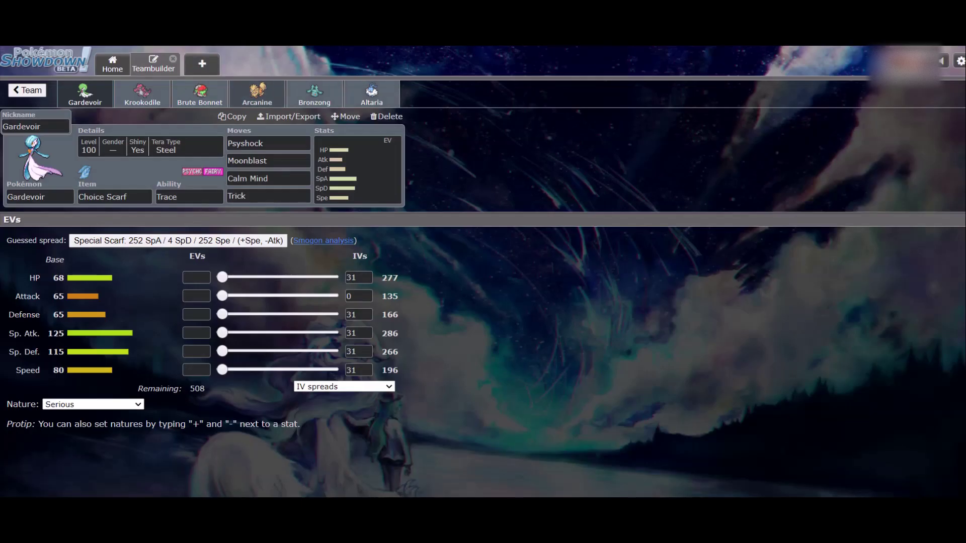
{"action": "left_click", "coordinate": [371, 94]}
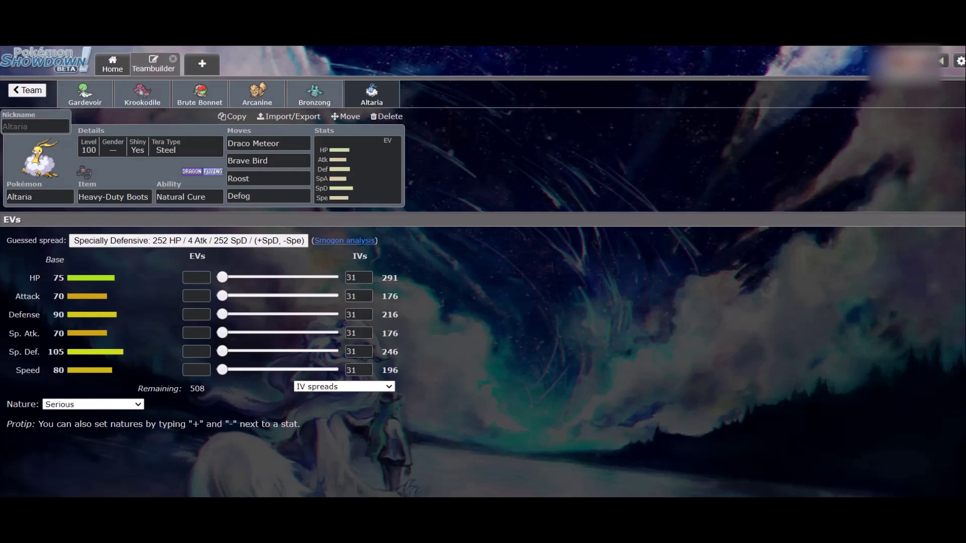
{"action": "left_click", "coordinate": [142, 93]}
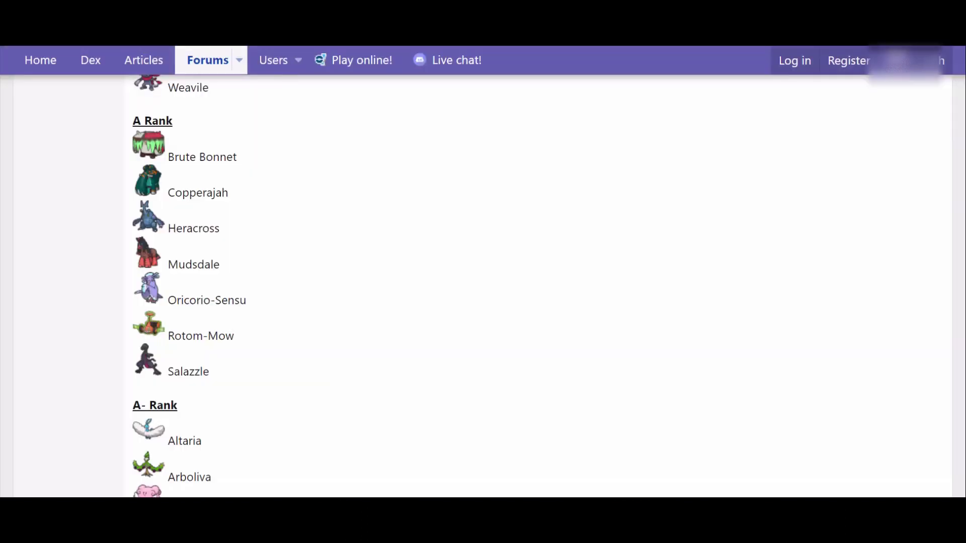
{"action": "scroll", "coordinate": [483, 287], "scroll_direction": "down", "scroll_amount": 1}
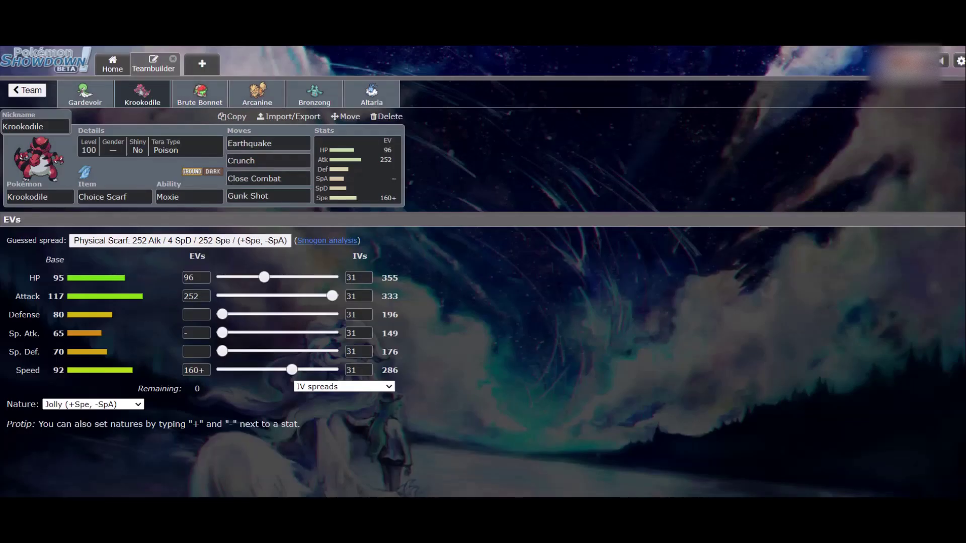
- Compare the EV spreads of Gardevoir and Krookodile, and look through the A- rank entries in the forum rankings
{"action": "left_click", "coordinate": [85, 94]}
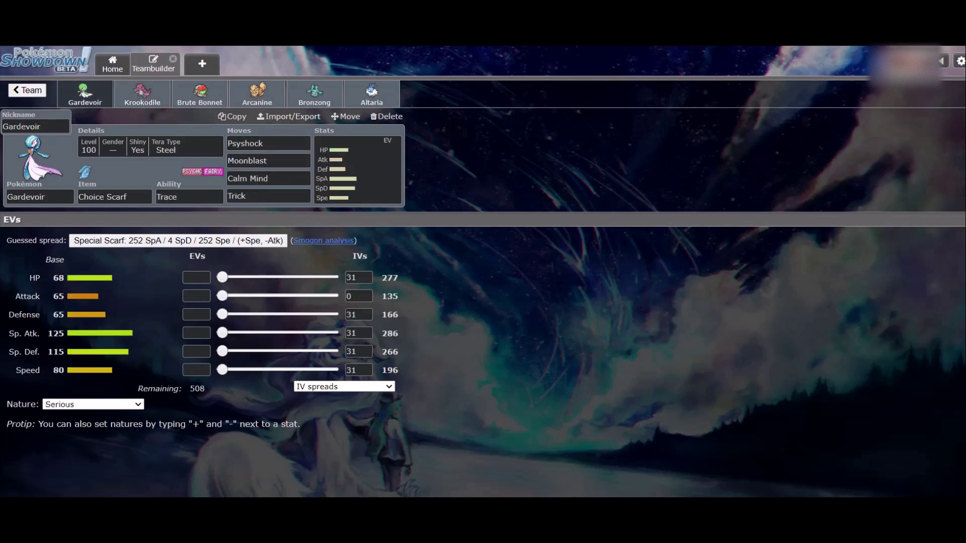
{"action": "left_click", "coordinate": [143, 94]}
{"action": "left_click", "coordinate": [85, 94]}
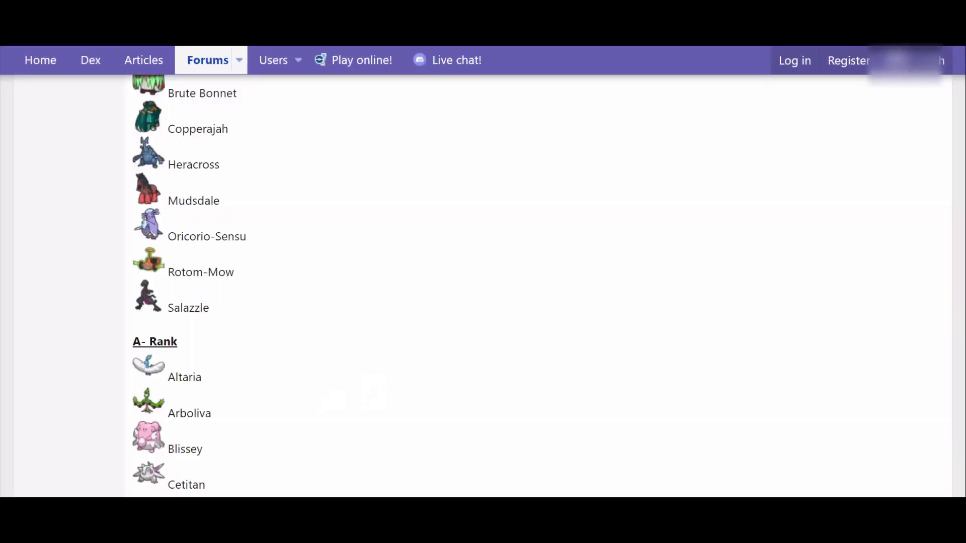
{"action": "scroll", "coordinate": [201, 282], "scroll_direction": "down", "scroll_amount": 2}
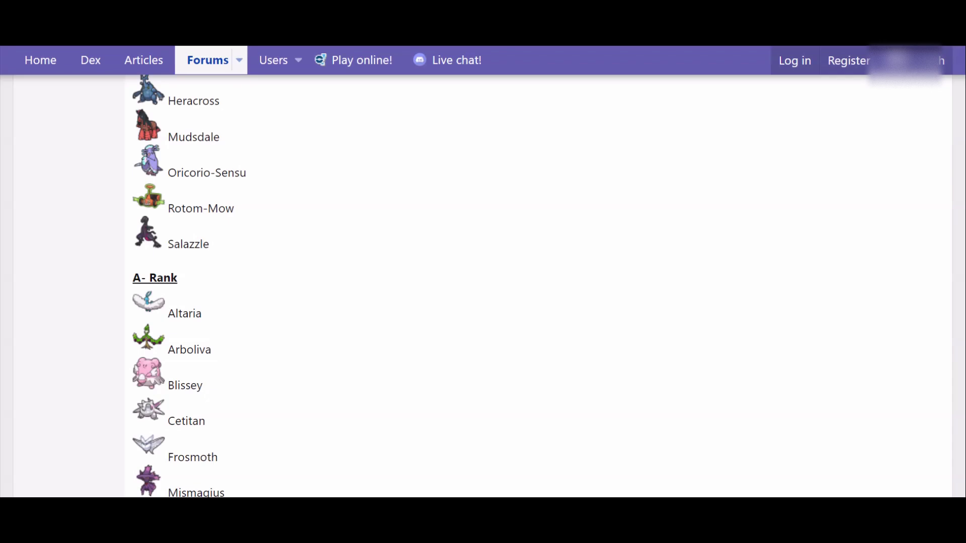
{"action": "scroll", "coordinate": [201, 282], "scroll_direction": "down", "scroll_amount": 1}
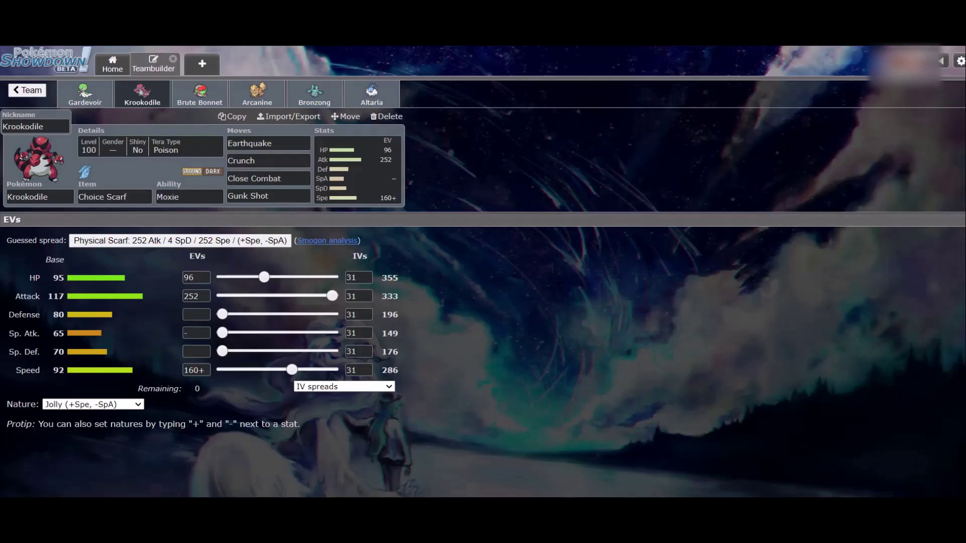
{"action": "left_click", "coordinate": [85, 94]}
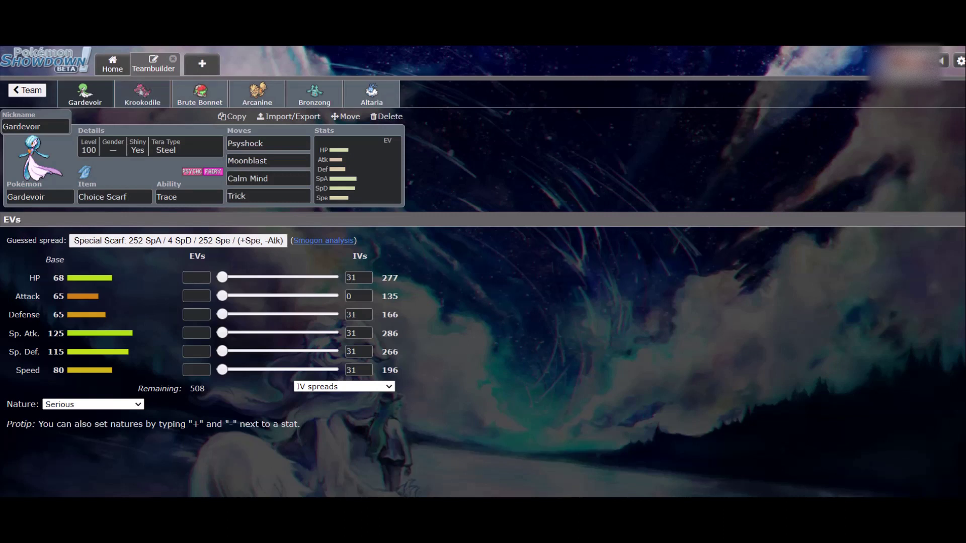
- Set both Arcanine and Bronzong to shiny in their details
{"action": "left_click", "coordinate": [257, 95]}
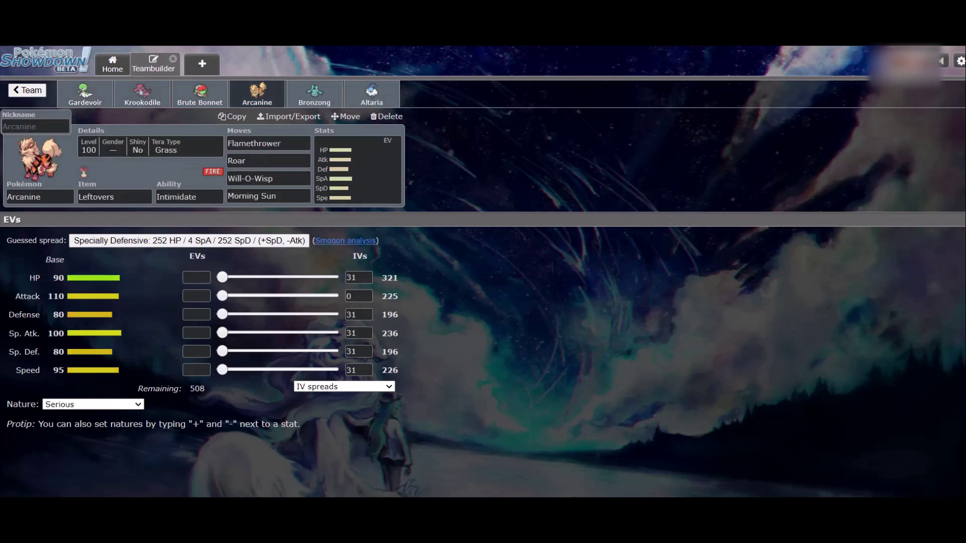
{"action": "left_click", "coordinate": [150, 146]}
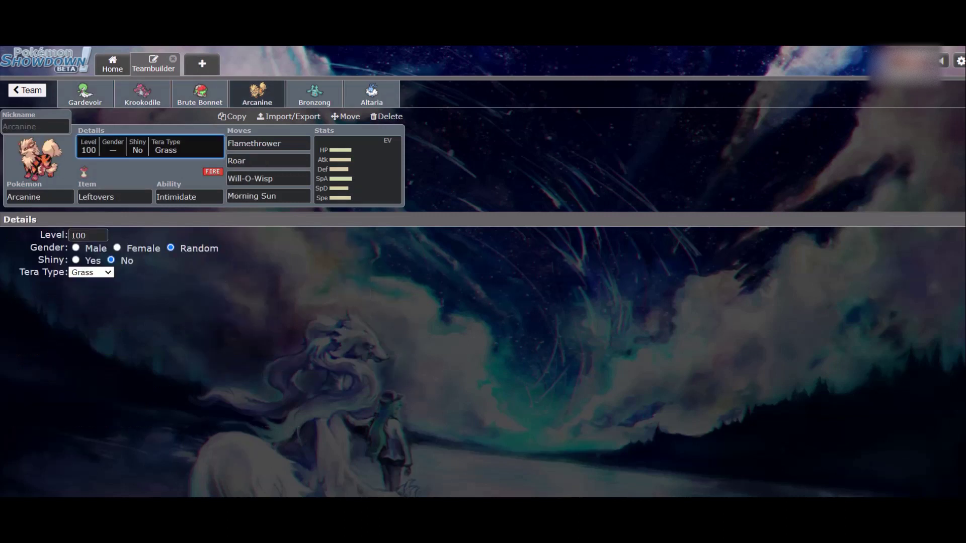
{"action": "left_click", "coordinate": [76, 259]}
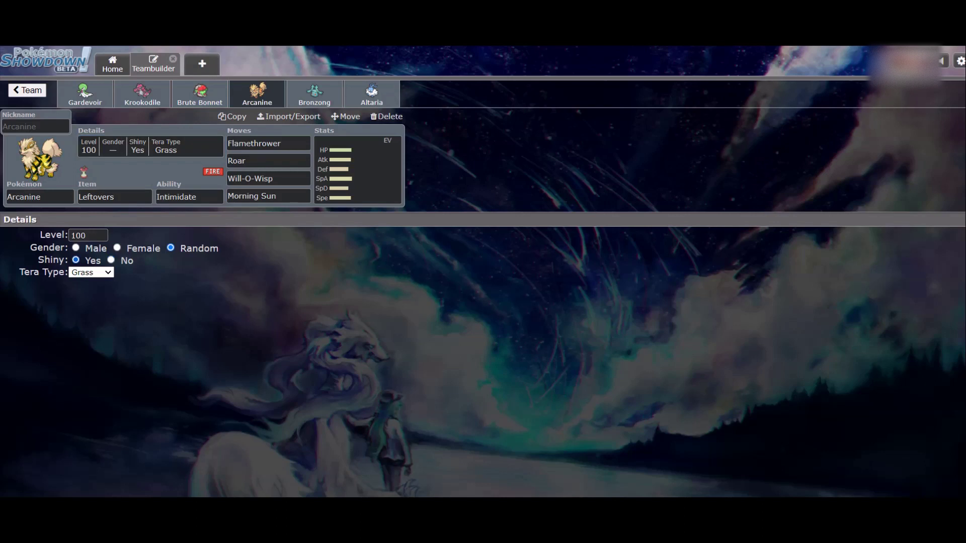
{"action": "left_click", "coordinate": [314, 94]}
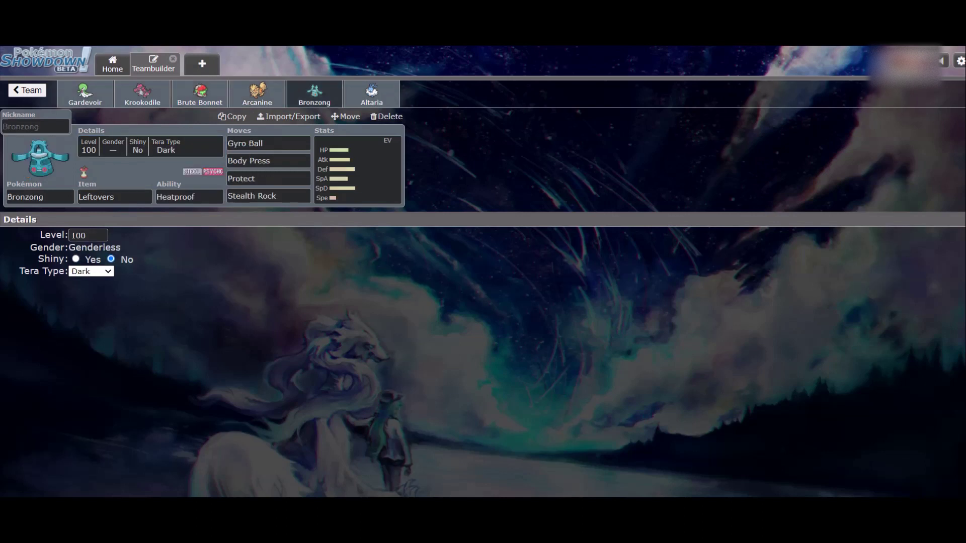
{"action": "left_click", "coordinate": [76, 259]}
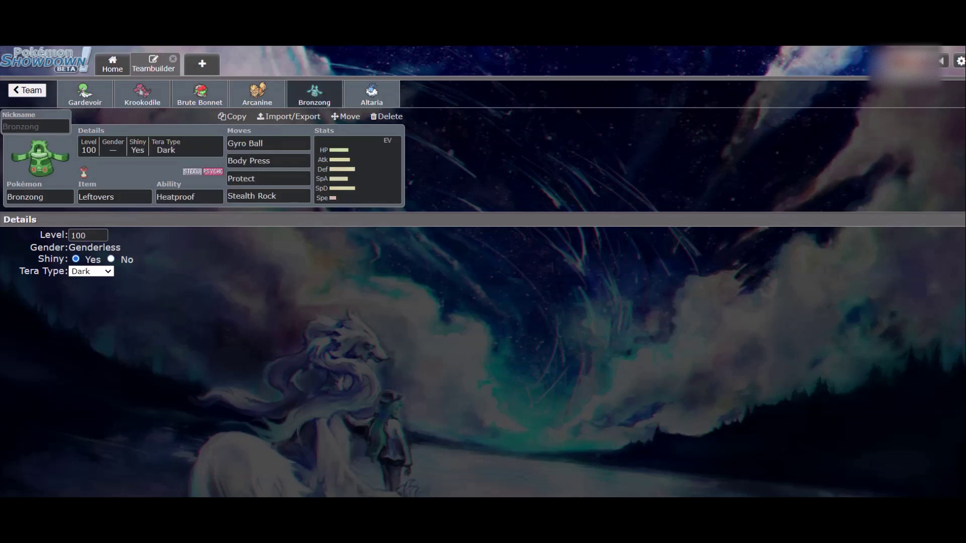
- Review the details of Altaria, Krookodile, Brute Bonnet and Bronzong, checking the forum's A- and B+ ranks
{"action": "left_click", "coordinate": [372, 94]}
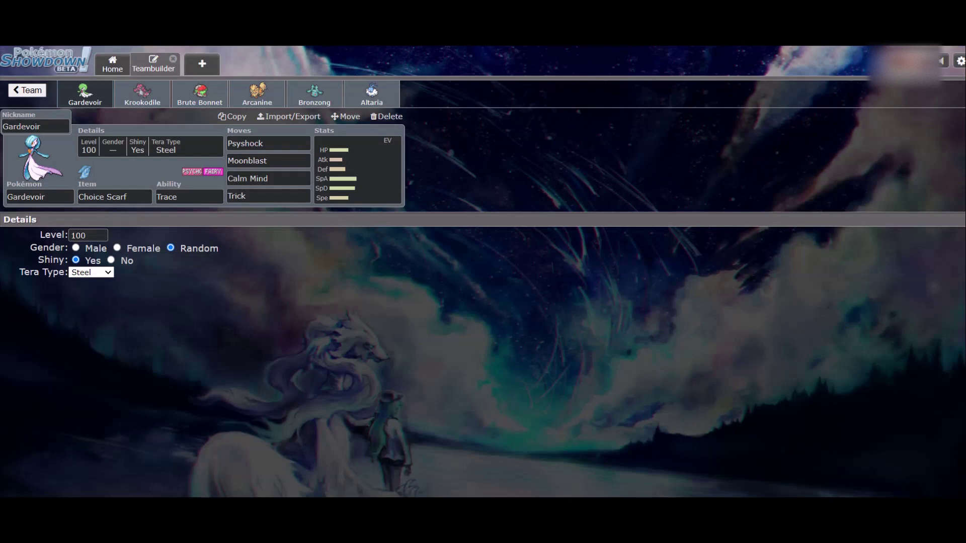
{"action": "left_click", "coordinate": [141, 94]}
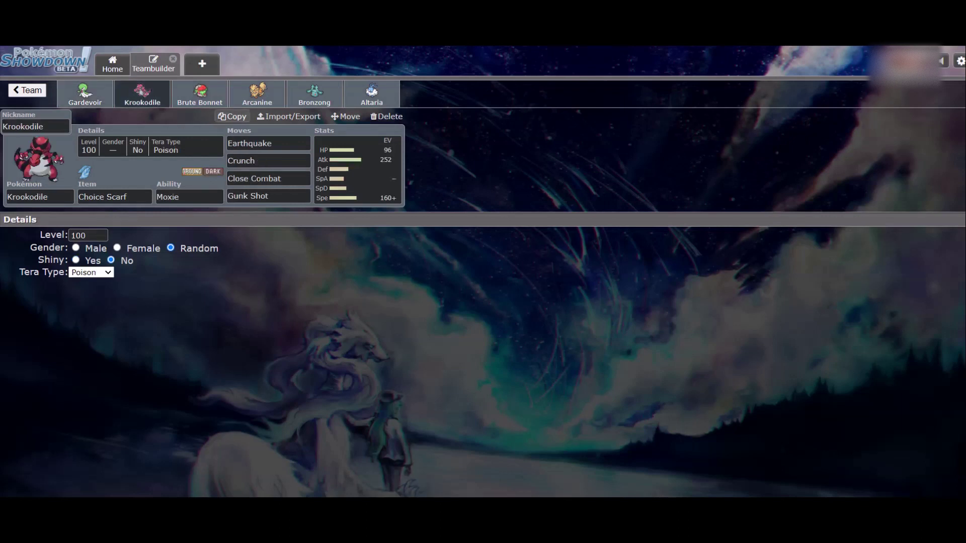
{"action": "left_click", "coordinate": [200, 94]}
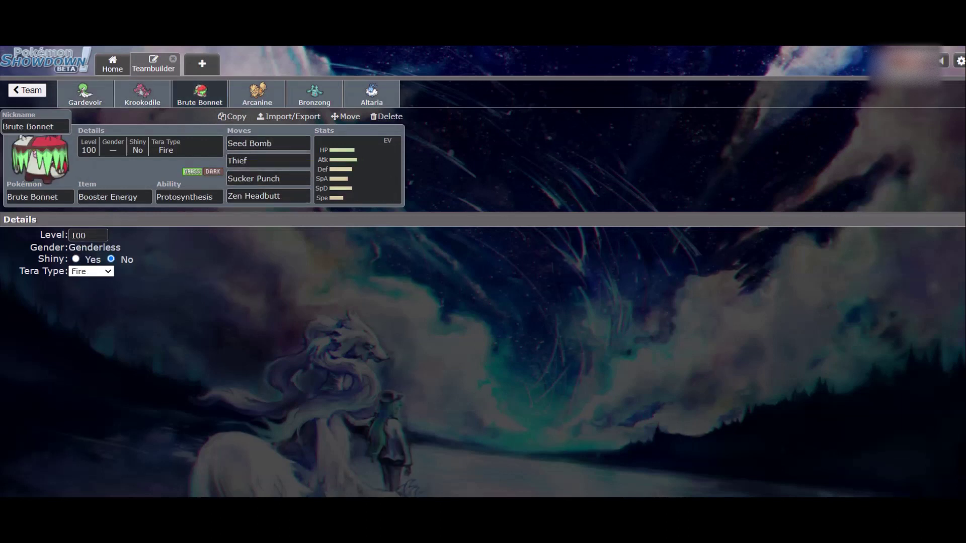
{"action": "left_click", "coordinate": [142, 94]}
{"action": "left_click", "coordinate": [200, 94]}
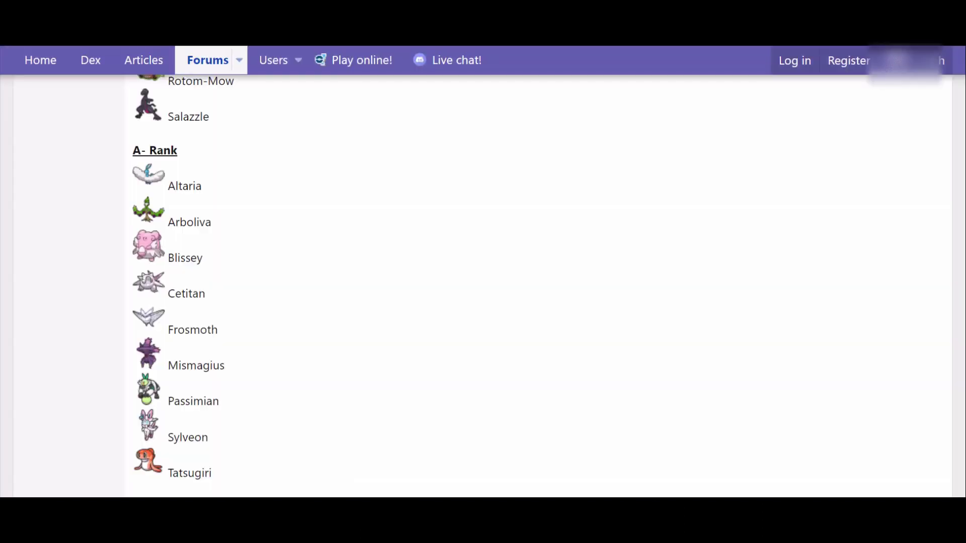
{"action": "scroll", "coordinate": [182, 286], "scroll_direction": "down", "scroll_amount": 3}
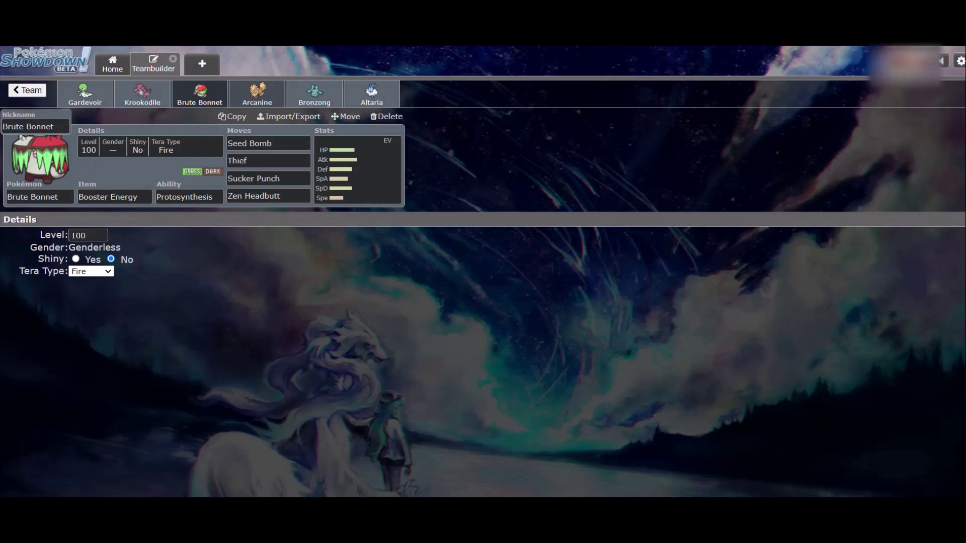
{"action": "left_click", "coordinate": [314, 94]}
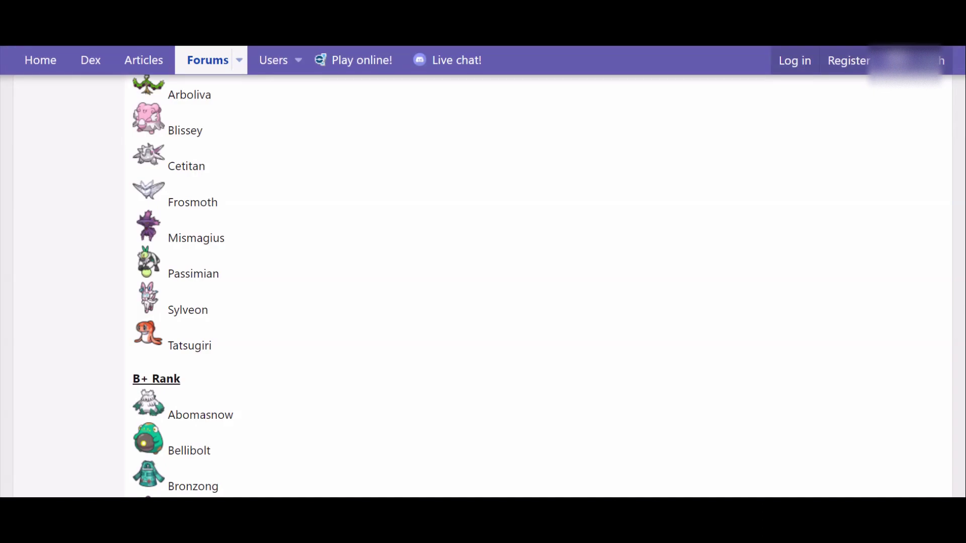
{"action": "scroll", "coordinate": [483, 287], "scroll_direction": "up", "scroll_amount": 1}
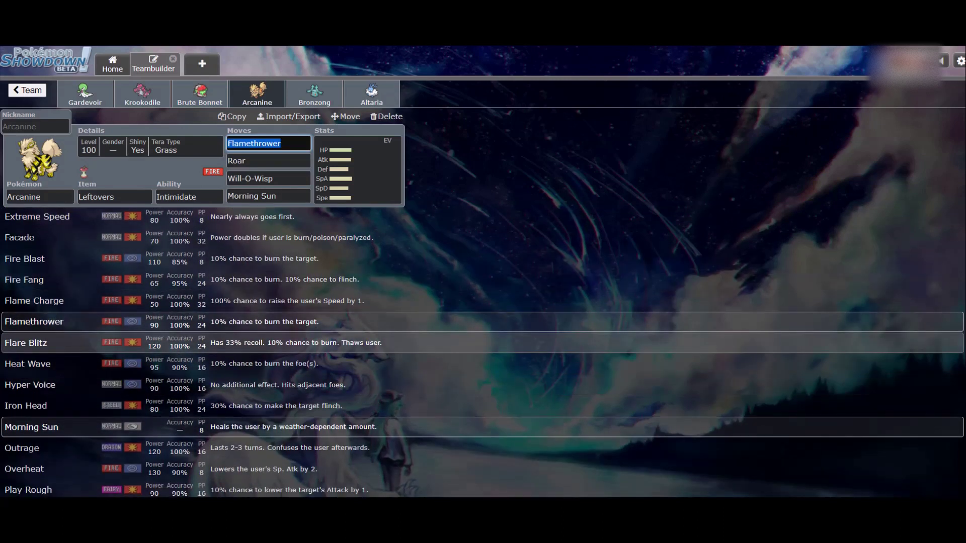
- Look through Arcanine's available moves from Flamethrower down to Will-O-Wisp
{"action": "scroll", "coordinate": [301, 302], "scroll_direction": "down", "scroll_amount": 3}
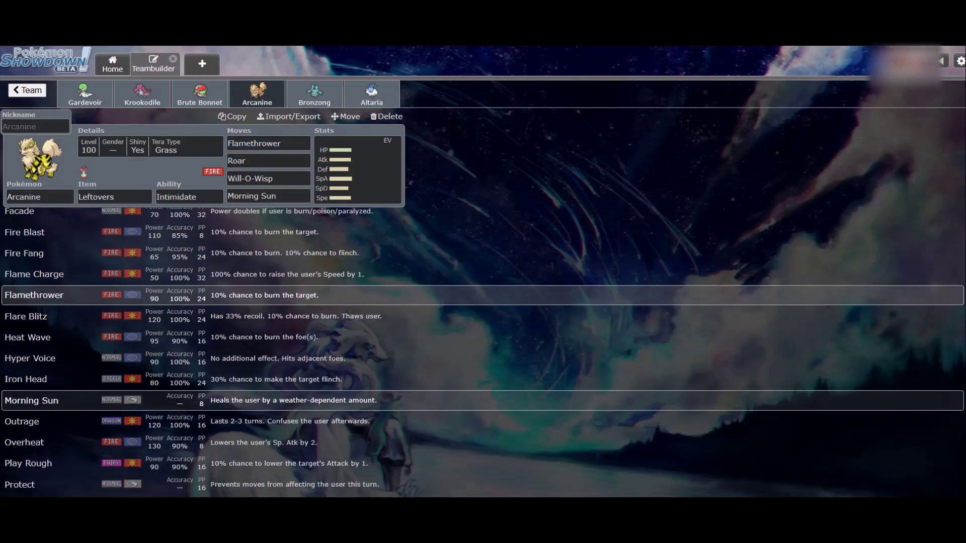
{"action": "scroll", "coordinate": [302, 384], "scroll_direction": "down", "scroll_amount": 3}
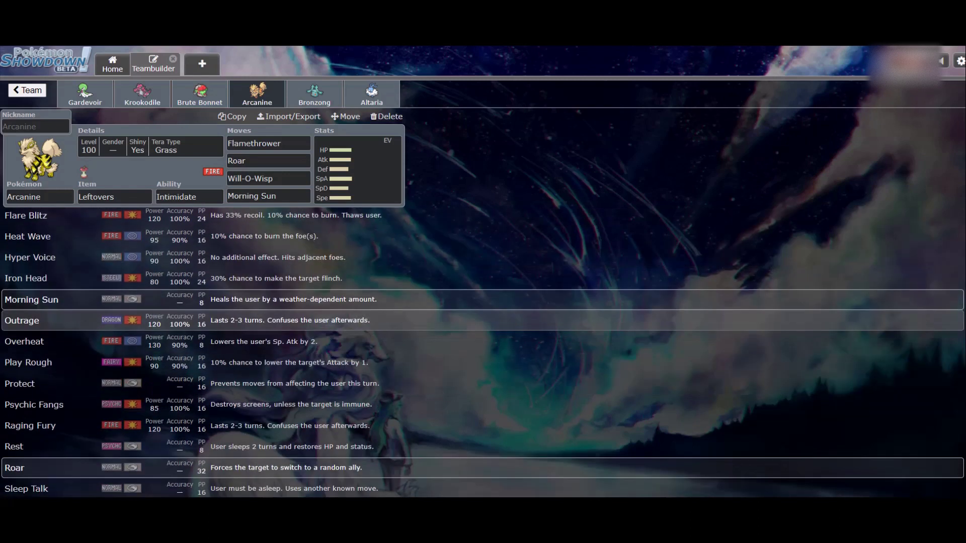
{"action": "scroll", "coordinate": [302, 405], "scroll_direction": "down", "scroll_amount": 2}
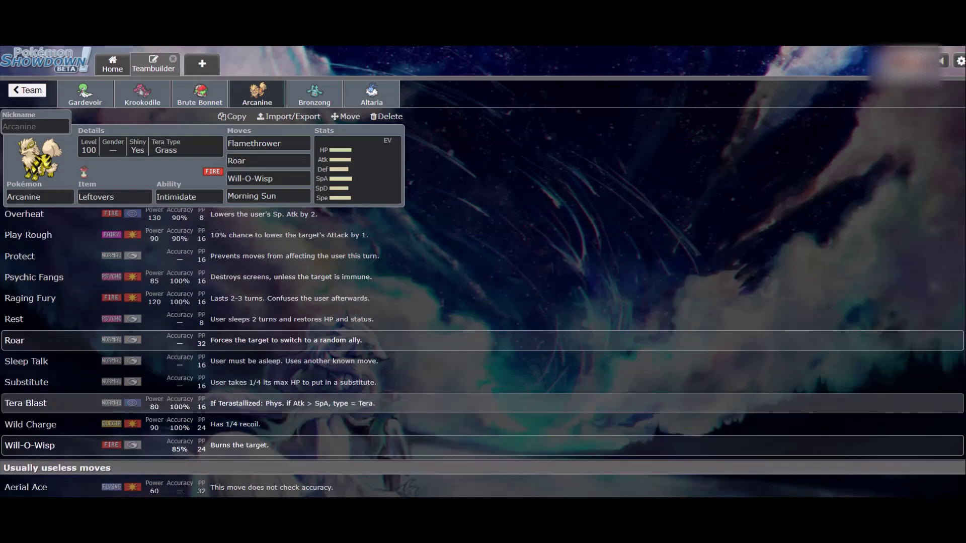
{"action": "scroll", "coordinate": [302, 405], "scroll_direction": "up", "scroll_amount": 8}
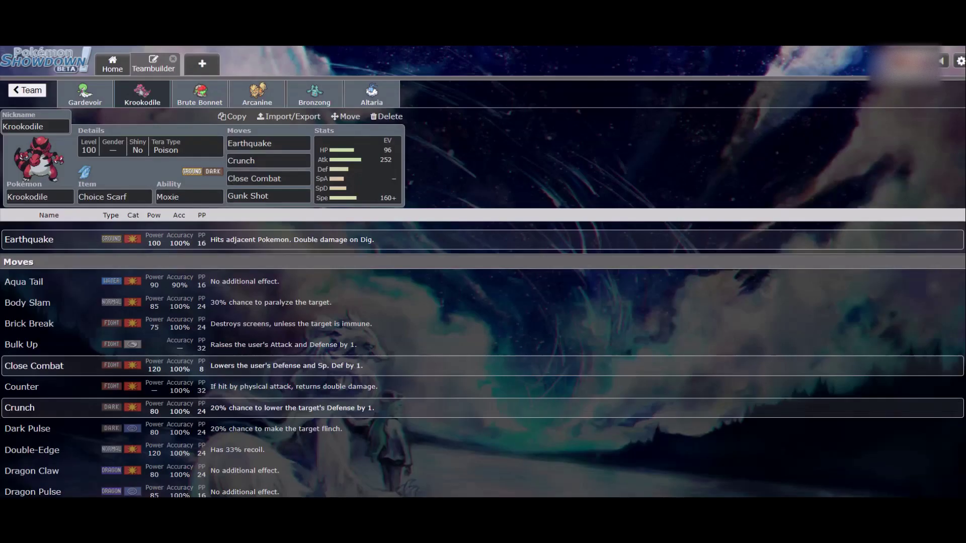
- Open Krookodile's EV spread, and read the forum rankings between S and B+ rank, marking Passimian in the A- rank
{"action": "left_click", "coordinate": [358, 169]}
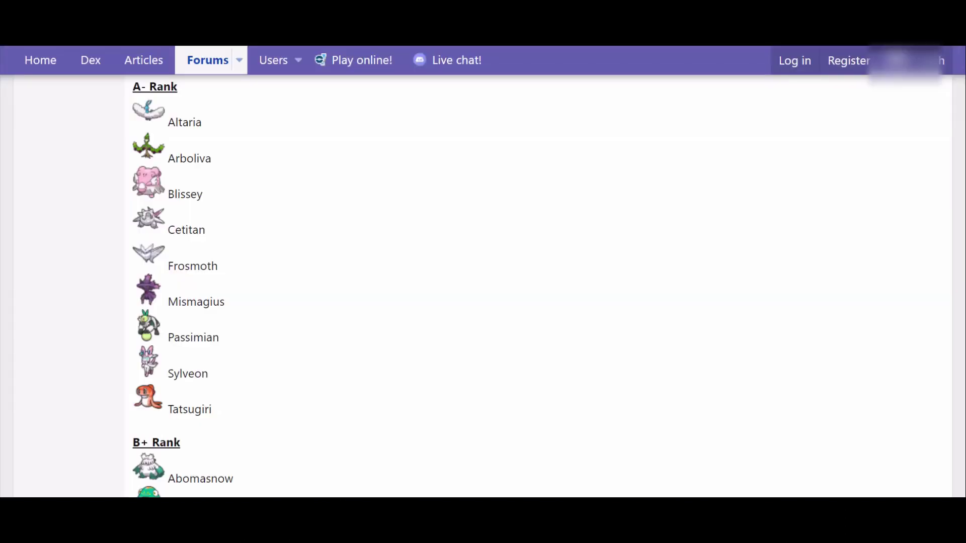
{"action": "scroll", "coordinate": [483, 287], "scroll_direction": "up", "scroll_amount": 8}
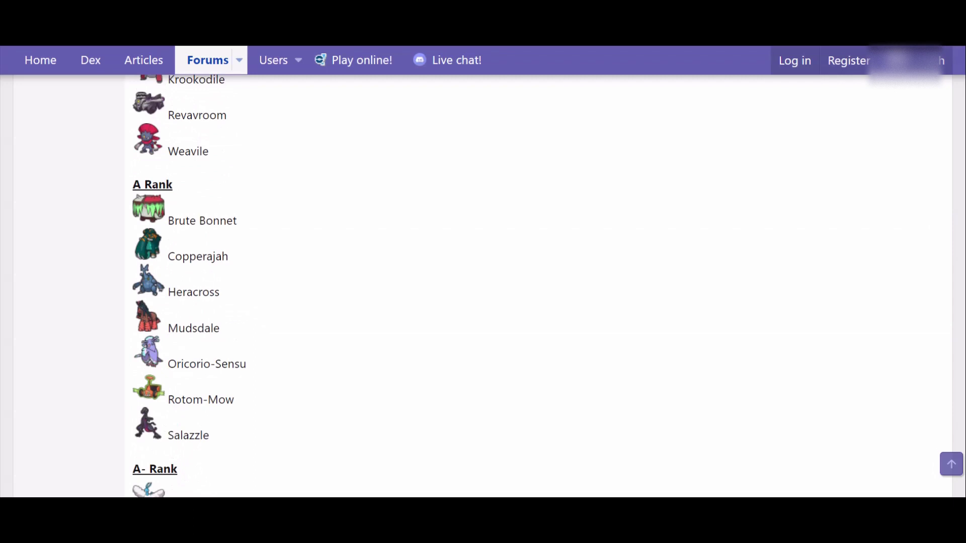
{"action": "scroll", "coordinate": [483, 287], "scroll_direction": "up", "scroll_amount": 1}
{"action": "scroll", "coordinate": [483, 287], "scroll_direction": "up", "scroll_amount": 2}
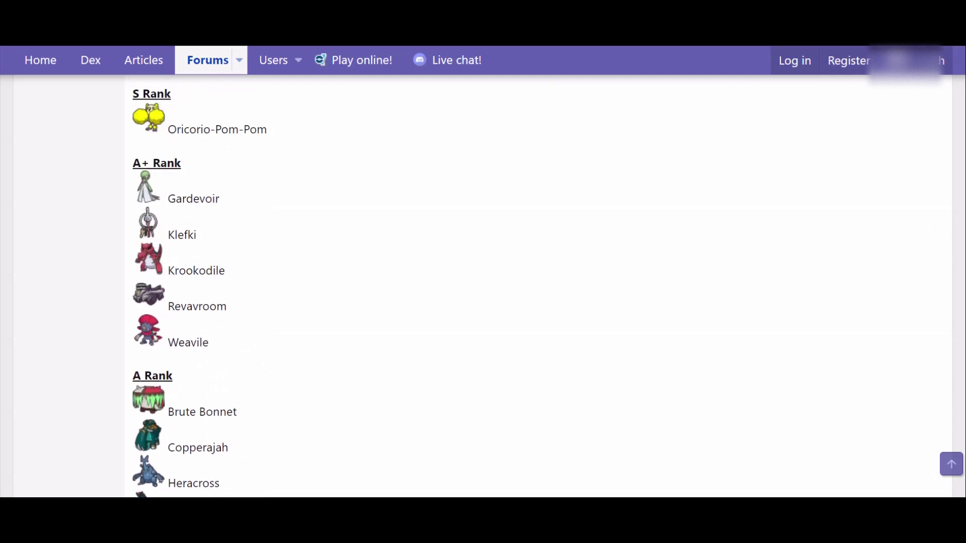
{"action": "scroll", "coordinate": [483, 287], "scroll_direction": "down", "scroll_amount": 6}
{"action": "scroll", "coordinate": [483, 287], "scroll_direction": "down", "scroll_amount": 2}
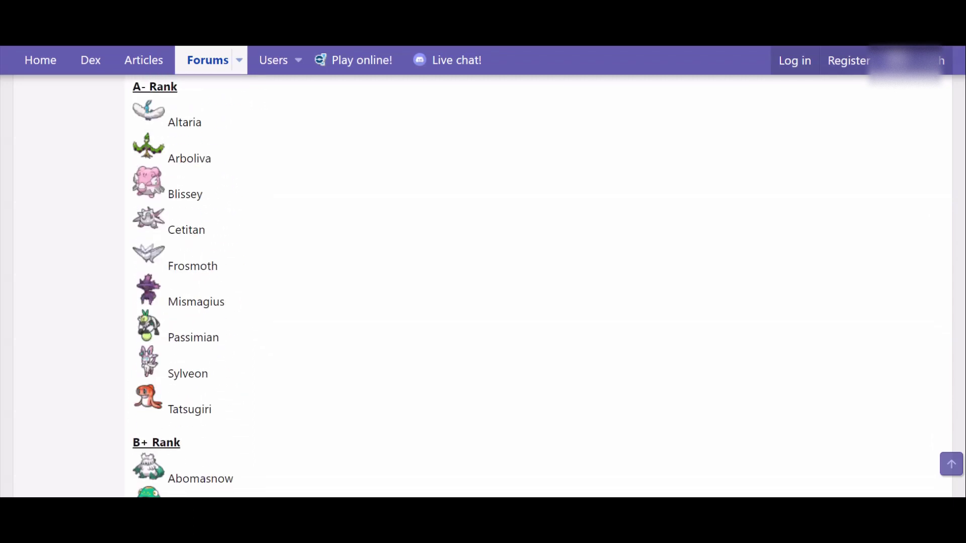
{"action": "left_click_drag", "start_coordinate": [168, 337], "coordinate": [220, 337]}
{"action": "scroll", "coordinate": [220, 337], "scroll_direction": "up", "scroll_amount": 2}
{"action": "left_click", "coordinate": [220, 337]}
{"action": "scroll", "coordinate": [220, 337], "scroll_direction": "down", "scroll_amount": 2}
{"action": "scroll", "coordinate": [483, 286], "scroll_direction": "down", "scroll_amount": 1}
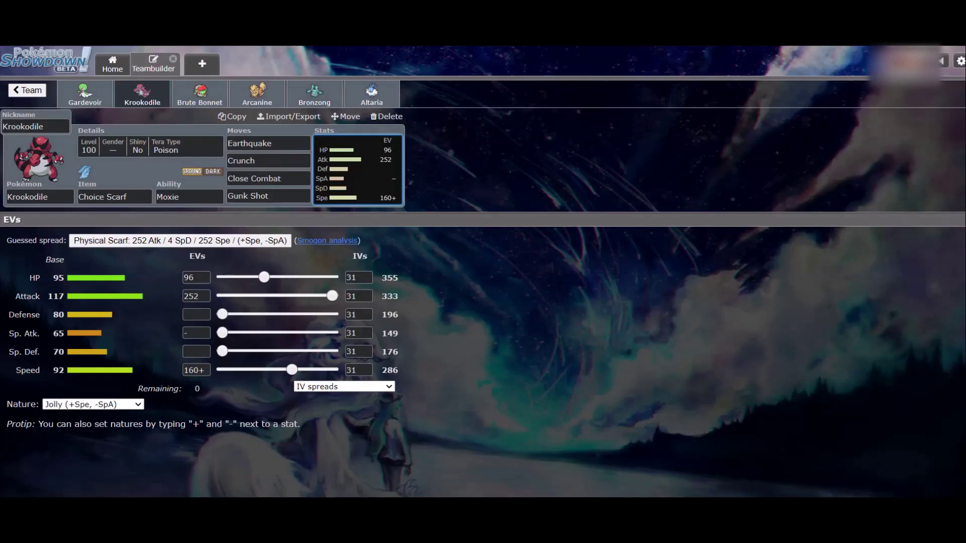
- Compare the EV spreads of Bronzong and Krookodile, and give Bronzong the Relaxed nature (+Def, -Spe)
{"action": "left_click", "coordinate": [314, 94]}
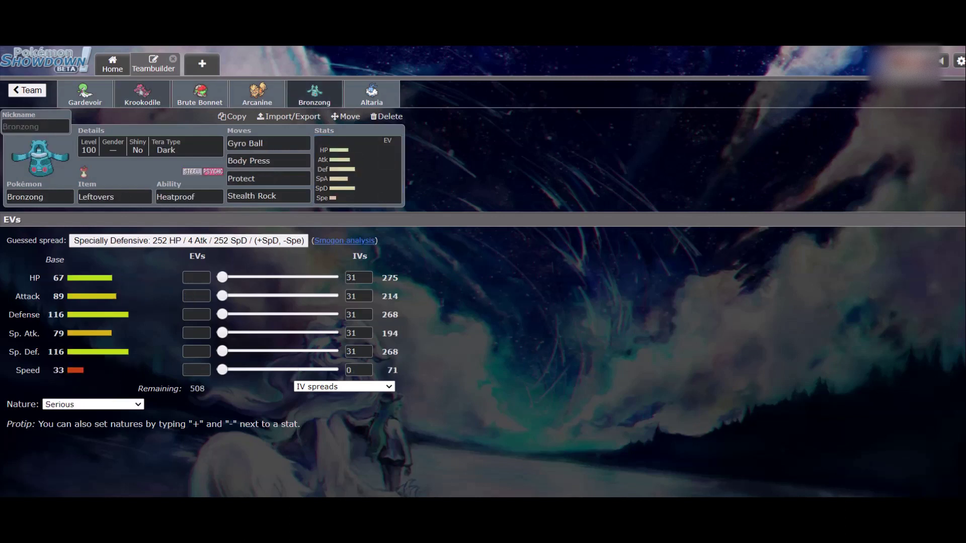
{"action": "left_click", "coordinate": [143, 94]}
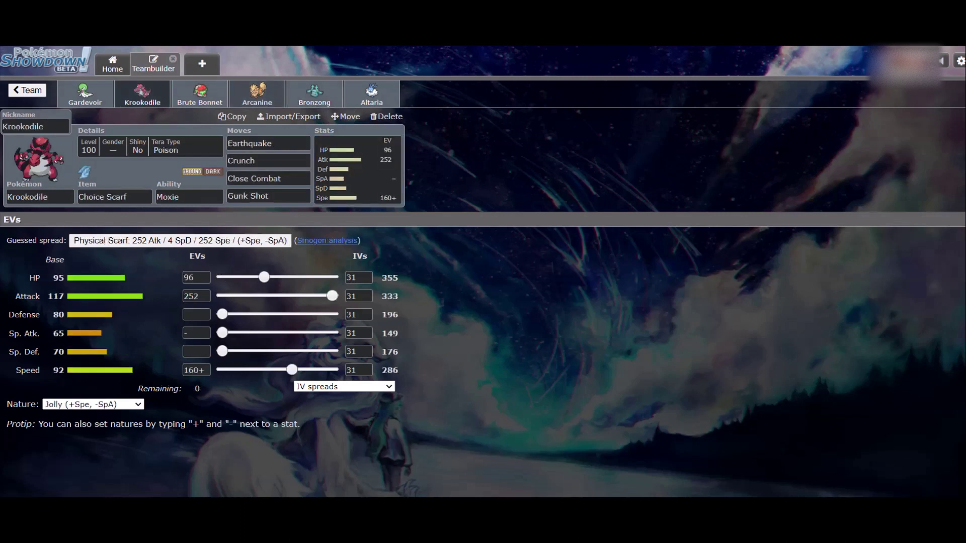
{"action": "left_click", "coordinate": [314, 94]}
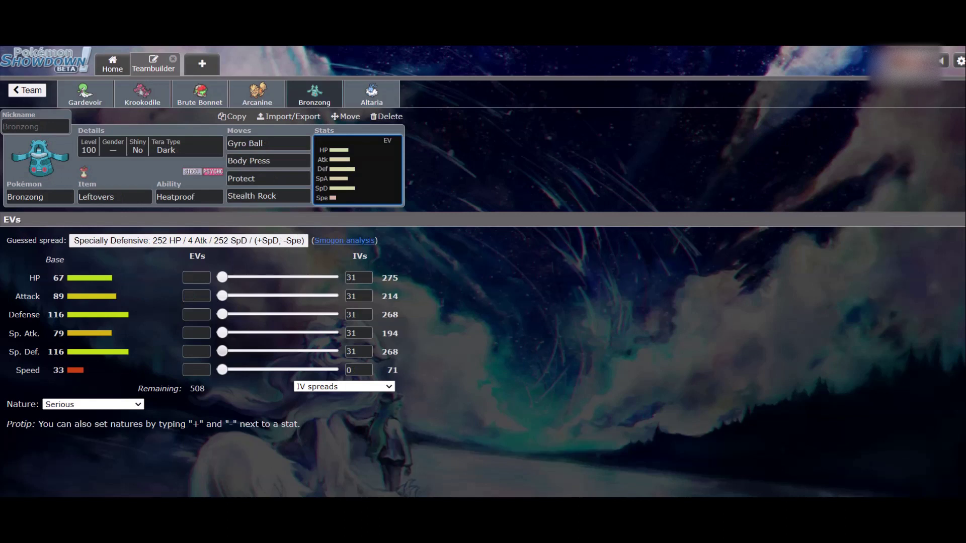
{"action": "left_click", "coordinate": [197, 370]}
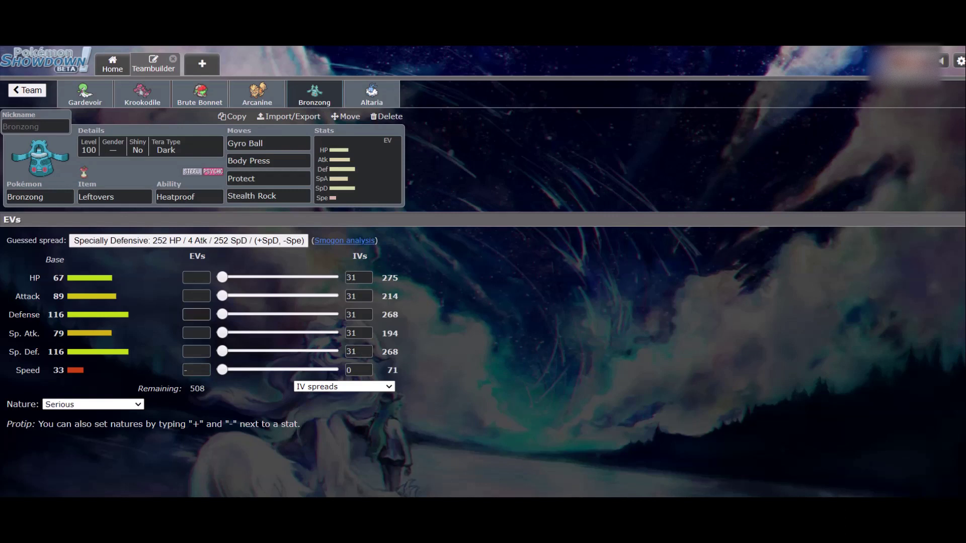
{"action": "left_click", "coordinate": [196, 314]}
{"action": "type", "text": "+"}
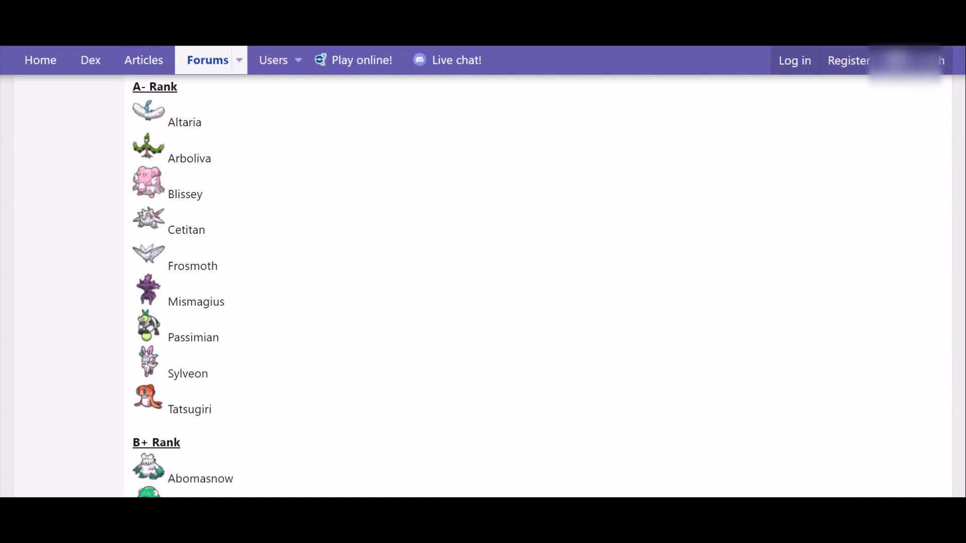
- Check the forum rankings and the spreads of Altaria and Arcanine, and change Bronzong's nature to Sassy (+SpD, -Spe)
{"action": "scroll", "coordinate": [483, 281], "scroll_direction": "down", "scroll_amount": 3}
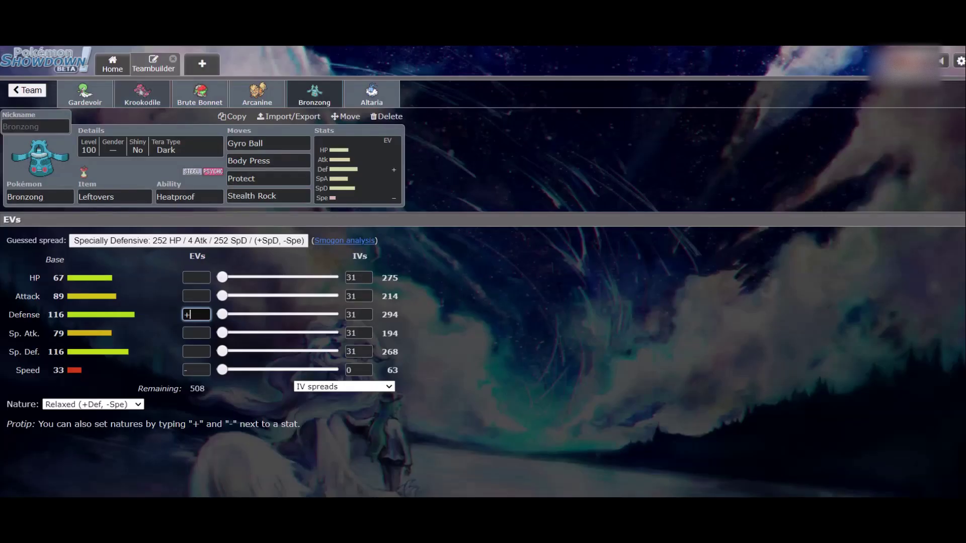
{"action": "left_click", "coordinate": [371, 94]}
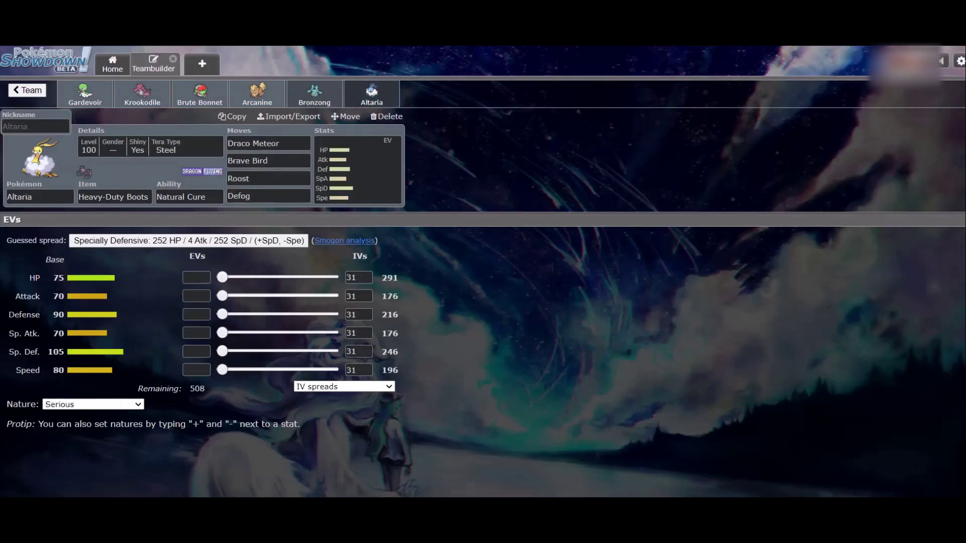
{"action": "left_click", "coordinate": [257, 94]}
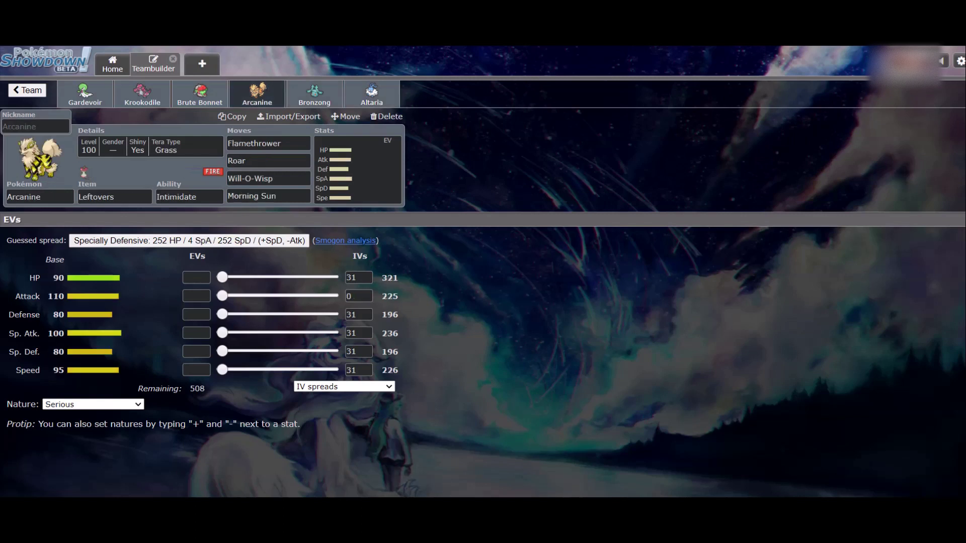
{"action": "left_click", "coordinate": [314, 94]}
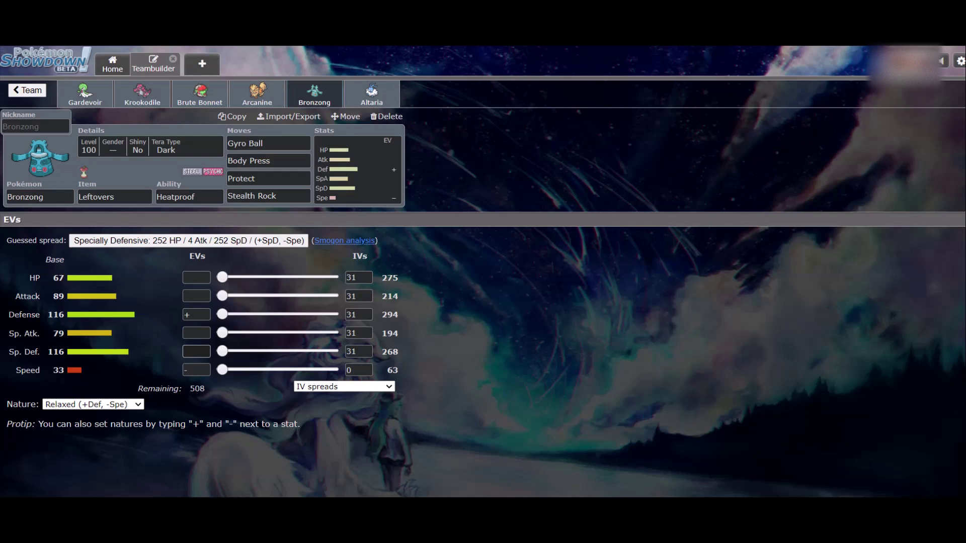
{"action": "left_click", "coordinate": [196, 352]}
{"action": "type", "text": "+"}
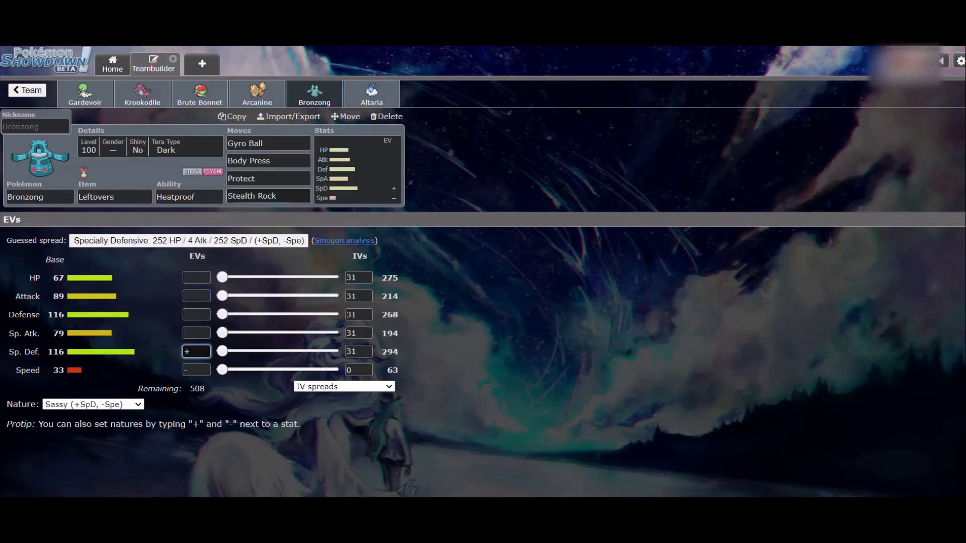
- Compare Bronzong's stats with Altaria's, and switch Bronzong's nature back to Relaxed (+Def, -Spe)
{"action": "left_click", "coordinate": [257, 94]}
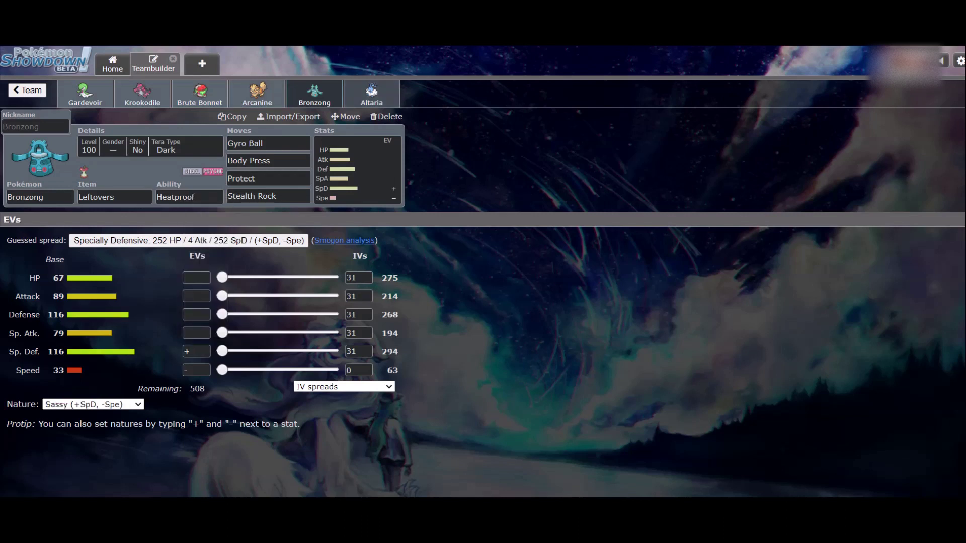
{"action": "left_click", "coordinate": [372, 94]}
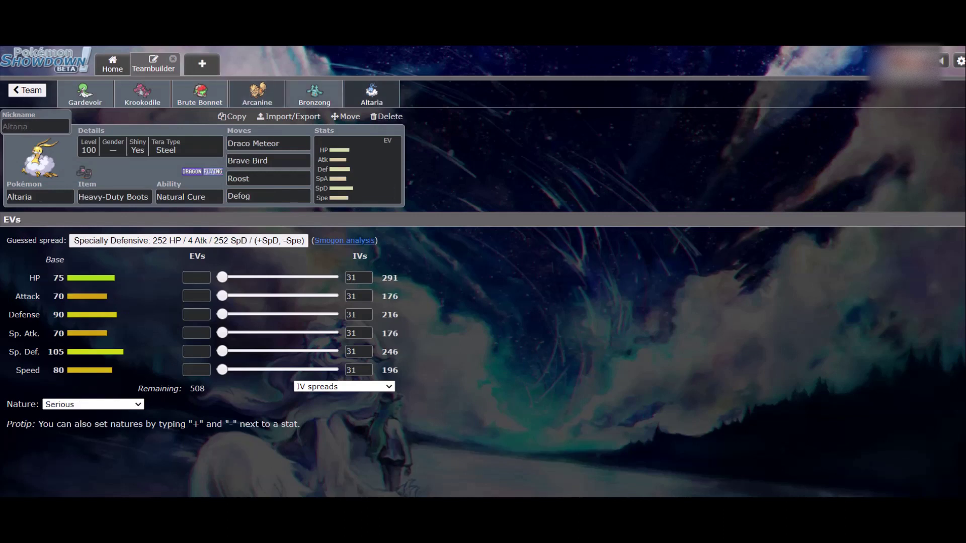
{"action": "left_click", "coordinate": [314, 93]}
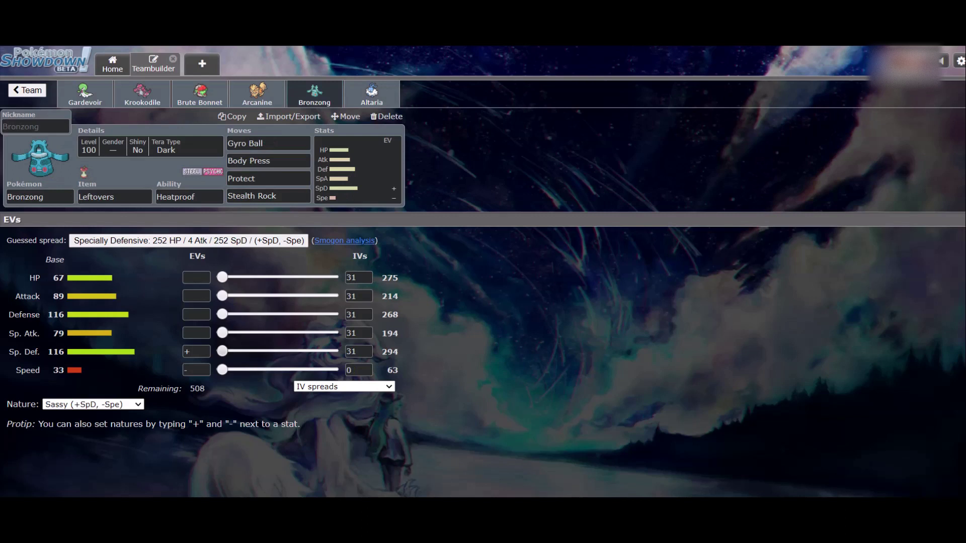
{"action": "left_click", "coordinate": [196, 351]}
{"action": "key", "text": "BackSpace"}
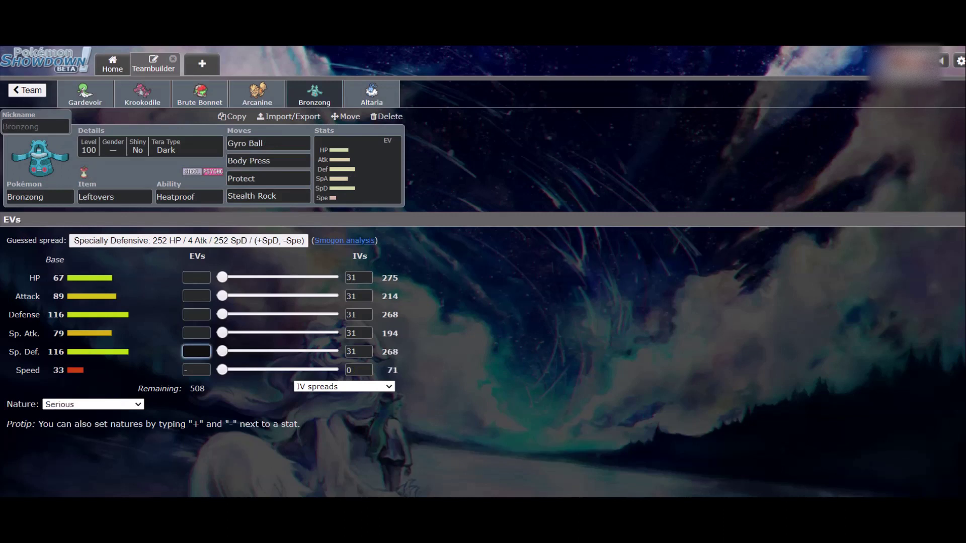
{"action": "left_click", "coordinate": [196, 314]}
{"action": "type", "text": "+"}
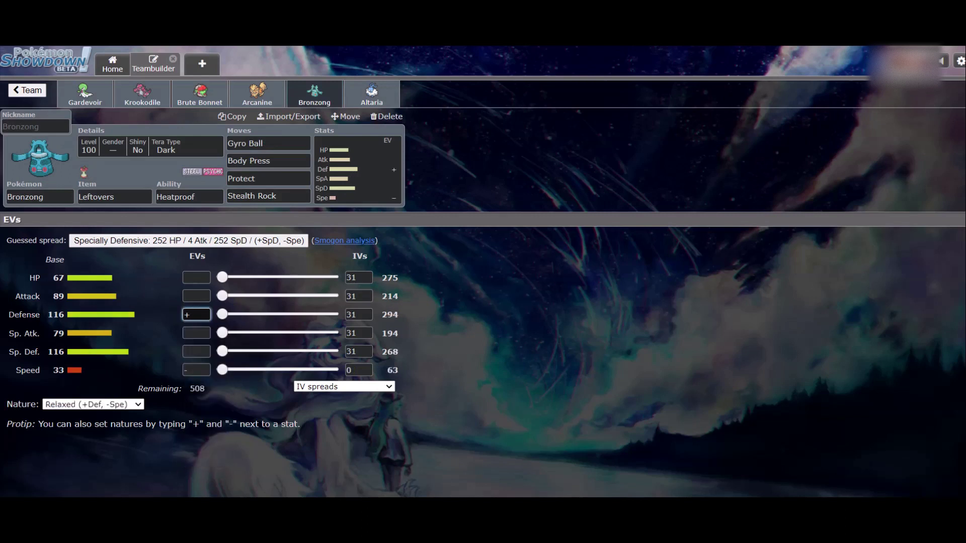
- Check Bronzong's HP EVs against the forum's B+ rank entries, and view Krookodile's EV spread for comparison
{"action": "mouse_move", "coordinate": [222, 277]}
{"action": "left_mouse_down"}
{"action": "mouse_move", "coordinate": [332, 278]}
{"action": "mouse_move", "coordinate": [222, 278]}
{"action": "left_mouse_up"}
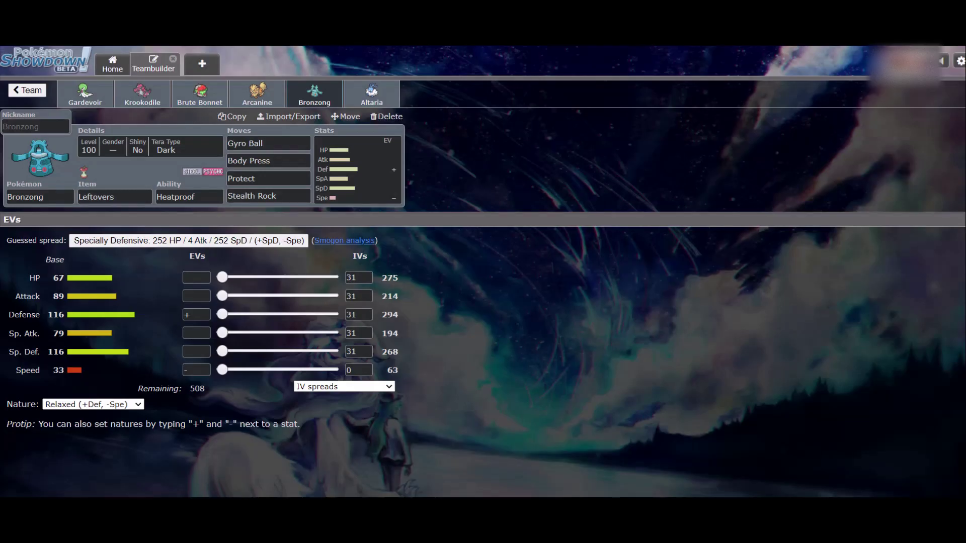
{"action": "left_click_drag", "start_coordinate": [221, 277], "coordinate": [313, 277]}
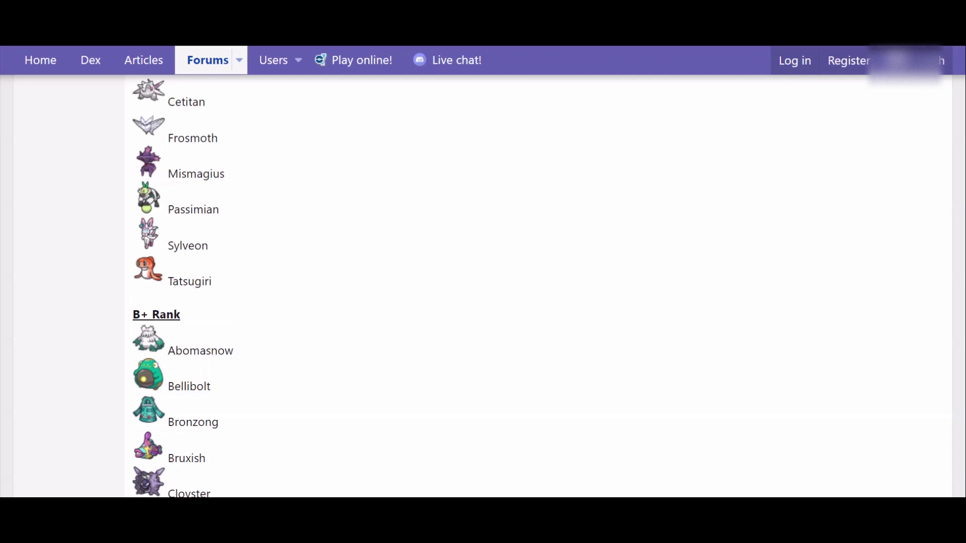
{"action": "scroll", "coordinate": [483, 287], "scroll_direction": "down", "scroll_amount": 3}
{"action": "scroll", "coordinate": [483, 287], "scroll_direction": "down", "scroll_amount": 1}
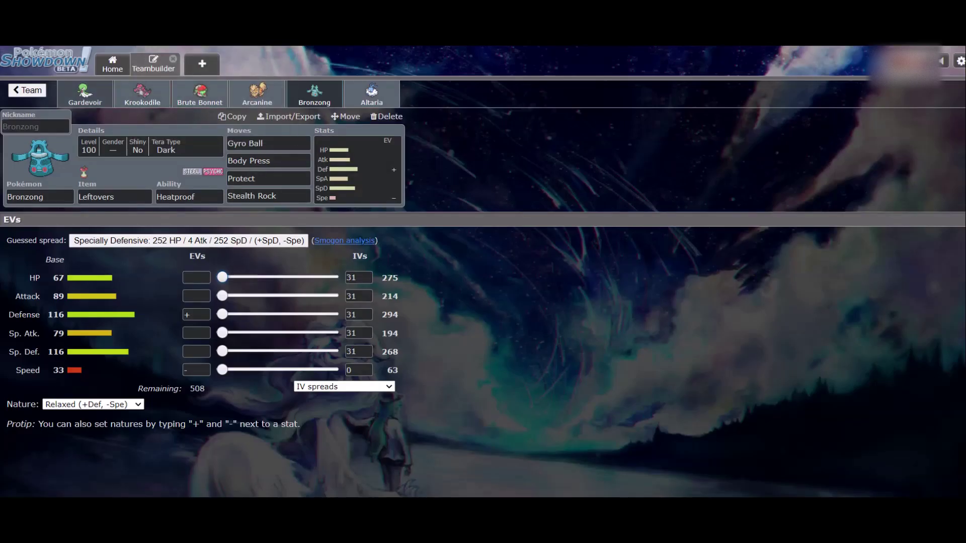
{"action": "left_click", "coordinate": [142, 93]}
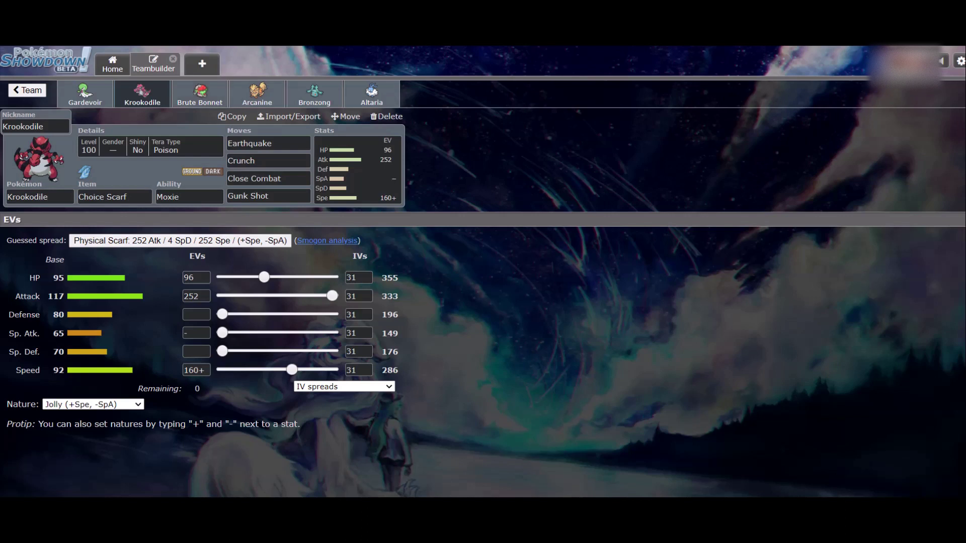
- Compare Brute Bonnet's EV spread with Bronzong's in the teambuilder
{"action": "left_click", "coordinate": [314, 94]}
{"action": "left_click", "coordinate": [199, 94]}
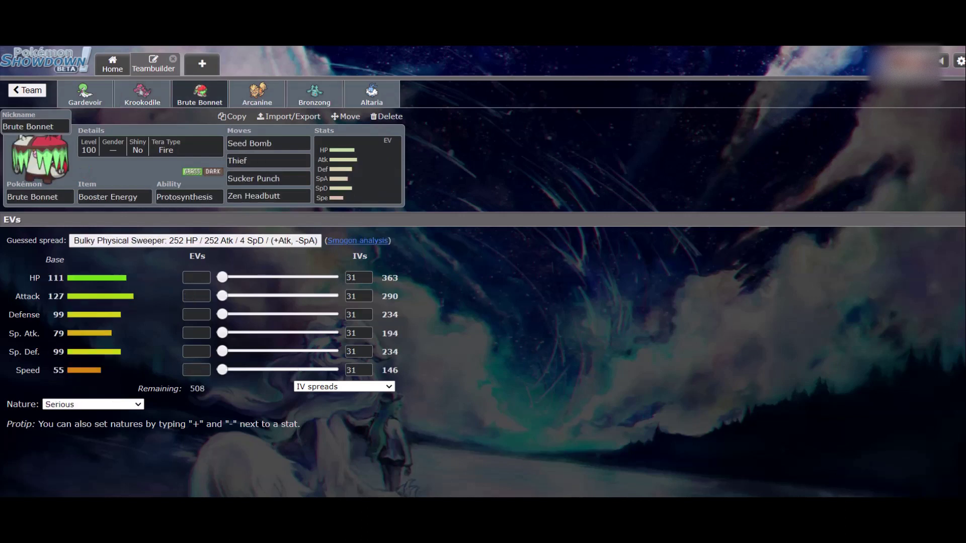
{"action": "left_click", "coordinate": [314, 94]}
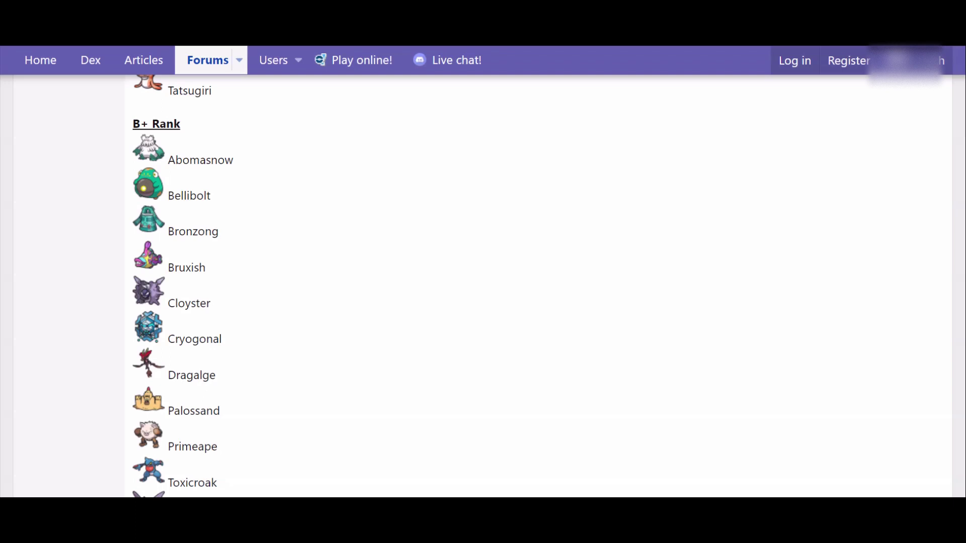
- Read through the forum's tier rankings, including the B+, B and B- Rank entries
{"action": "scroll", "coordinate": [483, 287], "scroll_direction": "down", "scroll_amount": 3}
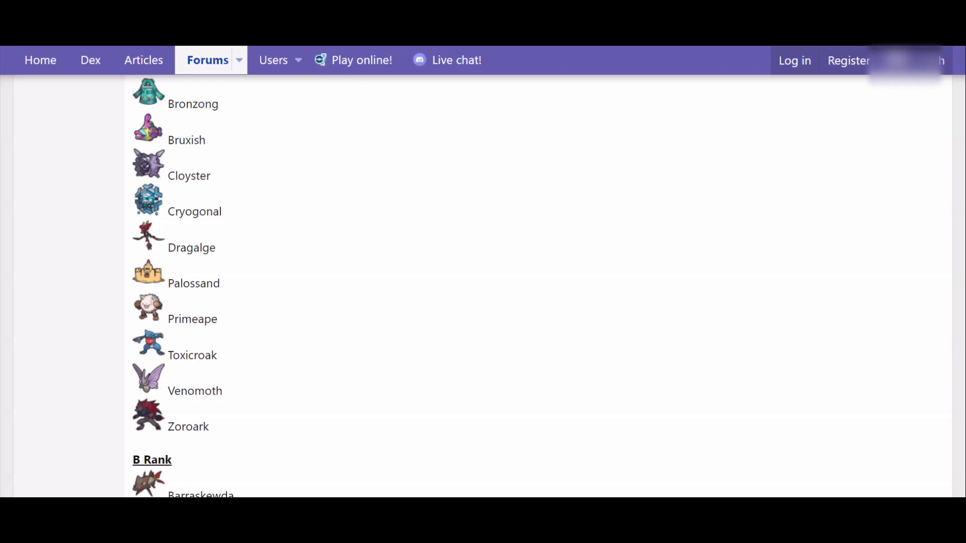
{"action": "scroll", "coordinate": [483, 287], "scroll_direction": "down", "scroll_amount": 2}
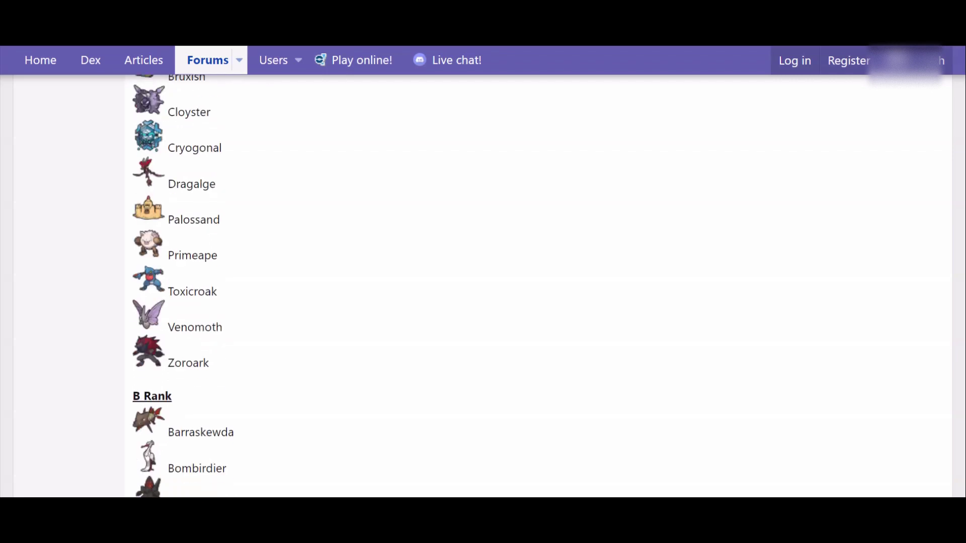
{"action": "scroll", "coordinate": [483, 287], "scroll_direction": "down", "scroll_amount": 4}
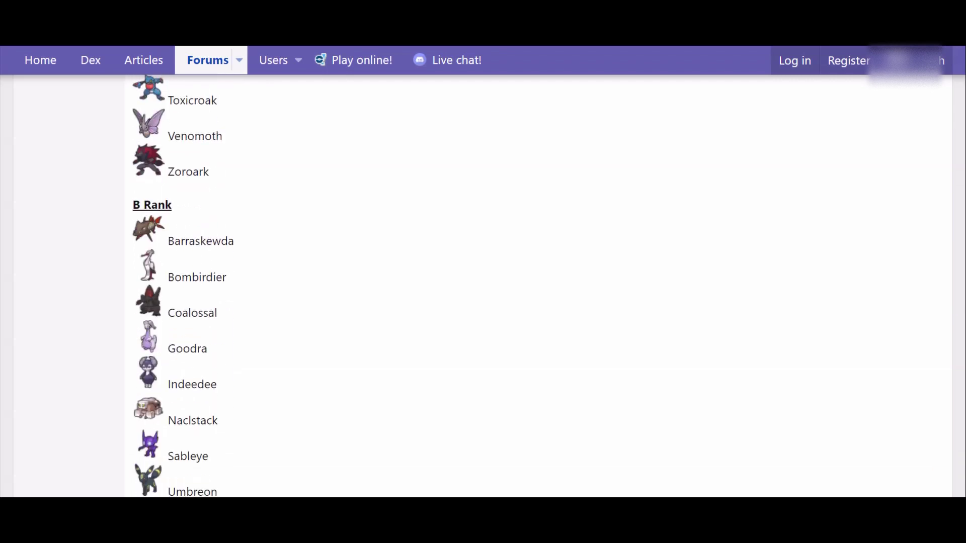
{"action": "scroll", "coordinate": [483, 287], "scroll_direction": "down", "scroll_amount": 11}
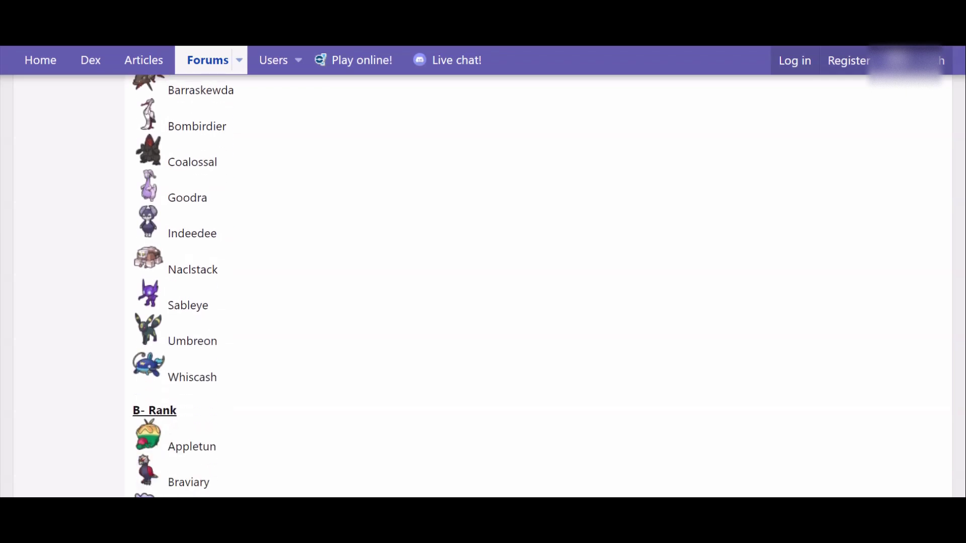
{"action": "scroll", "coordinate": [483, 287], "scroll_direction": "up", "scroll_amount": 3}
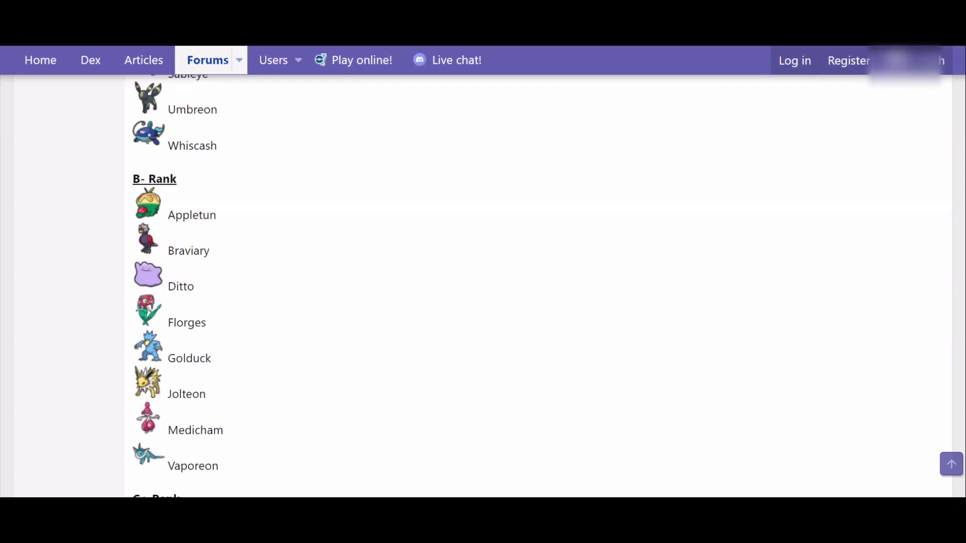
{"action": "double_click", "coordinate": [181, 287]}
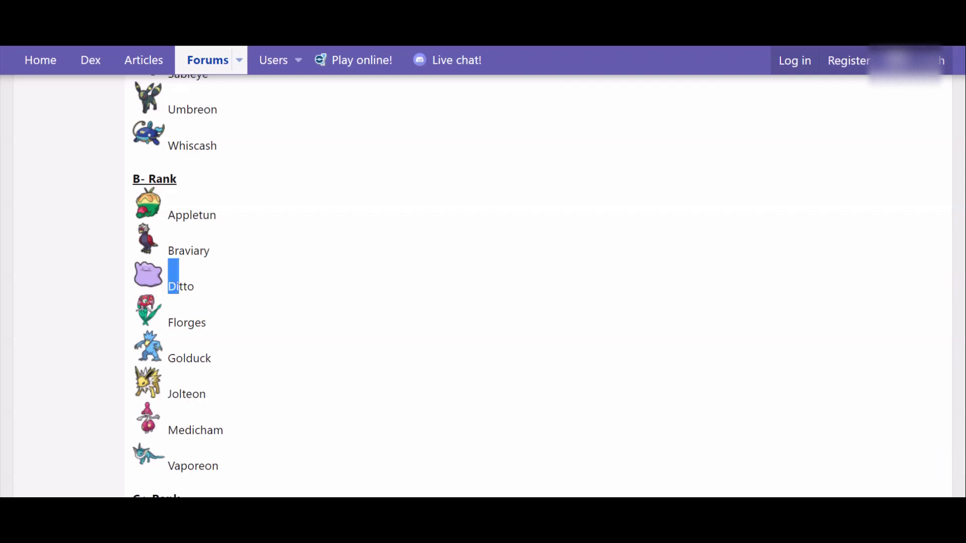
{"action": "left_click", "coordinate": [181, 286]}
{"action": "scroll", "coordinate": [483, 287], "scroll_direction": "up", "scroll_amount": 20}
{"action": "scroll", "coordinate": [483, 287], "scroll_direction": "up", "scroll_amount": 20}
{"action": "scroll", "coordinate": [483, 287], "scroll_direction": "down", "scroll_amount": 7}
{"action": "scroll", "coordinate": [483, 287], "scroll_direction": "down", "scroll_amount": 4}
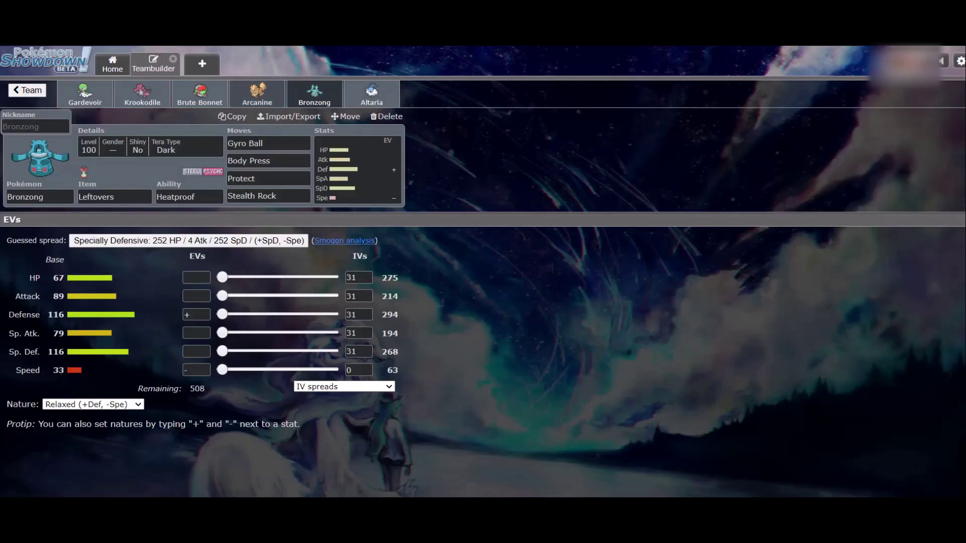
- Review the EV spreads of Brute Bonnet, Arcanine, Altaria, Gardevoir and Krookodile in the teambuilder
{"action": "left_click", "coordinate": [199, 94]}
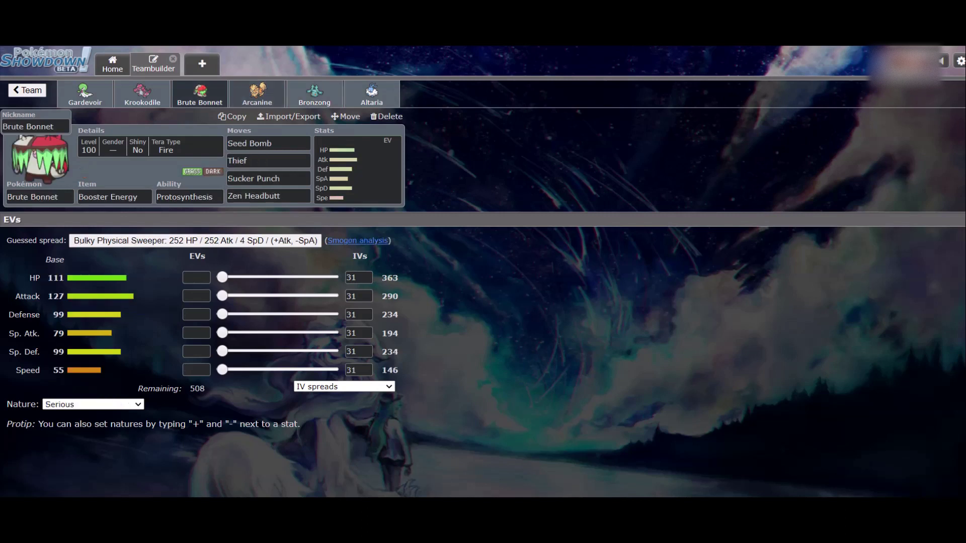
{"action": "left_click", "coordinate": [257, 94]}
{"action": "left_click", "coordinate": [372, 93]}
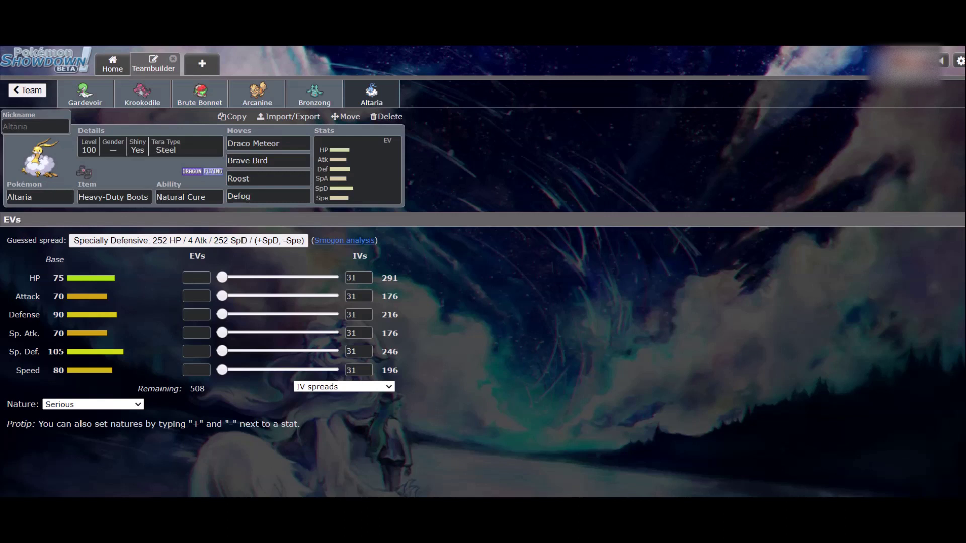
{"action": "left_click", "coordinate": [85, 94]}
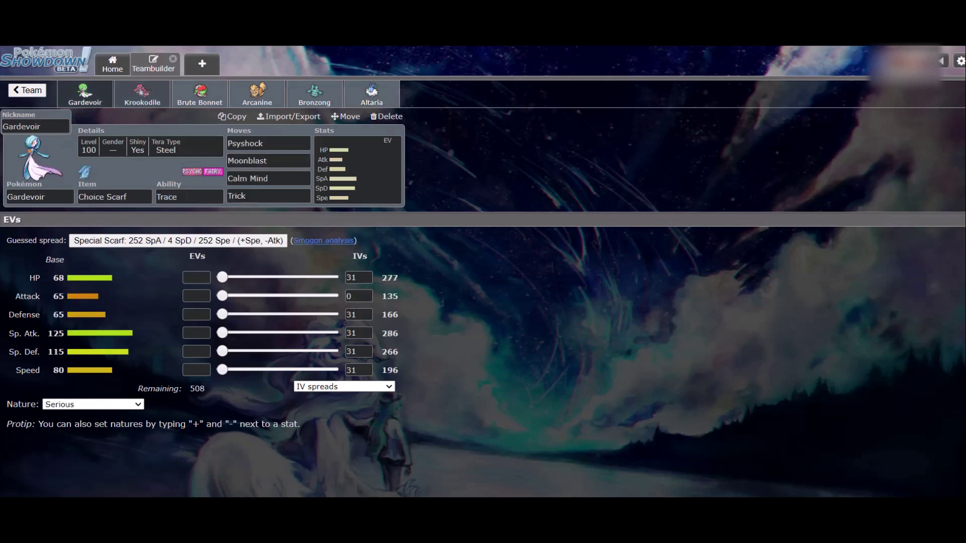
{"action": "left_click", "coordinate": [142, 94]}
{"action": "left_click", "coordinate": [199, 94]}
{"action": "left_click", "coordinate": [256, 95]}
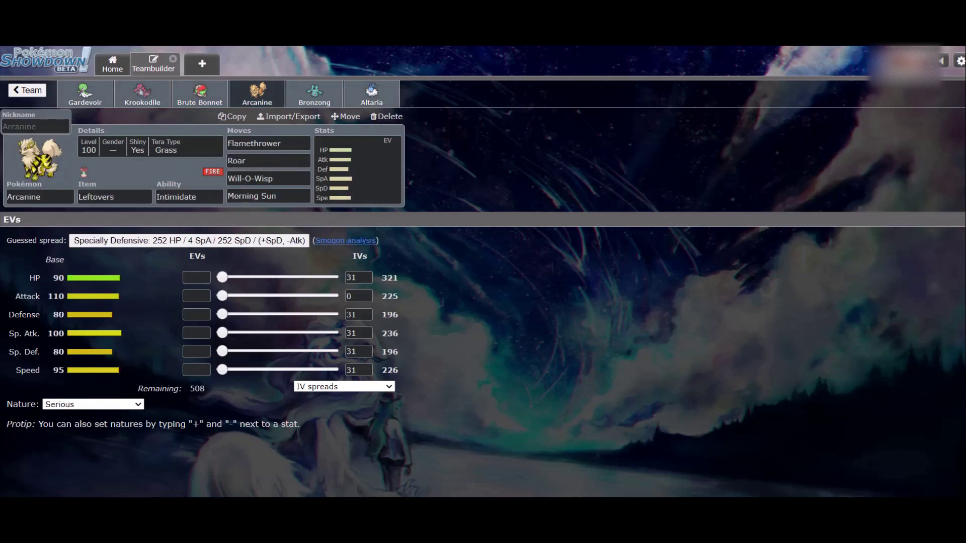
- Examine Gardevoir's EV spread and the list of RU Pokémon with their base stats
{"action": "left_click", "coordinate": [85, 93]}
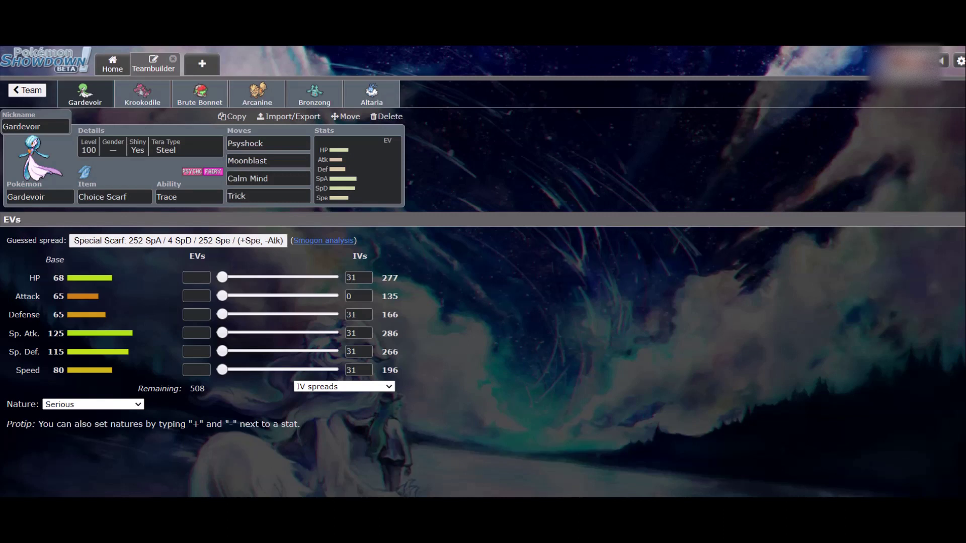
{"action": "mouse_move", "coordinate": [222, 351]}
{"action": "left_mouse_down"}
{"action": "mouse_move", "coordinate": [260, 352]}
{"action": "mouse_move", "coordinate": [222, 351]}
{"action": "left_mouse_up"}
{"action": "left_click", "coordinate": [30, 197]}
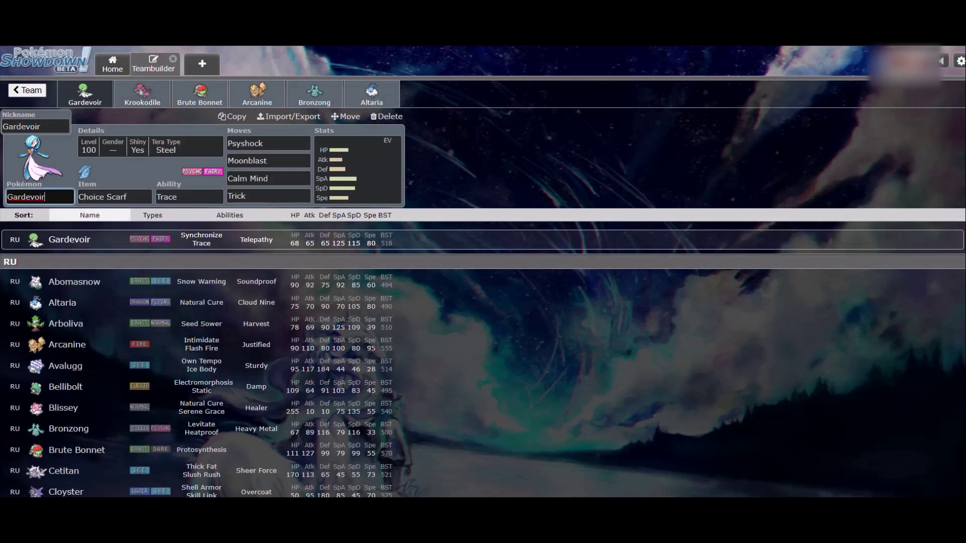
{"action": "left_click", "coordinate": [358, 170]}
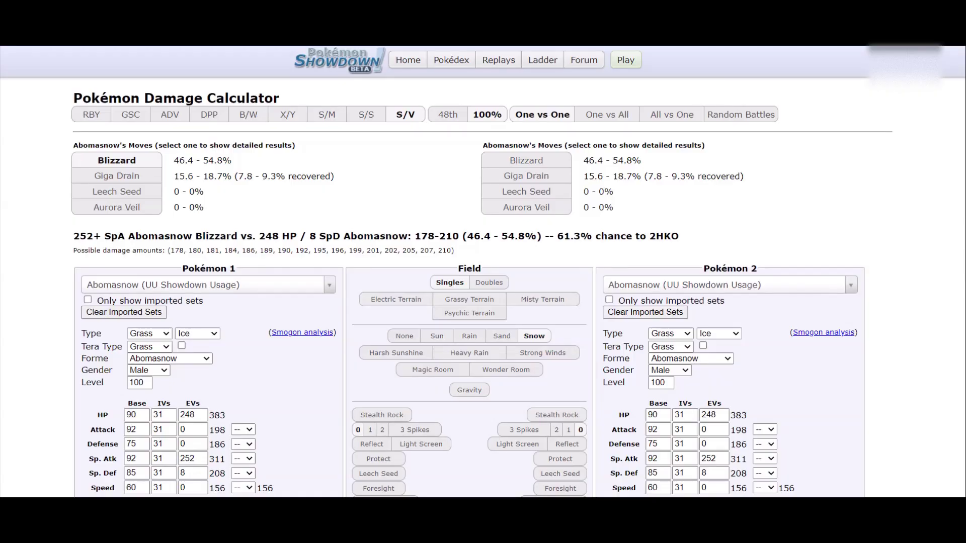
- Switch to the Pokémon Damage Calculator and load Gardevoir's Blank Set as Pokémon 1
{"action": "left_click", "coordinate": [208, 285]}
{"action": "type", "text": "gardevoir"}
{"action": "key", "text": "Down"}
{"action": "key", "text": "Down"}
{"action": "key", "text": "Down"}
{"action": "key", "text": "Down"}
{"action": "key", "text": "Down"}
{"action": "key", "text": "Down"}
{"action": "key", "text": "Down"}
{"action": "key", "text": "Down"}
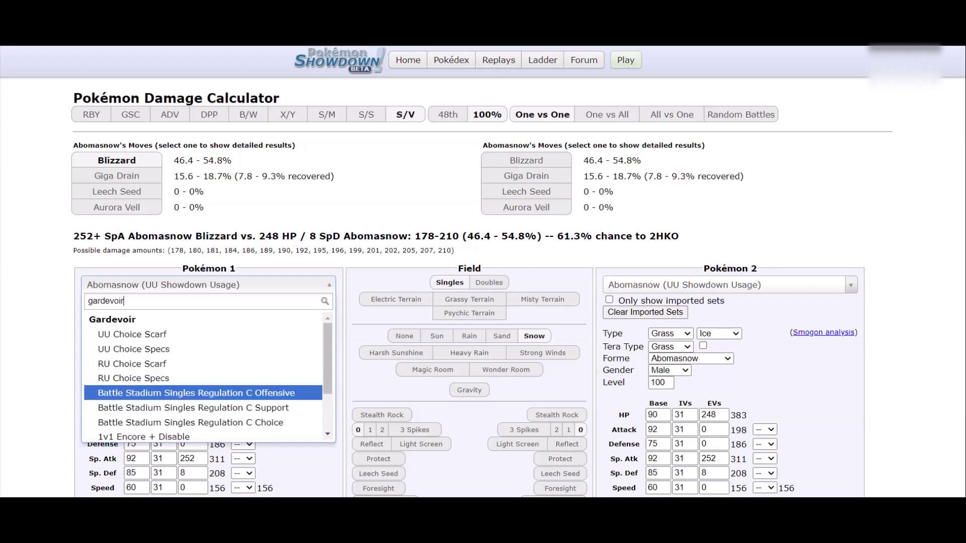
{"action": "key", "text": "Down"}
{"action": "key", "text": "Return"}
- Set Gardevoir's first two moves to Psyshock and Moonblast in the damage calculator
{"action": "scroll", "coordinate": [483, 271], "scroll_direction": "down", "scroll_amount": 6}
{"action": "left_click", "coordinate": [125, 312]}
{"action": "type", "text": "psyshco"}
{"action": "key", "text": "BackSpace"}
{"action": "key", "text": "BackSpace"}
{"action": "key", "text": "BackSpace"}
{"action": "type", "text": "hock"}
{"action": "key", "text": "Return"}
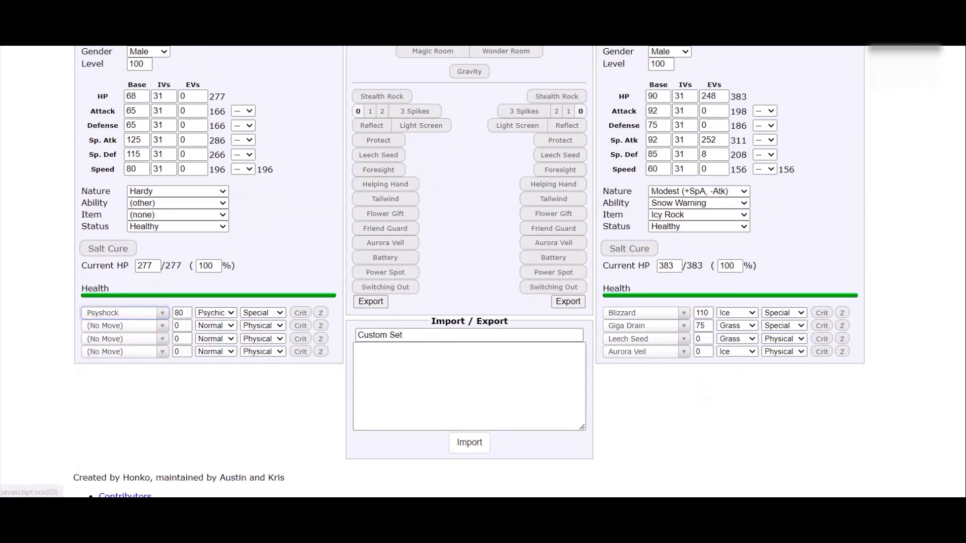
{"action": "left_click", "coordinate": [124, 325]}
{"action": "type", "text": "moonbl"}
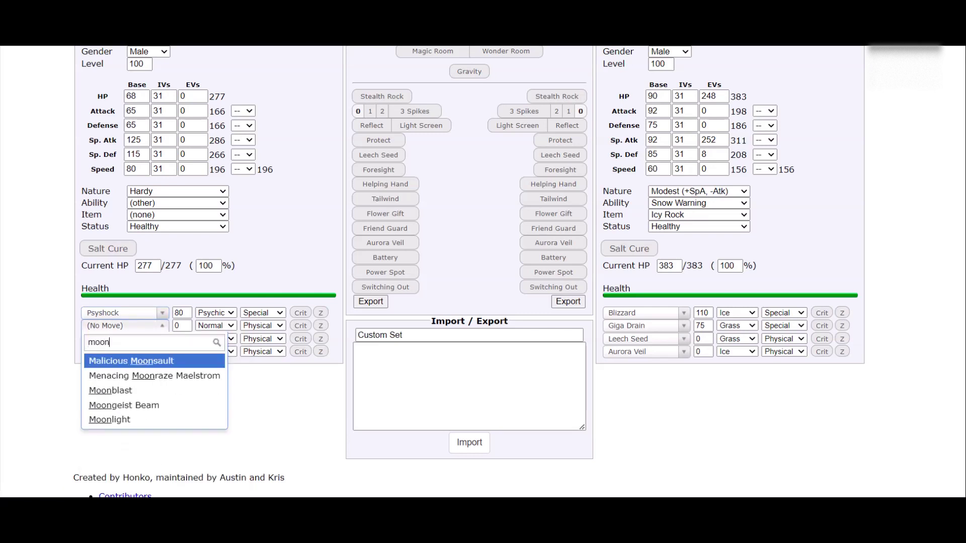
{"action": "key", "text": "Return"}
- Fill Gardevoir's remaining two move slots with Calm Mind and Flower Trick
{"action": "left_click", "coordinate": [125, 338]}
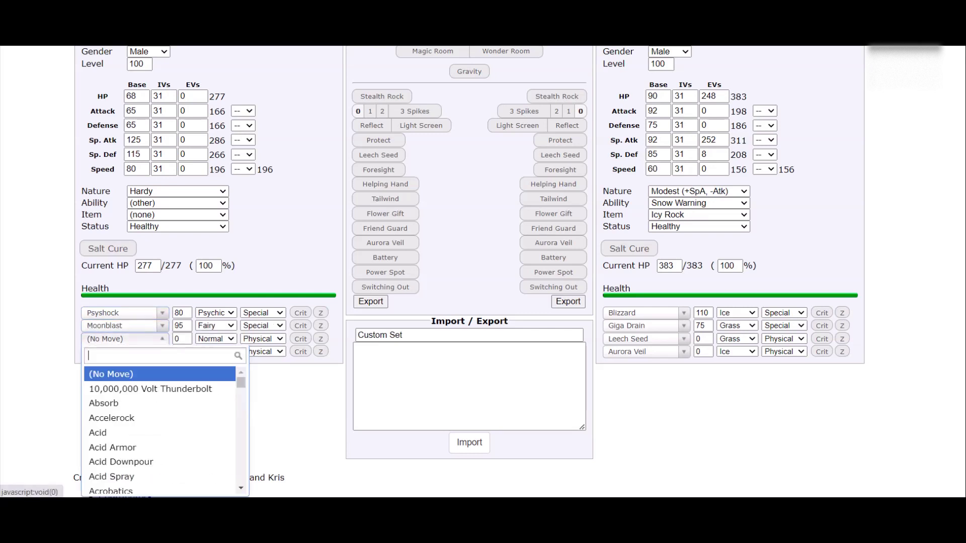
{"action": "type", "text": "calm m"}
{"action": "key", "text": "Return"}
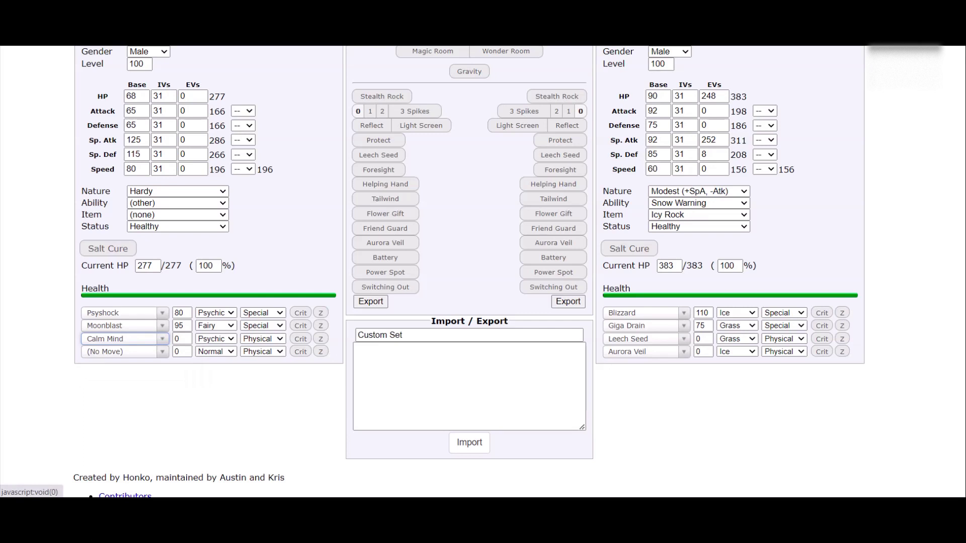
{"action": "left_click", "coordinate": [124, 352]}
{"action": "type", "text": "trick"}
{"action": "key", "text": "Return"}
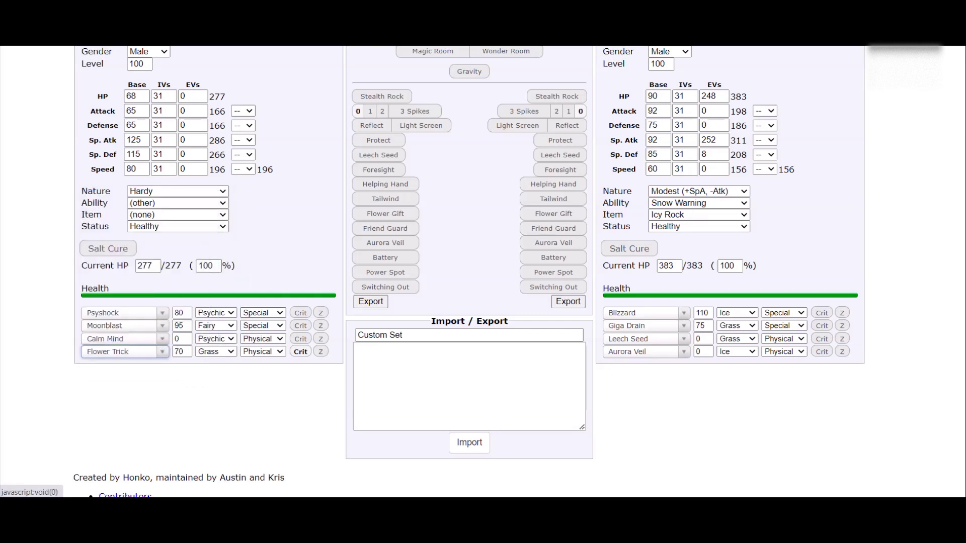
- Give Gardevoir the Trace ability and the Choice Scarf item in the damage calculator
{"action": "left_click", "coordinate": [177, 203]}
{"action": "type", "text": "tr"}
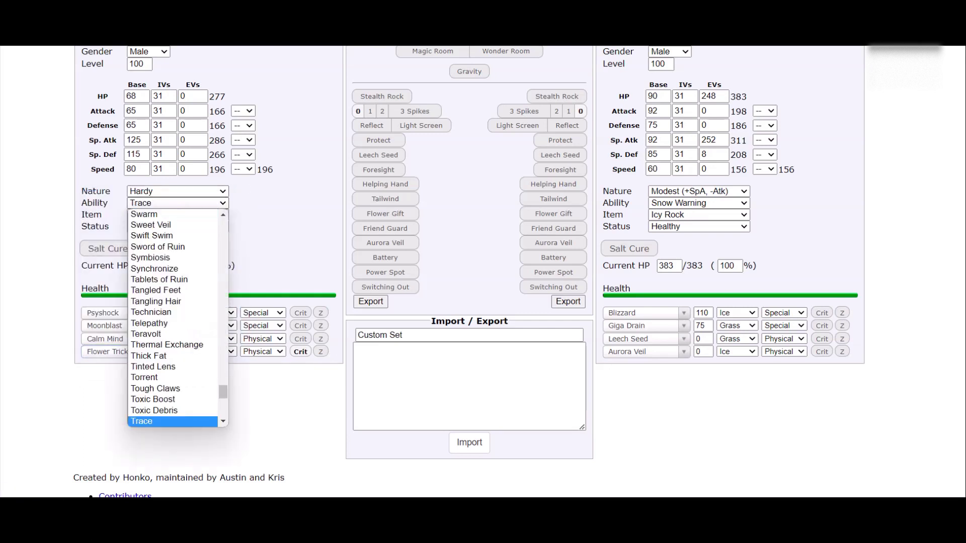
{"action": "key", "text": "Return"}
{"action": "left_click", "coordinate": [177, 215]}
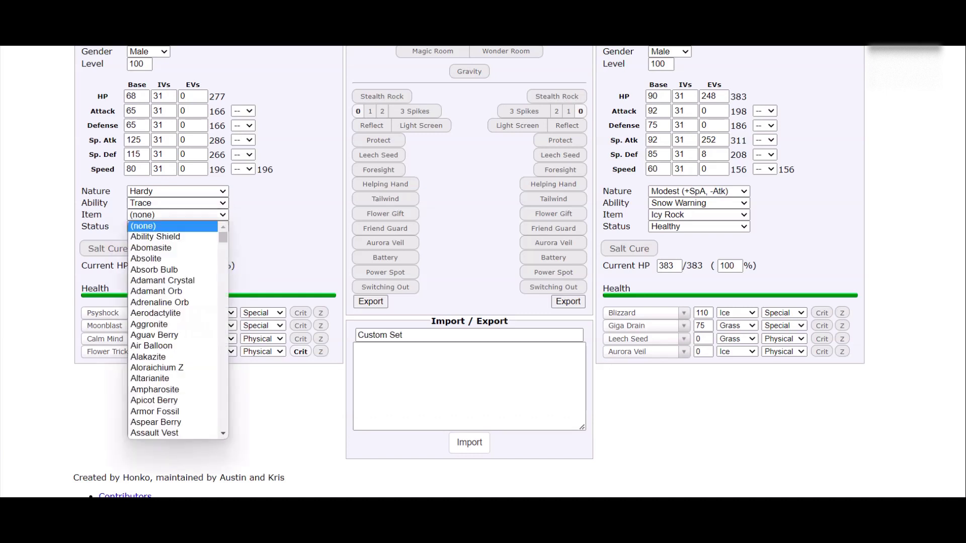
{"action": "type", "text": "sh"}
{"action": "scroll", "coordinate": [172, 335], "scroll_direction": "up", "scroll_amount": 2}
{"action": "type", "text": "chchoice s"}
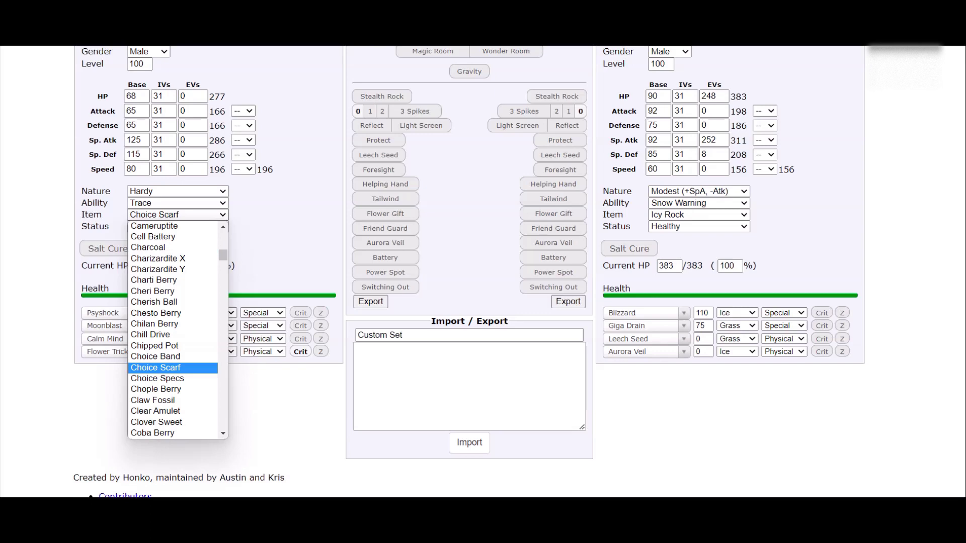
{"action": "key", "text": "Return"}
- Go back to the teambuilder and examine the base Speed stats in the RU Pokémon list
{"action": "scroll", "coordinate": [483, 272], "scroll_direction": "up", "scroll_amount": 4}
{"action": "key", "text": "ctrl+Tab"}
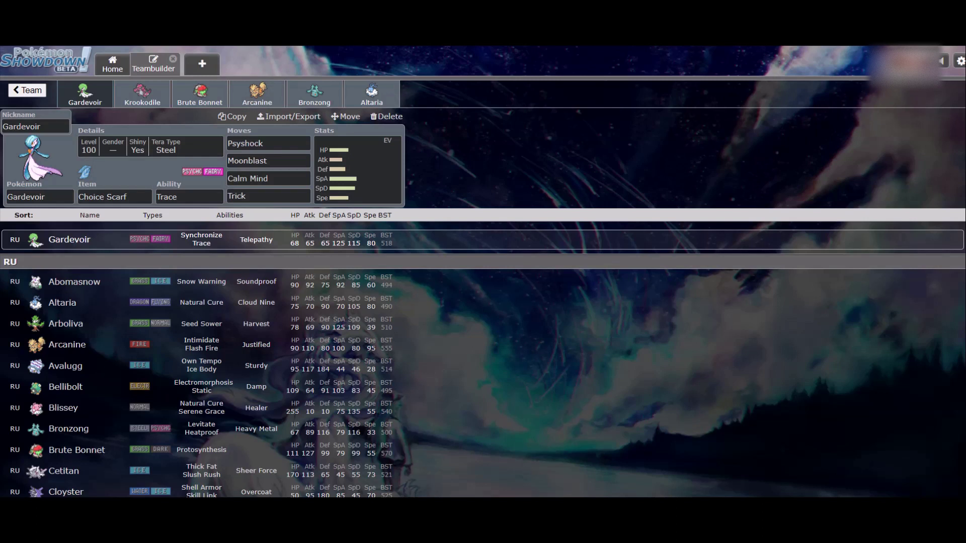
{"action": "key", "text": "ctrl+Tab"}
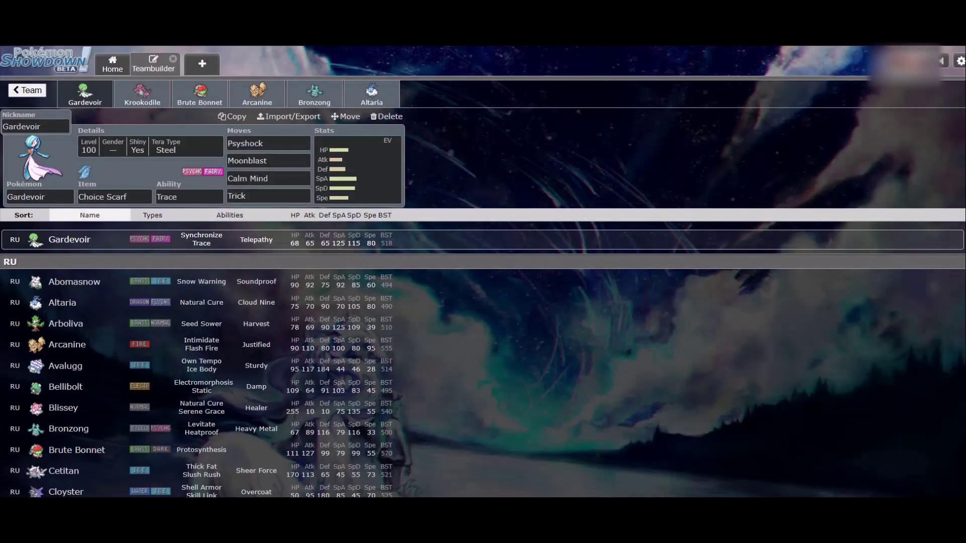
{"action": "scroll", "coordinate": [483, 372], "scroll_direction": "down", "scroll_amount": 3}
{"action": "scroll", "coordinate": [483, 385], "scroll_direction": "down", "scroll_amount": 4}
{"action": "scroll", "coordinate": [483, 353], "scroll_direction": "down", "scroll_amount": 5}
{"action": "scroll", "coordinate": [483, 297], "scroll_direction": "down", "scroll_amount": 1}
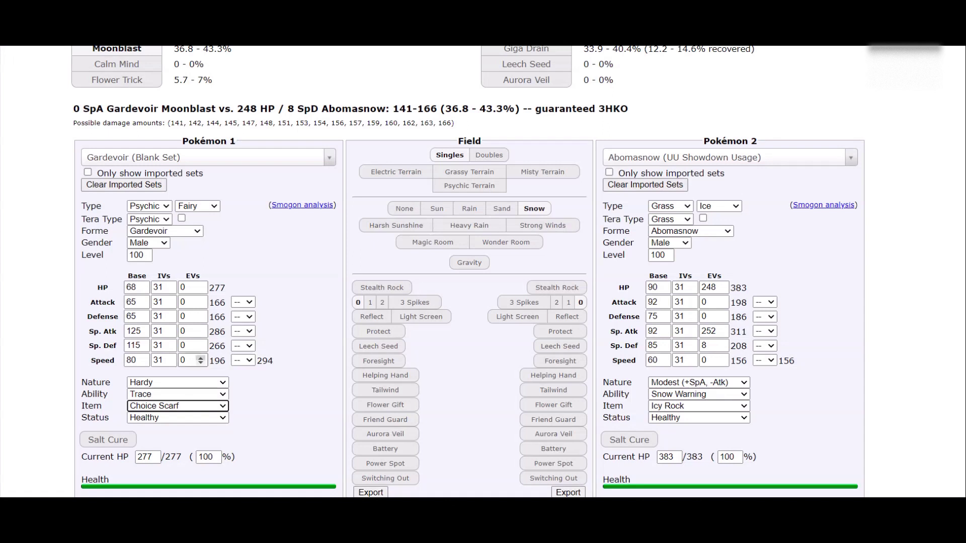
- Set Gardevoir's Speed EVs to 132 in the damage calculator, then raise them to 196
{"action": "double_click", "coordinate": [188, 361]}
{"action": "type", "text": "132"}
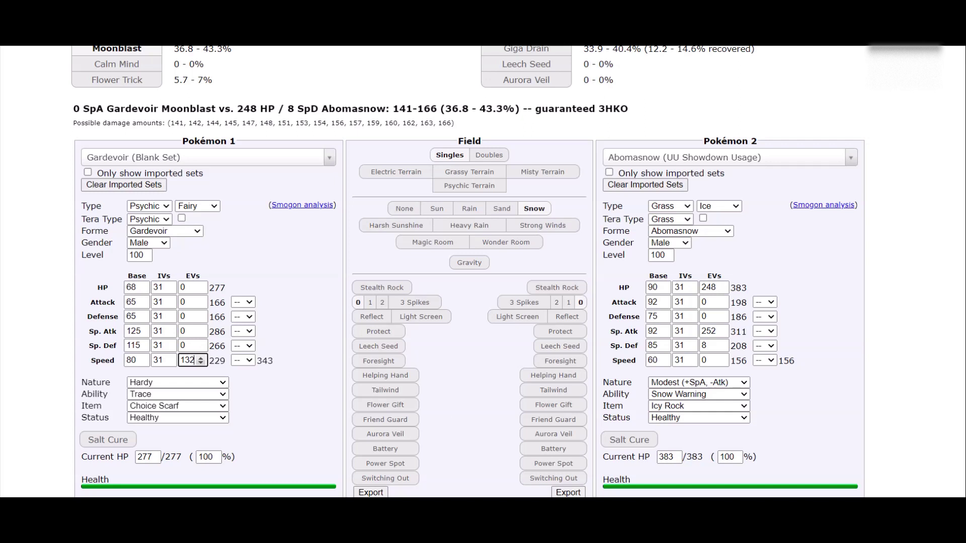
{"action": "left_click", "coordinate": [201, 358]}
{"action": "left_click", "coordinate": [200, 357]}
{"action": "left_click", "coordinate": [200, 358]}
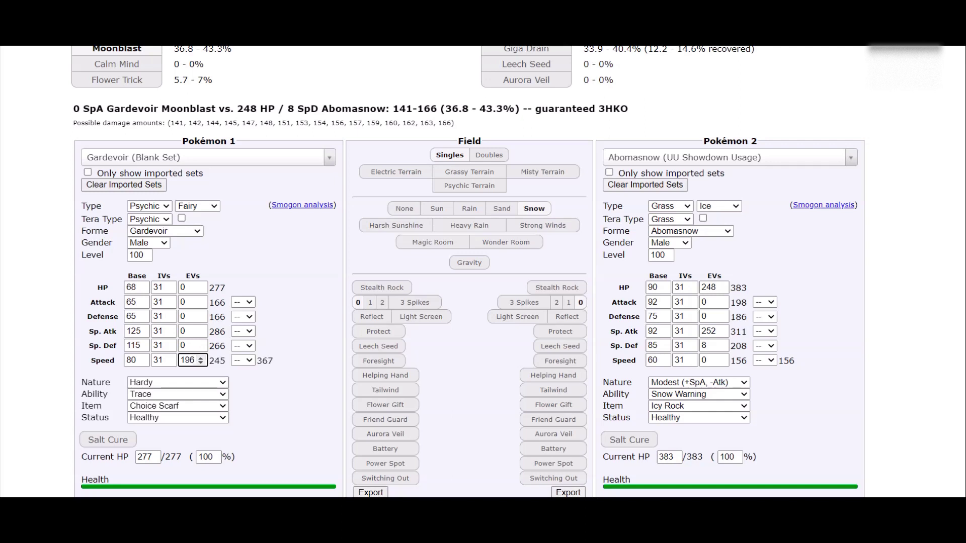
- Change Gardevoir's nature to Timid (+Spe, -Atk) and lower its Speed EVs to 148
{"action": "left_click", "coordinate": [178, 383]}
{"action": "scroll", "coordinate": [173, 283], "scroll_direction": "down", "scroll_amount": 2}
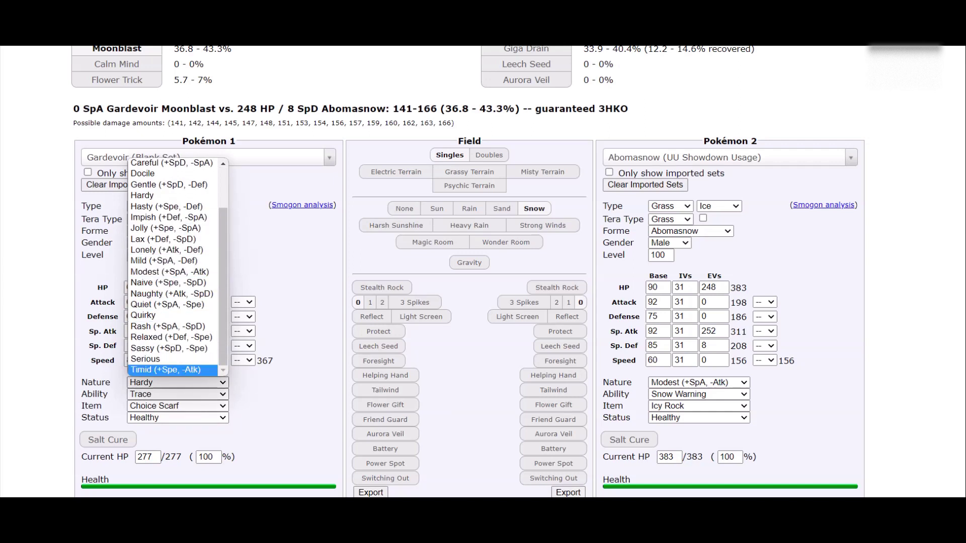
{"action": "left_click", "coordinate": [188, 369]}
{"action": "left_click", "coordinate": [200, 364]}
{"action": "left_click", "coordinate": [200, 364]}
{"action": "left_click", "coordinate": [200, 363]}
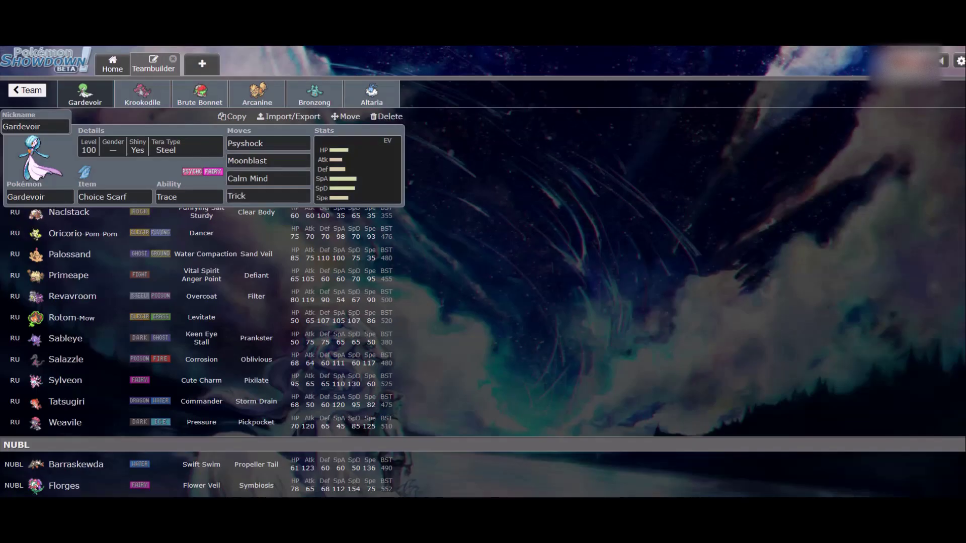
- Check the RU Pokémon list in the teambuilder for base Speed stats to compare with Gardevoir
{"action": "left_click", "coordinate": [358, 171]}
{"action": "left_click", "coordinate": [45, 196]}
{"action": "scroll", "coordinate": [483, 405], "scroll_direction": "down", "scroll_amount": 6}
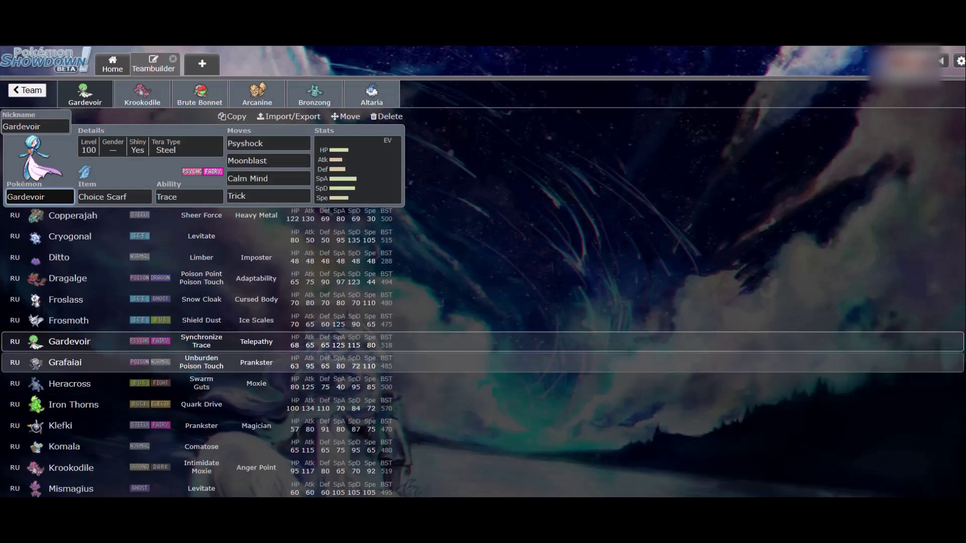
{"action": "scroll", "coordinate": [483, 405], "scroll_direction": "down", "scroll_amount": 3}
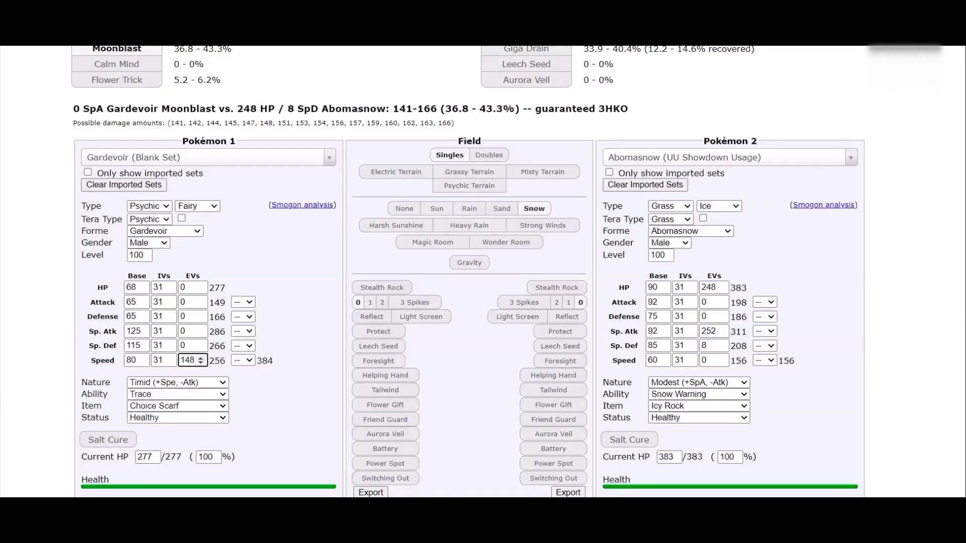
- Load the Iron Thorns UU Dragon Dance set as the opponent in the damage calculator and give it a +1 Speed boost
{"action": "left_click", "coordinate": [729, 157]}
{"action": "type", "text": "iron thorn"}
{"action": "key", "text": "Down"}
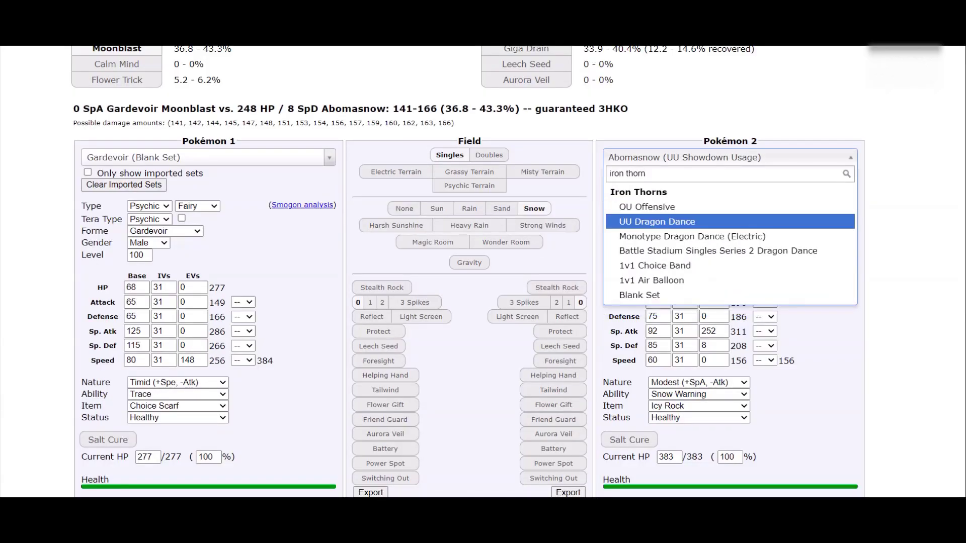
{"action": "key", "text": "Return"}
{"action": "left_click", "coordinate": [765, 337]}
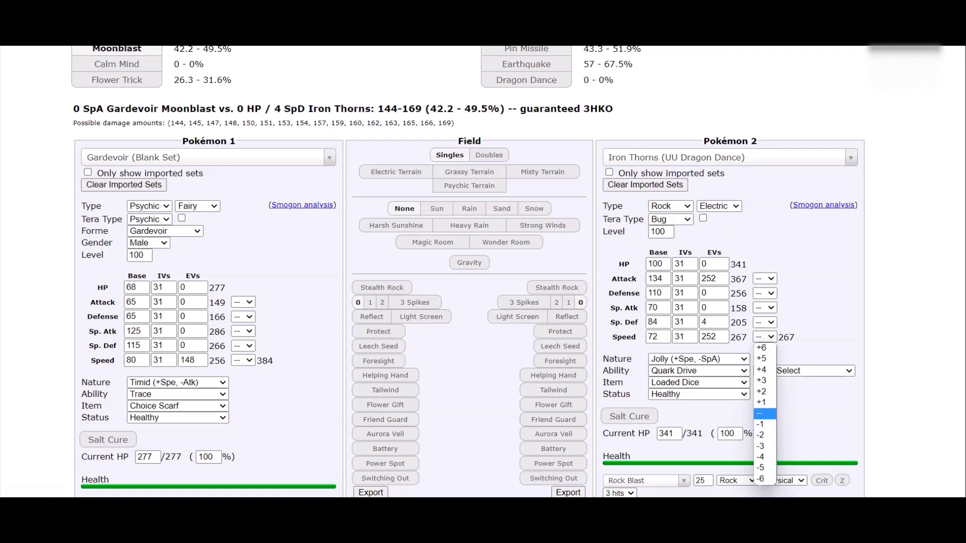
{"action": "left_click", "coordinate": [765, 397]}
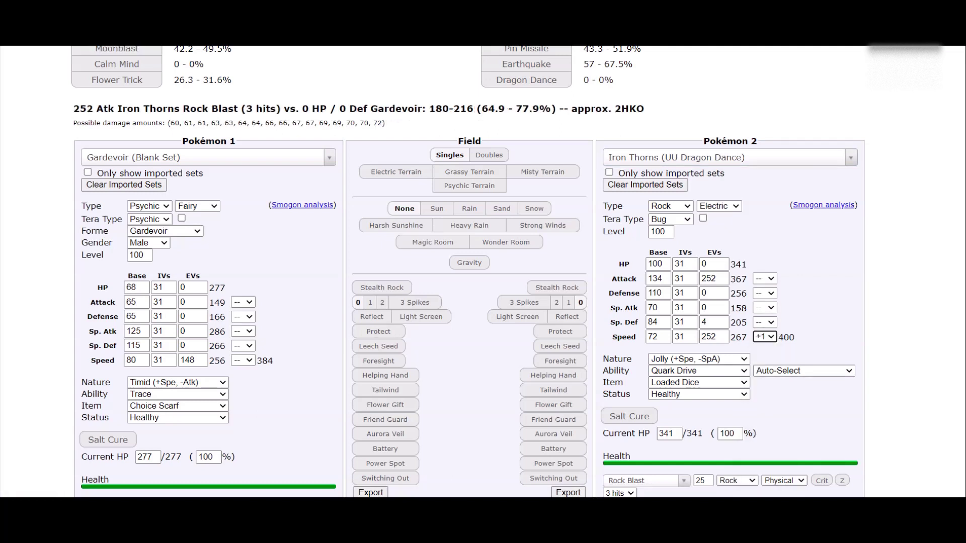
- Set Gardevoir's Speed EVs to 192 in the damage calculator
{"action": "left_click", "coordinate": [189, 360]}
{"action": "double_click", "coordinate": [189, 360]}
{"action": "type", "text": "192"}
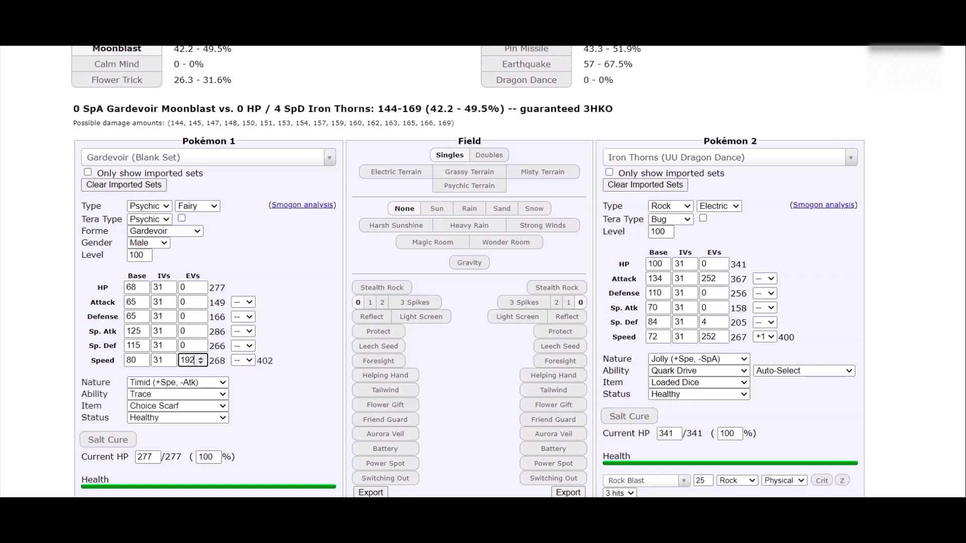
{"action": "scroll", "coordinate": [483, 272], "scroll_direction": "up", "scroll_amount": 3}
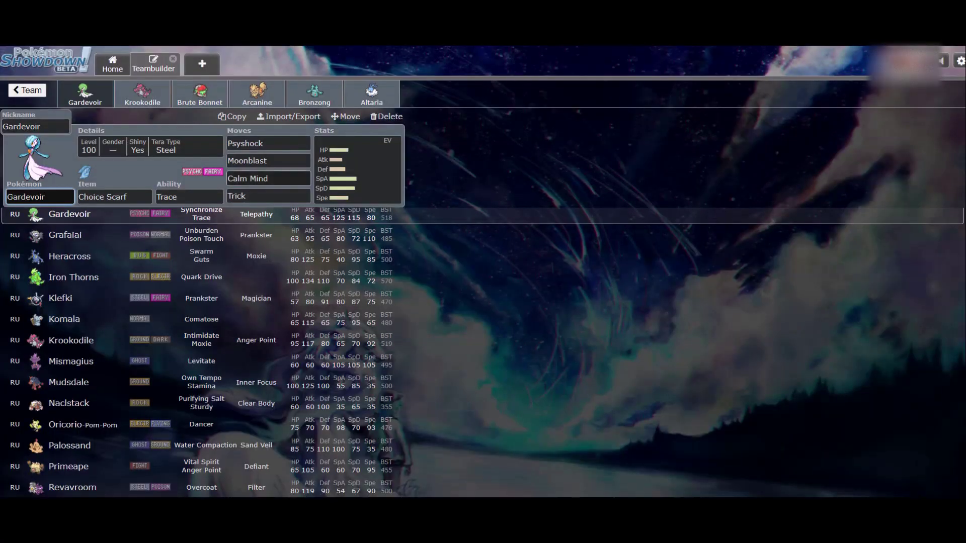
- Return to the teambuilder and give Gardevoir a Timid (+Spe, -Atk) nature and 192 Speed EVs
{"action": "left_click", "coordinate": [357, 169]}
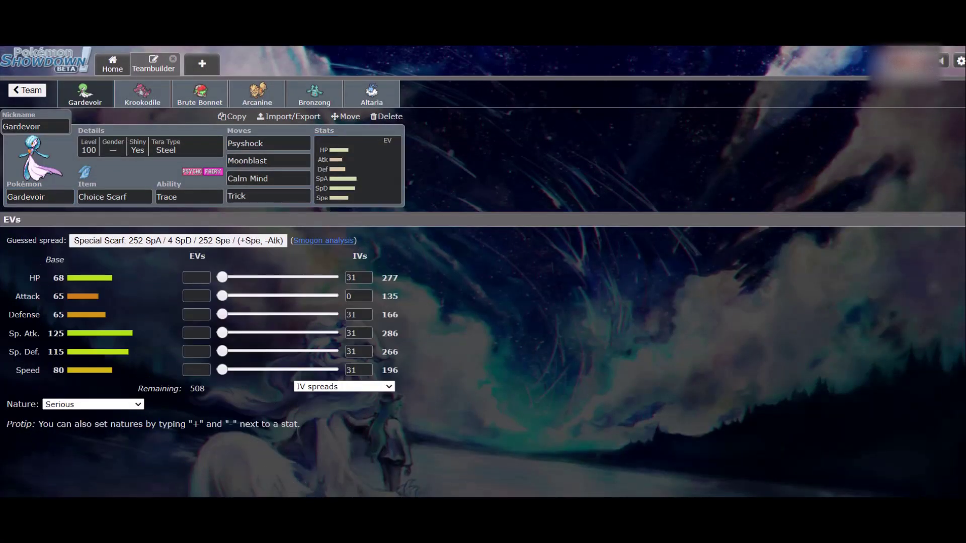
{"action": "left_click", "coordinate": [93, 404]}
{"action": "scroll", "coordinate": [89, 344], "scroll_direction": "down", "scroll_amount": 1}
{"action": "left_click", "coordinate": [82, 394]}
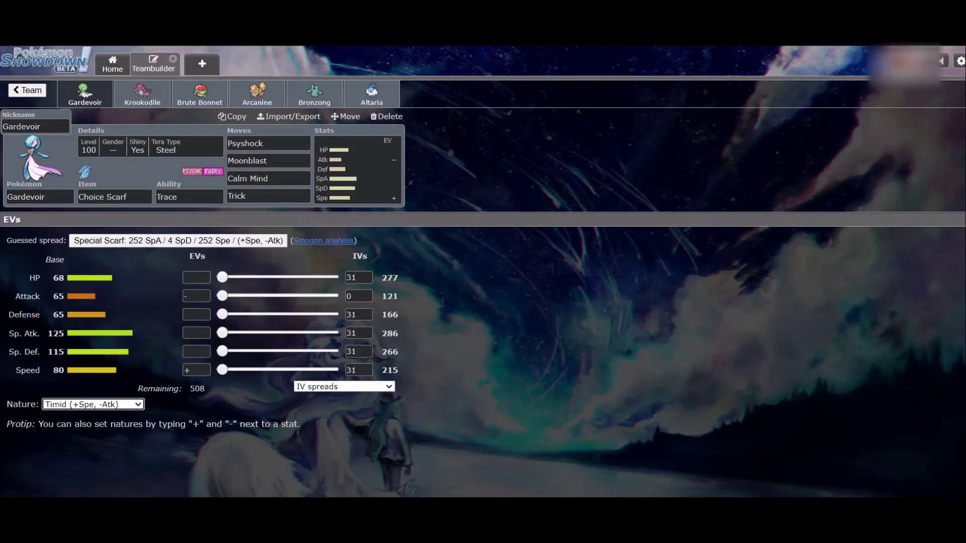
{"action": "left_click", "coordinate": [187, 370]}
{"action": "type", "text": "192"}
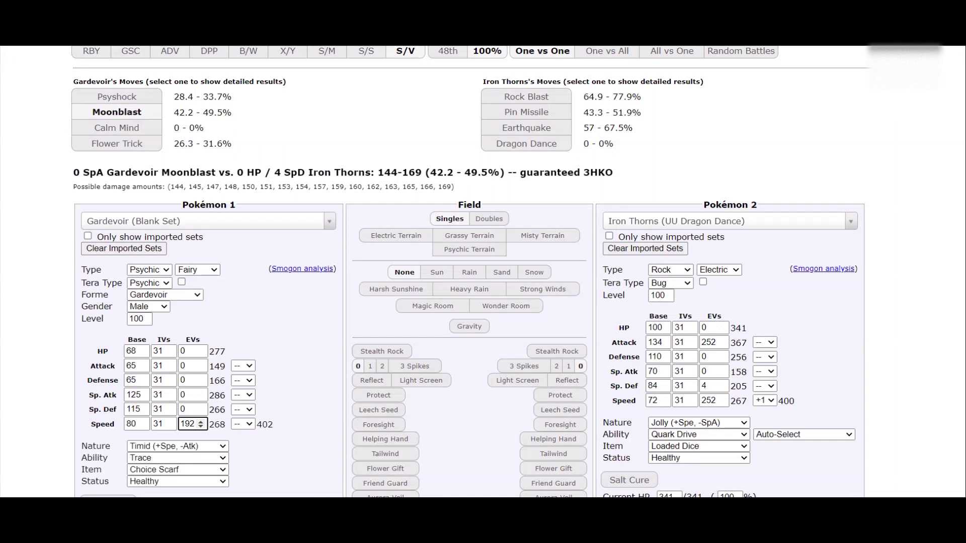
- In the damage calculator, raise Gardevoir's Special Attack EVs to 224 to test Moonblast against Iron Thorns
{"action": "left_click", "coordinate": [200, 427]}
{"action": "left_click", "coordinate": [200, 421]}
{"action": "left_click", "coordinate": [201, 393]}
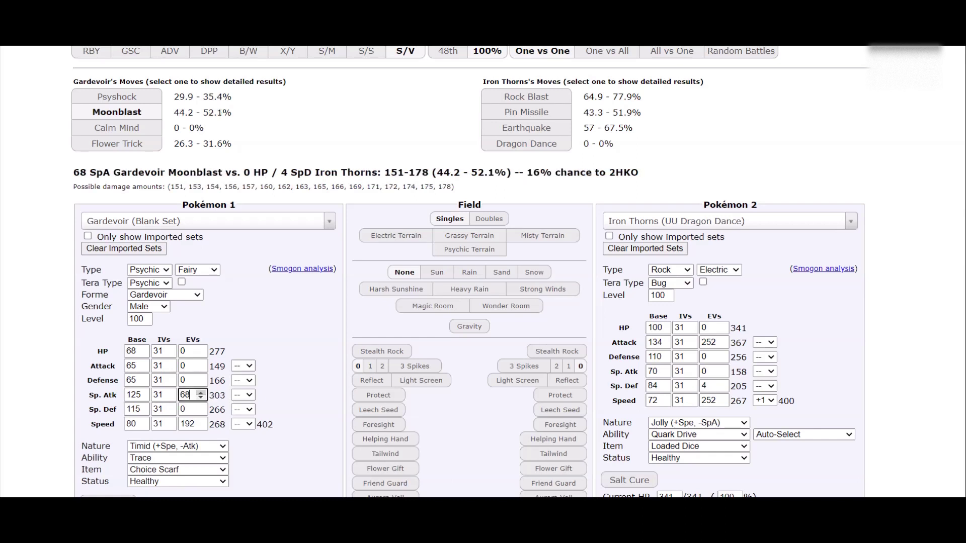
{"action": "left_click", "coordinate": [201, 392]}
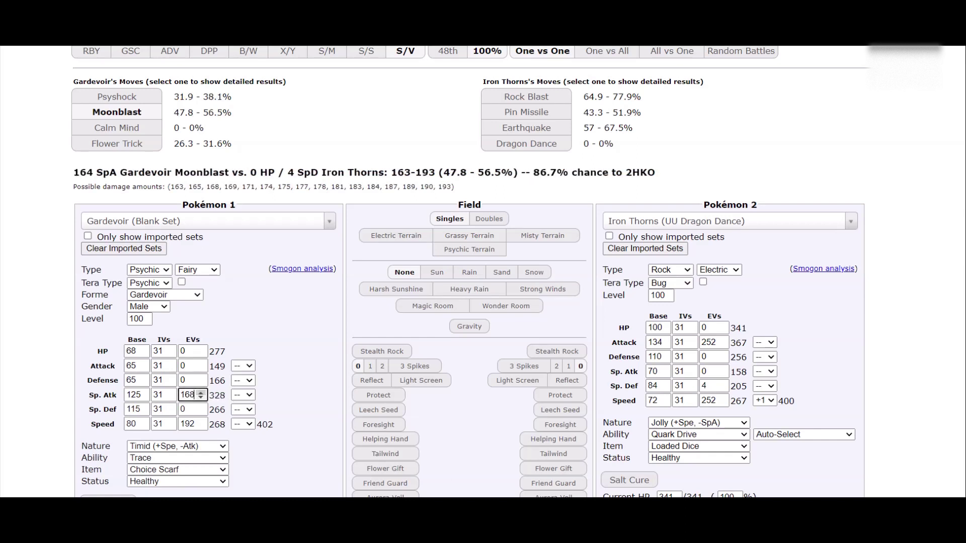
{"action": "left_click", "coordinate": [201, 393]}
{"action": "left_click", "coordinate": [201, 393]}
{"action": "left_click", "coordinate": [201, 392]}
{"action": "left_click", "coordinate": [201, 392]}
{"action": "left_click", "coordinate": [201, 392]}
{"action": "left_click", "coordinate": [201, 393]}
{"action": "left_click", "coordinate": [200, 392]}
{"action": "left_click", "coordinate": [200, 392]}
{"action": "left_click", "coordinate": [201, 392]}
{"action": "left_click", "coordinate": [200, 393]}
{"action": "left_click", "coordinate": [201, 392]}
{"action": "left_click", "coordinate": [200, 392]}
{"action": "key", "text": "Up"}
{"action": "key", "text": "Up"}
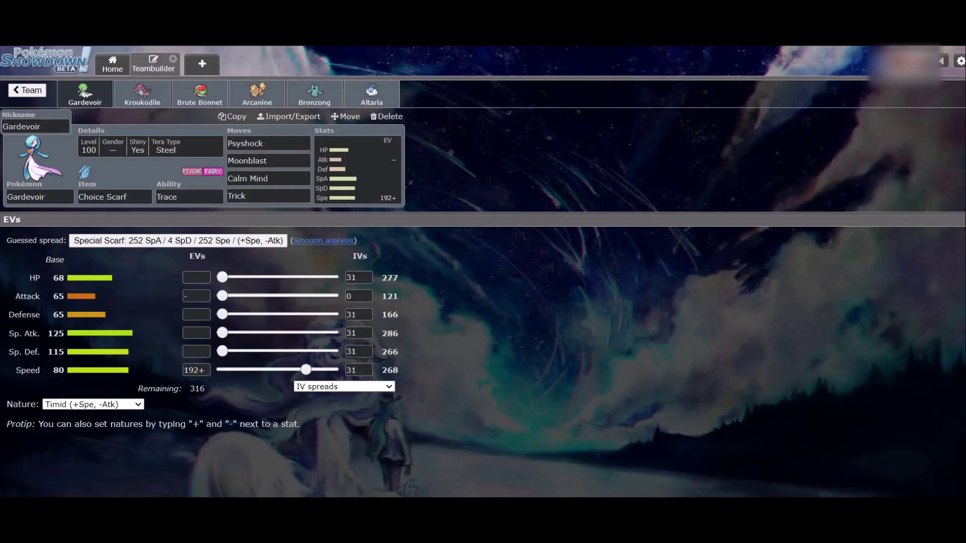
- Set Gardevoir's EVs in the teambuilder to 224 Special Attack and 92 Special Defense
{"action": "left_click", "coordinate": [196, 333]}
{"action": "type", "text": "224"}
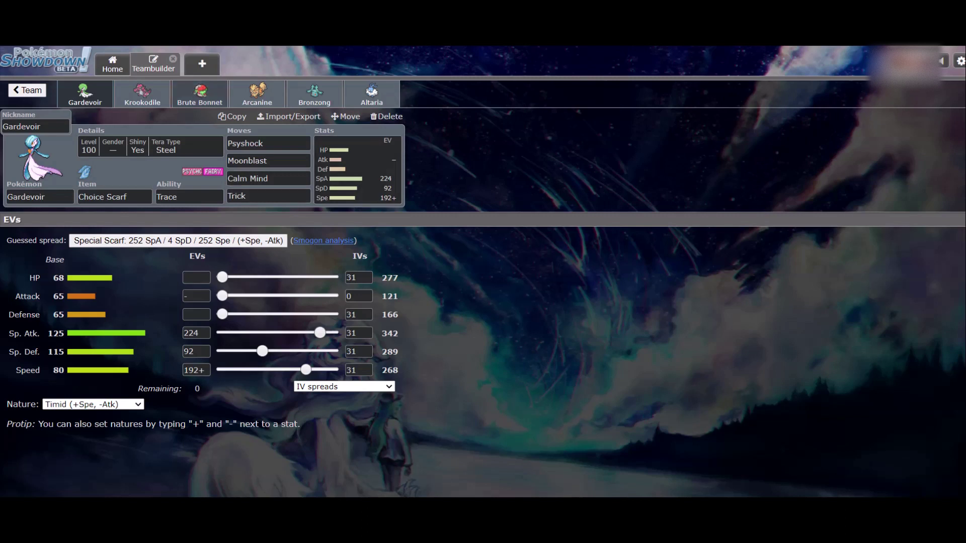
- Compare Krookodile's EV spread and stats with Gardevoir's
{"action": "left_click", "coordinate": [142, 94]}
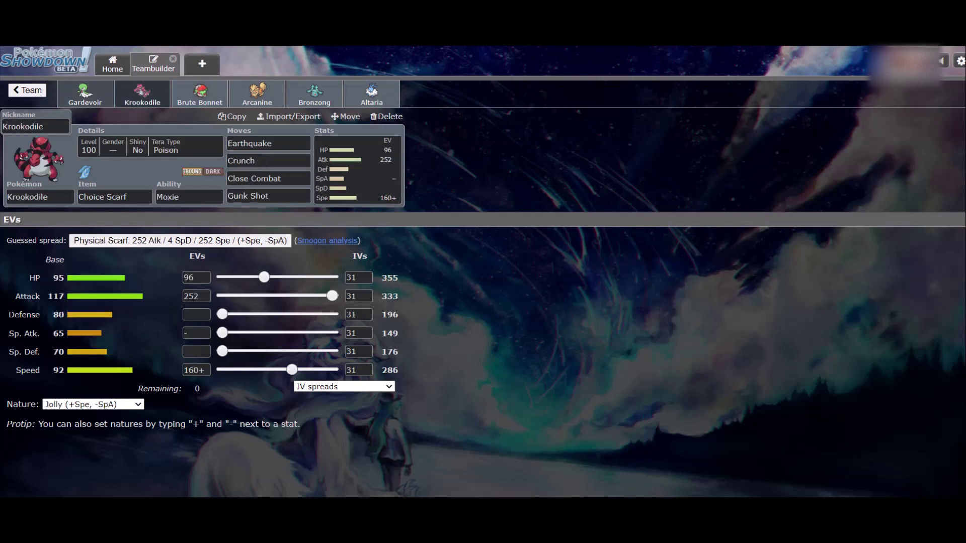
{"action": "left_click", "coordinate": [85, 94]}
{"action": "left_click", "coordinate": [142, 94]}
{"action": "left_click", "coordinate": [85, 94]}
{"action": "left_click", "coordinate": [141, 94]}
{"action": "left_click", "coordinate": [85, 94]}
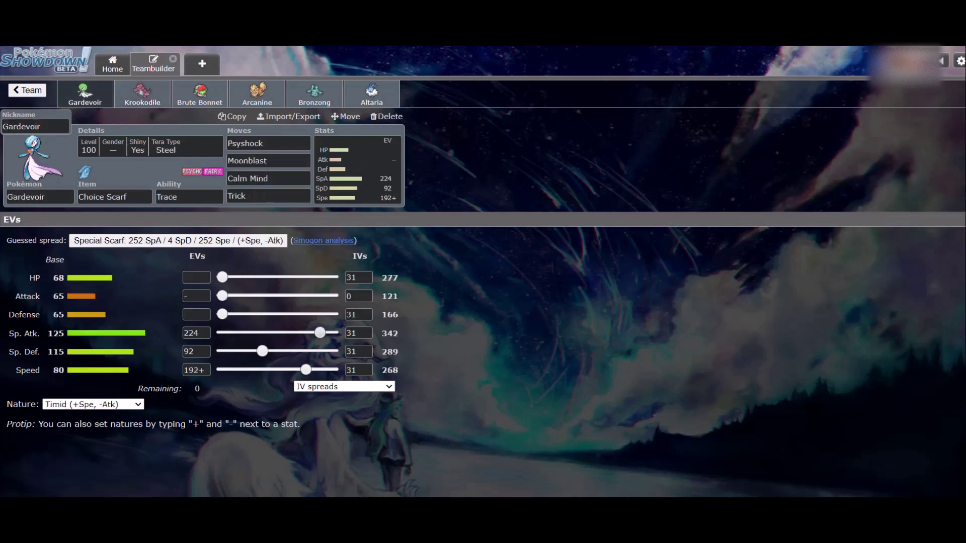
- Look through the base stats in Gardevoir's RU Pokémon list
{"action": "left_click", "coordinate": [40, 197]}
{"action": "scroll", "coordinate": [202, 345], "scroll_direction": "down", "scroll_amount": 5}
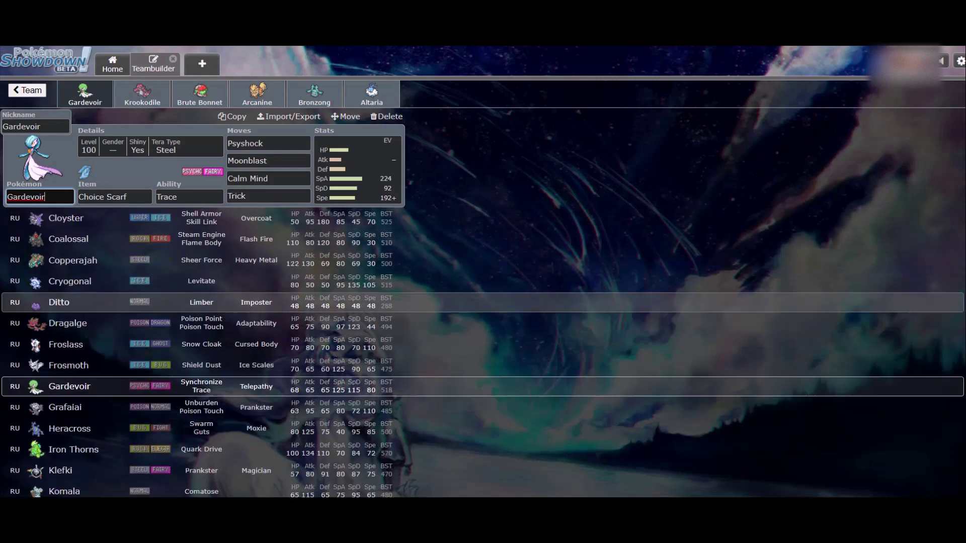
{"action": "scroll", "coordinate": [202, 319], "scroll_direction": "down", "scroll_amount": 1}
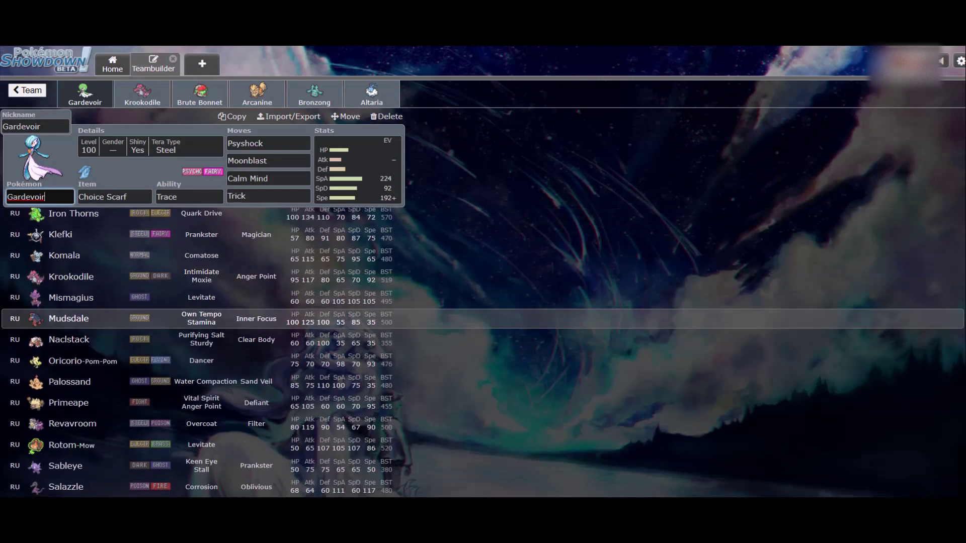
- Try Gardevoir with 252 Special Attack and 40 Special Defense EVs, then return Special Attack to 224
{"action": "left_click", "coordinate": [357, 169]}
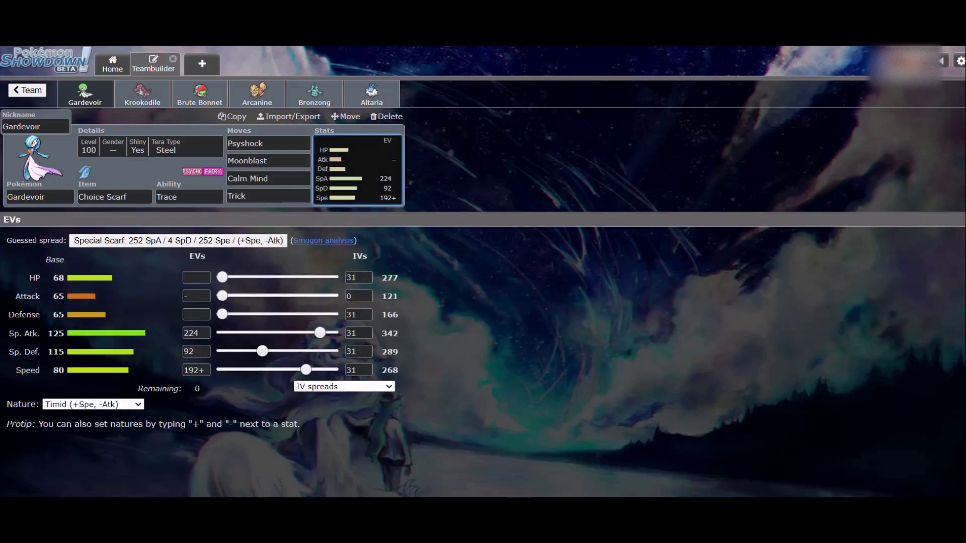
{"action": "left_click_drag", "start_coordinate": [262, 351], "coordinate": [241, 351]}
{"action": "left_click_drag", "start_coordinate": [320, 332], "coordinate": [332, 333]}
{"action": "mouse_move", "coordinate": [241, 351]}
{"action": "left_mouse_down"}
{"action": "mouse_move", "coordinate": [250, 351]}
{"action": "mouse_move", "coordinate": [239, 351]}
{"action": "left_mouse_up"}
{"action": "left_click", "coordinate": [199, 333]}
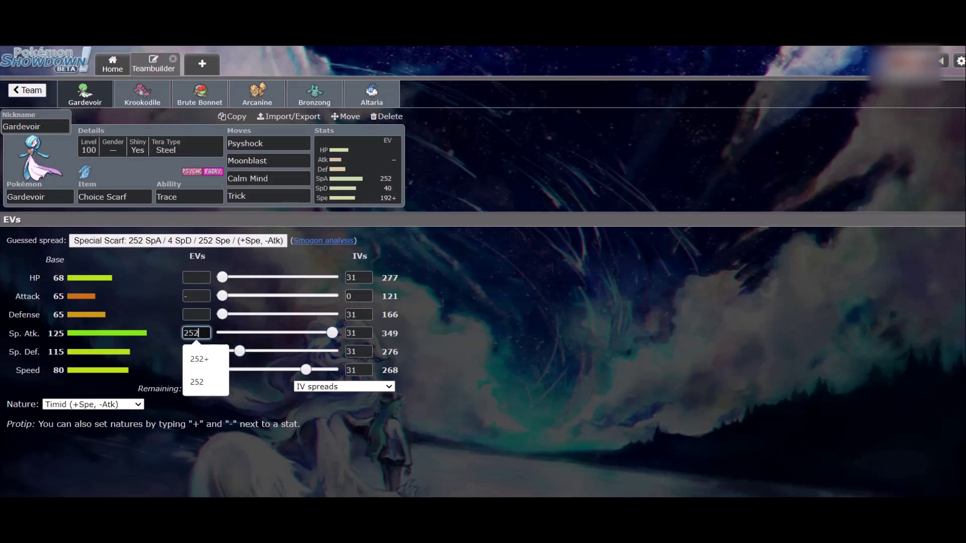
{"action": "key", "text": "BackSpace"}
{"action": "type", "text": "24"}
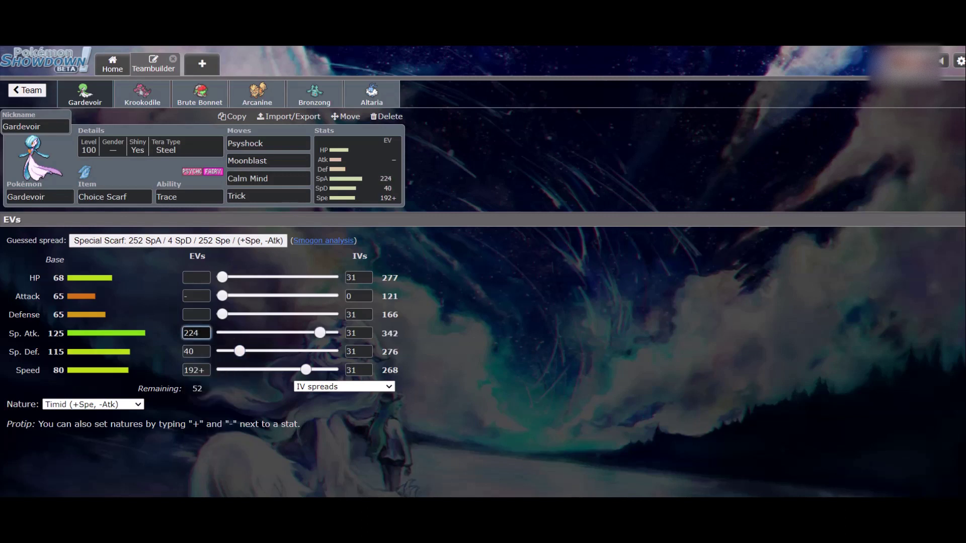
{"action": "key", "text": "Tab"}
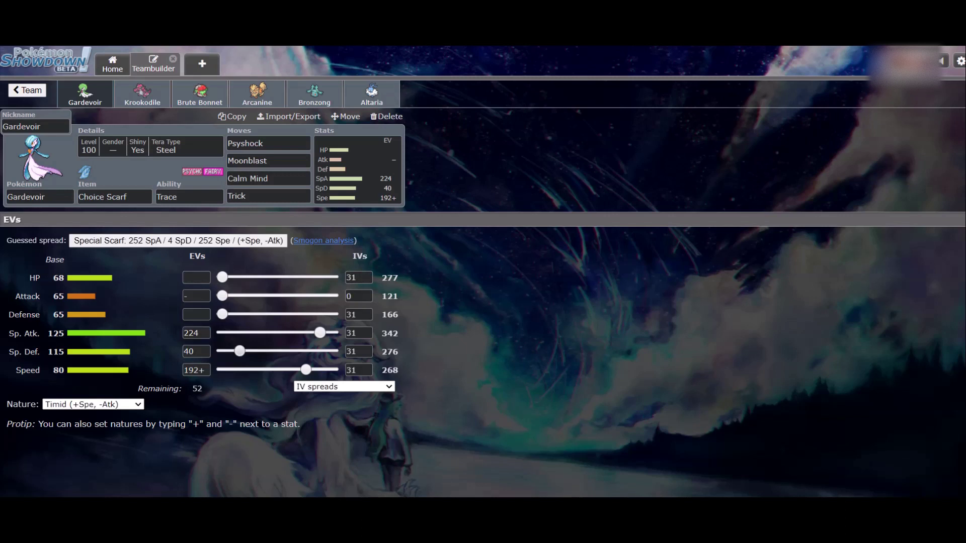
- Review the sets and EV spreads of Krookodile, Gardevoir and Brute Bonnet
{"action": "left_click", "coordinate": [143, 93]}
{"action": "left_click", "coordinate": [85, 93]}
{"action": "left_click", "coordinate": [143, 93]}
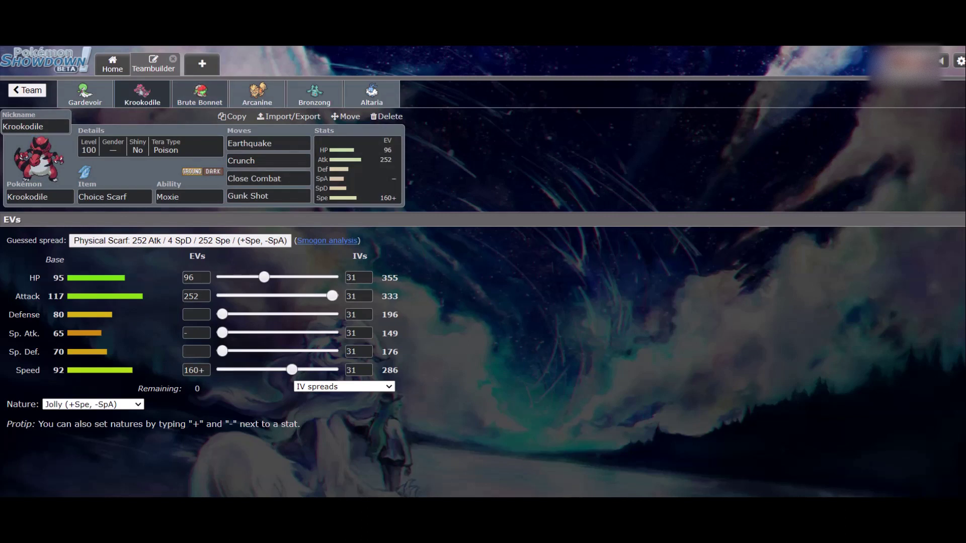
{"action": "left_click", "coordinate": [200, 94]}
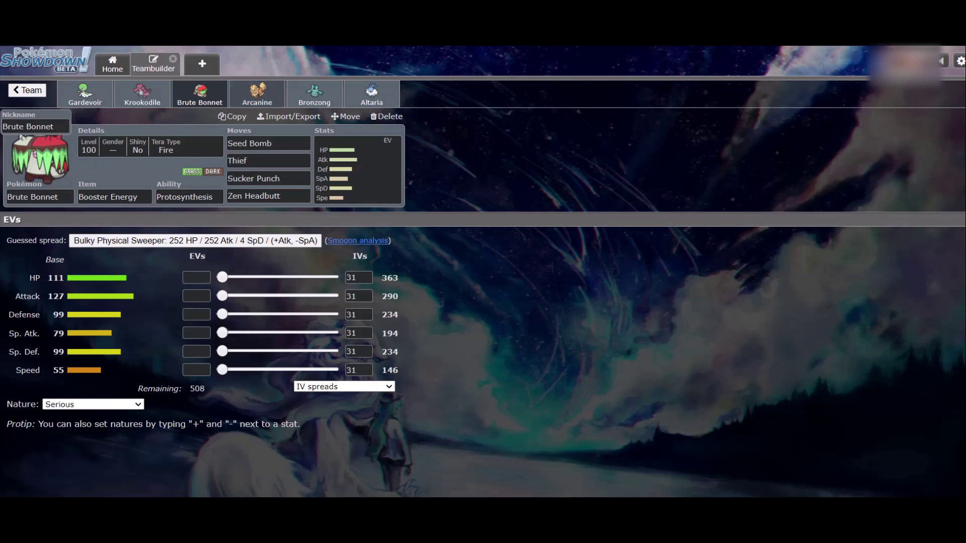
{"action": "left_click", "coordinate": [85, 93]}
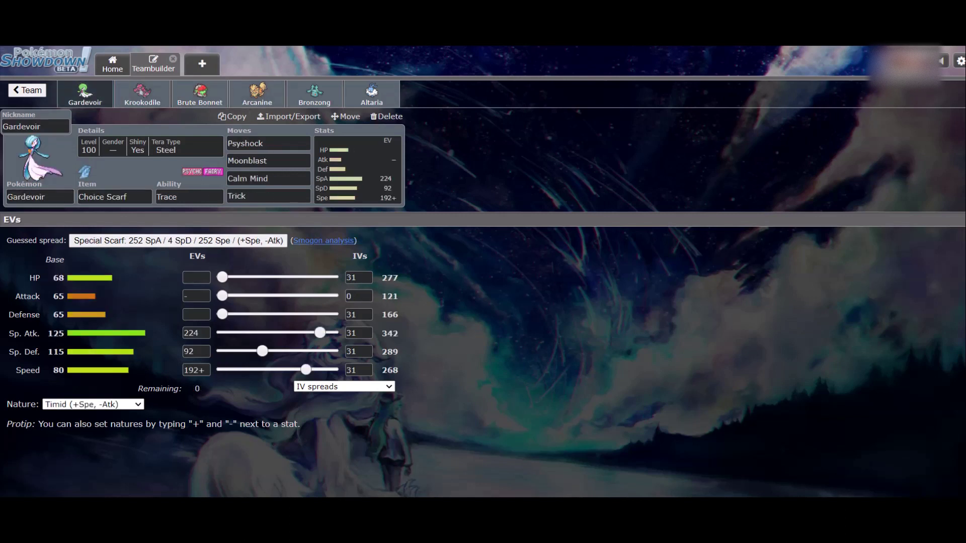
{"action": "left_click", "coordinate": [39, 197]}
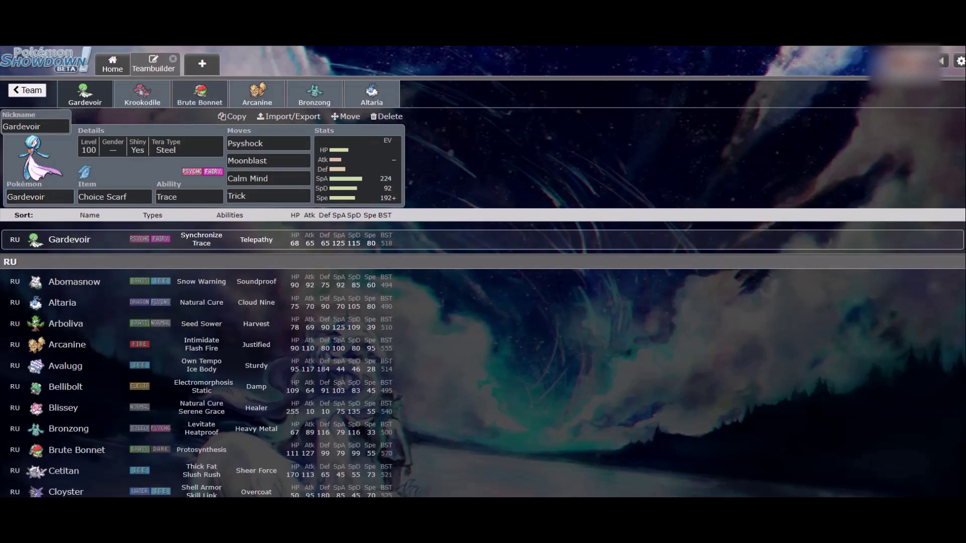
{"action": "left_click", "coordinate": [200, 93]}
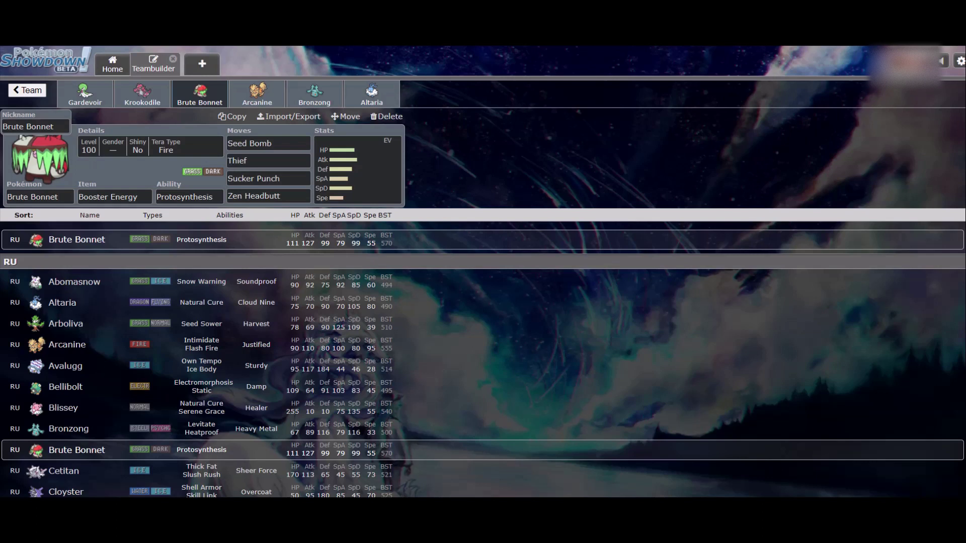
- Try 252 Defense EVs with an Impish (+Def, -SpA) nature on Brute Bonnet
{"action": "left_click", "coordinate": [357, 170]}
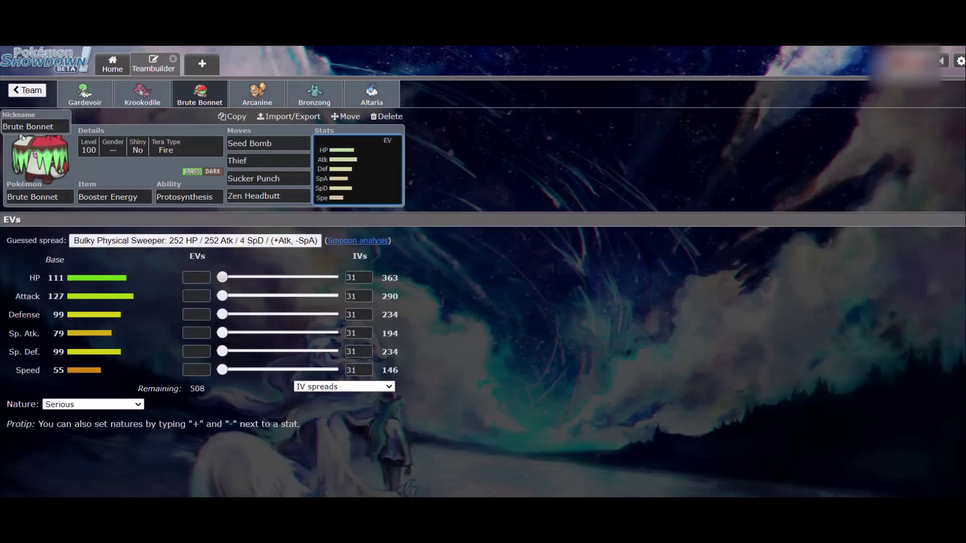
{"action": "left_click_drag", "start_coordinate": [222, 314], "coordinate": [332, 315]}
{"action": "left_click", "coordinate": [201, 314]}
{"action": "type", "text": "+"}
{"action": "left_click", "coordinate": [196, 333]}
{"action": "type", "text": "-"}
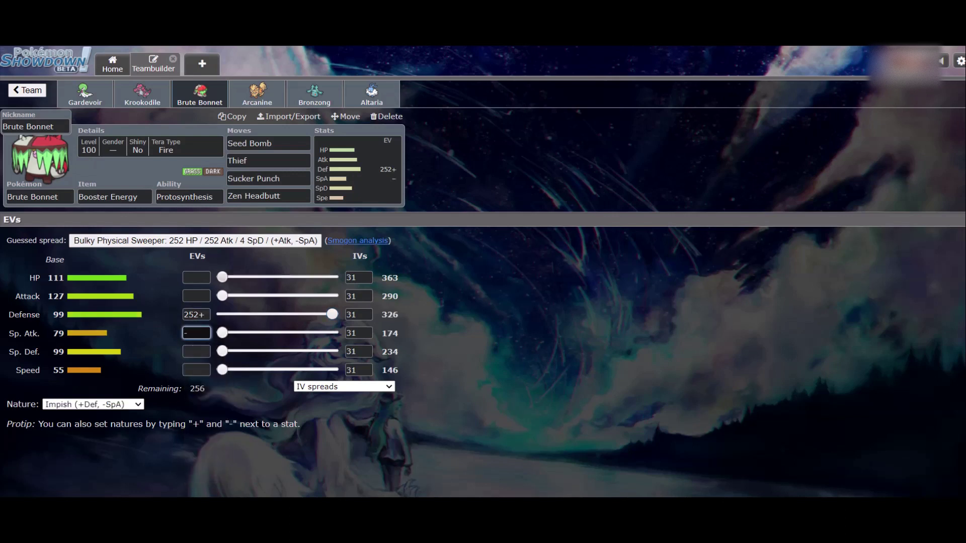
- Clear Brute Bonnet's Defense EVs and remove the nature modifiers from Defense and Special Attack
{"action": "mouse_move", "coordinate": [222, 277]}
{"action": "left_mouse_down"}
{"action": "mouse_move", "coordinate": [332, 277]}
{"action": "mouse_move", "coordinate": [222, 277]}
{"action": "left_mouse_up"}
{"action": "left_click_drag", "start_coordinate": [332, 314], "coordinate": [220, 314]}
{"action": "double_click", "coordinate": [188, 315]}
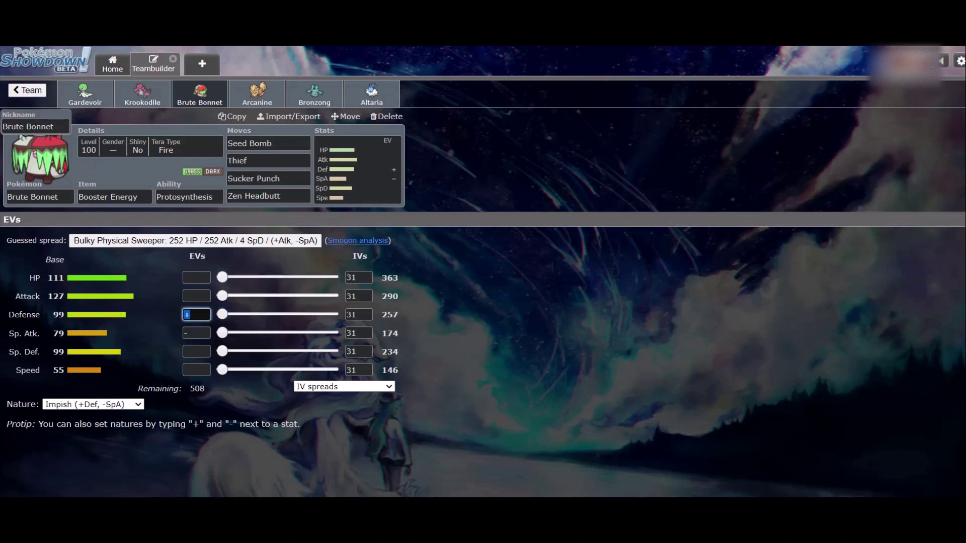
{"action": "key", "text": "BackSpace"}
{"action": "type", "text": "`="}
{"action": "key", "text": "Tab"}
{"action": "type", "text": "="}
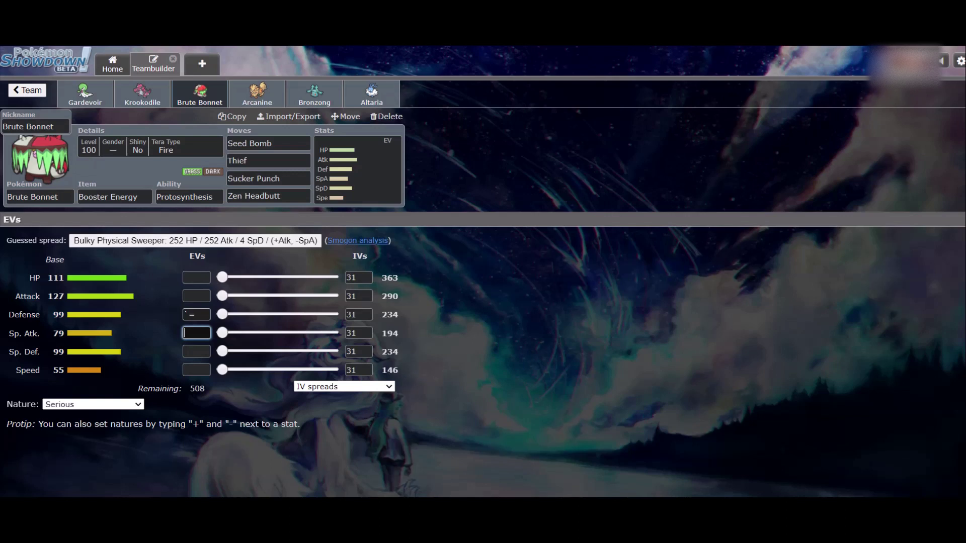
{"action": "left_click", "coordinate": [196, 315]}
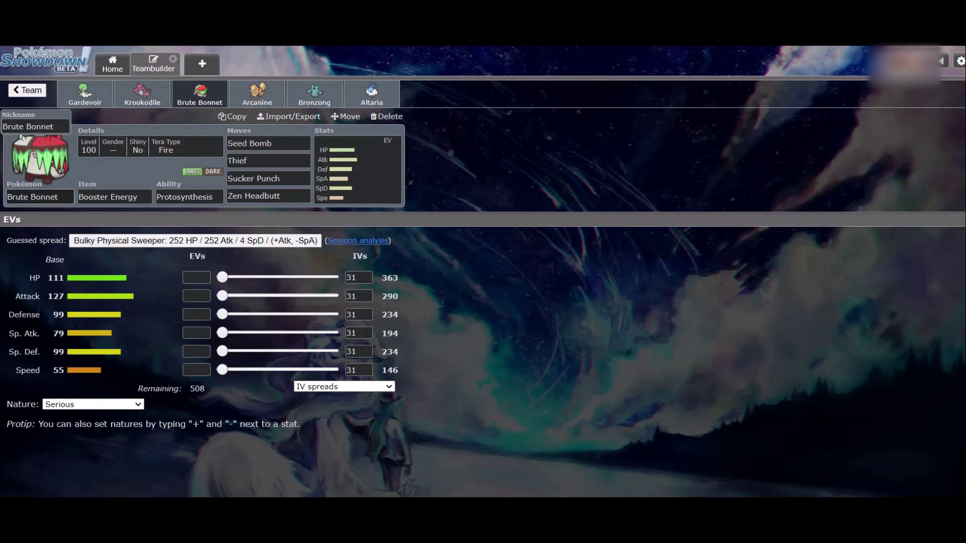
- Examine the RU Pokémon list for base stats and threats to consider for Brute Bonnet's EV spread
{"action": "left_click", "coordinate": [40, 197]}
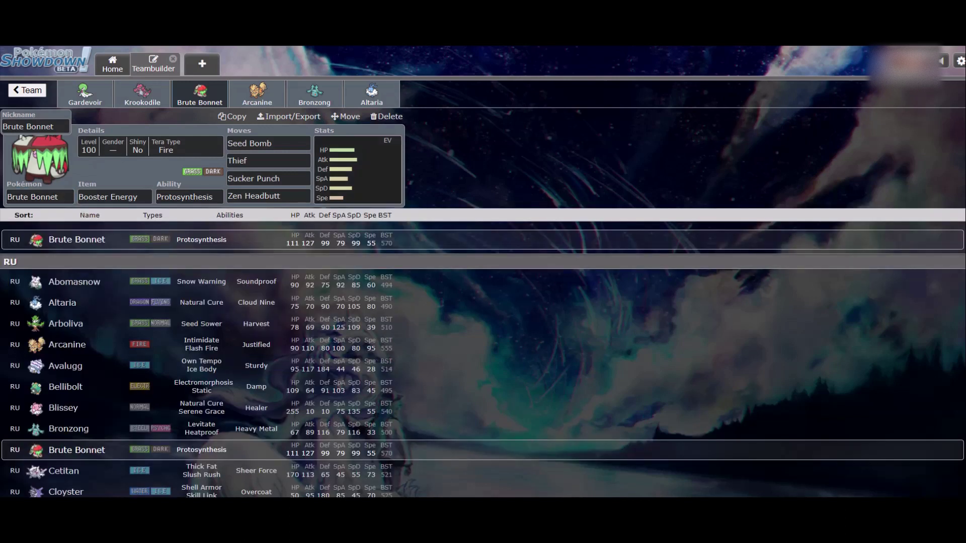
{"action": "scroll", "coordinate": [483, 352], "scroll_direction": "down", "scroll_amount": 4}
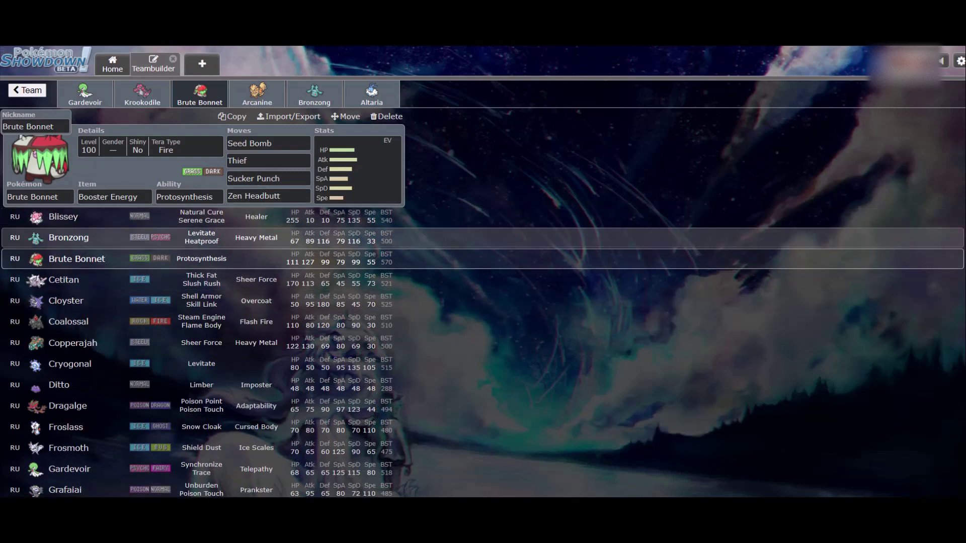
{"action": "scroll", "coordinate": [483, 317], "scroll_direction": "up", "scroll_amount": 3}
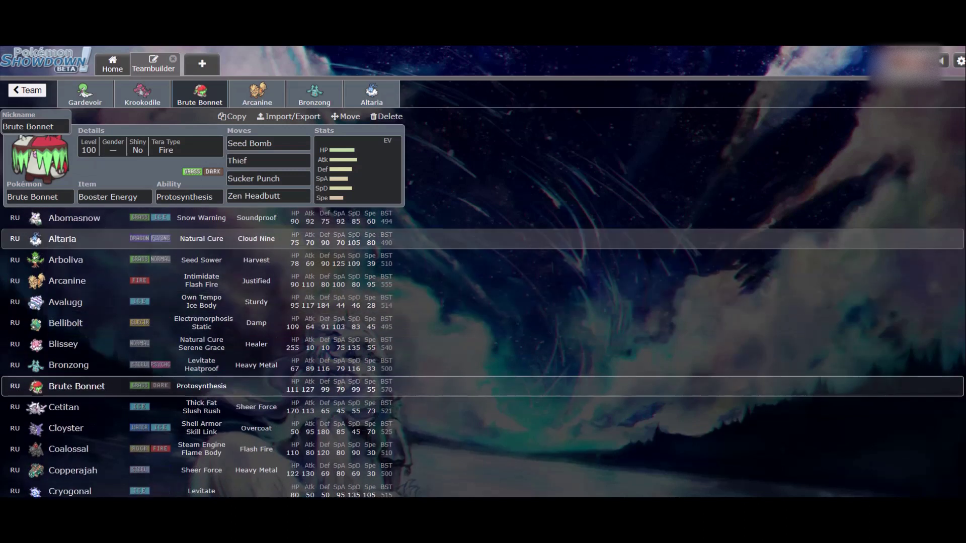
{"action": "scroll", "coordinate": [483, 352], "scroll_direction": "up", "scroll_amount": 1}
{"action": "scroll", "coordinate": [483, 352], "scroll_direction": "down", "scroll_amount": 2}
{"action": "scroll", "coordinate": [483, 353], "scroll_direction": "up", "scroll_amount": 1}
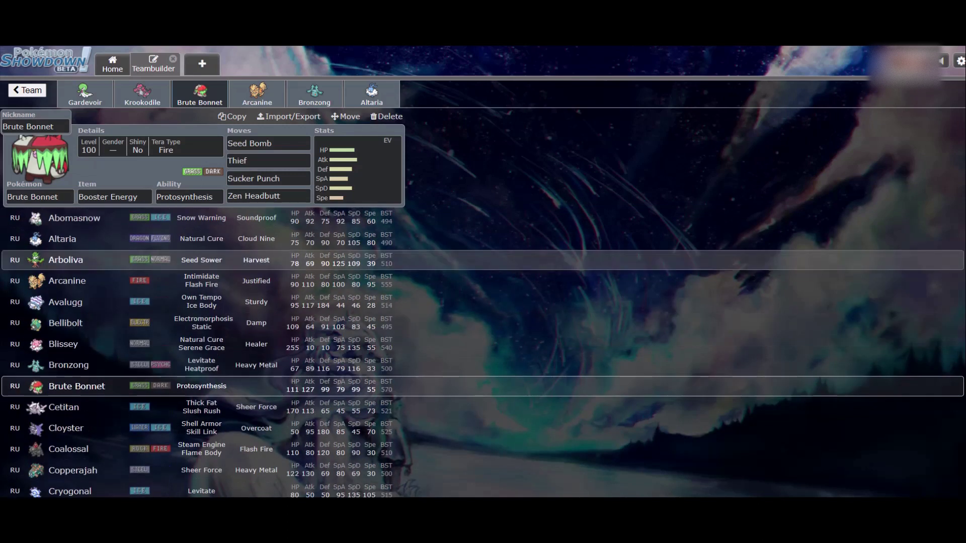
{"action": "scroll", "coordinate": [483, 260], "scroll_direction": "down", "scroll_amount": 2}
{"action": "scroll", "coordinate": [483, 260], "scroll_direction": "down", "scroll_amount": 1}
{"action": "scroll", "coordinate": [483, 260], "scroll_direction": "up", "scroll_amount": 1}
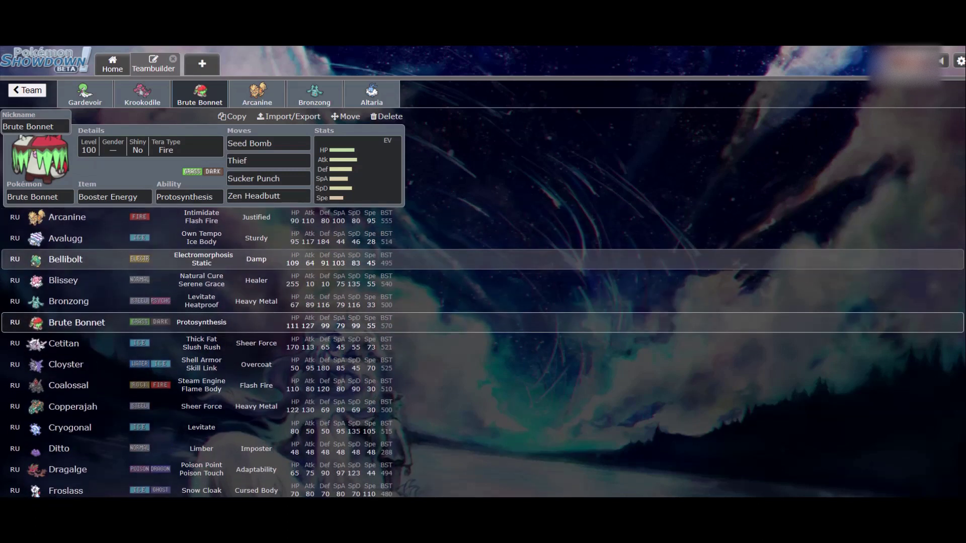
- Switch to the damage calculator and load Brute Bonnet's Blank Set as Pokémon 1
{"action": "key", "text": "ctrl+Tab"}
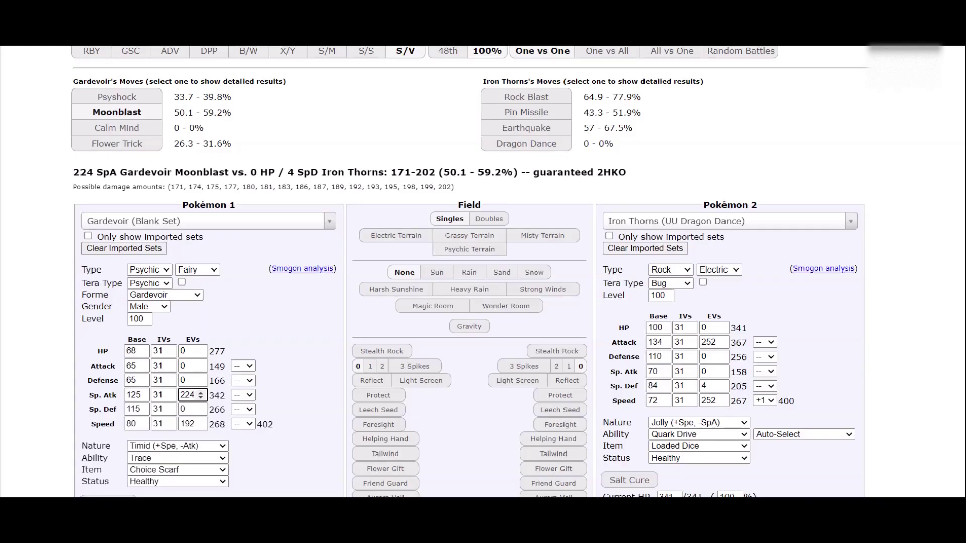
{"action": "left_click", "coordinate": [208, 221]}
{"action": "type", "text": "burb"}
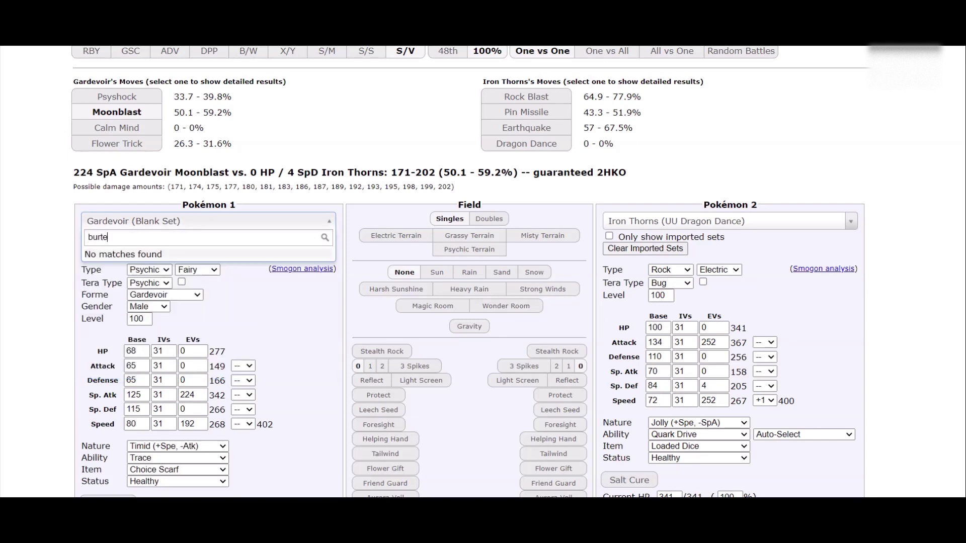
{"action": "key", "text": "BackSpace"}
{"action": "key", "text": "BackSpace"}
{"action": "key", "text": "BackSpace"}
{"action": "type", "text": "rute bonnet"}
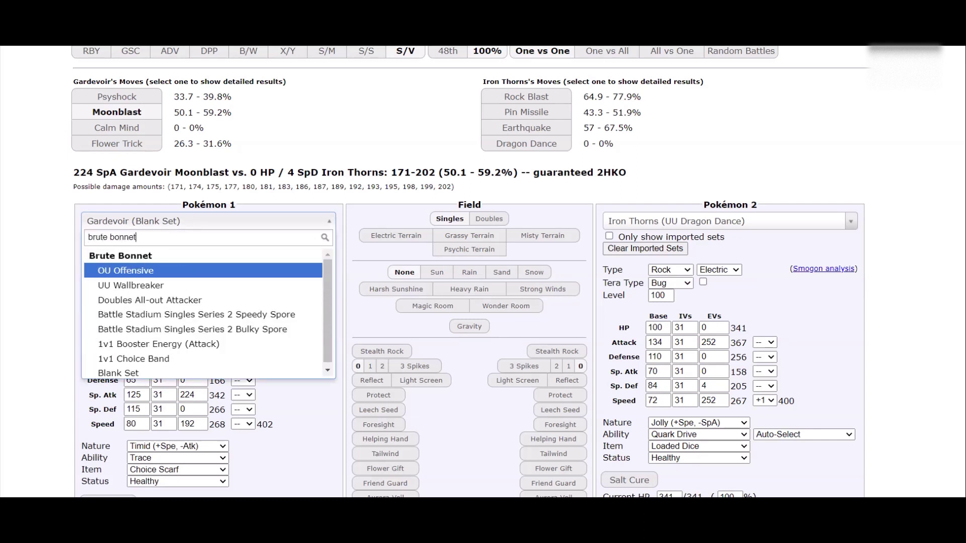
{"action": "key", "text": "Down"}
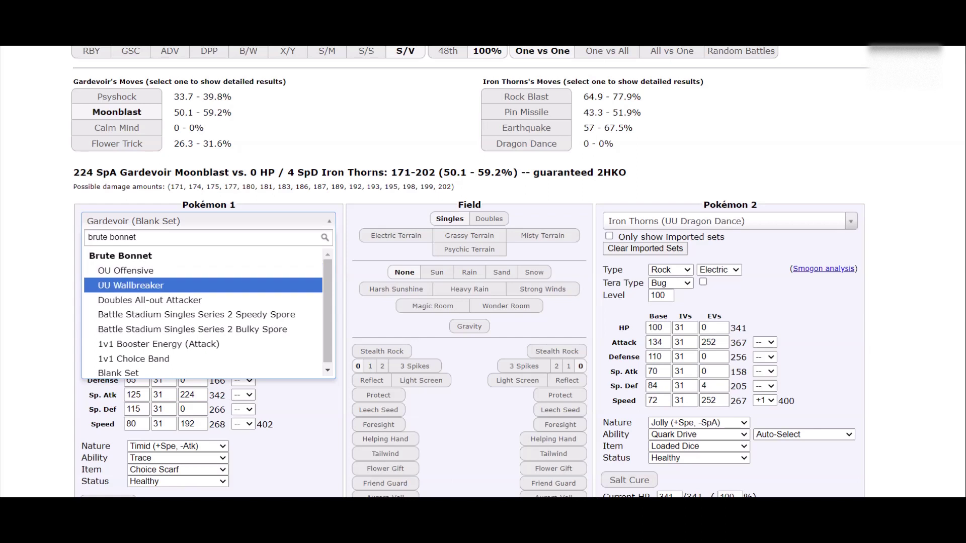
{"action": "key", "text": "Down"}
{"action": "key", "text": "Down"}
{"action": "key", "text": "Down"}
{"action": "key", "text": "Down"}
{"action": "key", "text": "Down"}
{"action": "key", "text": "Down"}
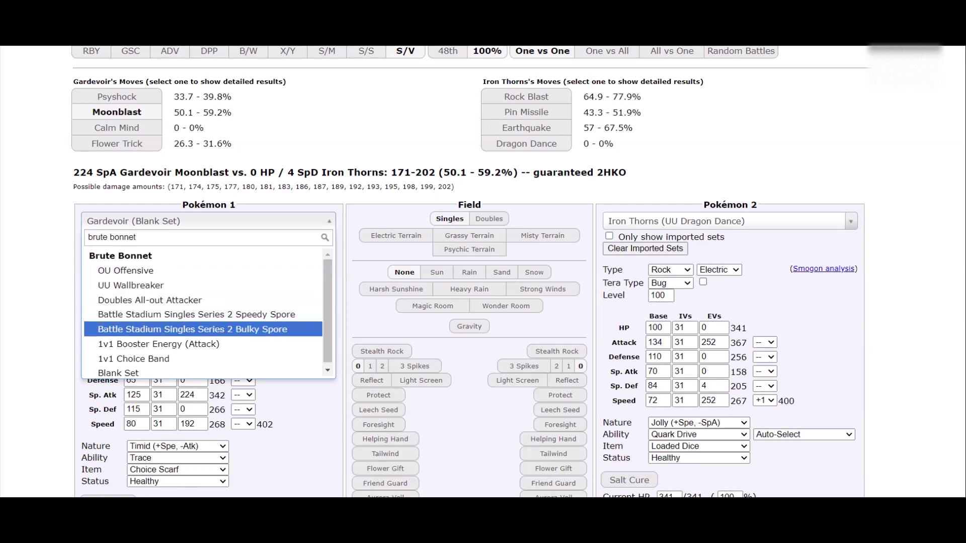
{"action": "key", "text": "Return"}
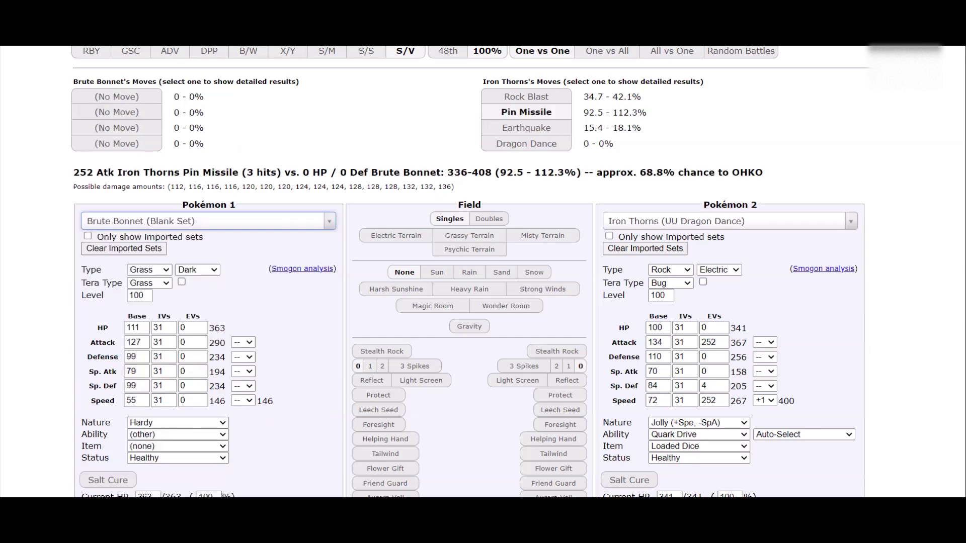
- Load Bellibolt's RU Mr. Belli (Defensive) set as Pokémon 2
{"action": "left_click", "coordinate": [729, 221]}
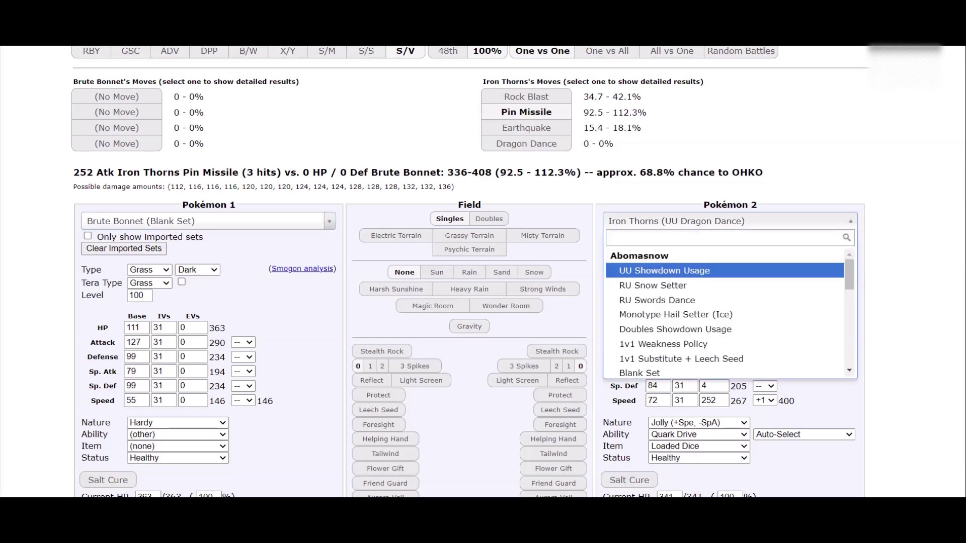
{"action": "type", "text": "belib"}
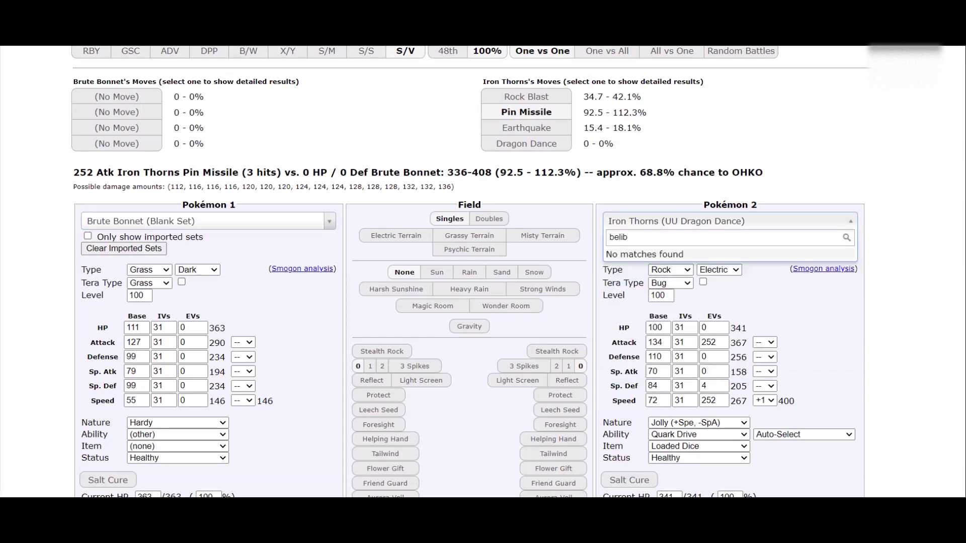
{"action": "key", "text": "BackSpace"}
{"action": "type", "text": "libot"}
{"action": "key", "text": "BackSpace"}
{"action": "type", "text": "l"}
{"action": "key", "text": "Down"}
{"action": "key", "text": "Down"}
{"action": "key", "text": "Return"}
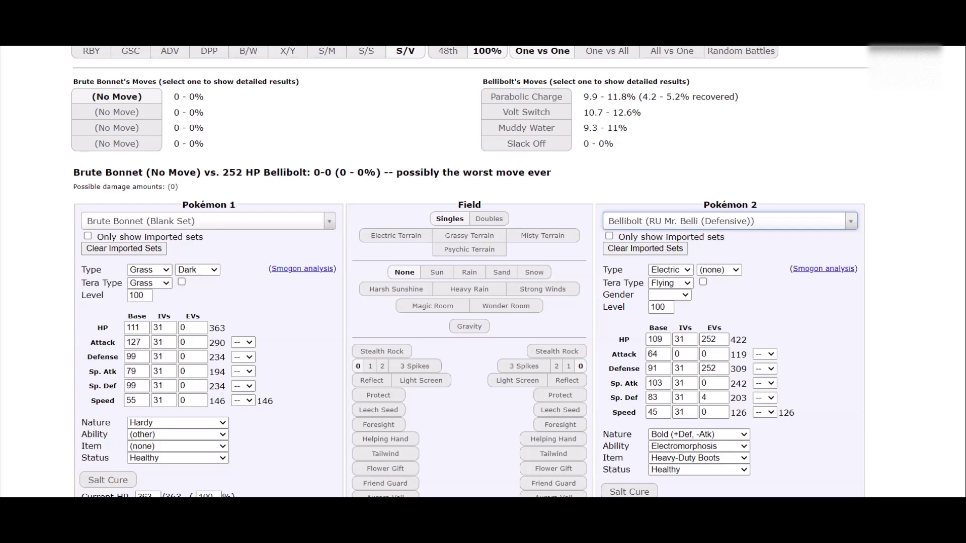
- Set Brute Bonnet's first move to Seed Bomb
{"action": "key", "text": "ctrl+Tab"}
{"action": "key", "text": "ctrl+Tab"}
{"action": "scroll", "coordinate": [483, 272], "scroll_direction": "down", "scroll_amount": 4}
{"action": "left_click", "coordinate": [125, 289]}
{"action": "type", "text": "seed"}
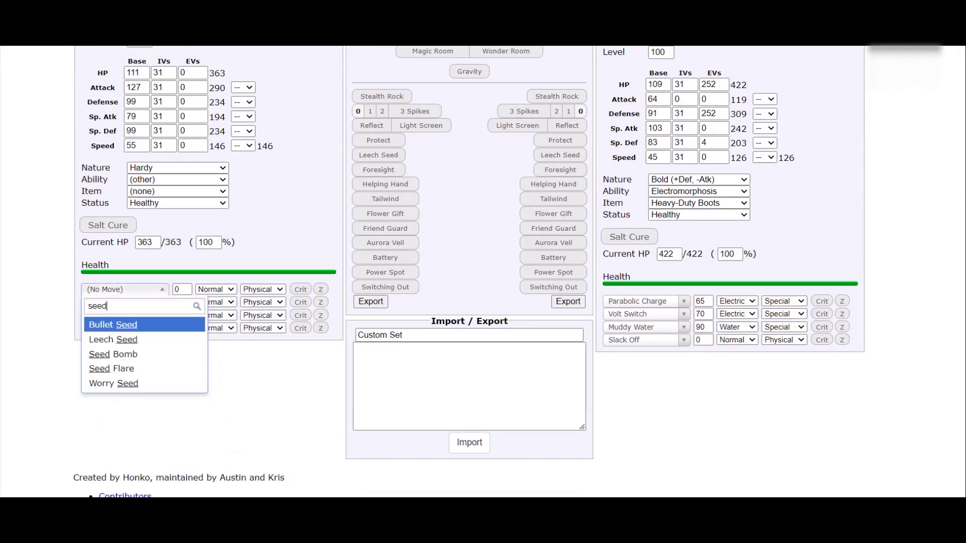
{"action": "type", "text": " bomb"}
{"action": "key", "text": "Return"}
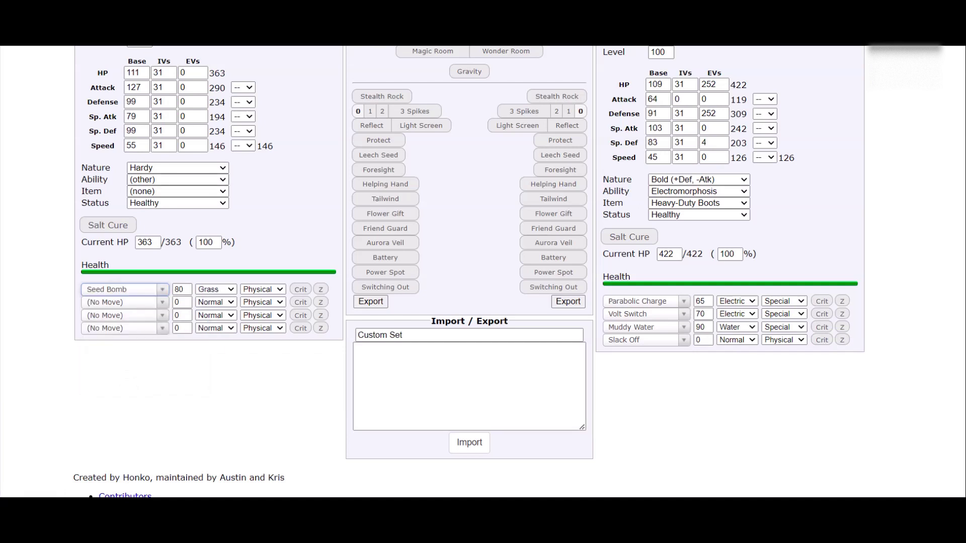
- Give Brute Bonnet the Protosynthesis ability and the Booster Energy item
{"action": "left_click", "coordinate": [177, 179]}
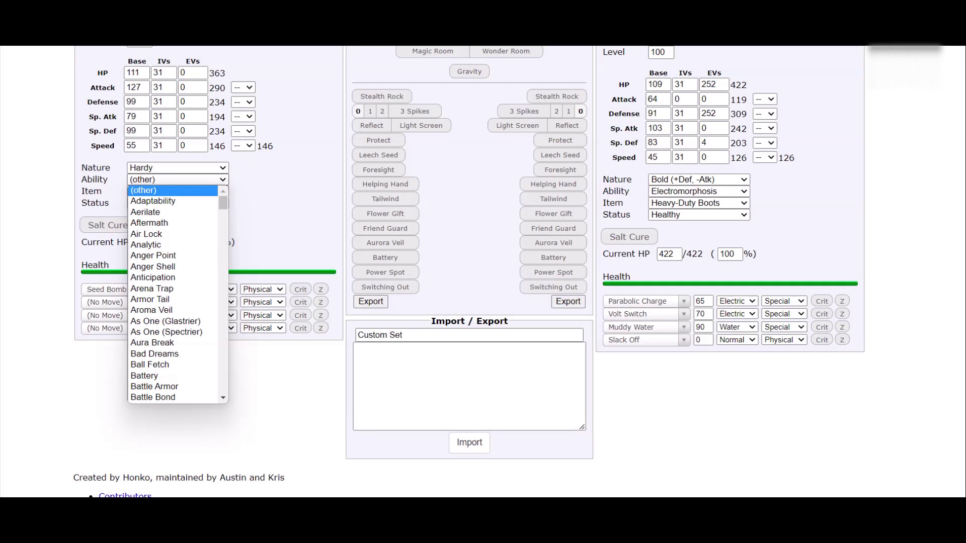
{"action": "type", "text": "proto"}
{"action": "key", "text": "Return"}
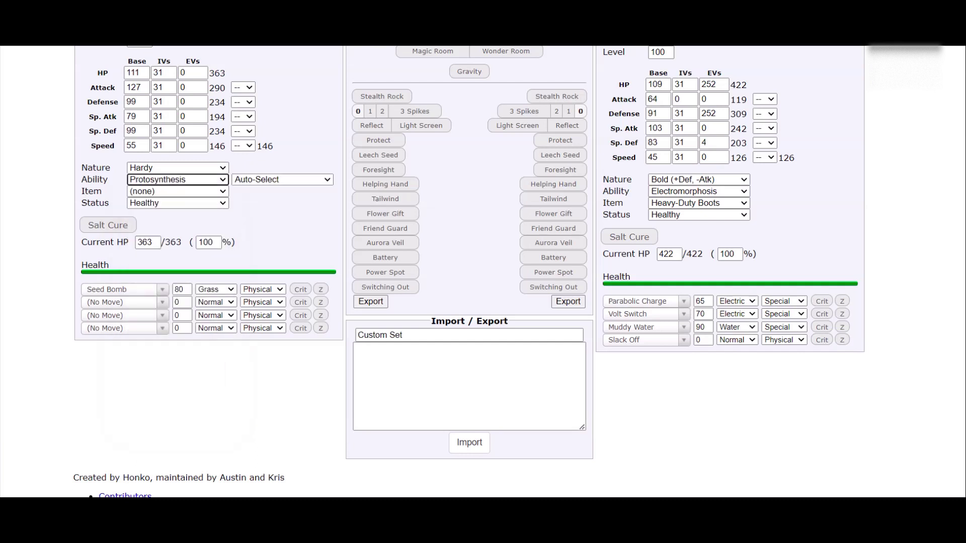
{"action": "left_click", "coordinate": [282, 180]}
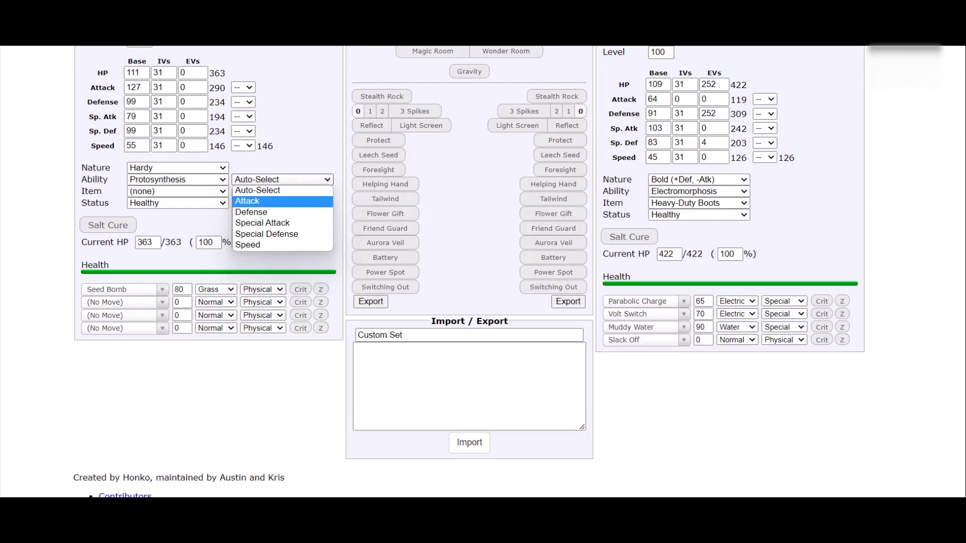
{"action": "key", "text": "Escape"}
{"action": "scroll", "coordinate": [469, 251], "scroll_direction": "up", "scroll_amount": 1}
{"action": "key", "text": "Tab"}
{"action": "key", "text": "alt+Down"}
{"action": "type", "text": "booster"}
{"action": "key", "text": "Return"}
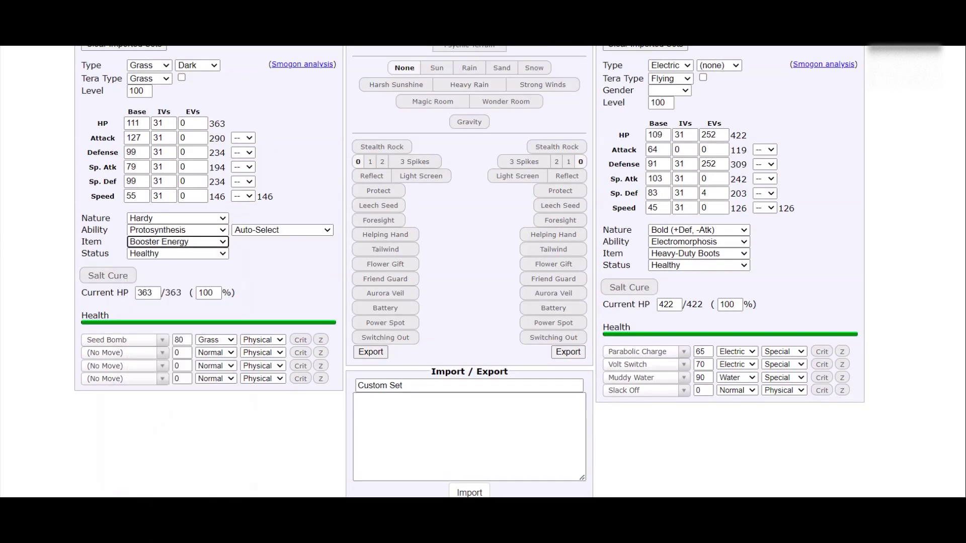
- Try Sun weather for Brute Bonnet's Seed Bomb against Bellibolt and return the weather to None
{"action": "scroll", "coordinate": [469, 251], "scroll_direction": "up", "scroll_amount": 2}
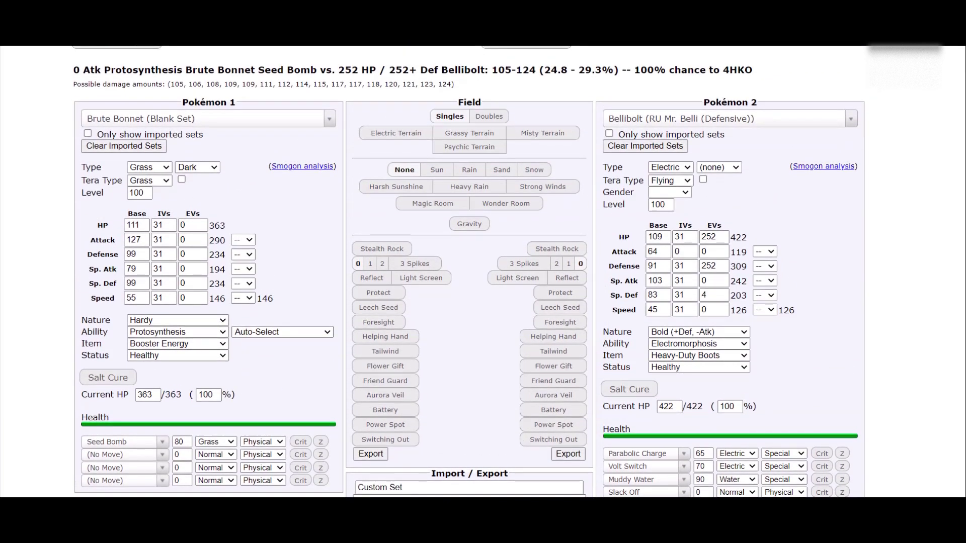
{"action": "scroll", "coordinate": [470, 272], "scroll_direction": "up", "scroll_amount": 1}
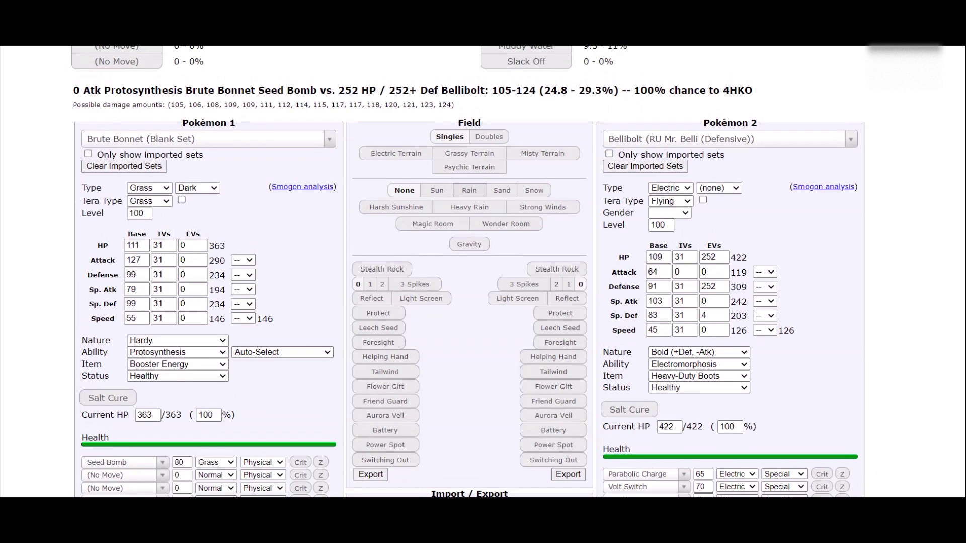
{"action": "left_click", "coordinate": [436, 190]}
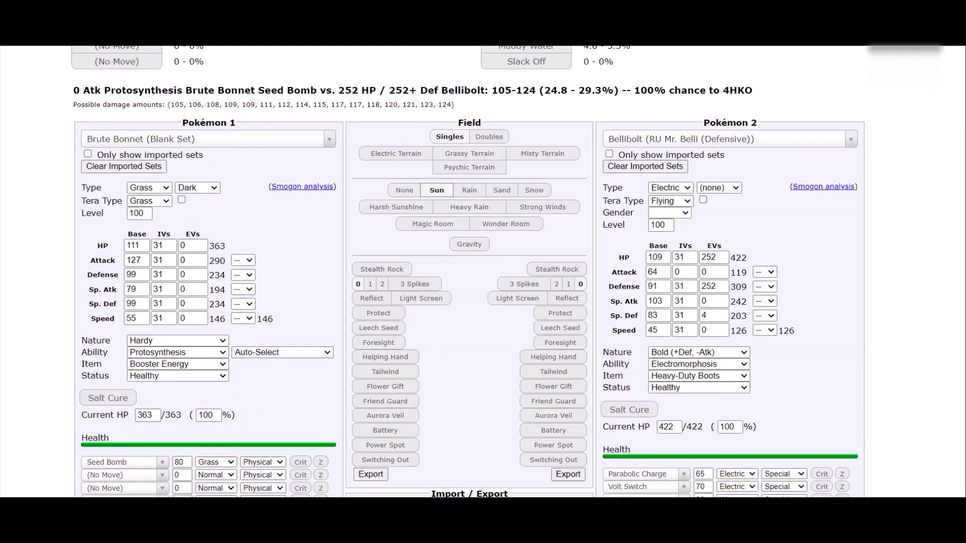
{"action": "scroll", "coordinate": [468, 272], "scroll_direction": "up", "scroll_amount": 2}
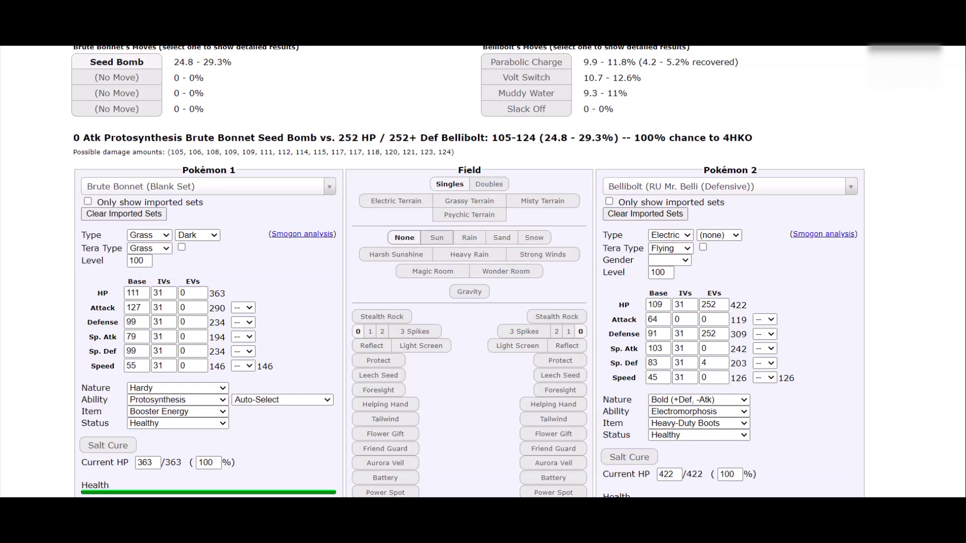
{"action": "left_click", "coordinate": [404, 238]}
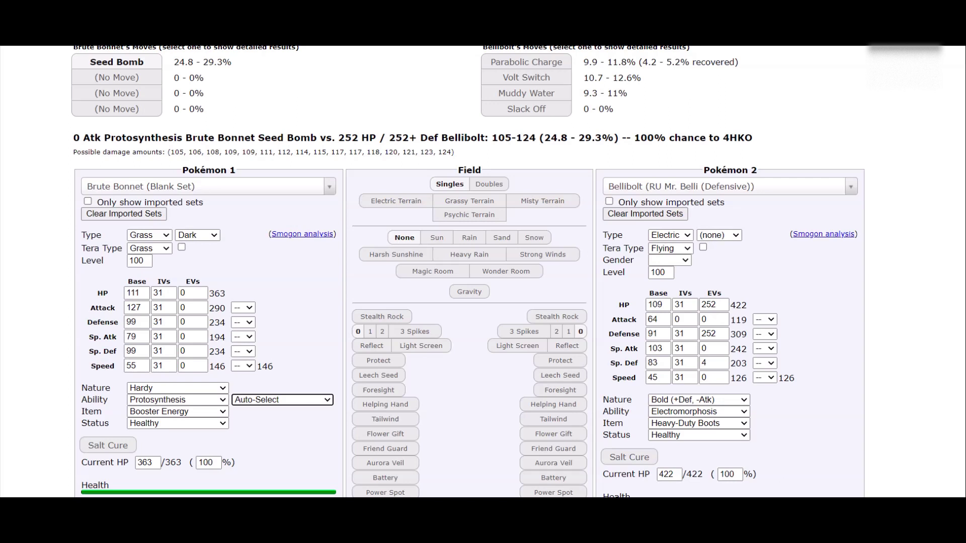
- Set the stat boosted by Brute Bonnet's Protosynthesis to Attack
{"action": "left_click", "coordinate": [290, 400]}
{"action": "left_click", "coordinate": [251, 420]}
{"action": "left_click", "coordinate": [200, 305]}
{"action": "left_click", "coordinate": [200, 311]}
- Try Blue Orb as Brute Bonnet's held item and restore Booster Energy
{"action": "left_click", "coordinate": [211, 411]}
{"action": "left_click", "coordinate": [202, 367]}
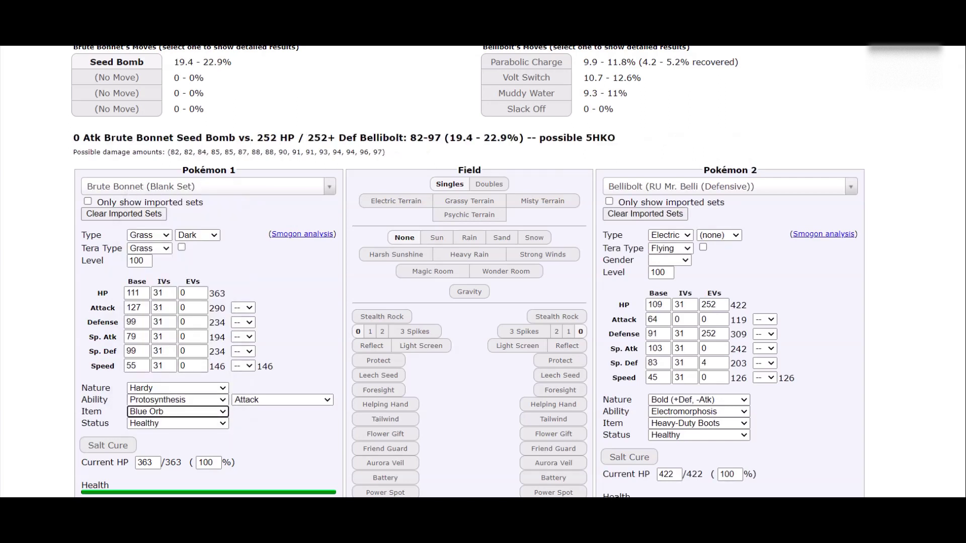
{"action": "left_click", "coordinate": [177, 412]}
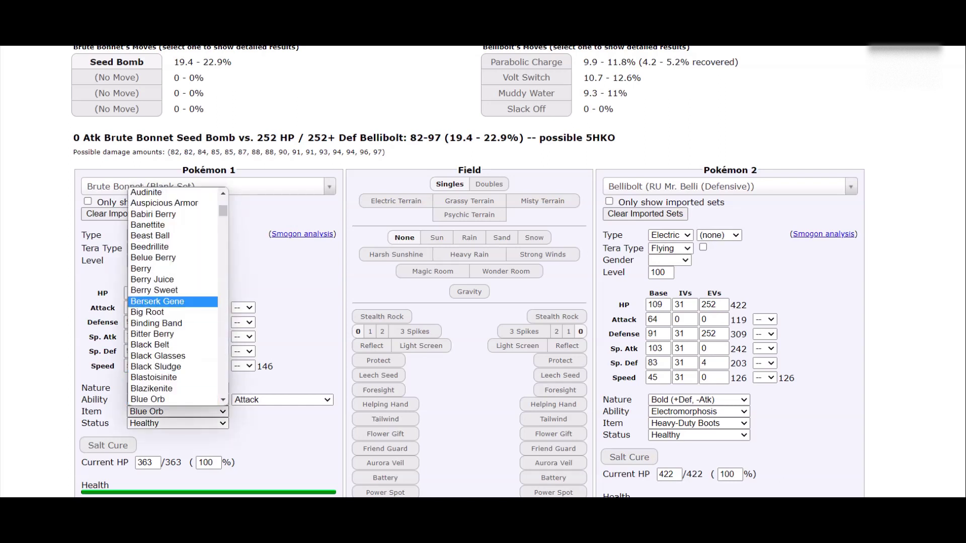
{"action": "type", "text": "pro"}
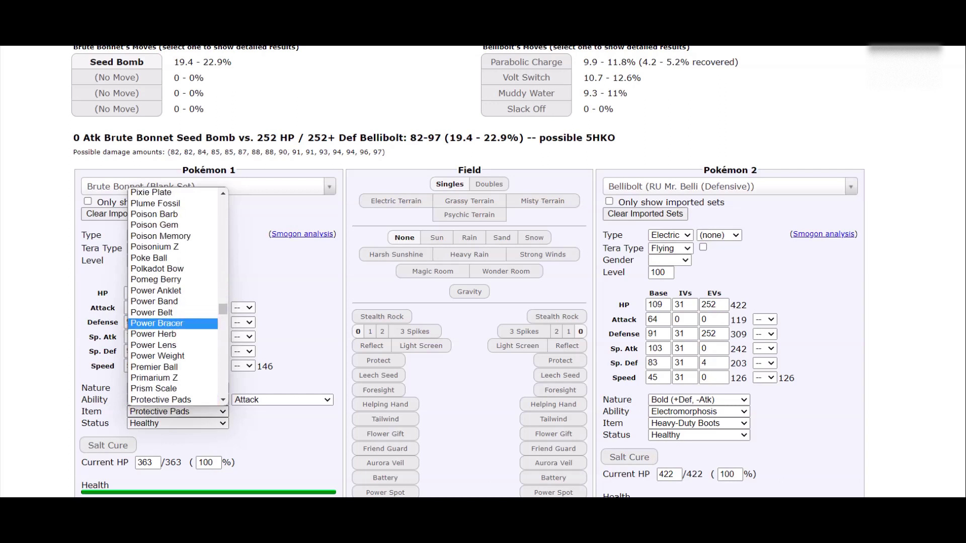
{"action": "scroll", "coordinate": [172, 296], "scroll_direction": "down", "scroll_amount": 2}
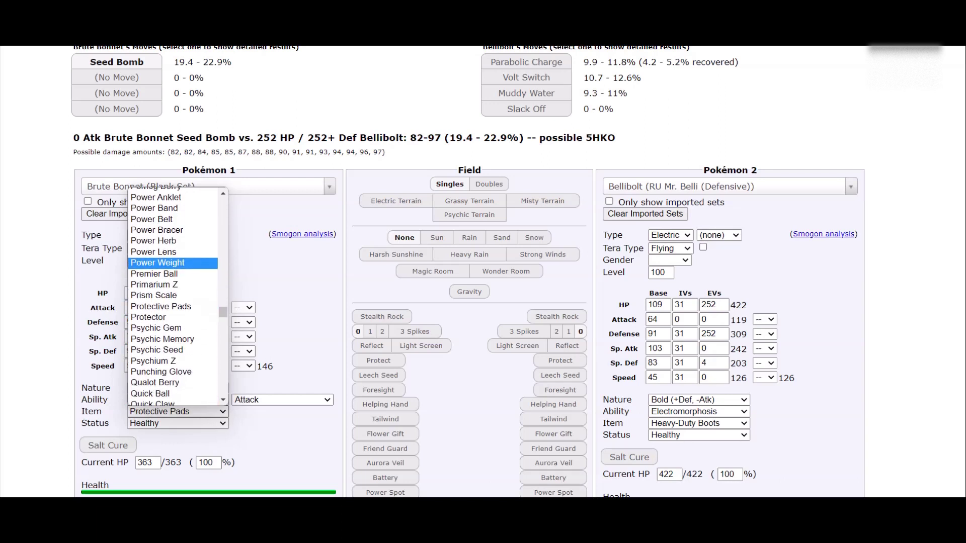
{"action": "scroll", "coordinate": [172, 297], "scroll_direction": "up", "scroll_amount": 1}
{"action": "type", "text": "boo"}
{"action": "key", "text": "Return"}
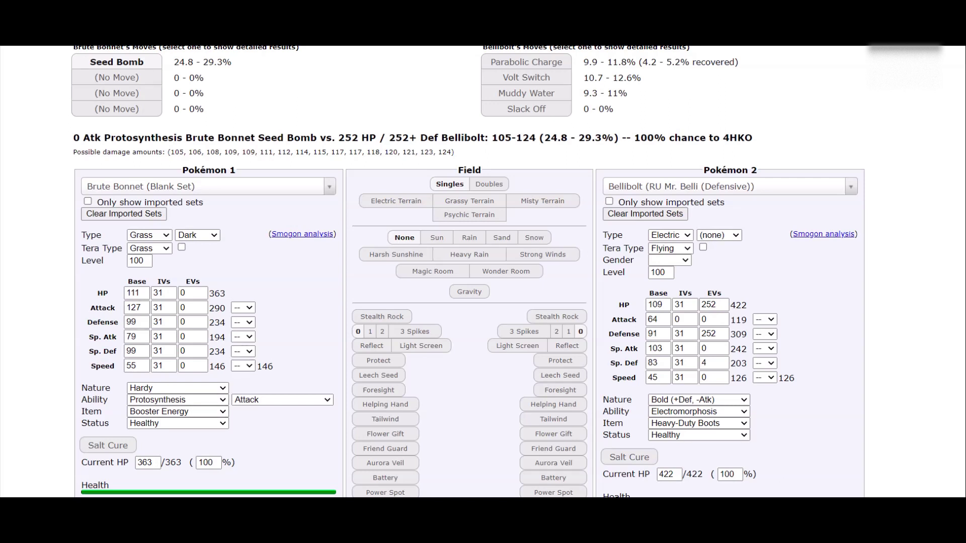
- Raise Brute Bonnet's Attack EVs to 148
{"action": "left_click", "coordinate": [200, 305]}
{"action": "key", "text": "Up"}
{"action": "key", "text": "Up"}
{"action": "key", "text": "Up"}
{"action": "key", "text": "Up"}
{"action": "key", "text": "Up"}
{"action": "key", "text": "Up"}
{"action": "key", "text": "Up"}
{"action": "key", "text": "Up"}
{"action": "key", "text": "Up"}
{"action": "key", "text": "Up"}
{"action": "key", "text": "Up"}
{"action": "key", "text": "Up"}
{"action": "key", "text": "Up"}
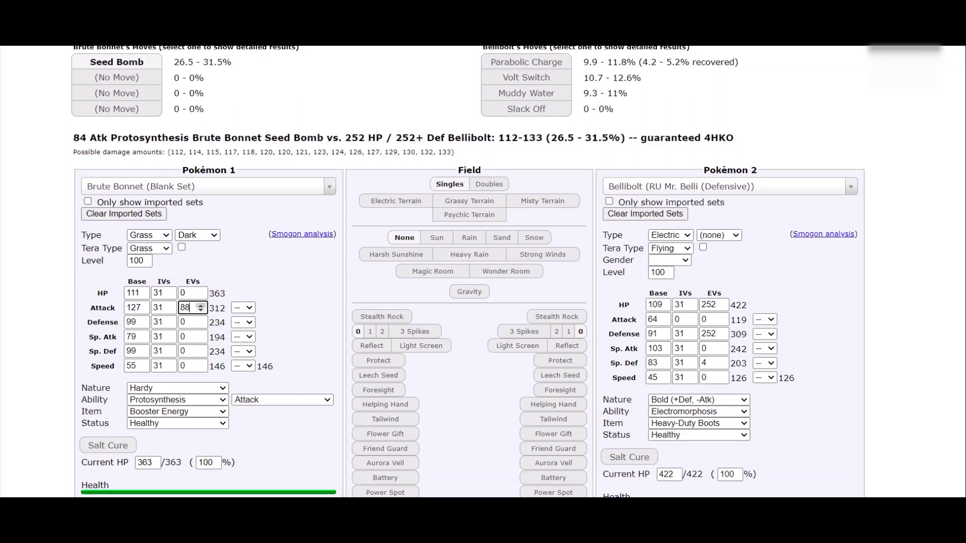
{"action": "key", "text": "Up"}
{"action": "key", "text": "Up"}
{"action": "key", "text": "Up"}
{"action": "key", "text": "Up"}
{"action": "key", "text": "Up"}
{"action": "key", "text": "Up"}
{"action": "key", "text": "Up"}
{"action": "key", "text": "Up"}
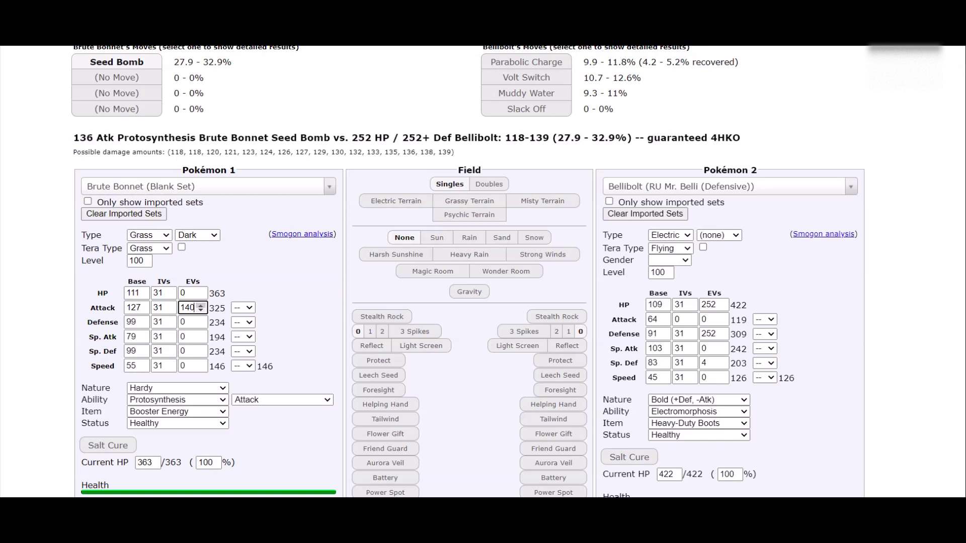
- Set Brute Bonnet's nature to Adamant (+Atk, -SpA)
{"action": "left_click", "coordinate": [177, 388]}
{"action": "scroll", "coordinate": [173, 218], "scroll_direction": "up", "scroll_amount": 1}
{"action": "left_click", "coordinate": [173, 168]}
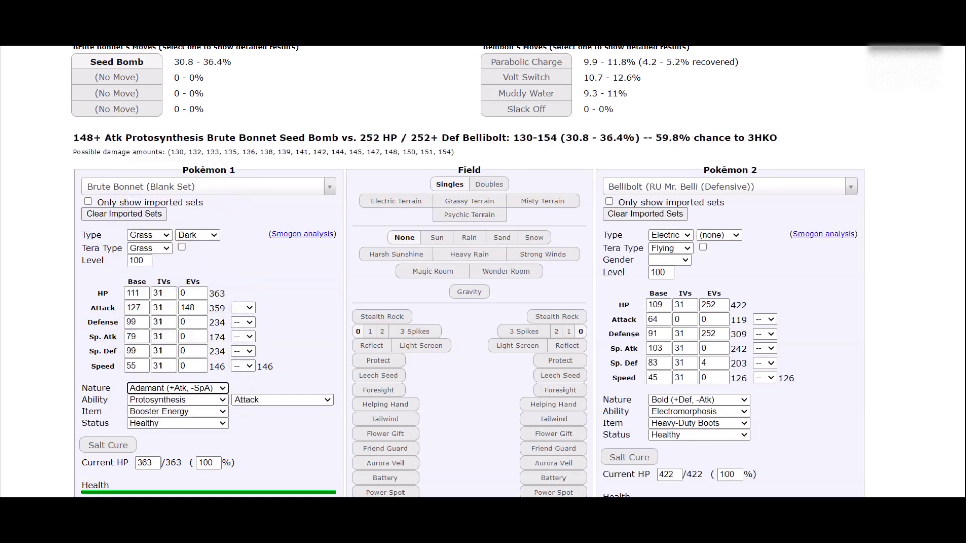
- Raise Brute Bonnet's Attack EVs step by step past 196, checking Seed Bomb's damage against defensive Bellibolt
{"action": "left_click", "coordinate": [201, 305]}
{"action": "left_click", "coordinate": [200, 305]}
{"action": "left_click", "coordinate": [200, 304]}
{"action": "left_click", "coordinate": [200, 305]}
{"action": "left_click", "coordinate": [200, 305]}
{"action": "left_click", "coordinate": [200, 305]}
{"action": "left_click", "coordinate": [200, 305]}
{"action": "left_click", "coordinate": [201, 305]}
{"action": "left_click", "coordinate": [201, 306]}
{"action": "left_click", "coordinate": [201, 306]}
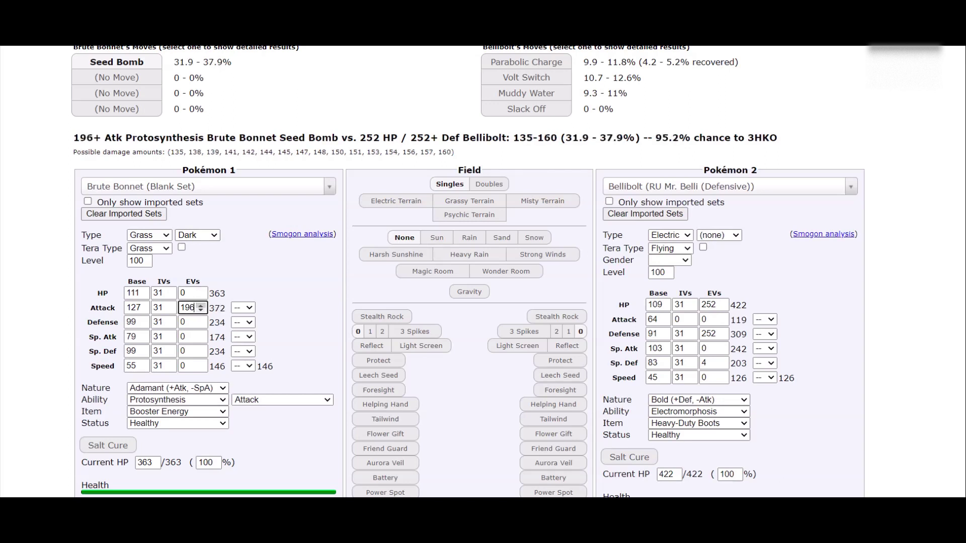
{"action": "left_click", "coordinate": [200, 304]}
{"action": "left_click", "coordinate": [200, 305]}
{"action": "left_click", "coordinate": [200, 305]}
{"action": "left_click", "coordinate": [200, 305]}
{"action": "left_click", "coordinate": [200, 305]}
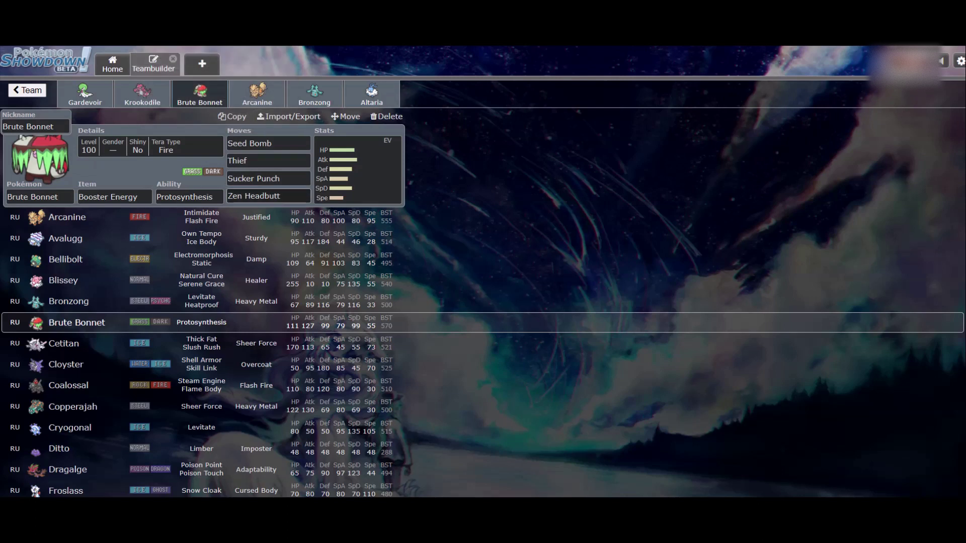
- Switch to the Showdown teambuilder and compare the sets of Brute Bonnet and Krookodile alongside the RU Pokémon list
{"action": "triple_click", "coordinate": [268, 179]}
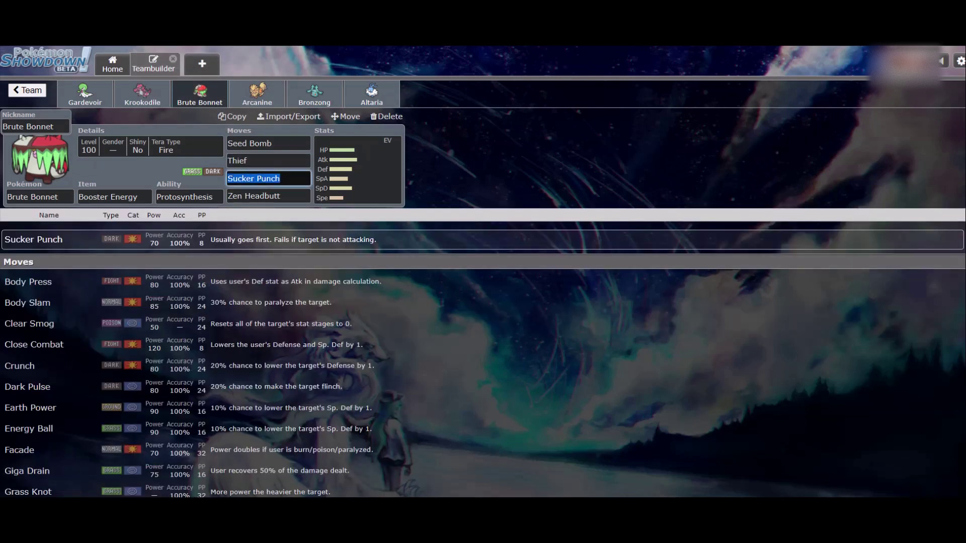
{"action": "left_click", "coordinate": [142, 94]}
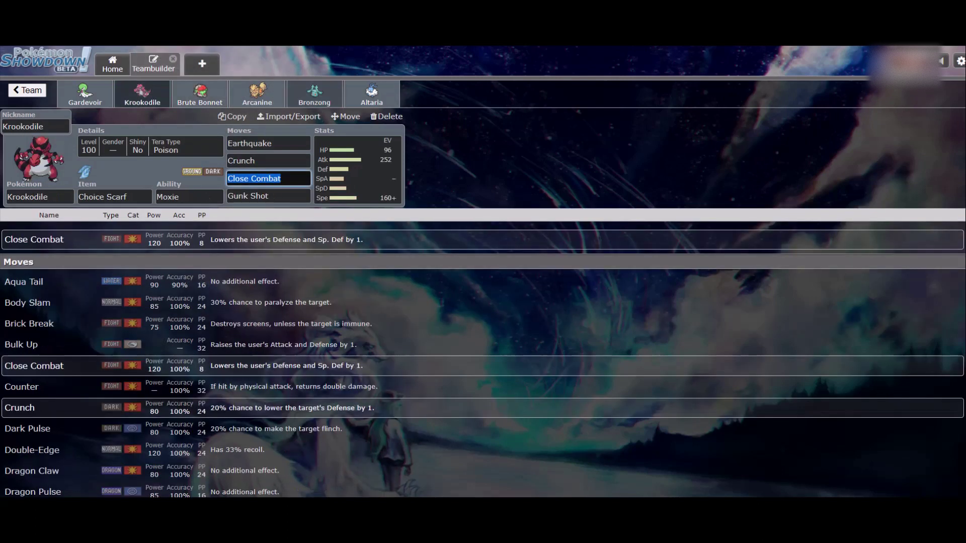
{"action": "left_click", "coordinate": [199, 94]}
{"action": "left_click", "coordinate": [142, 94]}
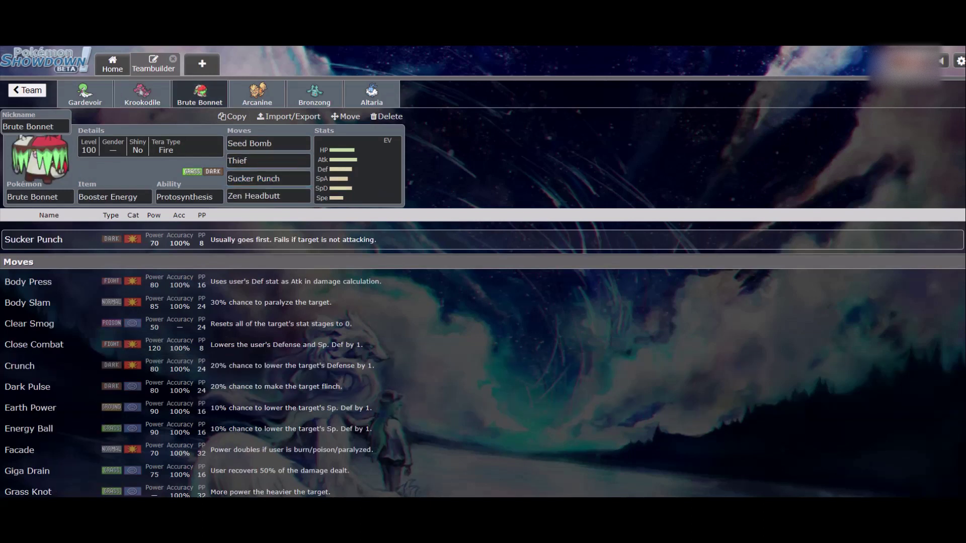
{"action": "left_click", "coordinate": [143, 93]}
{"action": "left_click", "coordinate": [40, 197]}
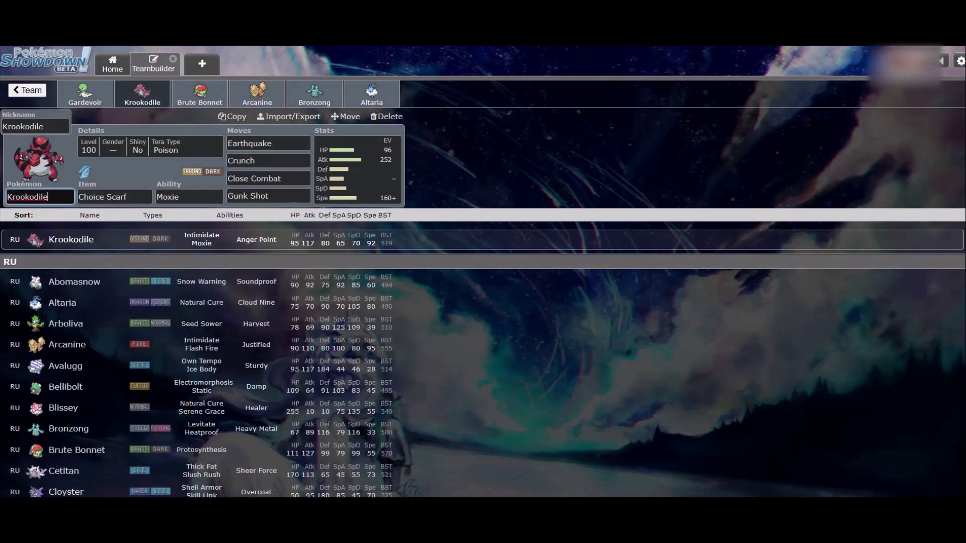
{"action": "left_click", "coordinate": [200, 94]}
{"action": "scroll", "coordinate": [201, 343], "scroll_direction": "down", "scroll_amount": 2}
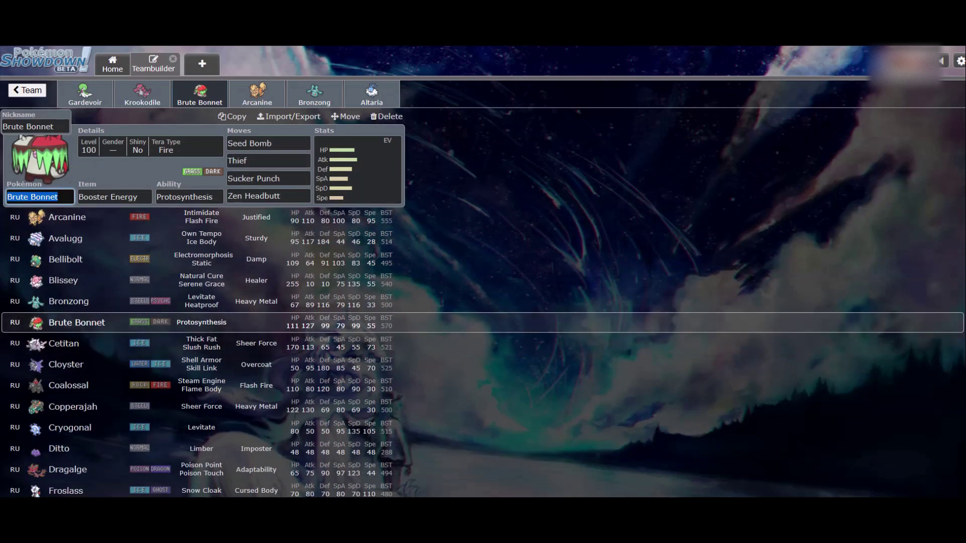
- Switch to the damage calculator and set the opposing Pokémon to Bronzong's RU Bulky Setup Sweeper set
{"action": "key", "text": "ctrl+Tab"}
{"action": "left_click", "coordinate": [725, 186]}
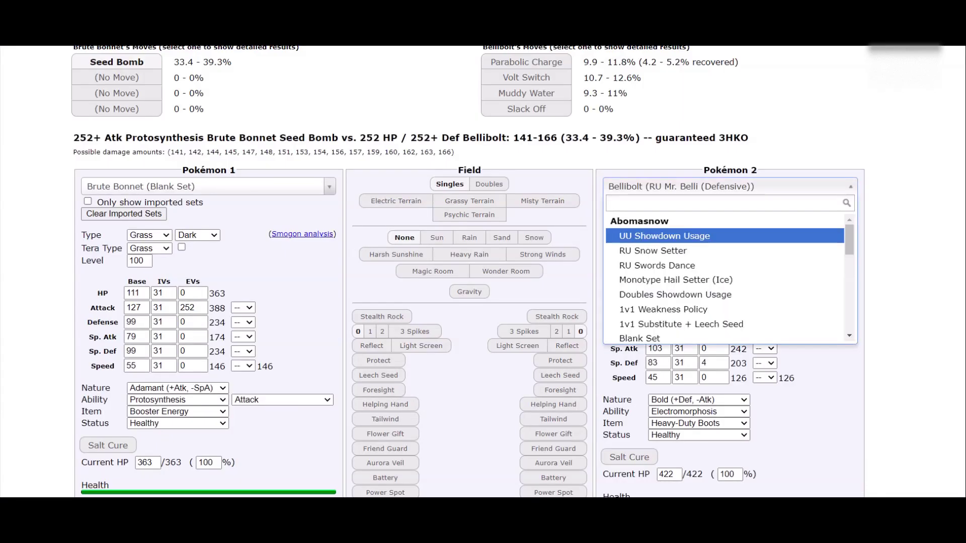
{"action": "type", "text": "bronzong"}
{"action": "key", "text": "Down"}
{"action": "key", "text": "Down"}
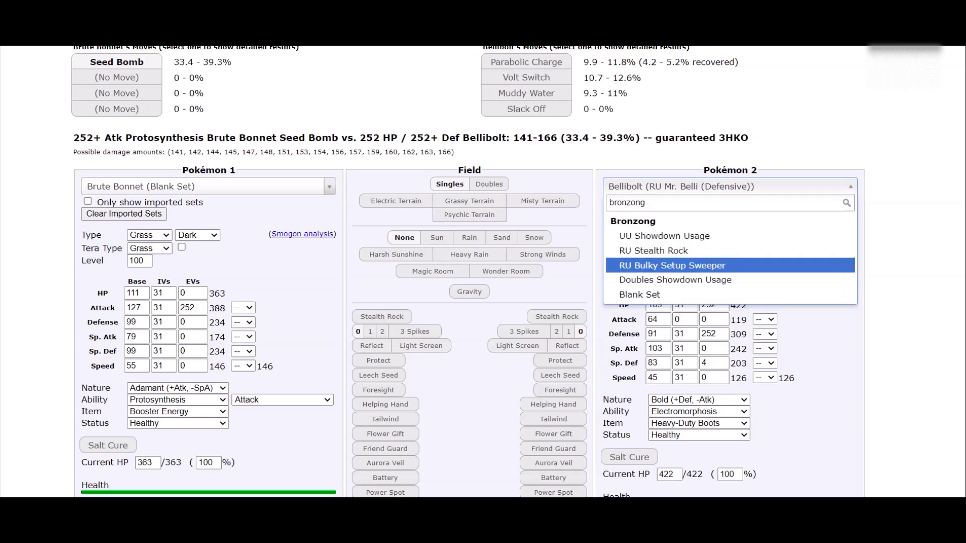
{"action": "key", "text": "Return"}
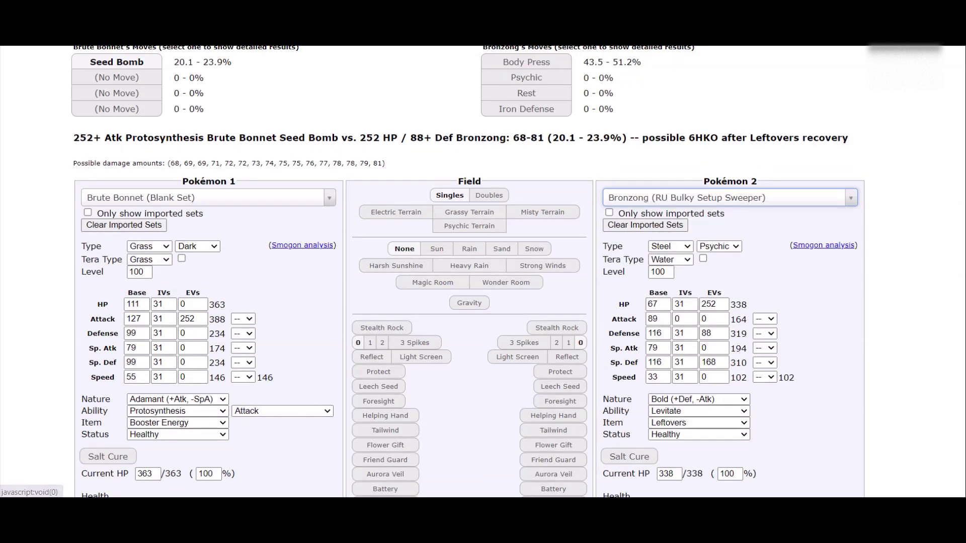
- Add Thief and Sucker Punch as Brute Bonnet's second and third moves
{"action": "scroll", "coordinate": [469, 272], "scroll_direction": "down", "scroll_amount": 4}
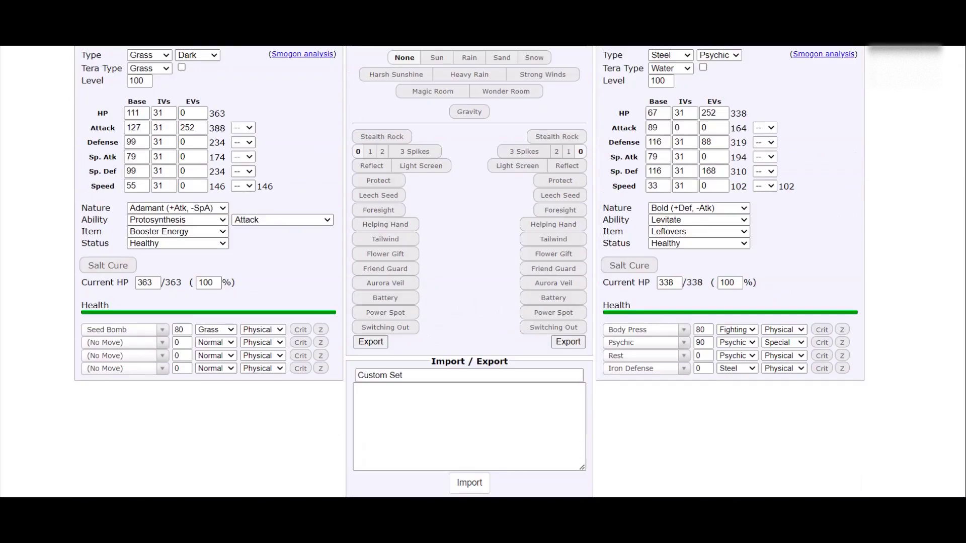
{"action": "left_click", "coordinate": [124, 343]}
{"action": "type", "text": "thief"}
{"action": "key", "text": "BackSpace"}
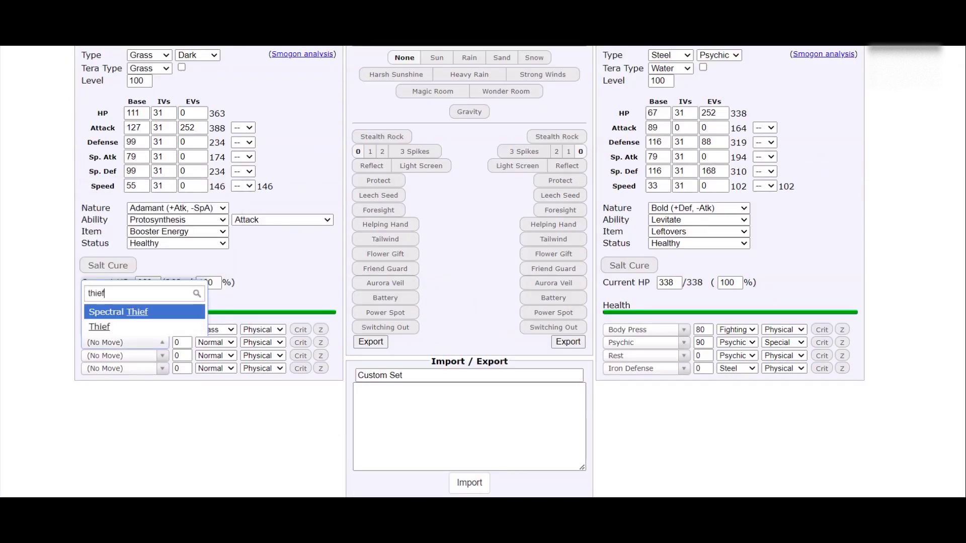
{"action": "left_click", "coordinate": [99, 327]}
{"action": "left_click", "coordinate": [124, 356]}
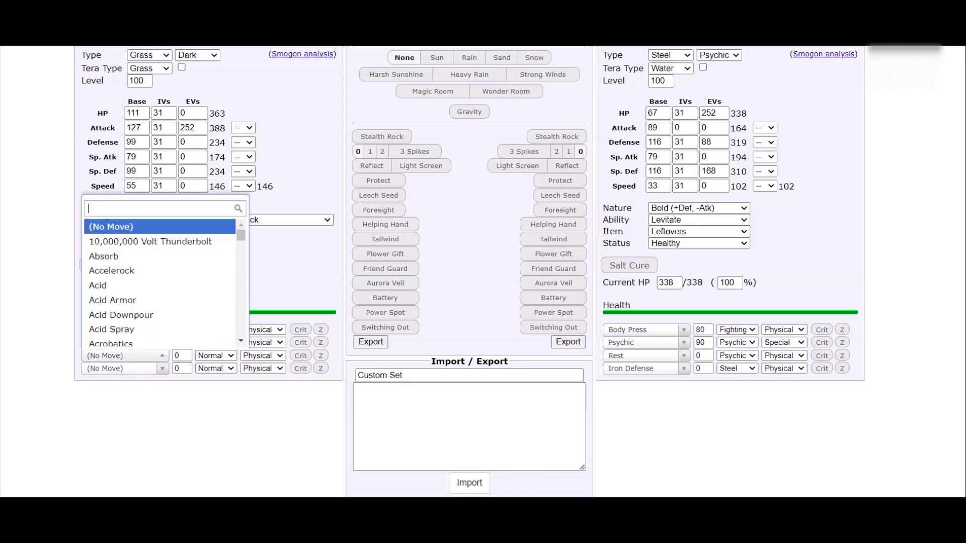
{"action": "type", "text": "sucker p"}
{"action": "key", "text": "BackSpace"}
{"action": "key", "text": "Return"}
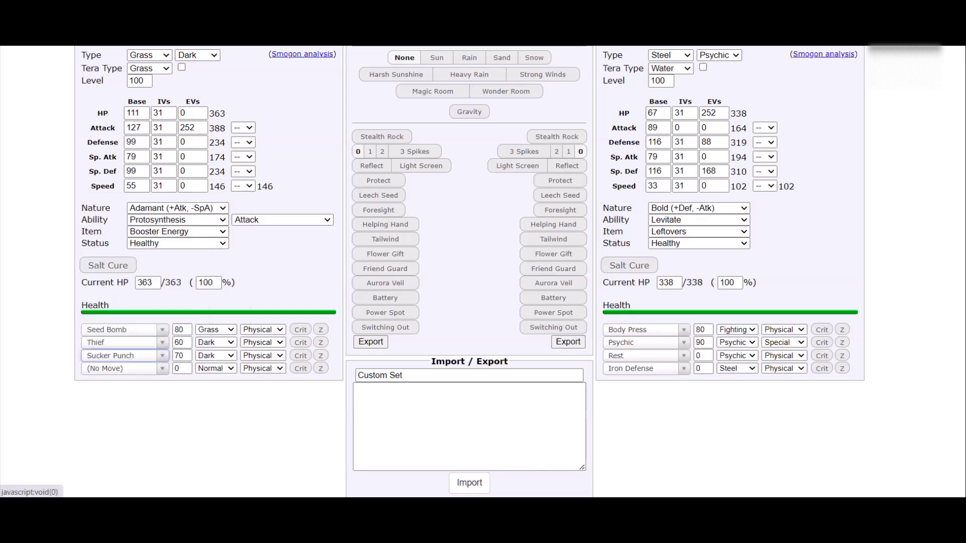
- Add Zen Headbutt as Brute Bonnet's fourth move and check the damage results against Bronzong
{"action": "left_click", "coordinate": [121, 368]}
{"action": "type", "text": "se"}
{"action": "key", "text": "BackSpace"}
{"action": "key", "text": "BackSpace"}
{"action": "type", "text": "zen head"}
{"action": "key", "text": "Return"}
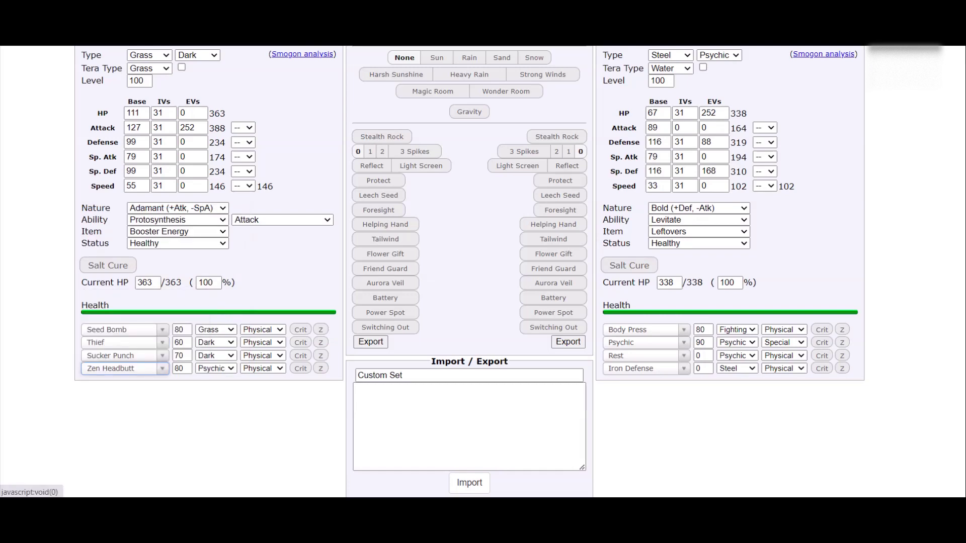
{"action": "left_click", "coordinate": [121, 369]}
{"action": "scroll", "coordinate": [469, 272], "scroll_direction": "up", "scroll_amount": 5}
{"action": "key", "text": "Escape"}
{"action": "scroll", "coordinate": [469, 272], "scroll_direction": "up", "scroll_amount": 8}
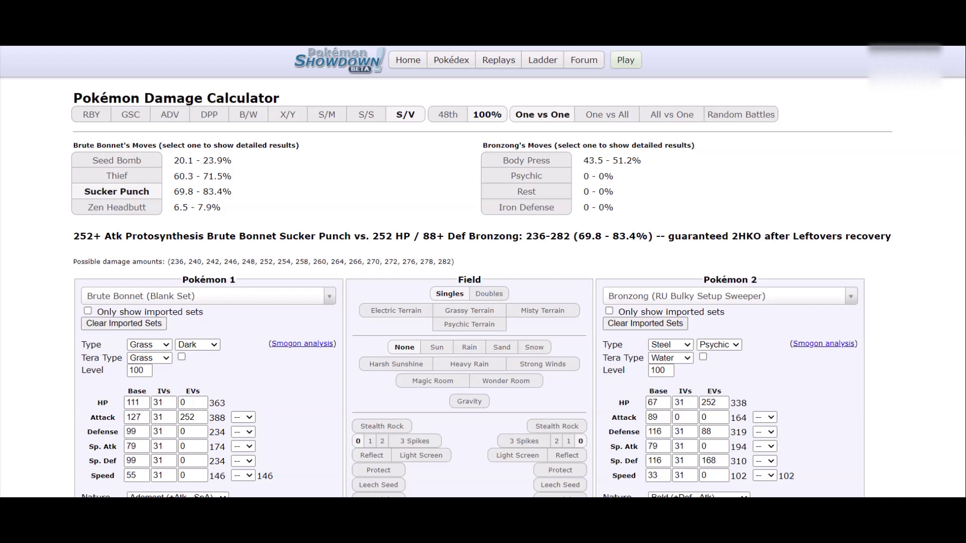
- Lower Brute Bonnet's Attack EVs step by step to 12, checking Sucker Punch's damage against Bronzong
{"action": "left_click", "coordinate": [200, 420]}
{"action": "left_click", "coordinate": [200, 420]}
{"action": "left_click", "coordinate": [200, 420]}
{"action": "left_click", "coordinate": [200, 421]}
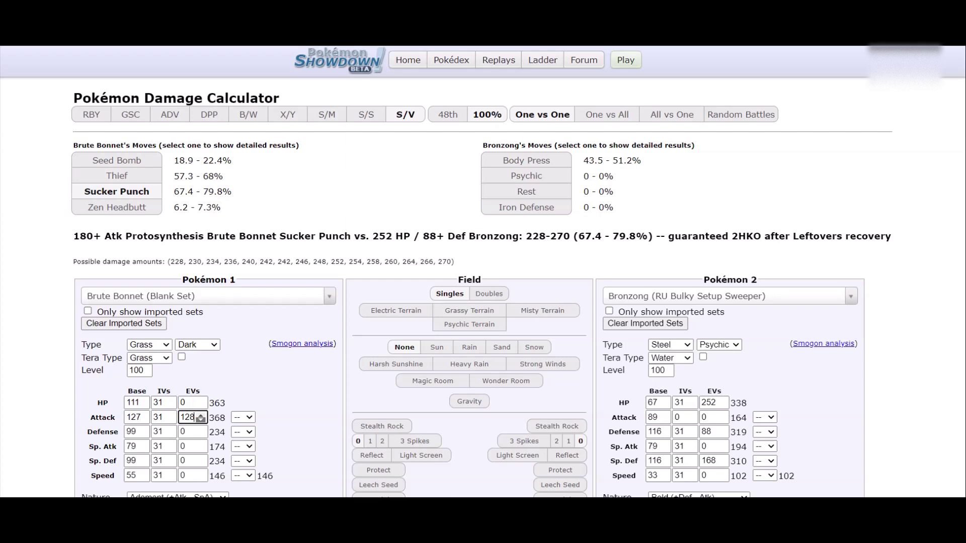
{"action": "scroll", "coordinate": [201, 418], "scroll_direction": "down", "scroll_amount": 17}
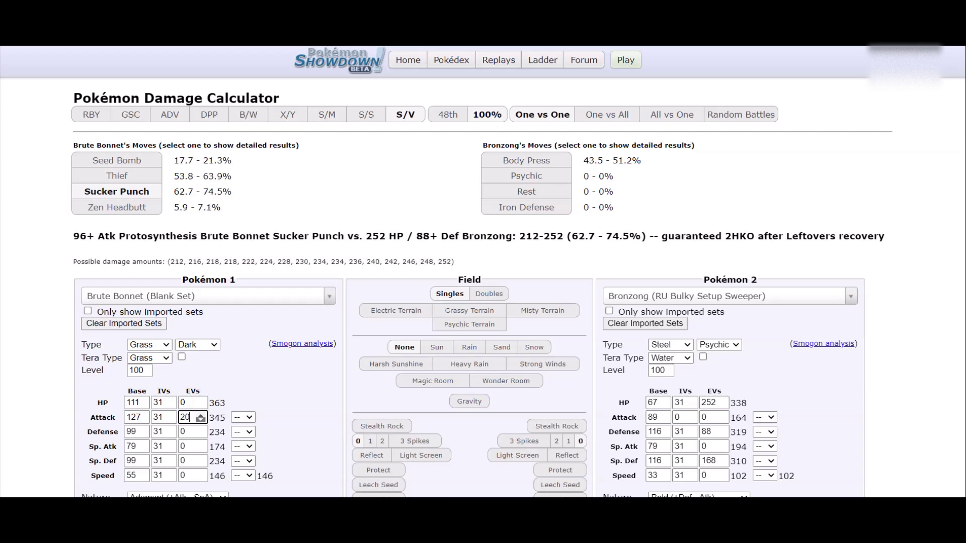
{"action": "scroll", "coordinate": [201, 418], "scroll_direction": "down", "scroll_amount": 20}
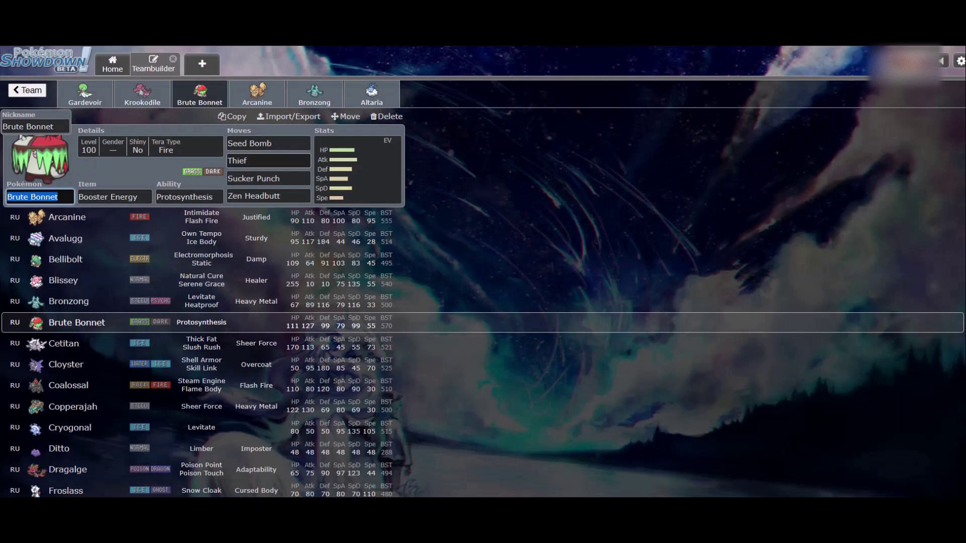
- Check Thief's description in the teambuilder, and search Google in a new tab for "does thief work on itemless pokemon"
{"action": "left_click", "coordinate": [268, 161]}
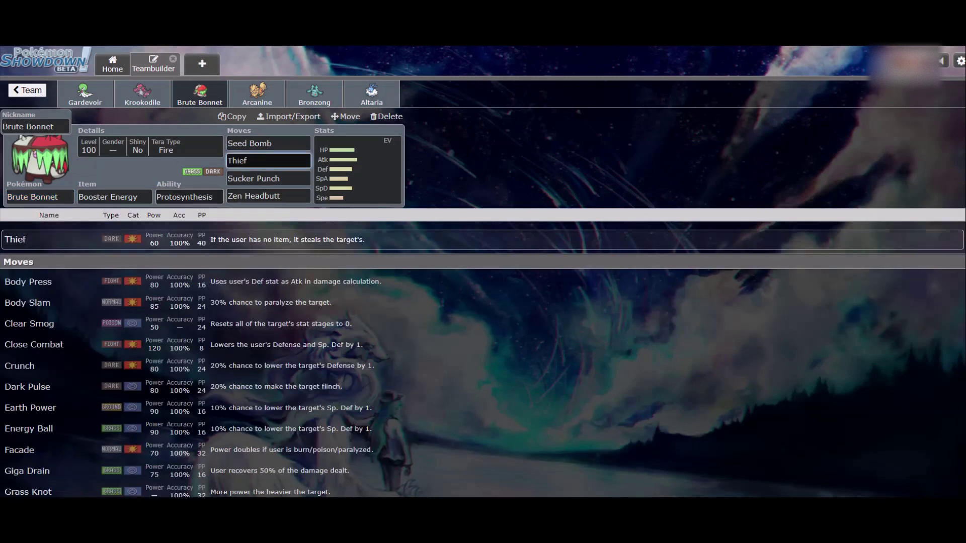
{"action": "key", "text": "Escape"}
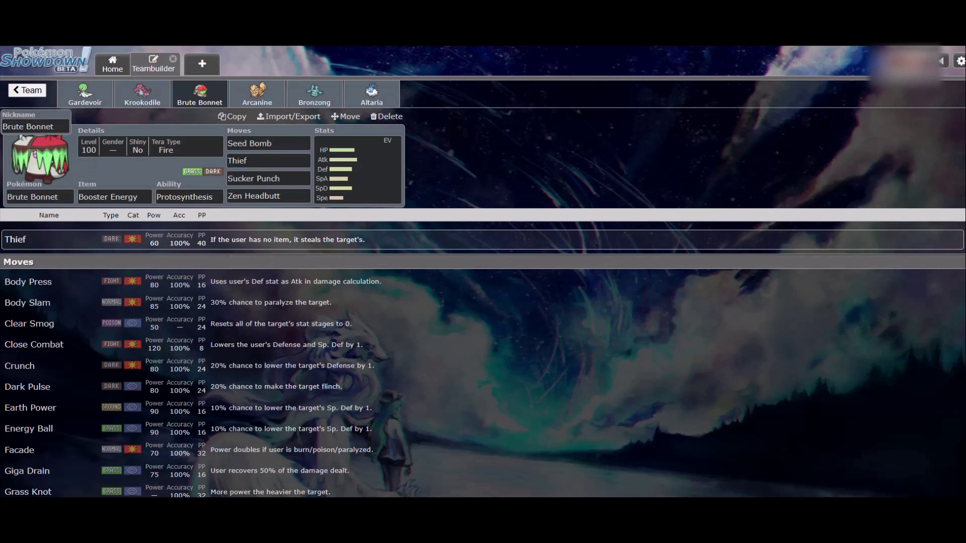
{"action": "key", "text": "ctrl+t"}
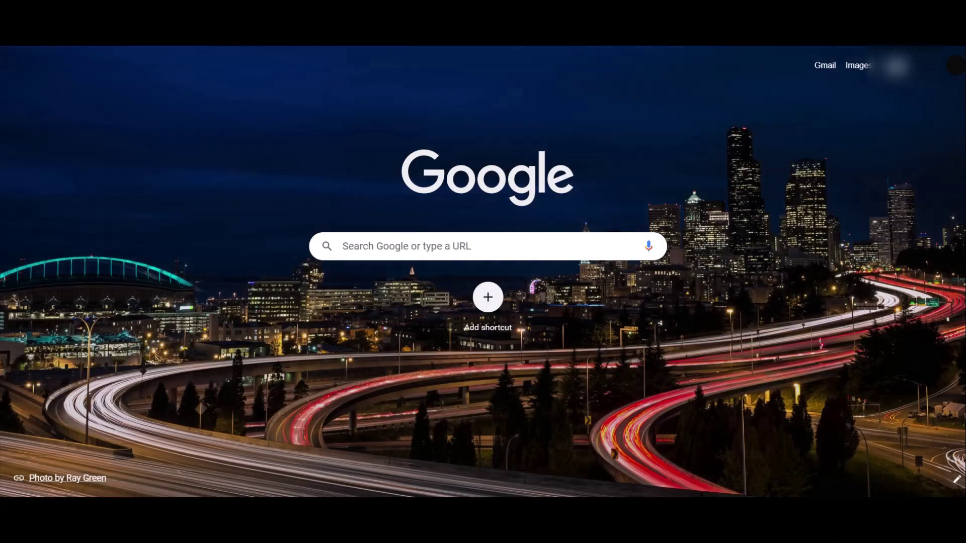
{"action": "type", "text": "does thei"}
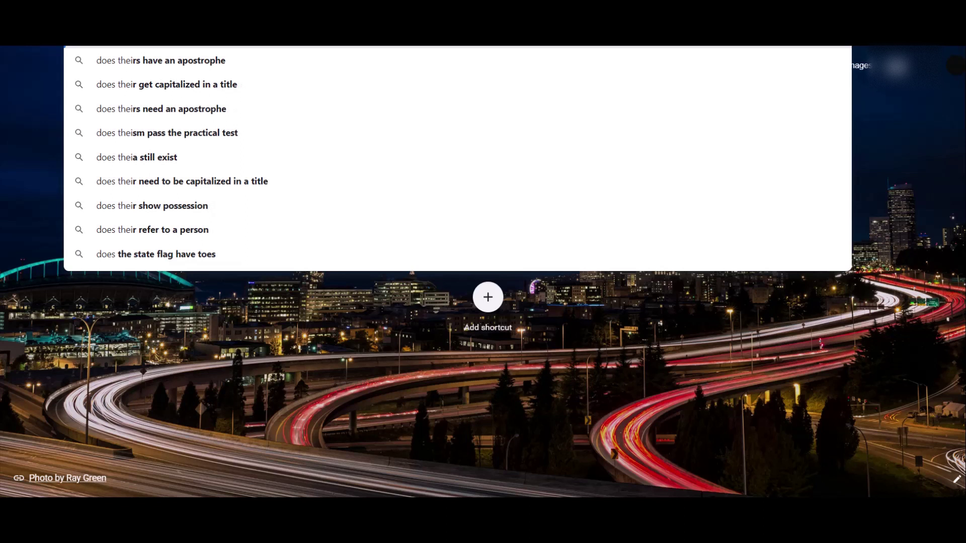
{"action": "key", "text": "BackSpace"}
{"action": "key", "text": "BackSpace"}
{"action": "key", "text": "BackSpace"}
{"action": "key", "text": "BackSpace"}
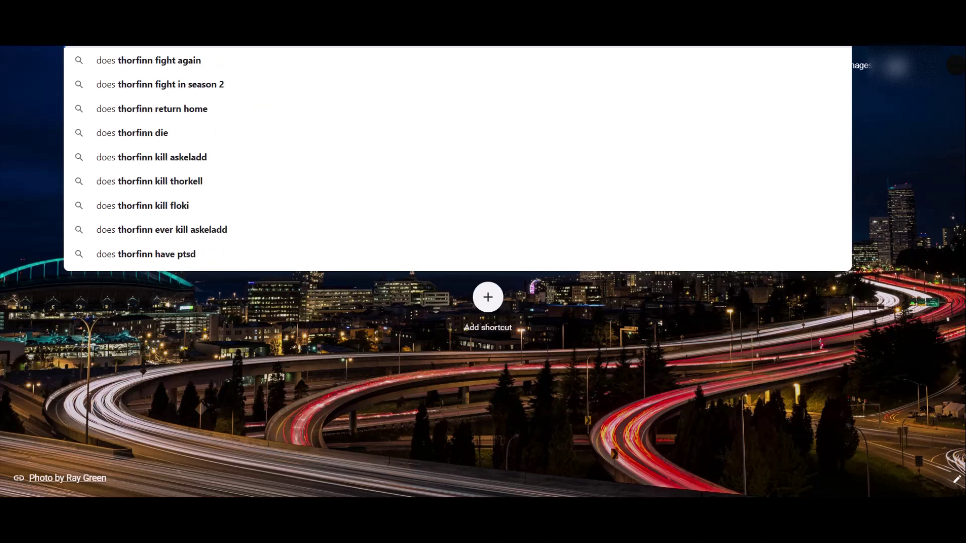
{"action": "type", "text": "thief"}
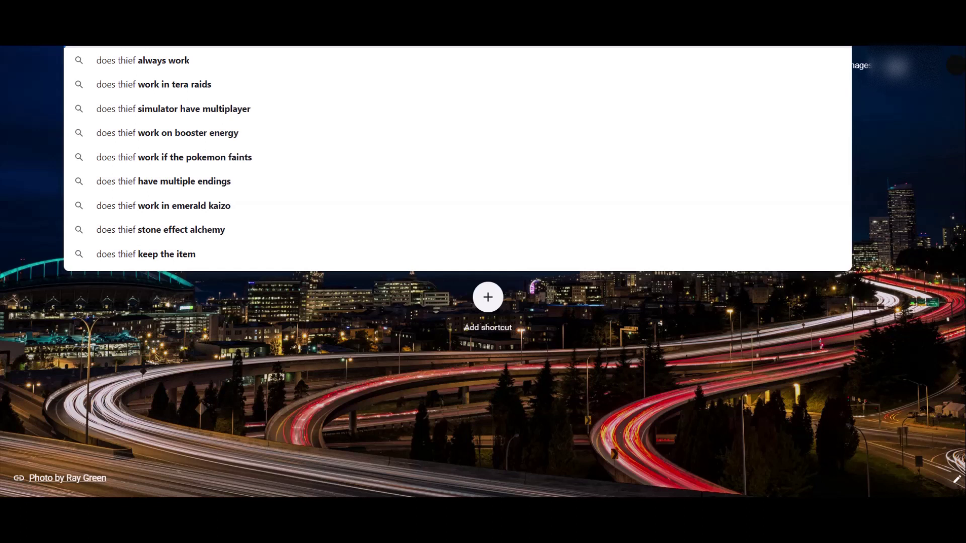
{"action": "type", "text": "work on"}
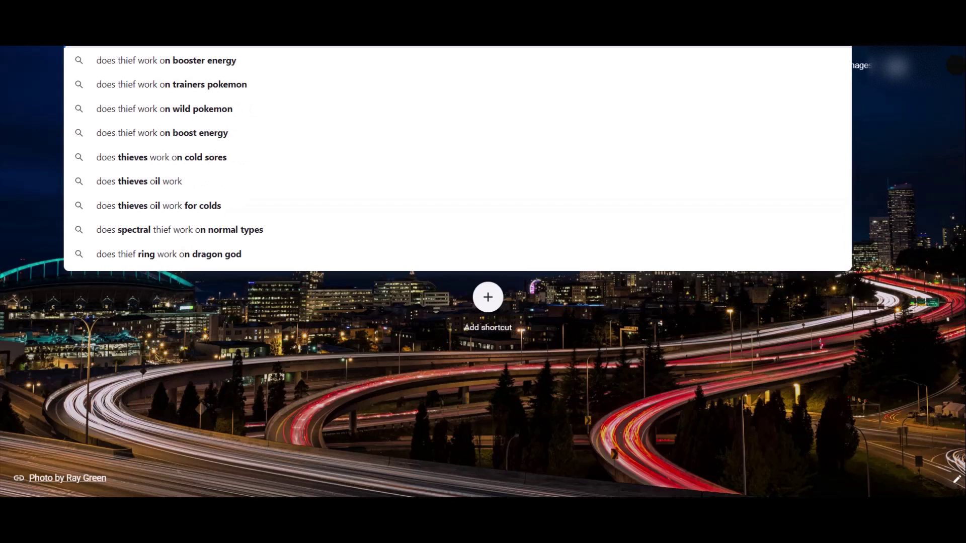
{"action": "type", "text": " items in po"}
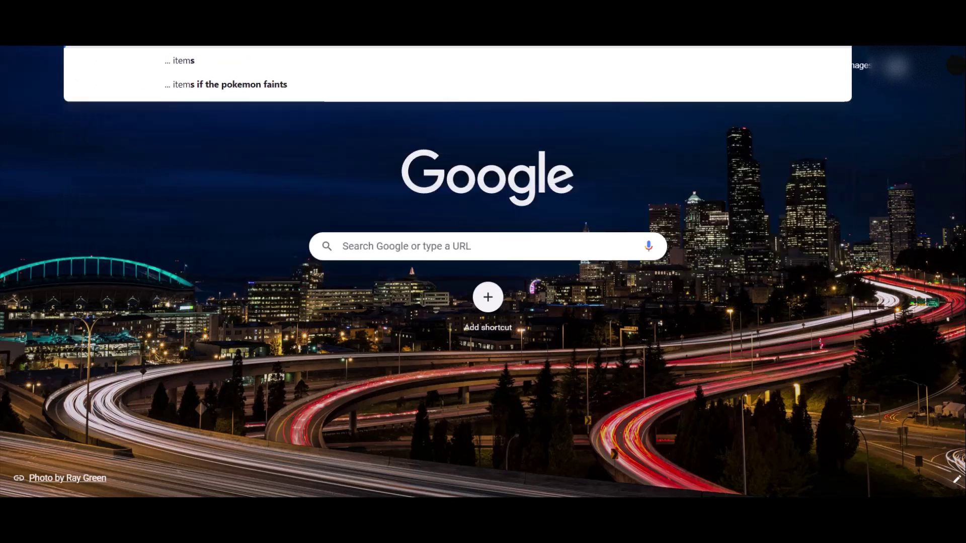
{"action": "type", "text": "kemon"}
{"action": "key", "text": "Return"}
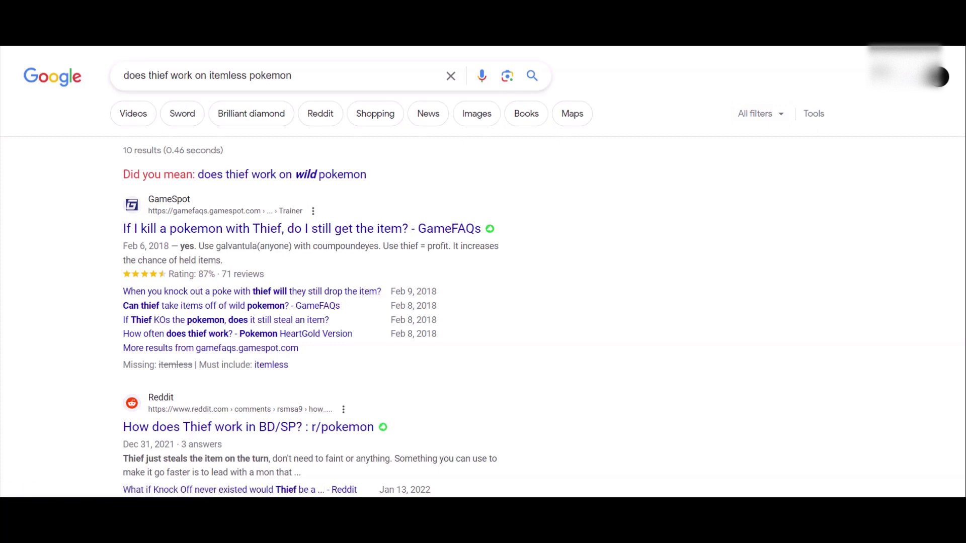
- Open the Bulbapedia article on Thief from the search results and go to its Effect section
{"action": "scroll", "coordinate": [302, 371], "scroll_direction": "down", "scroll_amount": 5}
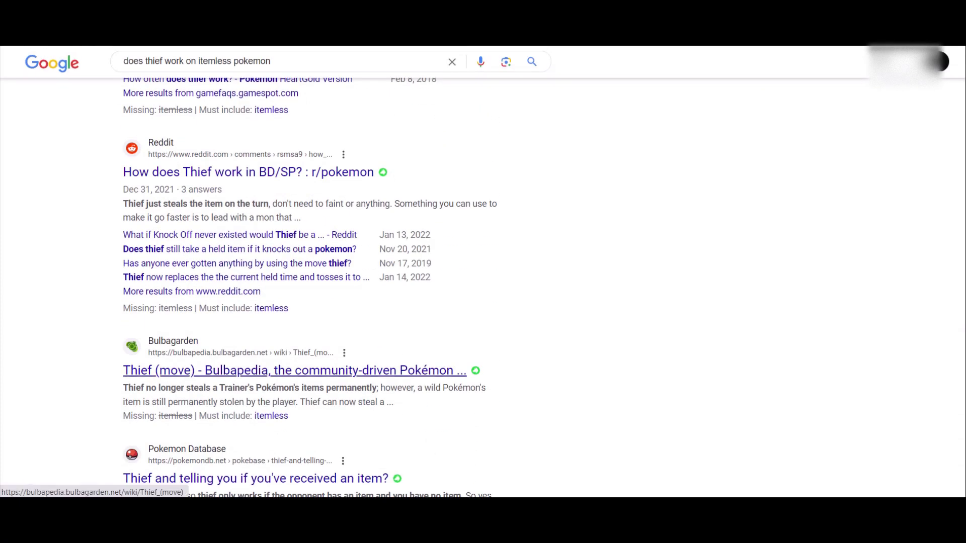
{"action": "left_click", "coordinate": [302, 370]}
{"action": "scroll", "coordinate": [302, 370], "scroll_direction": "down", "scroll_amount": 3}
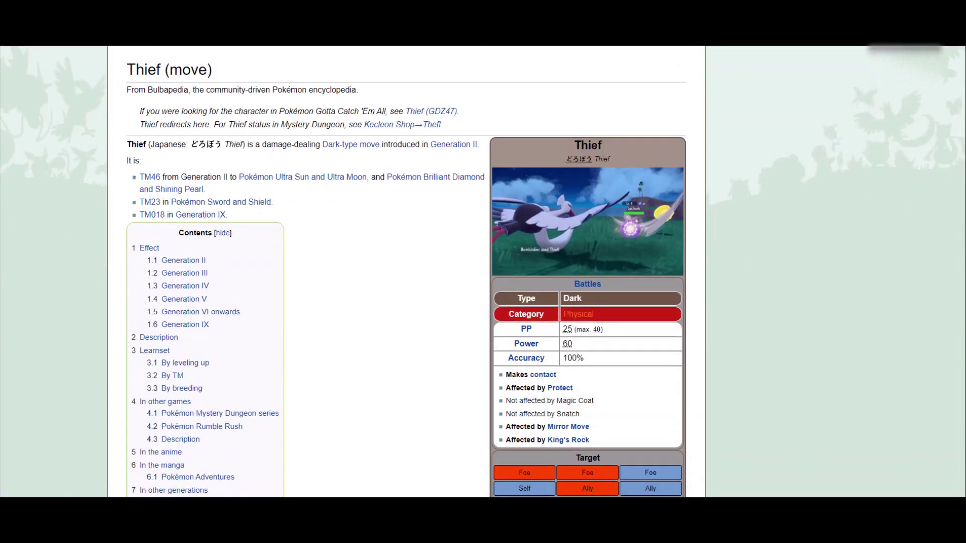
{"action": "scroll", "coordinate": [181, 264], "scroll_direction": "down", "scroll_amount": 1}
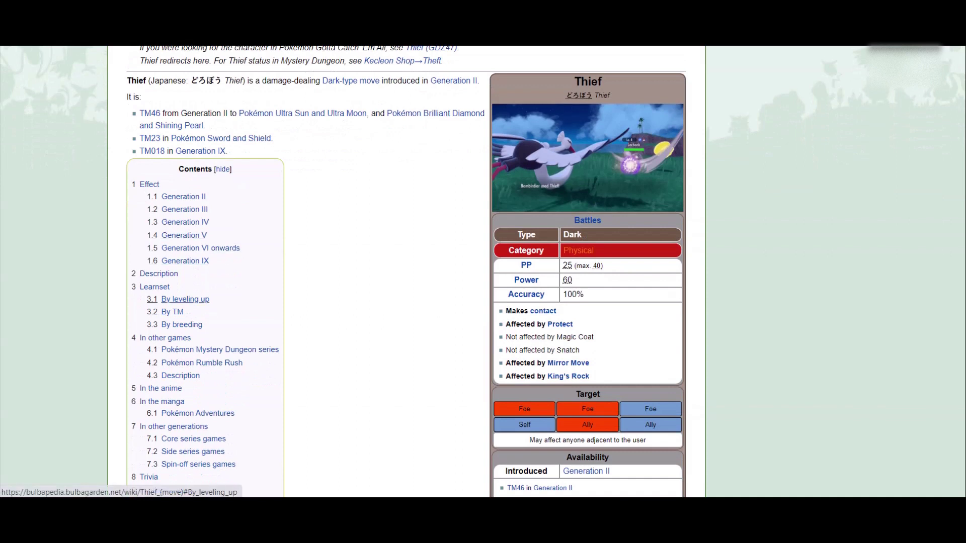
{"action": "scroll", "coordinate": [197, 349], "scroll_direction": "down", "scroll_amount": 1}
{"action": "left_click", "coordinate": [149, 121]}
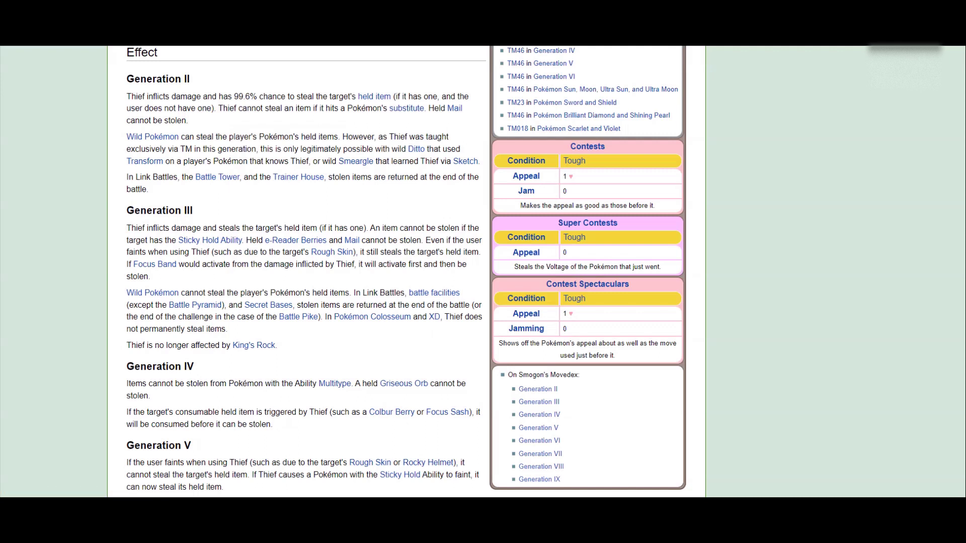
- Examine the Effect section's generation-by-generation rules on when Thief can steal an item
{"action": "left_click_drag", "start_coordinate": [234, 97], "coordinate": [257, 97]}
{"action": "left_click", "coordinate": [246, 96]}
{"action": "left_click_drag", "start_coordinate": [234, 97], "coordinate": [257, 96]}
{"action": "left_click", "coordinate": [246, 96]}
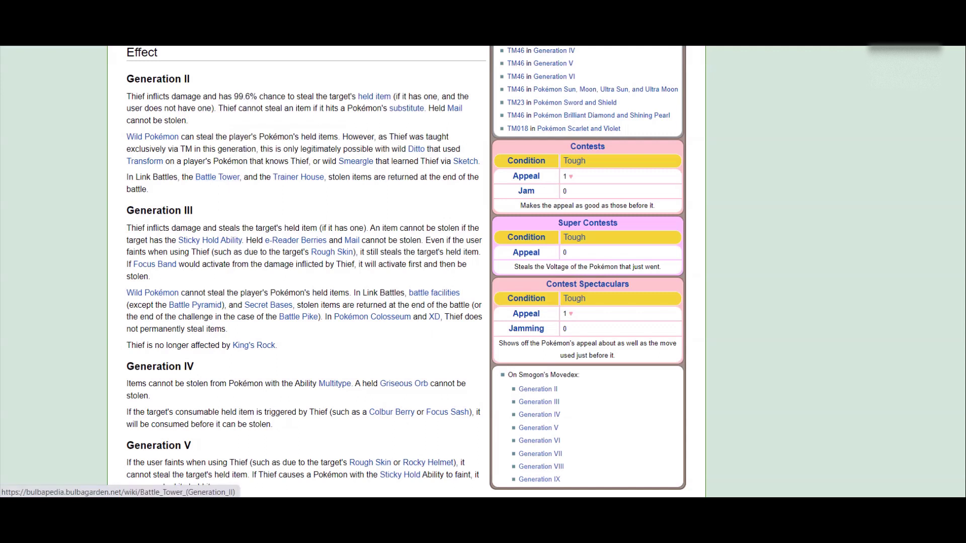
{"action": "mouse_move", "coordinate": [232, 96]}
{"action": "left_mouse_down"}
{"action": "mouse_move", "coordinate": [257, 96]}
{"action": "mouse_move", "coordinate": [234, 97]}
{"action": "left_mouse_up"}
{"action": "left_click", "coordinate": [234, 97]}
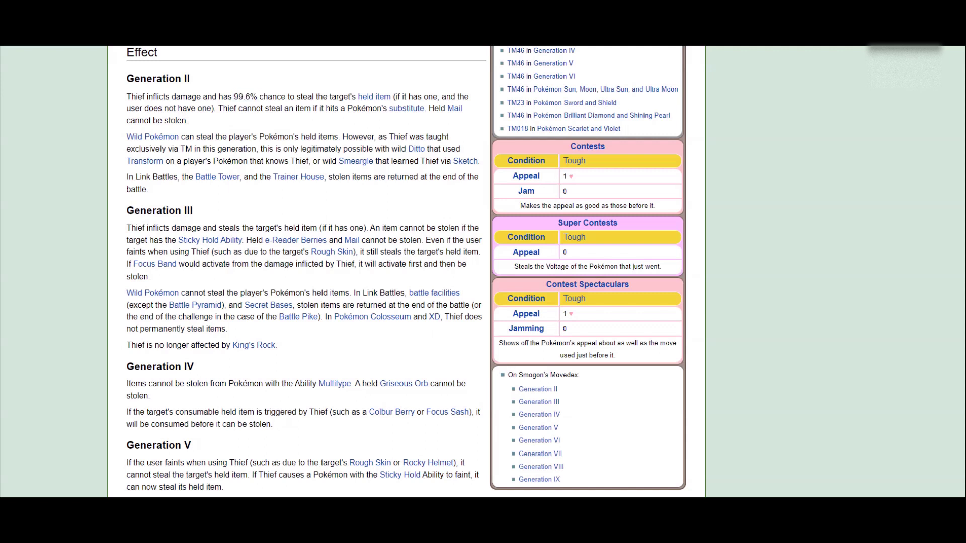
{"action": "scroll", "coordinate": [406, 271], "scroll_direction": "down", "scroll_amount": 3}
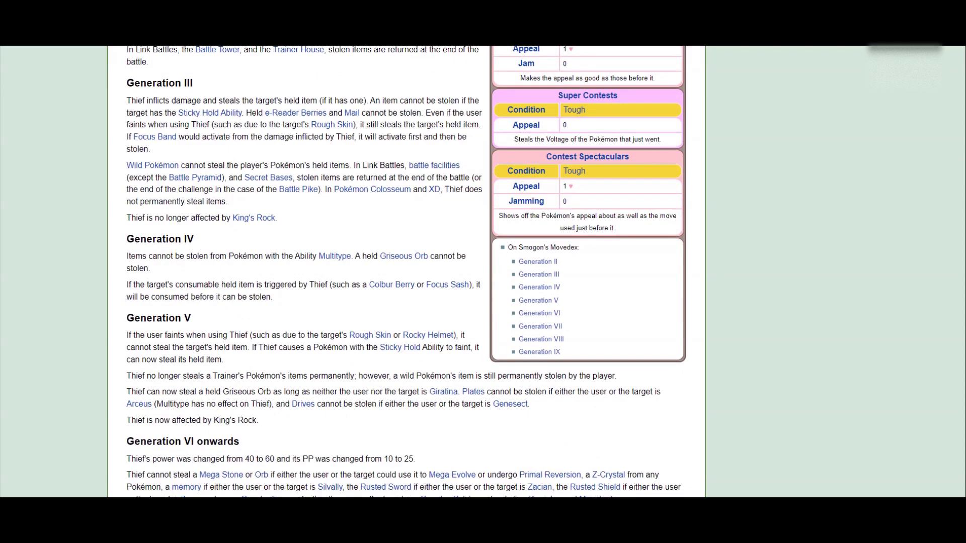
{"action": "scroll", "coordinate": [406, 272], "scroll_direction": "up", "scroll_amount": 1}
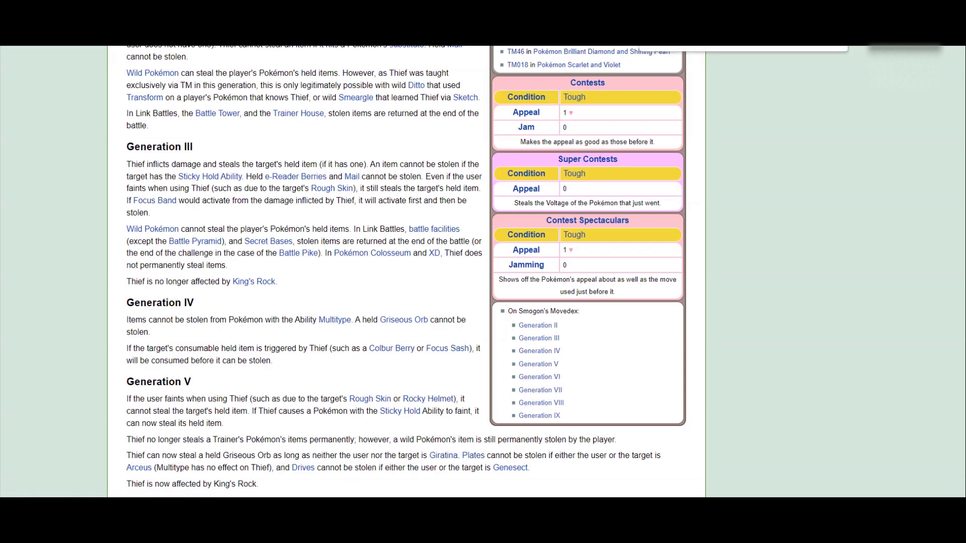
{"action": "scroll", "coordinate": [405, 271], "scroll_direction": "down", "scroll_amount": 10}
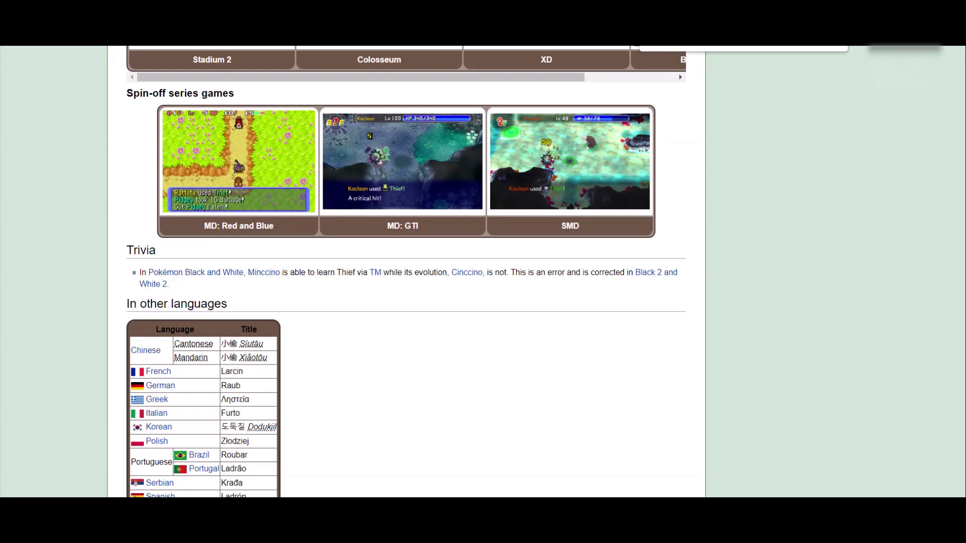
- Look through the occurrences of "if the target" in the Thief article, and return to the damage calculator
{"action": "type", "text": "if the target"}
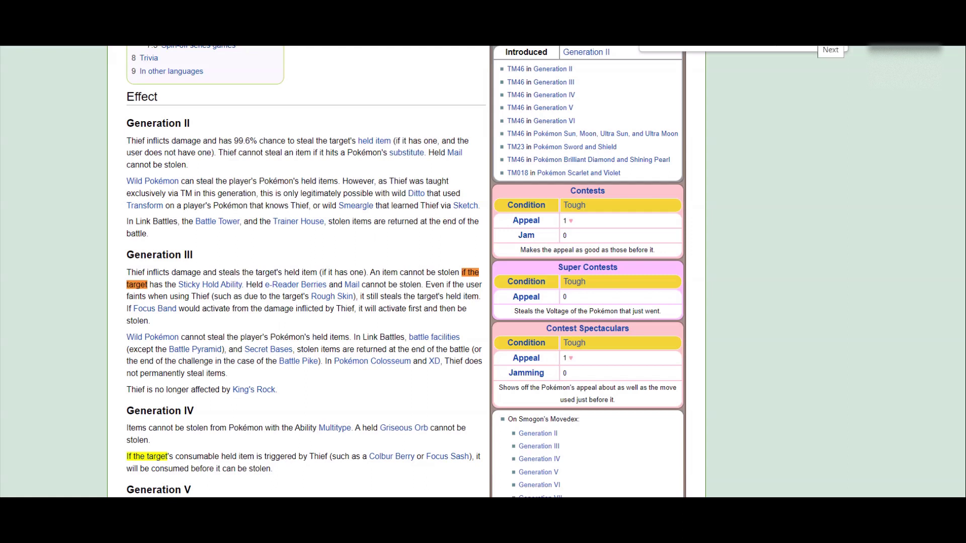
{"action": "left_click", "coordinate": [817, 37]}
{"action": "key", "text": "Return"}
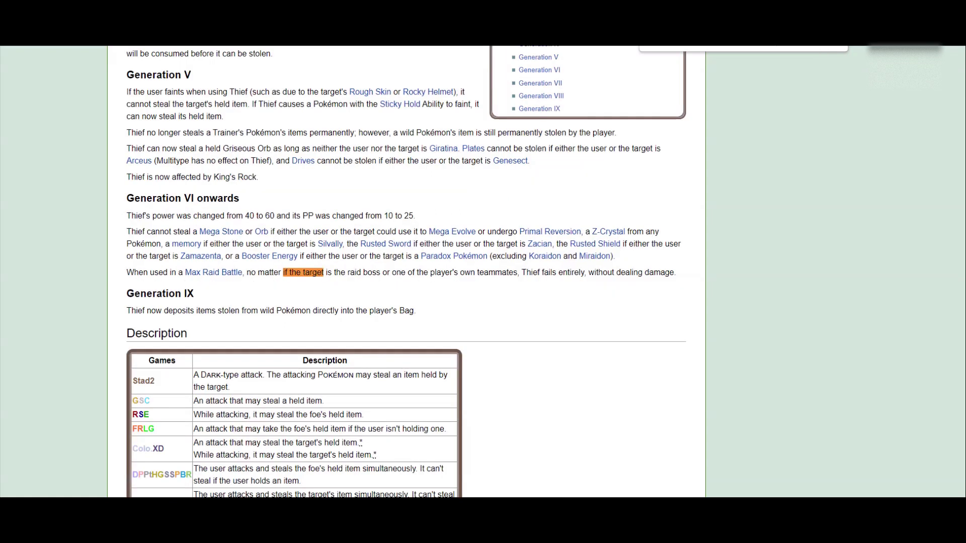
{"action": "key", "text": "Return"}
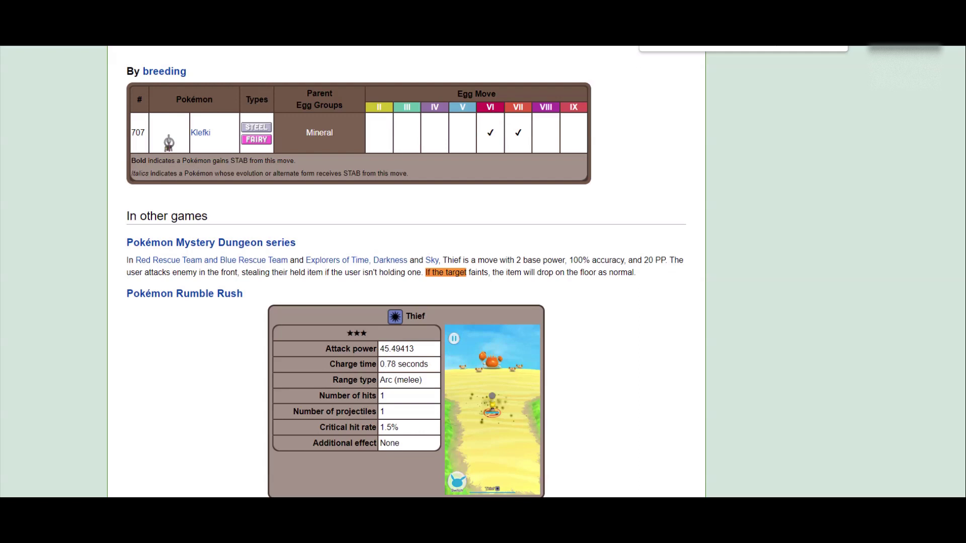
{"action": "key", "text": "Escape"}
{"action": "key", "text": "ctrl+Tab"}
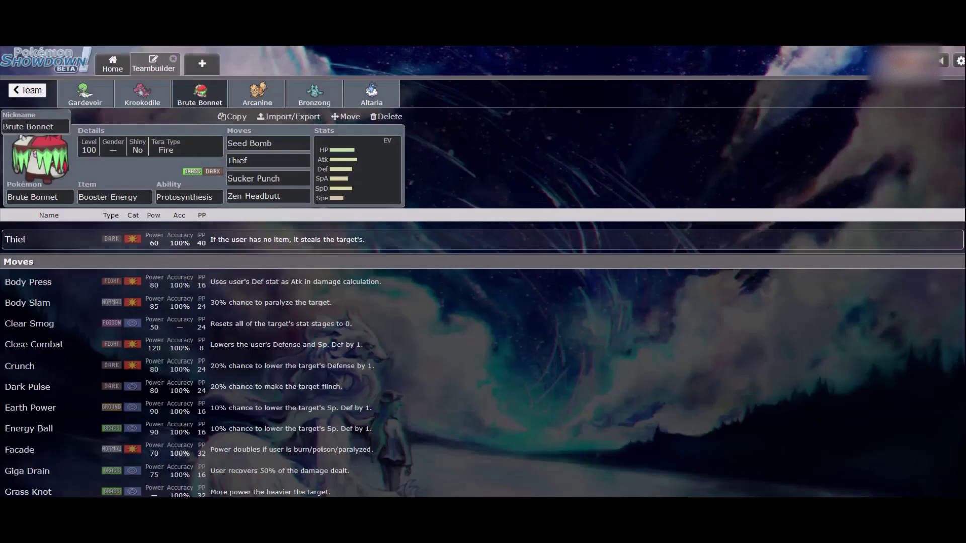
{"action": "key", "text": "ctrl+Tab"}
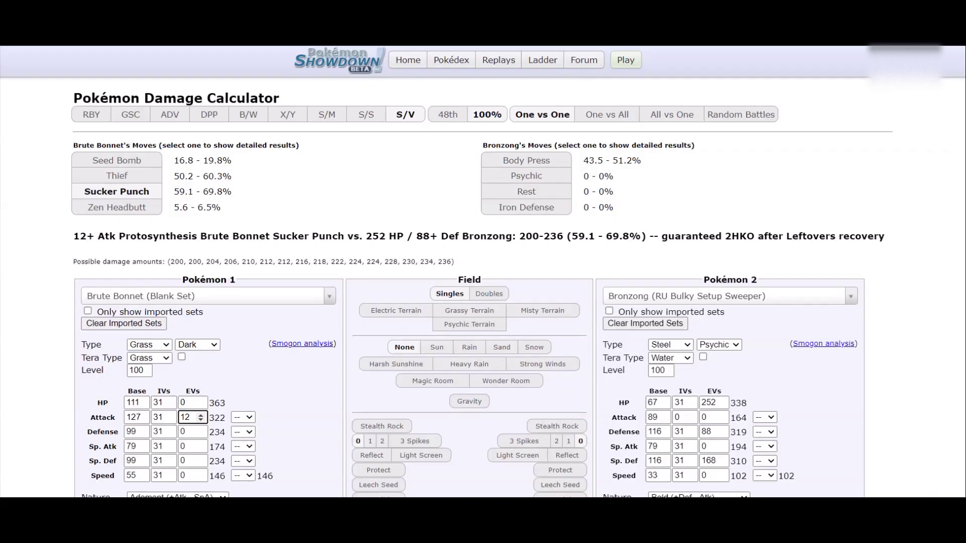
- Look through the teambuilder's RU Pokémon list for defensive targets to calculate Brute Bonnet's damage against
{"action": "key", "text": "ctrl+Tab"}
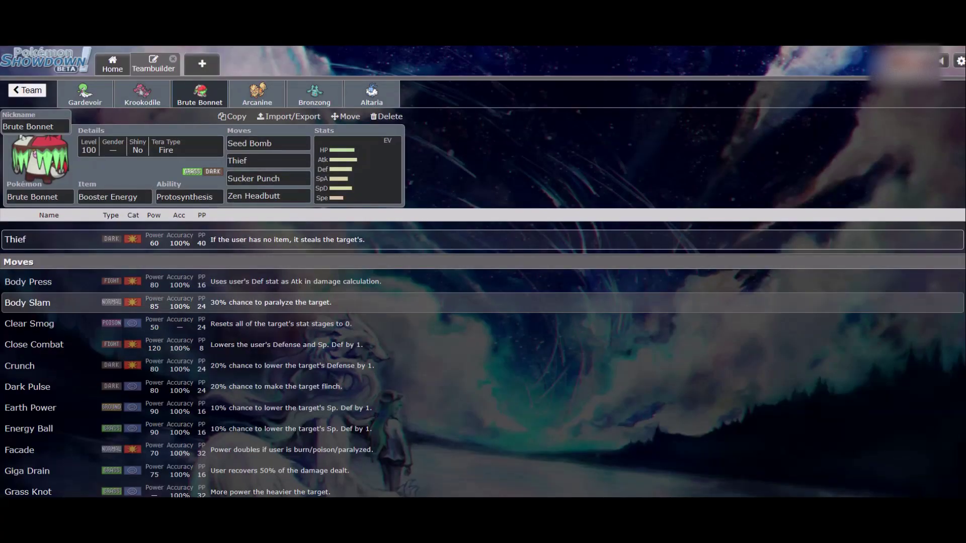
{"action": "scroll", "coordinate": [483, 344], "scroll_direction": "down", "scroll_amount": 2}
{"action": "scroll", "coordinate": [483, 302], "scroll_direction": "up", "scroll_amount": 2}
{"action": "left_click", "coordinate": [45, 196]}
{"action": "scroll", "coordinate": [483, 378], "scroll_direction": "down", "scroll_amount": 3}
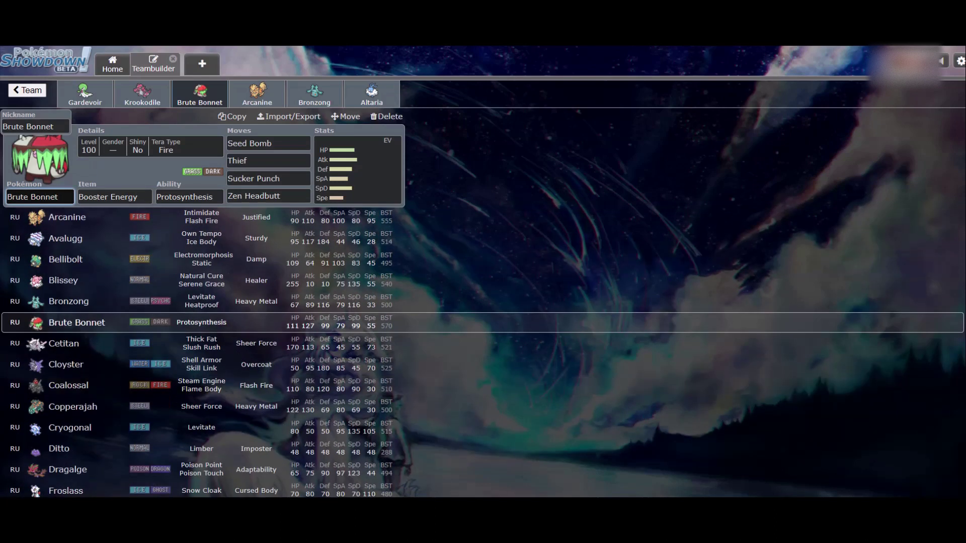
- Return to the damage calculator and set Bronzong's Defense EVs to 252
{"action": "key", "text": "ctrl+Tab"}
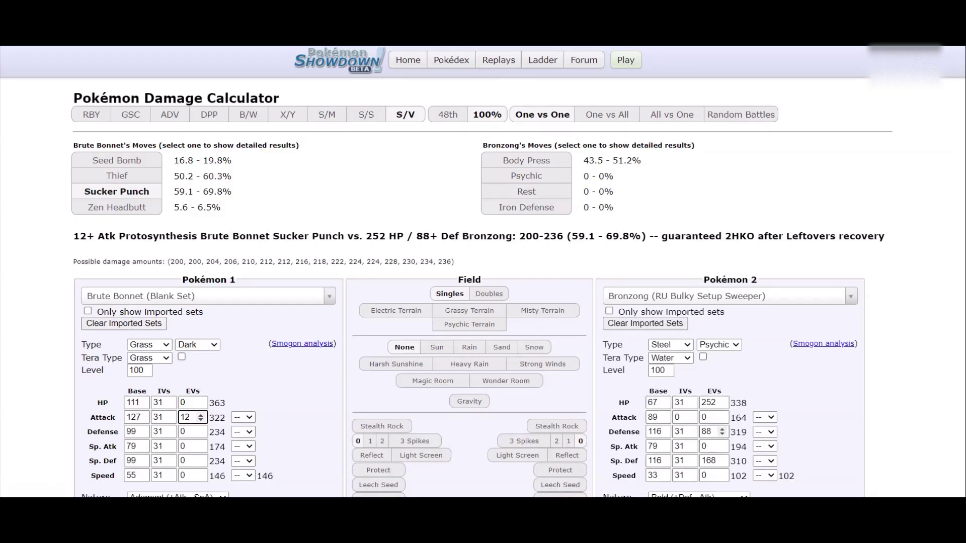
{"action": "double_click", "coordinate": [706, 432]}
{"action": "type", "text": "252"}
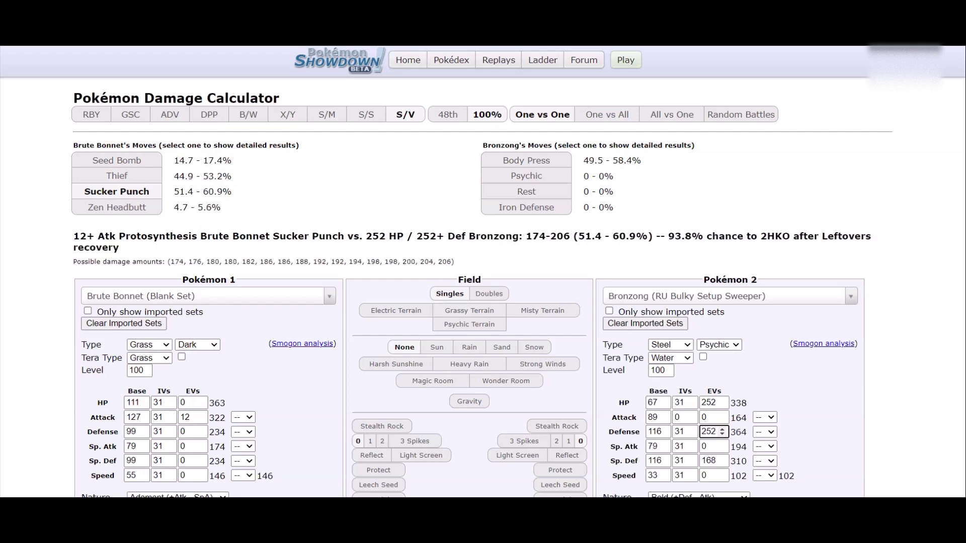
{"action": "scroll", "coordinate": [715, 304], "scroll_direction": "down", "scroll_amount": 3}
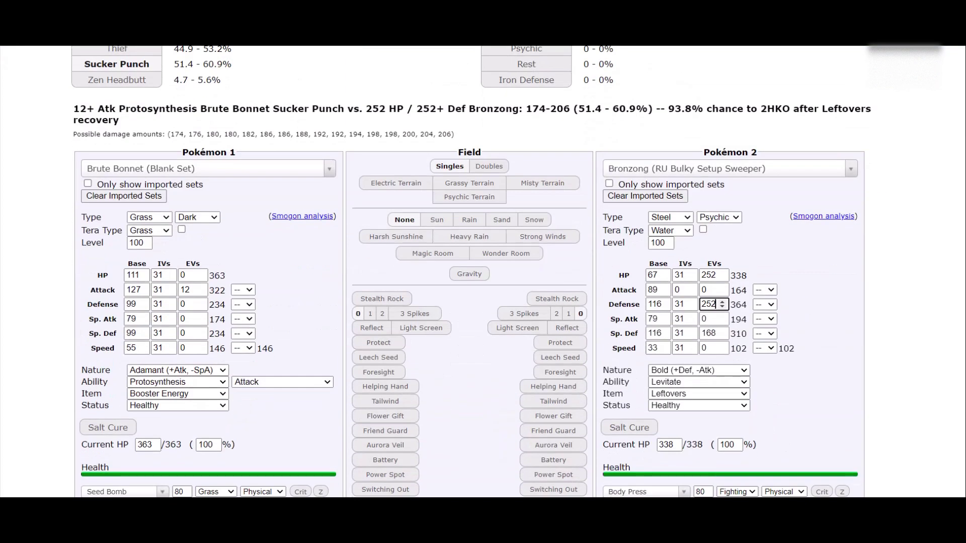
- Raise Brute Bonnet's Attack EVs to 176 in the damage calculator, and open its Attack EV entry in the teambuilder
{"action": "scroll", "coordinate": [717, 304], "scroll_direction": "up", "scroll_amount": 2}
{"action": "left_click", "coordinate": [201, 351]}
{"action": "left_click", "coordinate": [201, 351]}
{"action": "left_click", "coordinate": [201, 351]}
{"action": "left_click", "coordinate": [201, 351]}
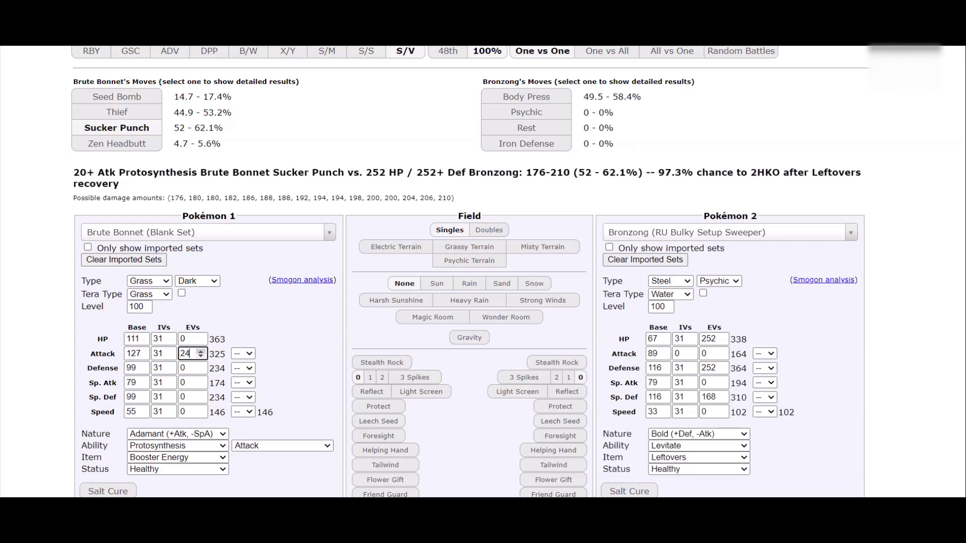
{"action": "left_click_drag", "start_coordinate": [201, 352], "coordinate": [201, 351]}
{"action": "left_click", "coordinate": [200, 351]}
{"action": "left_click", "coordinate": [200, 351]}
{"action": "left_click", "coordinate": [201, 351]}
{"action": "left_click", "coordinate": [201, 351]}
{"action": "left_click", "coordinate": [201, 351]}
{"action": "left_click", "coordinate": [201, 352]}
{"action": "left_click", "coordinate": [200, 351]}
{"action": "left_click", "coordinate": [201, 351]}
{"action": "left_click", "coordinate": [201, 352]}
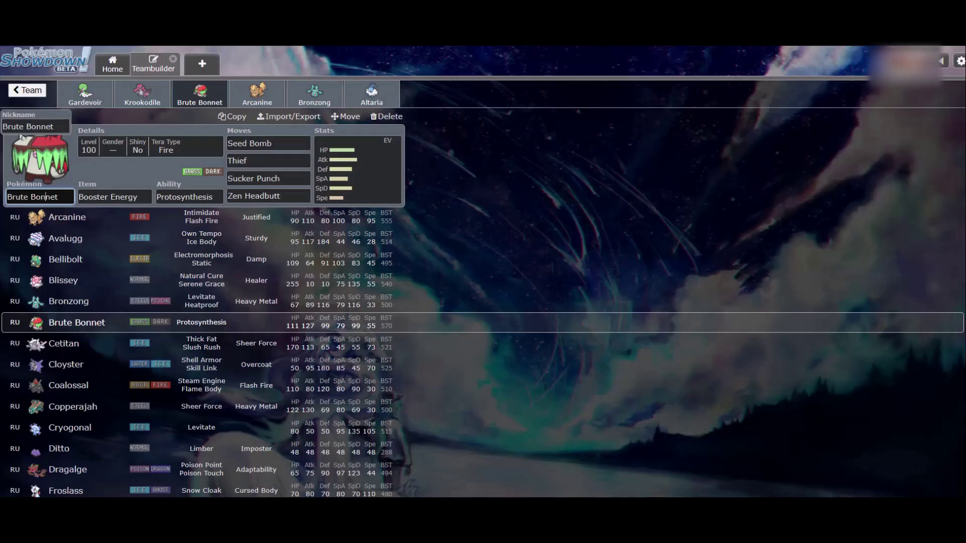
{"action": "left_click", "coordinate": [357, 171]}
{"action": "left_click", "coordinate": [196, 296]}
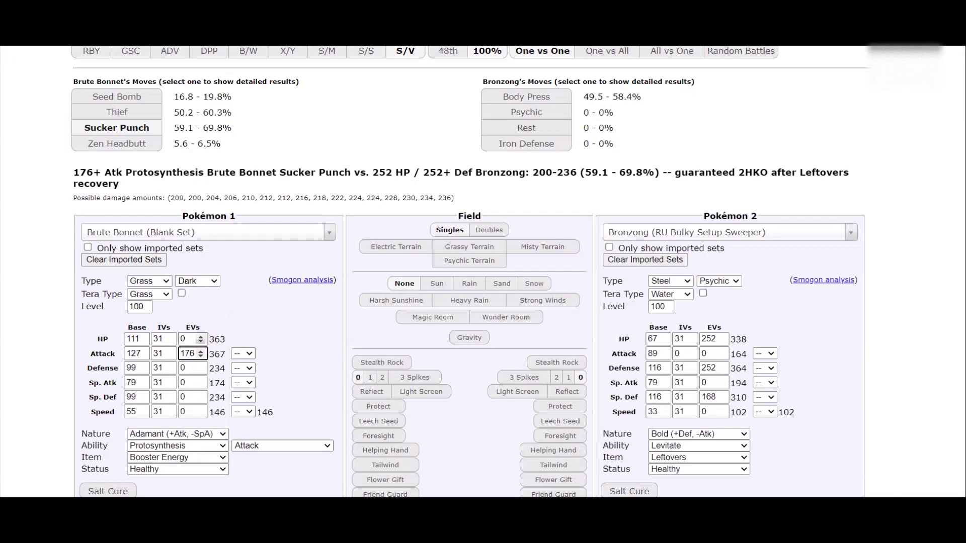
- Fine-tune Brute Bonnet's Attack EVs in the damage calculator against maximum-Defense Bronzong, settling on 160
{"action": "left_click", "coordinate": [201, 355]}
{"action": "left_click", "coordinate": [200, 352]}
{"action": "left_click", "coordinate": [201, 355]}
{"action": "left_click", "coordinate": [201, 356]}
{"action": "left_click", "coordinate": [201, 352]}
{"action": "left_click", "coordinate": [201, 351]}
{"action": "left_click", "coordinate": [201, 351]}
{"action": "left_click", "coordinate": [201, 352]}
{"action": "left_click", "coordinate": [201, 352]}
{"action": "left_click", "coordinate": [201, 351]}
{"action": "left_click", "coordinate": [201, 352]}
{"action": "left_click", "coordinate": [201, 352]}
{"action": "left_click", "coordinate": [201, 351]}
{"action": "key", "text": "Down"}
{"action": "key", "text": "Down"}
{"action": "key", "text": "Down"}
{"action": "key", "text": "Down"}
{"action": "key", "text": "Down"}
{"action": "key", "text": "Down"}
{"action": "key", "text": "Down"}
{"action": "key", "text": "Down"}
{"action": "key", "text": "Down"}
{"action": "key", "text": "Down"}
{"action": "left_click", "coordinate": [201, 357]}
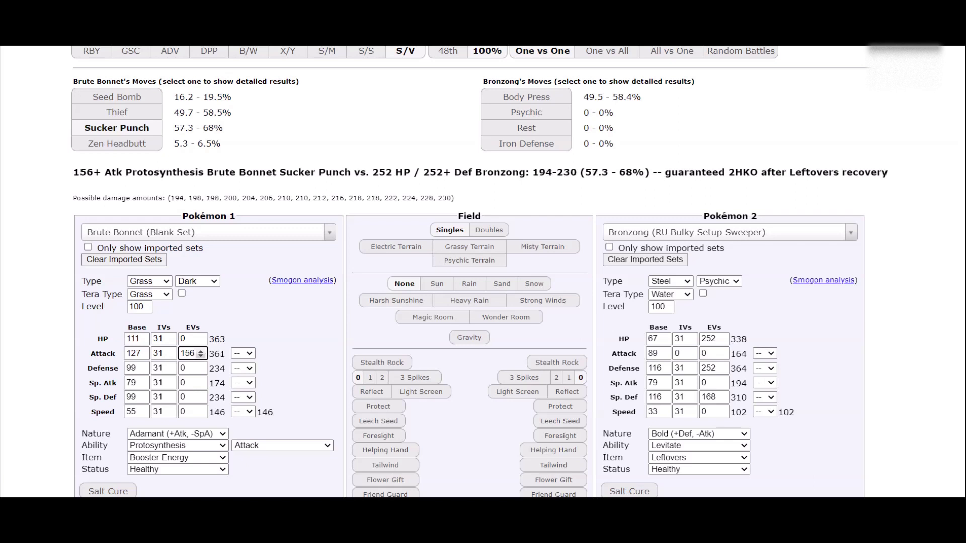
{"action": "left_click", "coordinate": [200, 351]}
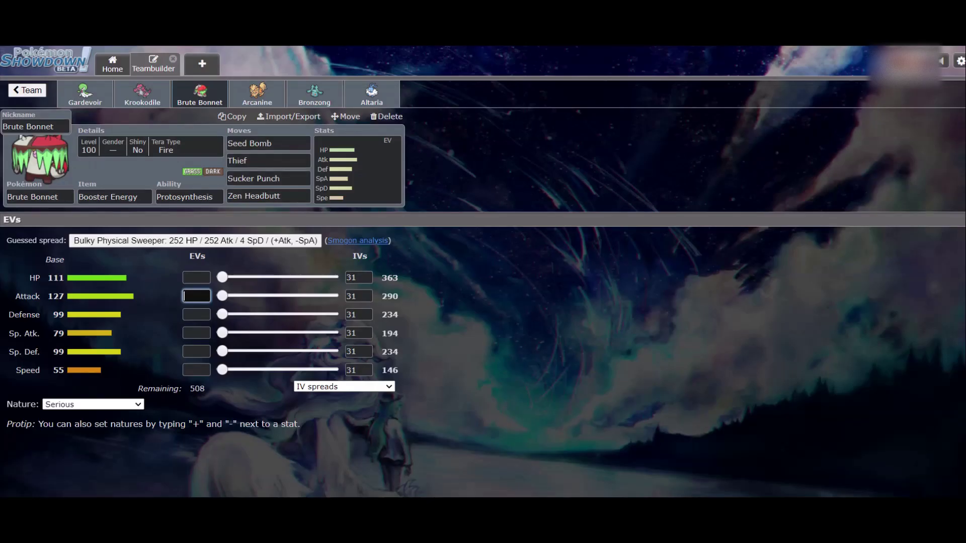
- Give Brute Bonnet 160 Attack EVs and an Adamant (+Atk, -SpA) nature in the teambuilder
{"action": "type", "text": "160+"}
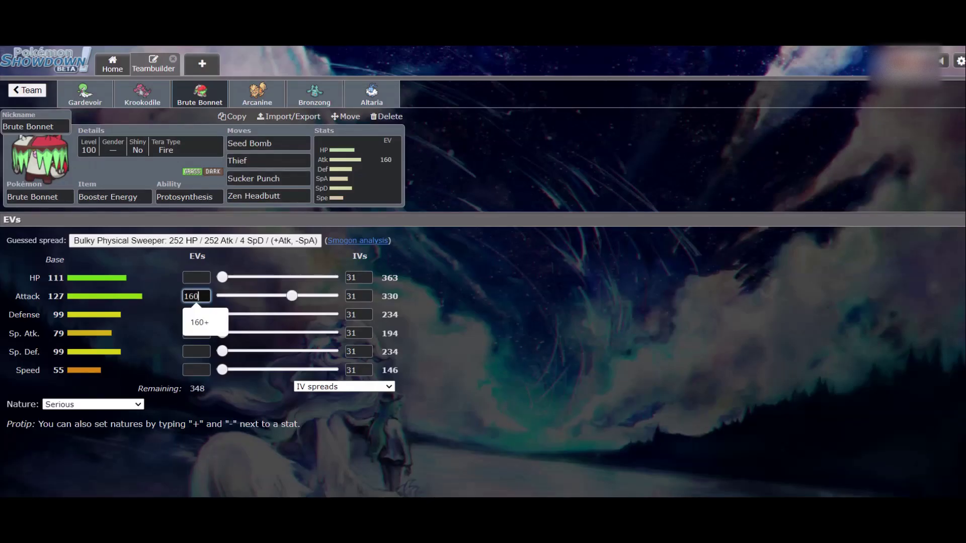
{"action": "key", "text": "Tab"}
{"action": "key", "text": "Tab"}
{"action": "type", "text": "-"}
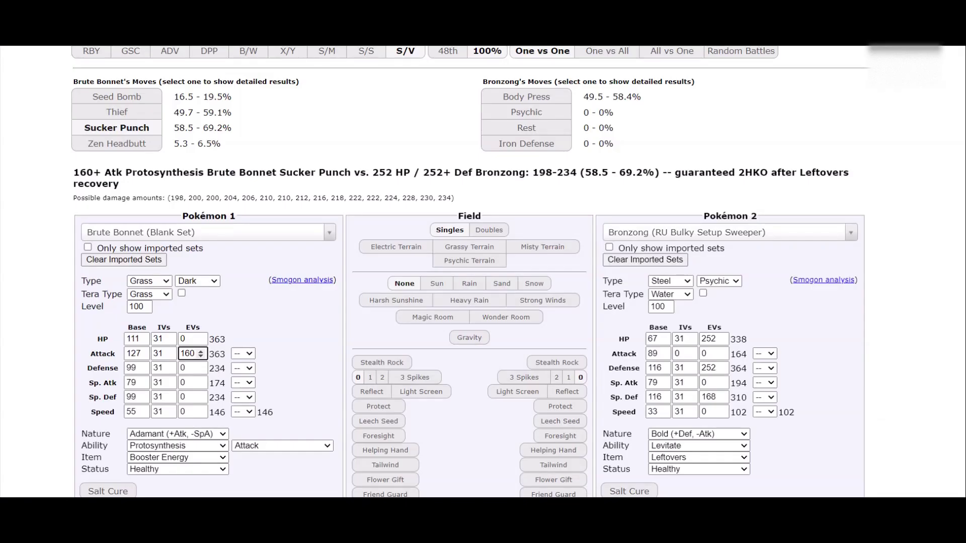
- Show Thief's detailed damage against Bronzong in the calculator, with Bronzong's item changed from Leftovers to Latiosite
{"action": "left_click", "coordinate": [116, 112]}
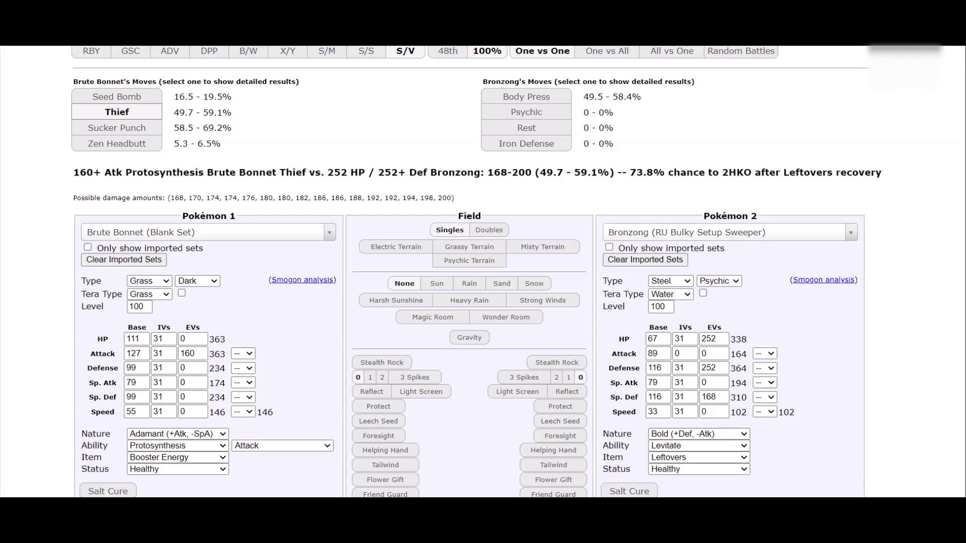
{"action": "left_click", "coordinate": [698, 458]}
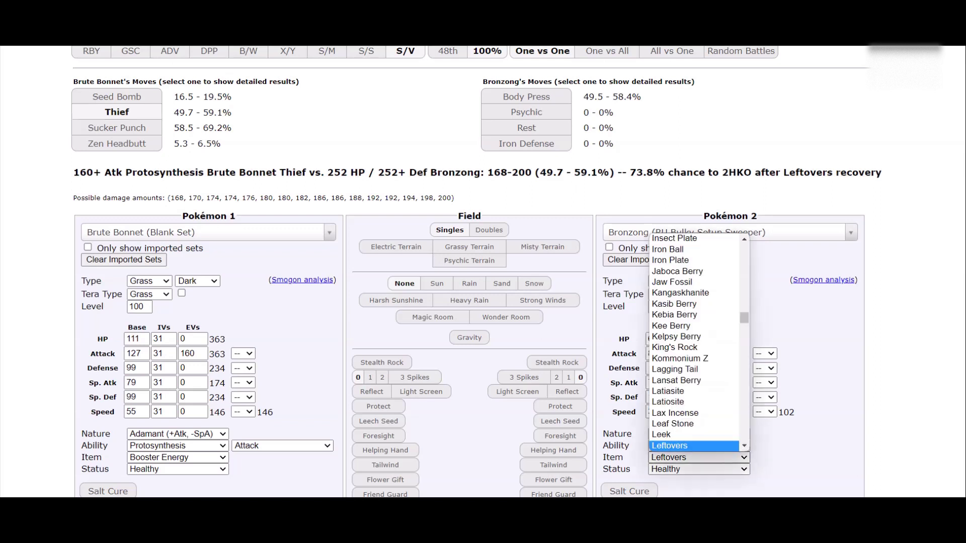
{"action": "key", "text": "Return"}
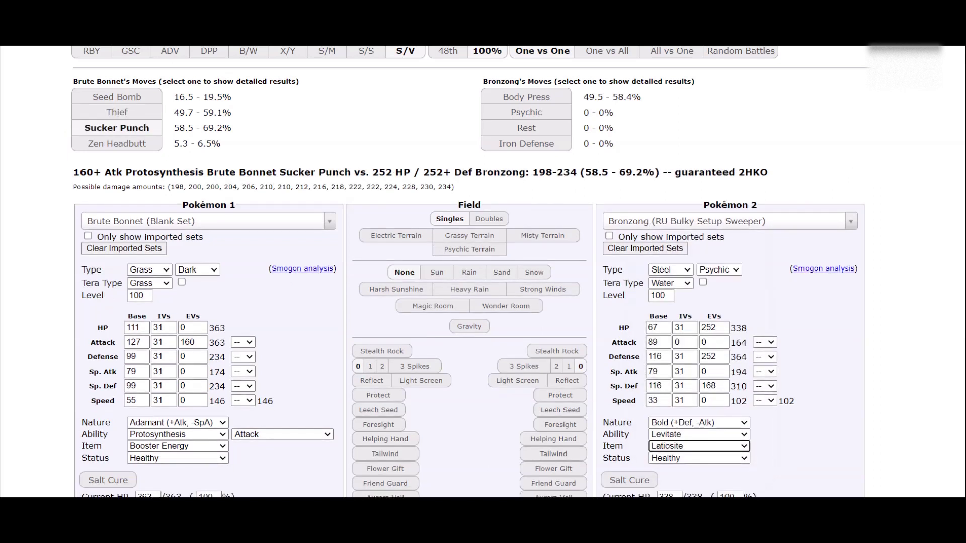
{"action": "left_click", "coordinate": [116, 111]}
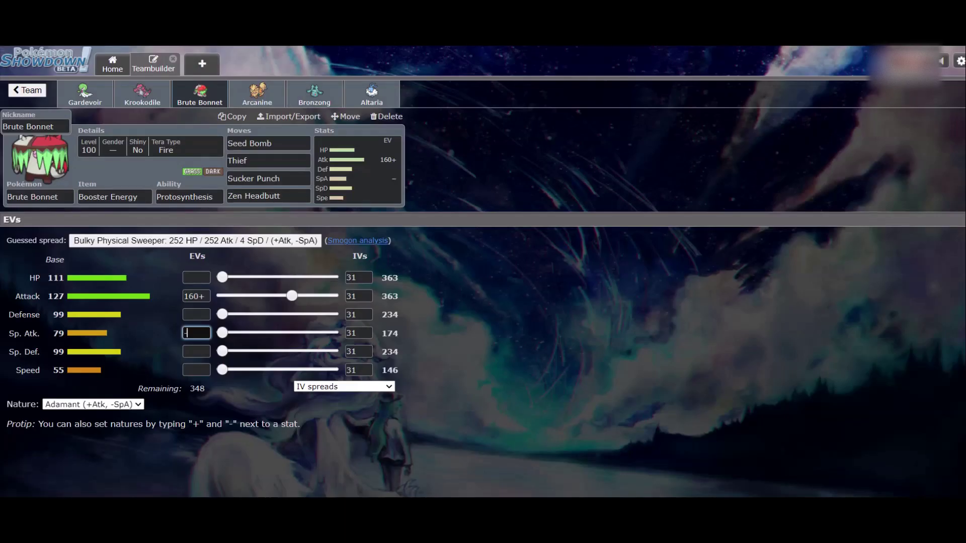
- Look through the teambuilder's RU Pokémon list for the next defensive target to calculate against
{"action": "key", "text": "Tab"}
{"action": "left_click", "coordinate": [39, 197]}
{"action": "scroll", "coordinate": [483, 322], "scroll_direction": "down", "scroll_amount": 4}
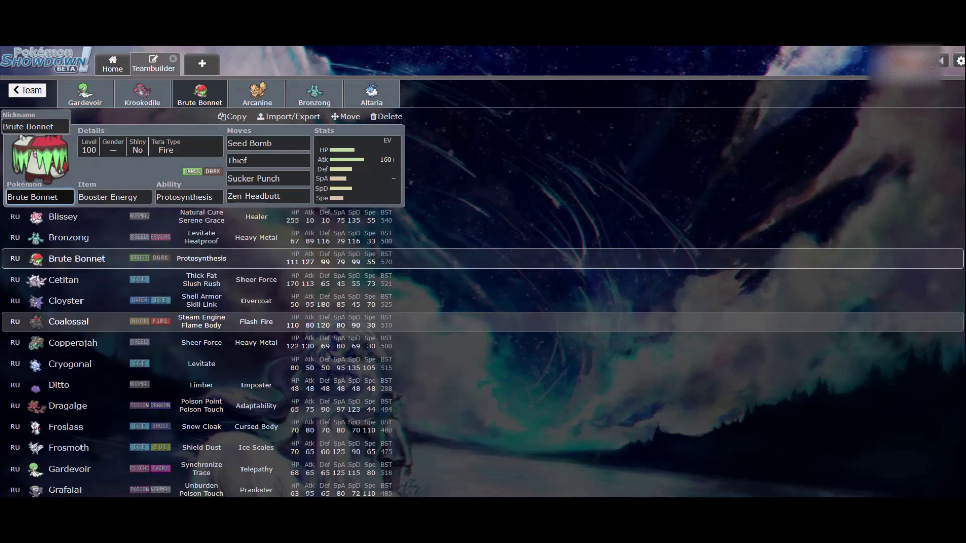
{"action": "scroll", "coordinate": [483, 322], "scroll_direction": "down", "scroll_amount": 5}
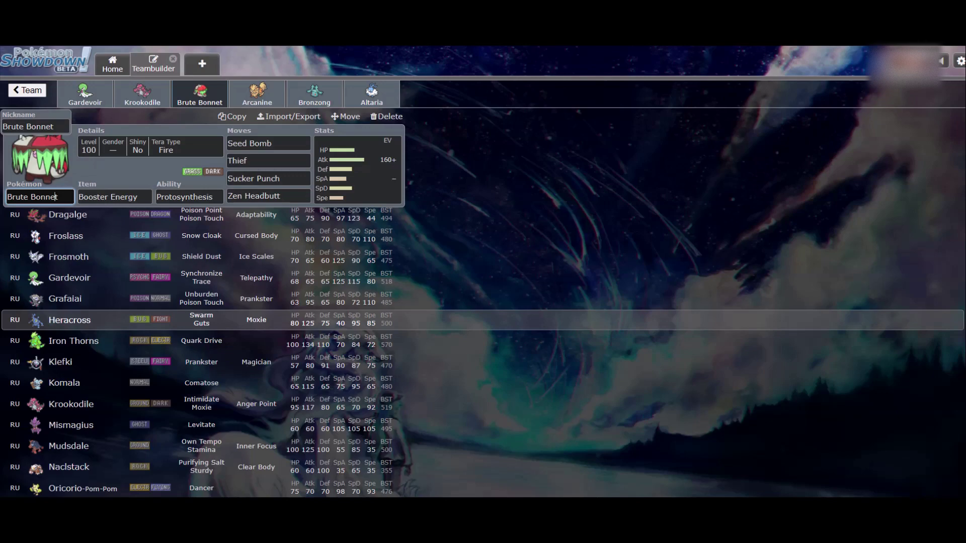
{"action": "scroll", "coordinate": [483, 352], "scroll_direction": "down", "scroll_amount": 1}
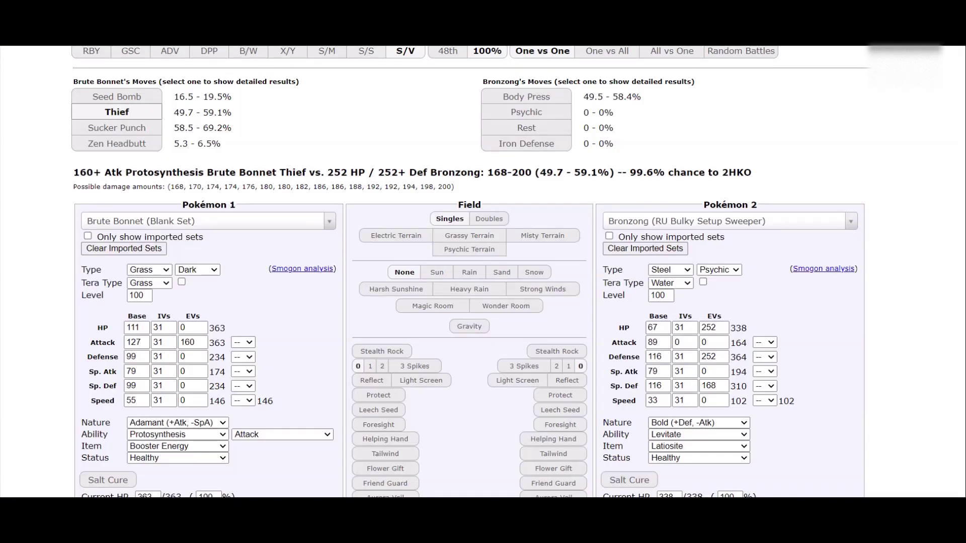
- Load Mudsdale's RU Defensive set as the opposing Pokémon in the damage calculator
{"action": "left_click", "coordinate": [729, 221]}
{"action": "type", "text": "mudsdale"}
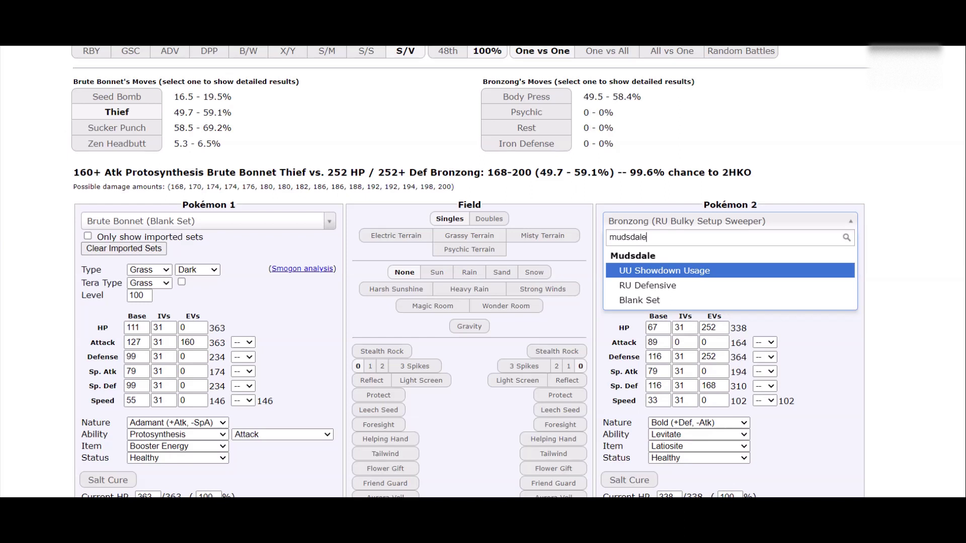
{"action": "key", "text": "Down"}
{"action": "key", "text": "Return"}
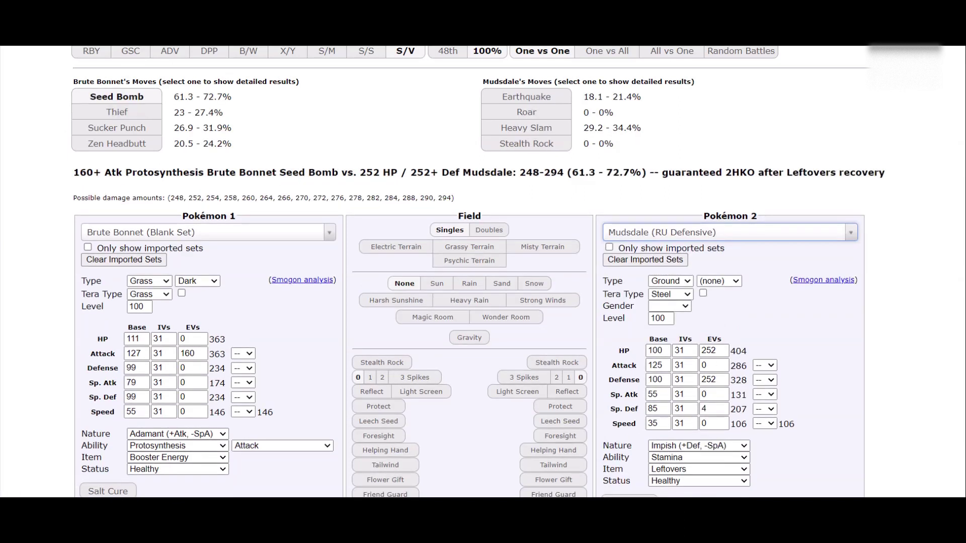
- Try a +1 stage on Mudsdale's Attack and on its Defense, resetting each stat stage to neutral
{"action": "left_click", "coordinate": [765, 365]}
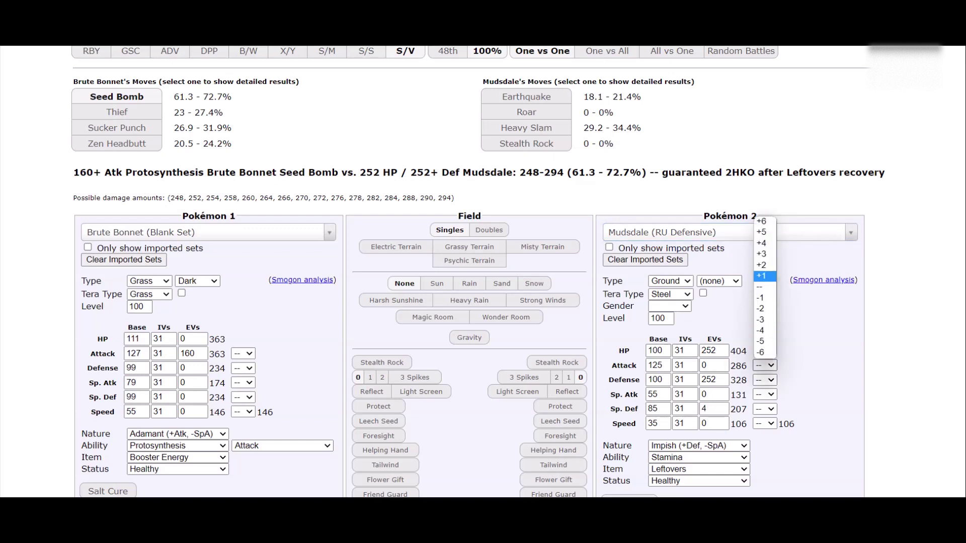
{"action": "left_click", "coordinate": [764, 287]}
{"action": "left_click", "coordinate": [765, 365]}
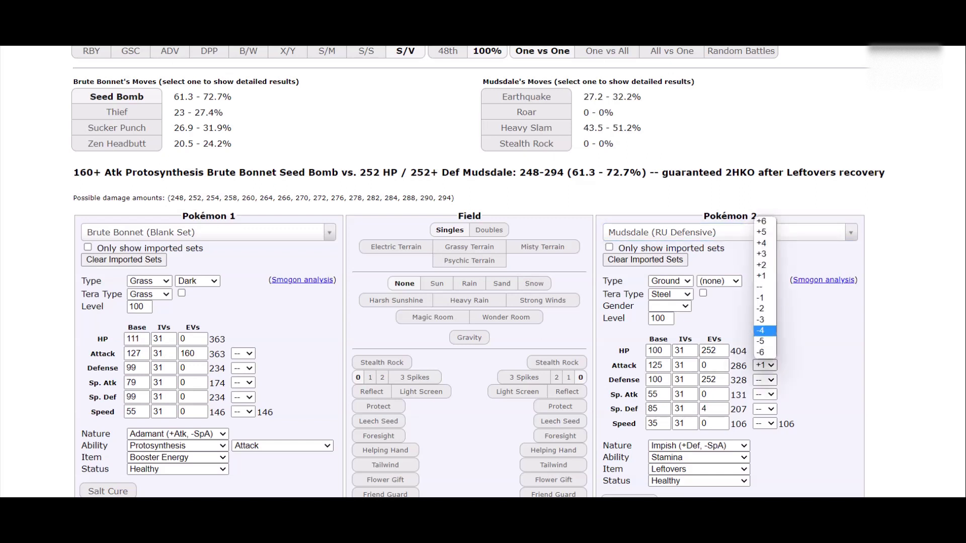
{"action": "left_click", "coordinate": [764, 301]}
{"action": "left_click", "coordinate": [765, 366]}
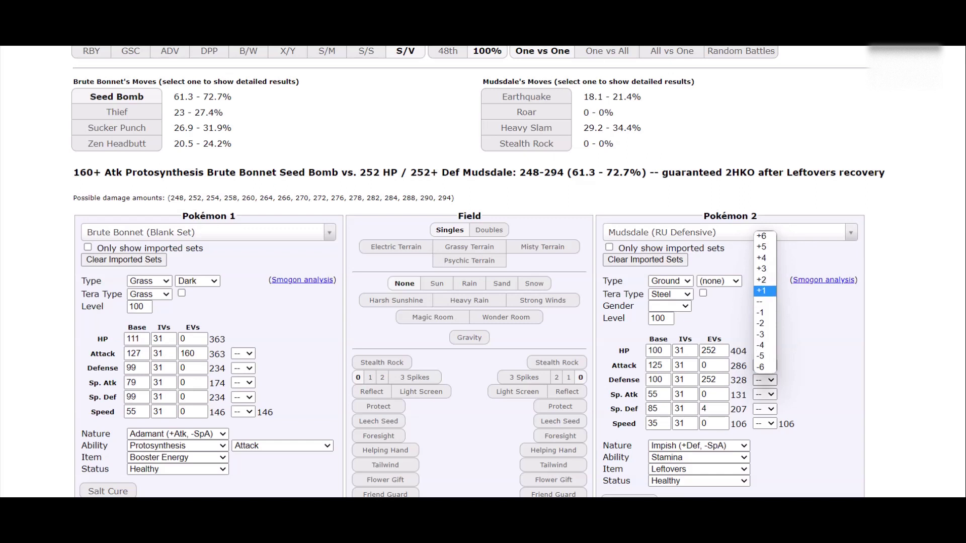
{"action": "left_click", "coordinate": [762, 291]}
{"action": "left_click", "coordinate": [765, 380]}
{"action": "left_click", "coordinate": [764, 314]}
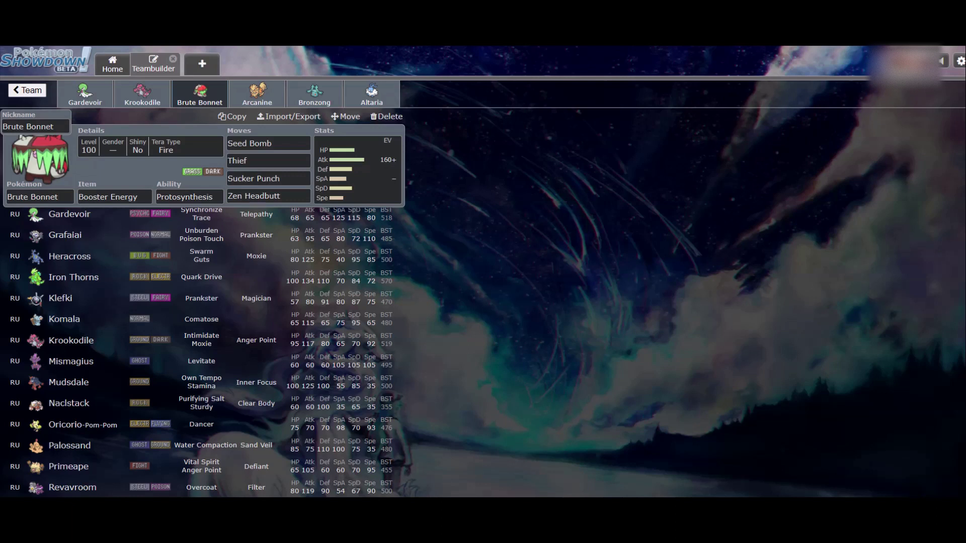
- Check further down the teambuilder's RU list, and load Naclstack's RU Iron Defense + Body Press set as the calculator's opponent
{"action": "left_click", "coordinate": [40, 197]}
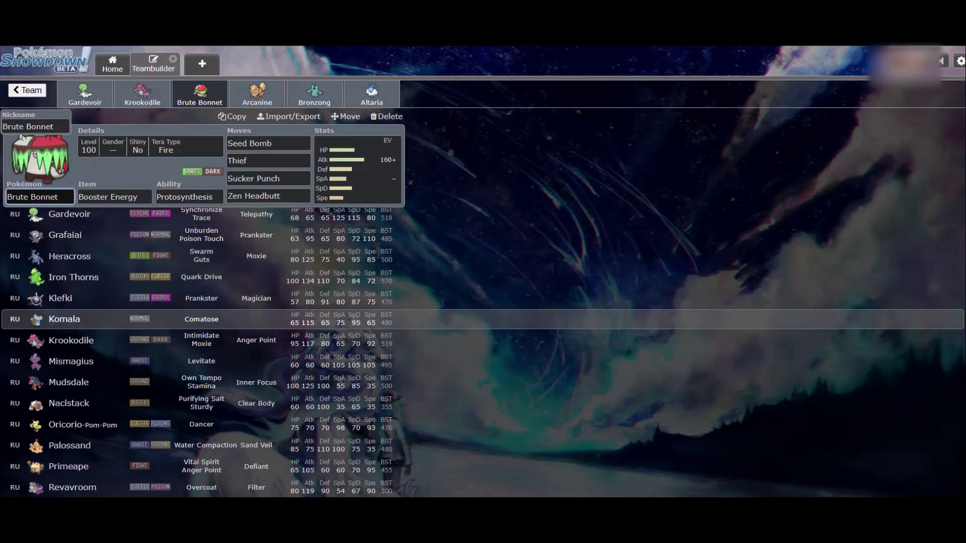
{"action": "scroll", "coordinate": [483, 318], "scroll_direction": "down", "scroll_amount": 3}
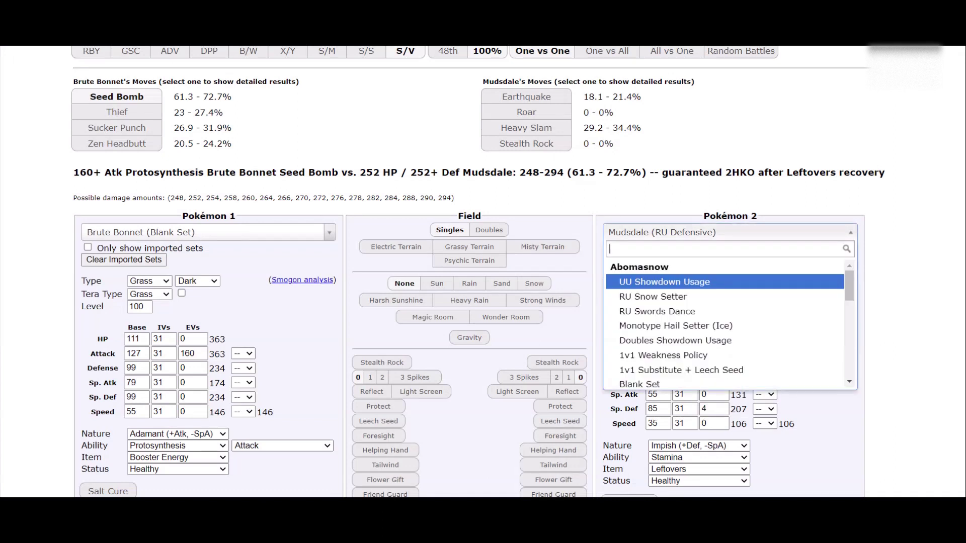
{"action": "type", "text": "nacl"}
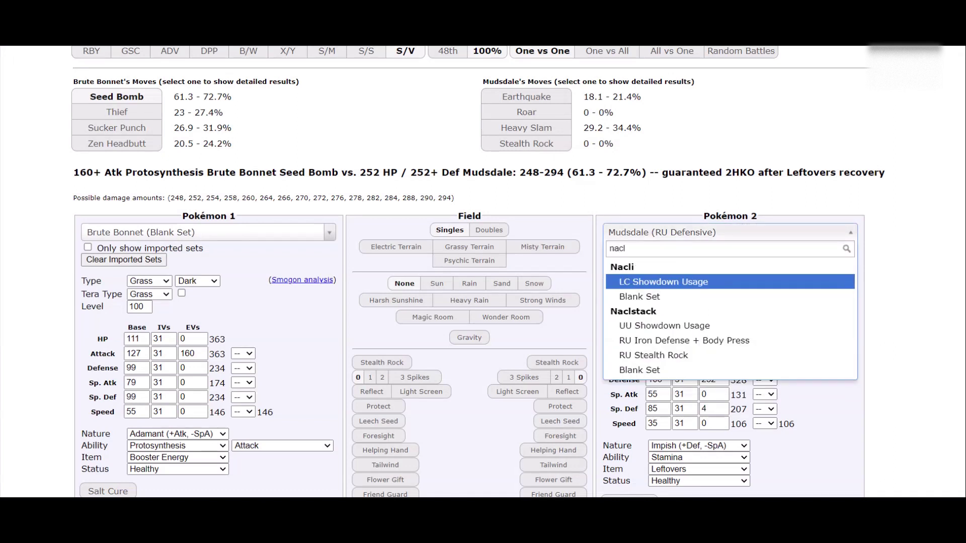
{"action": "key", "text": "Down"}
{"action": "key", "text": "Down"}
{"action": "key", "text": "Down"}
{"action": "key", "text": "Down"}
{"action": "key", "text": "Up"}
{"action": "key", "text": "Return"}
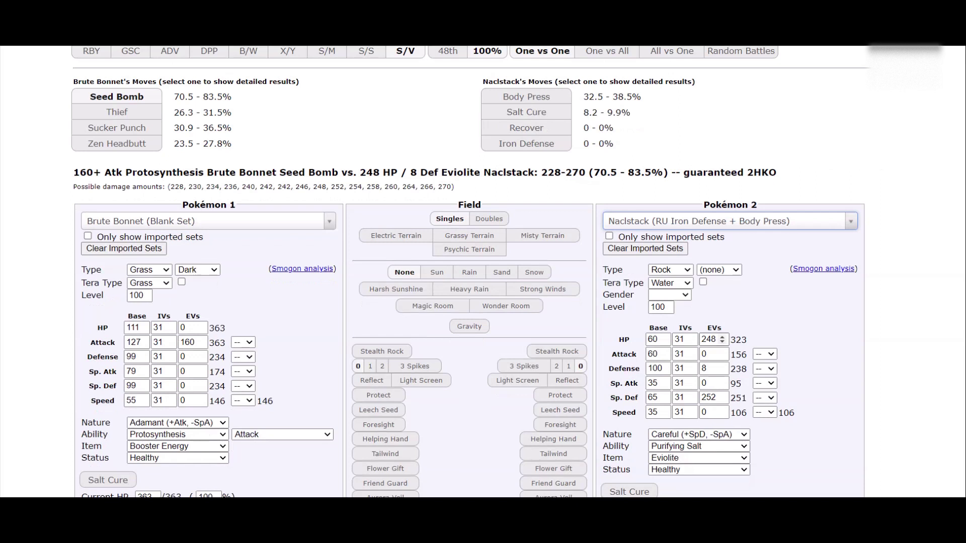
- Set Naclstack's Defense EVs to 252 and its nature to Impish (+Def, -SpA)
{"action": "double_click", "coordinate": [709, 369]}
{"action": "type", "text": "252"}
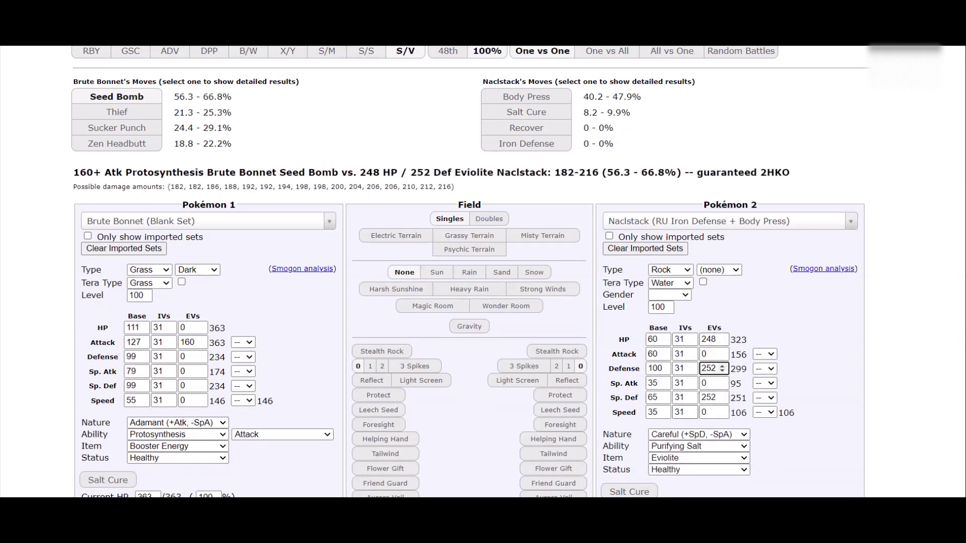
{"action": "left_click", "coordinate": [699, 434]}
{"action": "key", "text": "Down"}
{"action": "key", "text": "Down"}
{"action": "key", "text": "Down"}
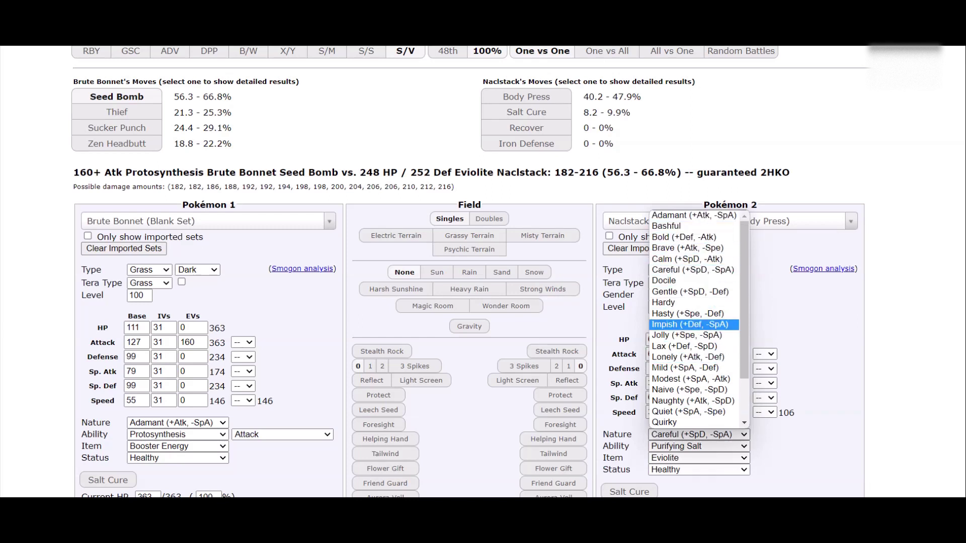
{"action": "left_click", "coordinate": [690, 325]}
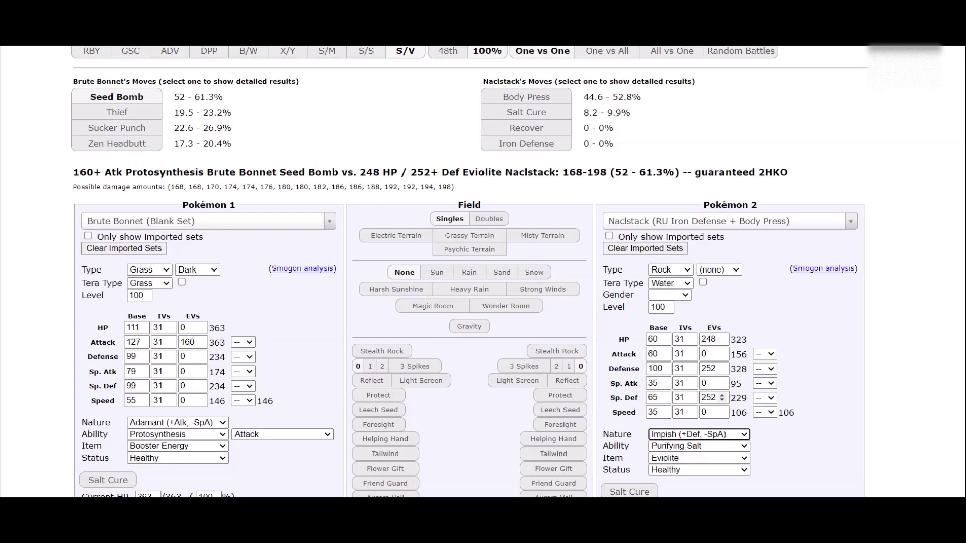
- Set Naclstack's HP EVs to 252 and reduce its Sp. Def EVs to 4
{"action": "double_click", "coordinate": [709, 397]}
{"action": "type", "text": "8"}
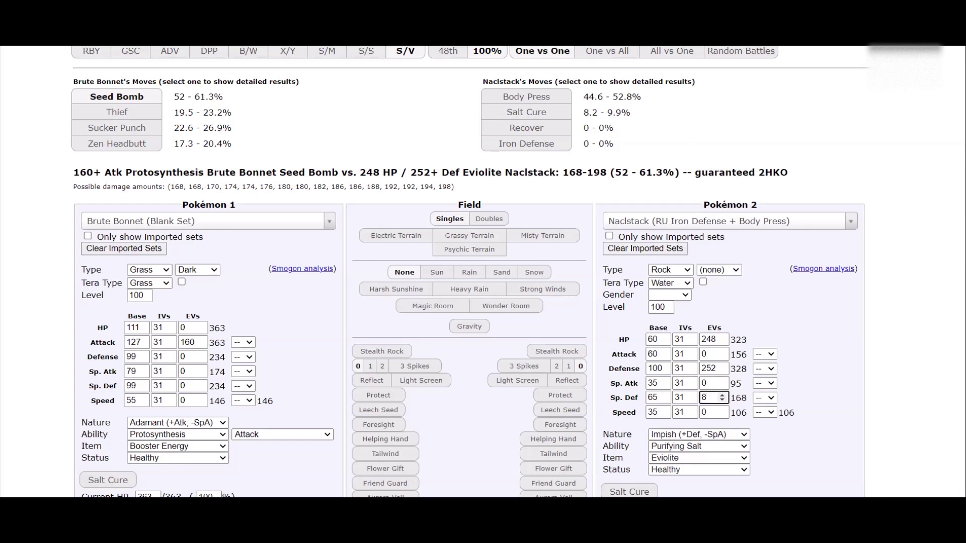
{"action": "left_click", "coordinate": [723, 336]}
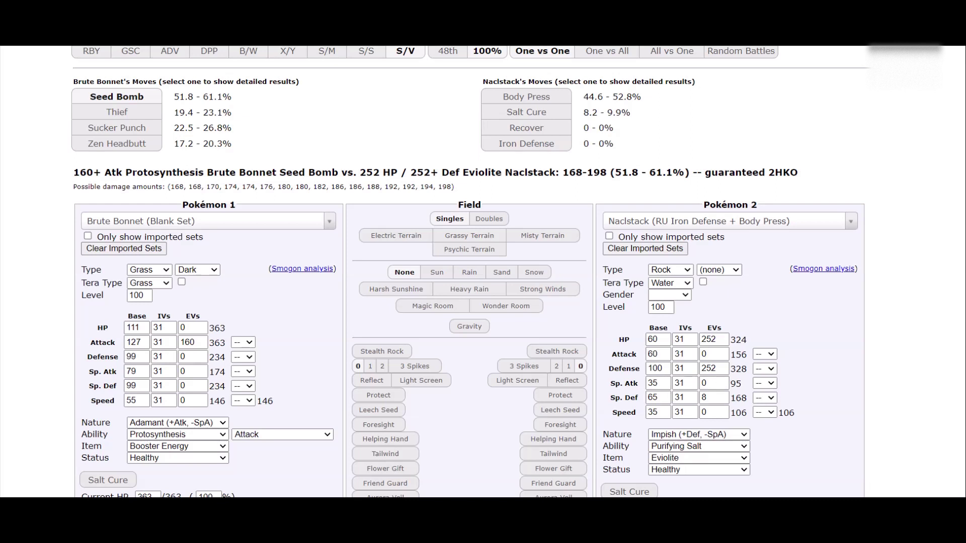
{"action": "right_click", "coordinate": [641, 391]}
{"action": "key", "text": "Escape"}
{"action": "left_click", "coordinate": [710, 398]}
{"action": "key", "text": "BackSpace"}
{"action": "type", "text": "4"}
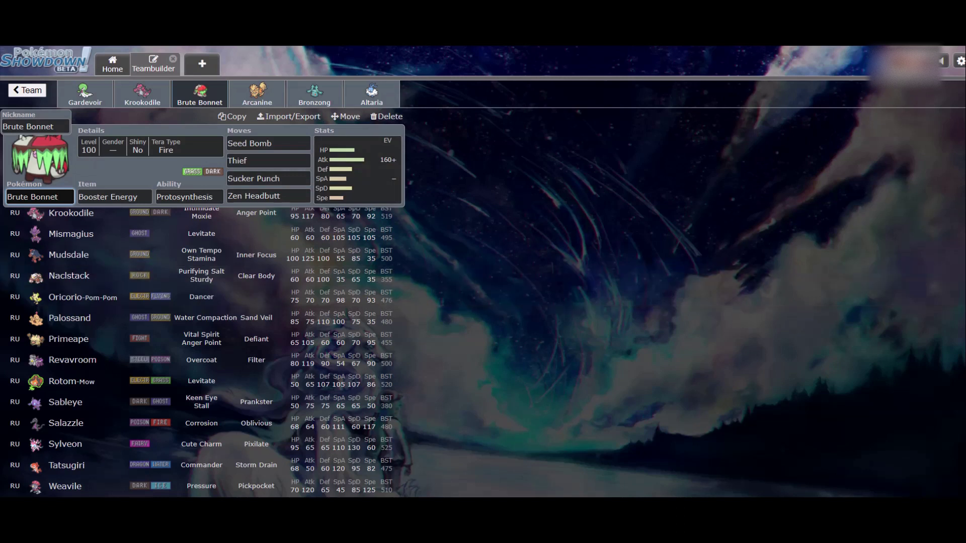
- Look through the teambuilder's RU list around Iron Thorns to Weavile for another opponent to calculate against
{"action": "scroll", "coordinate": [503, 318], "scroll_direction": "down", "scroll_amount": 3}
{"action": "scroll", "coordinate": [503, 322], "scroll_direction": "up", "scroll_amount": 1}
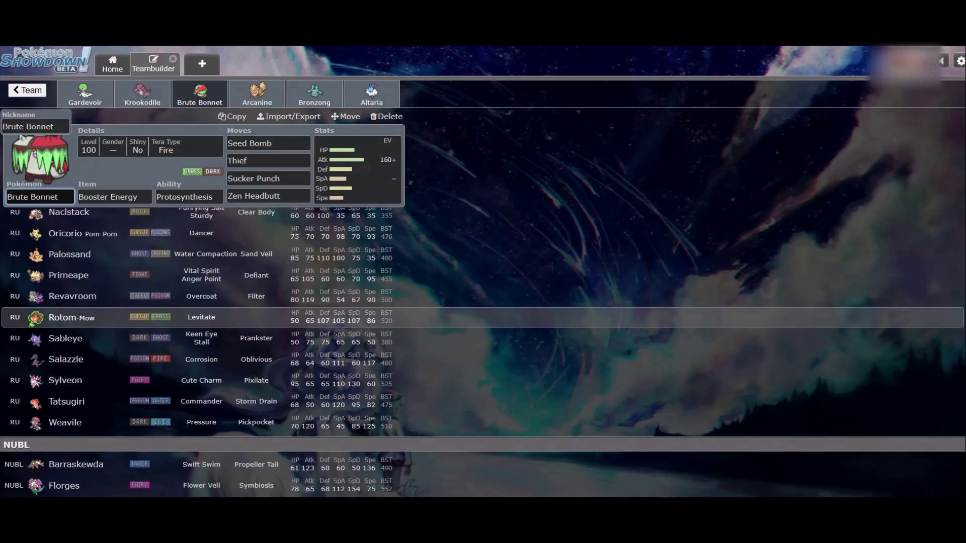
{"action": "scroll", "coordinate": [503, 338], "scroll_direction": "up", "scroll_amount": 1}
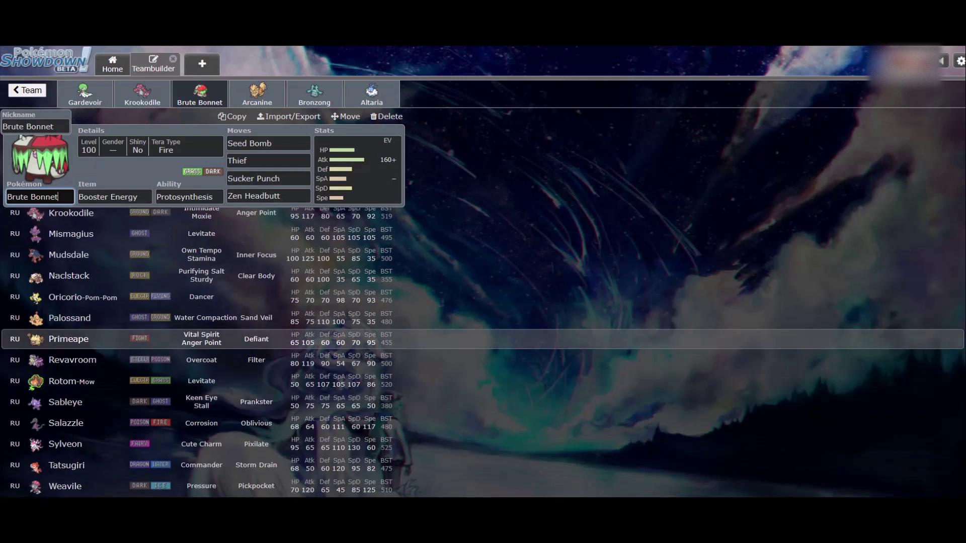
{"action": "scroll", "coordinate": [503, 338], "scroll_direction": "up", "scroll_amount": 1}
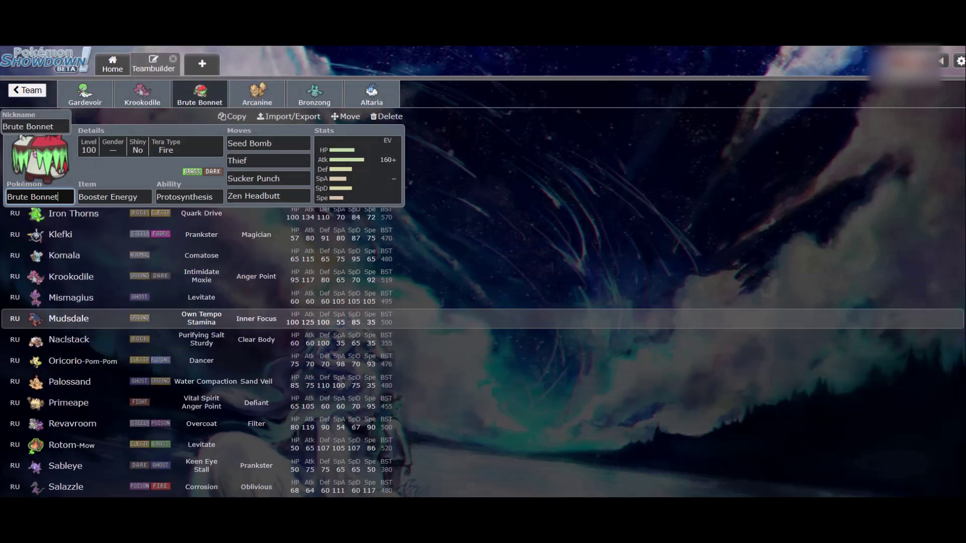
{"action": "scroll", "coordinate": [503, 322], "scroll_direction": "up", "scroll_amount": 1}
{"action": "scroll", "coordinate": [503, 322], "scroll_direction": "up", "scroll_amount": 1}
{"action": "scroll", "coordinate": [503, 320], "scroll_direction": "down", "scroll_amount": 3}
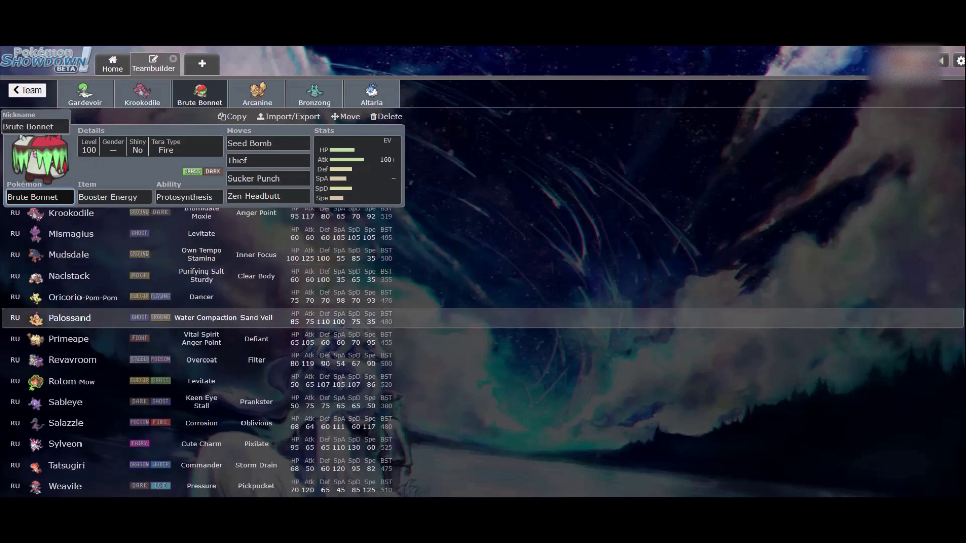
{"action": "scroll", "coordinate": [503, 320], "scroll_direction": "up", "scroll_amount": 4}
{"action": "scroll", "coordinate": [503, 320], "scroll_direction": "down", "scroll_amount": 1}
- Switch to the damage calculator and load Mismagius's RU Nasty Plot set as the opponent
{"action": "key", "text": "ctrl+Tab"}
{"action": "left_click", "coordinate": [729, 221]}
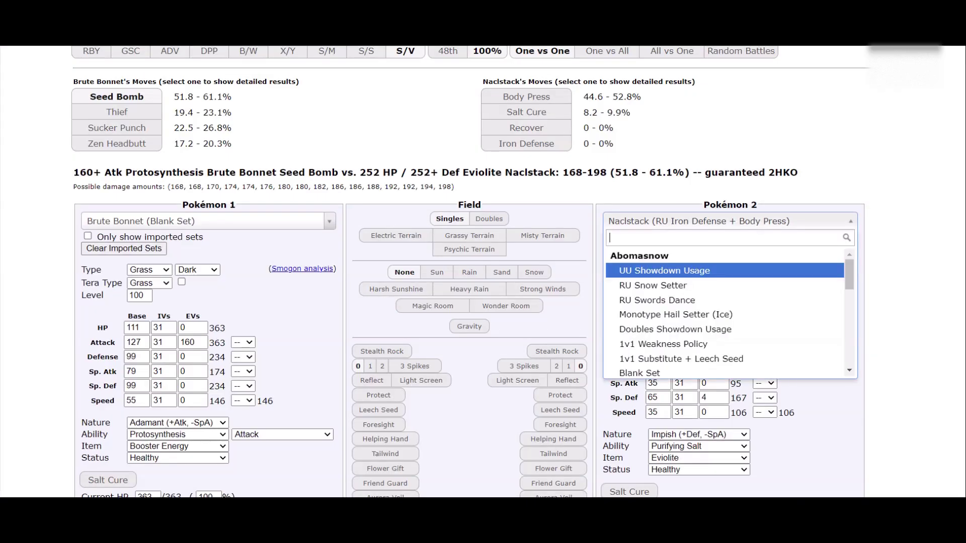
{"action": "type", "text": "mismagius"}
{"action": "key", "text": "Down"}
{"action": "key", "text": "Return"}
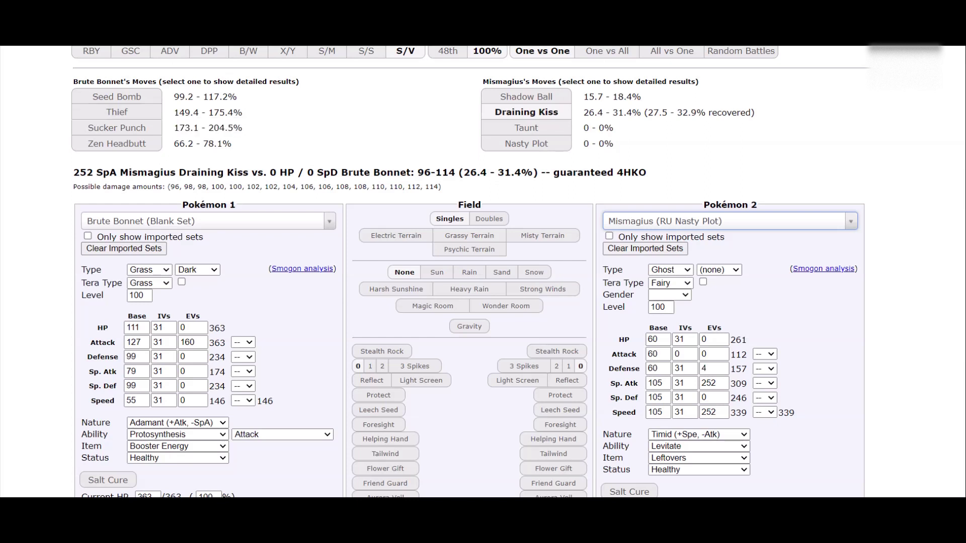
- Try Defense as Brute Bonnet's Protosynthesis boost, and set the boosted stat back to Attack
{"action": "left_click", "coordinate": [282, 434]}
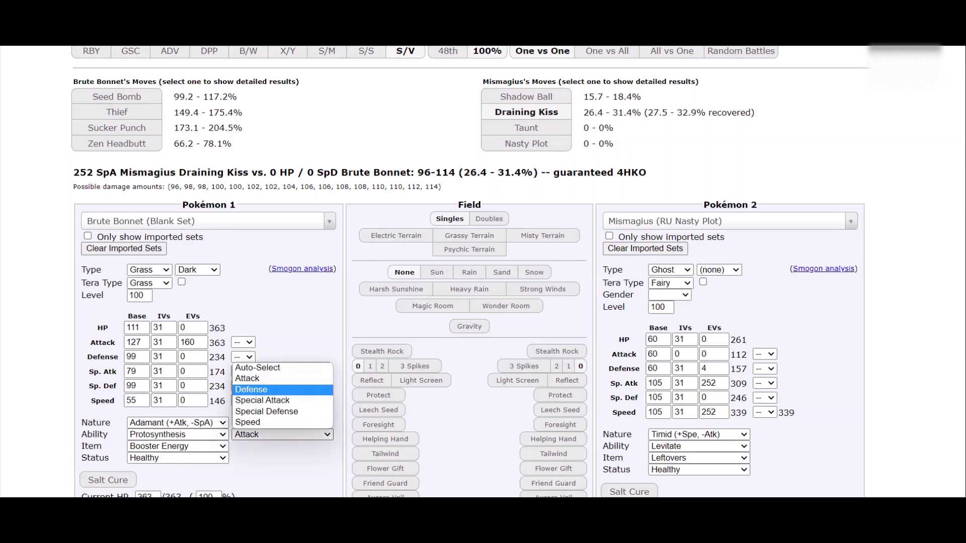
{"action": "left_click", "coordinate": [272, 390]}
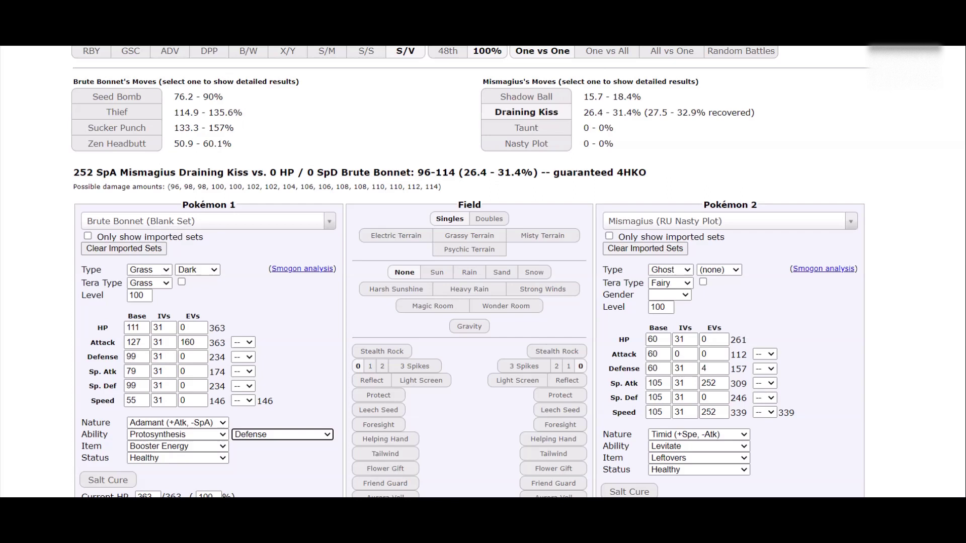
{"action": "left_click", "coordinate": [282, 434]}
{"action": "left_click", "coordinate": [272, 378]}
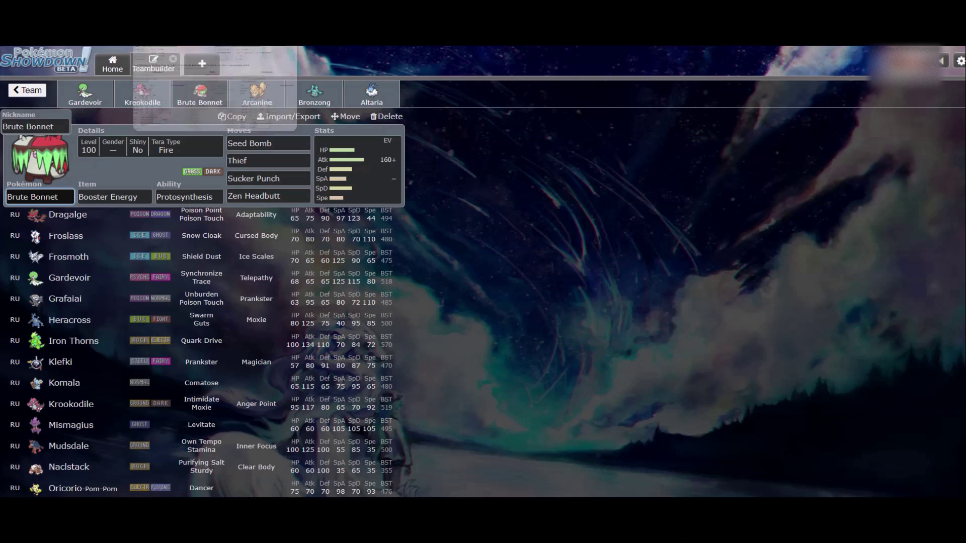
- Switch to the teambuilder and try 12 Speed EVs on Brute Bonnet, resetting its Speed EVs to zero
{"action": "left_click", "coordinate": [357, 169]}
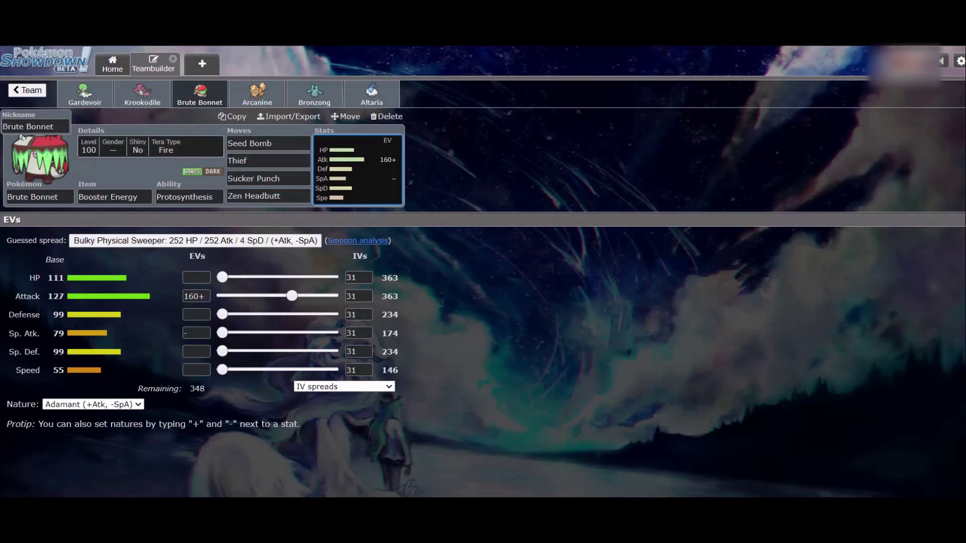
{"action": "left_click", "coordinate": [39, 197]}
{"action": "scroll", "coordinate": [483, 352], "scroll_direction": "down", "scroll_amount": 2}
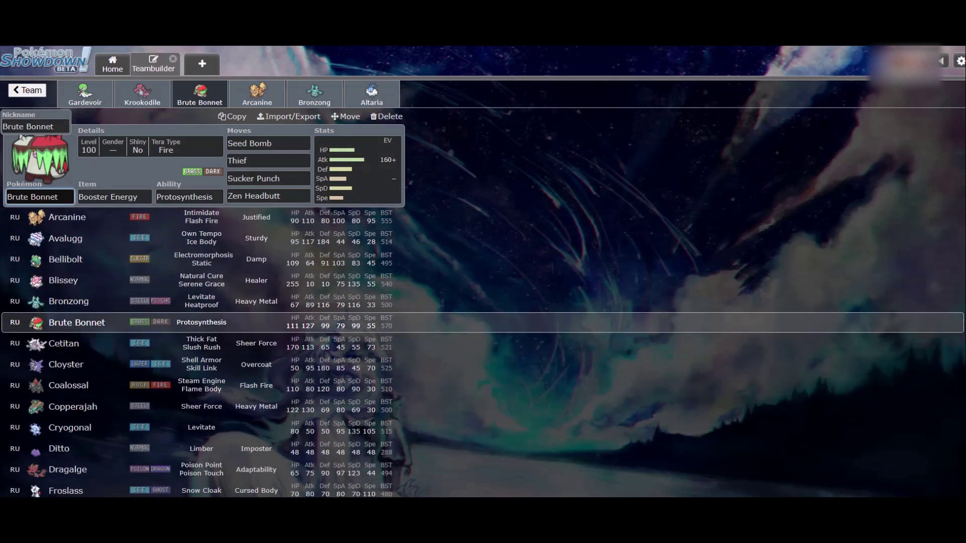
{"action": "scroll", "coordinate": [483, 352], "scroll_direction": "down", "scroll_amount": 2}
{"action": "left_click", "coordinate": [358, 169]}
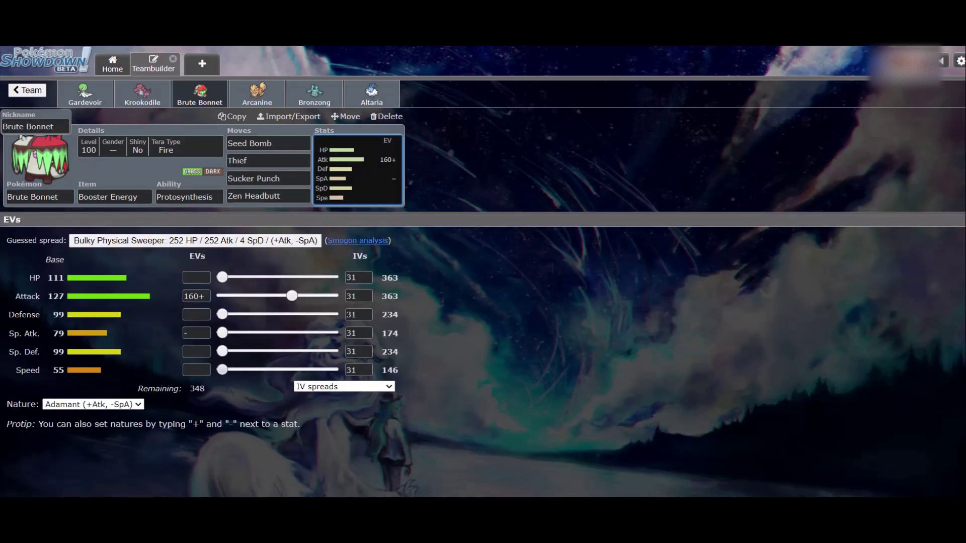
{"action": "left_click_drag", "start_coordinate": [221, 370], "coordinate": [228, 370]}
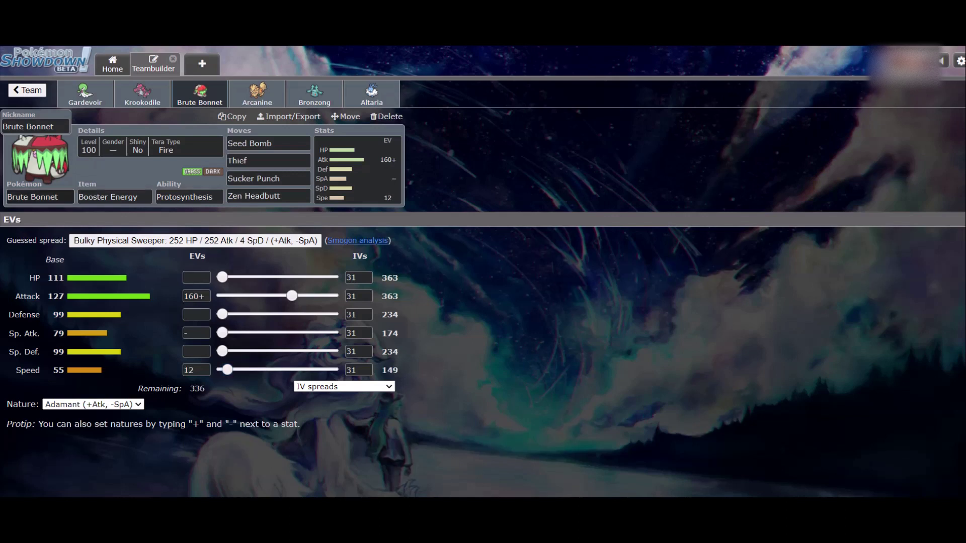
{"action": "left_click_drag", "start_coordinate": [228, 370], "coordinate": [221, 369]}
- Recheck Brute Bonnet's EV spread, and look through the RU list from Abomasnow to Mismagius for relevant opponents
{"action": "left_click", "coordinate": [39, 197]}
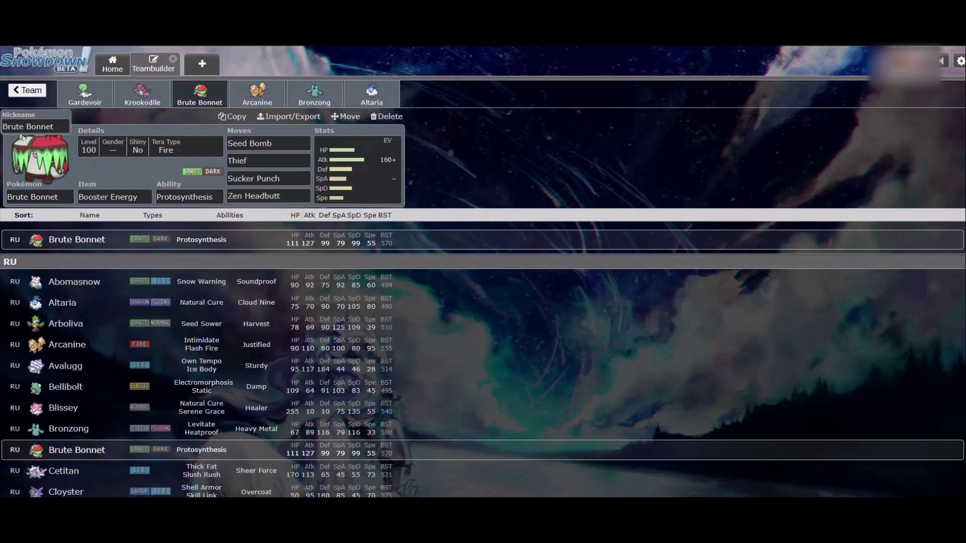
{"action": "left_click", "coordinate": [352, 166]}
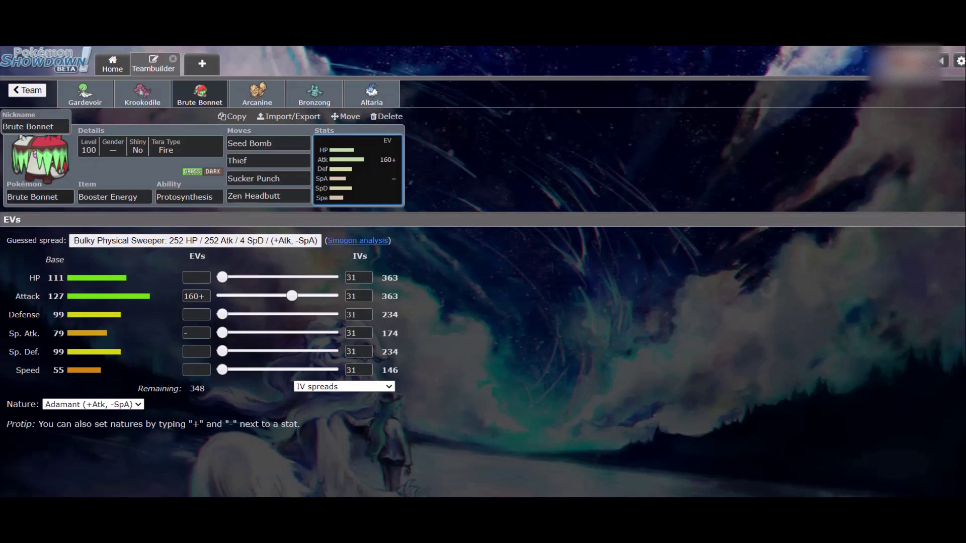
{"action": "left_click", "coordinate": [39, 197]}
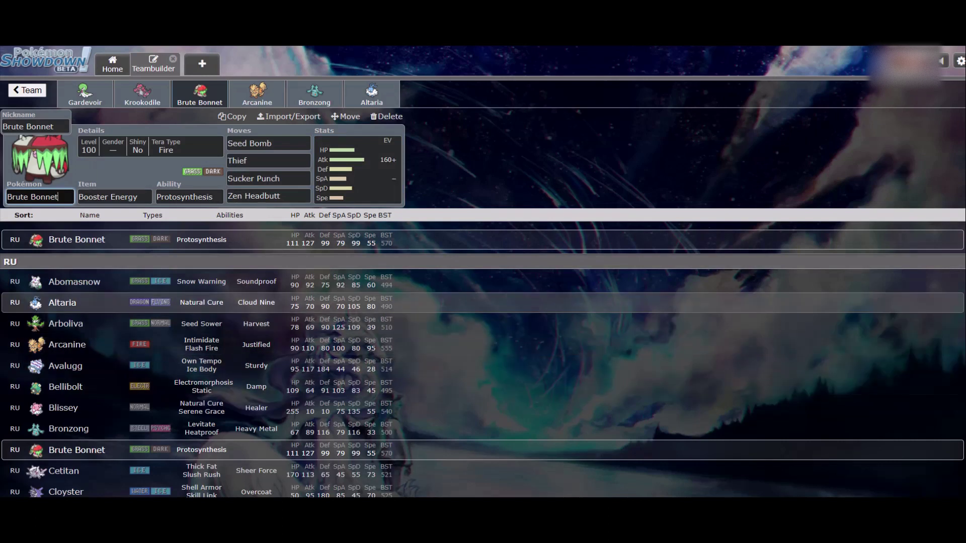
{"action": "scroll", "coordinate": [483, 303], "scroll_direction": "down", "scroll_amount": 1}
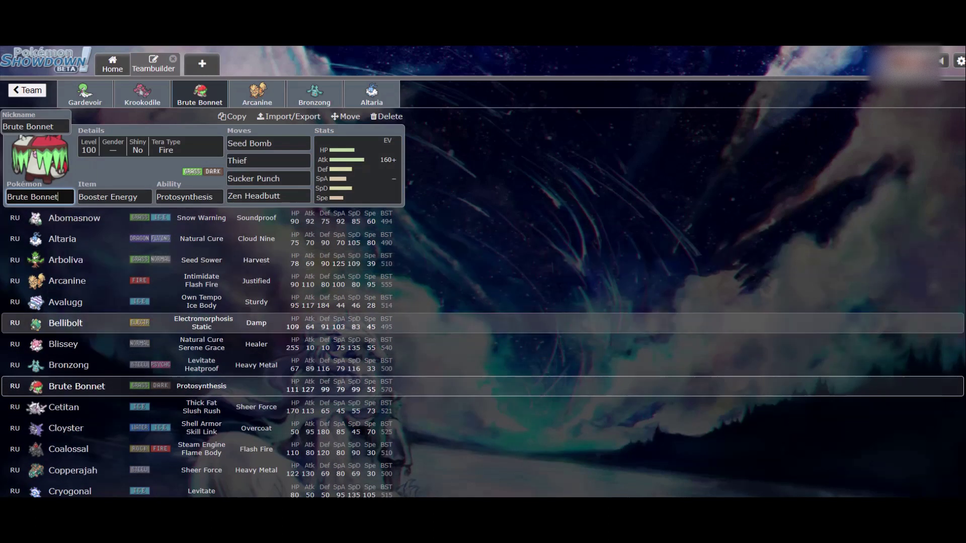
{"action": "scroll", "coordinate": [483, 302], "scroll_direction": "down", "scroll_amount": 1}
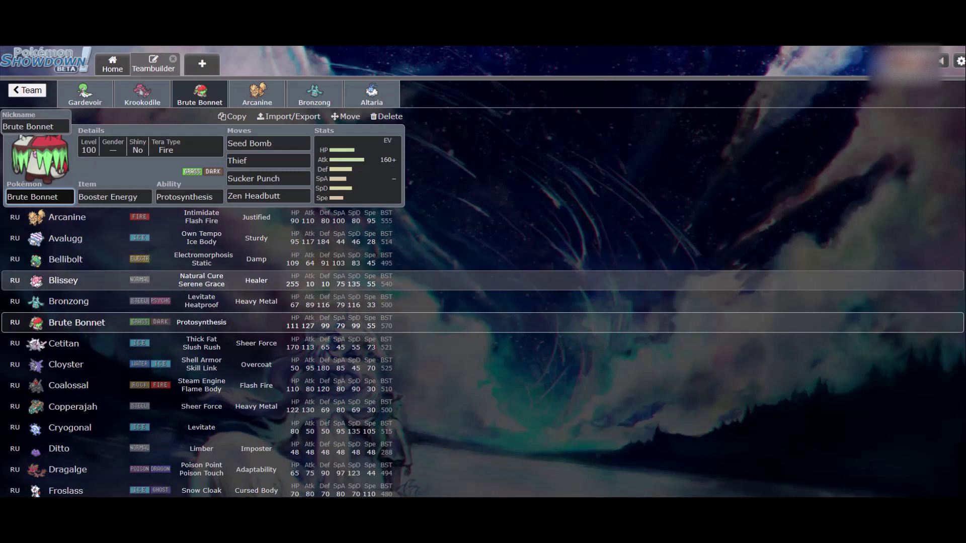
{"action": "scroll", "coordinate": [483, 280], "scroll_direction": "down", "scroll_amount": 3}
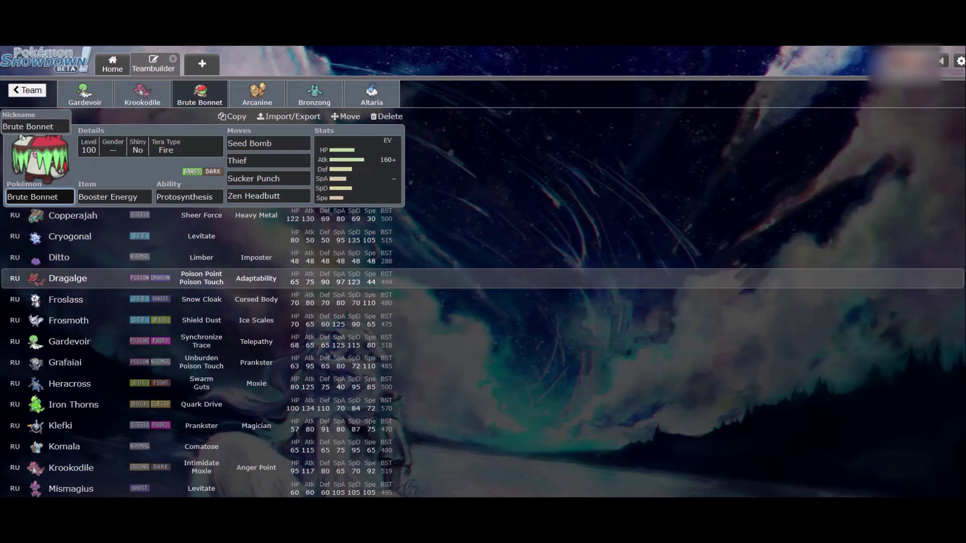
{"action": "scroll", "coordinate": [483, 281], "scroll_direction": "up", "scroll_amount": 4}
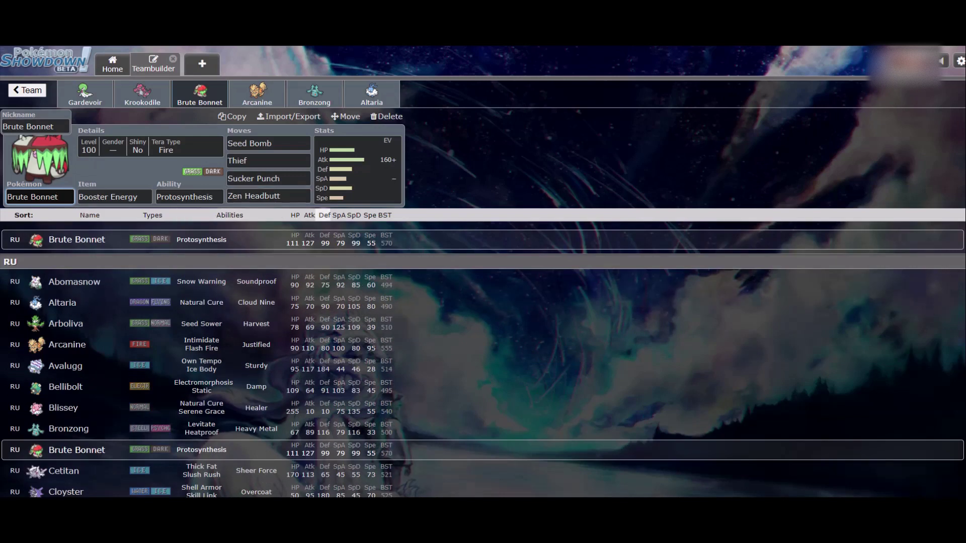
{"action": "scroll", "coordinate": [482, 257], "scroll_direction": "down", "scroll_amount": 3}
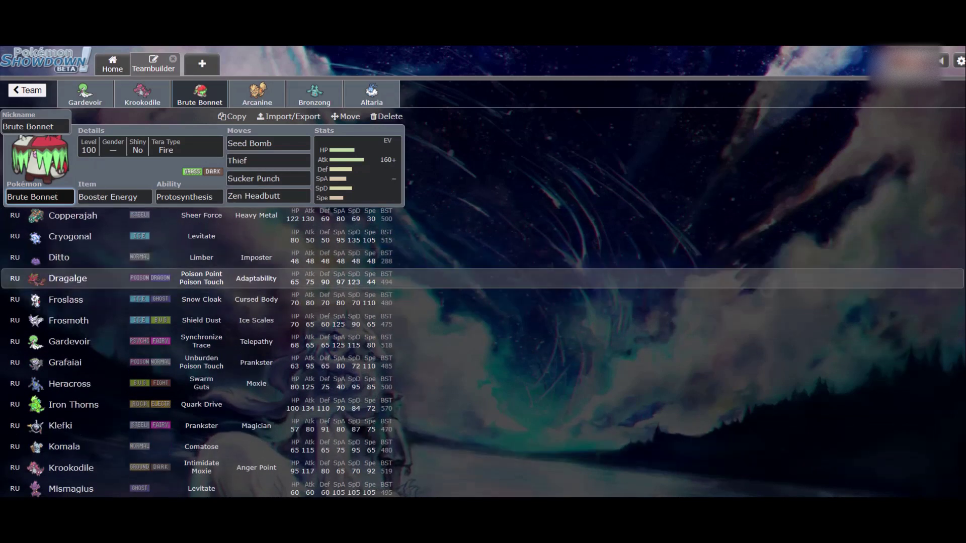
{"action": "scroll", "coordinate": [483, 257], "scroll_direction": "up", "scroll_amount": 4}
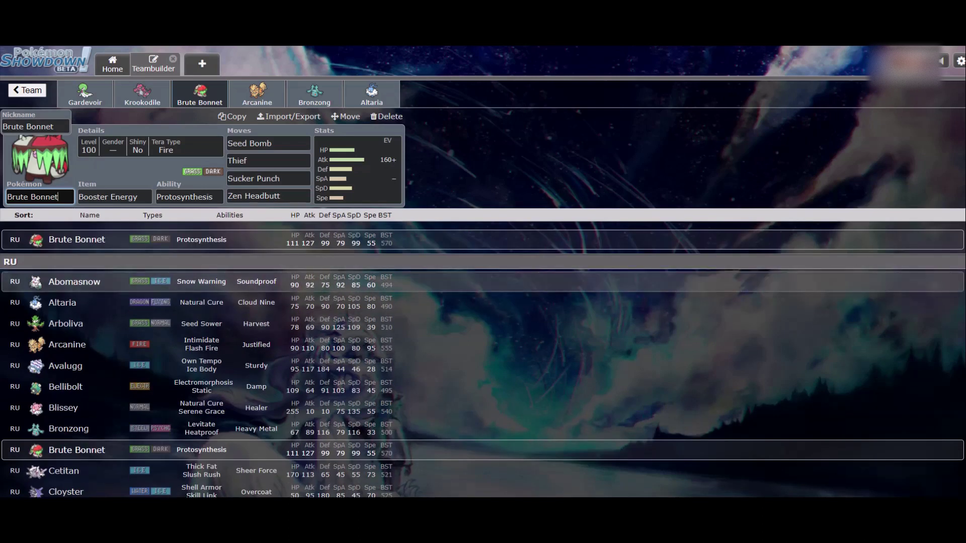
{"action": "scroll", "coordinate": [483, 282], "scroll_direction": "down", "scroll_amount": 1}
{"action": "scroll", "coordinate": [483, 323], "scroll_direction": "down", "scroll_amount": 2}
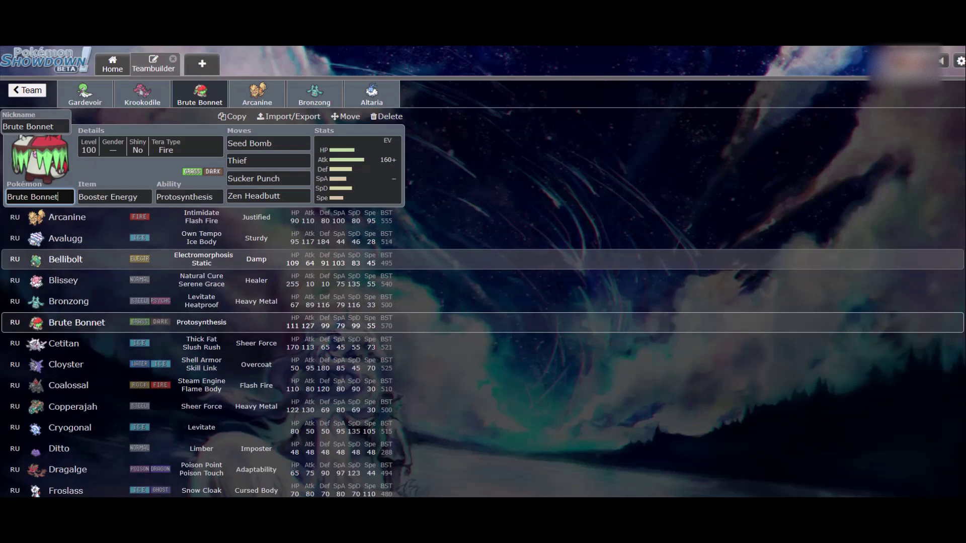
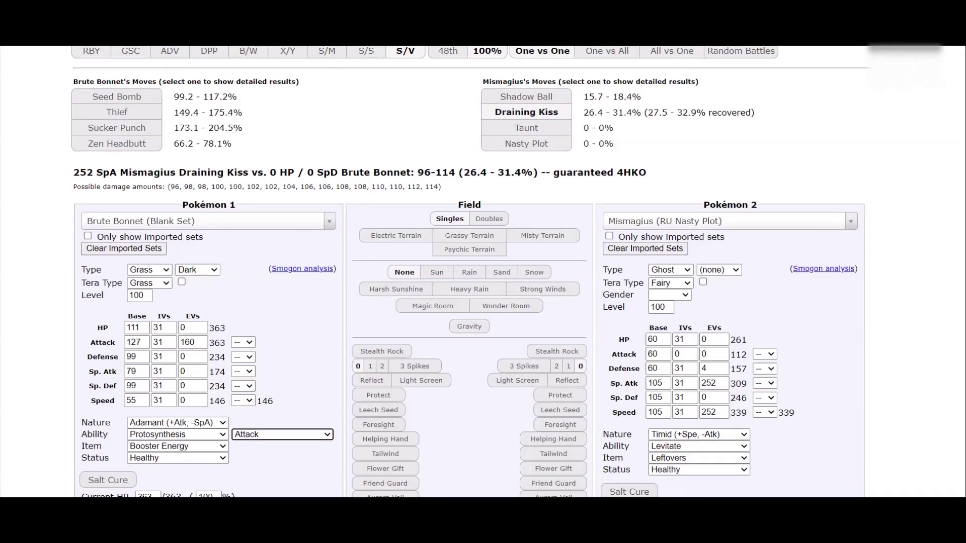
- Load Copperajah as the calculator's opponent, trying its RU Specially Defensive set before choosing its UU Showdown Usage set
{"action": "left_click", "coordinate": [729, 220]}
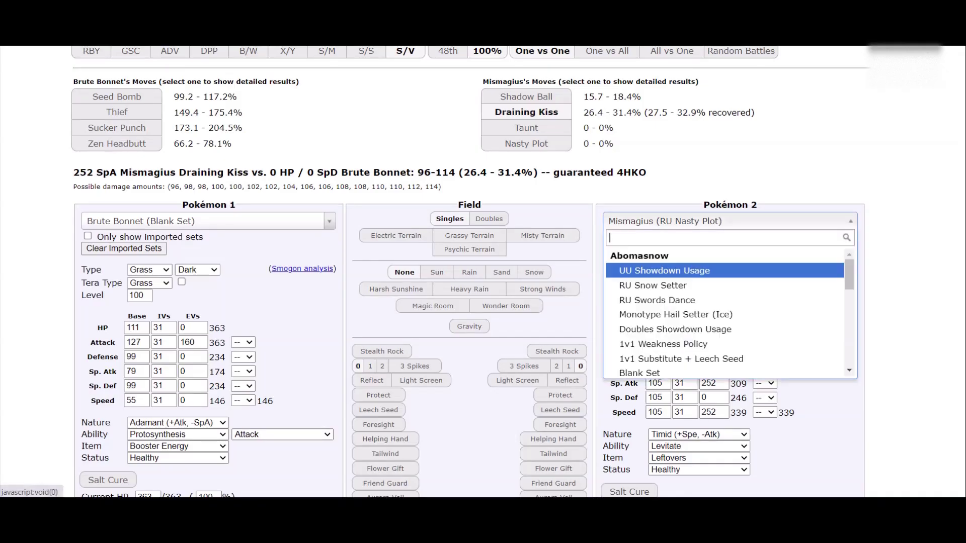
{"action": "type", "text": "copper"}
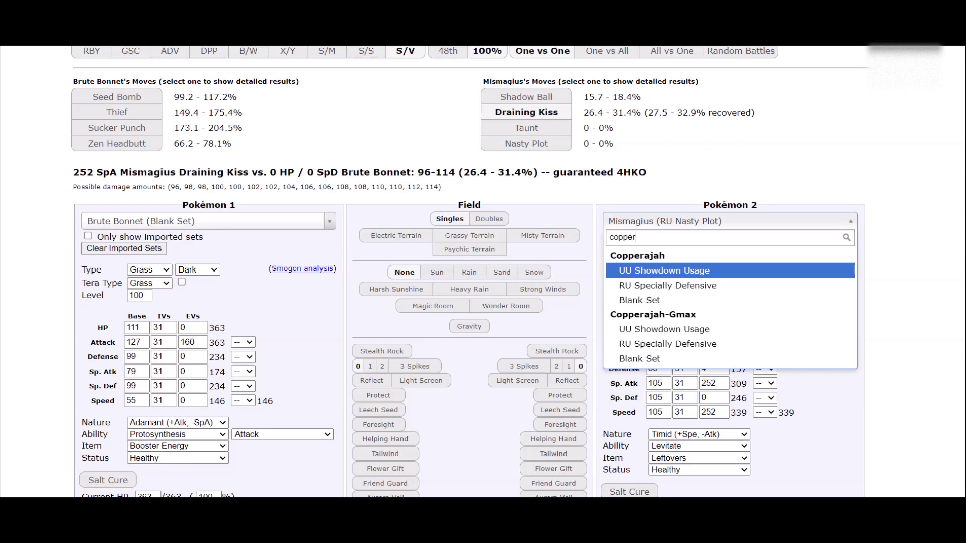
{"action": "key", "text": "Down"}
{"action": "key", "text": "Return"}
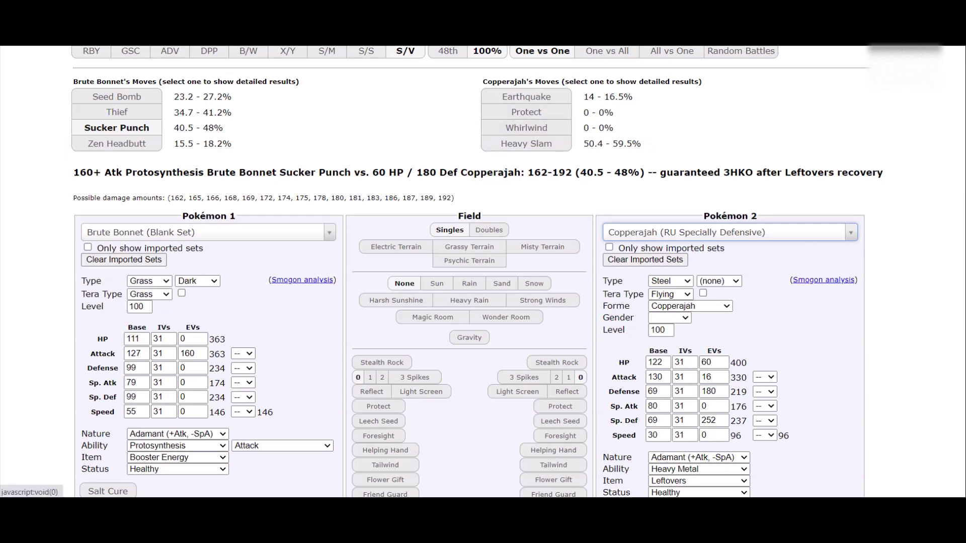
{"action": "left_click", "coordinate": [730, 233]}
{"action": "type", "text": "coppera"}
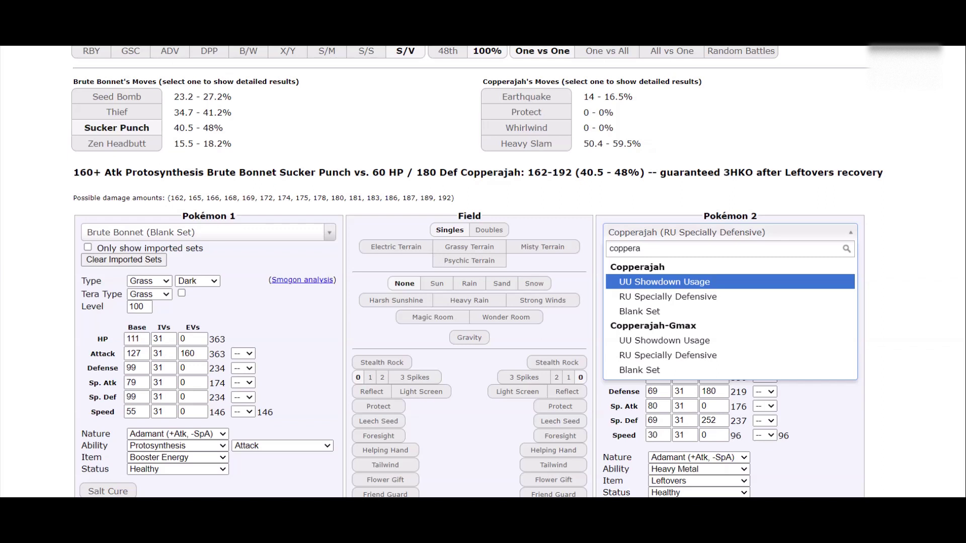
{"action": "key", "text": "Return"}
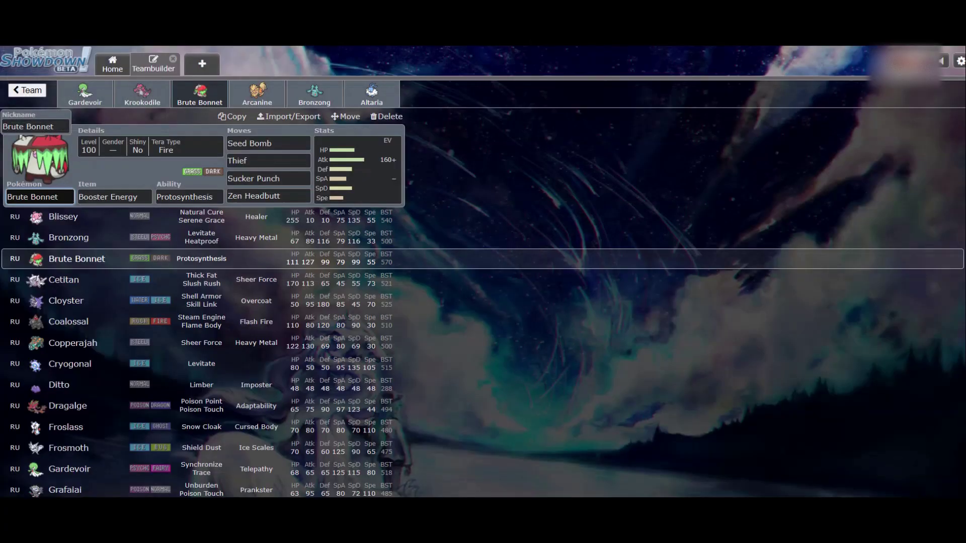
{"action": "scroll", "coordinate": [483, 312], "scroll_direction": "down", "scroll_amount": 2}
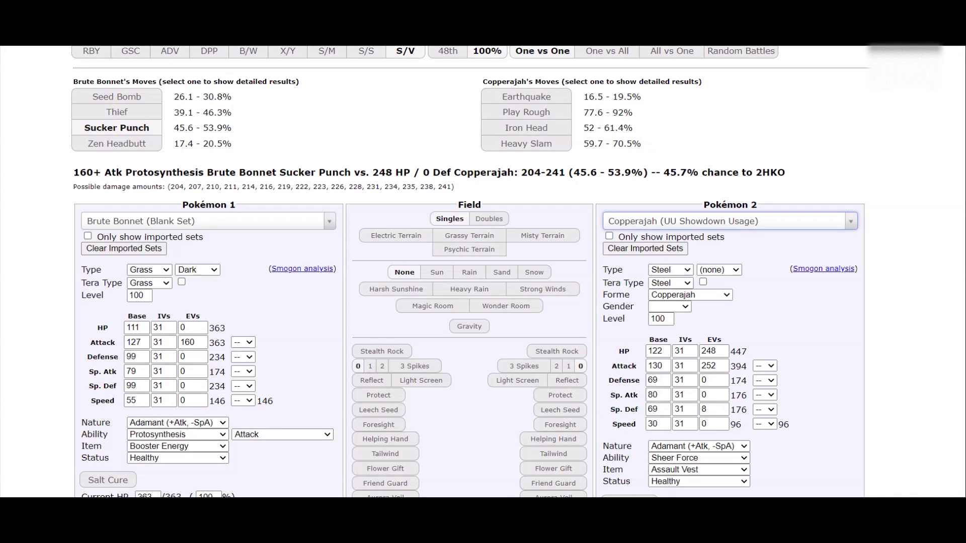
- Set Brute Bonnet's HP EVs and Defense EVs to 252 each in the damage calculator
{"action": "left_click", "coordinate": [190, 328]}
{"action": "type", "text": "252"}
{"action": "left_click", "coordinate": [189, 357]}
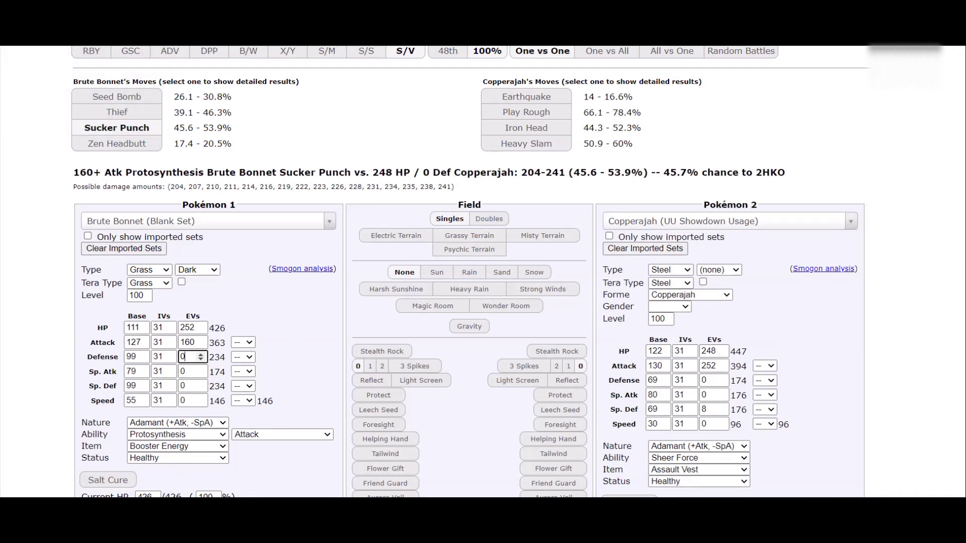
{"action": "type", "text": "252"}
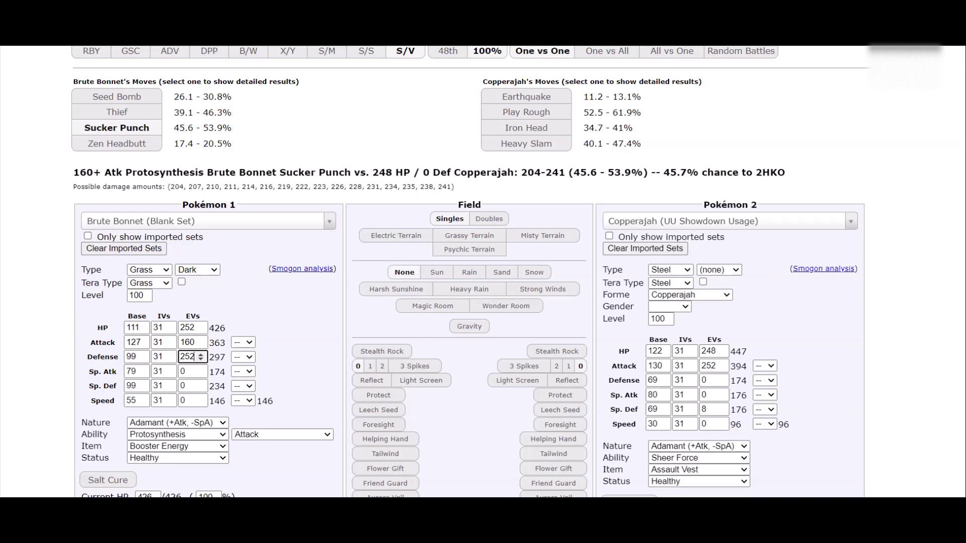
- Try a Bold (+Def, -Atk) nature on Brute Bonnet, and set its nature back to Adamant (+Atk, -SpA)
{"action": "left_click", "coordinate": [176, 423]}
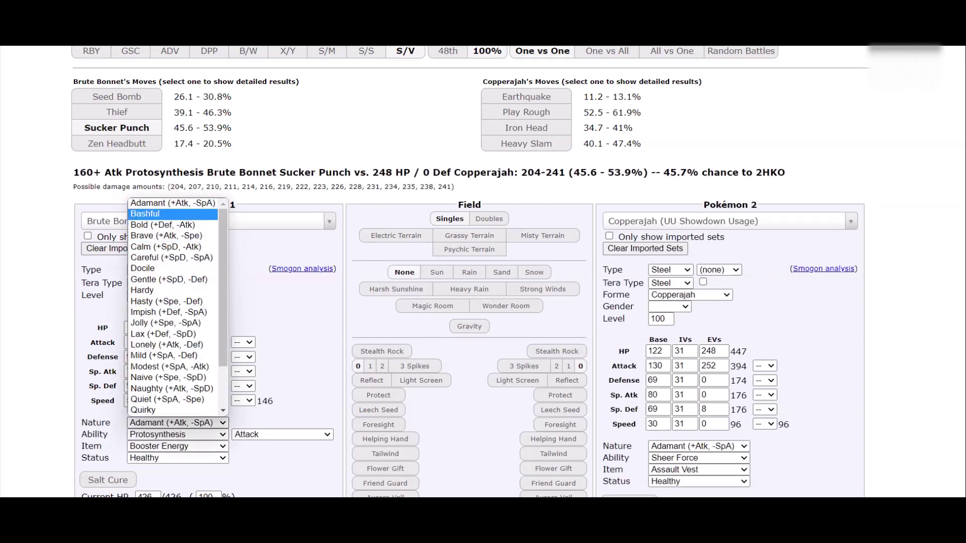
{"action": "key", "text": "Down"}
{"action": "key", "text": "Return"}
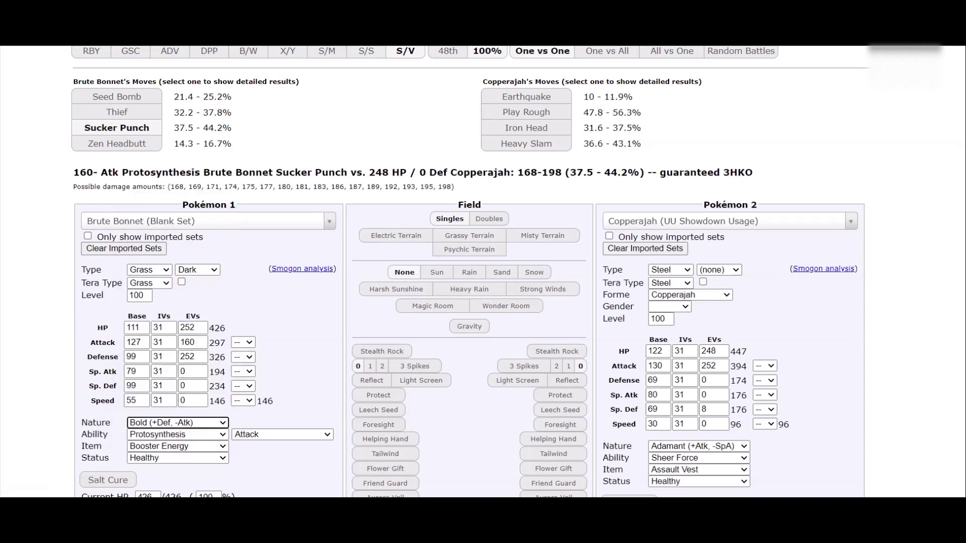
{"action": "left_click", "coordinate": [178, 423]}
{"action": "left_click", "coordinate": [172, 204]}
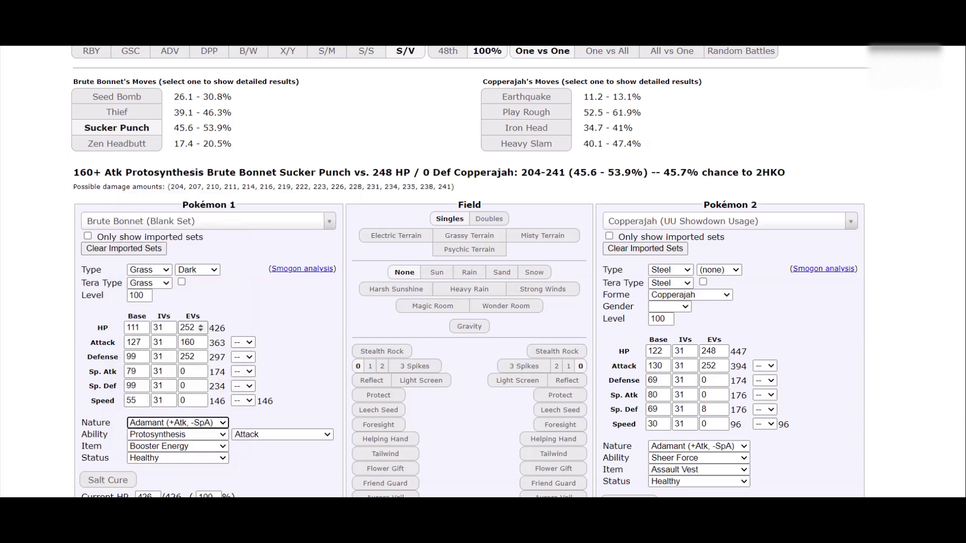
- Set Brute Bonnet's HP EVs and Defense EVs to 0 each in the damage calculator
{"action": "double_click", "coordinate": [187, 328]}
{"action": "type", "text": "0"}
{"action": "key", "text": "Tab"}
{"action": "key", "text": "Tab"}
{"action": "key", "text": "Tab"}
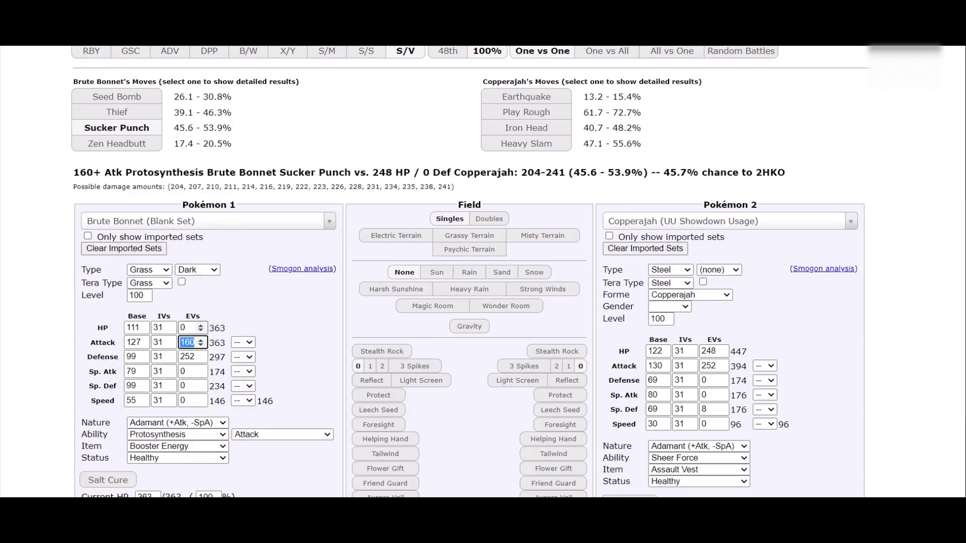
{"action": "key", "text": "Tab"}
{"action": "key", "text": "Tab"}
{"action": "key", "text": "Tab"}
{"action": "key", "text": "Tab"}
{"action": "type", "text": "0"}
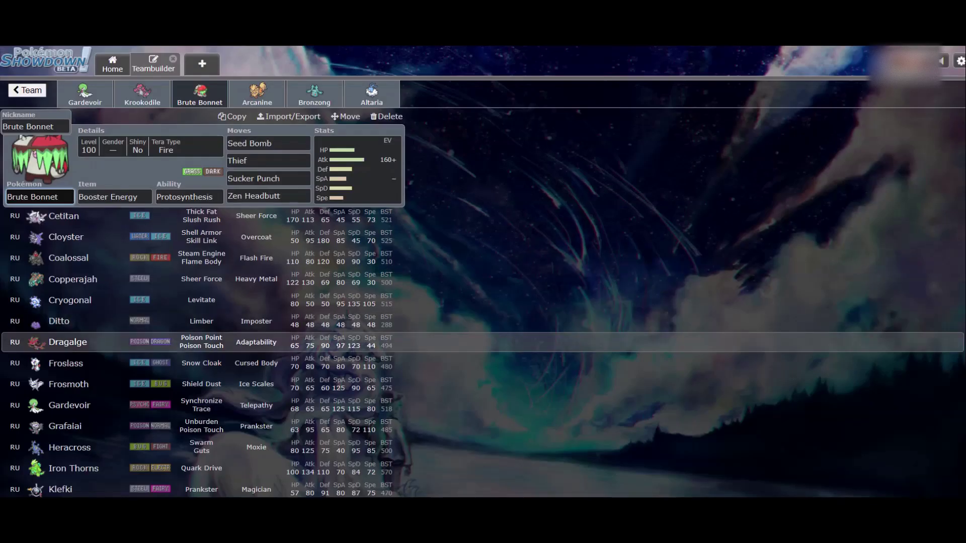
- Return to the teambuilder and look through the RU list down to Weavile and back for opponents relevant to Brute Bonnet
{"action": "scroll", "coordinate": [483, 332], "scroll_direction": "down", "scroll_amount": 2}
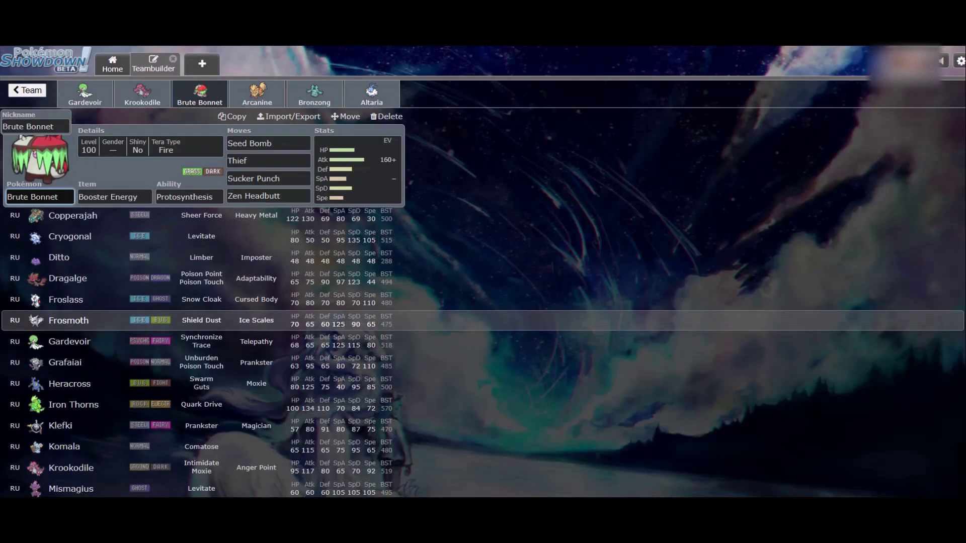
{"action": "scroll", "coordinate": [483, 383], "scroll_direction": "down", "scroll_amount": 1}
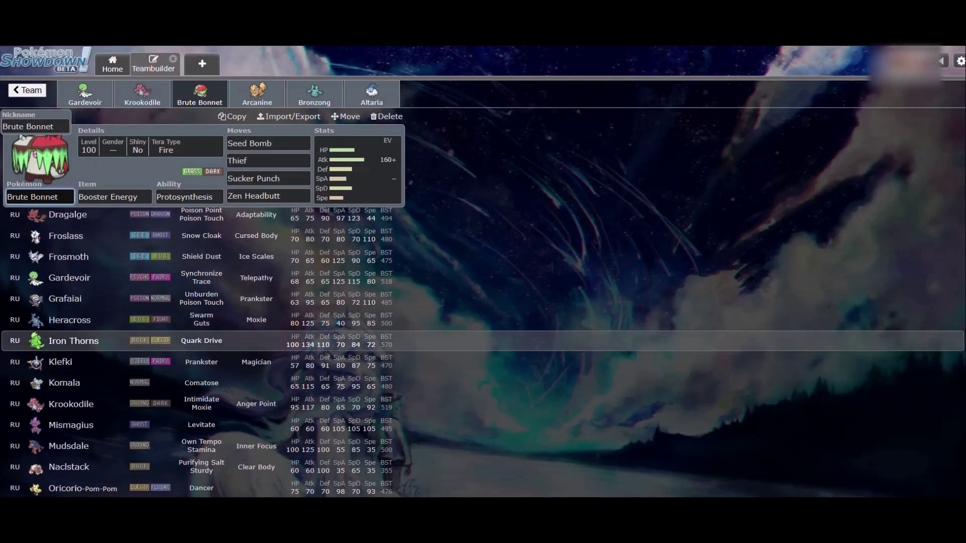
{"action": "scroll", "coordinate": [483, 341], "scroll_direction": "down", "scroll_amount": 2}
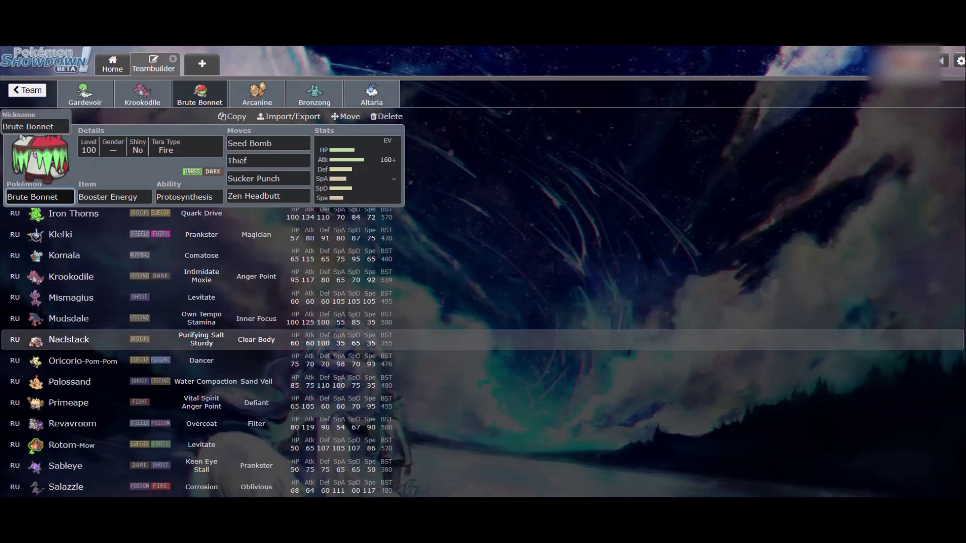
{"action": "scroll", "coordinate": [482, 339], "scroll_direction": "down", "scroll_amount": 3}
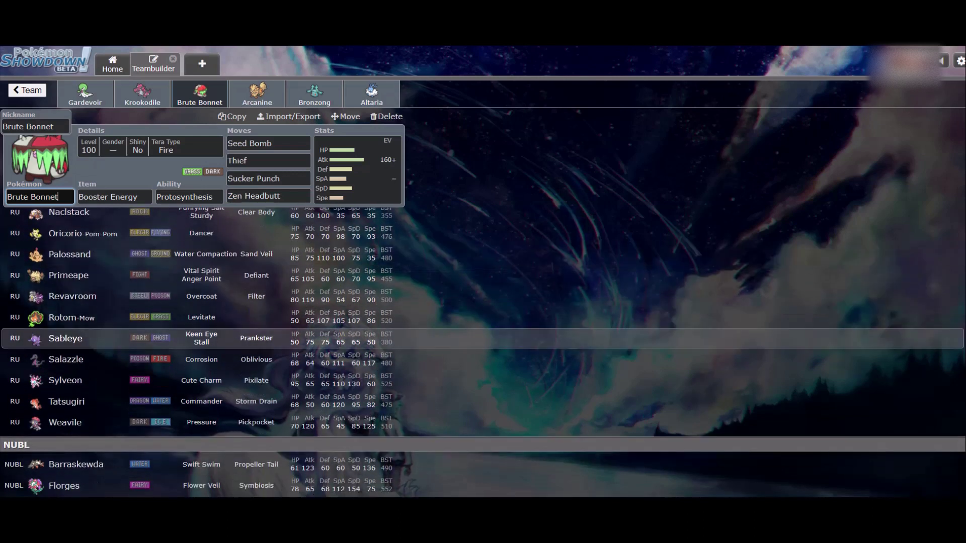
{"action": "scroll", "coordinate": [483, 359], "scroll_direction": "up", "scroll_amount": 2}
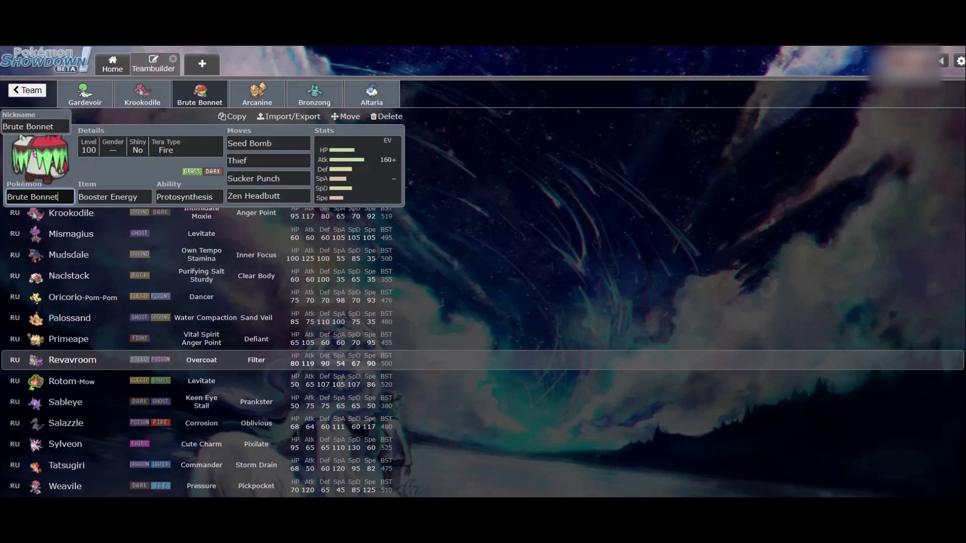
{"action": "scroll", "coordinate": [483, 359], "scroll_direction": "up", "scroll_amount": 7}
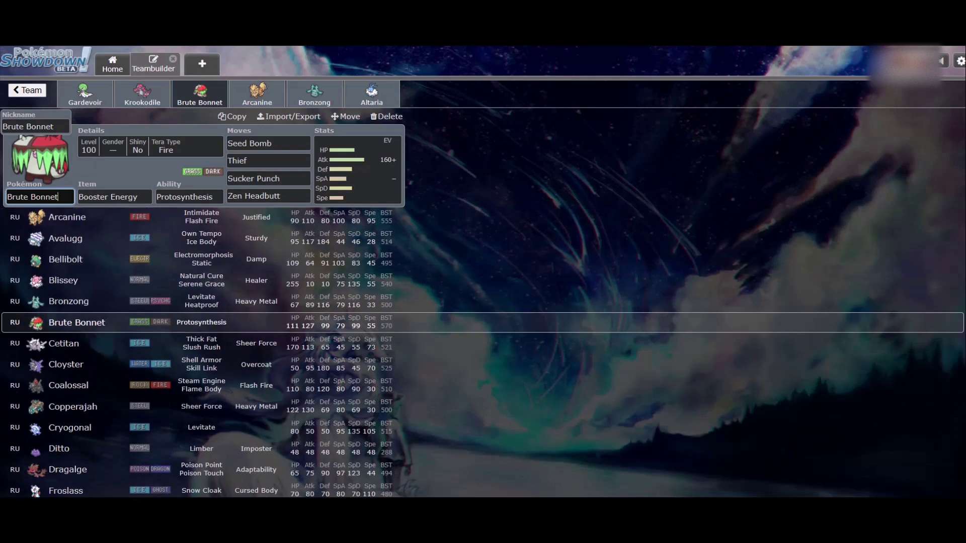
{"action": "scroll", "coordinate": [483, 302], "scroll_direction": "down", "scroll_amount": 1}
{"action": "scroll", "coordinate": [483, 302], "scroll_direction": "up", "scroll_amount": 1}
{"action": "scroll", "coordinate": [483, 324], "scroll_direction": "up", "scroll_amount": 2}
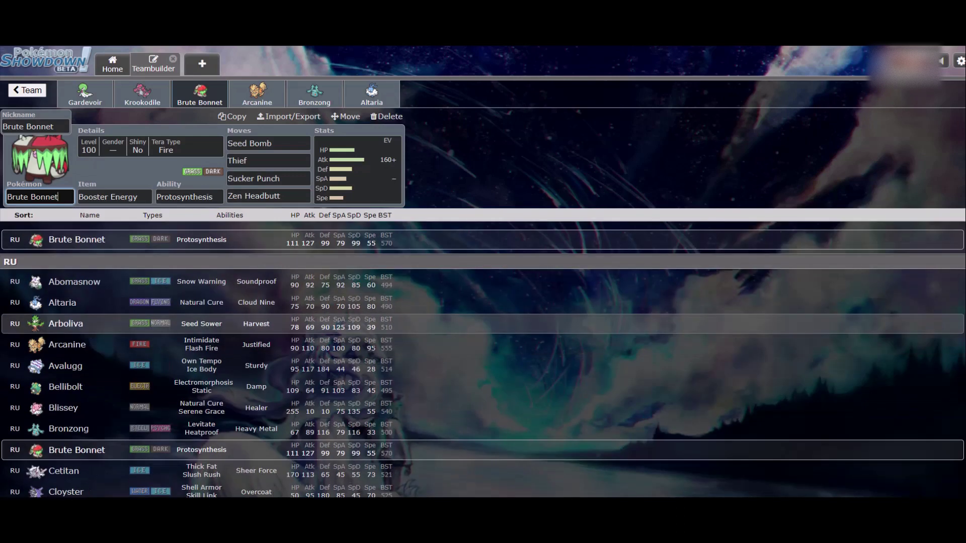
- Review Brute Bonnet's EV spread and nature, and examine the RU list again from Abomasnow to Oricorio-Pom-Pom for opponents to calculate against
{"action": "left_click", "coordinate": [357, 171]}
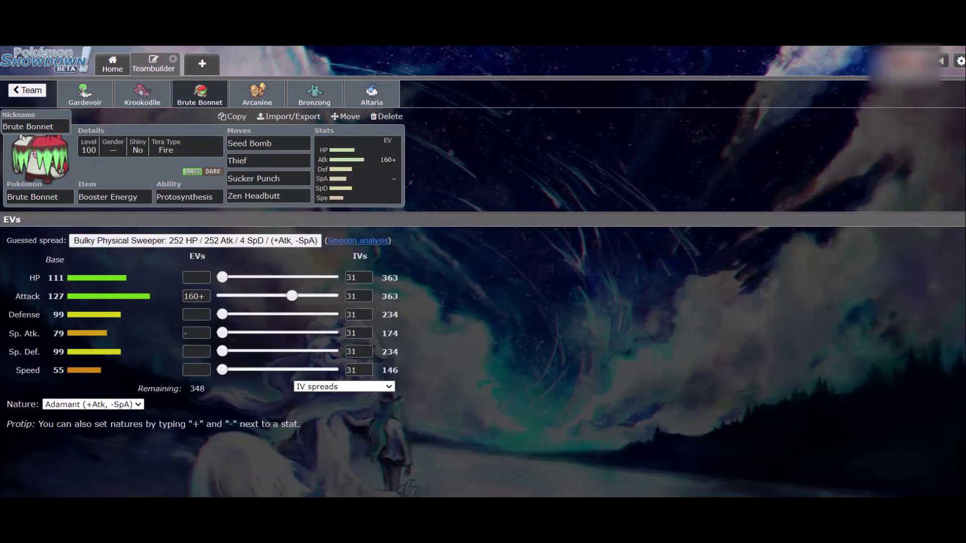
{"action": "left_click", "coordinate": [39, 197]}
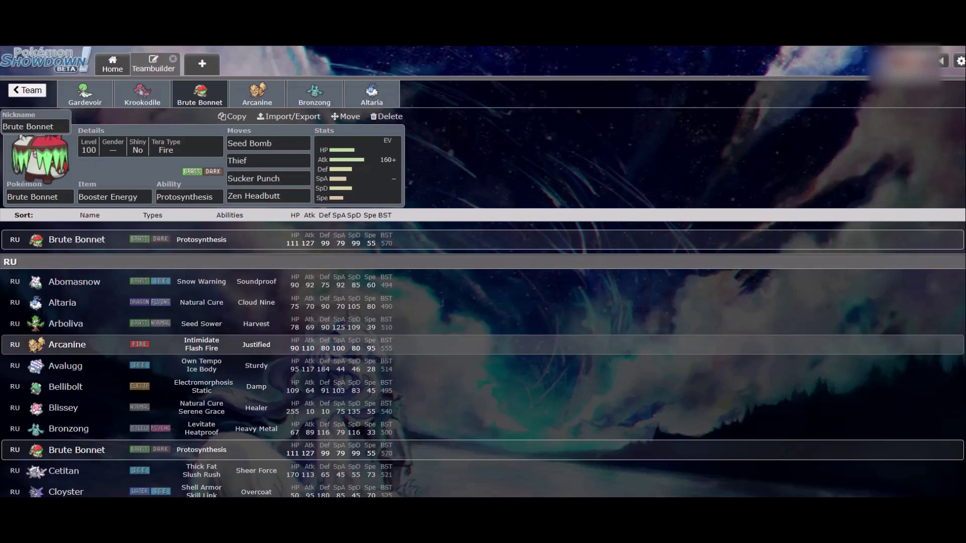
{"action": "scroll", "coordinate": [483, 345], "scroll_direction": "down", "scroll_amount": 1}
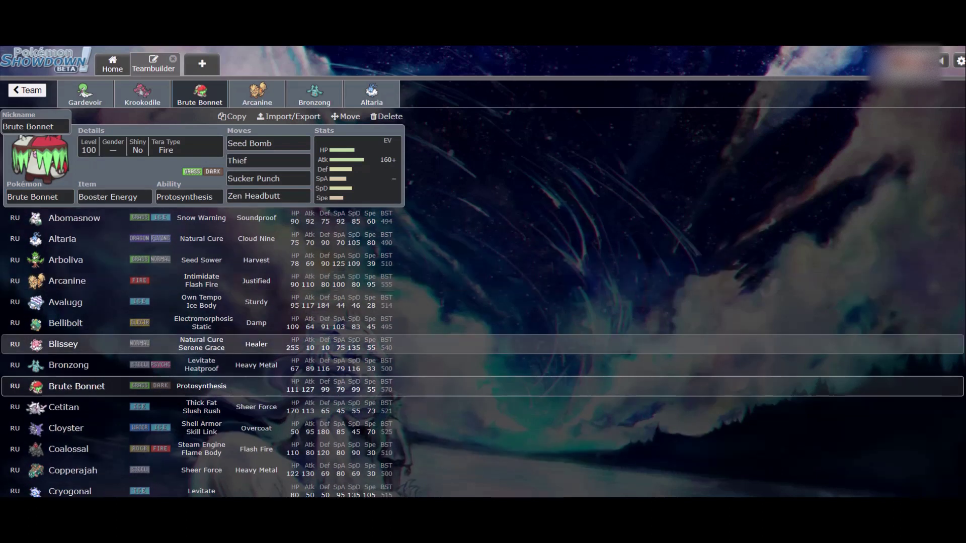
{"action": "scroll", "coordinate": [483, 344], "scroll_direction": "down", "scroll_amount": 1}
{"action": "scroll", "coordinate": [483, 345], "scroll_direction": "down", "scroll_amount": 1}
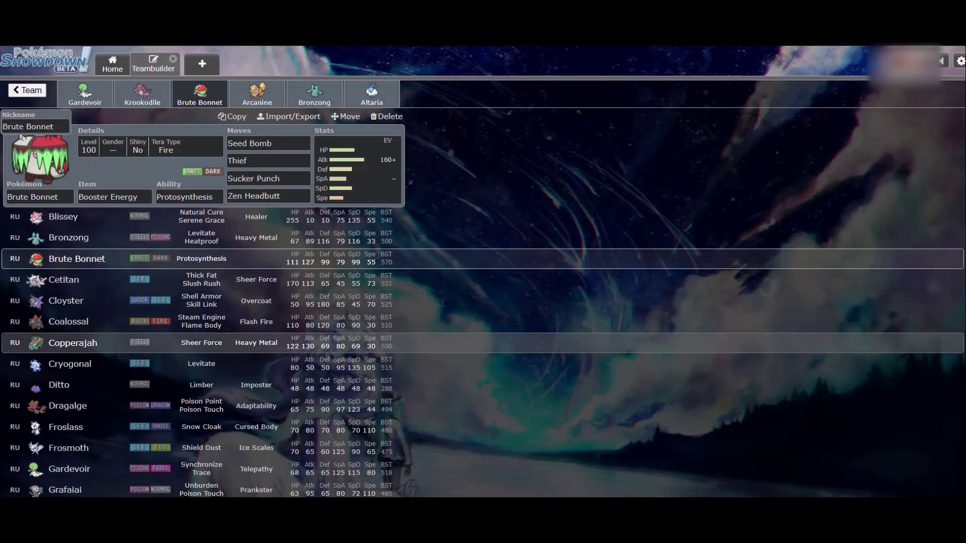
{"action": "scroll", "coordinate": [483, 345], "scroll_direction": "down", "scroll_amount": 1}
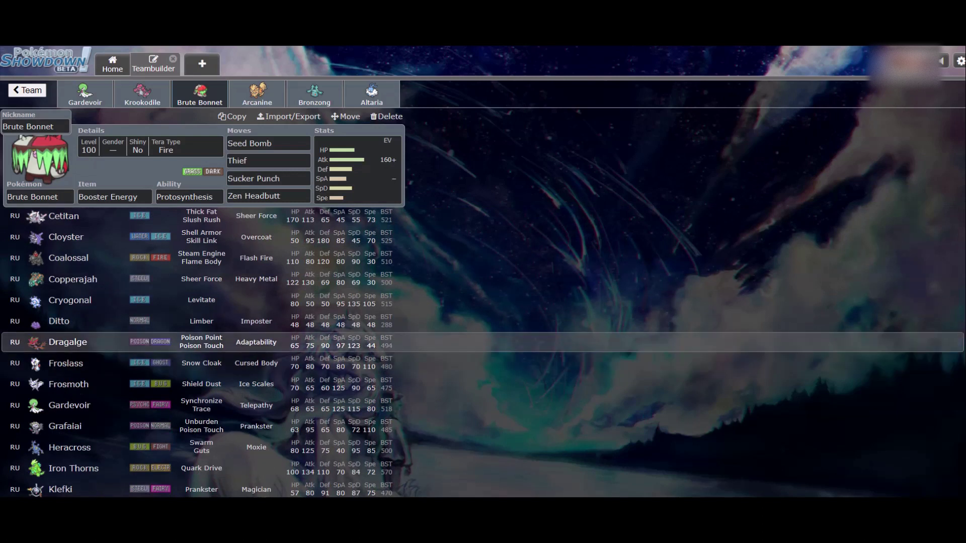
{"action": "scroll", "coordinate": [483, 344], "scroll_direction": "down", "scroll_amount": 1}
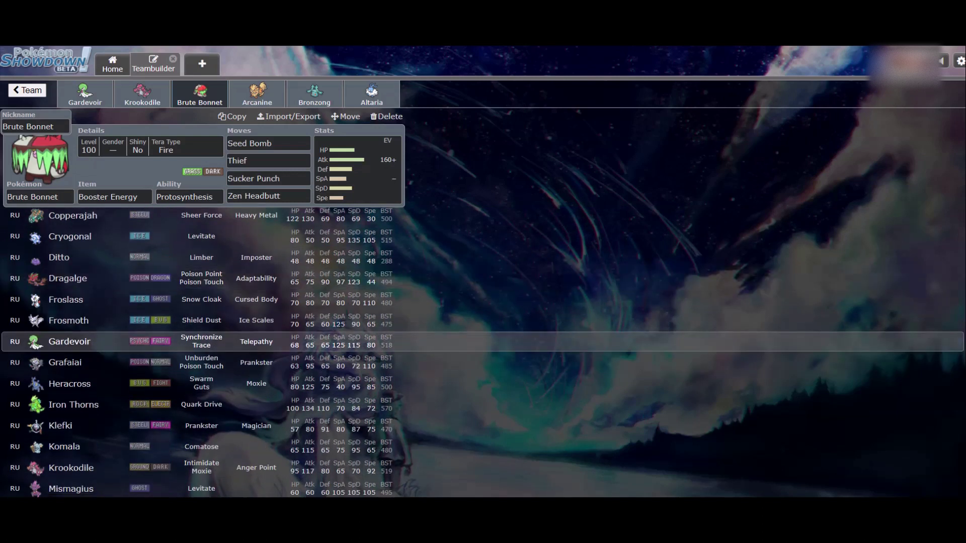
{"action": "scroll", "coordinate": [483, 352], "scroll_direction": "down", "scroll_amount": 1}
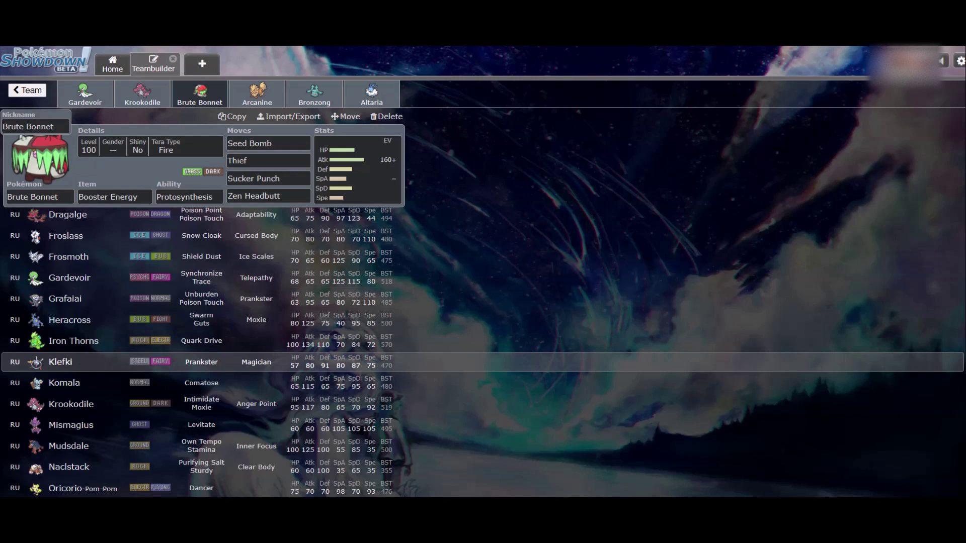
{"action": "scroll", "coordinate": [483, 342], "scroll_direction": "down", "scroll_amount": 1}
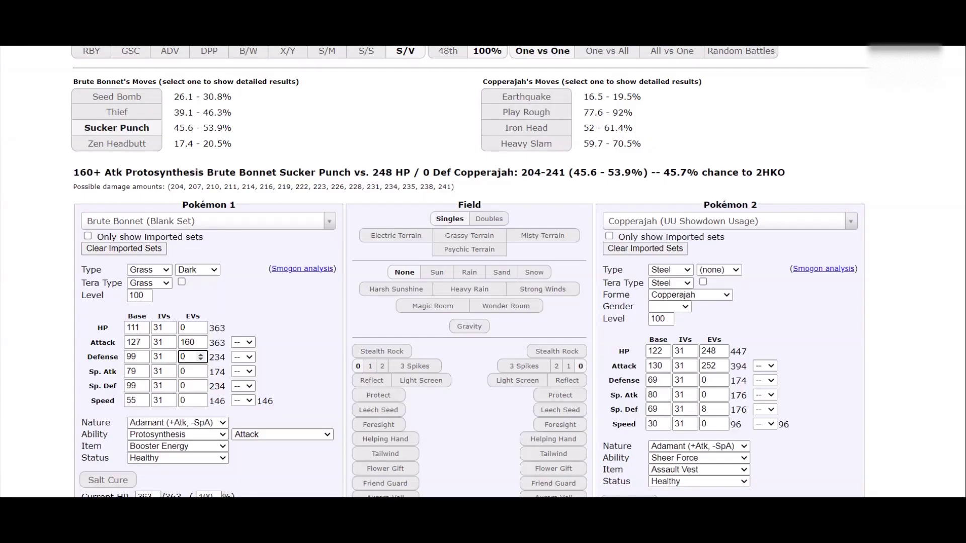
- Load Krookodile's RU Choice Scarf set as Pokémon 2 and display the detailed results for its Earthquake
{"action": "left_click", "coordinate": [729, 221]}
{"action": "type", "text": "krook"}
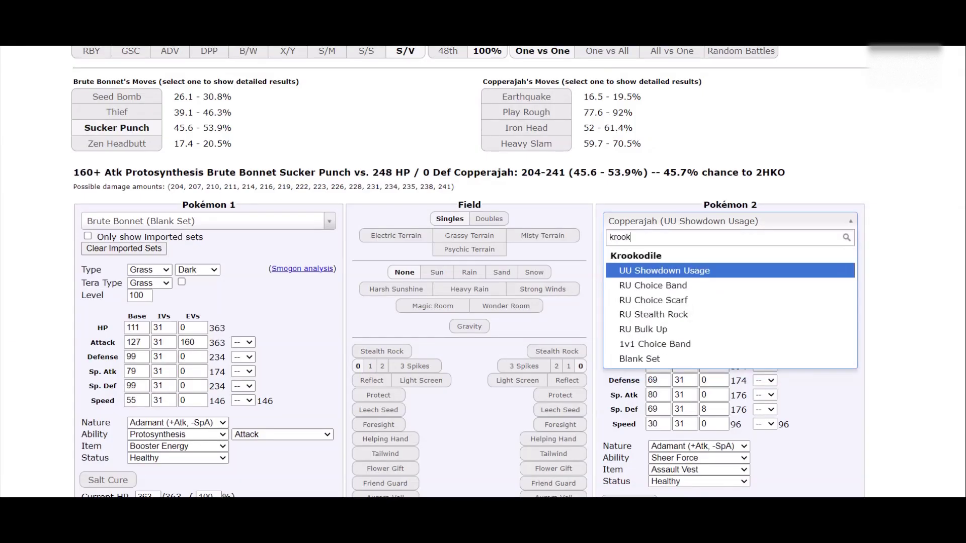
{"action": "key", "text": "Down"}
{"action": "key", "text": "Down"}
{"action": "key", "text": "Return"}
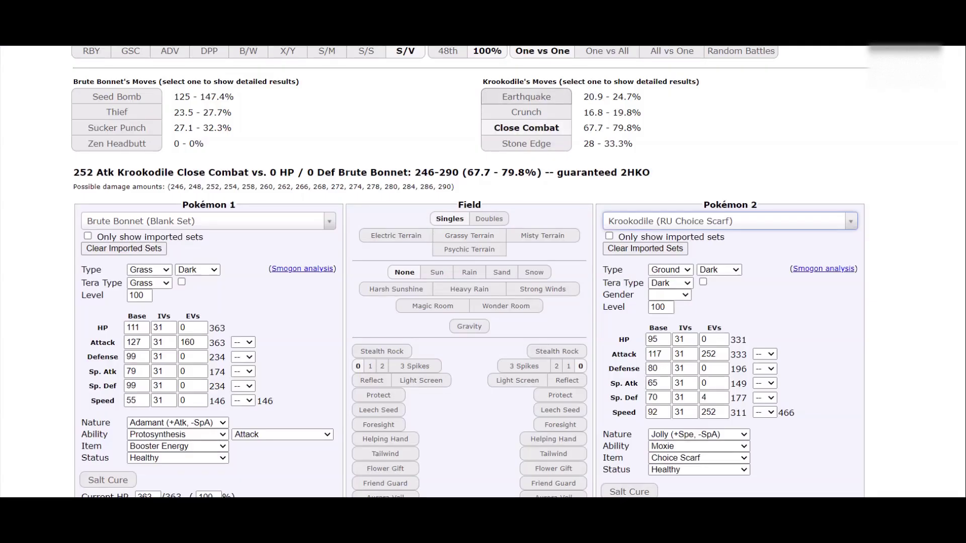
{"action": "left_click", "coordinate": [526, 97]}
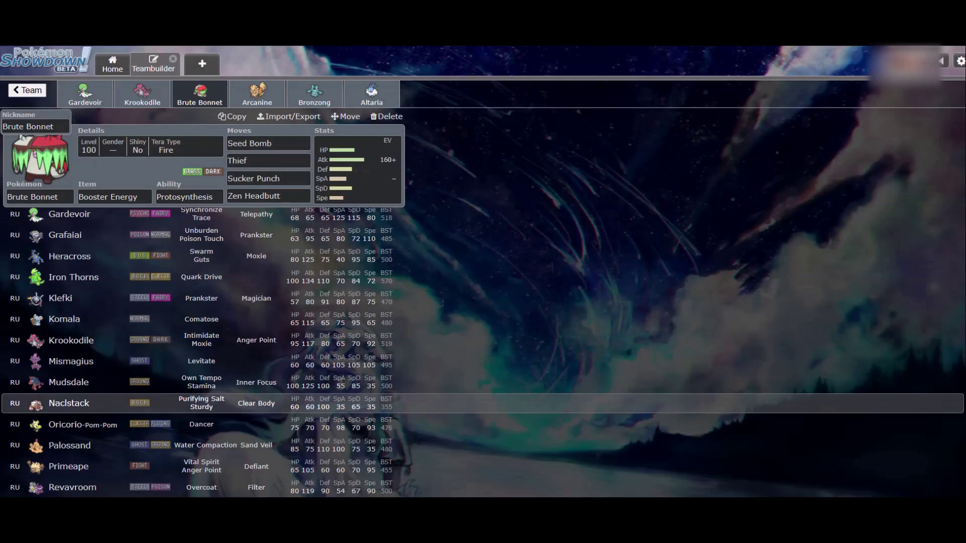
- Look through the RU Pokémon list in the Showdown teambuilder and the RU usage rankings on the Smogon forum
{"action": "scroll", "coordinate": [201, 402], "scroll_direction": "down", "scroll_amount": 2}
{"action": "scroll", "coordinate": [201, 401], "scroll_direction": "up", "scroll_amount": 1}
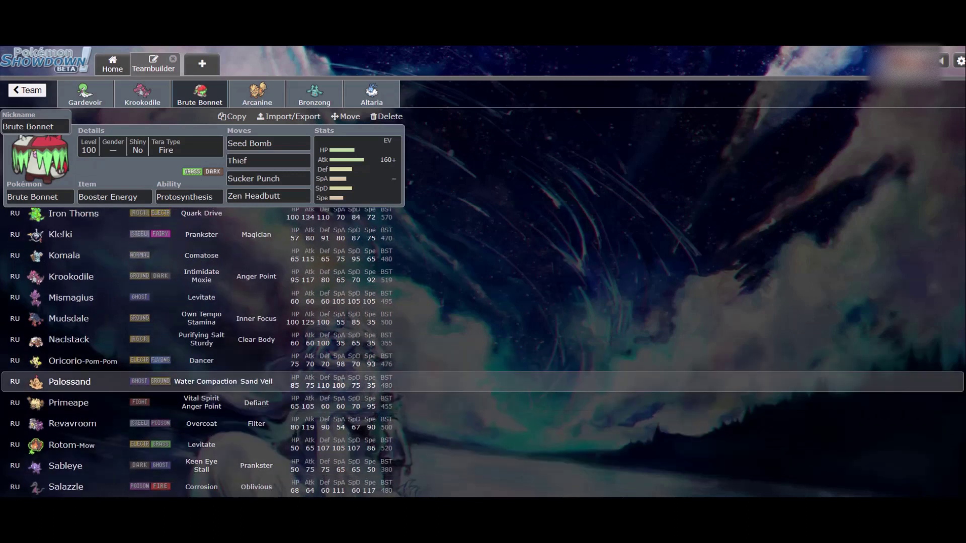
{"action": "scroll", "coordinate": [201, 382], "scroll_direction": "up", "scroll_amount": 3}
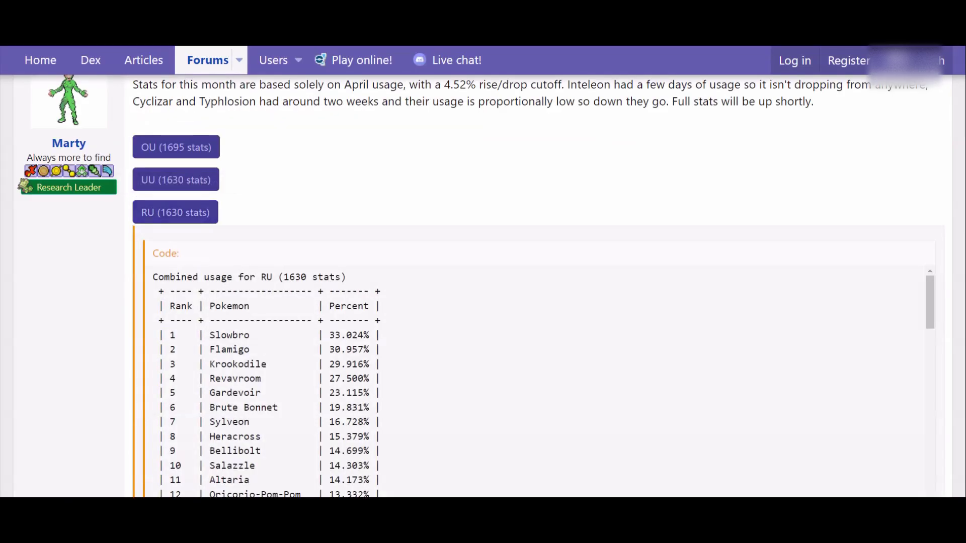
{"action": "scroll", "coordinate": [543, 380], "scroll_direction": "down", "scroll_amount": 2}
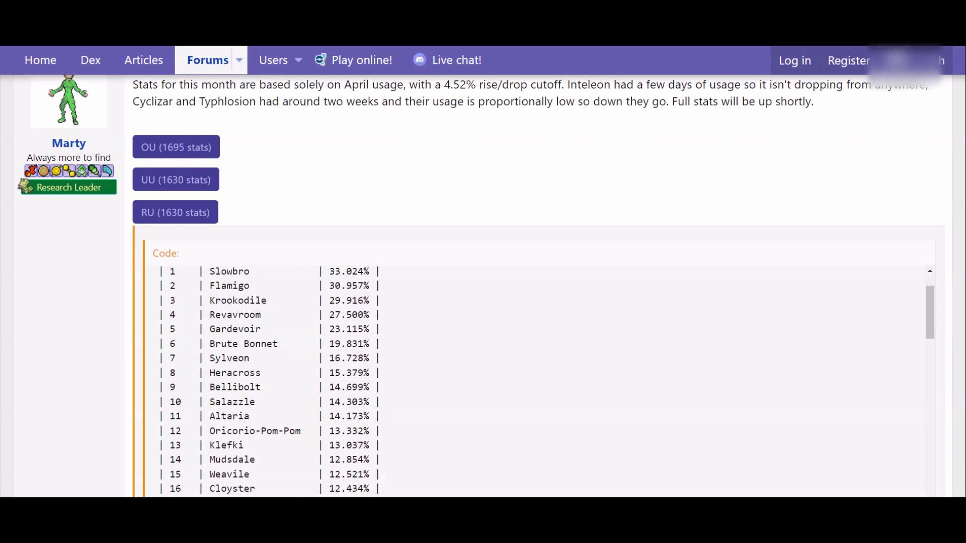
{"action": "scroll", "coordinate": [483, 286], "scroll_direction": "down", "scroll_amount": 1}
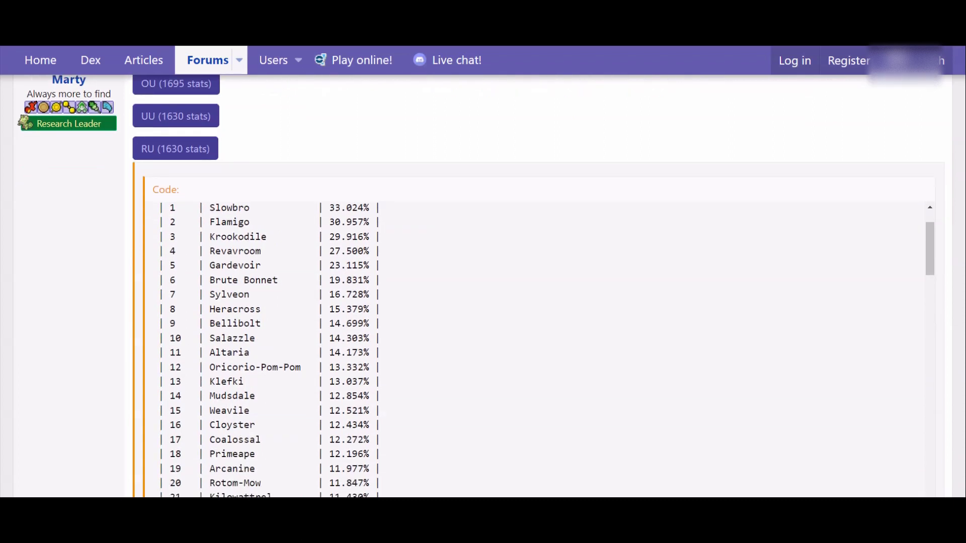
{"action": "scroll", "coordinate": [538, 349], "scroll_direction": "down", "scroll_amount": 3}
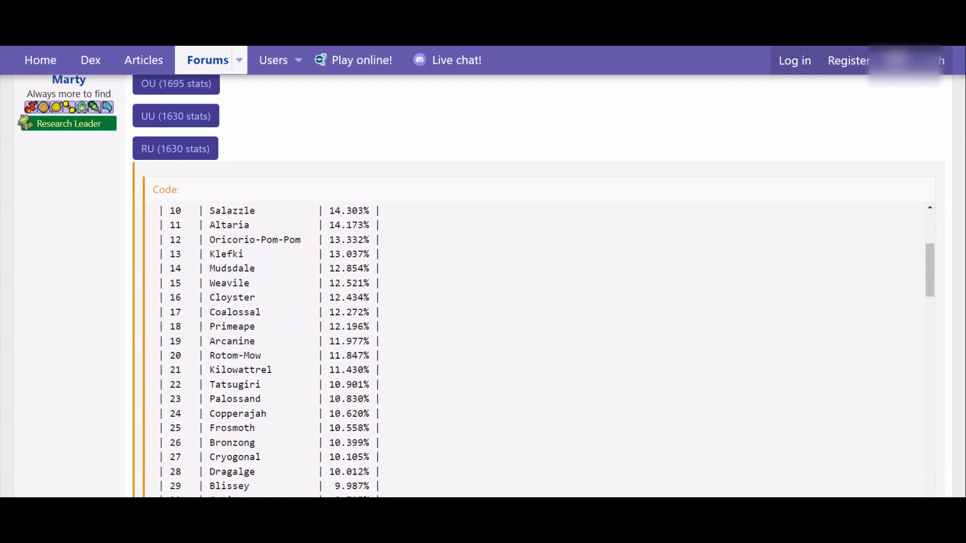
{"action": "scroll", "coordinate": [538, 349], "scroll_direction": "up", "scroll_amount": 7}
{"action": "scroll", "coordinate": [483, 285], "scroll_direction": "down", "scroll_amount": 4}
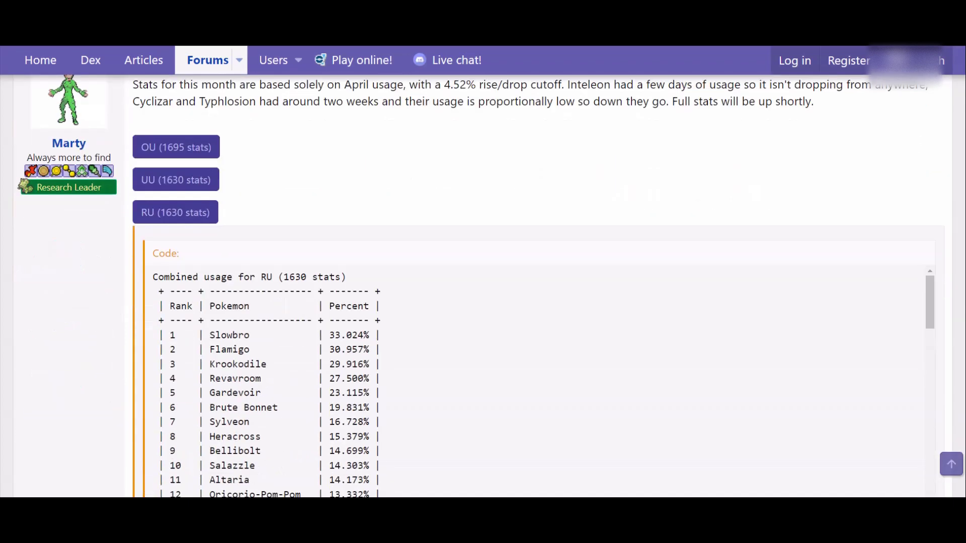
- Search the forum's RU usage rankings for Komala
{"action": "key", "text": "ctrl+f"}
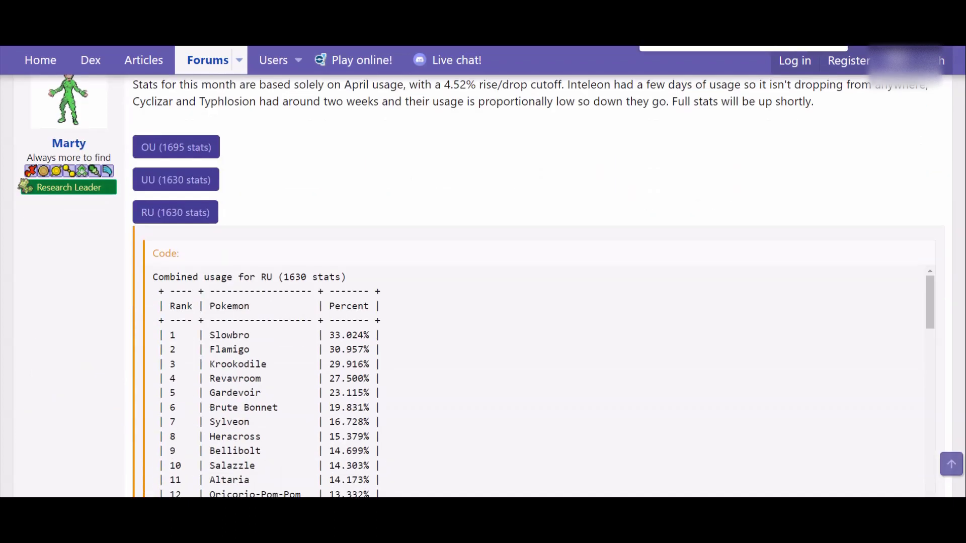
{"action": "type", "text": "komala"}
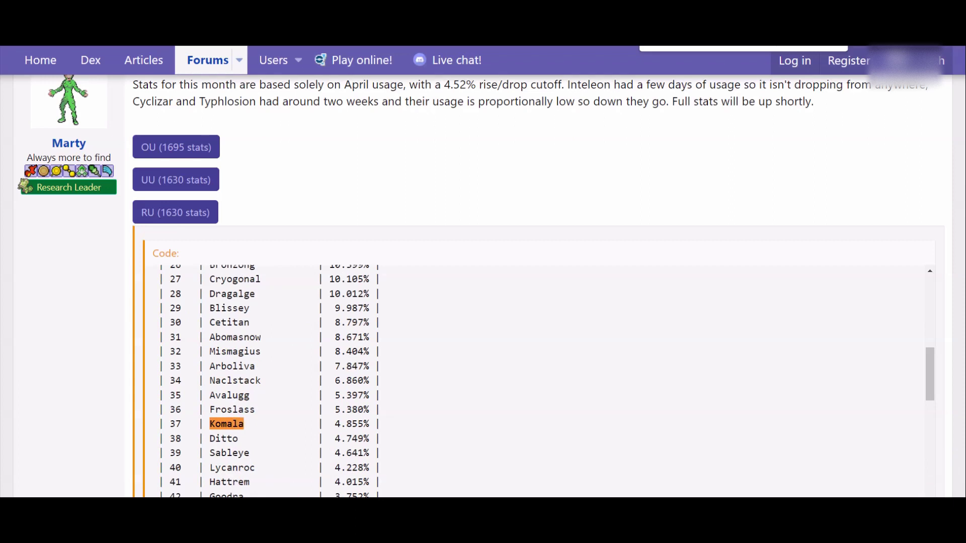
{"action": "key", "text": "Escape"}
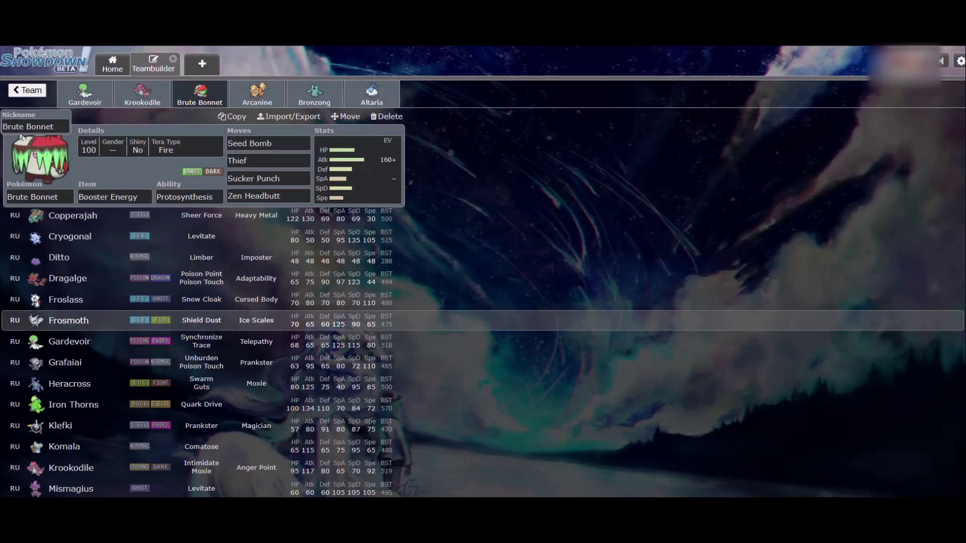
- Return to the Showdown teambuilder and set Brute Bonnet's EVs to 252 HP and 96 Defense
{"action": "scroll", "coordinate": [483, 331], "scroll_direction": "down", "scroll_amount": 2}
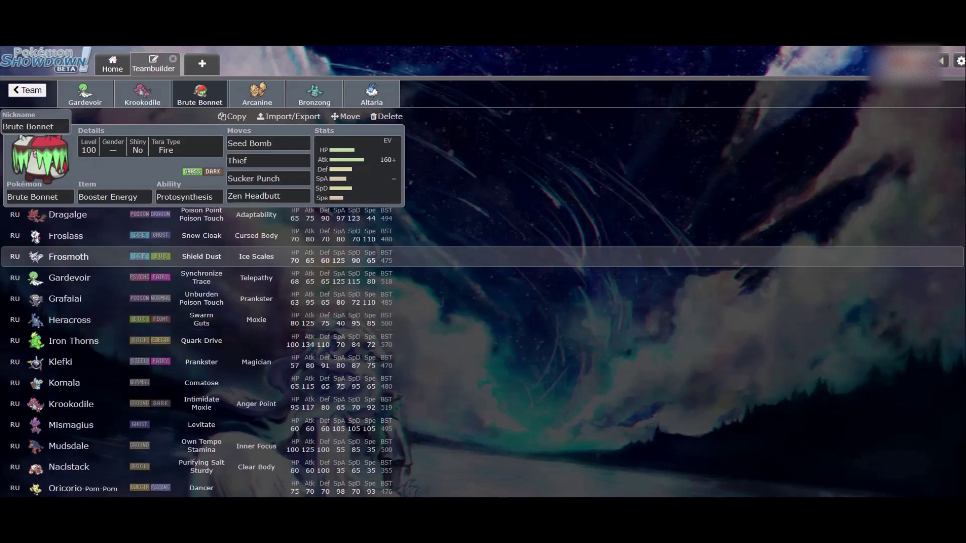
{"action": "left_click", "coordinate": [357, 168]}
{"action": "left_click_drag", "start_coordinate": [222, 277], "coordinate": [332, 277]}
{"action": "left_click_drag", "start_coordinate": [221, 314], "coordinate": [264, 314]}
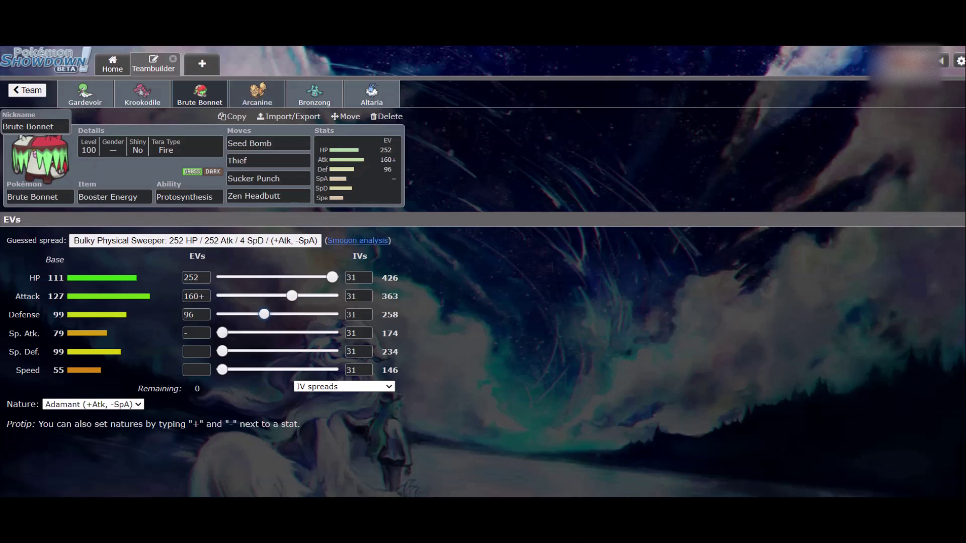
- Open Arcanine's set in the team and look through the RU Pokémon list for relevant matchups
{"action": "left_click", "coordinate": [257, 94]}
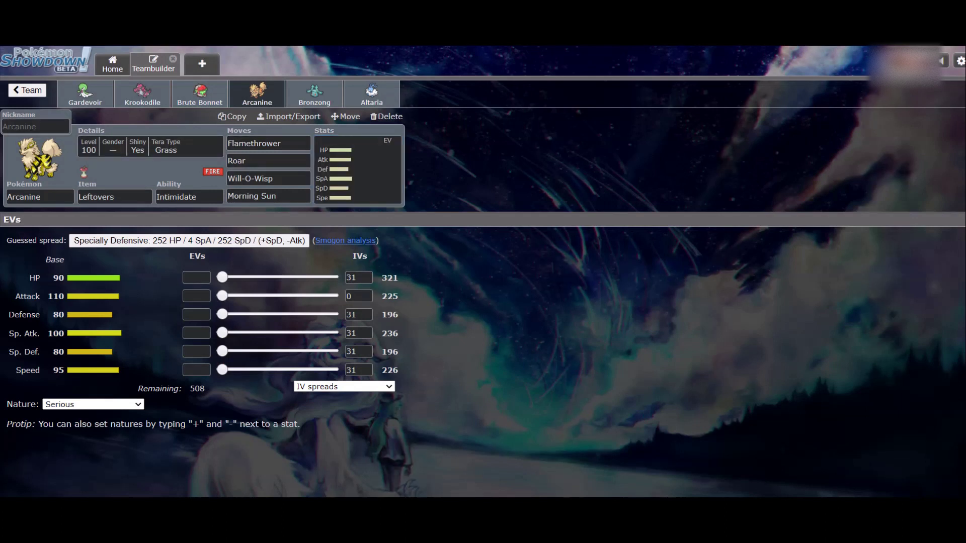
{"action": "left_click", "coordinate": [39, 197]}
{"action": "scroll", "coordinate": [201, 302], "scroll_direction": "down", "scroll_amount": 4}
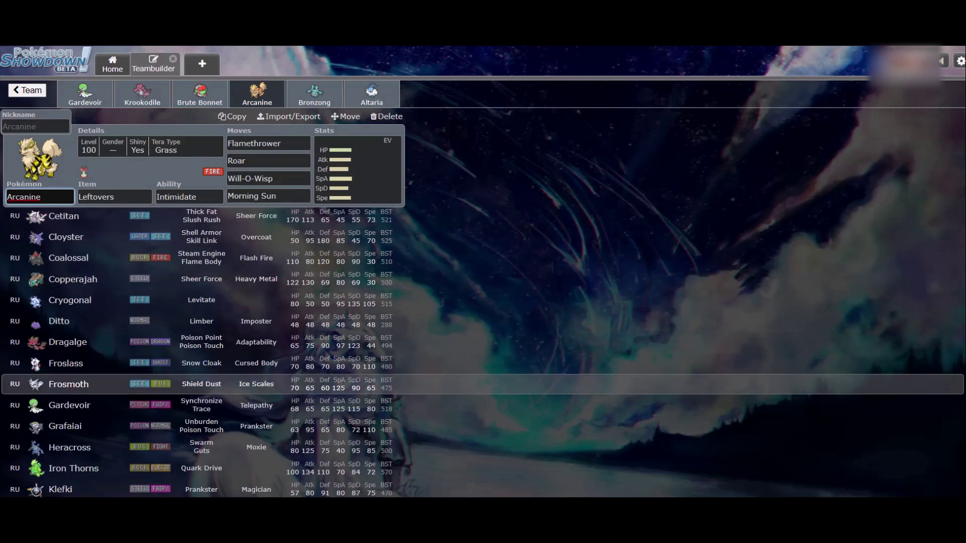
{"action": "scroll", "coordinate": [201, 362], "scroll_direction": "down", "scroll_amount": 3}
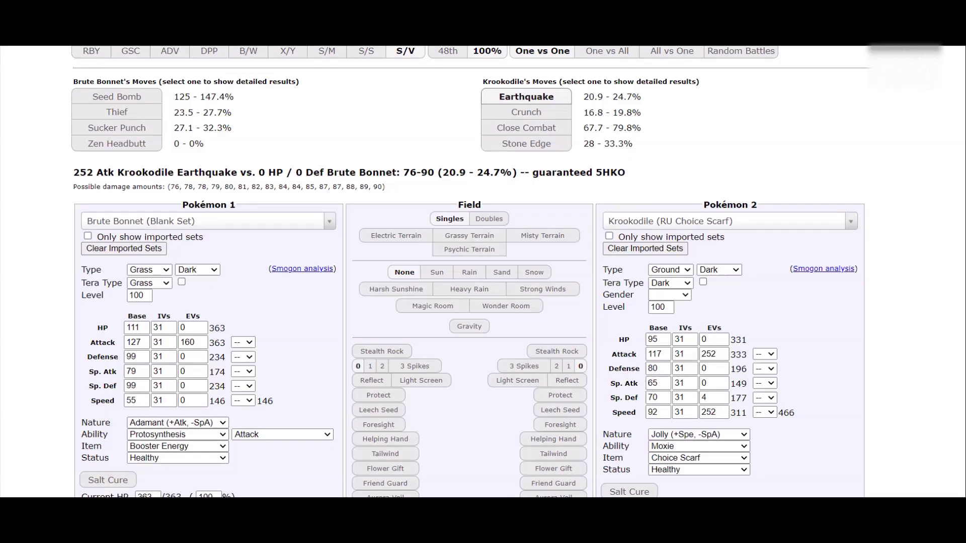
- Switch to the Pokémon Damage Calculator and load Arcanine's Blank Set as Pokémon 1
{"action": "left_click", "coordinate": [730, 221]}
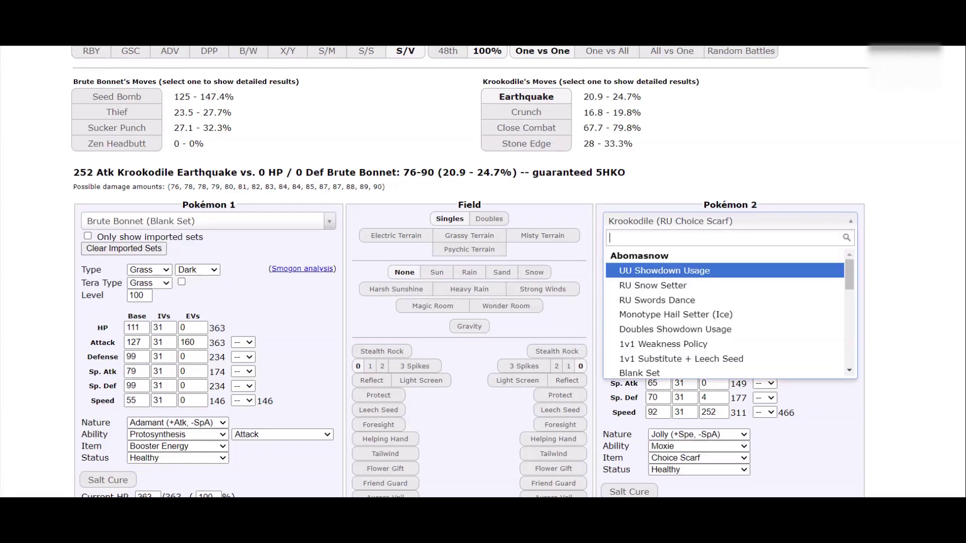
{"action": "left_click", "coordinate": [201, 221]}
{"action": "left_click", "coordinate": [202, 221]}
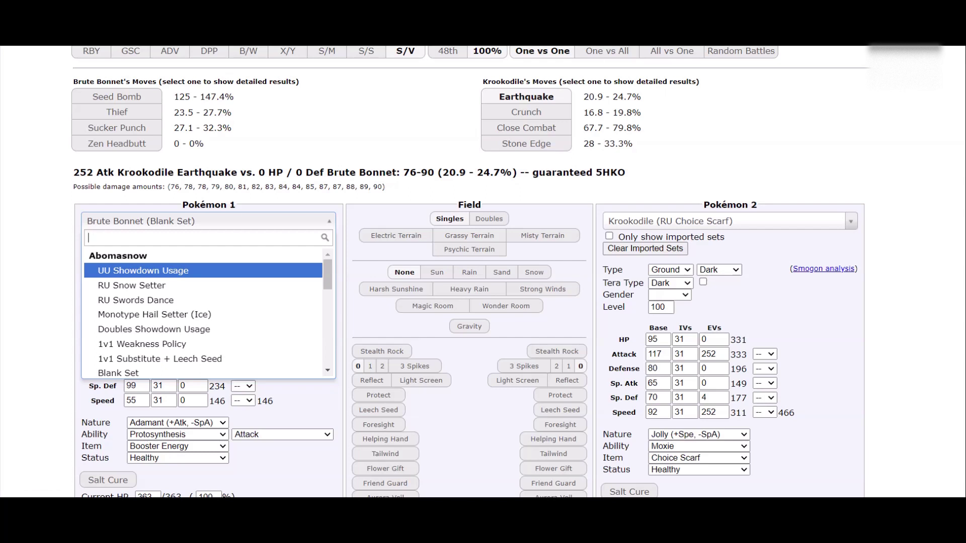
{"action": "type", "text": "arcanine"}
{"action": "key", "text": "Down"}
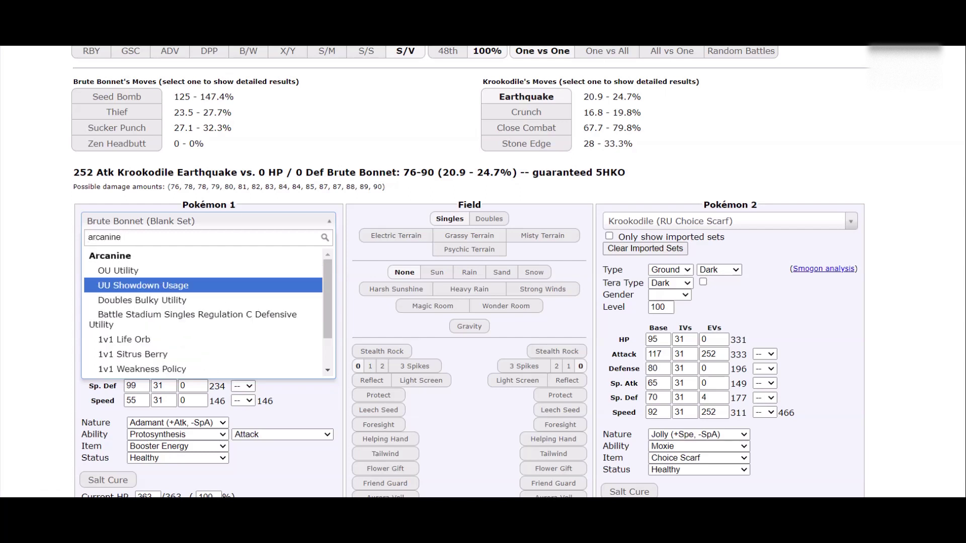
{"action": "key", "text": "Down"}
{"action": "key", "text": "Down"}
{"action": "key", "text": "Down"}
{"action": "key", "text": "Down"}
{"action": "key", "text": "Down"}
{"action": "key", "text": "Down"}
{"action": "key", "text": "Down"}
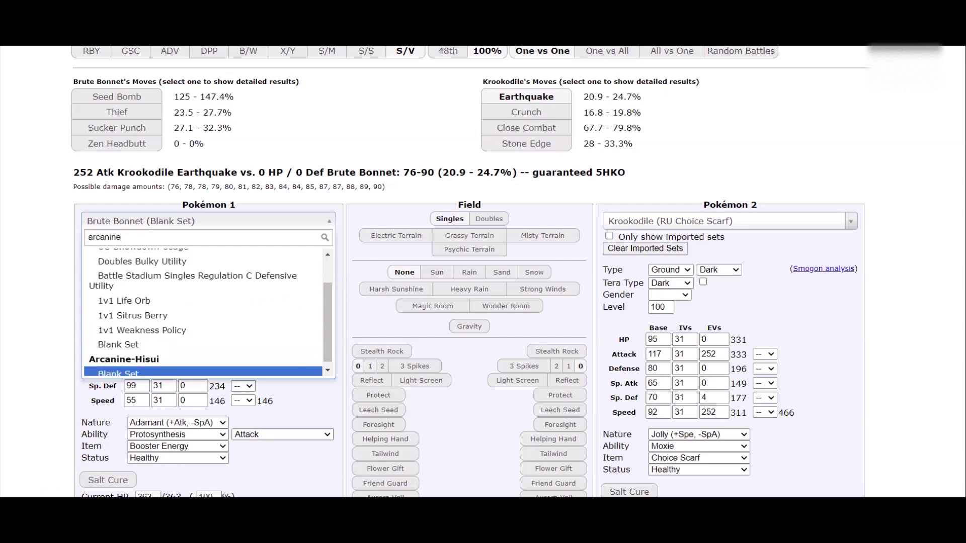
{"action": "key", "text": "Up"}
{"action": "key", "text": "Return"}
- Set Arcanine's ability to Intimidate and its item to Leftovers
{"action": "scroll", "coordinate": [469, 272], "scroll_direction": "down", "scroll_amount": 3}
{"action": "left_click", "coordinate": [178, 293]}
{"action": "type", "text": "int"}
{"action": "key", "text": "Return"}
{"action": "left_click", "coordinate": [178, 305]}
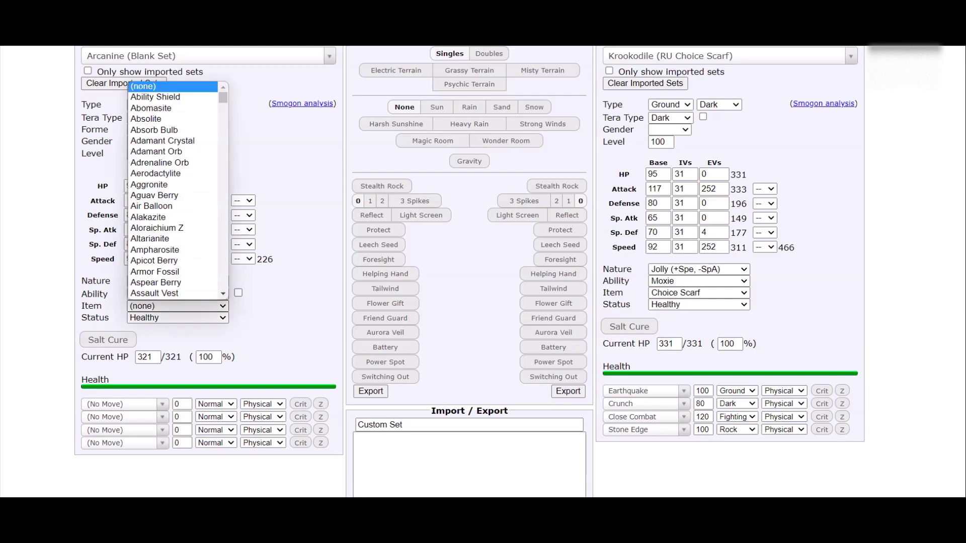
{"action": "type", "text": "lef"}
{"action": "key", "text": "Return"}
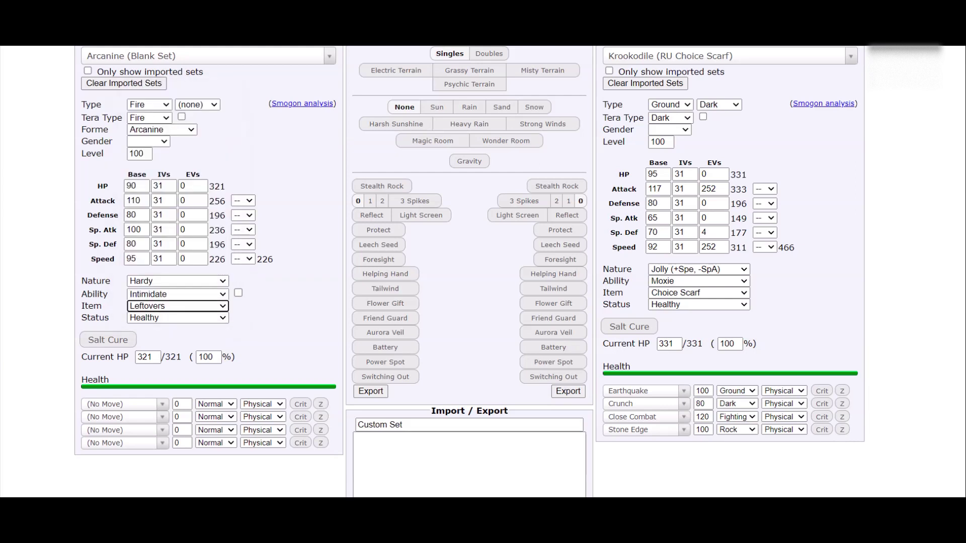
- Set Arcanine's first two moves to Flamethrower and Roar
{"action": "left_click", "coordinate": [124, 404]}
{"action": "type", "text": "f"}
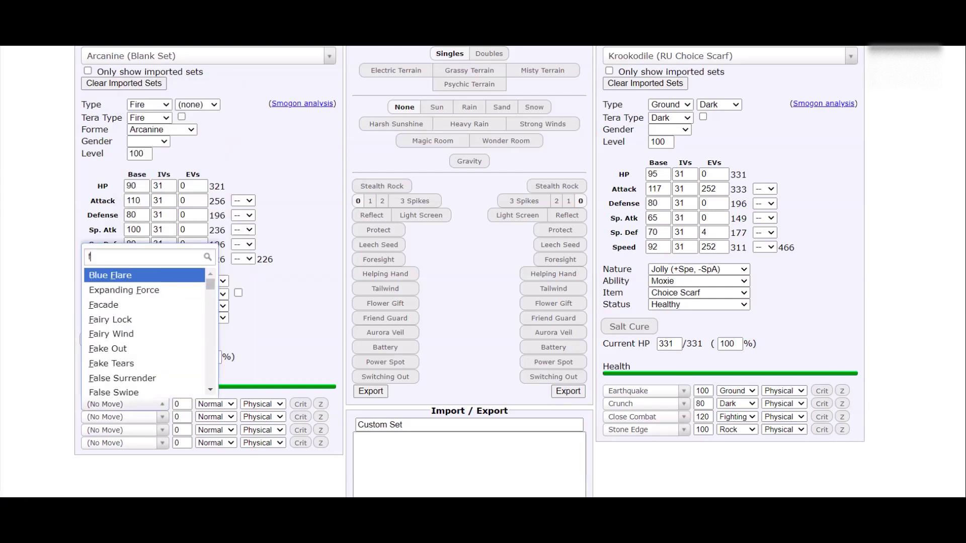
{"action": "type", "text": "lamethe"}
{"action": "key", "text": "BackSpace"}
{"action": "key", "text": "Return"}
{"action": "left_click", "coordinate": [124, 416]}
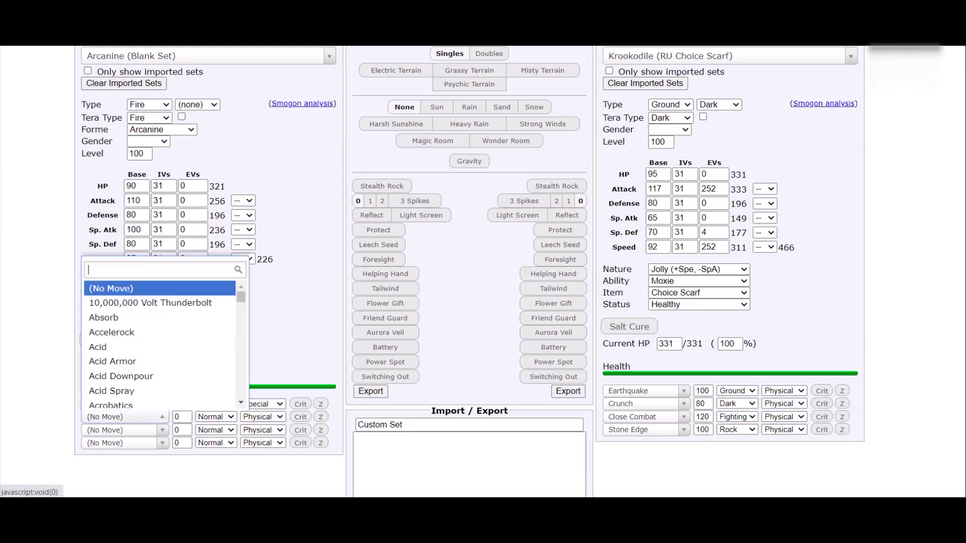
{"action": "type", "text": "roar"}
{"action": "key", "text": "Return"}
{"action": "left_click", "coordinate": [124, 416]}
{"action": "type", "text": "roar"}
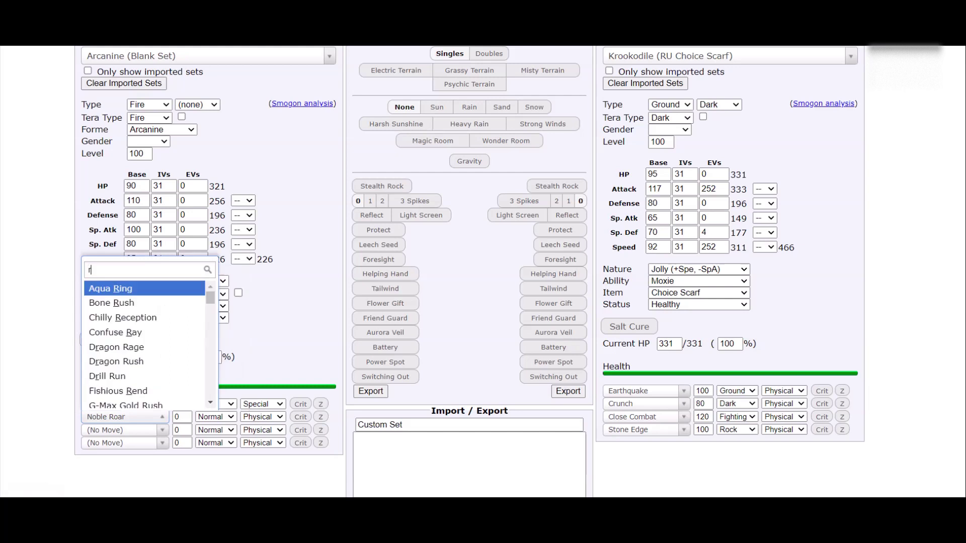
{"action": "key", "text": "Down"}
{"action": "key", "text": "Return"}
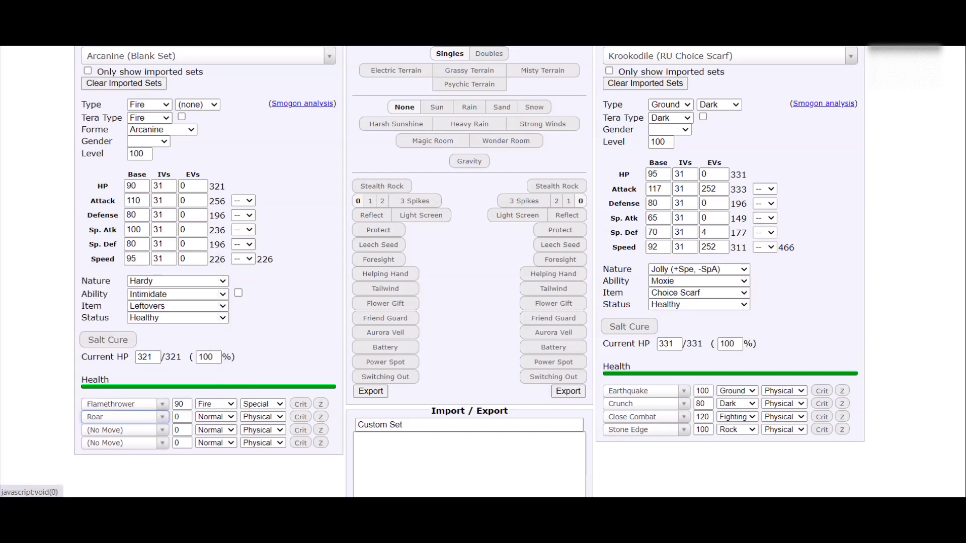
- Set Arcanine's third and fourth moves to Will-O-Wisp and Morning Sun
{"action": "key", "text": "Tab"}
{"action": "type", "text": "will"}
{"action": "key", "text": "Return"}
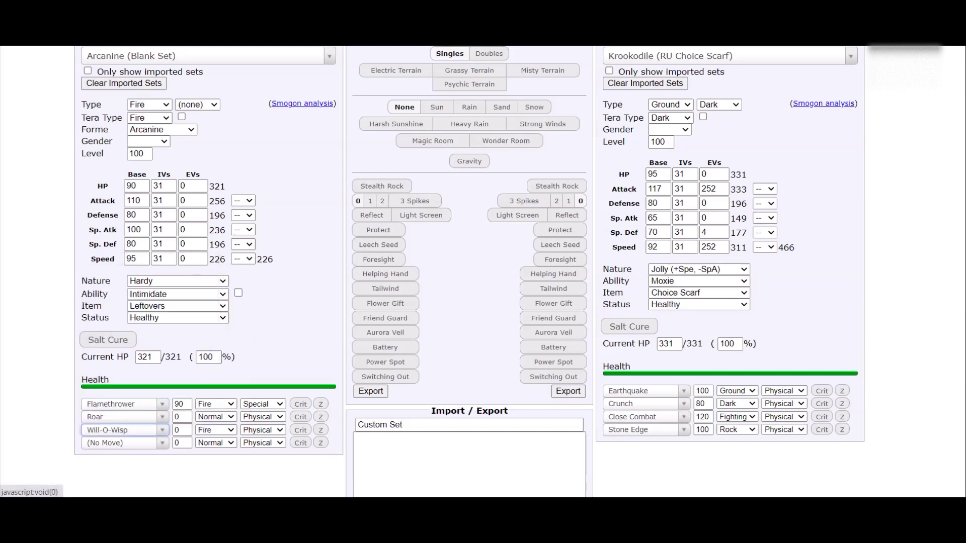
{"action": "left_click", "coordinate": [124, 443]}
{"action": "type", "text": "morning"}
{"action": "key", "text": "Return"}
- Load Heracross's RU Flame Orb set as Pokémon 2
{"action": "scroll", "coordinate": [447, 271], "scroll_direction": "up", "scroll_amount": 4}
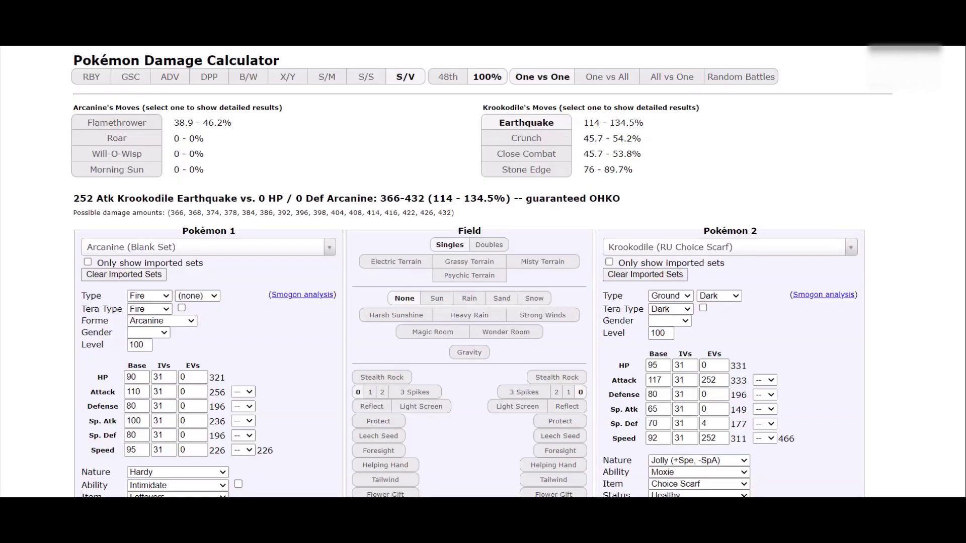
{"action": "left_click", "coordinate": [730, 247]}
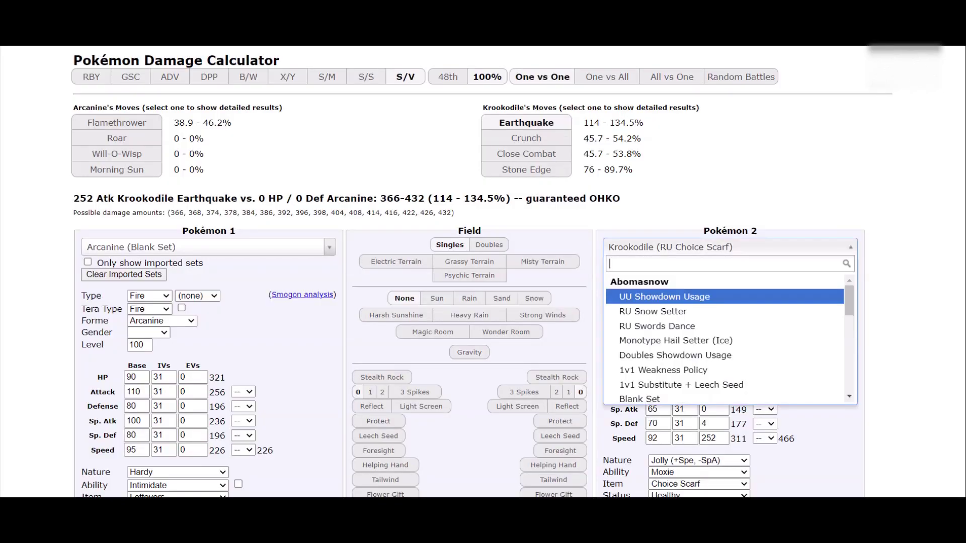
{"action": "type", "text": "heracross"}
{"action": "key", "text": "Down"}
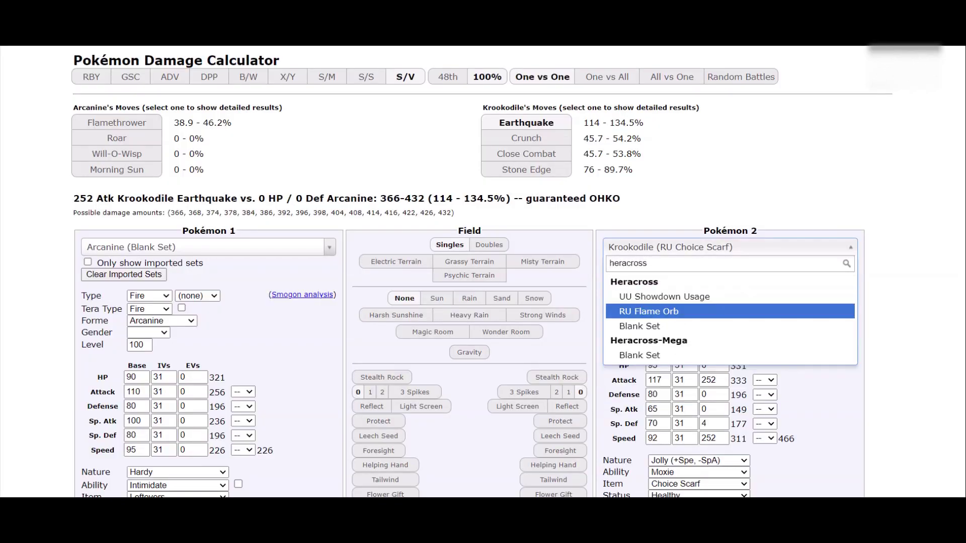
{"action": "key", "text": "Return"}
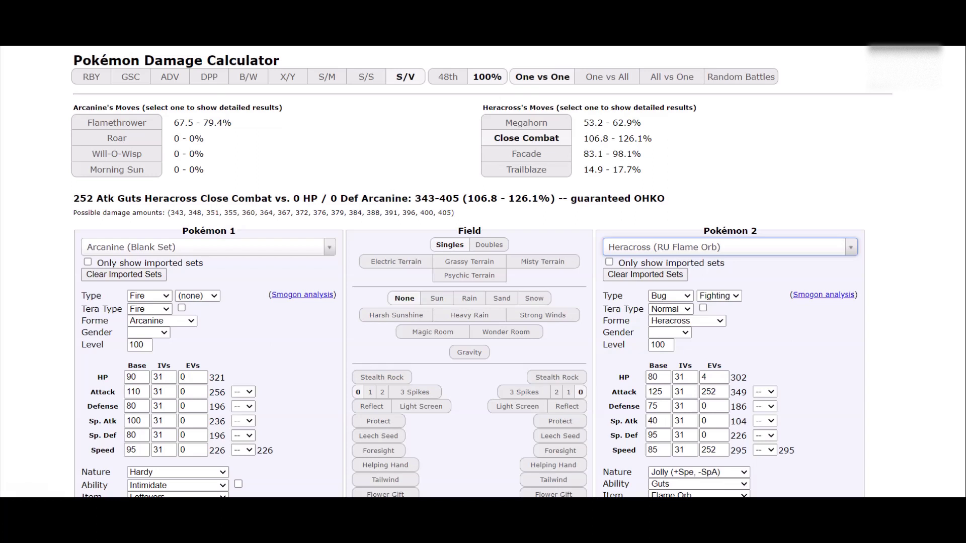
- Activate Arcanine's Intimidate to check Heracross's damage, and deactivate it again
{"action": "scroll", "coordinate": [483, 272], "scroll_direction": "down", "scroll_amount": 1}
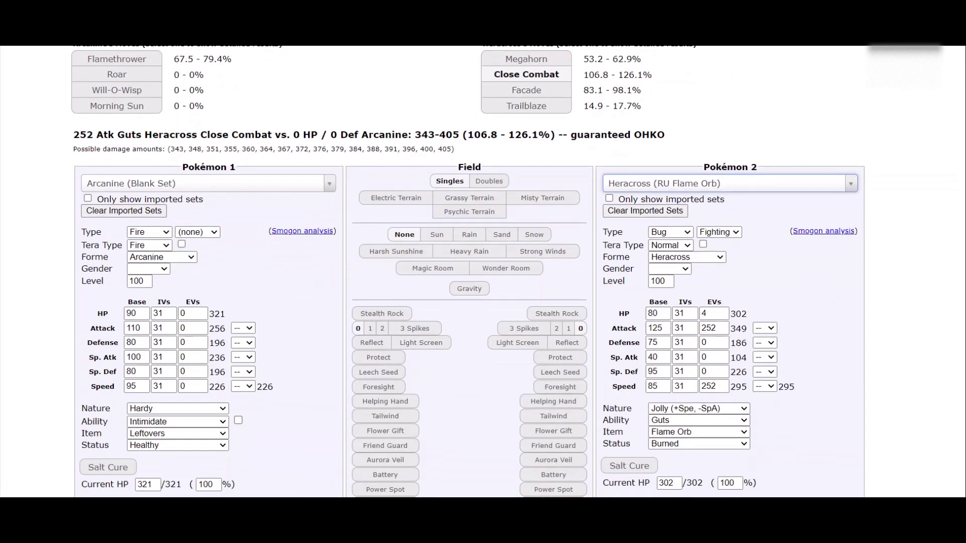
{"action": "left_click", "coordinate": [238, 420]}
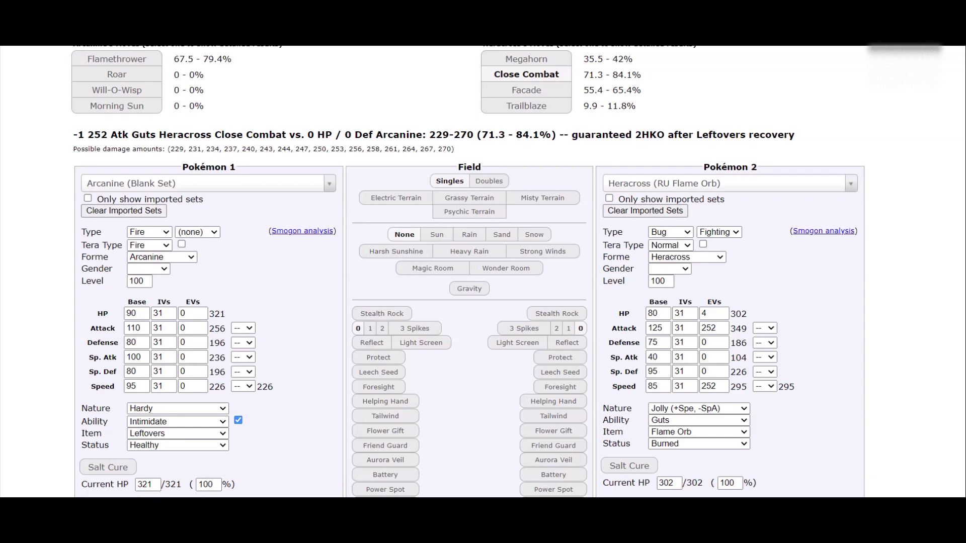
{"action": "left_click", "coordinate": [238, 420]}
- Compare Heracross's damage on Arcanine at -1 and +1 Attack stages, and reset the stage to neutral
{"action": "left_click", "coordinate": [765, 328]}
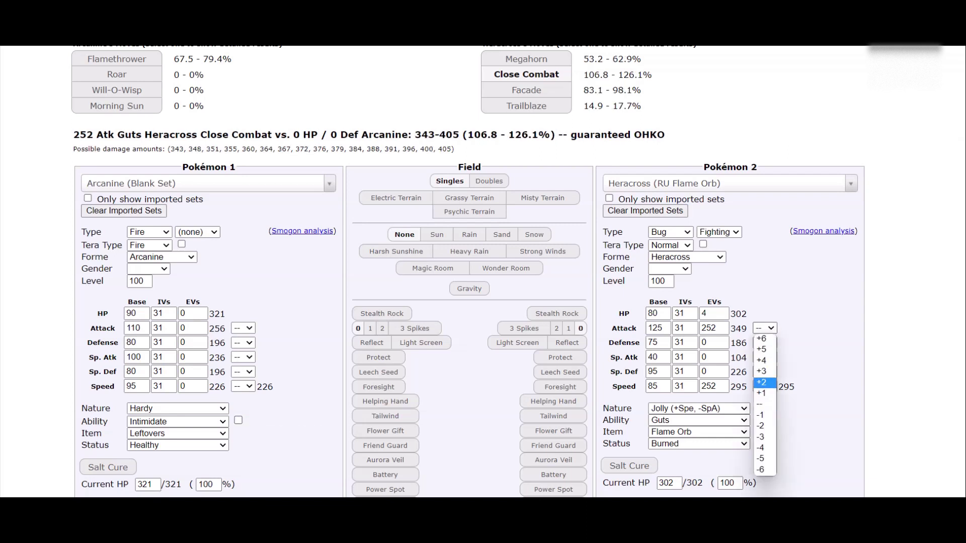
{"action": "left_click", "coordinate": [764, 415]}
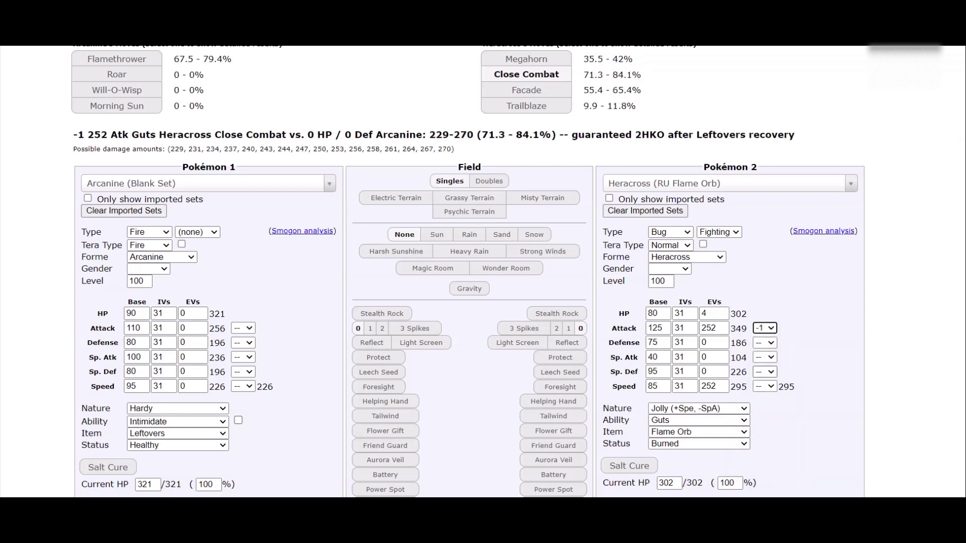
{"action": "left_click", "coordinate": [764, 328]}
{"action": "key", "text": "Return"}
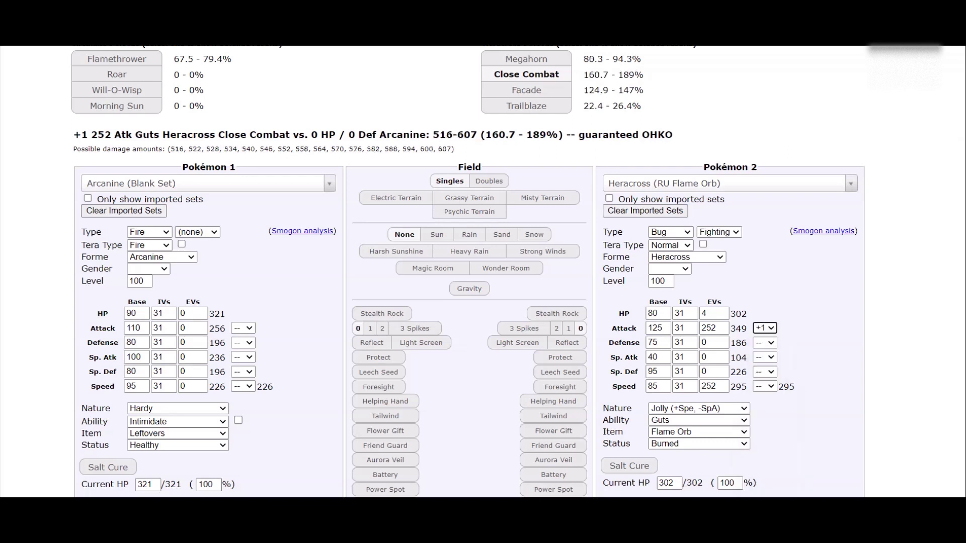
{"action": "key", "text": "alt+Down"}
{"action": "key", "text": "Down"}
{"action": "key", "text": "Return"}
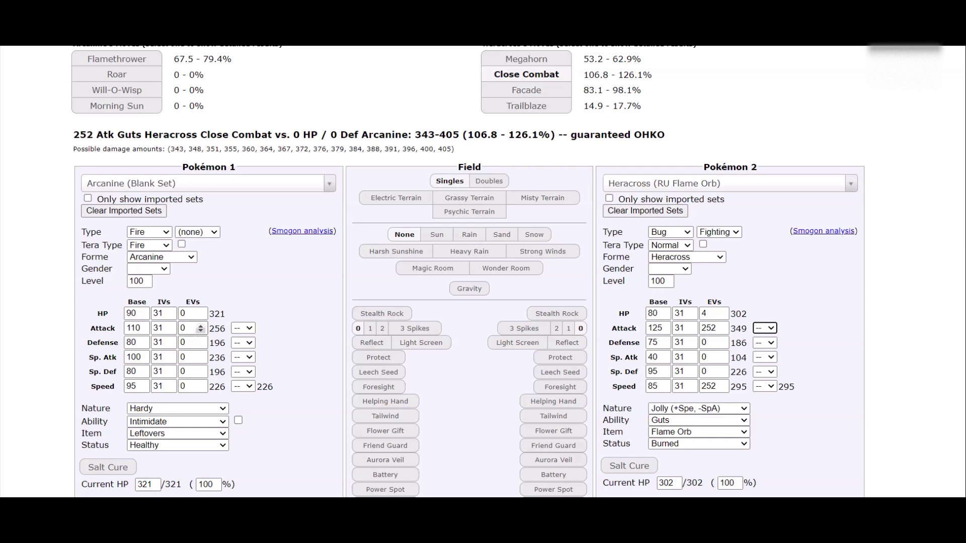
- Try 252 Defense EVs on Arcanine against Heracross, and clear them again
{"action": "left_click", "coordinate": [200, 340]}
{"action": "left_click", "coordinate": [200, 340]}
{"action": "left_click", "coordinate": [200, 340]}
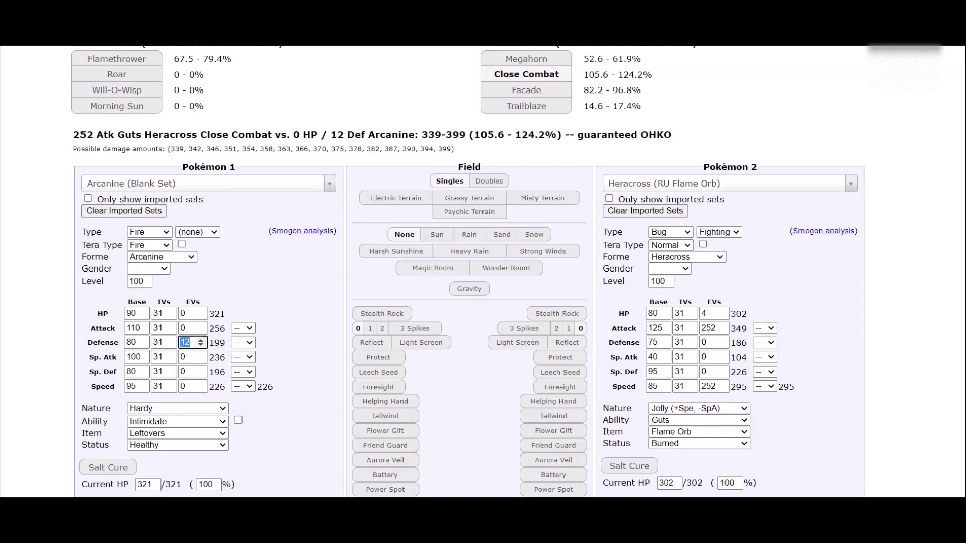
{"action": "type", "text": "252"}
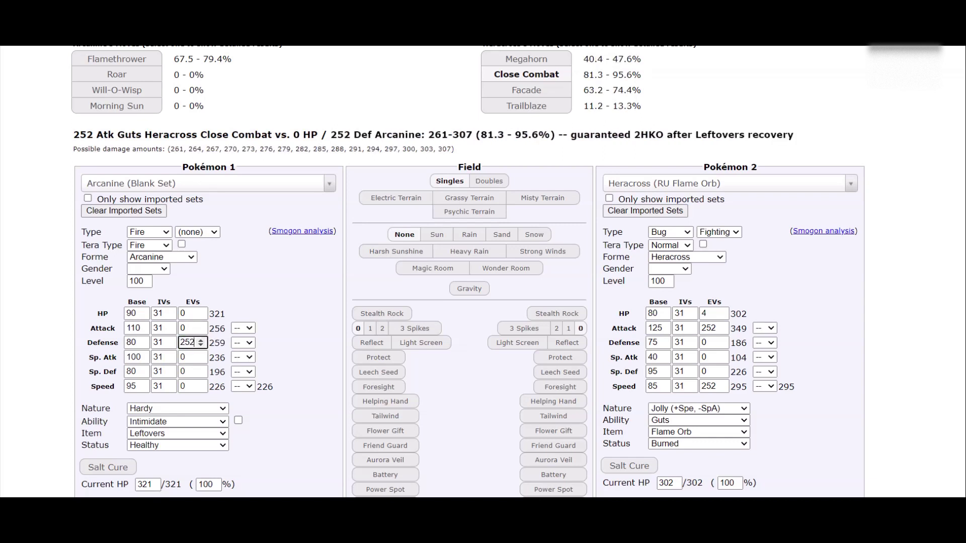
{"action": "key", "text": "BackSpace"}
{"action": "key", "text": "BackSpace"}
{"action": "key", "text": "BackSpace"}
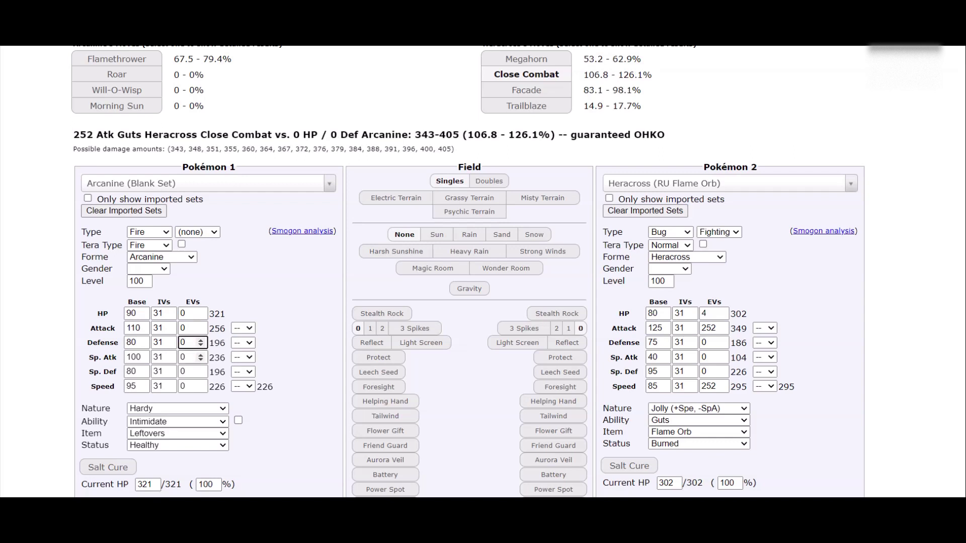
- Set Arcanine's Sp. Atk EVs to 252 in the calculator, and open its EV spread in the Showdown teambuilder
{"action": "double_click", "coordinate": [188, 356]}
{"action": "type", "text": "252"}
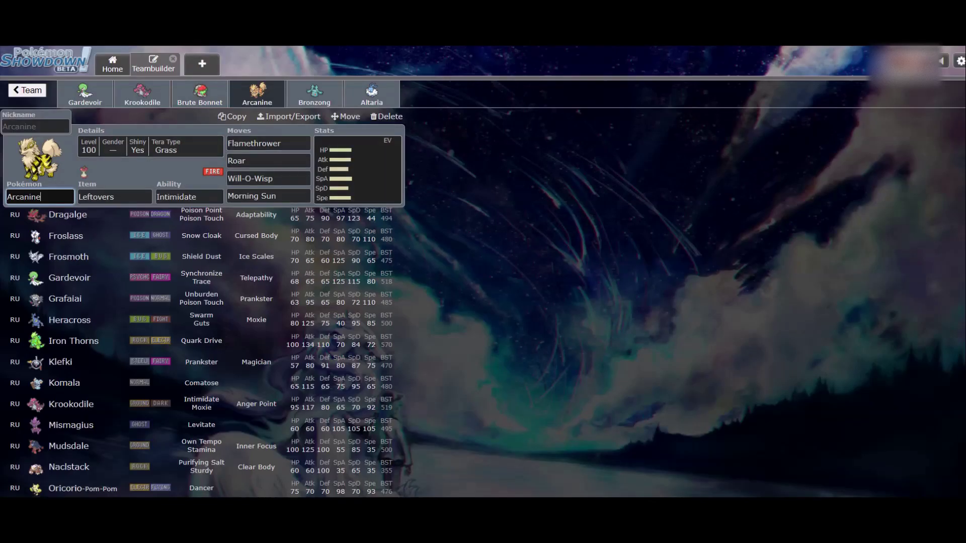
{"action": "left_click", "coordinate": [357, 170]}
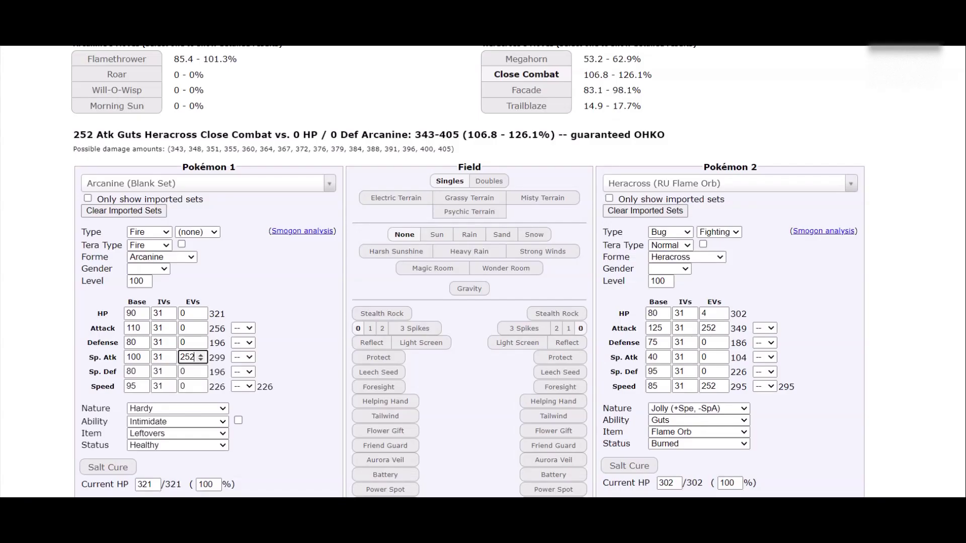
- In the damage calculator, replace Arcanine's Flamethrower with Fire Blast
{"action": "scroll", "coordinate": [468, 272], "scroll_direction": "down", "scroll_amount": 4}
{"action": "left_click", "coordinate": [125, 340]}
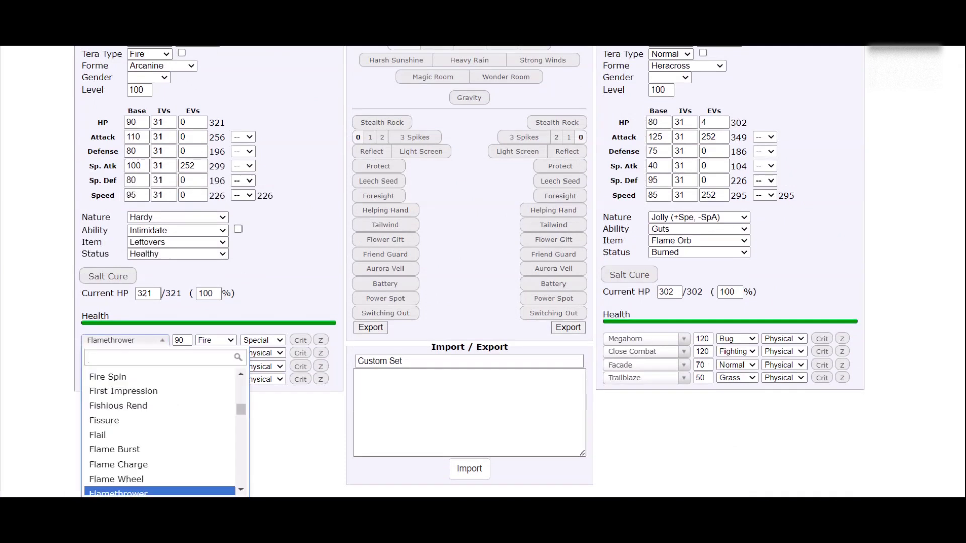
{"action": "type", "text": "flar"}
{"action": "key", "text": "BackSpace"}
{"action": "key", "text": "BackSpace"}
{"action": "key", "text": "BackSpace"}
{"action": "key", "text": "BackSpace"}
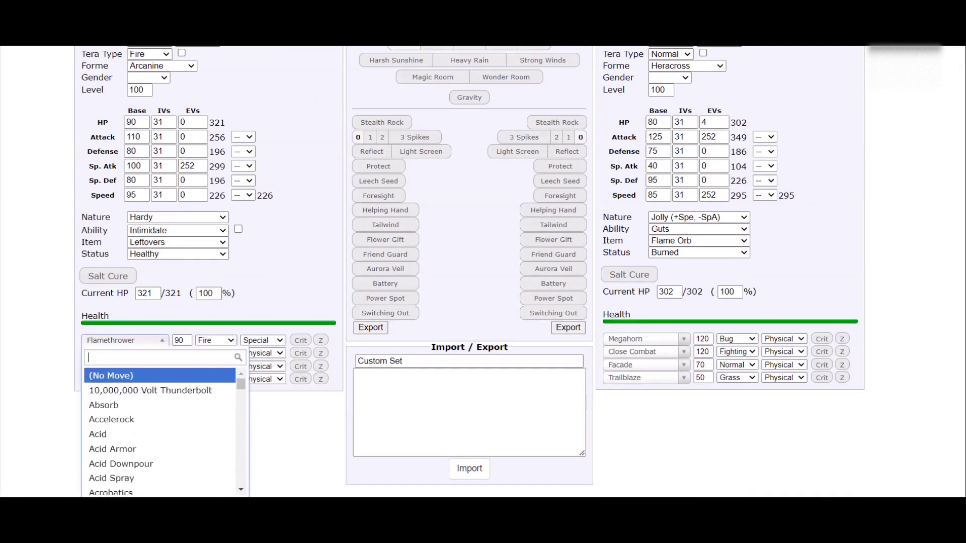
{"action": "type", "text": "fire"}
{"action": "key", "text": "Return"}
- Try 200 Sp. Atk EVs on Arcanine, and reset them to 0
{"action": "scroll", "coordinate": [468, 271], "scroll_direction": "up", "scroll_amount": 4}
{"action": "double_click", "coordinate": [191, 360]}
{"action": "type", "text": "200"}
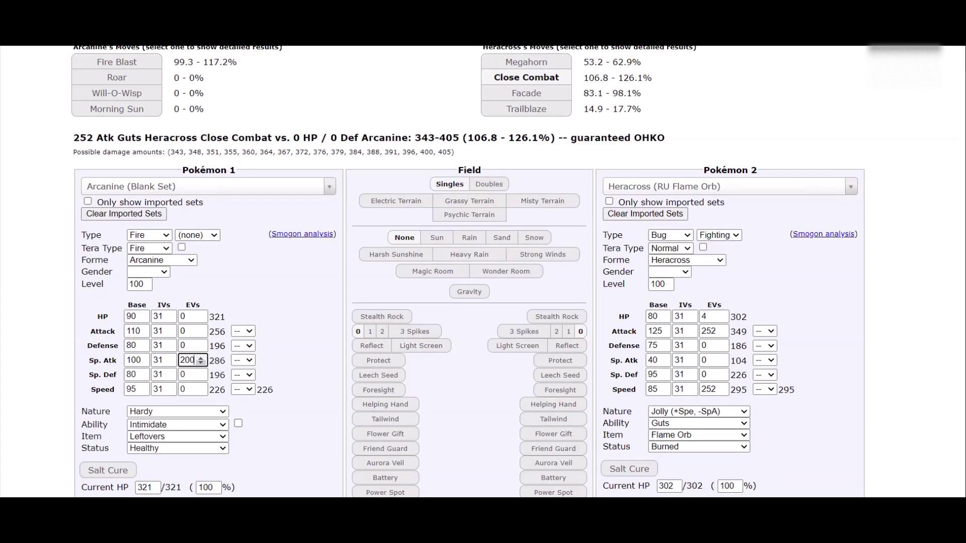
{"action": "double_click", "coordinate": [191, 360]}
{"action": "type", "text": "0"}
- Change Arcanine's first move to Flare Blitz to check its damage on Heracross
{"action": "scroll", "coordinate": [191, 360], "scroll_direction": "down", "scroll_amount": 5}
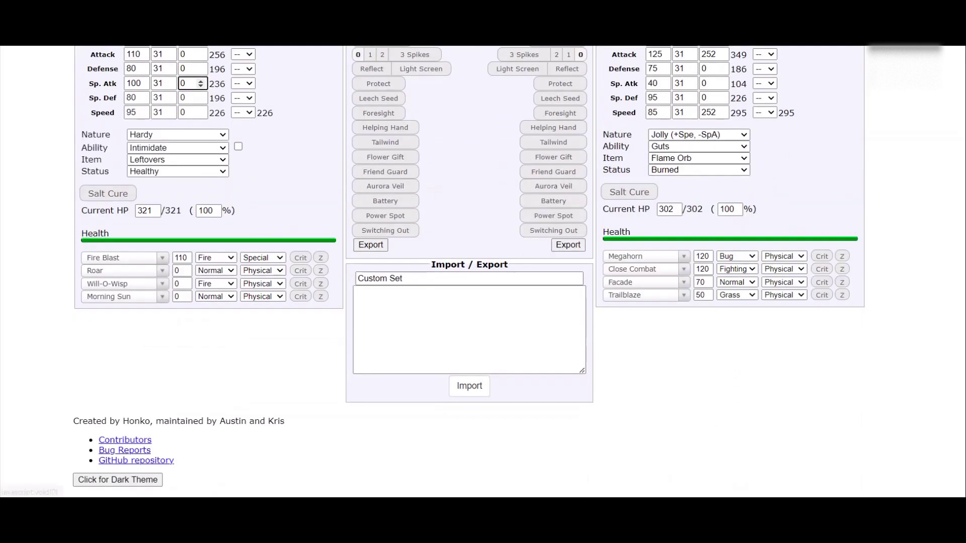
{"action": "left_click", "coordinate": [123, 257]}
{"action": "type", "text": "flare b"}
{"action": "key", "text": "Return"}
{"action": "scroll", "coordinate": [468, 272], "scroll_direction": "up", "scroll_amount": 7}
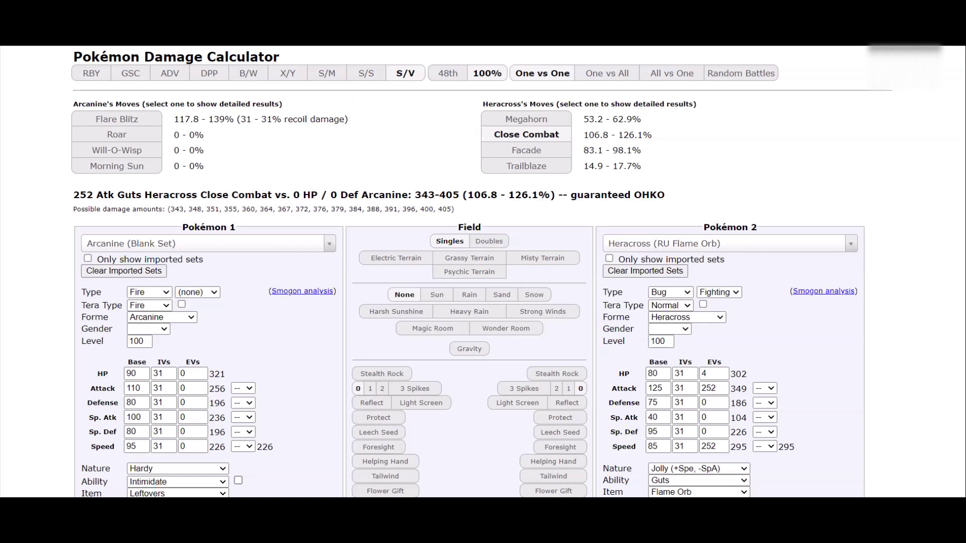
- Activate Arcanine's Intimidate and raise its Defense EVs to 120
{"action": "left_click", "coordinate": [238, 481]}
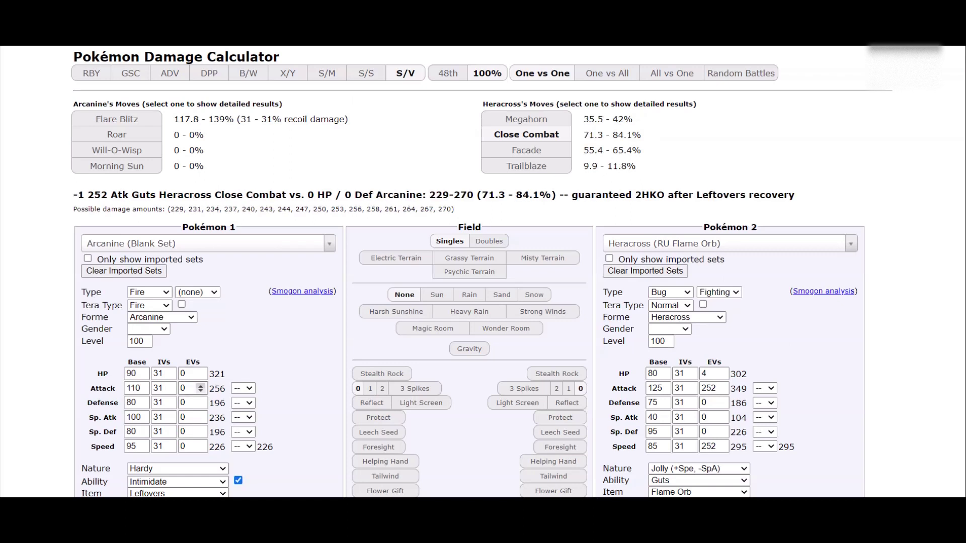
{"action": "double_click", "coordinate": [192, 402]}
{"action": "type", "text": "32"}
{"action": "left_click_drag", "start_coordinate": [200, 401], "coordinate": [201, 401]}
- Give Arcanine 252 HP EVs, 252 Defense EVs and an Impish (+Def, -SpA) nature
{"action": "left_click", "coordinate": [188, 374]}
{"action": "double_click", "coordinate": [185, 373]}
{"action": "type", "text": "252"}
{"action": "double_click", "coordinate": [188, 414]}
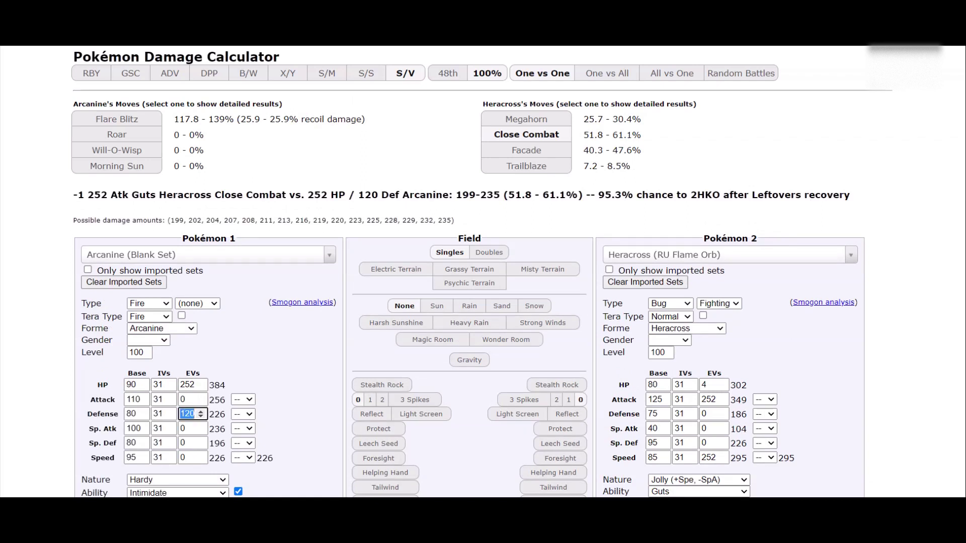
{"action": "type", "text": "252"}
{"action": "left_click", "coordinate": [177, 479]}
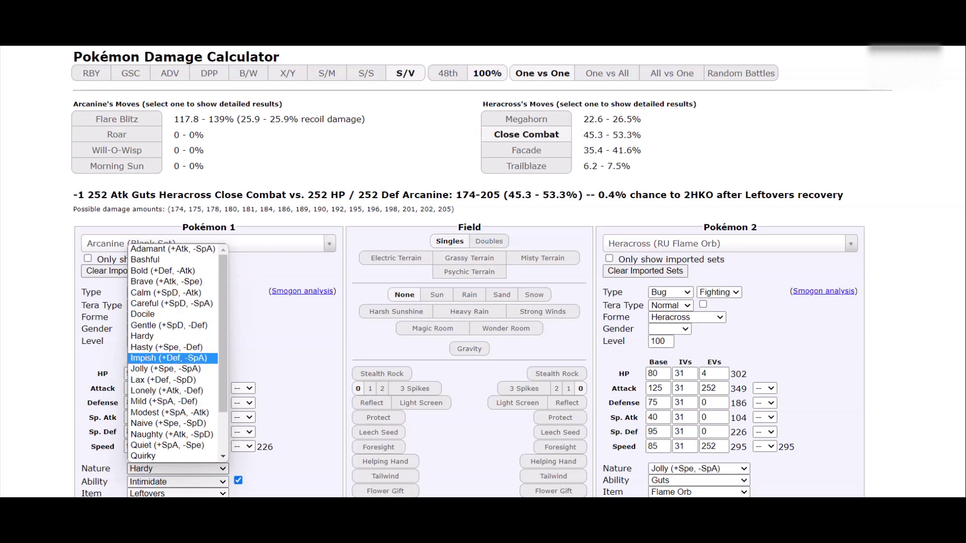
{"action": "left_click", "coordinate": [168, 358]}
- Lower Arcanine's Defense EVs in small increments to 168 while checking Heracross's Close Combat damage
{"action": "scroll", "coordinate": [483, 272], "scroll_direction": "down", "scroll_amount": 1}
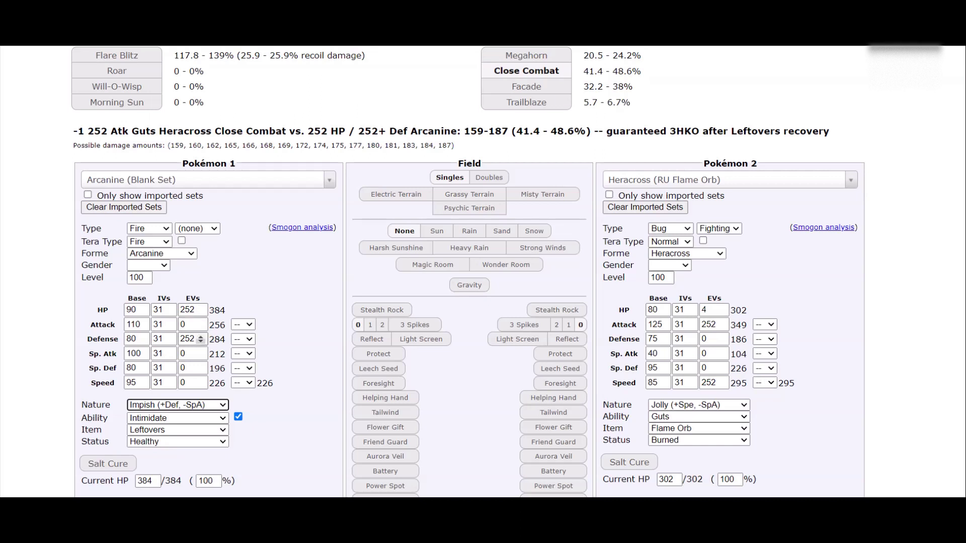
{"action": "left_click", "coordinate": [201, 342]}
{"action": "left_click", "coordinate": [200, 342]}
{"action": "left_click", "coordinate": [200, 342]}
{"action": "left_click", "coordinate": [200, 342]}
{"action": "key", "text": "Up"}
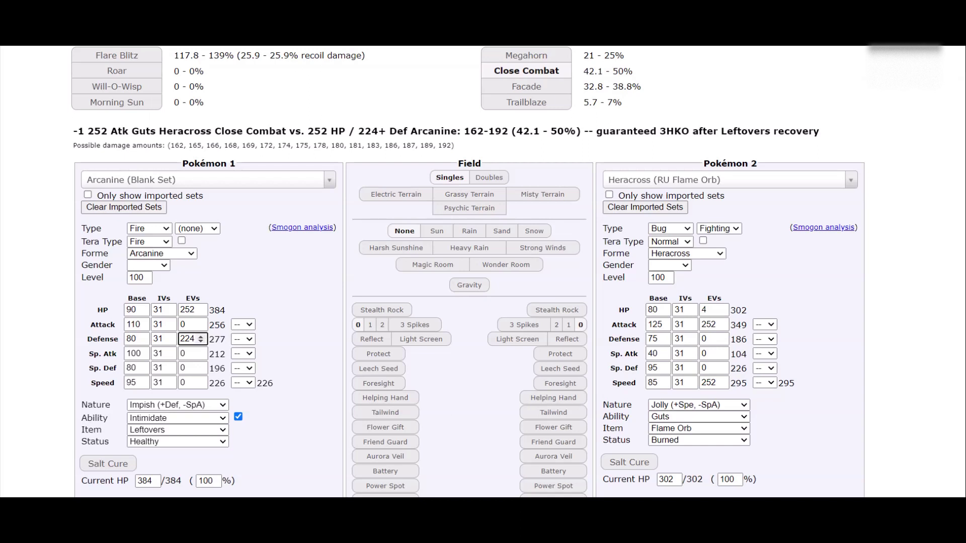
{"action": "key", "text": "Down"}
{"action": "key", "text": "Down"}
{"action": "key", "text": "Down"}
{"action": "key", "text": "Down"}
{"action": "key", "text": "Down"}
{"action": "key", "text": "Down"}
{"action": "key", "text": "Down"}
{"action": "key", "text": "Down"}
{"action": "key", "text": "Down"}
{"action": "key", "text": "Down"}
{"action": "key", "text": "Down"}
{"action": "key", "text": "Down"}
{"action": "key", "text": "Down"}
{"action": "key", "text": "Down"}
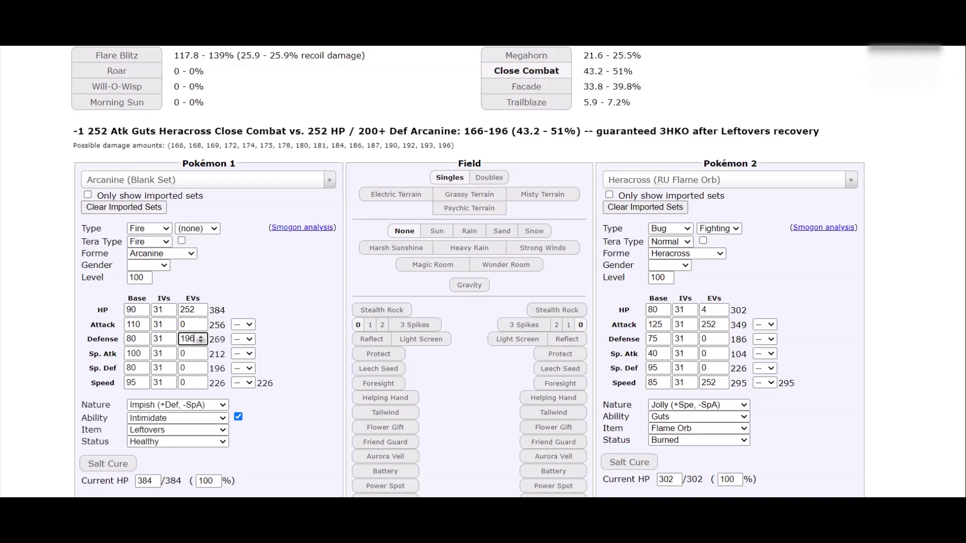
{"action": "key", "text": "shift+Tab"}
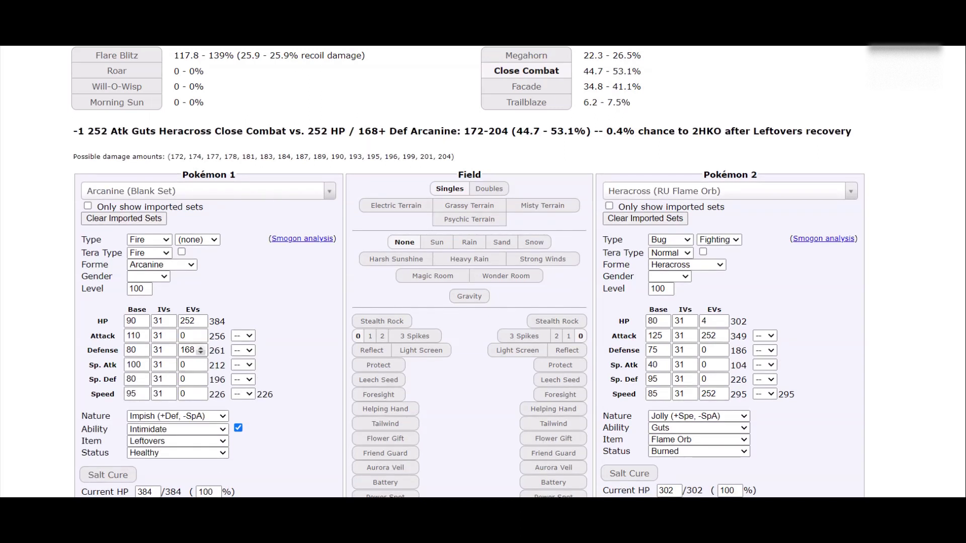
- Fine-tune Arcanine's Defense EVs around the Close Combat 3HKO threshold and settle on 176
{"action": "left_click", "coordinate": [201, 348]}
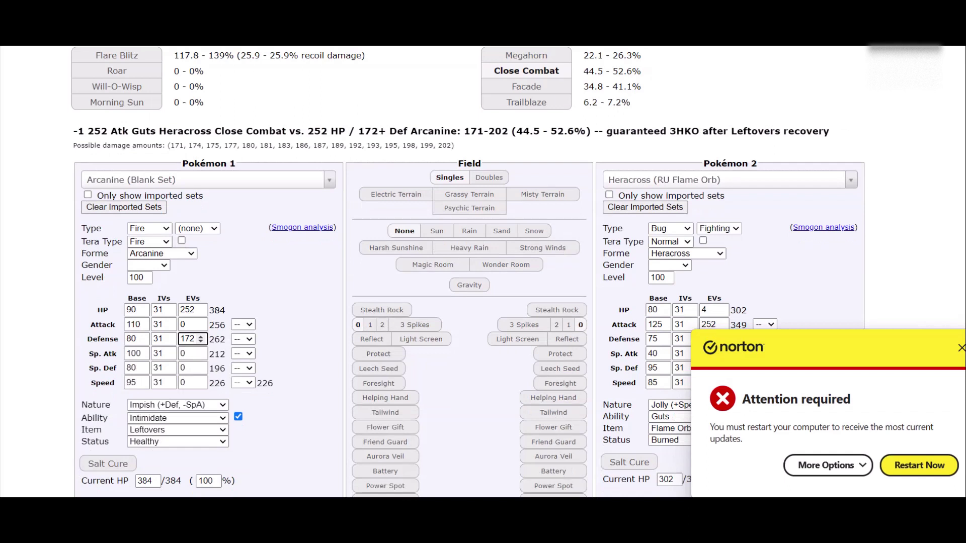
{"action": "left_click", "coordinate": [200, 341]}
{"action": "left_click", "coordinate": [201, 352]}
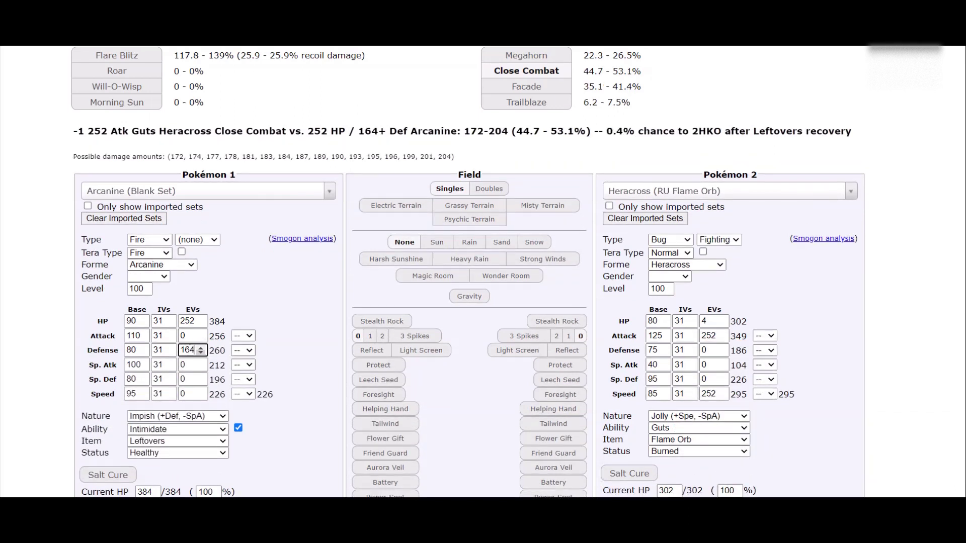
{"action": "left_click", "coordinate": [201, 347]}
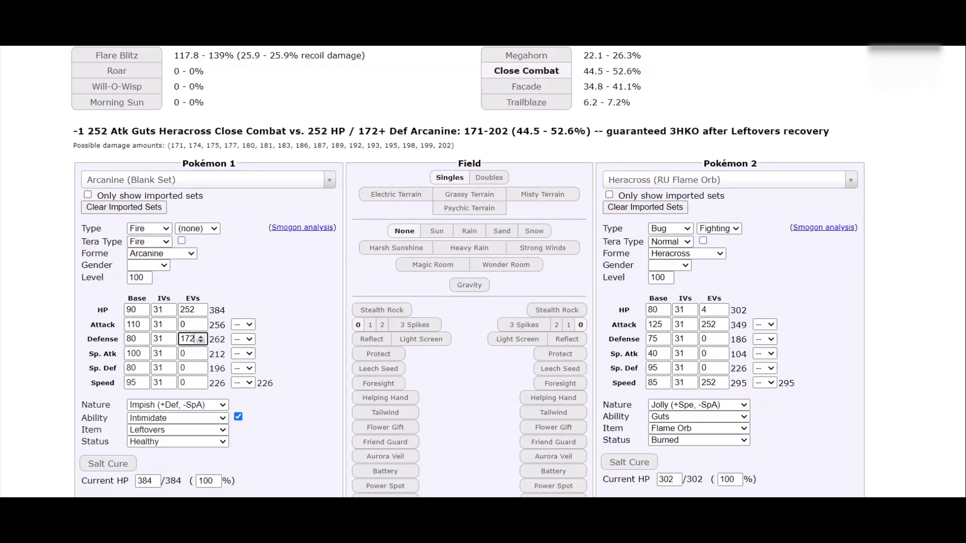
{"action": "left_click", "coordinate": [200, 336]}
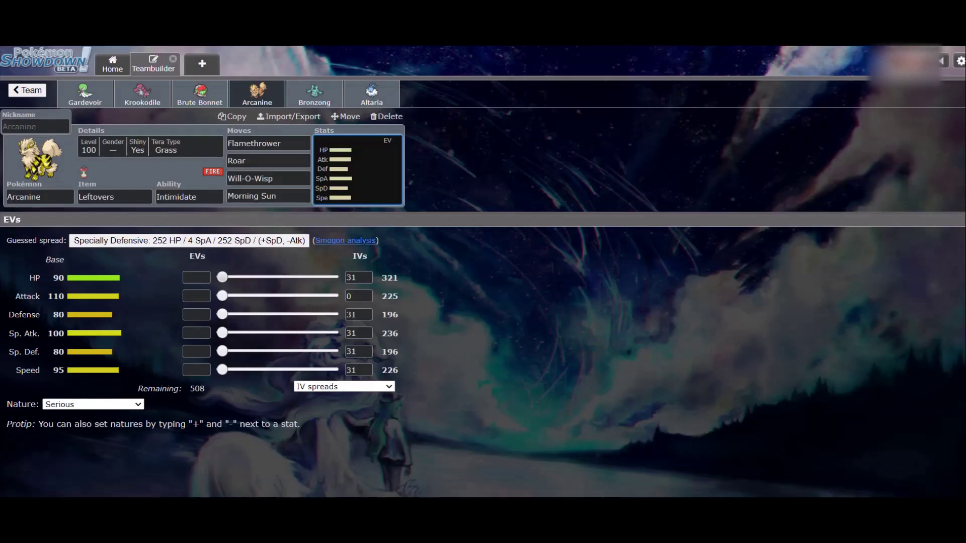
- In the Showdown teambuilder, give Arcanine 252 HP EVs and 176 Defense EVs with a +Def, -SpA nature
{"action": "type", "text": "252"}
{"action": "left_click", "coordinate": [196, 315]}
{"action": "type", "text": "176+"}
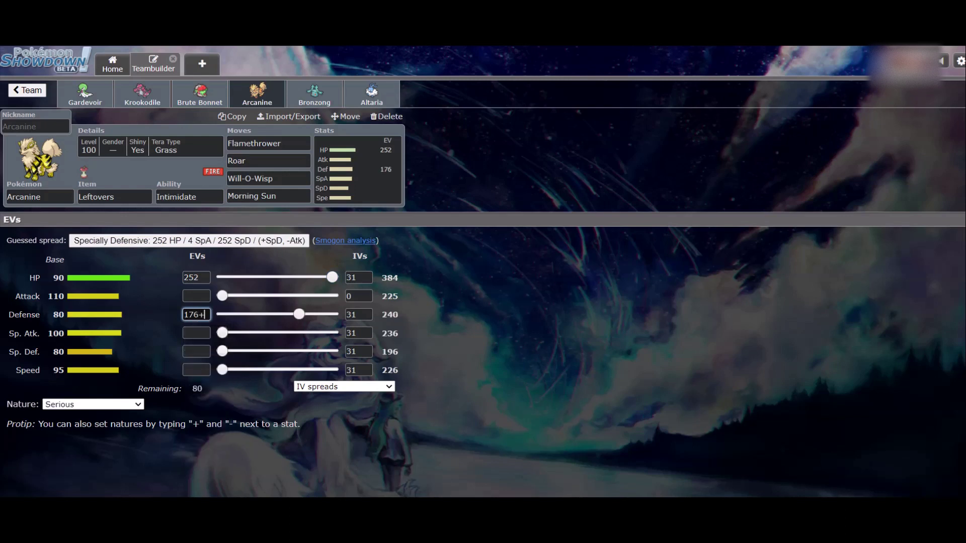
{"action": "key", "text": "Tab"}
{"action": "type", "text": "-"}
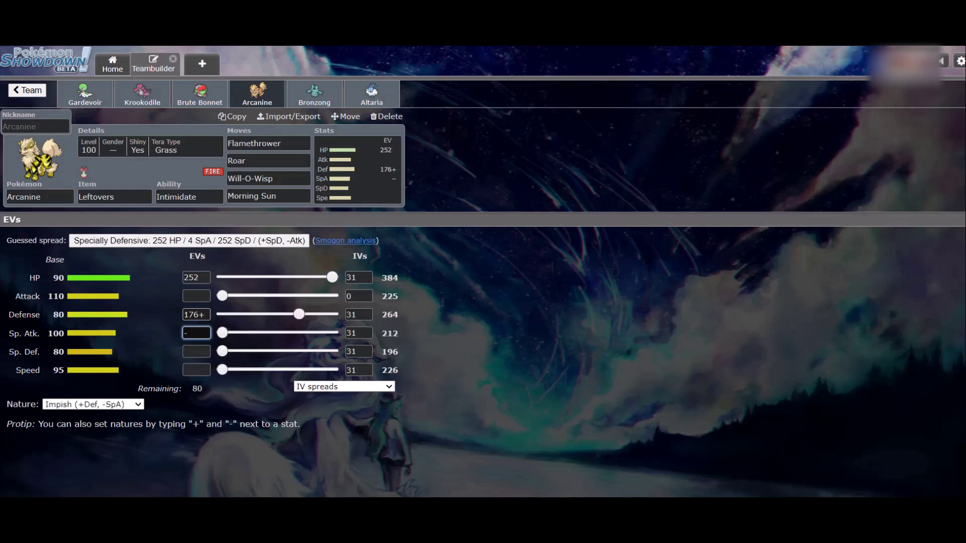
{"action": "key", "text": "Tab"}
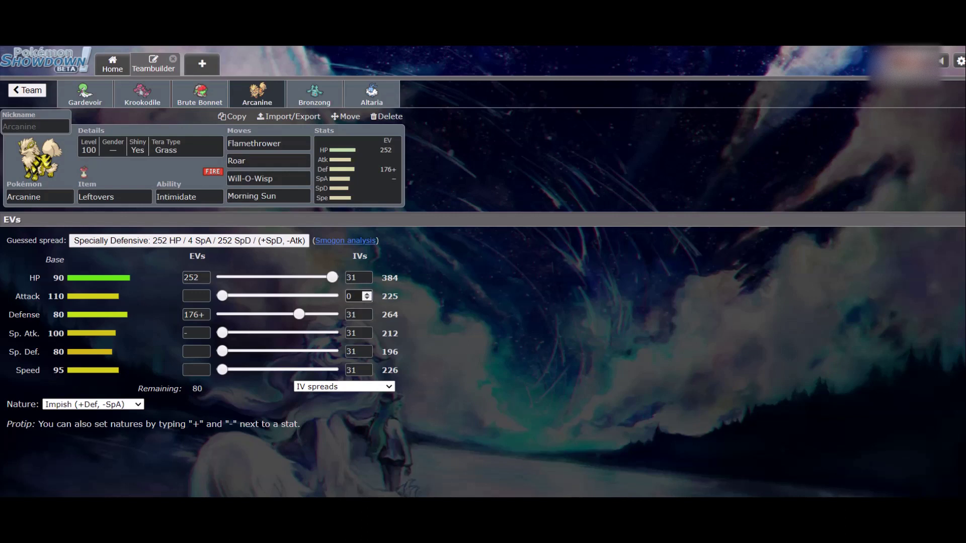
- Replace Arcanine's Flamethrower with Flare Blitz, and reopen its EV spread leaving the Sp. Def. EVs at zero
{"action": "left_click", "coordinate": [268, 144]}
{"action": "type", "text": "Flare Blitz"}
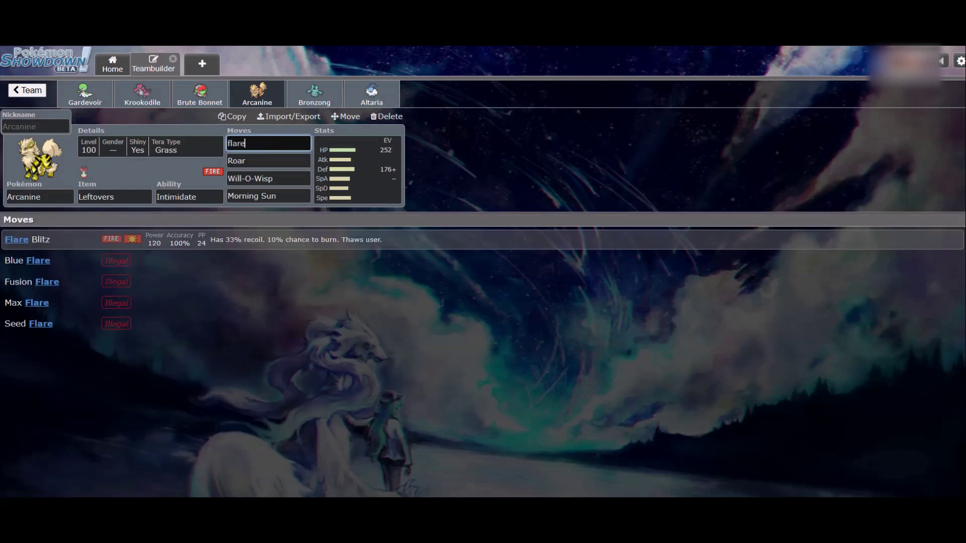
{"action": "key", "text": "Tab"}
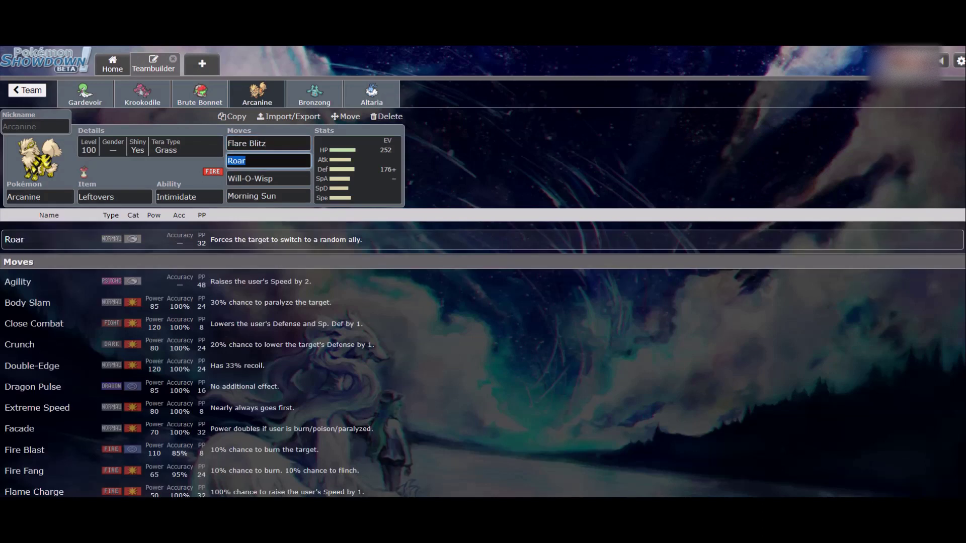
{"action": "left_click", "coordinate": [357, 170]}
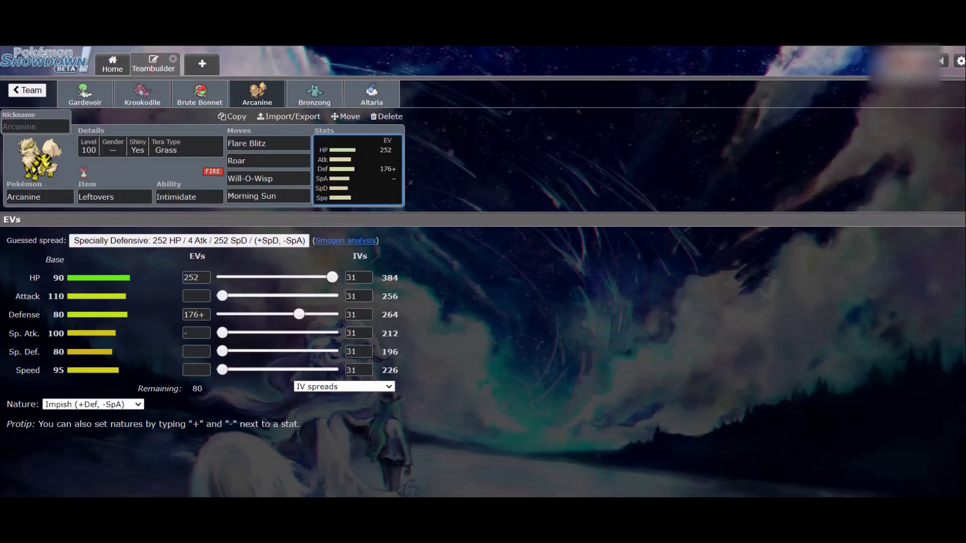
{"action": "left_click_drag", "start_coordinate": [257, 351], "coordinate": [222, 351]}
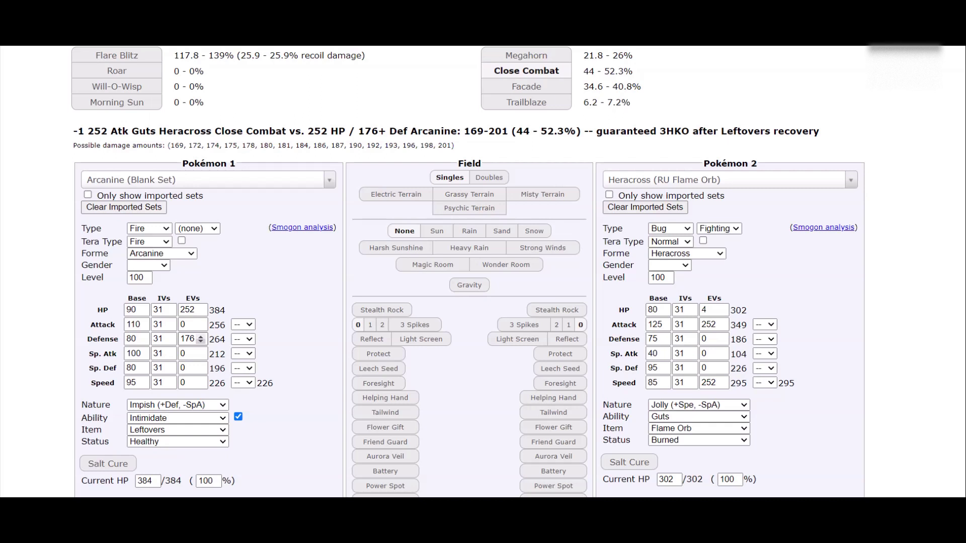
- In the damage calculator, lower Arcanine's Defense EVs to 148 while checking Heracross's 2HKO chance
{"action": "left_click", "coordinate": [201, 342]}
{"action": "left_click", "coordinate": [200, 342]}
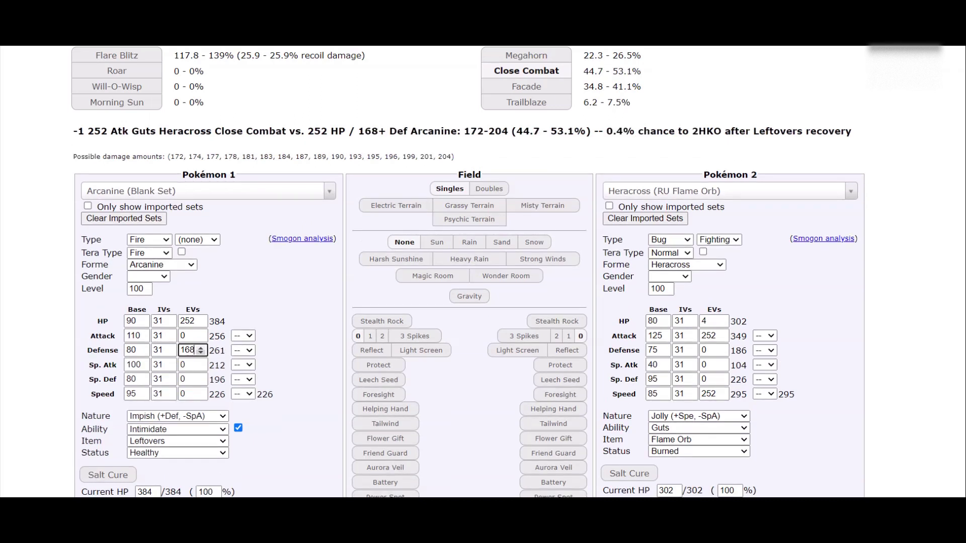
{"action": "key", "text": "Down"}
{"action": "key", "text": "Down"}
{"action": "key", "text": "Down"}
{"action": "key", "text": "Down"}
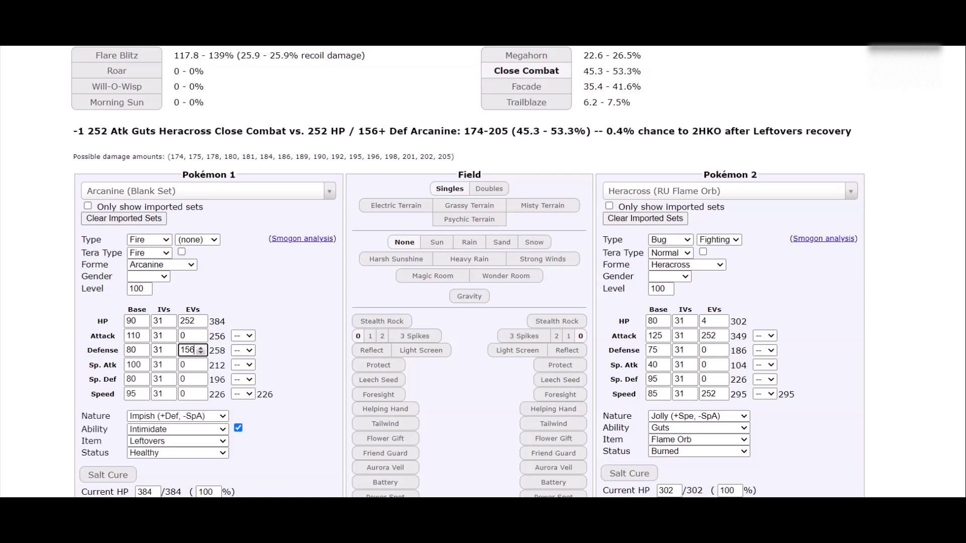
{"action": "key", "text": "Down"}
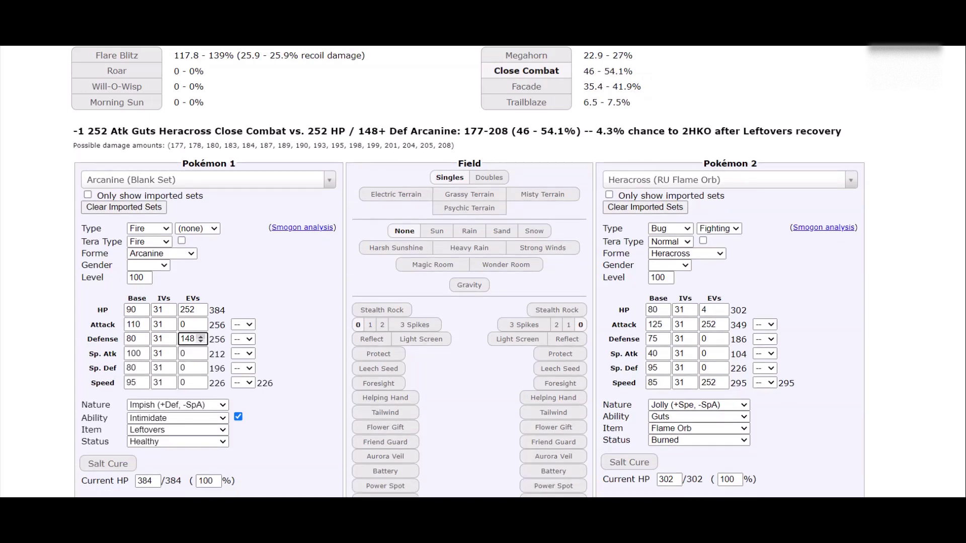
- Raise Arcanine's Defense EVs to 156 in the damage calculator and enter the same value in its teambuilder spread
{"action": "key", "text": "Up"}
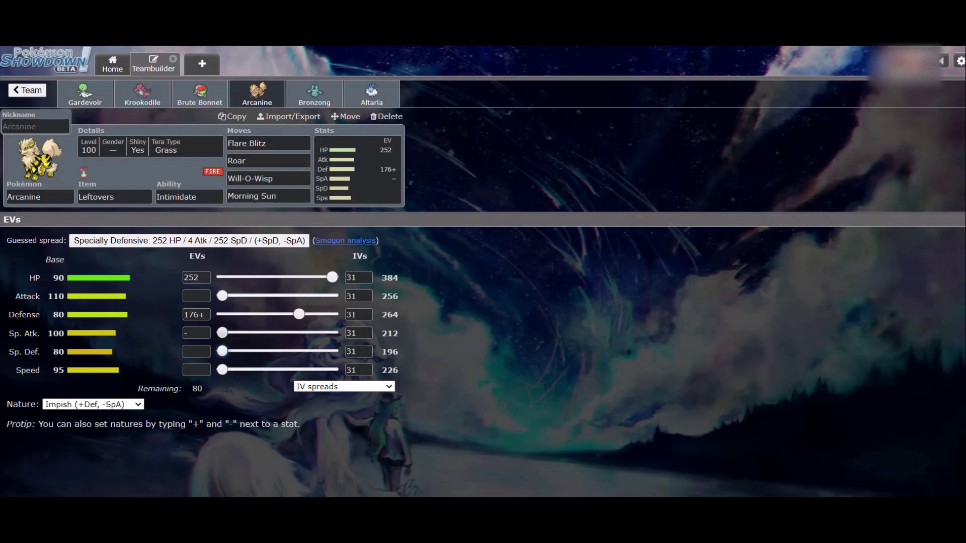
{"action": "left_click", "coordinate": [194, 315]}
{"action": "key", "text": "BackSpace"}
{"action": "type", "text": "56"}
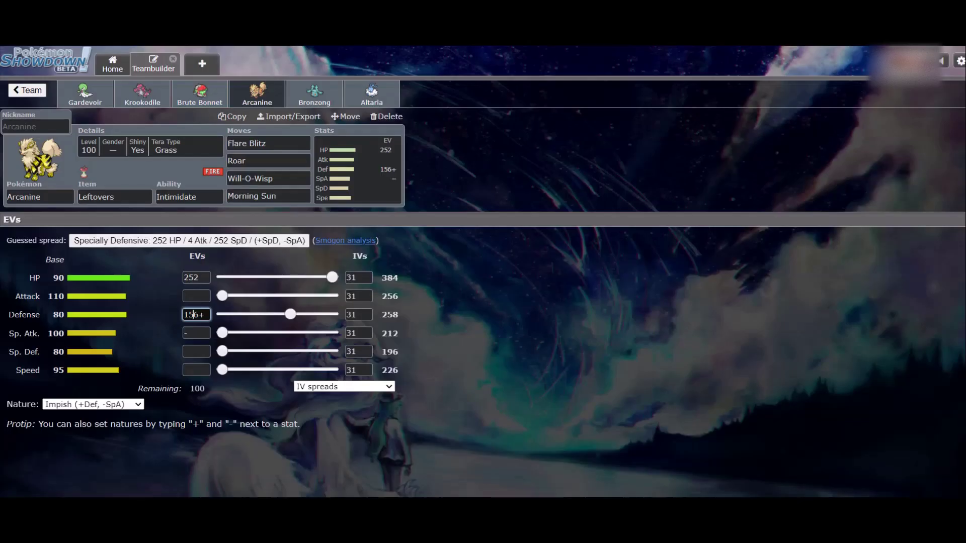
- Browse the RU Pokémon list for further matchups and load Bronzong's RU Stealth Rock set as the calculator opponent
{"action": "left_click", "coordinate": [41, 197]}
{"action": "scroll", "coordinate": [483, 352], "scroll_direction": "down", "scroll_amount": 3}
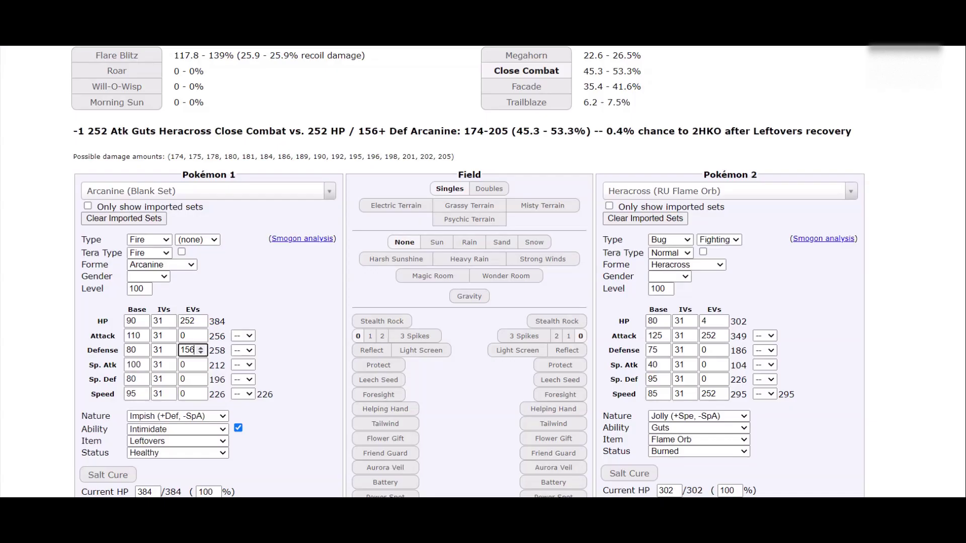
{"action": "left_click", "coordinate": [729, 190]}
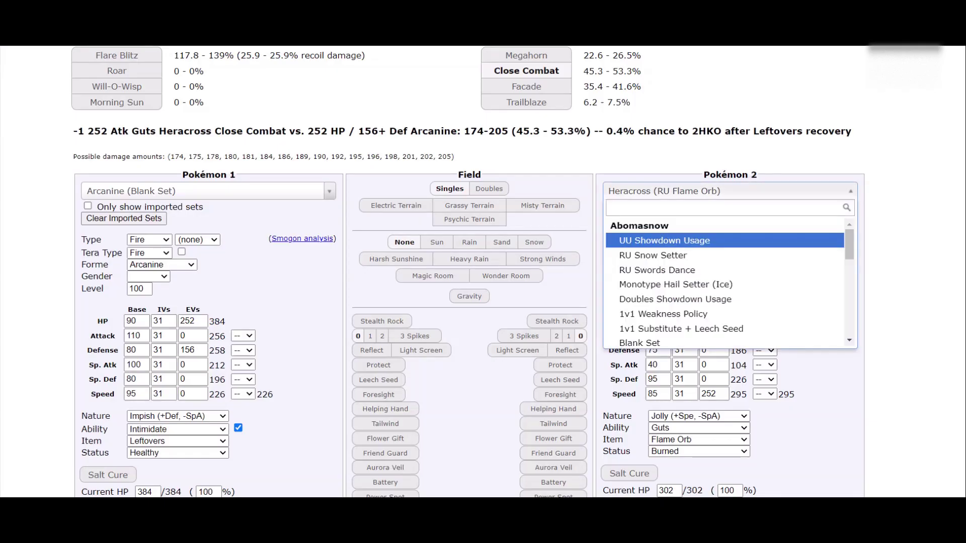
{"action": "type", "text": "bronzo"}
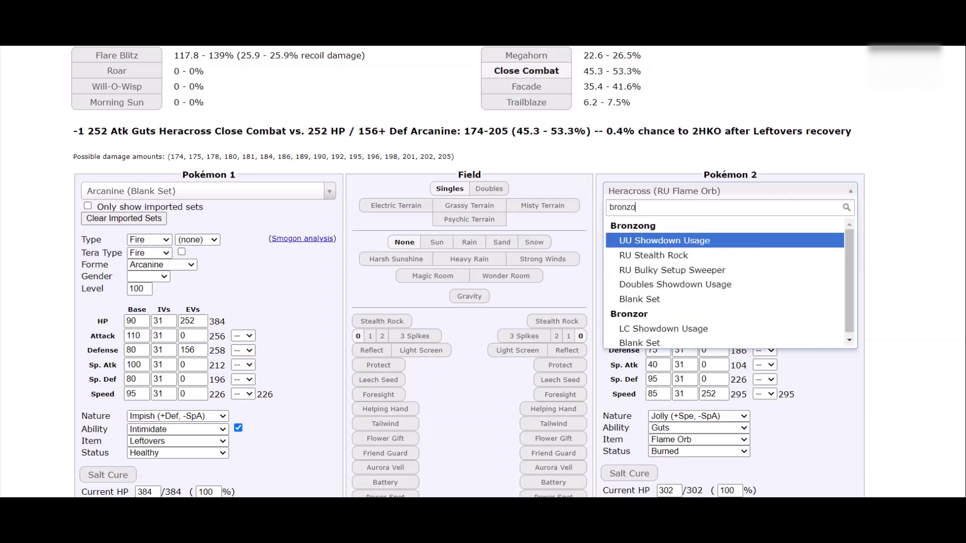
{"action": "type", "text": "ng"}
{"action": "key", "text": "Down"}
{"action": "key", "text": "Down"}
{"action": "key", "text": "Up"}
{"action": "key", "text": "Up"}
{"action": "key", "text": "Down"}
{"action": "key", "text": "Return"}
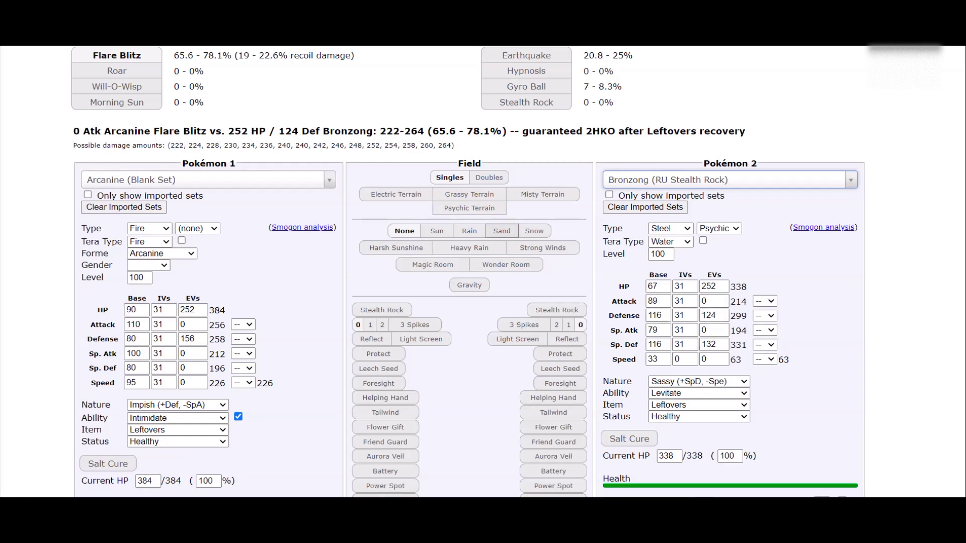
- Give the opposing Bronzong 252 Defense EVs and a Bold (+Def, -Atk) nature to check Flare Blitz's damage
{"action": "double_click", "coordinate": [708, 315]}
{"action": "type", "text": "252"}
{"action": "left_click", "coordinate": [714, 381]}
{"action": "scroll", "coordinate": [687, 173], "scroll_direction": "up", "scroll_amount": 1}
{"action": "left_click", "coordinate": [687, 183]}
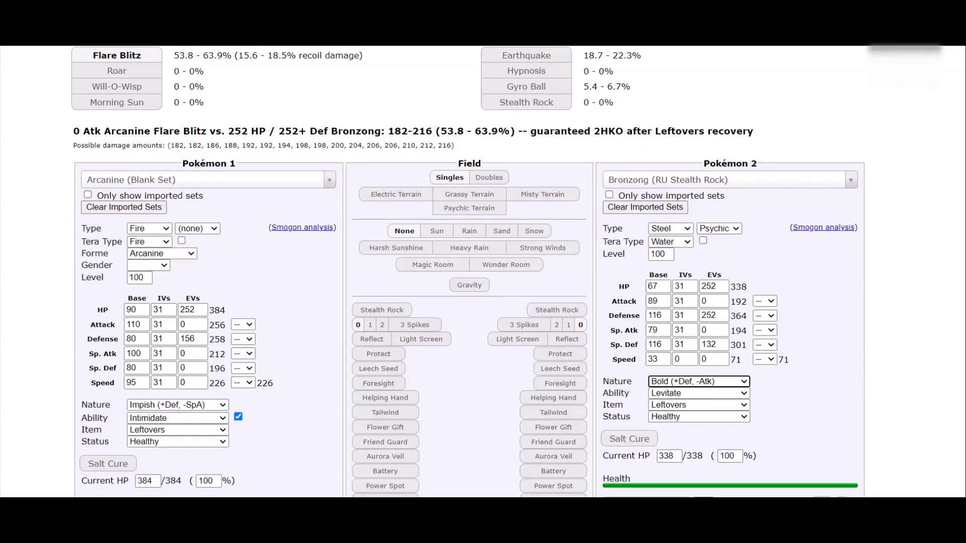
- Replace the opposing Bronzong with Krookodile's RU Choice Scarf set
{"action": "left_click", "coordinate": [729, 180]}
{"action": "type", "text": "krooko"}
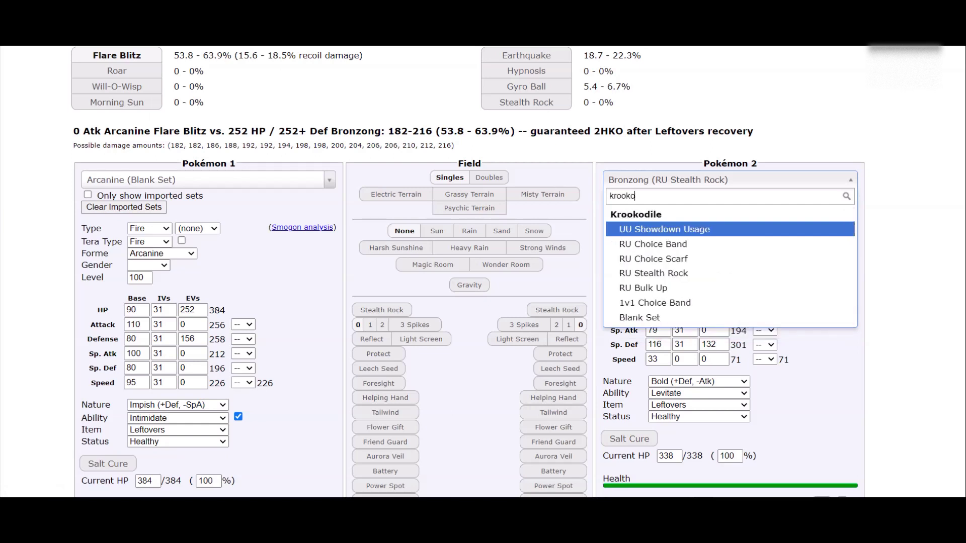
{"action": "key", "text": "Down"}
{"action": "key", "text": "Down"}
{"action": "key", "text": "Return"}
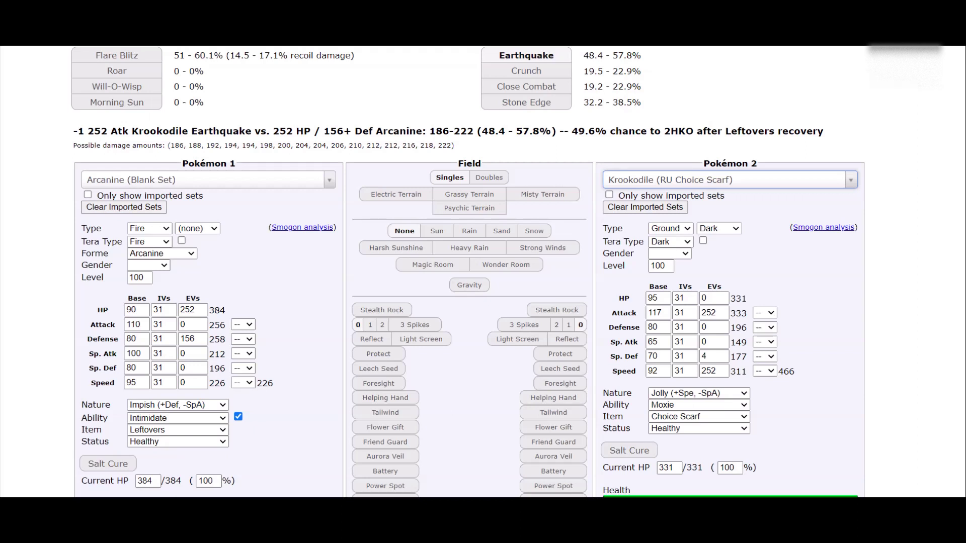
- Set Arcanine's current HP to 53% and check Krookodile's Earthquake knockout chance
{"action": "scroll", "coordinate": [468, 271], "scroll_direction": "down", "scroll_amount": 3}
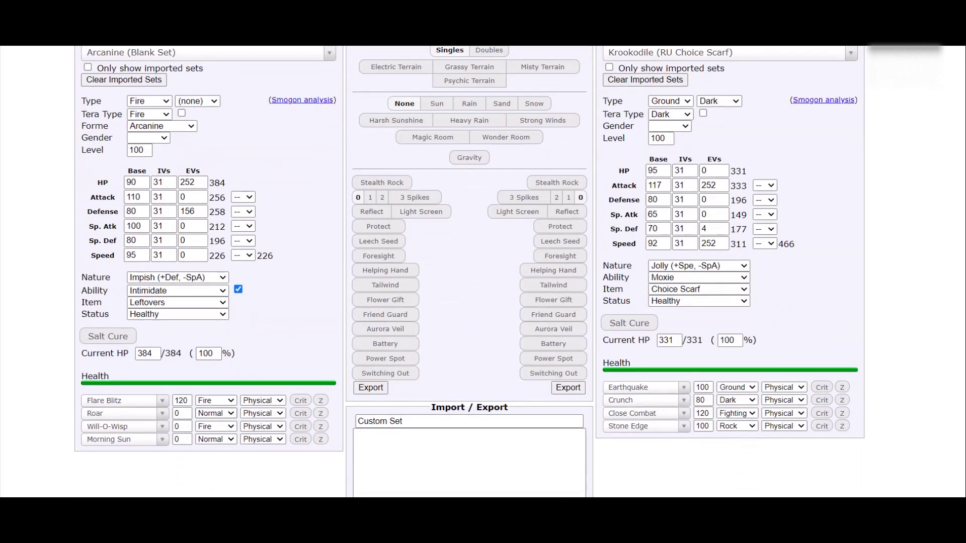
{"action": "double_click", "coordinate": [206, 354]}
{"action": "type", "text": "53"}
{"action": "scroll", "coordinate": [483, 272], "scroll_direction": "up", "scroll_amount": 5}
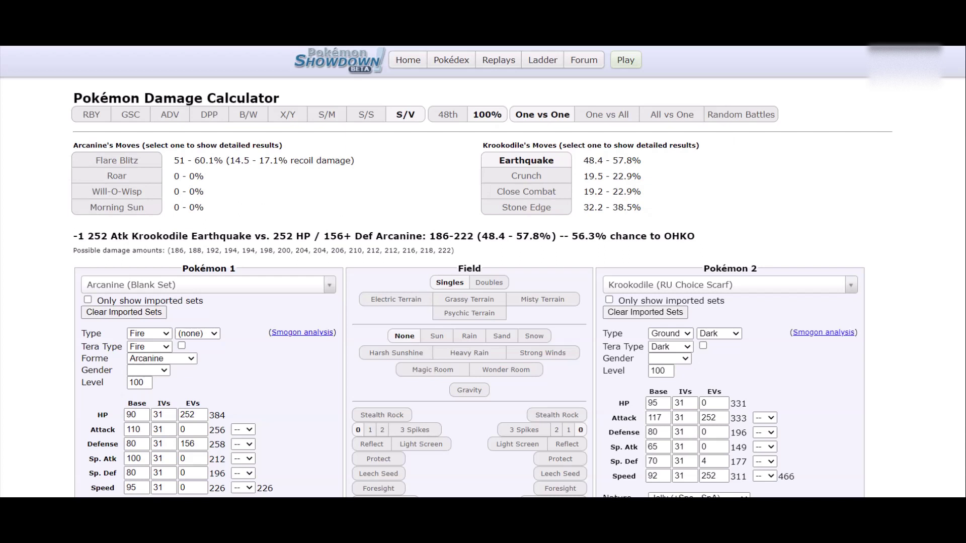
{"action": "scroll", "coordinate": [483, 271], "scroll_direction": "down", "scroll_amount": 3}
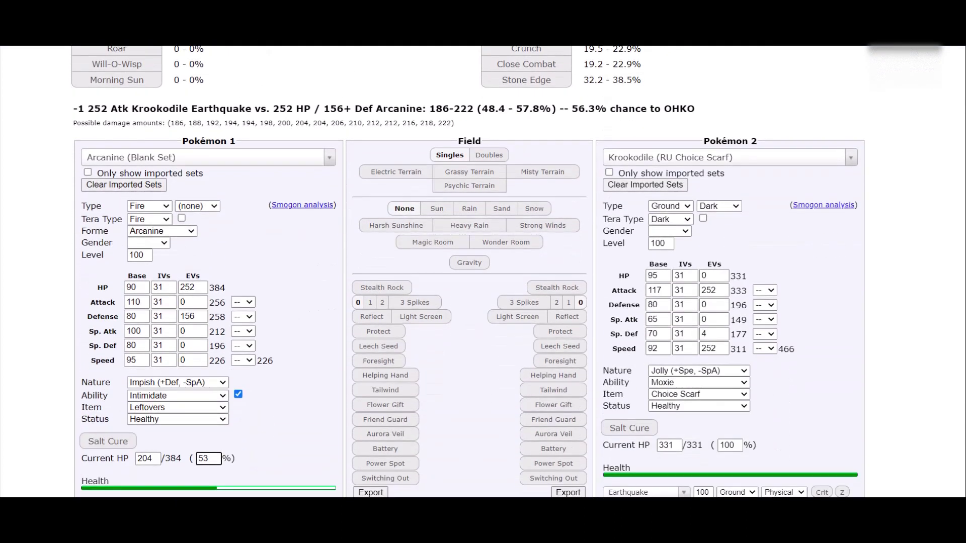
{"action": "scroll", "coordinate": [483, 271], "scroll_direction": "down", "scroll_amount": 1}
{"action": "scroll", "coordinate": [483, 272], "scroll_direction": "up", "scroll_amount": 2}
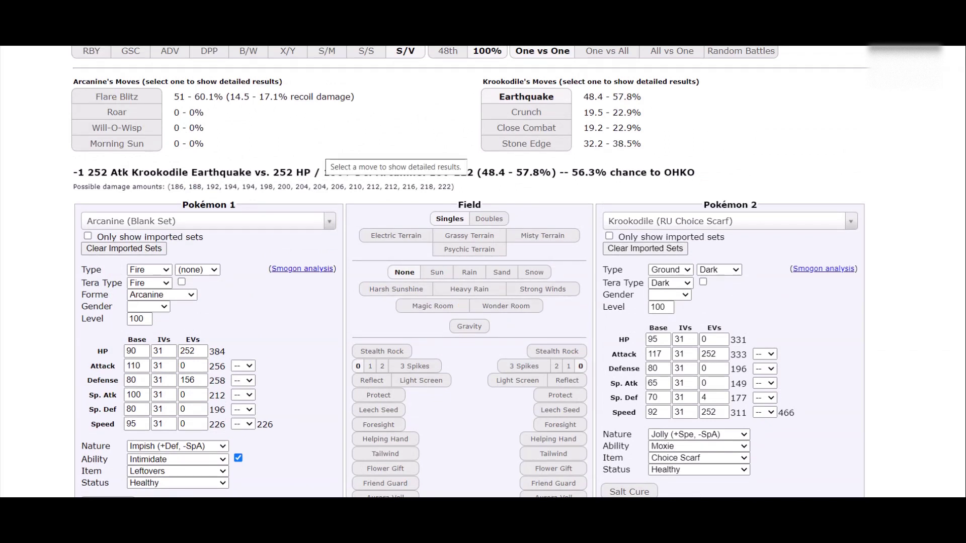
{"action": "scroll", "coordinate": [483, 272], "scroll_direction": "down", "scroll_amount": 3}
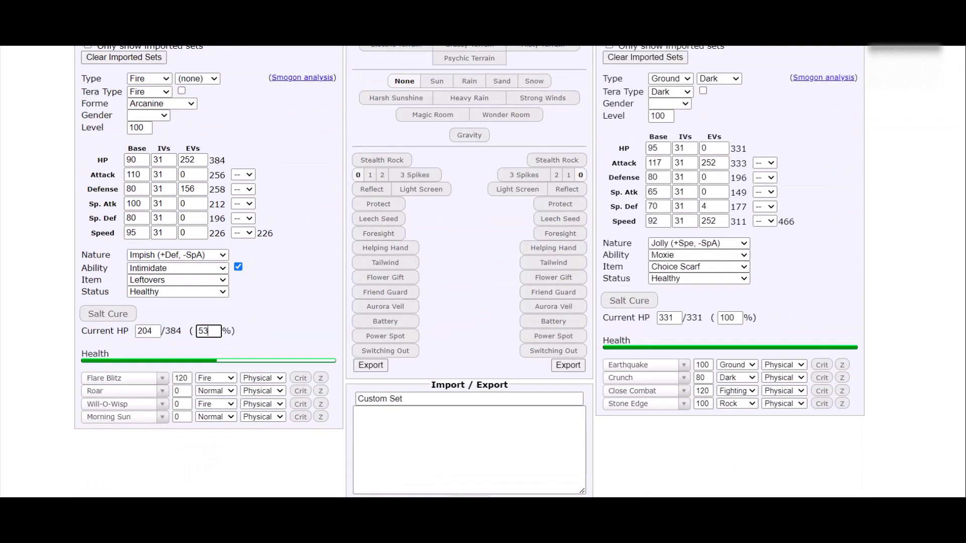
- Set Krookodile's status to Burned, check Earthquake's damage again, and restore Arcanine's current HP
{"action": "left_click", "coordinate": [698, 278]}
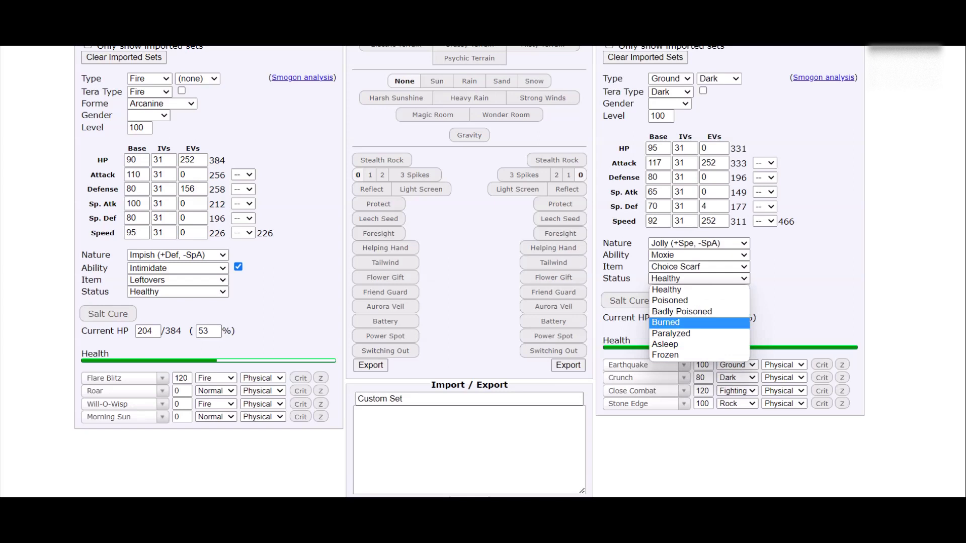
{"action": "left_click", "coordinate": [664, 319]}
{"action": "scroll", "coordinate": [664, 319], "scroll_direction": "up", "scroll_amount": 3}
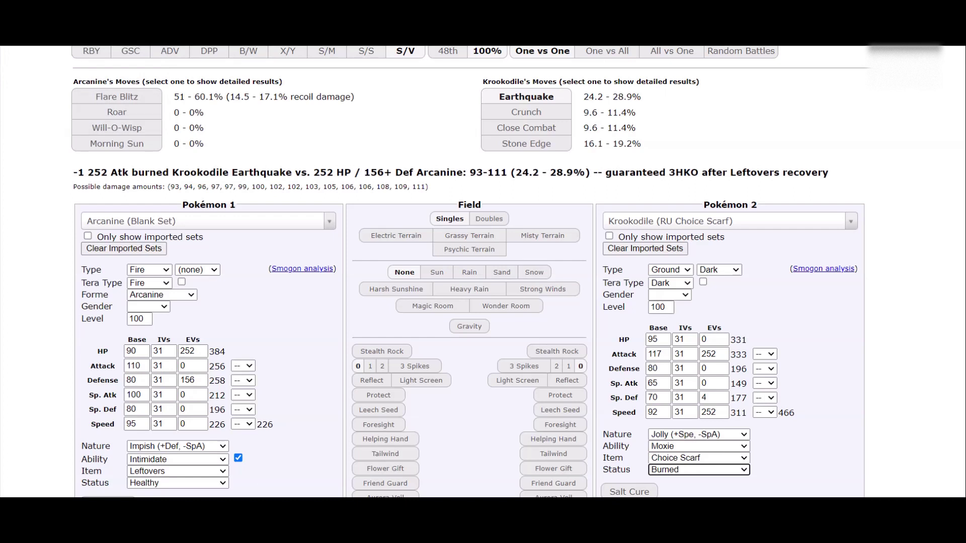
{"action": "scroll", "coordinate": [468, 271], "scroll_direction": "down", "scroll_amount": 3}
{"action": "double_click", "coordinate": [208, 394]}
{"action": "scroll", "coordinate": [208, 394], "scroll_direction": "up", "scroll_amount": 4}
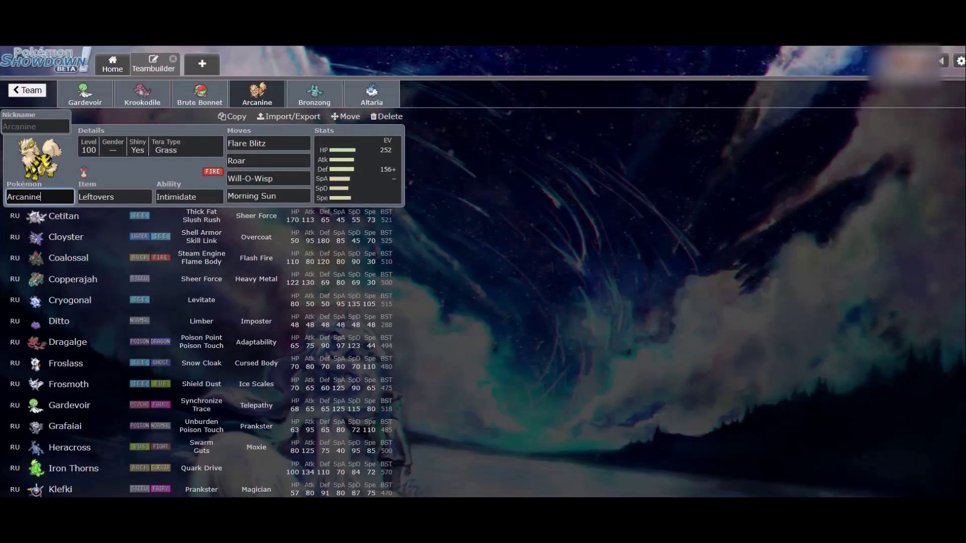
- In the teambuilder, put Arcanine's remaining 100 EVs into Sp. Def., and glance at Bronzong's spread before returning to Arcanine
{"action": "left_click", "coordinate": [357, 169]}
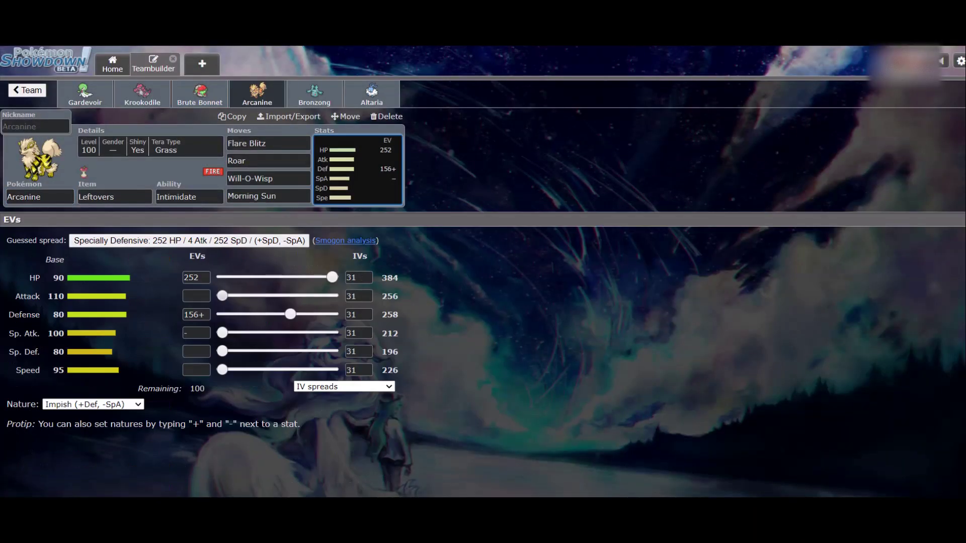
{"action": "mouse_move", "coordinate": [221, 296]}
{"action": "left_mouse_down"}
{"action": "mouse_move", "coordinate": [266, 296]}
{"action": "mouse_move", "coordinate": [222, 296]}
{"action": "left_mouse_up"}
{"action": "left_click_drag", "start_coordinate": [222, 351], "coordinate": [265, 351]}
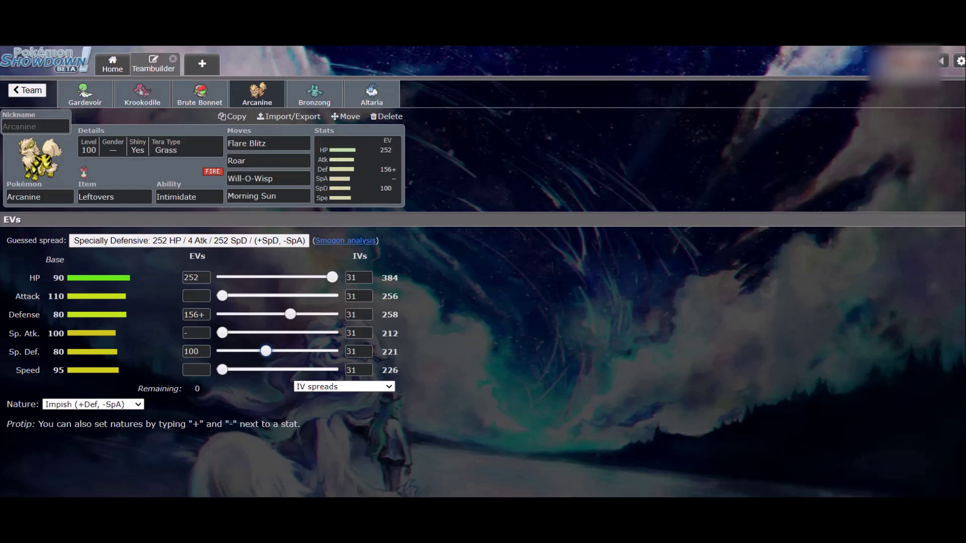
{"action": "left_click", "coordinate": [315, 93]}
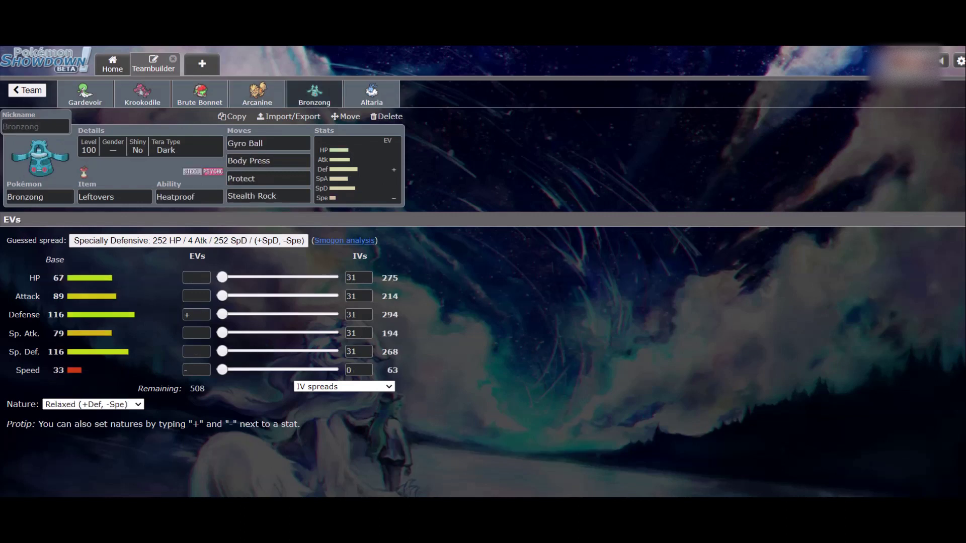
{"action": "left_click", "coordinate": [257, 94]}
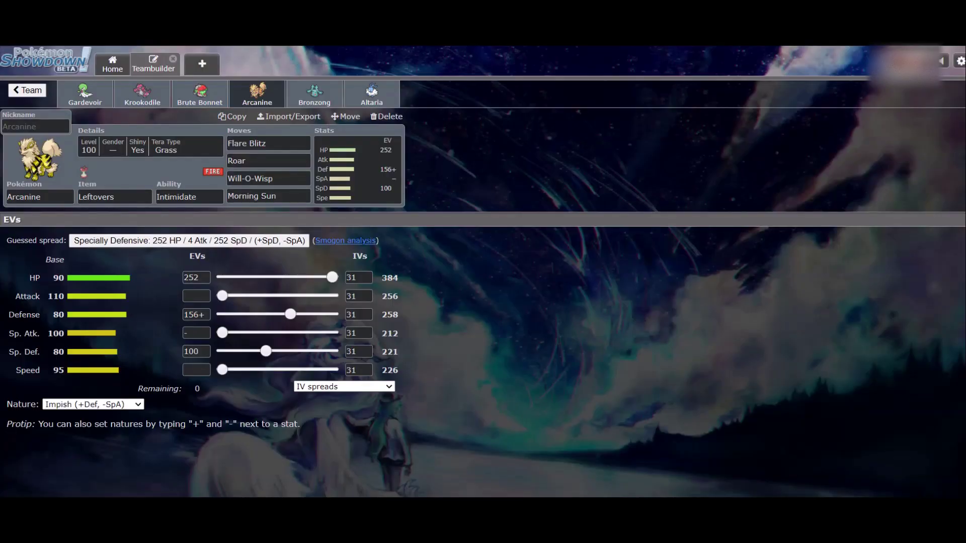
- Browse the RU Pokémon list and load Copperajah's UU Showdown Usage set as the damage calculator opponent
{"action": "left_click", "coordinate": [39, 197]}
{"action": "scroll", "coordinate": [201, 344], "scroll_direction": "down", "scroll_amount": 3}
{"action": "scroll", "coordinate": [483, 343], "scroll_direction": "down", "scroll_amount": 3}
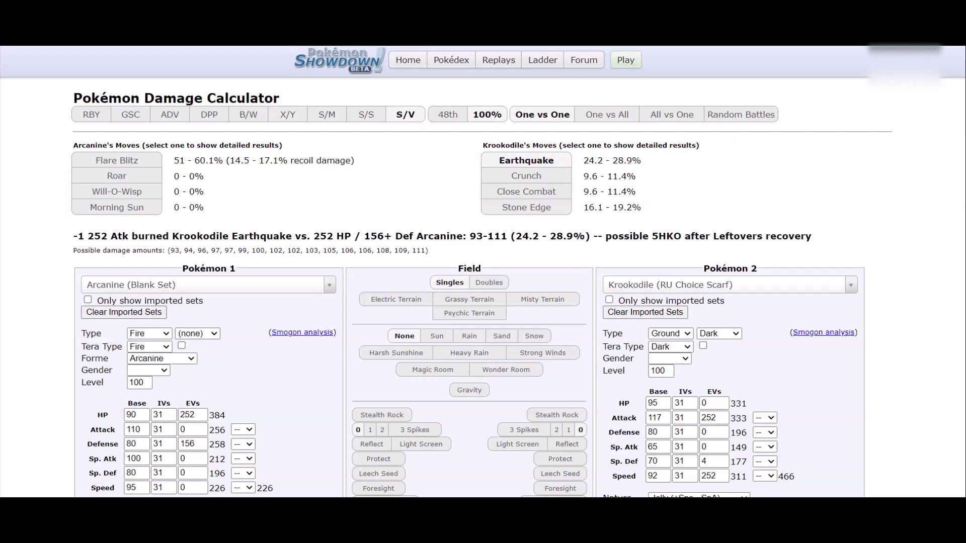
{"action": "left_click", "coordinate": [729, 284]}
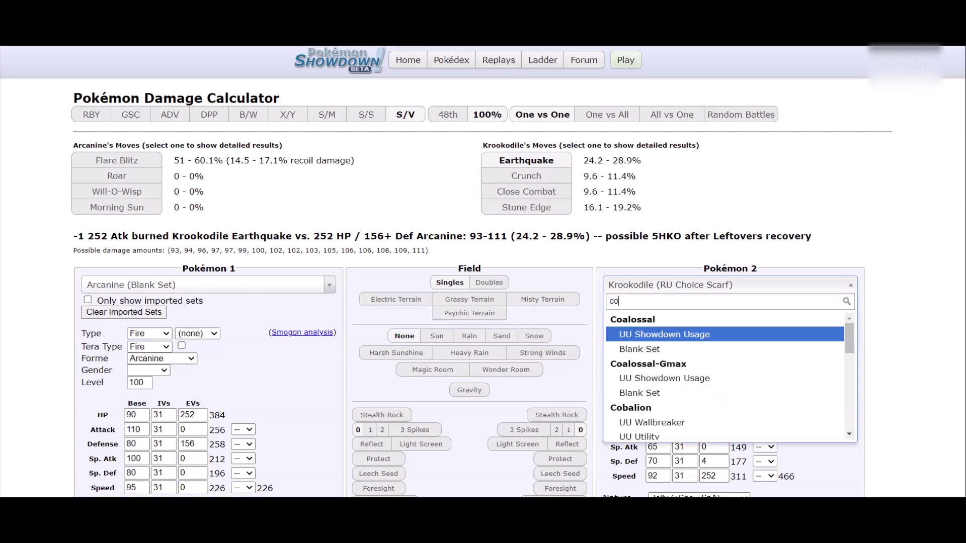
{"action": "type", "text": "copperaja"}
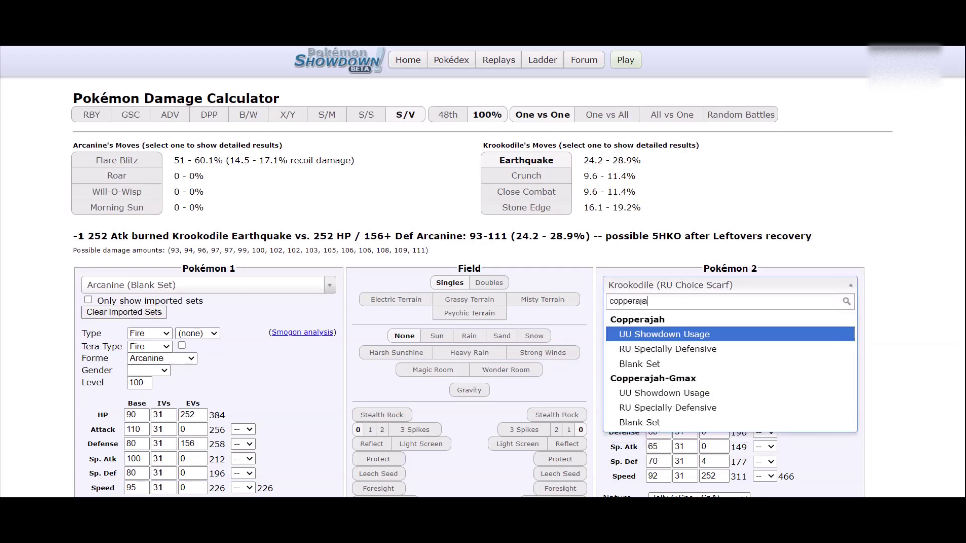
{"action": "key", "text": "Return"}
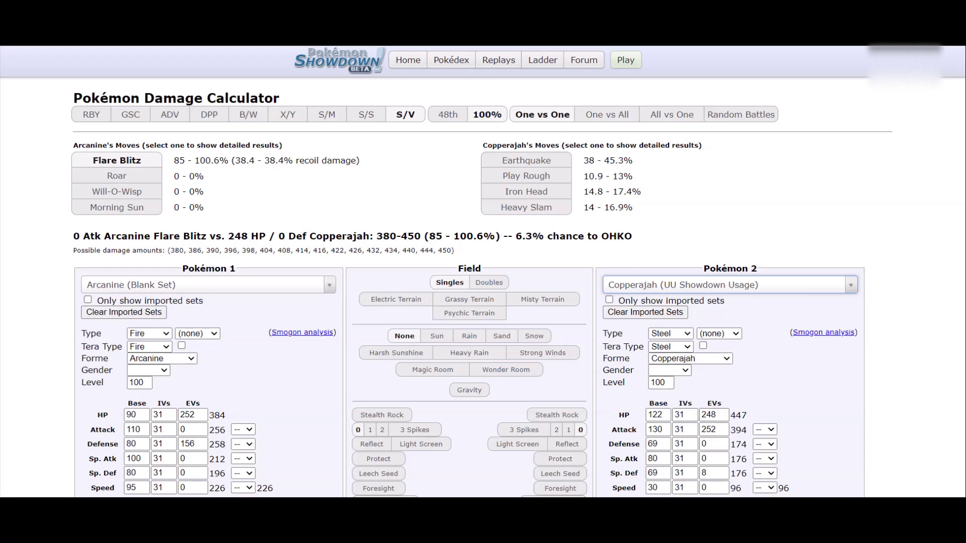
- Test Arcanine's Flare Blitz against Copperajah with Attack EVs raised to 100, and return the Attack EVs to 0
{"action": "scroll", "coordinate": [201, 366], "scroll_direction": "down", "scroll_amount": 1}
{"action": "left_click", "coordinate": [201, 363]}
{"action": "left_click", "coordinate": [201, 364]}
{"action": "left_click", "coordinate": [201, 364]}
{"action": "left_click", "coordinate": [200, 363]}
{"action": "left_click", "coordinate": [200, 364]}
{"action": "left_click", "coordinate": [201, 363]}
{"action": "left_click", "coordinate": [201, 363]}
{"action": "left_click", "coordinate": [201, 363]}
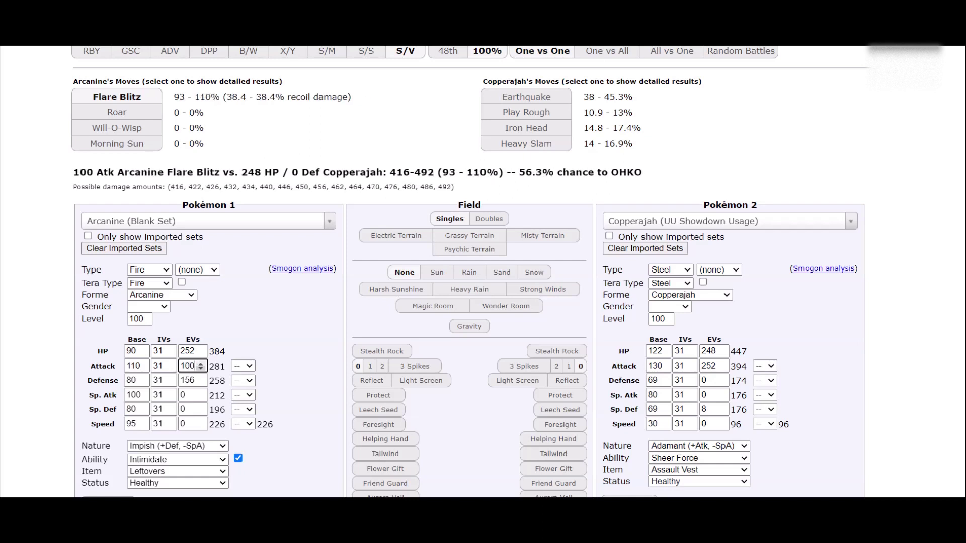
{"action": "left_click", "coordinate": [201, 368]}
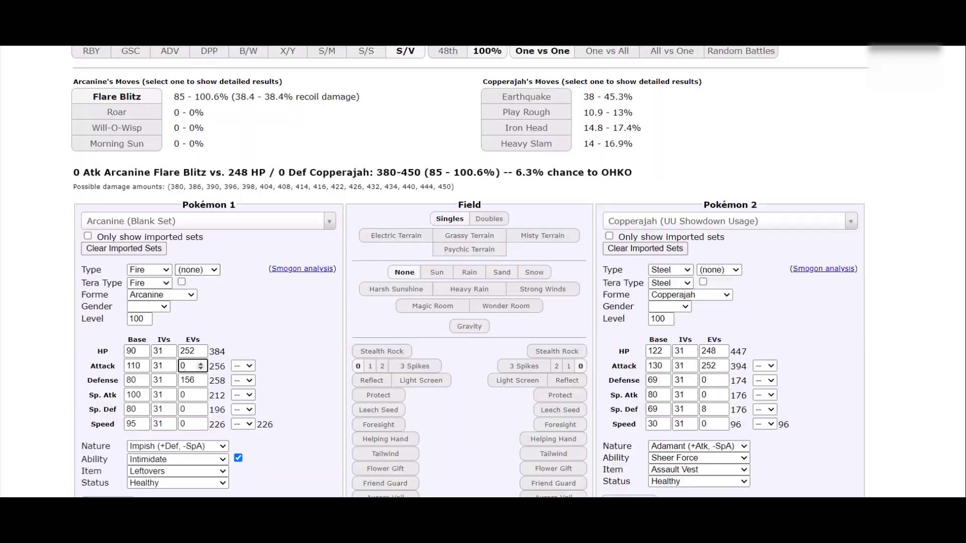
- Look through the RU Pokémon list for another Steel type and load Klefki's UU Showdown Usage set as the opponent
{"action": "key", "text": "ctrl+Tab"}
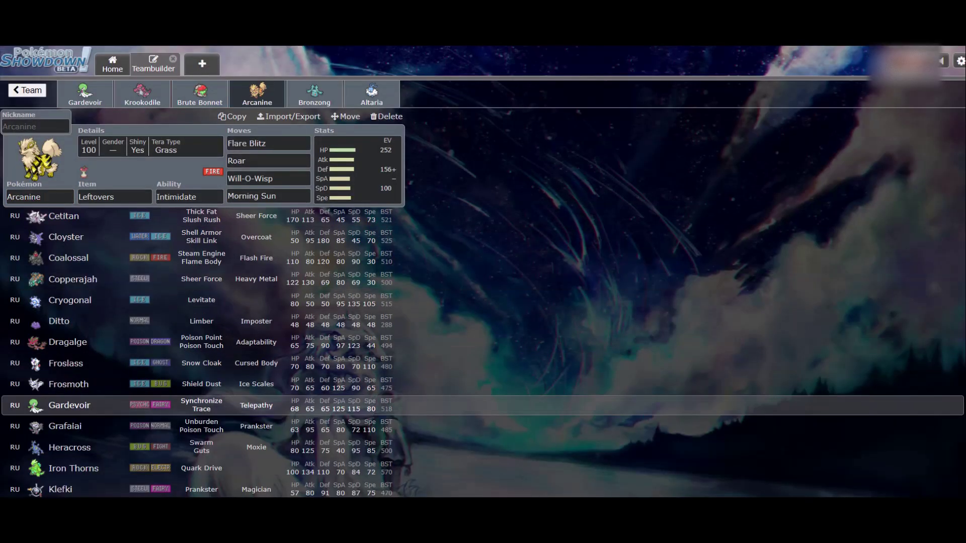
{"action": "scroll", "coordinate": [483, 367], "scroll_direction": "down", "scroll_amount": 2}
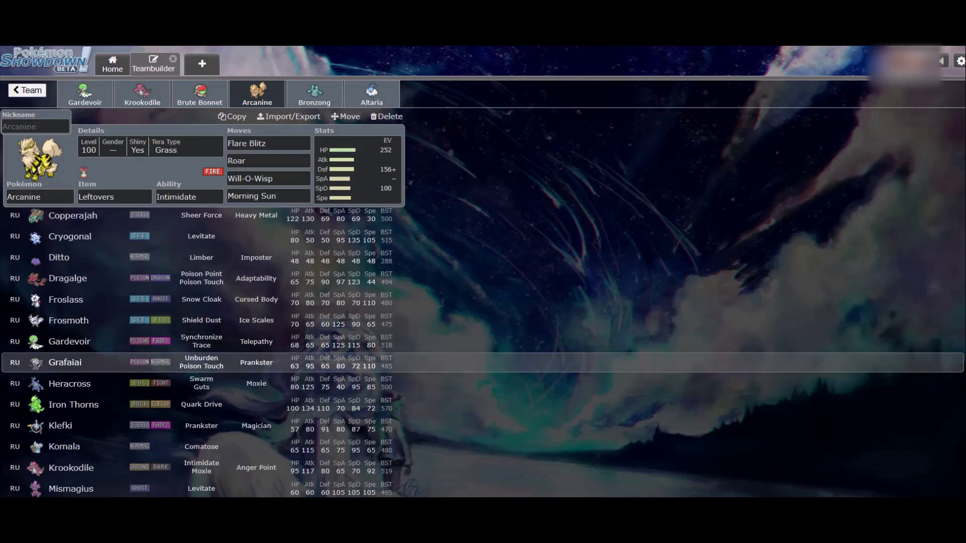
{"action": "scroll", "coordinate": [483, 362], "scroll_direction": "down", "scroll_amount": 2}
{"action": "key", "text": "ctrl+Tab"}
{"action": "left_click", "coordinate": [729, 221]}
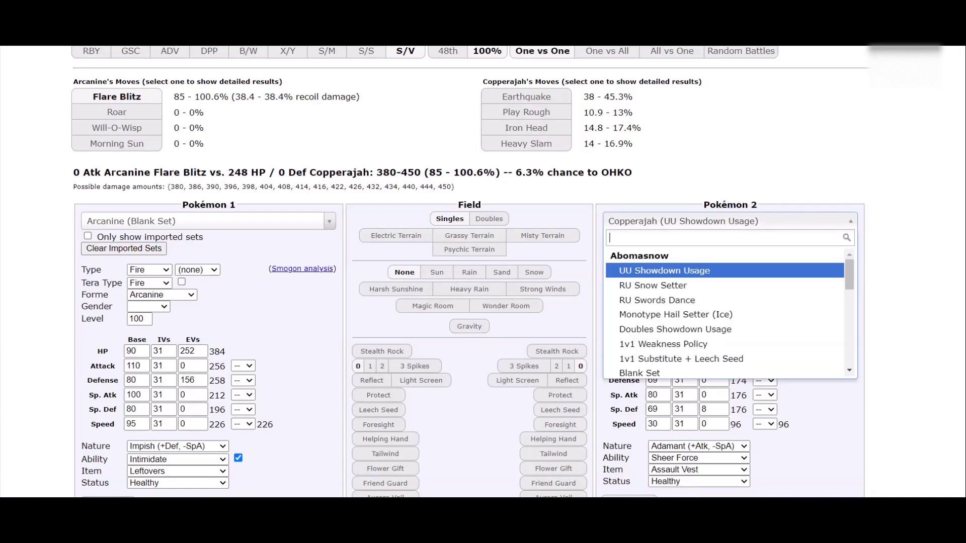
{"action": "type", "text": "kef"}
{"action": "key", "text": "BackSpace"}
{"action": "key", "text": "BackSpace"}
{"action": "type", "text": "lefki"}
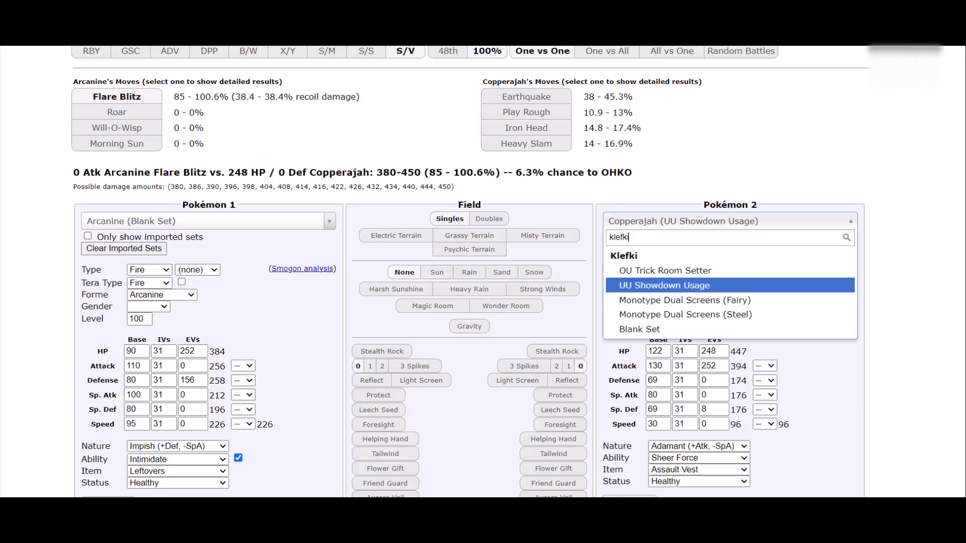
{"action": "key", "text": "Return"}
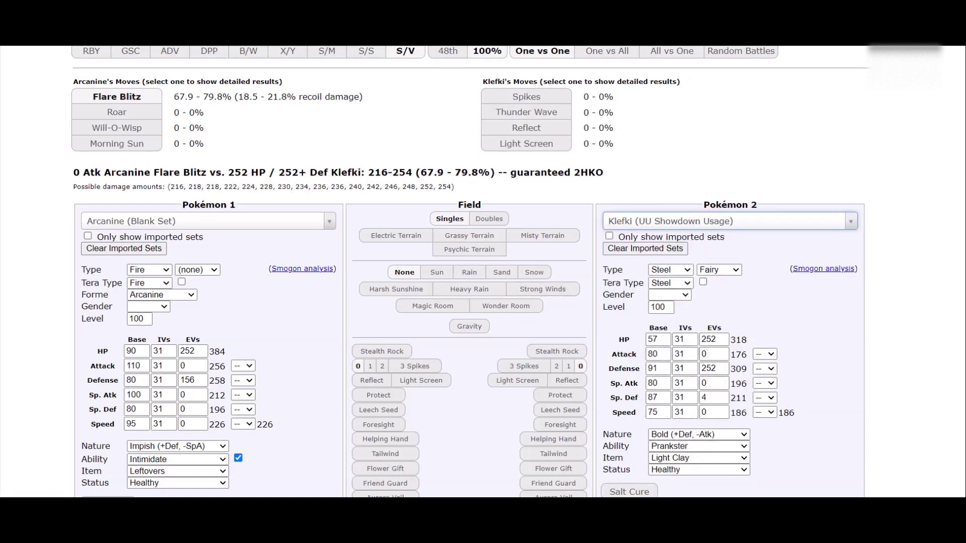
- Enable Reflect on Klefki's side, test Flare Blitz with 100 Attack EVs on Arcanine, clear that value, and switch back to the teambuilder
{"action": "left_click", "coordinate": [567, 381]}
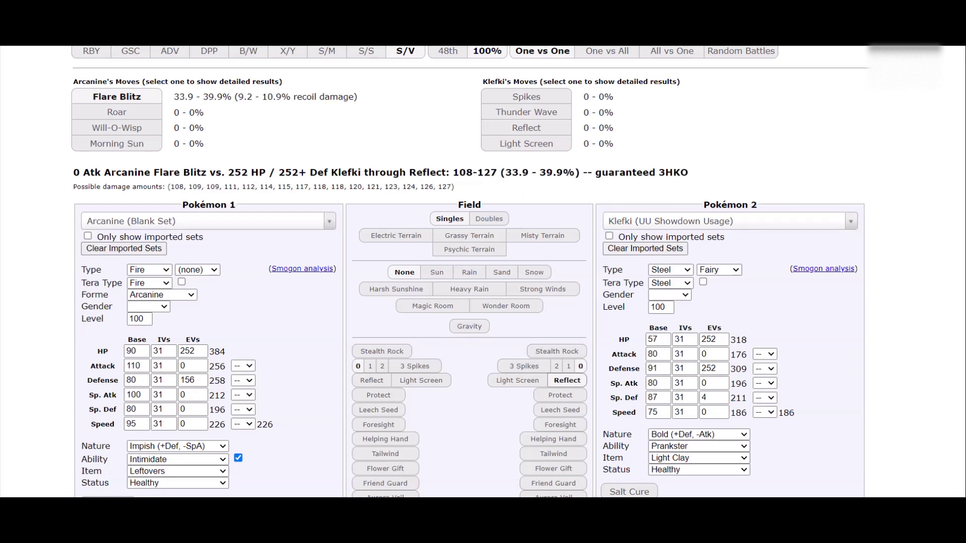
{"action": "key", "text": "alt+Tab"}
{"action": "key", "text": "alt+Tab"}
{"action": "key", "text": "alt+Tab"}
{"action": "key", "text": "alt+Tab"}
{"action": "type", "text": "100"}
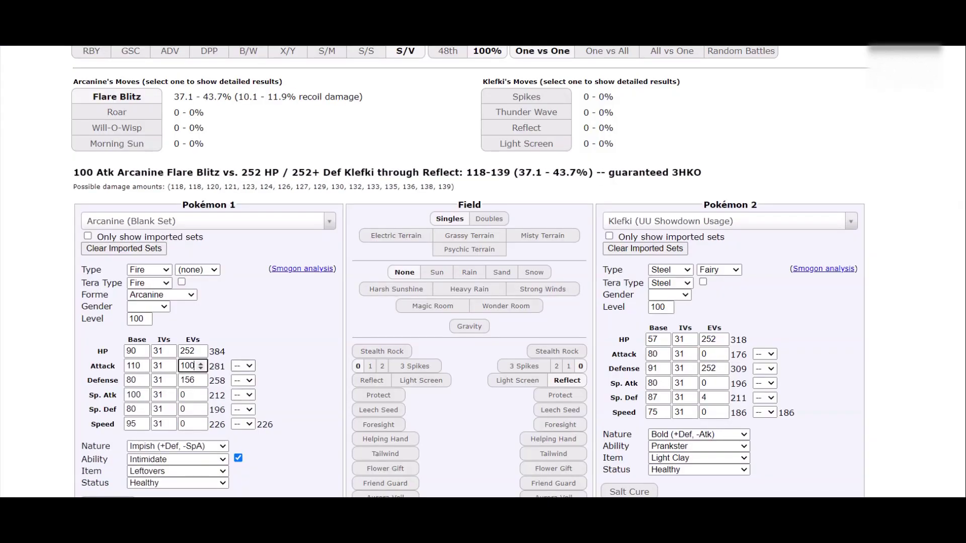
{"action": "key", "text": "BackSpace"}
{"action": "key", "text": "BackSpace"}
{"action": "key", "text": "alt+Tab"}
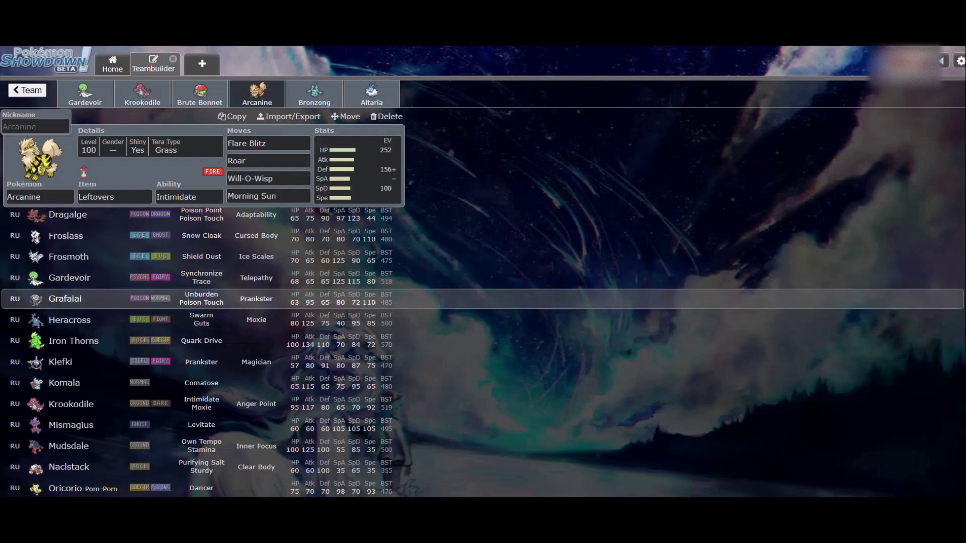
- Switch to the Smogon forum and look through the RU viability rankings for another opponent to test Arcanine against
{"action": "scroll", "coordinate": [483, 352], "scroll_direction": "down", "scroll_amount": 1}
{"action": "key", "text": "alt+Tab"}
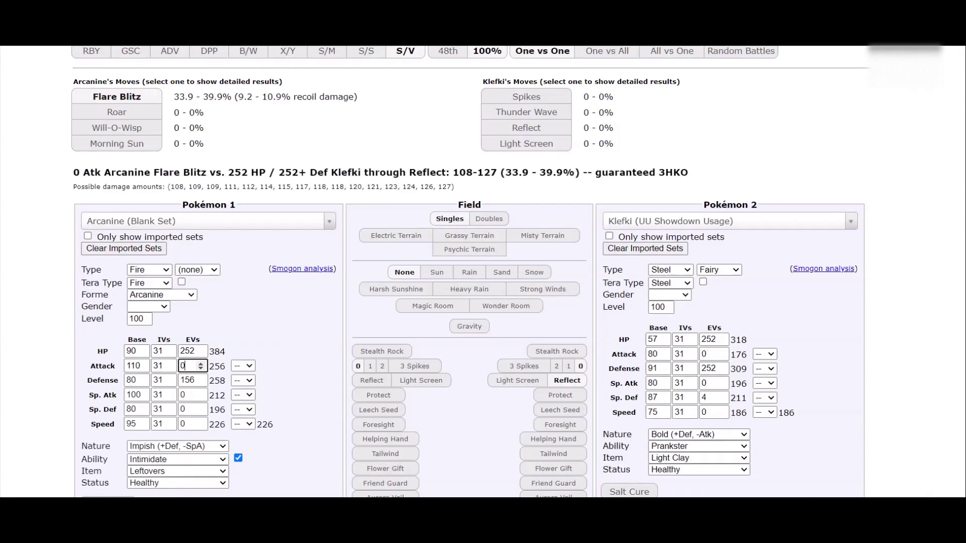
{"action": "left_click", "coordinate": [729, 221]}
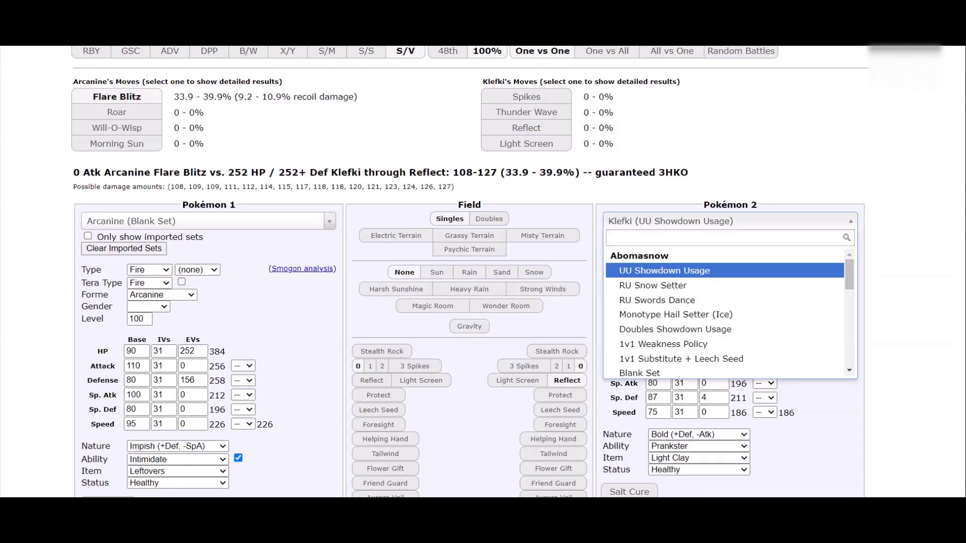
{"action": "key", "text": "alt+Tab"}
{"action": "key", "text": "alt+Tab"}
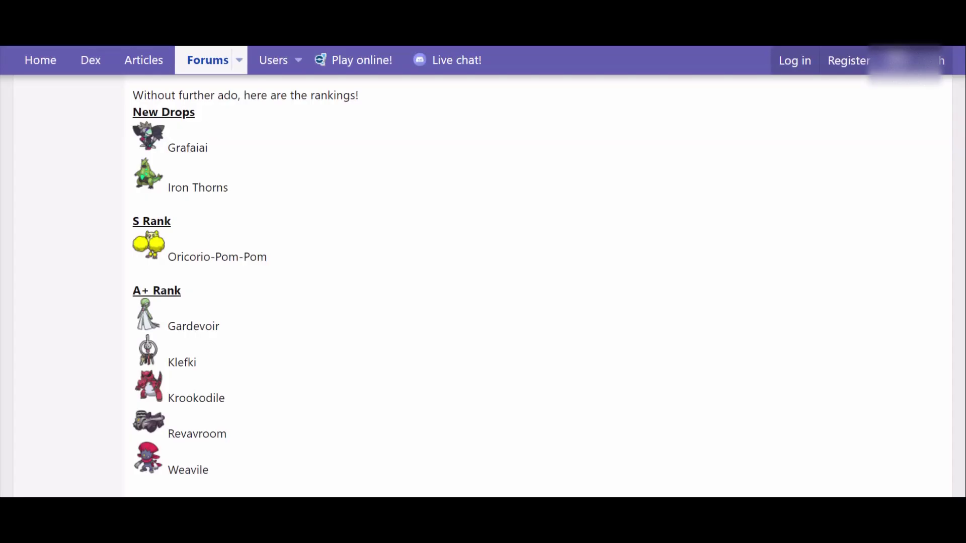
{"action": "scroll", "coordinate": [483, 287], "scroll_direction": "down", "scroll_amount": 9}
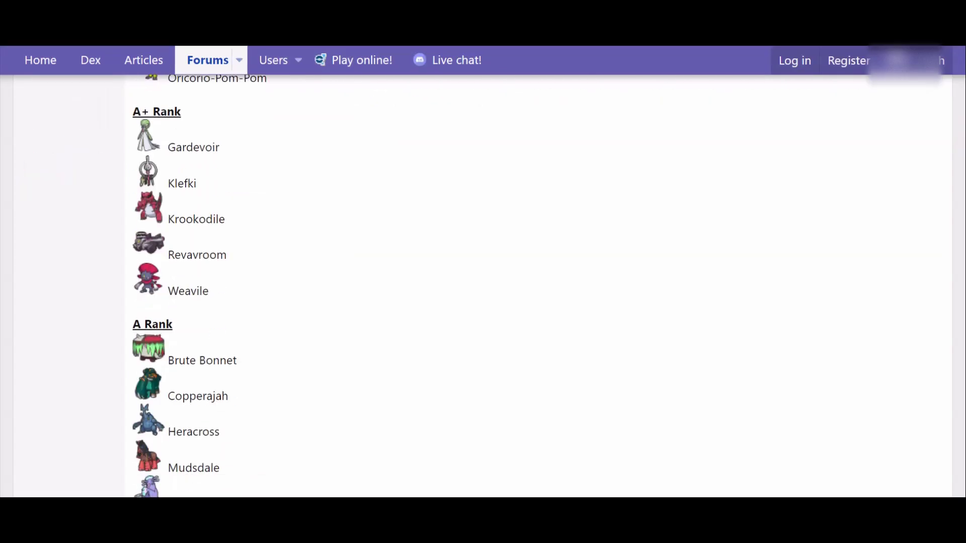
{"action": "scroll", "coordinate": [483, 286], "scroll_direction": "down", "scroll_amount": 7}
{"action": "scroll", "coordinate": [482, 287], "scroll_direction": "up", "scroll_amount": 4}
{"action": "scroll", "coordinate": [483, 286], "scroll_direction": "down", "scroll_amount": 2}
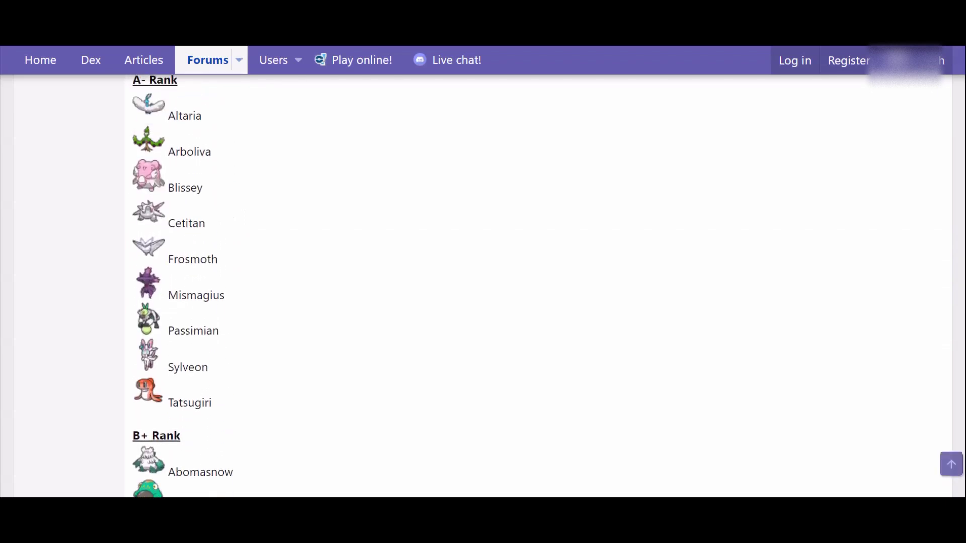
{"action": "scroll", "coordinate": [483, 287], "scroll_direction": "up", "scroll_amount": 1}
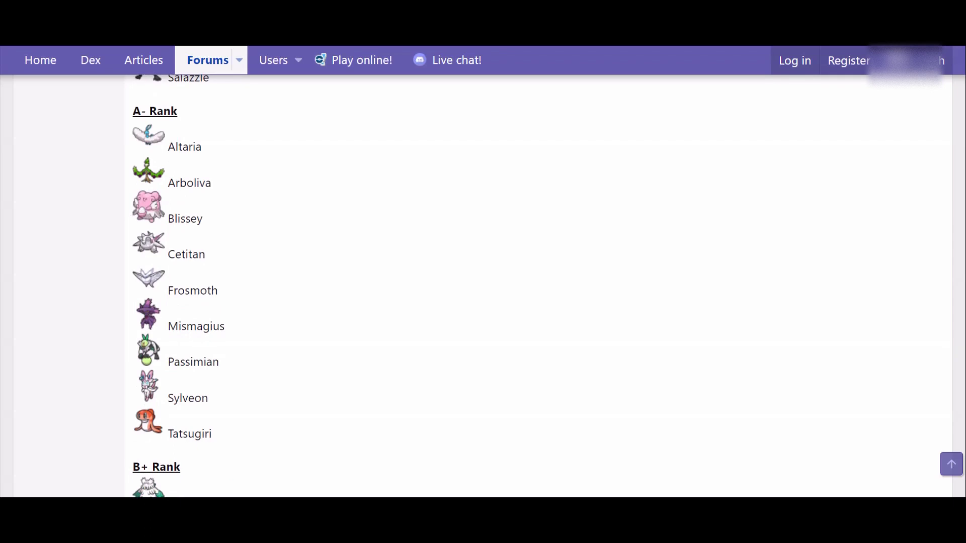
{"action": "scroll", "coordinate": [483, 287], "scroll_direction": "up", "scroll_amount": 6}
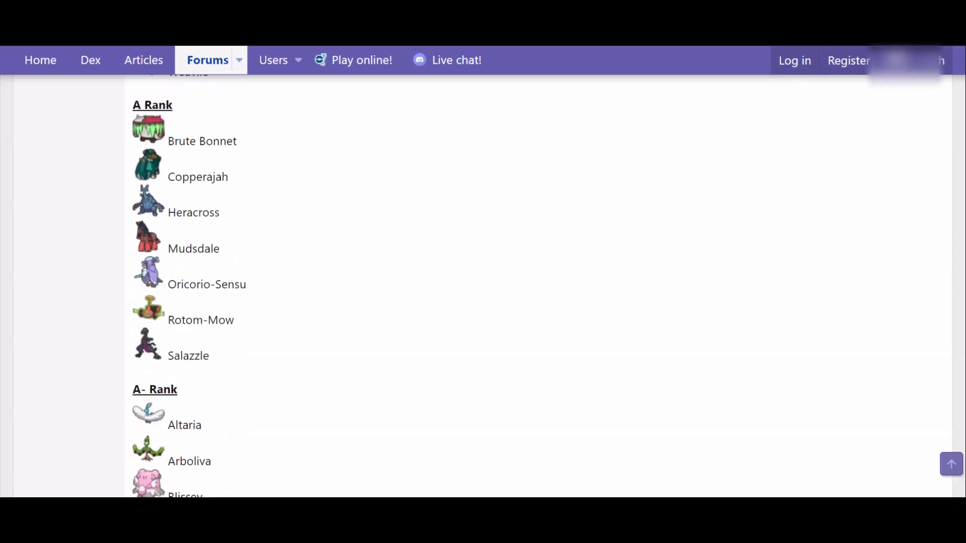
{"action": "scroll", "coordinate": [483, 287], "scroll_direction": "up", "scroll_amount": 5}
{"action": "scroll", "coordinate": [483, 287], "scroll_direction": "down", "scroll_amount": 1}
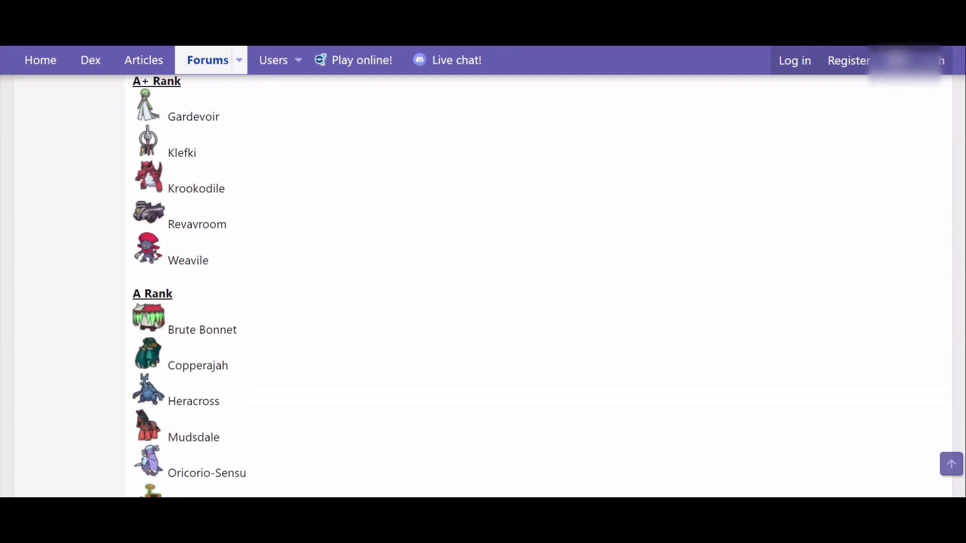
{"action": "scroll", "coordinate": [483, 287], "scroll_direction": "down", "scroll_amount": 4}
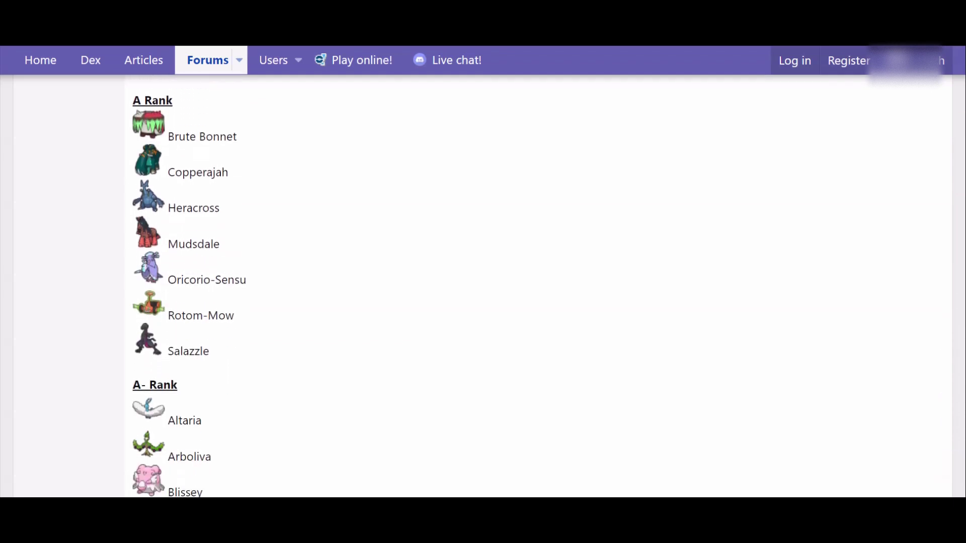
{"action": "scroll", "coordinate": [189, 287], "scroll_direction": "down", "scroll_amount": 1}
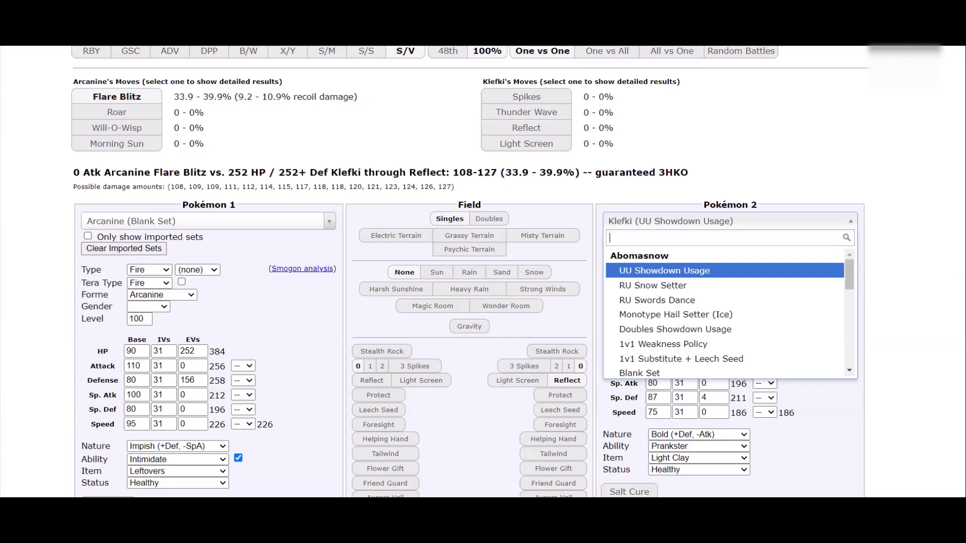
- Search for Oricorio in the damage calculator and load Oricorio-Sensu's UU Quiver Dance set as the opponent
{"action": "type", "text": "orc"}
{"action": "key", "text": "BackSpace"}
{"action": "type", "text": "icorio"}
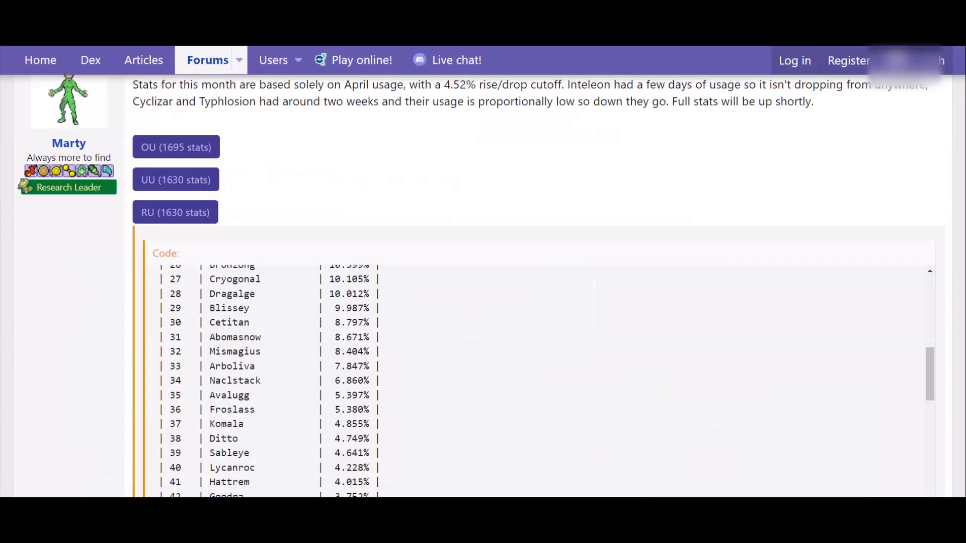
{"action": "scroll", "coordinate": [483, 282], "scroll_direction": "up", "scroll_amount": 10}
{"action": "scroll", "coordinate": [483, 282], "scroll_direction": "down", "scroll_amount": 7}
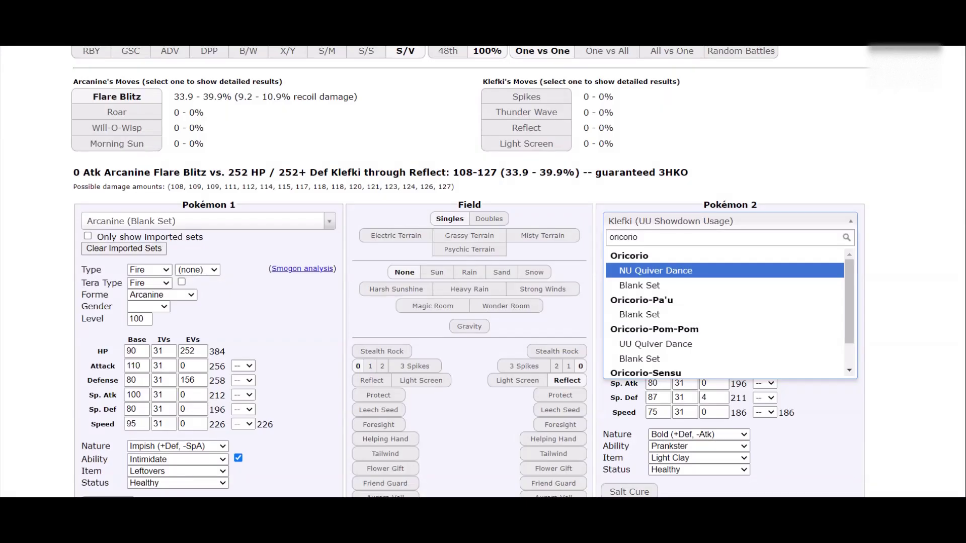
{"action": "key", "text": "Down"}
{"action": "key", "text": "Down"}
{"action": "key", "text": "Down"}
{"action": "key", "text": "Down"}
{"action": "key", "text": "Down"}
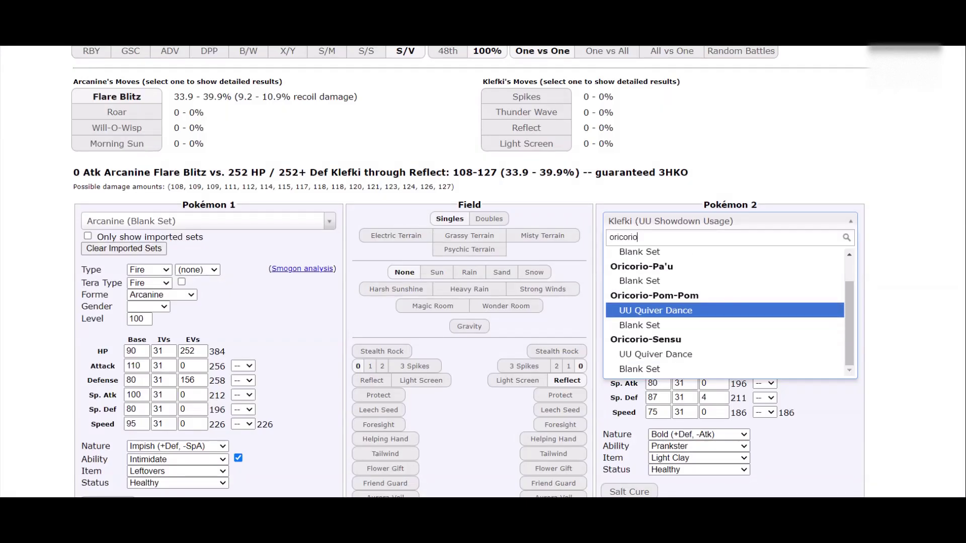
{"action": "key", "text": "Return"}
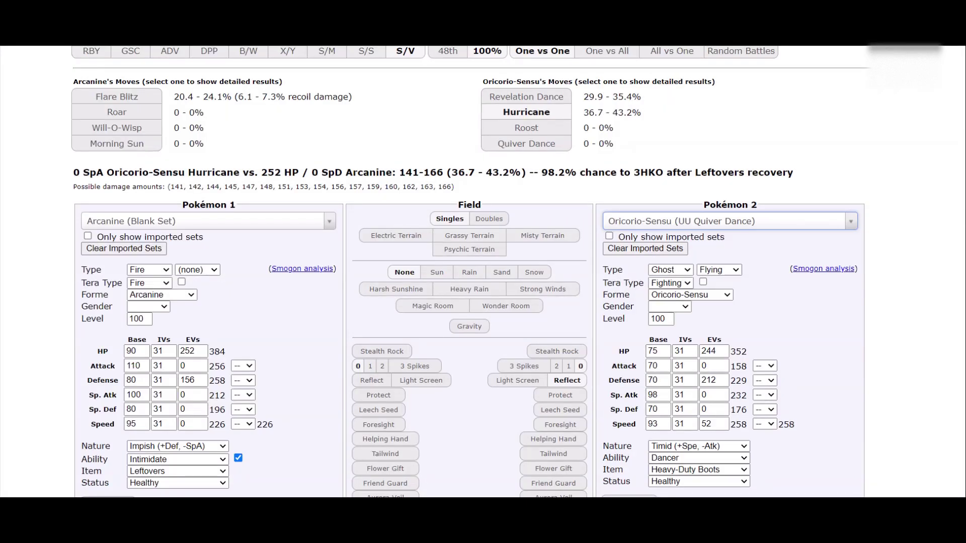
- Test Hurricane with Oricorio-Sensu's Sp. Atk boosted to +1 while raising Arcanine's Sp. Def EVs to 100
{"action": "left_click", "coordinate": [765, 394]}
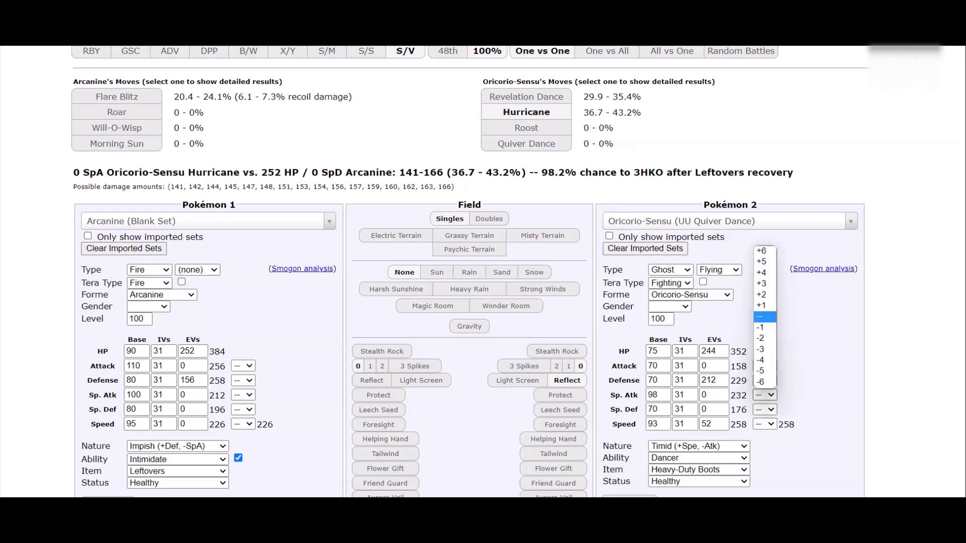
{"action": "key", "text": "Up"}
{"action": "key", "text": "Return"}
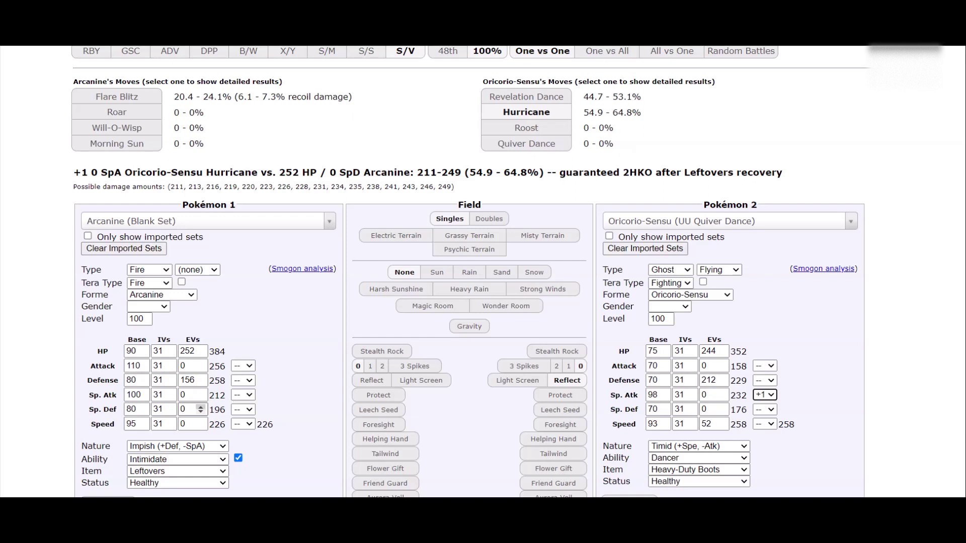
{"action": "left_click", "coordinate": [200, 406]}
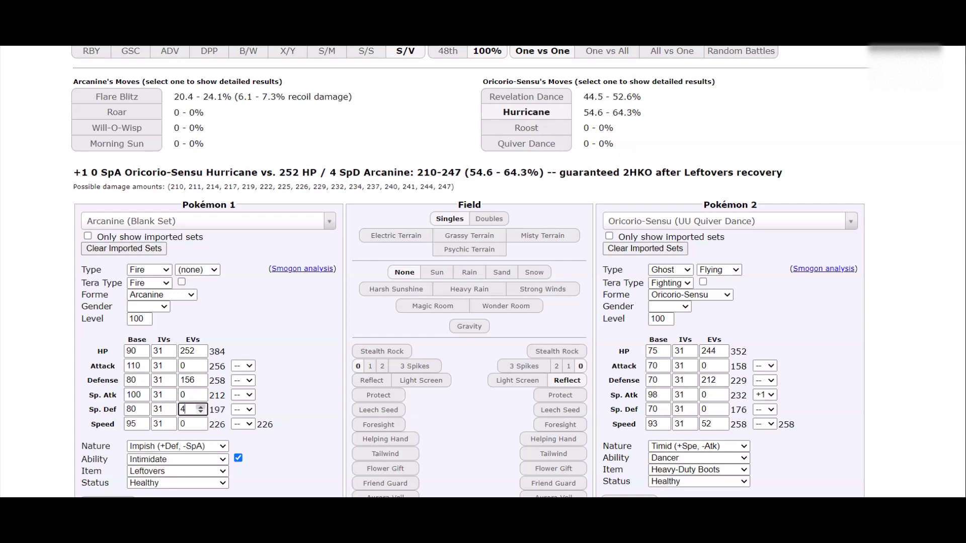
{"action": "left_click", "coordinate": [201, 406]}
{"action": "left_click", "coordinate": [200, 406]}
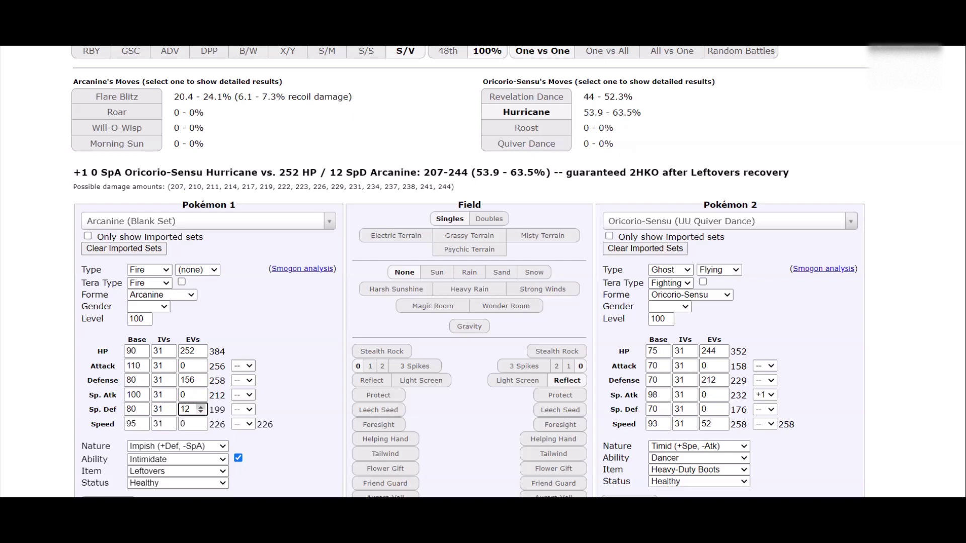
{"action": "left_click", "coordinate": [201, 407]}
{"action": "triple_click", "coordinate": [201, 407]}
{"action": "triple_click", "coordinate": [201, 407]}
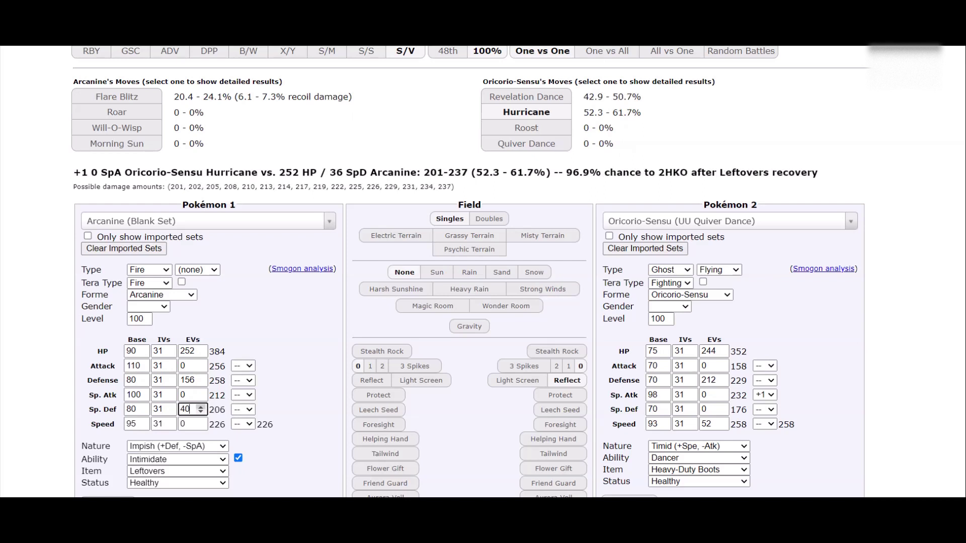
{"action": "double_click", "coordinate": [201, 406]}
{"action": "left_click", "coordinate": [201, 407]}
{"action": "double_click", "coordinate": [201, 407]}
{"action": "triple_click", "coordinate": [201, 406]}
{"action": "triple_click", "coordinate": [201, 406]}
{"action": "left_click", "coordinate": [201, 406]}
{"action": "left_click", "coordinate": [201, 407]}
{"action": "left_click", "coordinate": [201, 406]}
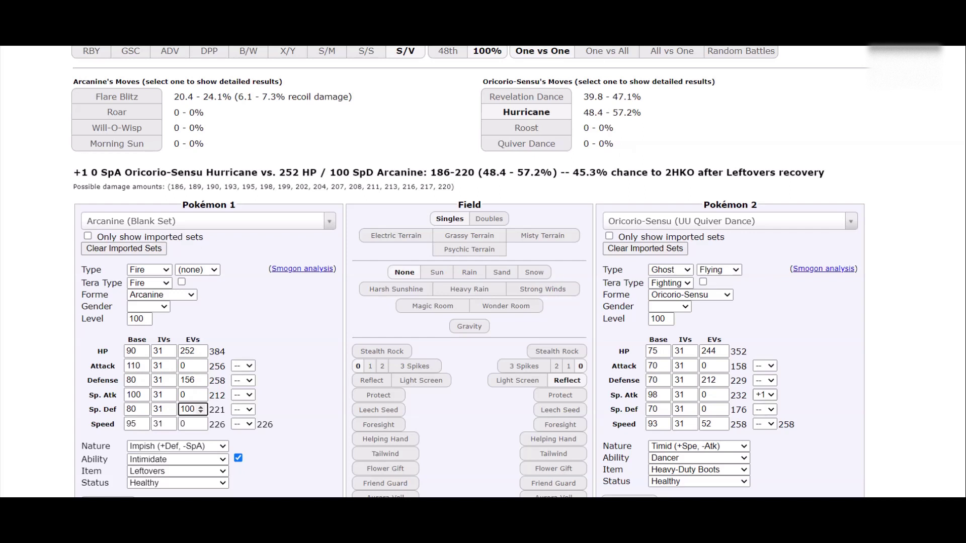
- Reset Oricorio-Sensu's Sp. Atk boost to neutral, and check Arcanine's EV spread and the RU Pokémon list in the teambuilder
{"action": "left_click", "coordinate": [764, 395]}
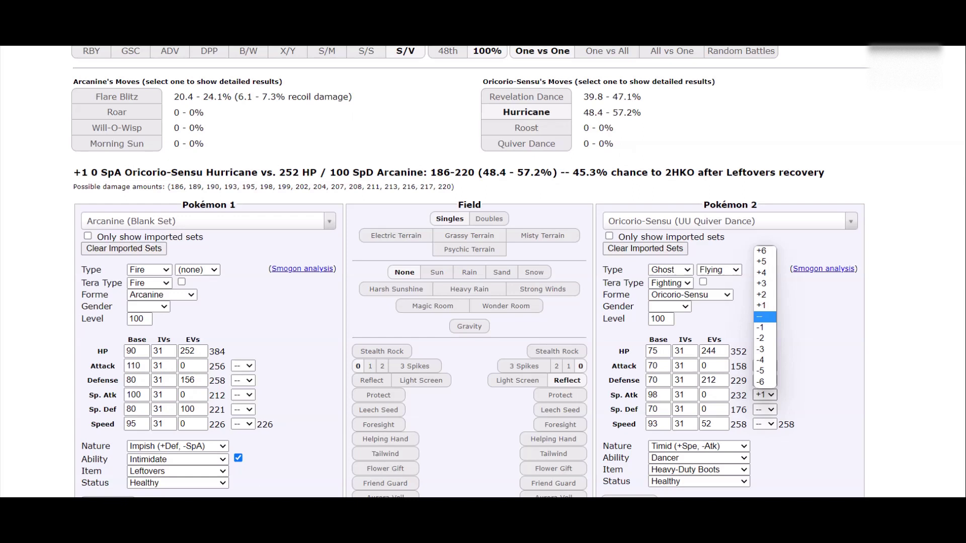
{"action": "key", "text": "Return"}
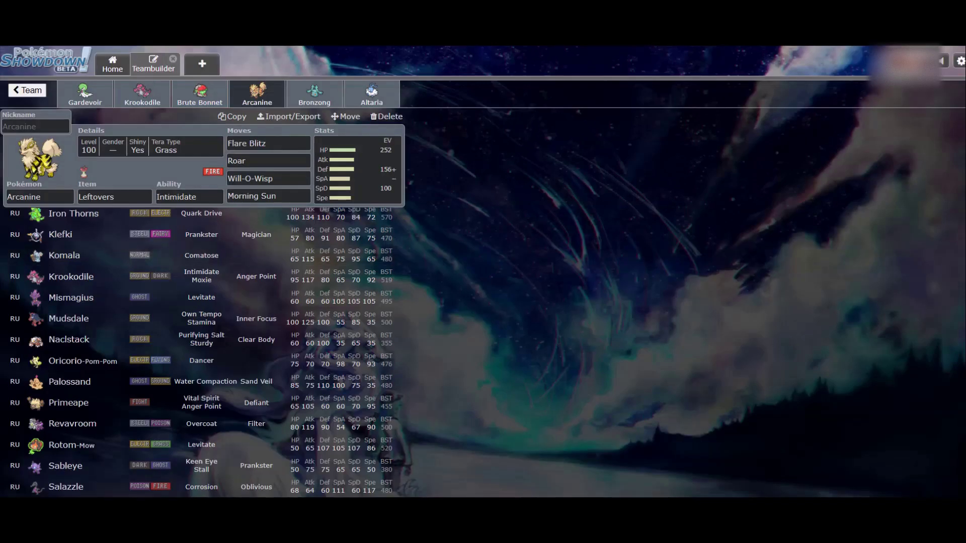
{"action": "left_click", "coordinate": [358, 168]}
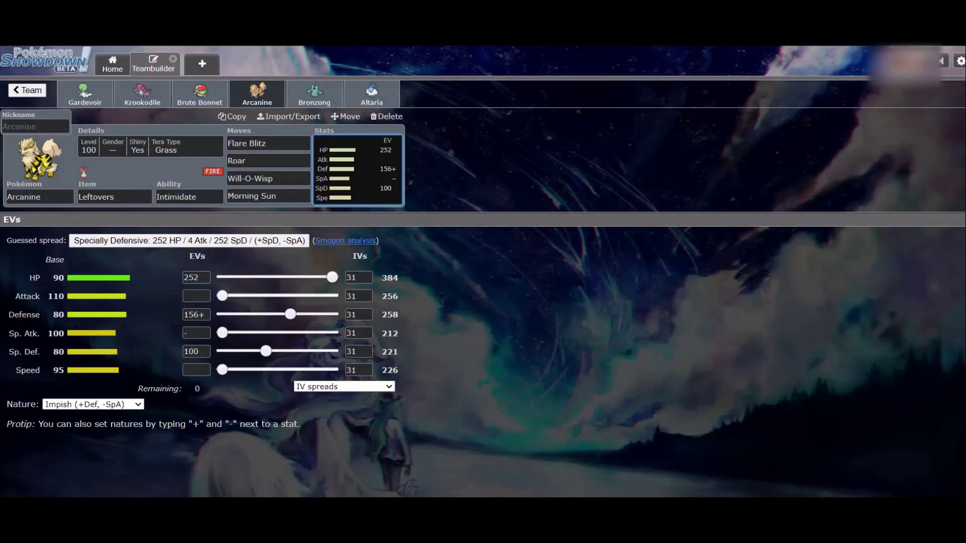
{"action": "left_click", "coordinate": [40, 197]}
{"action": "scroll", "coordinate": [201, 352], "scroll_direction": "down", "scroll_amount": 3}
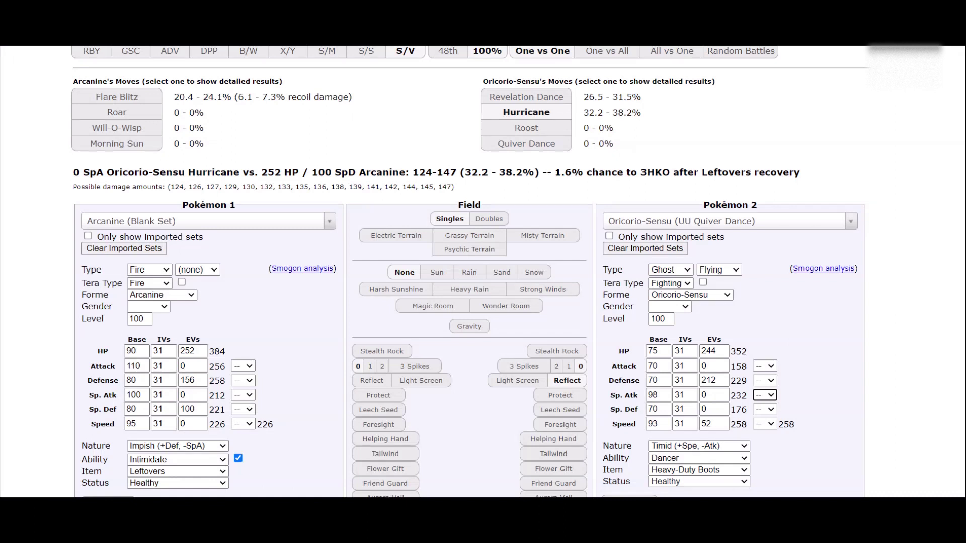
- Load Brute Bonnet's UU Wallbreaker set as the opponent in the damage calculator
{"action": "left_click", "coordinate": [729, 221]}
{"action": "type", "text": "brute bonnet"}
{"action": "key", "text": "Down"}
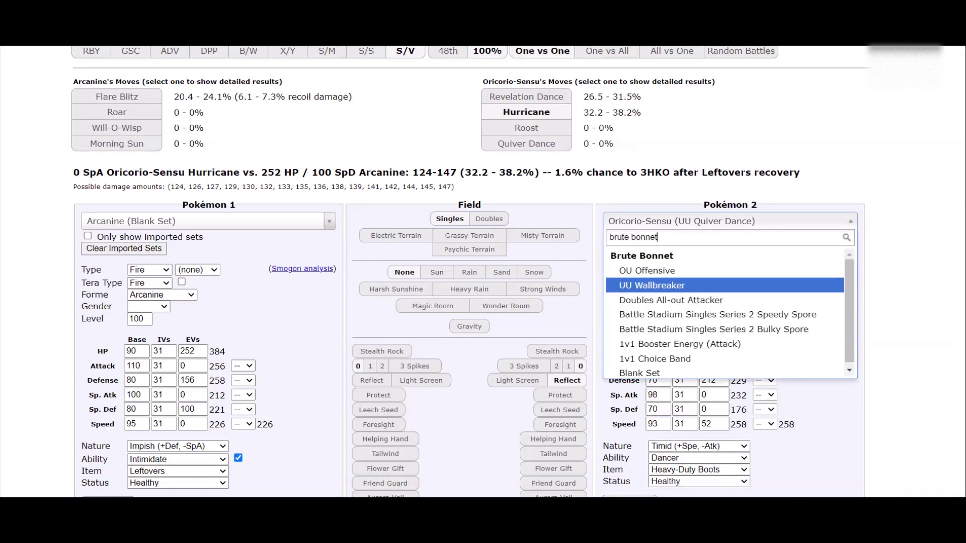
{"action": "key", "text": "Return"}
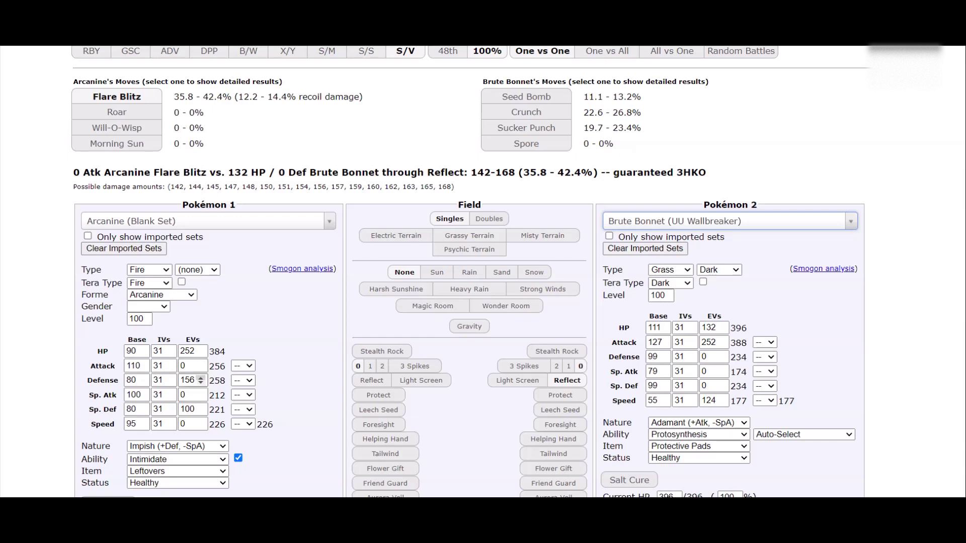
- Test Flare Blitz against Brute Bonnet with more Attack EVs on Arcanine, and return the Attack EVs to 0
{"action": "left_click", "coordinate": [200, 363]}
{"action": "triple_click", "coordinate": [200, 364]}
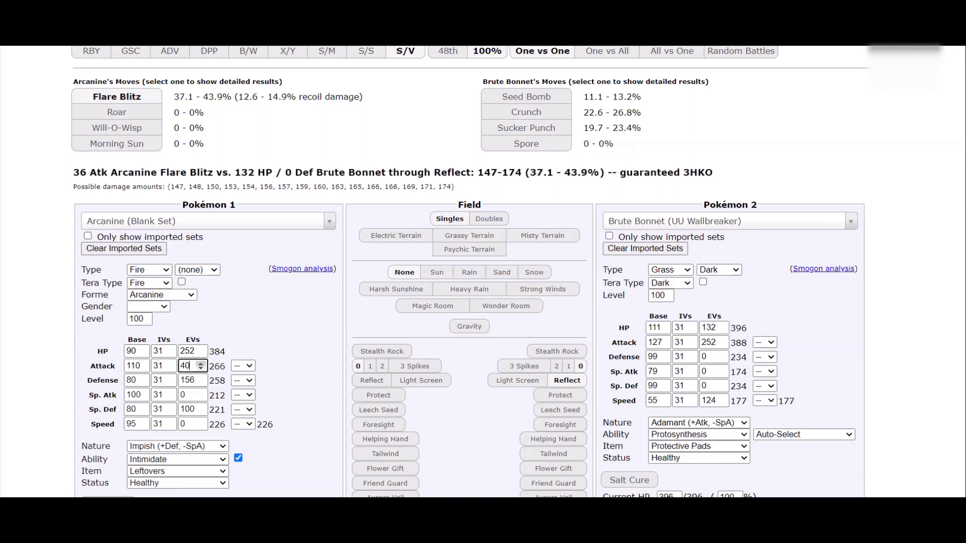
{"action": "triple_click", "coordinate": [201, 363]}
{"action": "double_click", "coordinate": [200, 363]}
{"action": "left_click", "coordinate": [200, 364]}
{"action": "left_click", "coordinate": [201, 368]}
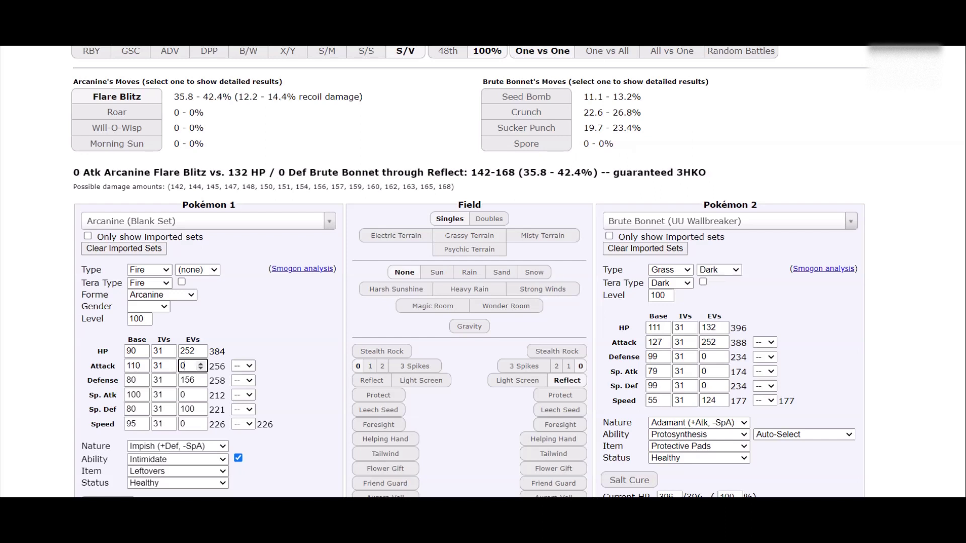
- Set Brute Bonnet's HP EVs to 0 and its Speed EVs to 252
{"action": "key", "text": "ctrl+Tab"}
{"action": "key", "text": "ctrl+Tab"}
{"action": "double_click", "coordinate": [705, 328]}
{"action": "type", "text": "0"}
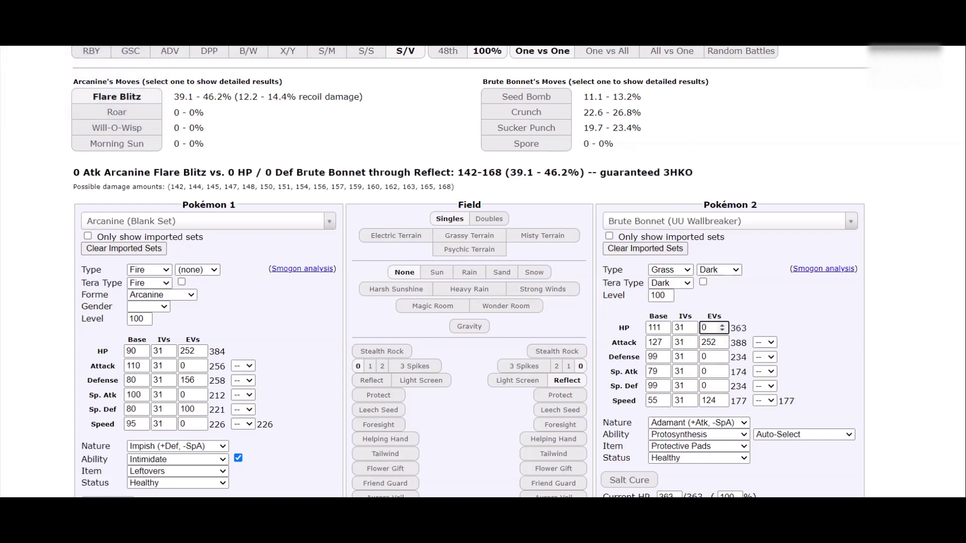
{"action": "double_click", "coordinate": [711, 400]}
{"action": "type", "text": "252"}
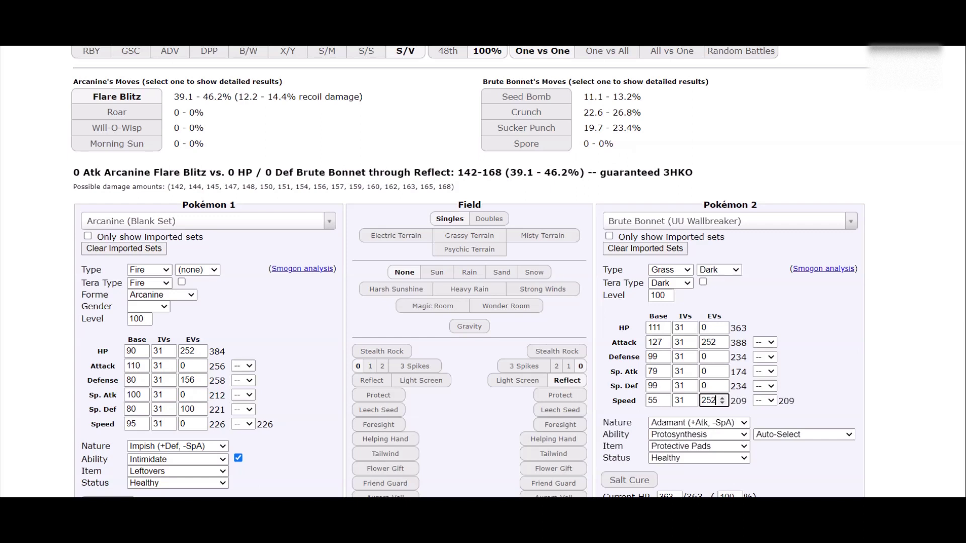
- Try different Attack EVs on Arcanine for Flare Blitz against Brute Bonnet, and leave them at 36
{"action": "left_click", "coordinate": [187, 366]}
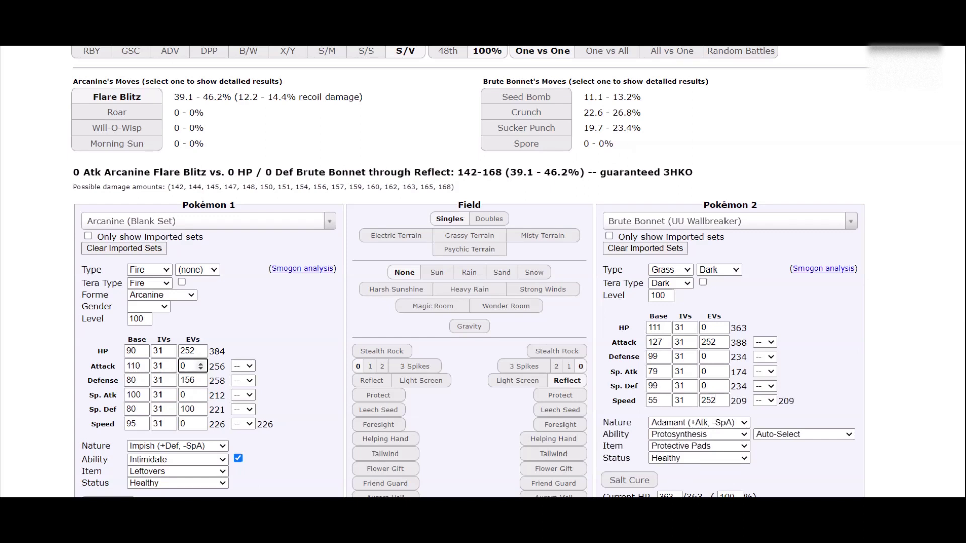
{"action": "triple_click", "coordinate": [200, 363]}
{"action": "triple_click", "coordinate": [200, 363]}
{"action": "double_click", "coordinate": [200, 363]}
{"action": "double_click", "coordinate": [200, 363]}
{"action": "left_click", "coordinate": [201, 369]}
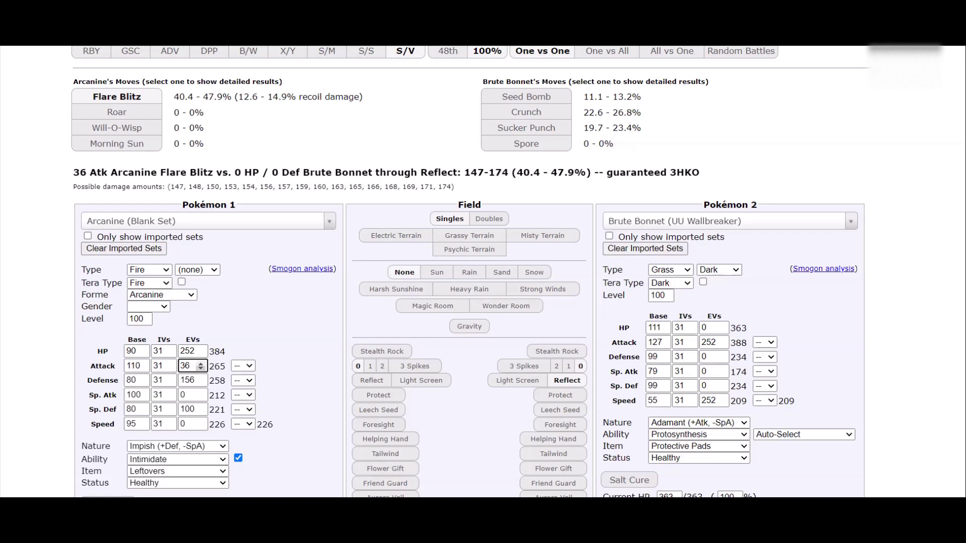
- Enable Stealth Rock on Brute Bonnet's side and raise Arcanine's Attack EVs to 64
{"action": "left_click", "coordinate": [557, 351]}
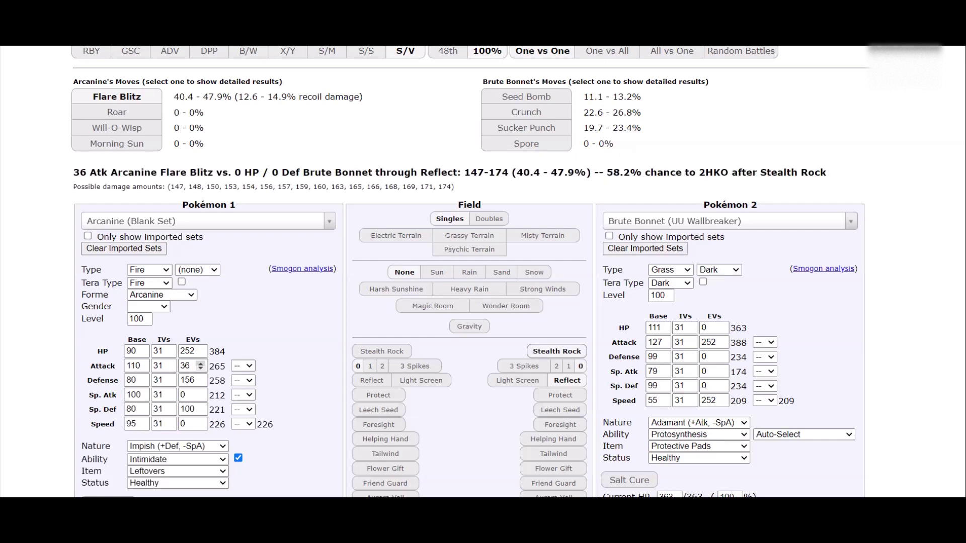
{"action": "left_click", "coordinate": [201, 363]}
{"action": "left_click", "coordinate": [200, 363]}
{"action": "left_click", "coordinate": [201, 363]}
{"action": "left_click", "coordinate": [201, 363]}
{"action": "left_click", "coordinate": [200, 363]}
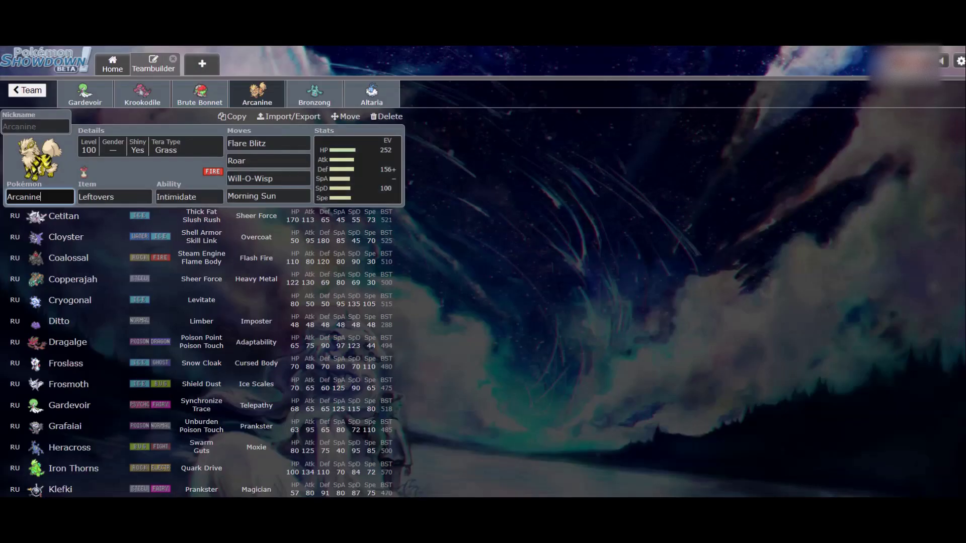
- Lower Arcanine's Sp. Def EVs in the teambuilder and set its Attack EVs to 64
{"action": "left_click", "coordinate": [357, 169]}
{"action": "left_click_drag", "start_coordinate": [265, 351], "coordinate": [238, 351]}
{"action": "left_click", "coordinate": [196, 296]}
{"action": "type", "text": "64"}
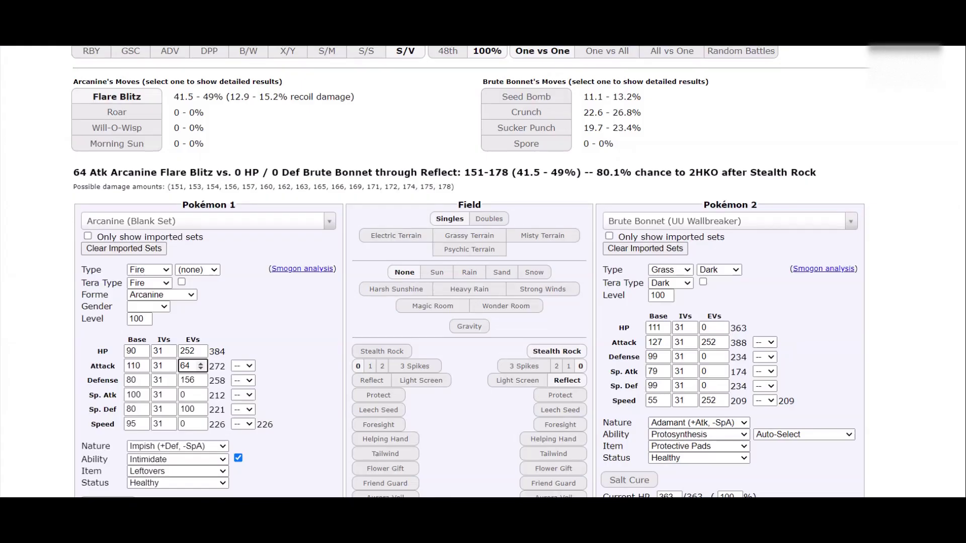
- Load the Oricorio-Sensu UU Quiver Dance set as the opposing Pokémon and give it a +1 Sp. Atk boost
{"action": "left_click", "coordinate": [724, 221]}
{"action": "type", "text": "oricorio"}
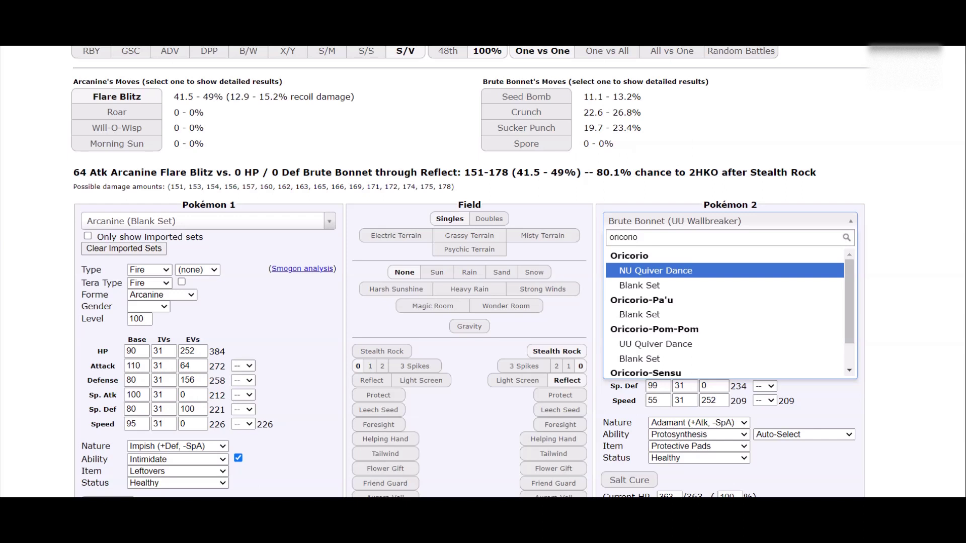
{"action": "type", "text": "-sen"}
{"action": "key", "text": "Return"}
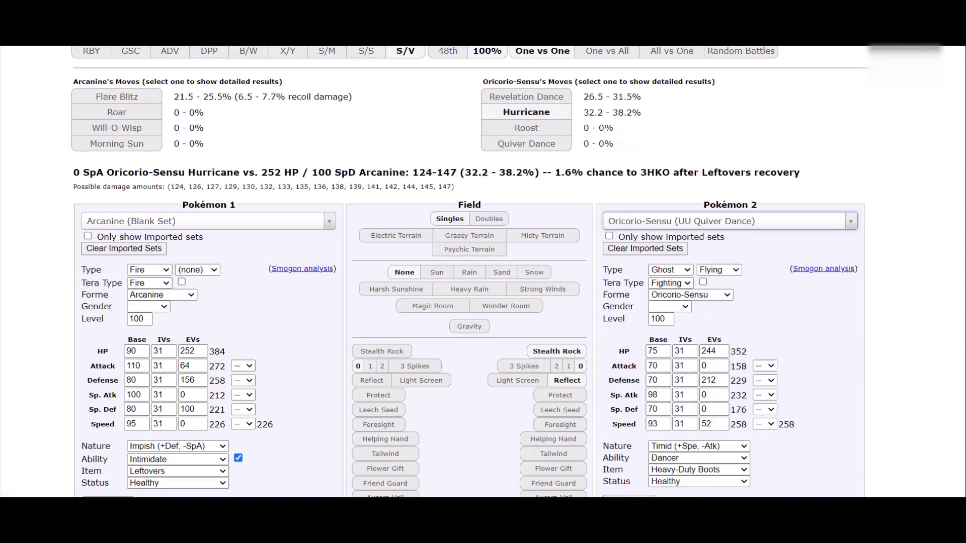
{"action": "left_click", "coordinate": [764, 380]}
{"action": "left_click", "coordinate": [764, 395]}
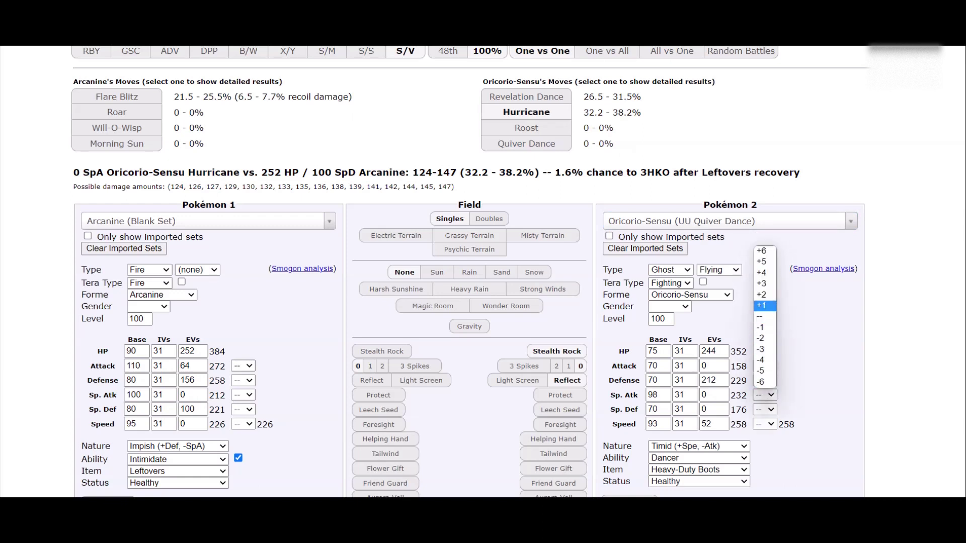
{"action": "left_click", "coordinate": [764, 306]}
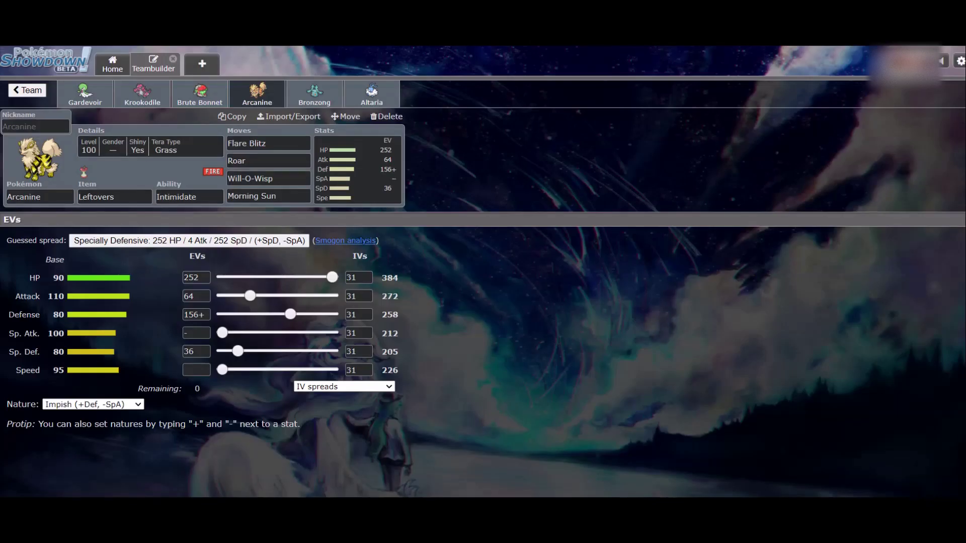
- Open Bronzong in the teambuilder and look through the list of RU Pokémon for threats to calculate against
{"action": "left_click", "coordinate": [314, 94]}
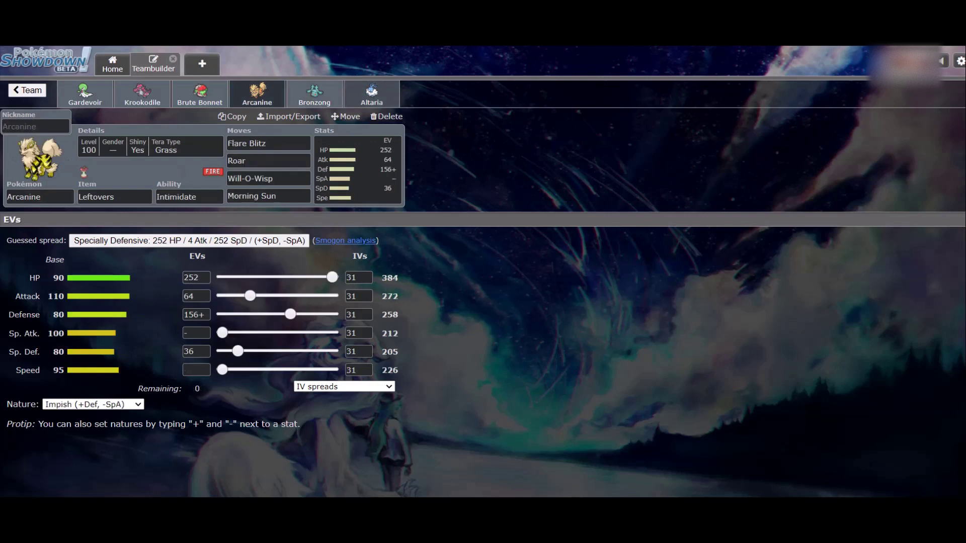
{"action": "left_click", "coordinate": [314, 94]}
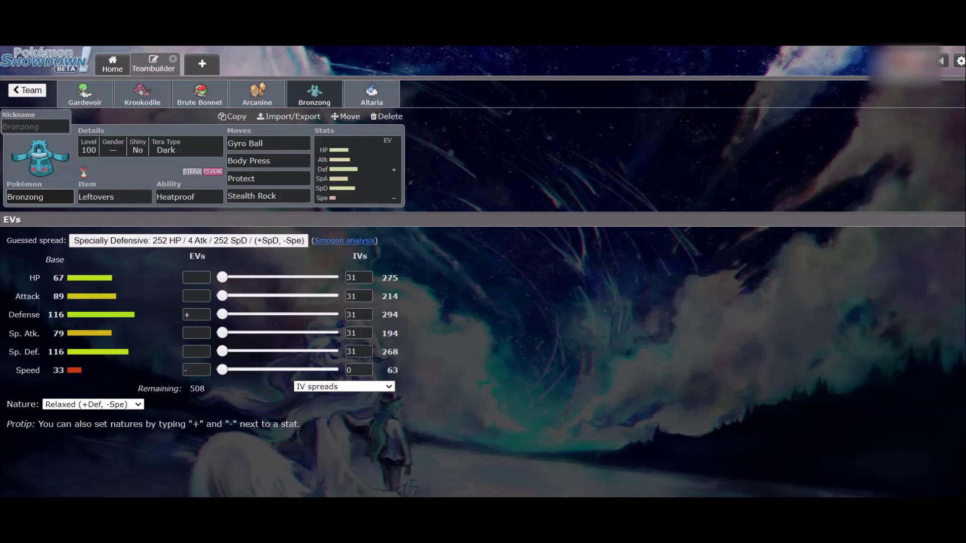
{"action": "left_click", "coordinate": [40, 197]}
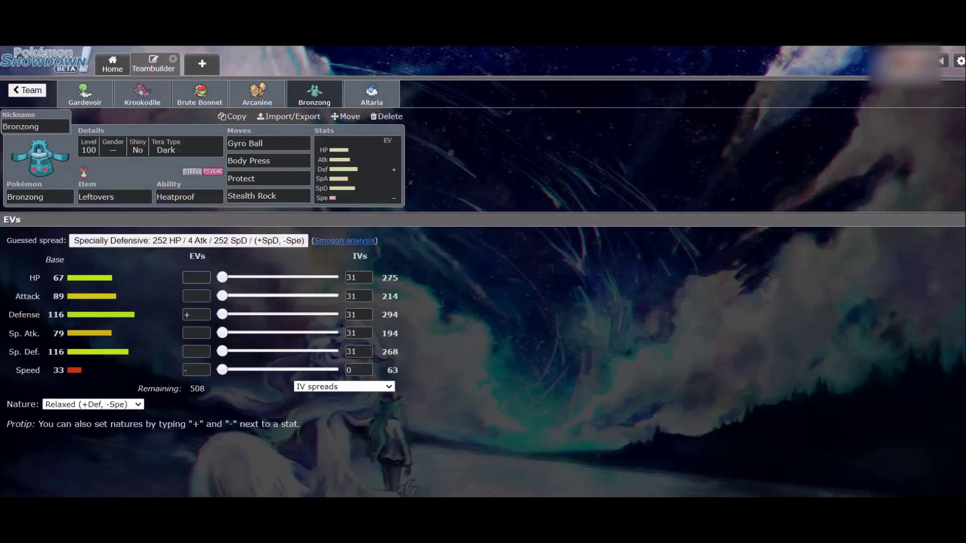
{"action": "left_click", "coordinate": [40, 197]}
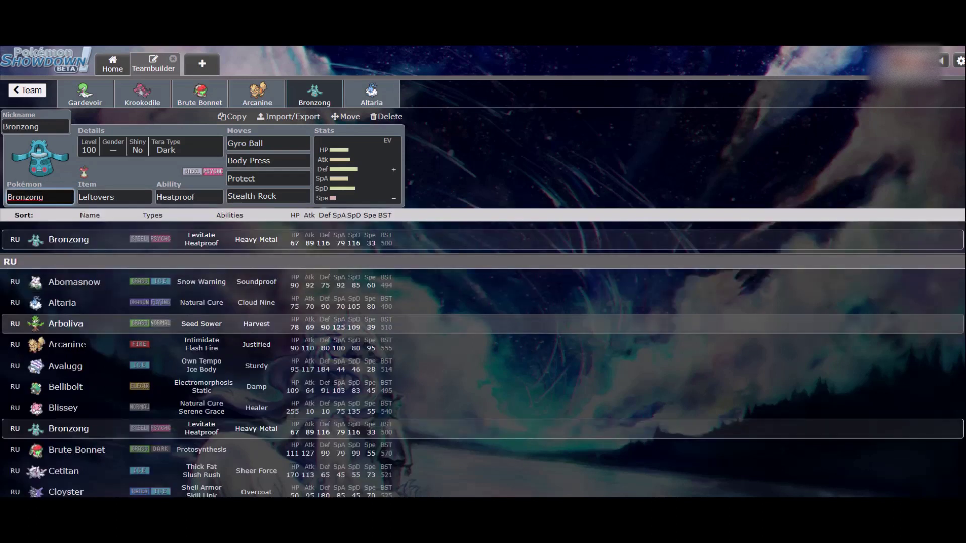
{"action": "scroll", "coordinate": [202, 352], "scroll_direction": "down", "scroll_amount": 1}
{"action": "scroll", "coordinate": [483, 322], "scroll_direction": "down", "scroll_amount": 1}
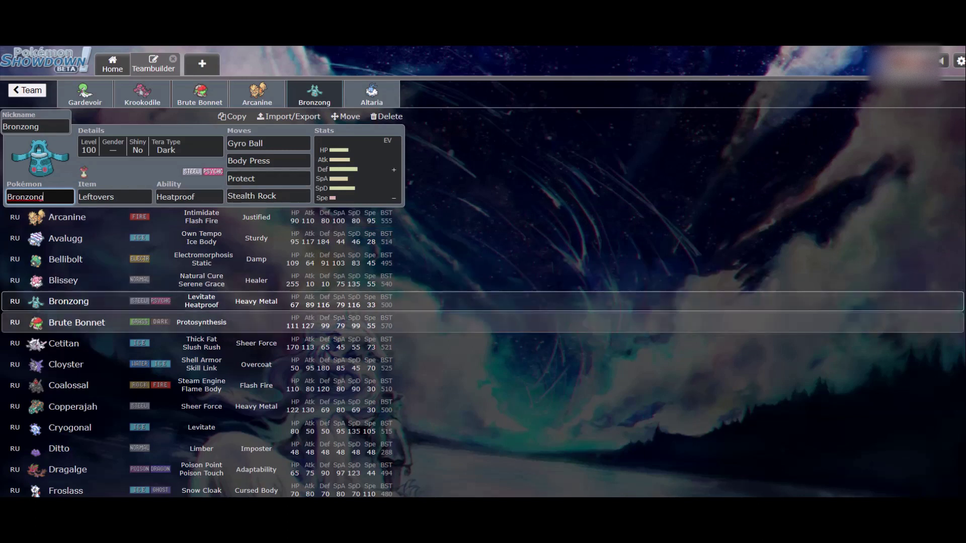
{"action": "scroll", "coordinate": [483, 322], "scroll_direction": "down", "scroll_amount": 1}
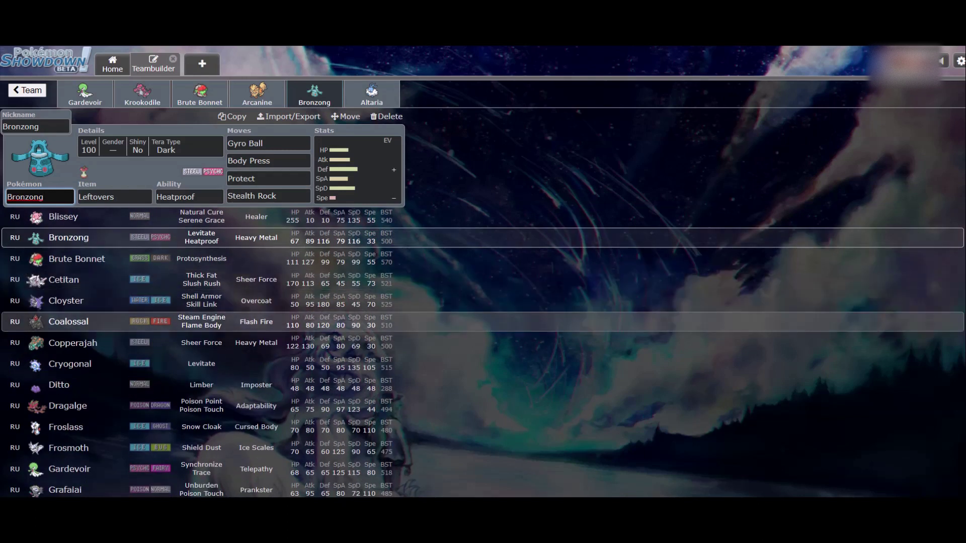
{"action": "scroll", "coordinate": [483, 347], "scroll_direction": "down", "scroll_amount": 1}
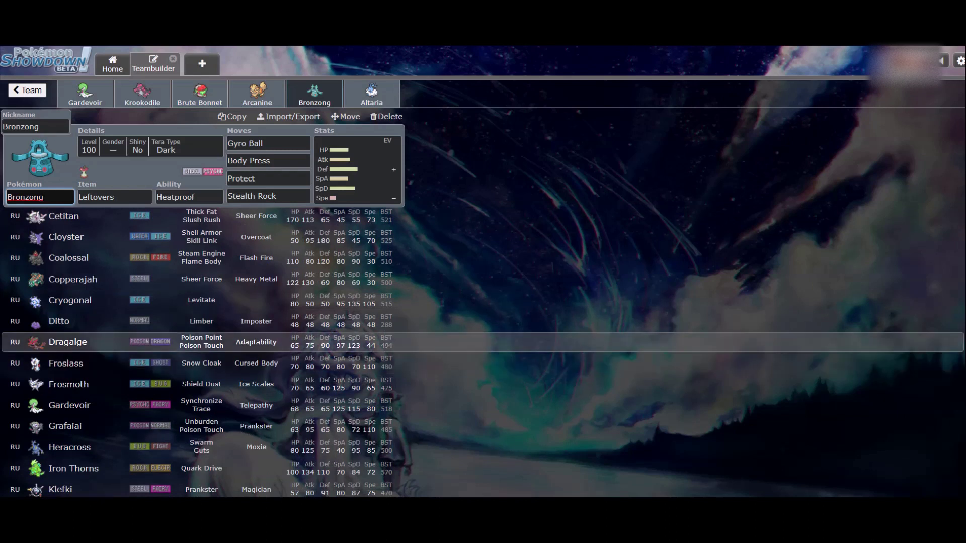
{"action": "left_click", "coordinate": [371, 94]}
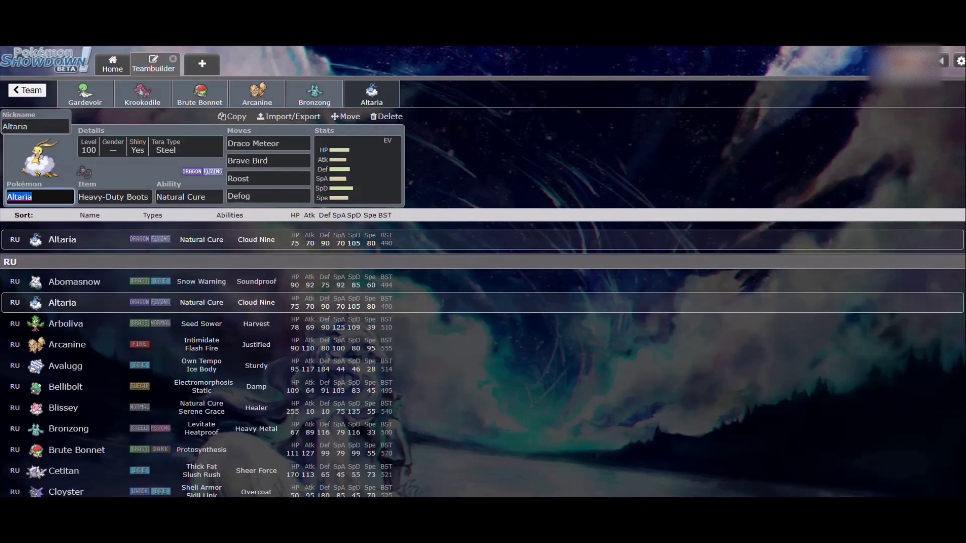
{"action": "left_click", "coordinate": [357, 169]}
{"action": "left_click", "coordinate": [314, 95]}
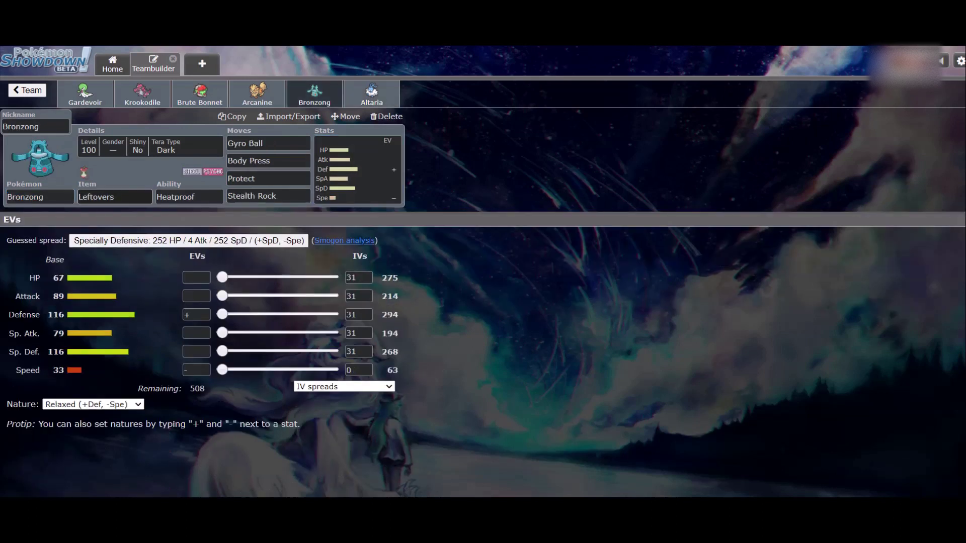
{"action": "left_click", "coordinate": [40, 197]}
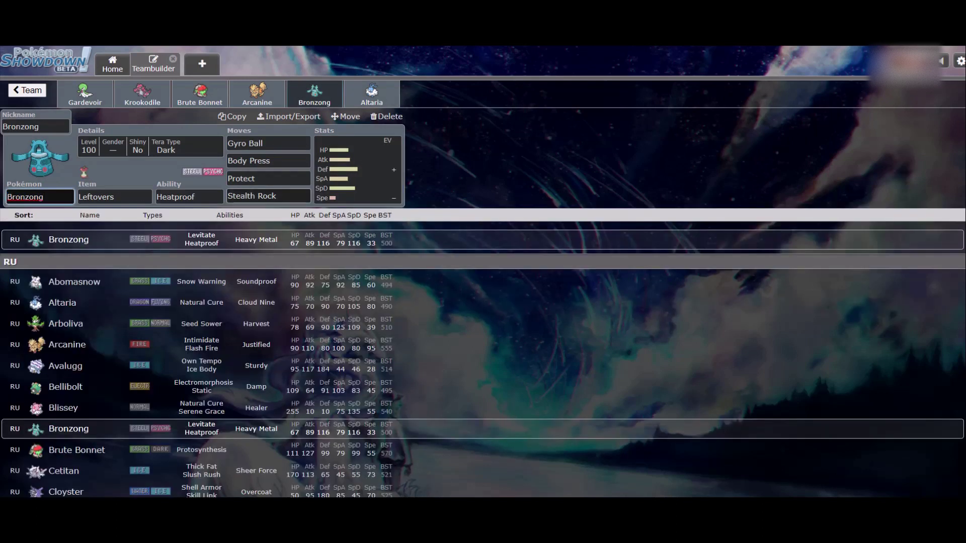
{"action": "scroll", "coordinate": [202, 323], "scroll_direction": "down", "scroll_amount": 5}
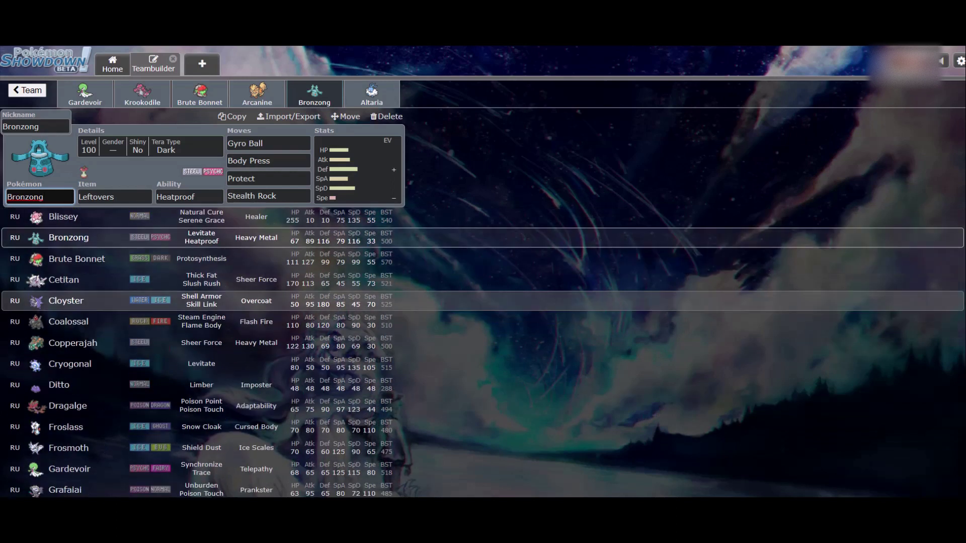
{"action": "scroll", "coordinate": [201, 343], "scroll_direction": "down", "scroll_amount": 1}
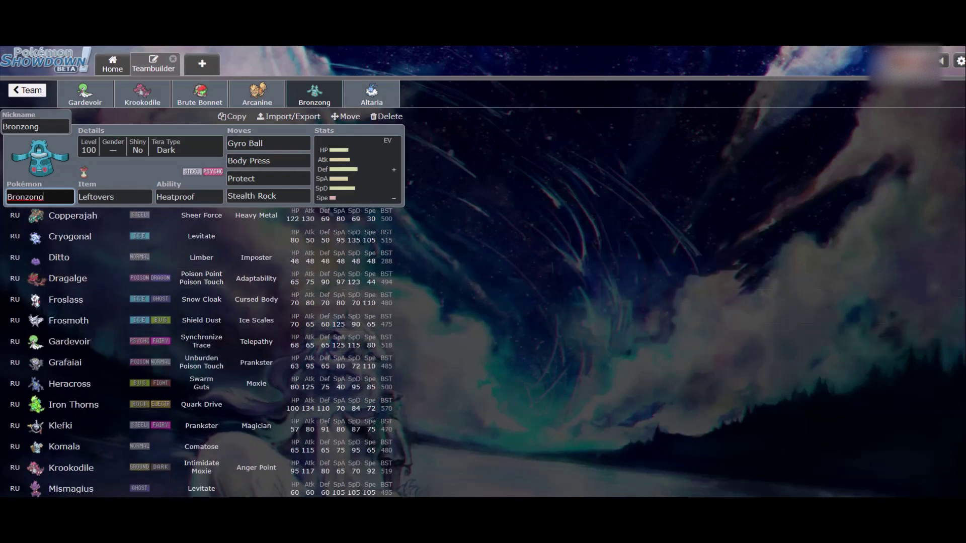
- Switch to the damage calculator and load Bronzong's Blank Set as the first Pokémon in place of Arcanine
{"action": "left_click", "coordinate": [201, 10]}
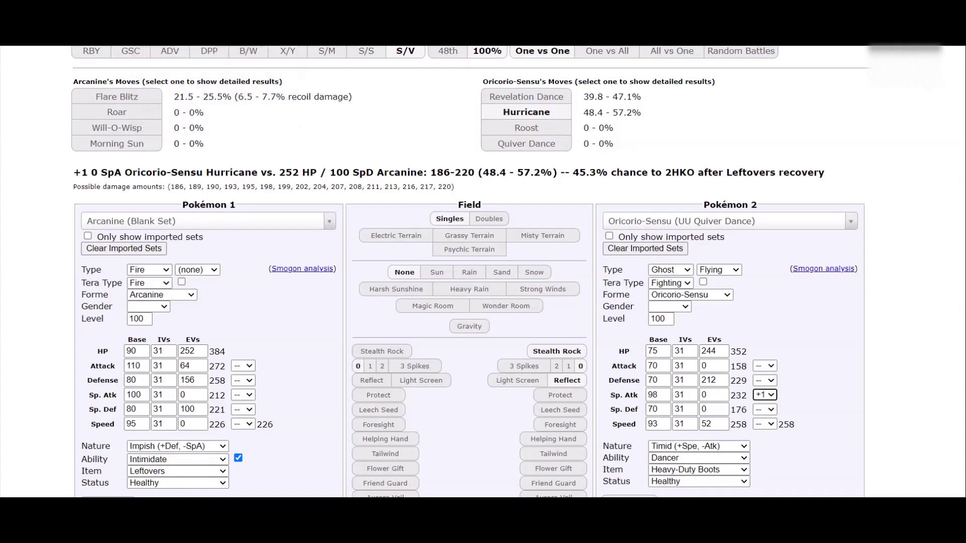
{"action": "left_click", "coordinate": [207, 221]}
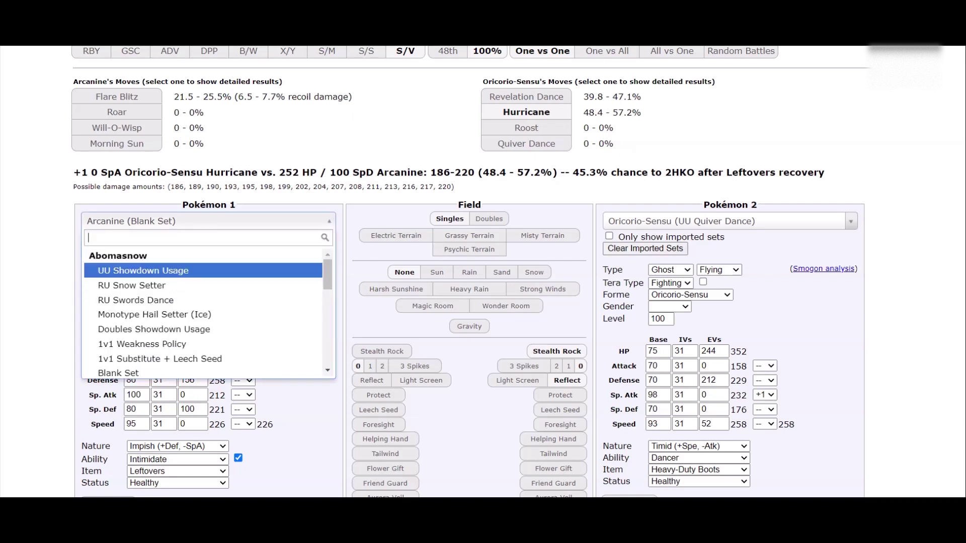
{"action": "type", "text": "bronzong"}
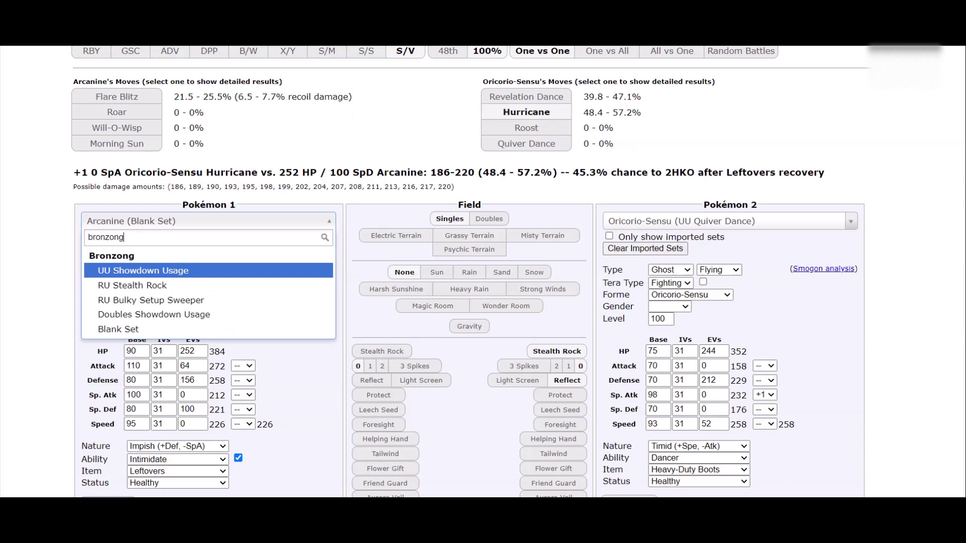
{"action": "key", "text": "Down"}
{"action": "key", "text": "Down"}
{"action": "key", "text": "Down"}
{"action": "key", "text": "Down"}
{"action": "key", "text": "Return"}
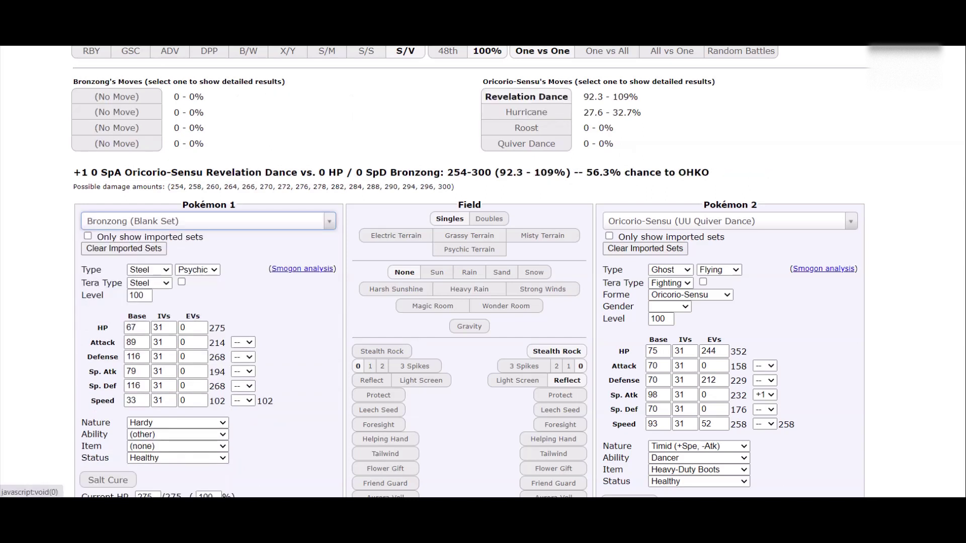
- Set Bronzong's first move to Gyro Ball in the damage calculator
{"action": "scroll", "coordinate": [468, 272], "scroll_direction": "down", "scroll_amount": 4}
{"action": "left_click", "coordinate": [125, 354]}
{"action": "type", "text": "]"}
{"action": "key", "text": "BackSpace"}
{"action": "type", "text": "gry"}
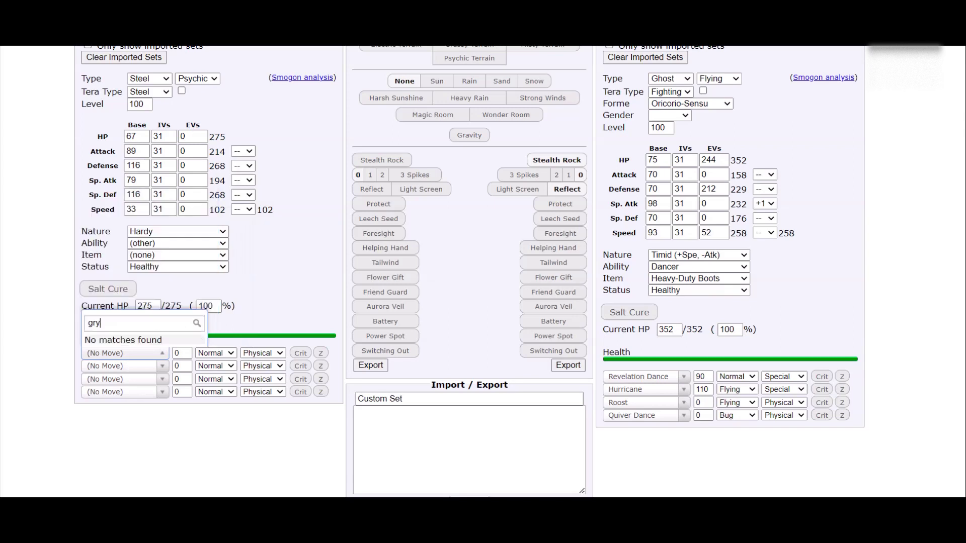
{"action": "key", "text": "BackSpace"}
{"action": "key", "text": "BackSpace"}
{"action": "type", "text": "yro"}
{"action": "key", "text": "Return"}
- Set Bronzong's second move to Body Press
{"action": "left_click", "coordinate": [124, 379]}
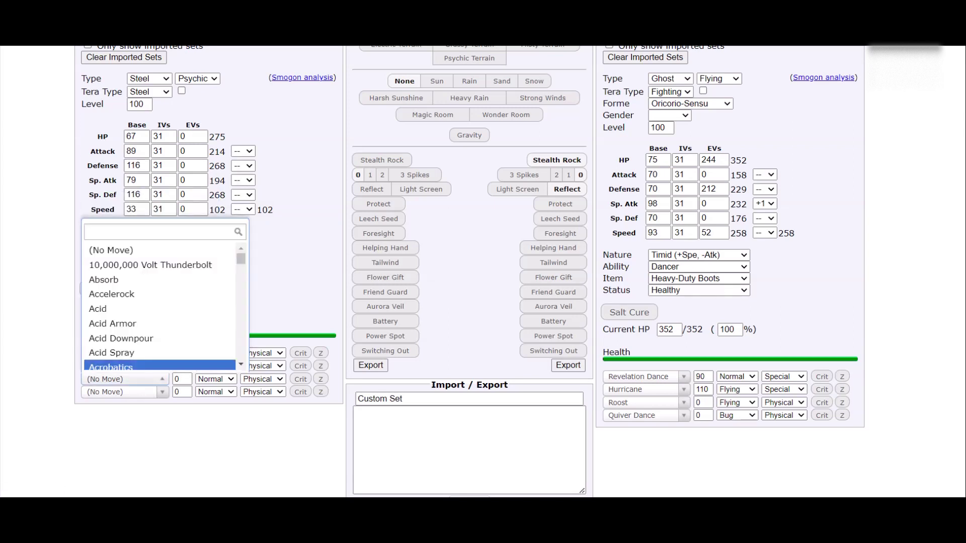
{"action": "key", "text": "Escape"}
{"action": "left_click", "coordinate": [125, 366]}
{"action": "type", "text": "body"}
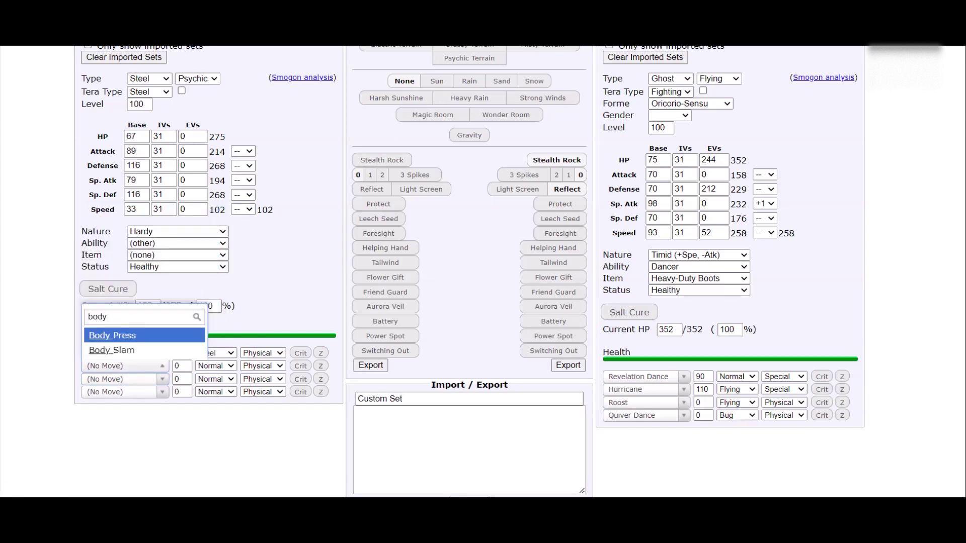
{"action": "key", "text": "Return"}
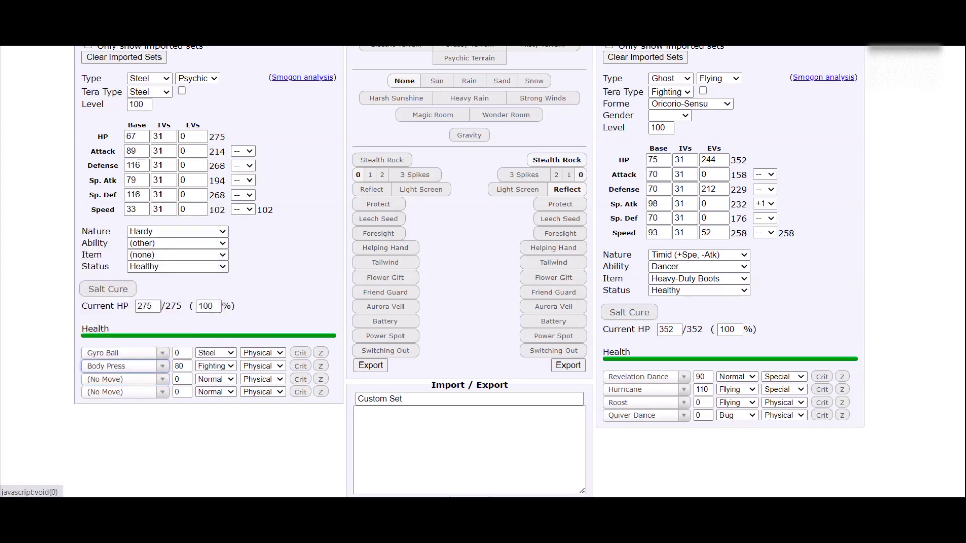
- Set Bronzong's third move to Protect and its fourth move to Stealth Rock
{"action": "left_click", "coordinate": [124, 379]}
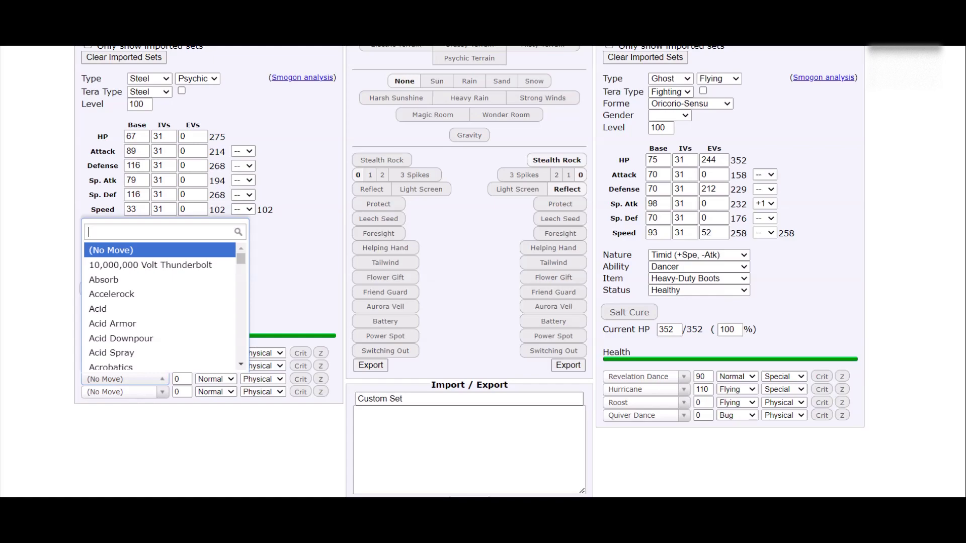
{"action": "key", "text": "Down"}
{"action": "key", "text": "Down"}
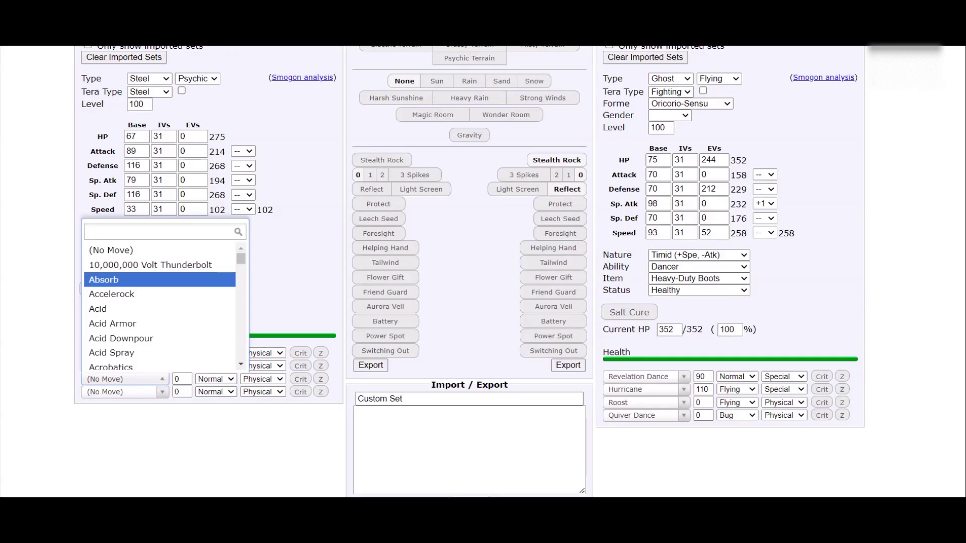
{"action": "type", "text": "protect"}
{"action": "key", "text": "Return"}
{"action": "left_click", "coordinate": [124, 392]}
{"action": "type", "text": "stealth"}
{"action": "key", "text": "Return"}
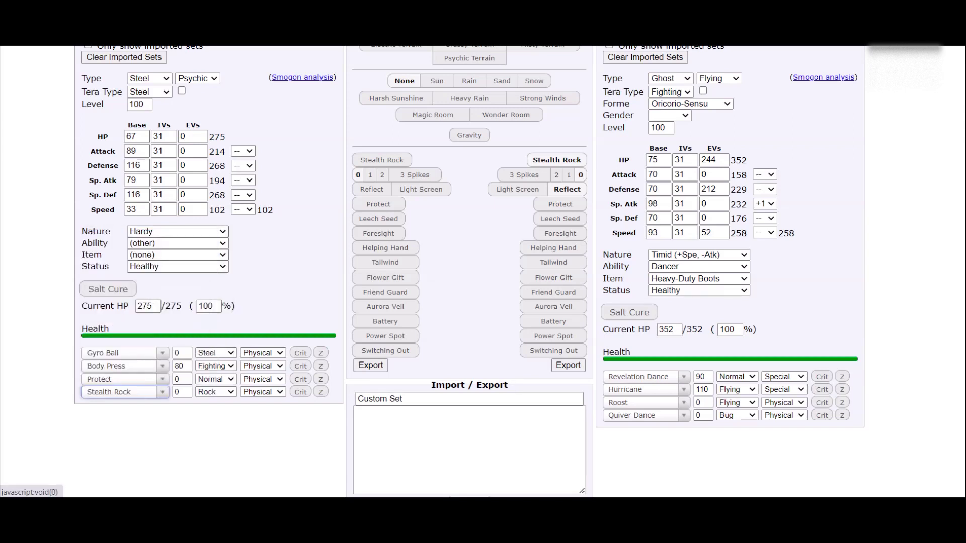
- Set Bronzong's ability to Heatproof
{"action": "left_click", "coordinate": [177, 243]}
{"action": "type", "text": "he"}
{"action": "key", "text": "Down"}
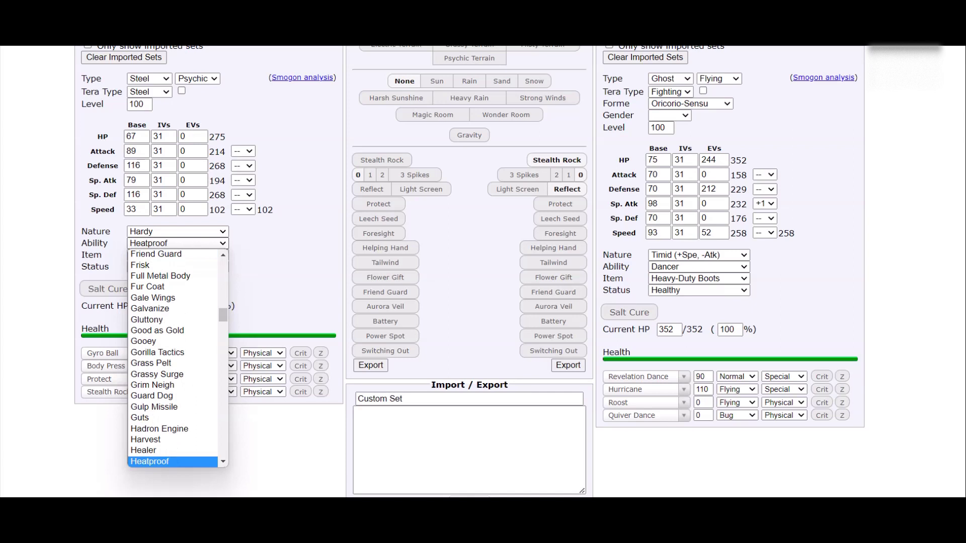
{"action": "key", "text": "Return"}
- Set Bronzong's held item to Leftovers
{"action": "left_click", "coordinate": [177, 255]}
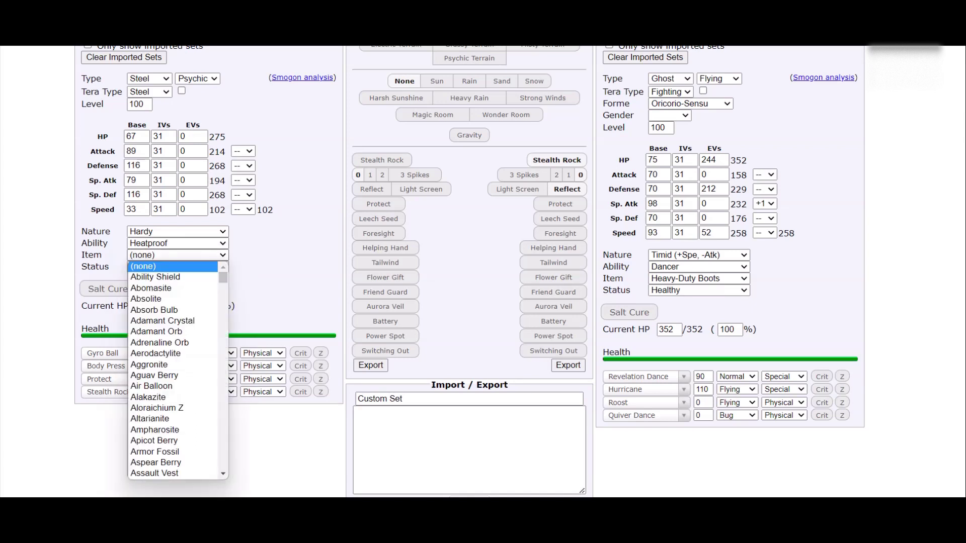
{"action": "type", "text": "lef"}
{"action": "key", "text": "Return"}
{"action": "key", "text": "f"}
{"action": "left_click", "coordinate": [177, 255]}
{"action": "key", "text": "Escape"}
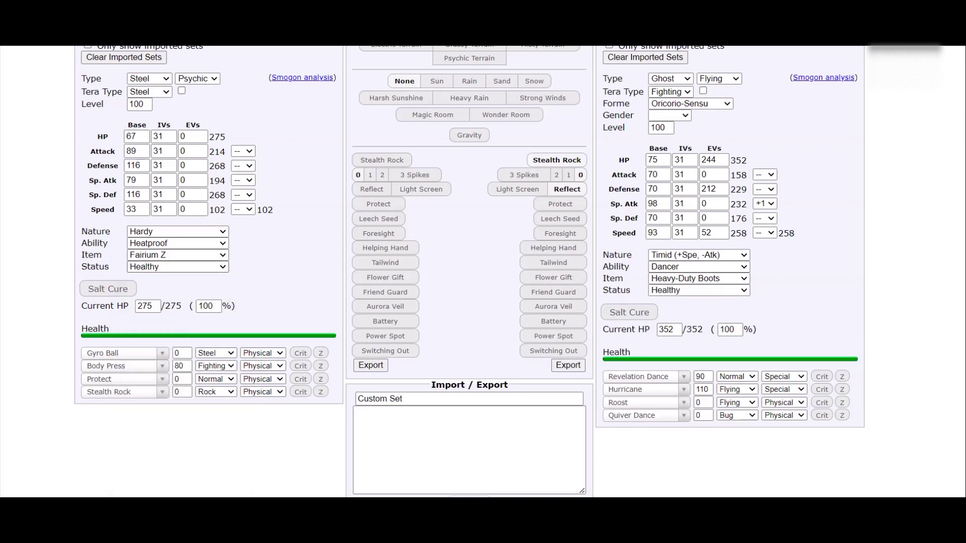
{"action": "key", "text": "alt+Down"}
{"action": "type", "text": "lef"}
{"action": "key", "text": "Return"}
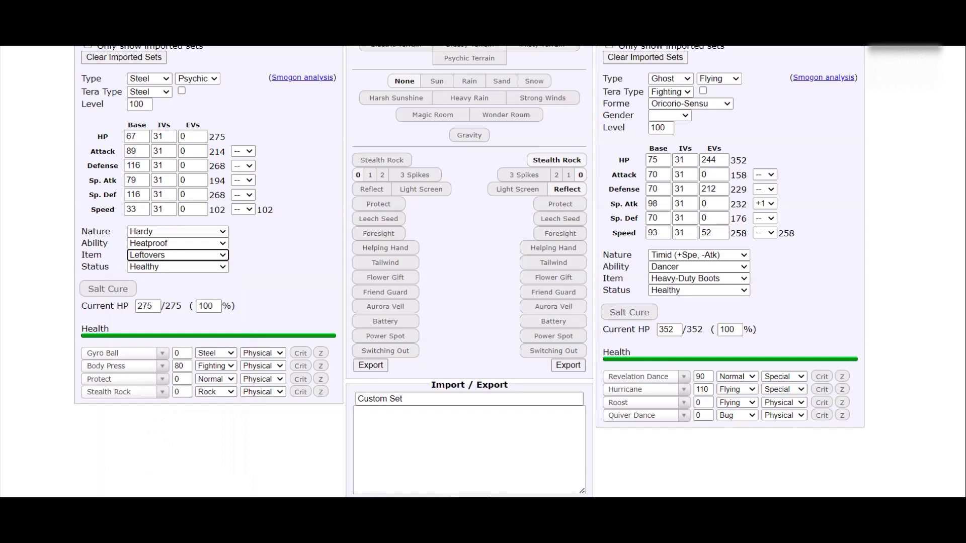
{"action": "scroll", "coordinate": [468, 272], "scroll_direction": "up", "scroll_amount": 3}
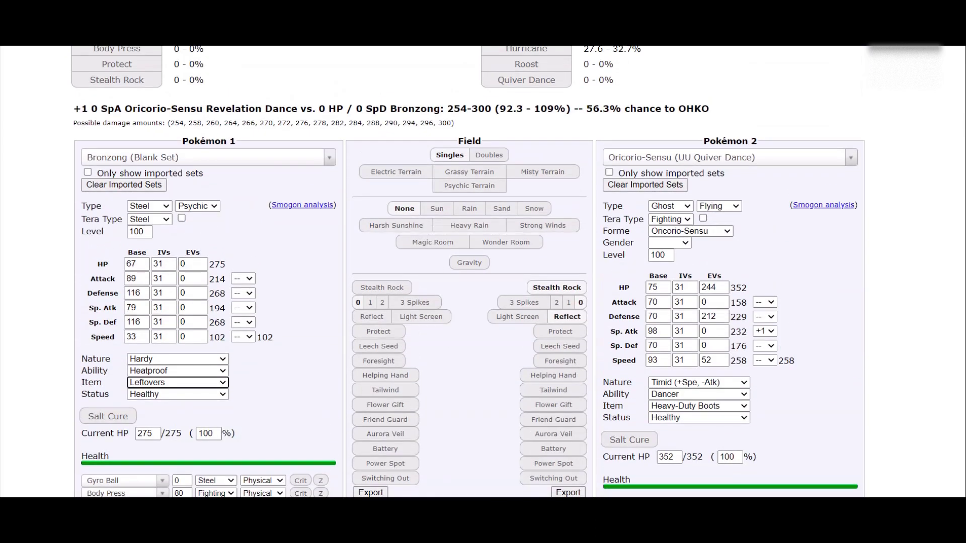
{"action": "left_click", "coordinate": [730, 158]}
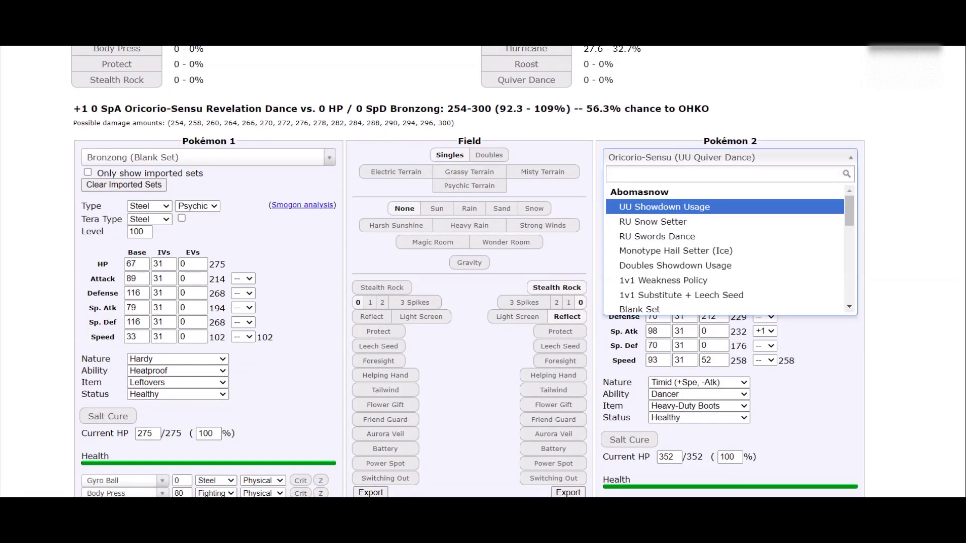
{"action": "scroll", "coordinate": [467, 272], "scroll_direction": "up", "scroll_amount": 1}
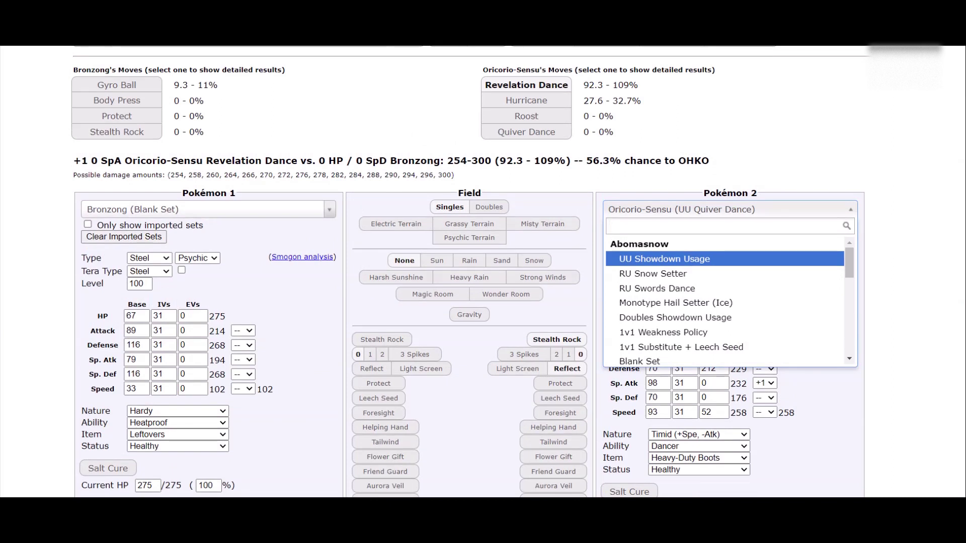
{"action": "left_click", "coordinate": [193, 316]}
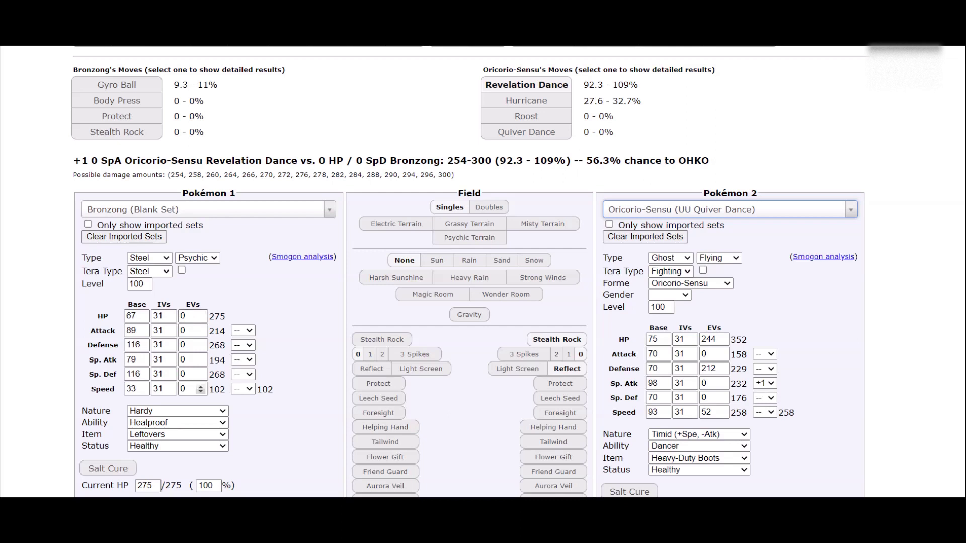
- Set Bronzong's Speed IV to 0 and its nature to Relaxed (+Def, -Spe)
{"action": "double_click", "coordinate": [157, 389]}
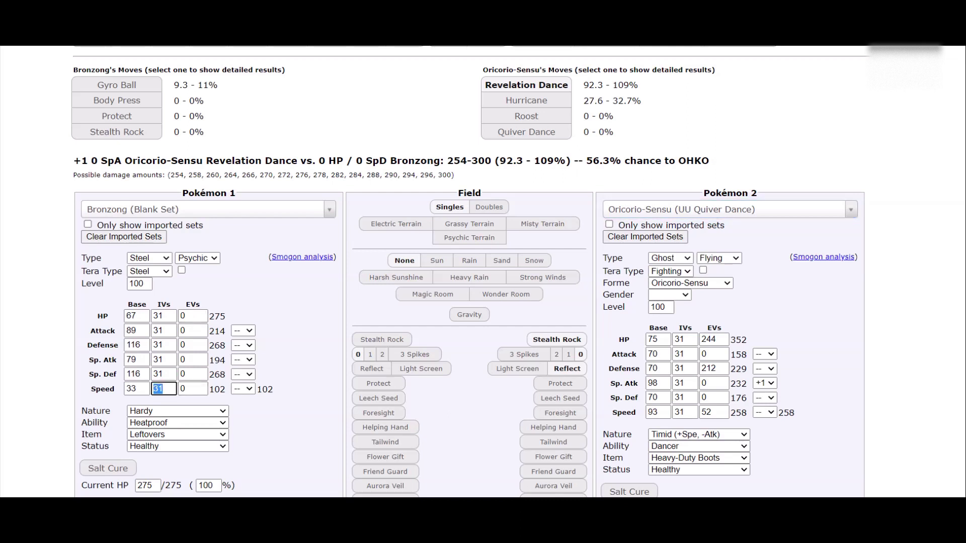
{"action": "type", "text": "0"}
{"action": "left_click", "coordinate": [177, 411]}
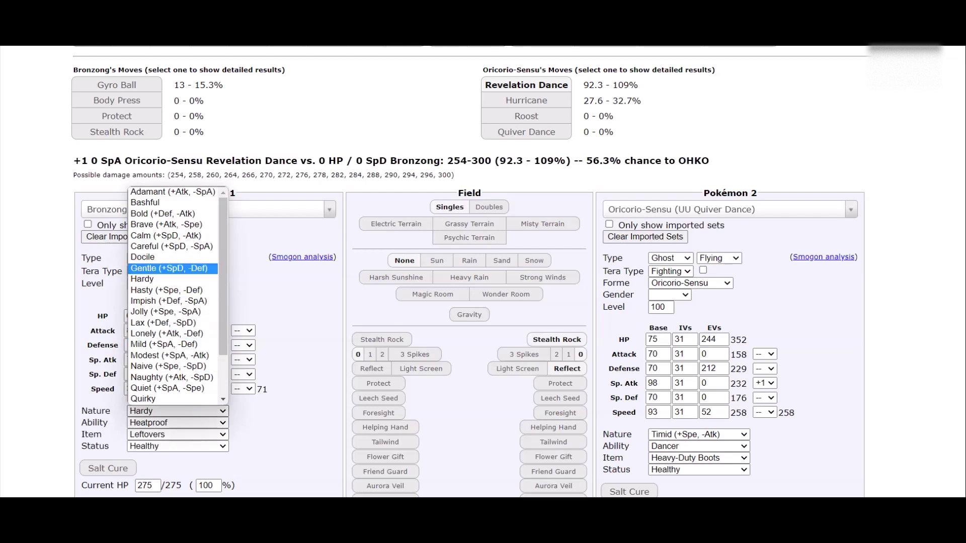
{"action": "scroll", "coordinate": [171, 355], "scroll_direction": "down", "scroll_amount": 2}
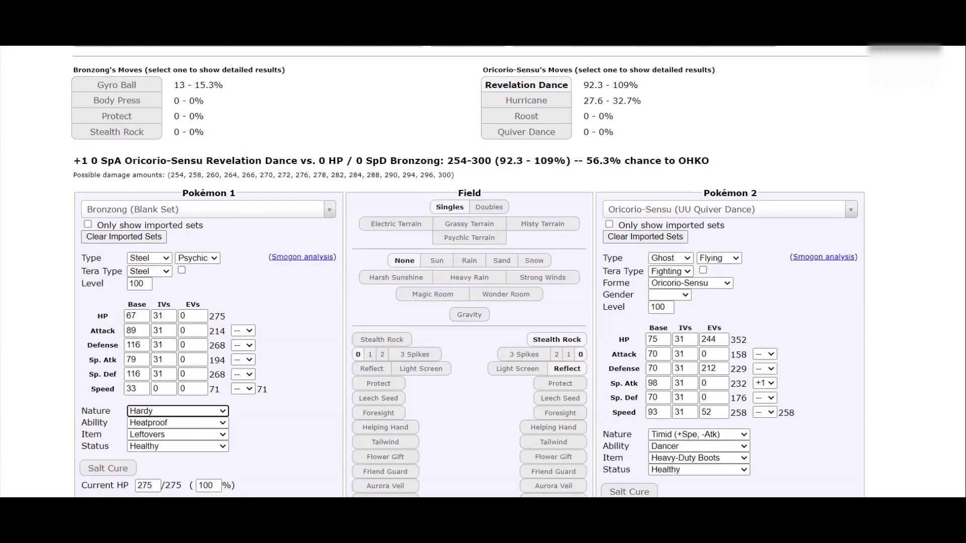
{"action": "scroll", "coordinate": [174, 297], "scroll_direction": "down", "scroll_amount": 3}
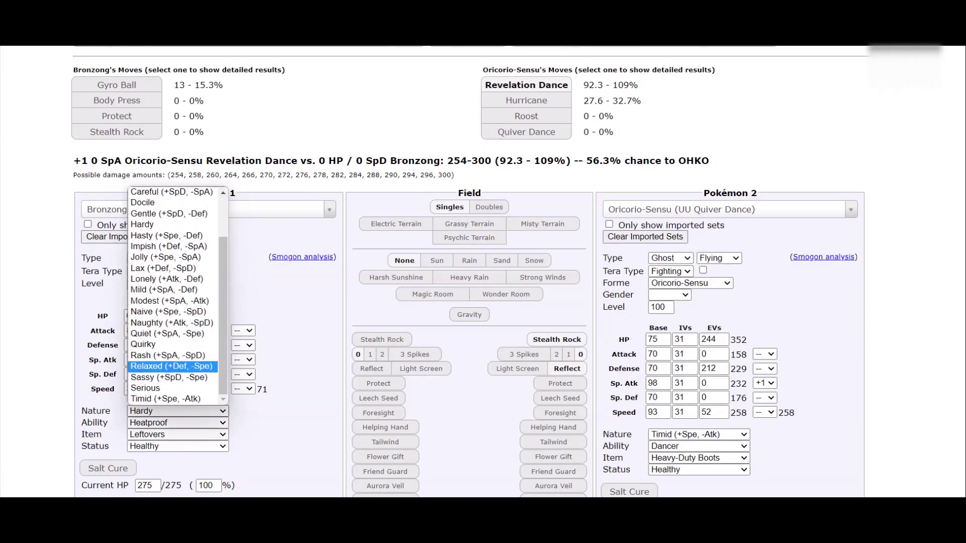
{"action": "key", "text": "Return"}
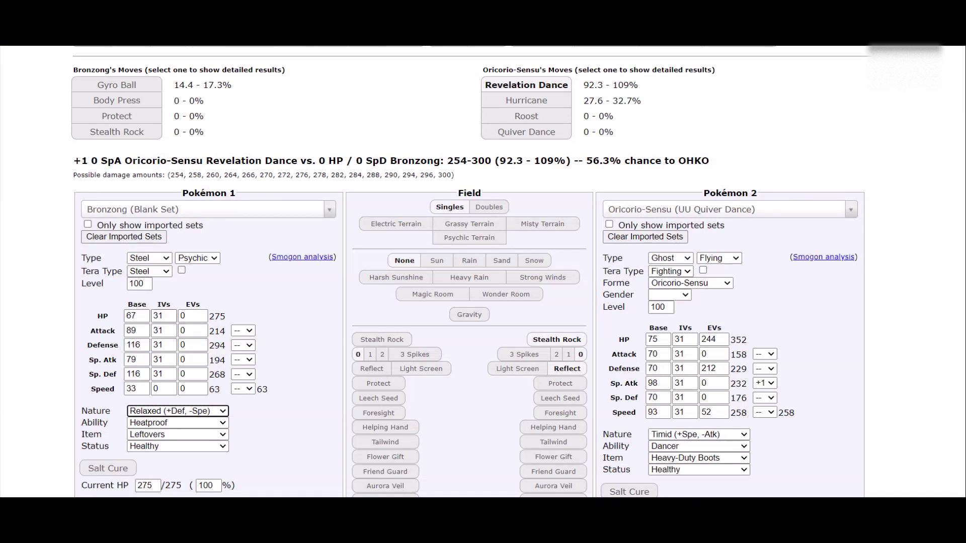
- Raise Bronzong's HP EVs to 104 against Oricorio-Sensu's Revelation Dance
{"action": "left_click", "coordinate": [201, 313]}
{"action": "left_click", "coordinate": [201, 314]}
{"action": "left_click", "coordinate": [201, 313]}
{"action": "left_click", "coordinate": [200, 314]}
{"action": "left_click", "coordinate": [201, 314]}
{"action": "left_click", "coordinate": [201, 314]}
{"action": "left_click", "coordinate": [201, 314]}
{"action": "left_click", "coordinate": [201, 314]}
{"action": "left_click", "coordinate": [201, 313]}
{"action": "left_click", "coordinate": [200, 314]}
{"action": "left_click", "coordinate": [200, 314]}
{"action": "double_click", "coordinate": [201, 314]}
{"action": "left_click", "coordinate": [201, 313]}
{"action": "double_click", "coordinate": [201, 314]}
{"action": "double_click", "coordinate": [201, 313]}
{"action": "left_click", "coordinate": [201, 313]}
{"action": "double_click", "coordinate": [201, 313]}
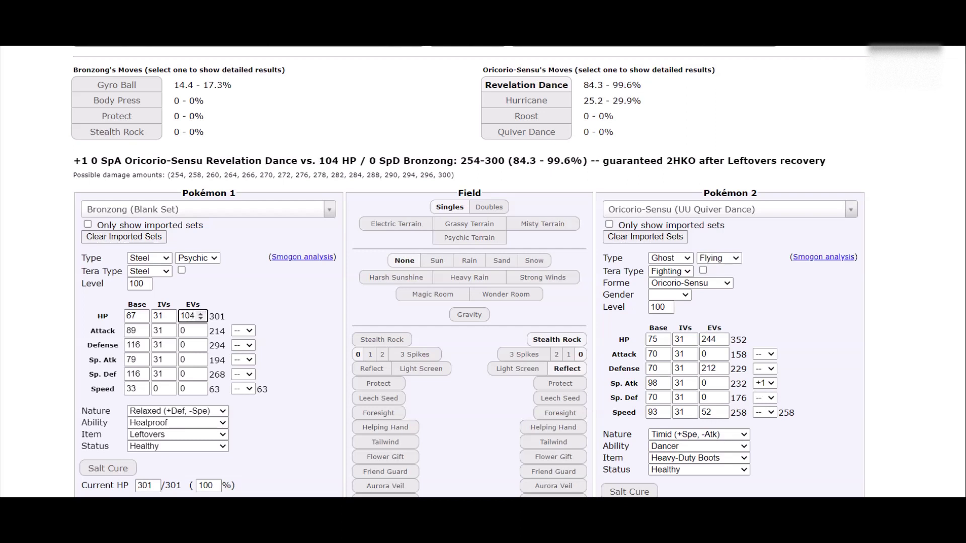
- Load the RU Choice Specs set of Dragalge as the opposing Pokémon
{"action": "left_click", "coordinate": [725, 209]}
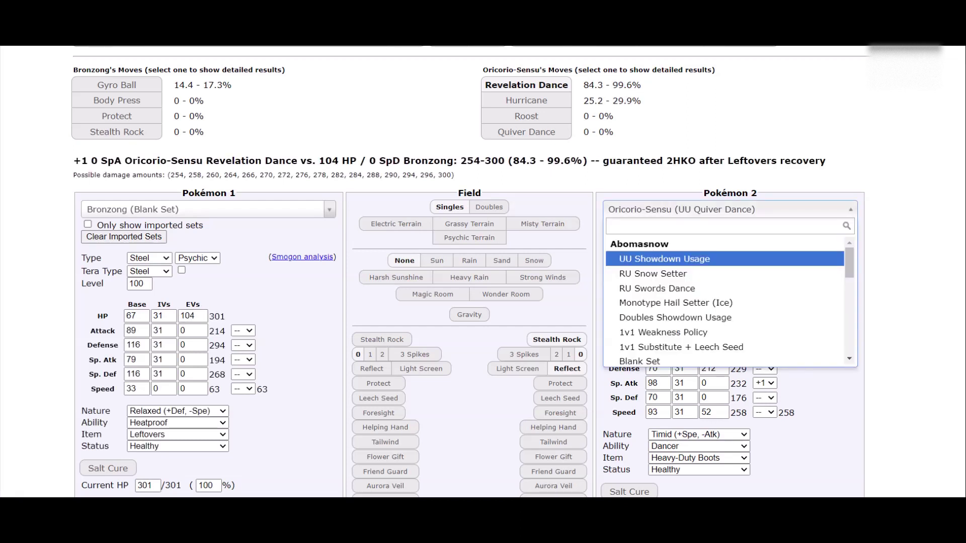
{"action": "type", "text": "dragalge"}
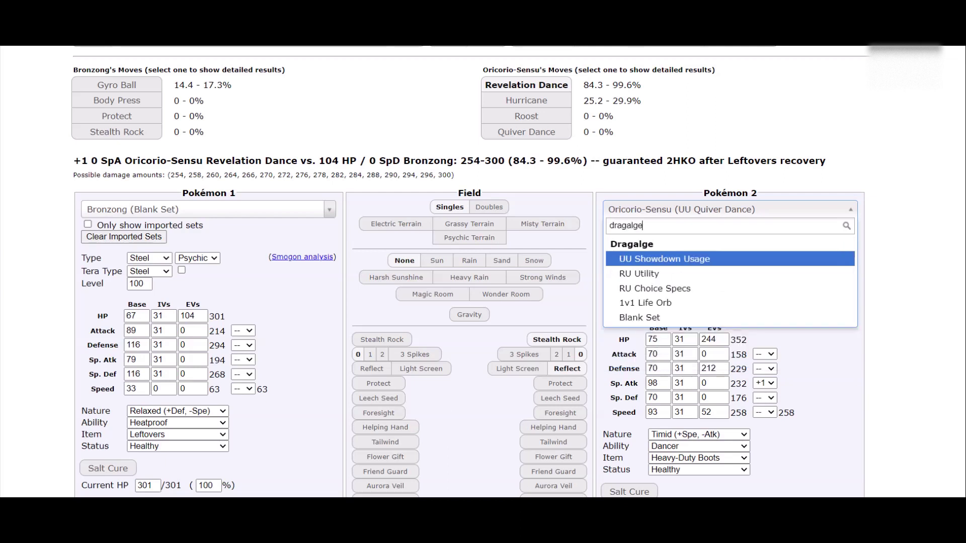
{"action": "key", "text": "Down"}
{"action": "key", "text": "Down"}
{"action": "key", "text": "Return"}
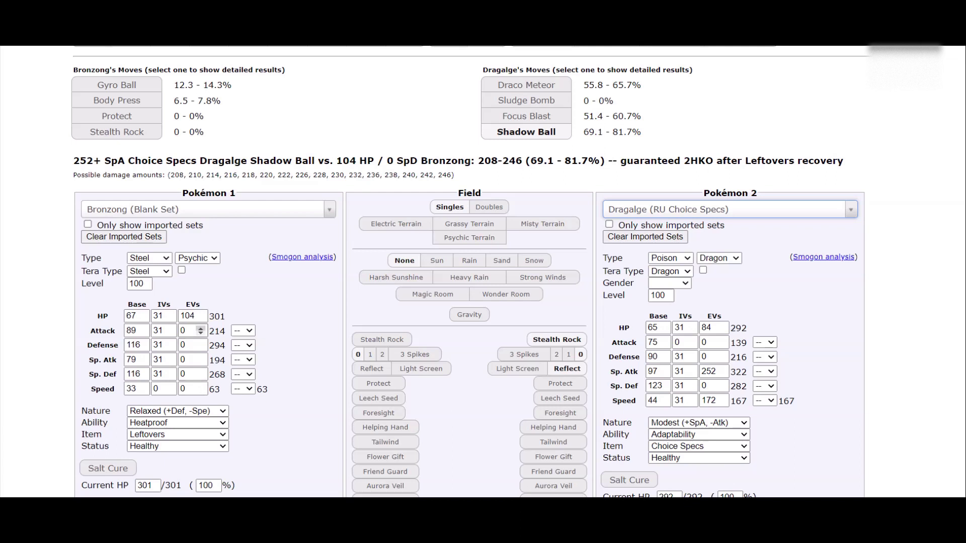
- Calculate the damage of Dragalge's Draco Meteor used twice against Bronzong
{"action": "left_click", "coordinate": [526, 87]}
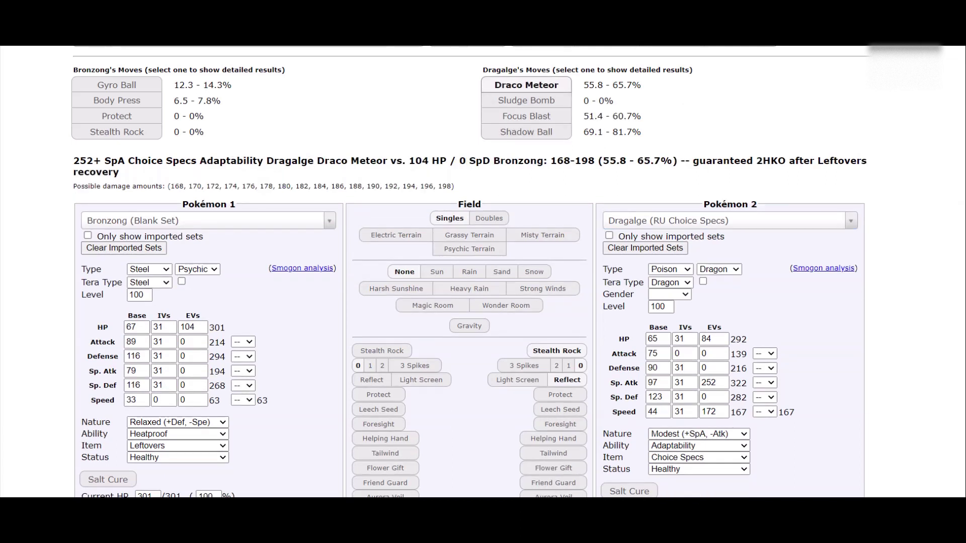
{"action": "scroll", "coordinate": [467, 271], "scroll_direction": "down", "scroll_amount": 3}
{"action": "left_click", "coordinate": [624, 441]}
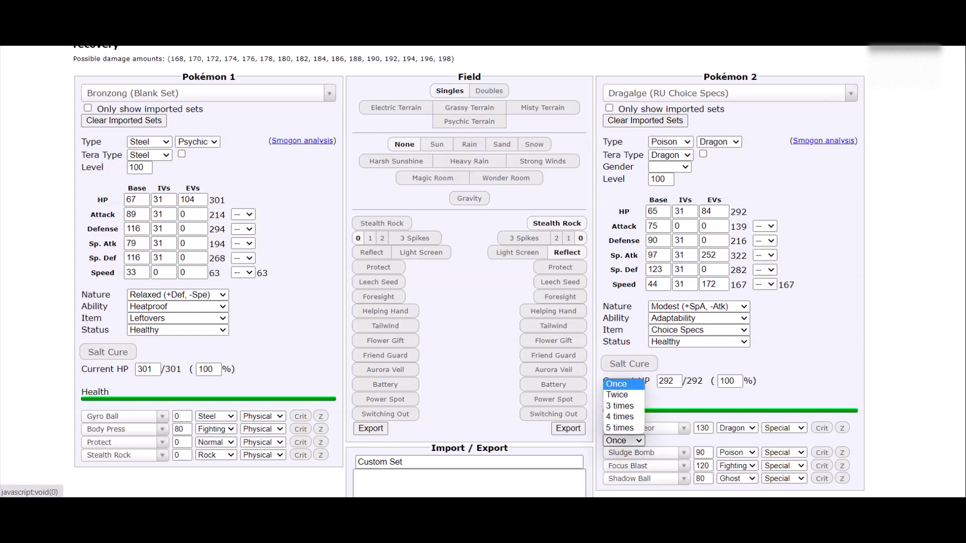
{"action": "left_click", "coordinate": [617, 395]}
{"action": "scroll", "coordinate": [618, 395], "scroll_direction": "up", "scroll_amount": 4}
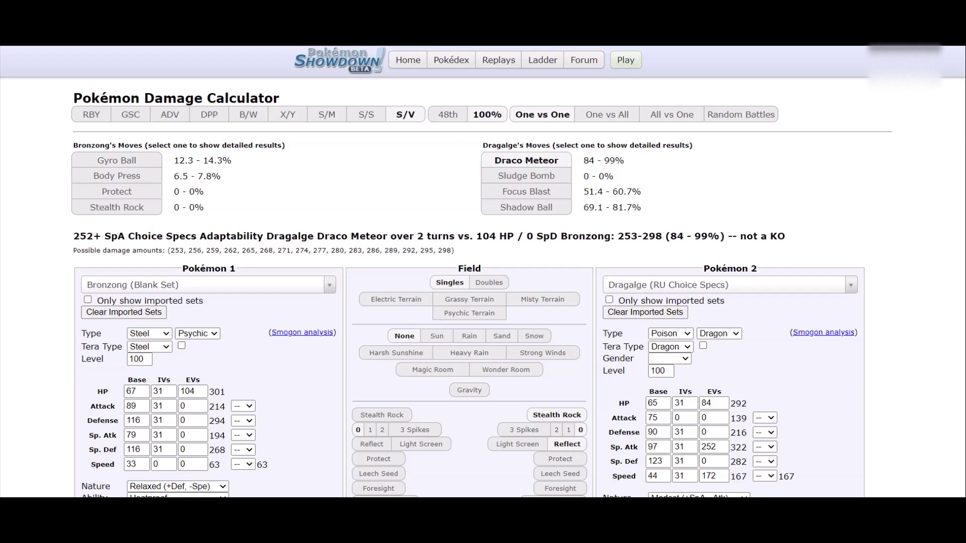
- Raise Bronzong's Sp. Def EVs to 52 while comparing Dragalge's moves, and keep its Speed EVs at 0
{"action": "scroll", "coordinate": [468, 272], "scroll_direction": "down", "scroll_amount": 2}
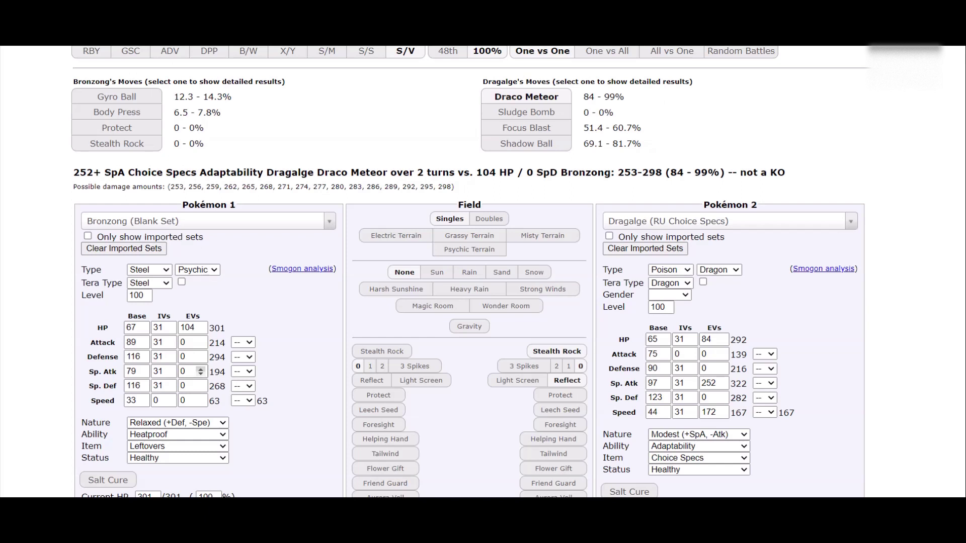
{"action": "left_click", "coordinate": [200, 383]}
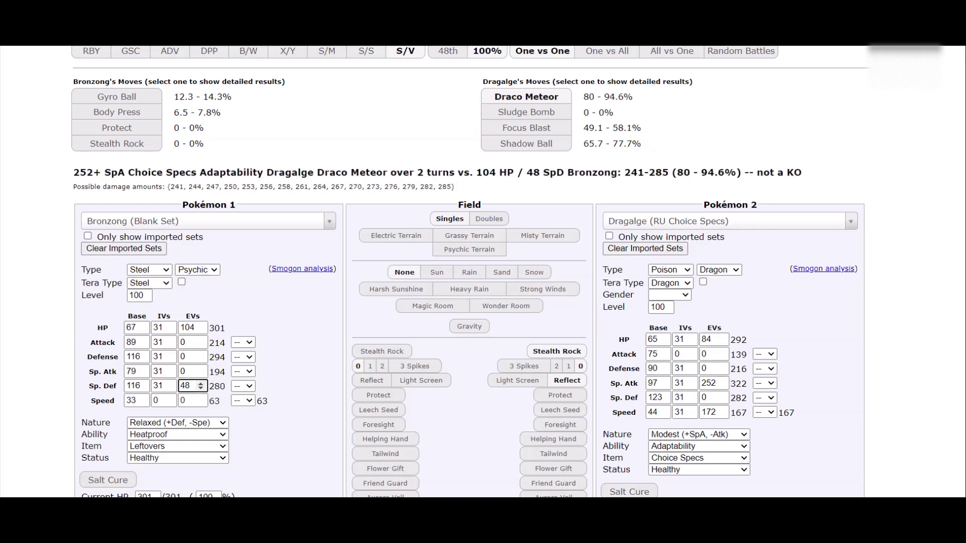
{"action": "left_click", "coordinate": [525, 128]}
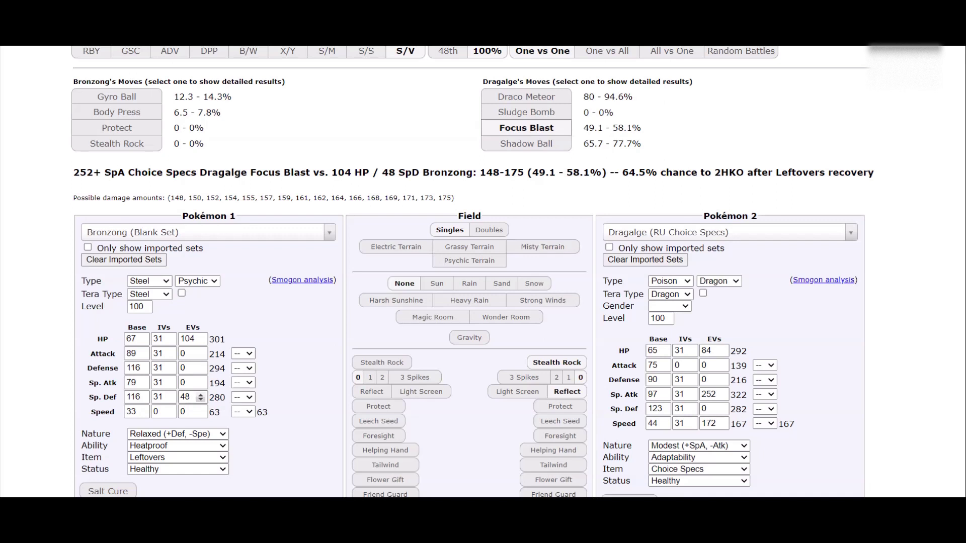
{"action": "left_click", "coordinate": [200, 395]}
{"action": "left_click", "coordinate": [200, 397]}
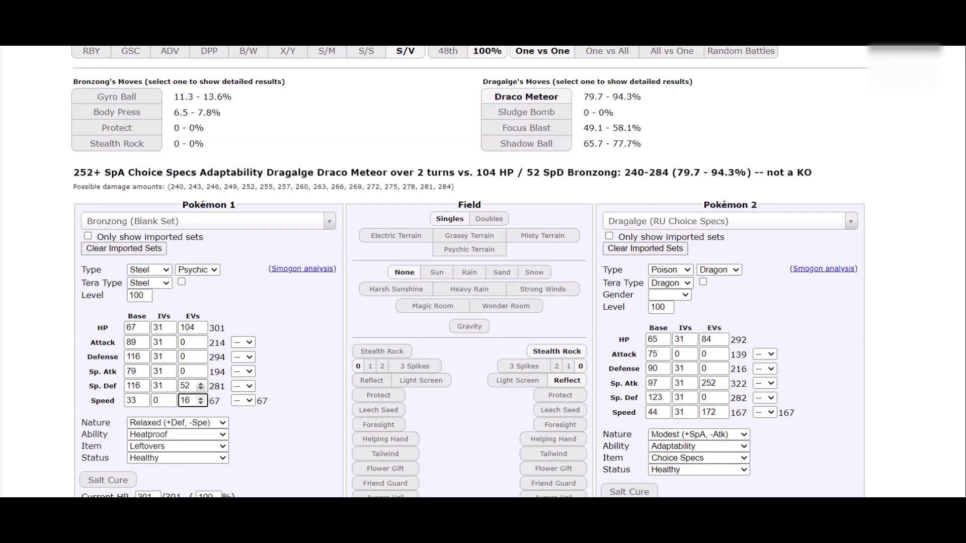
{"action": "key", "text": "BackSpace"}
{"action": "key", "text": "BackSpace"}
{"action": "type", "text": "0"}
- Raise Bronzong's Sp. Def EVs to 76
{"action": "left_click", "coordinate": [201, 383]}
{"action": "left_click", "coordinate": [201, 382]}
{"action": "left_click", "coordinate": [201, 383]}
{"action": "left_click", "coordinate": [201, 383]}
{"action": "left_click", "coordinate": [200, 383]}
{"action": "left_click", "coordinate": [201, 383]}
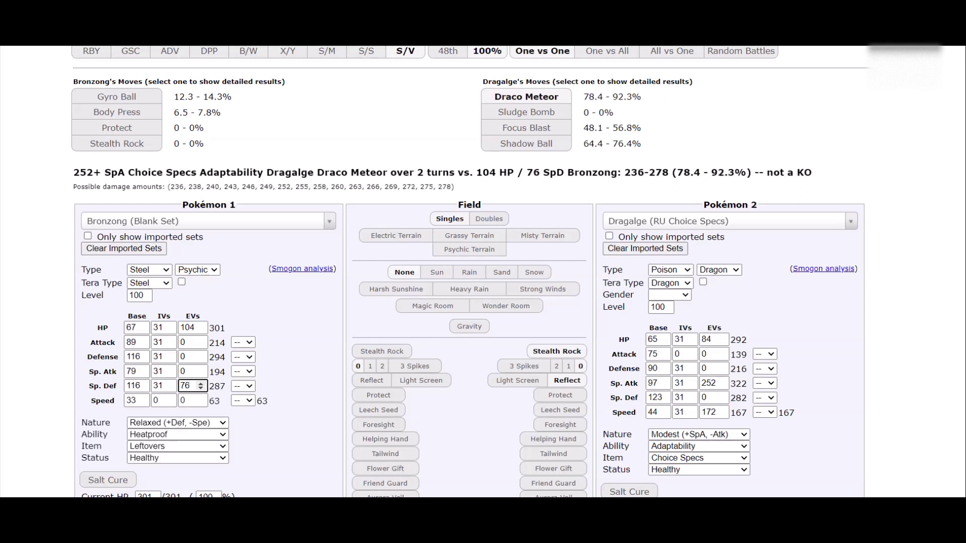
- Set Dragalge's Draco Meteor to be used once and show the detailed result for Focus Blast
{"action": "left_click", "coordinate": [527, 128]}
{"action": "scroll", "coordinate": [527, 128], "scroll_direction": "down", "scroll_amount": 4}
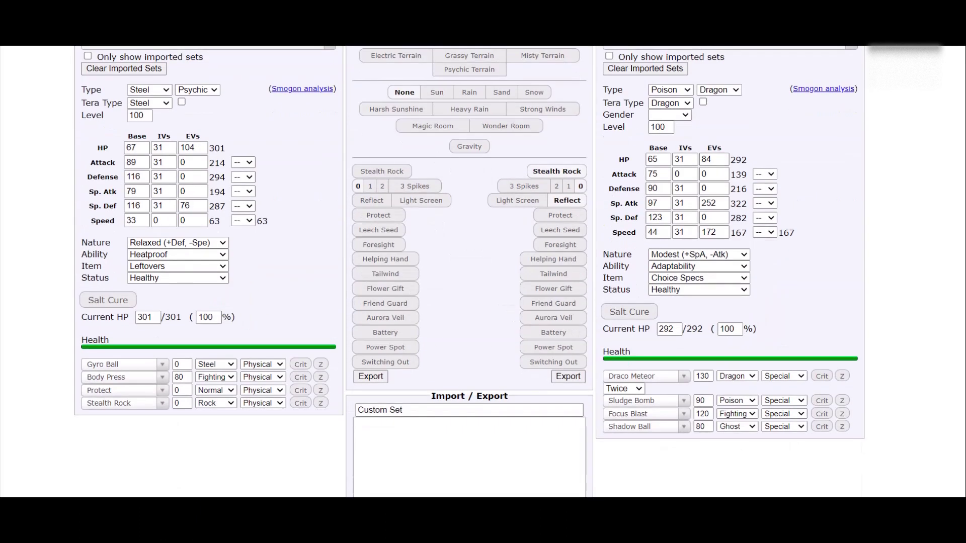
{"action": "left_click", "coordinate": [646, 376]}
{"action": "left_click", "coordinate": [623, 388]}
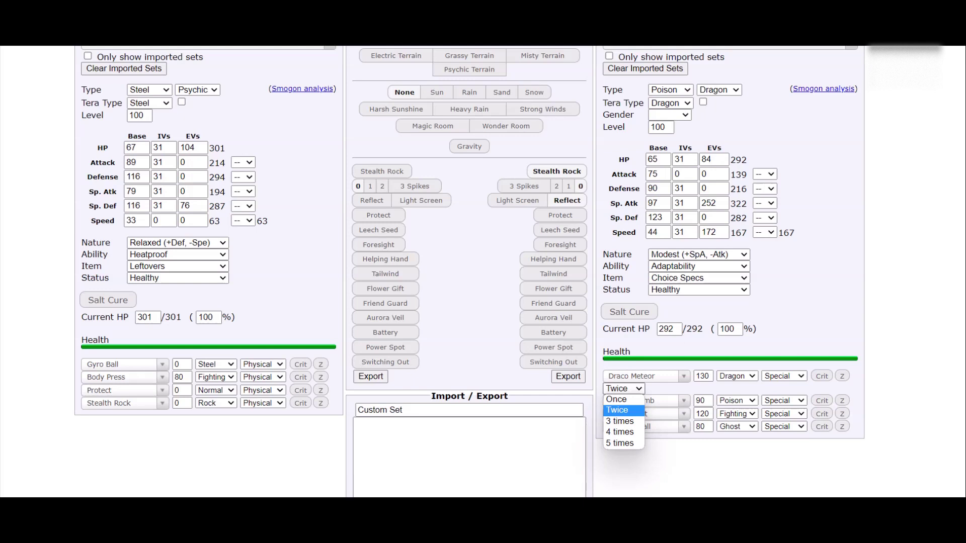
{"action": "left_click", "coordinate": [623, 400]}
{"action": "scroll", "coordinate": [518, 327], "scroll_direction": "up", "scroll_amount": 2}
{"action": "scroll", "coordinate": [527, 201], "scroll_direction": "up", "scroll_amount": 1}
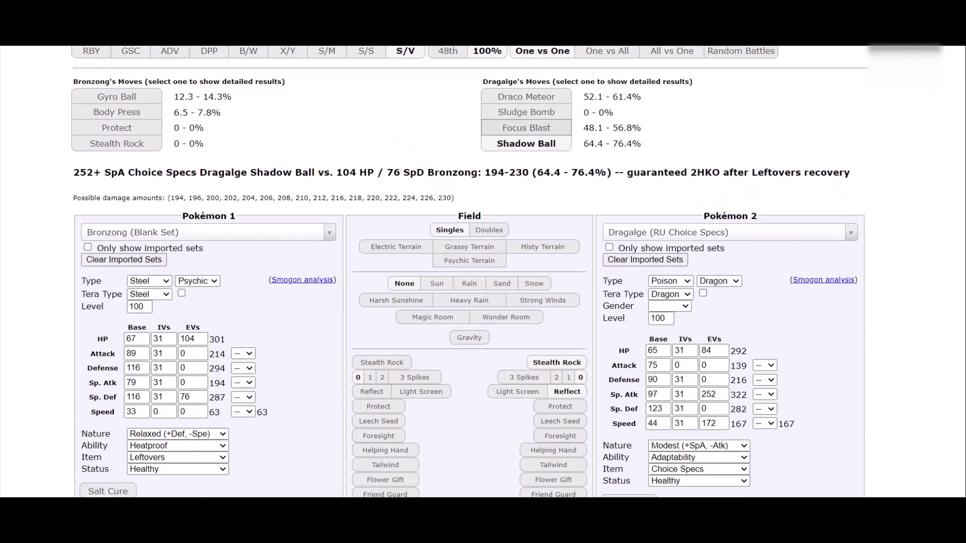
{"action": "left_click_drag", "start_coordinate": [529, 128], "coordinate": [536, 128]}
{"action": "left_click", "coordinate": [532, 128]}
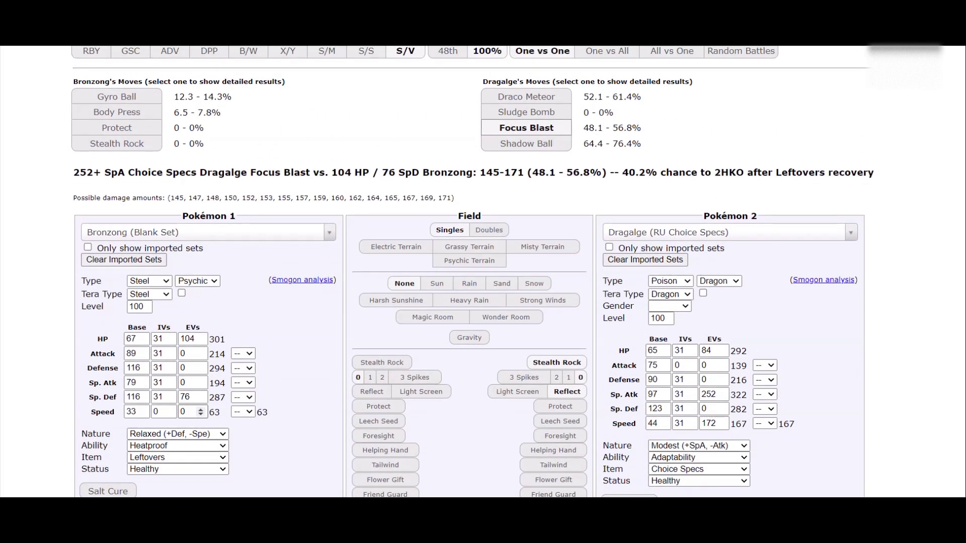
- Raise Bronzong's Sp. Def EVs to 100
{"action": "left_click", "coordinate": [200, 395]}
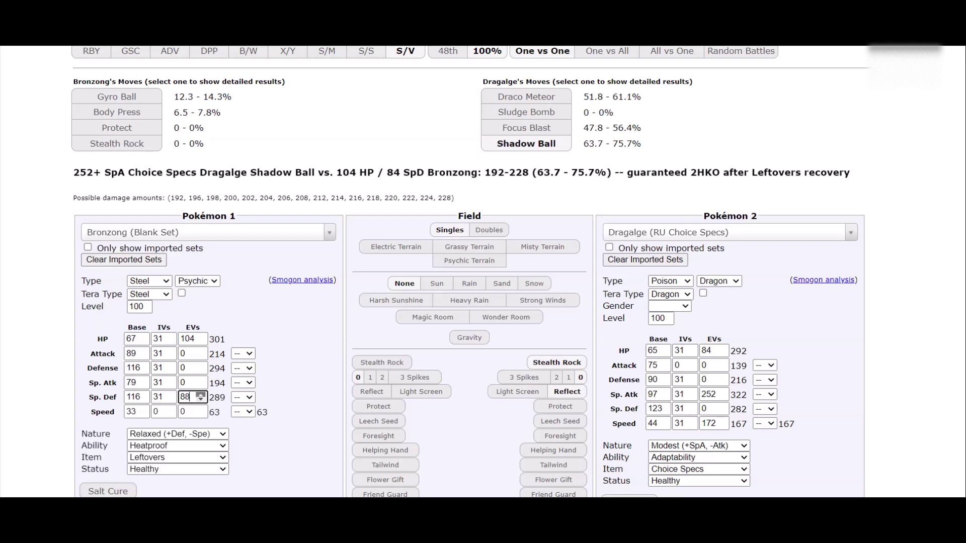
{"action": "left_click", "coordinate": [200, 395]}
{"action": "left_click", "coordinate": [200, 395]}
{"action": "left_click", "coordinate": [200, 398]}
{"action": "left_click", "coordinate": [200, 404]}
{"action": "left_click", "coordinate": [201, 383]}
{"action": "left_click", "coordinate": [201, 384]}
{"action": "left_click", "coordinate": [201, 384]}
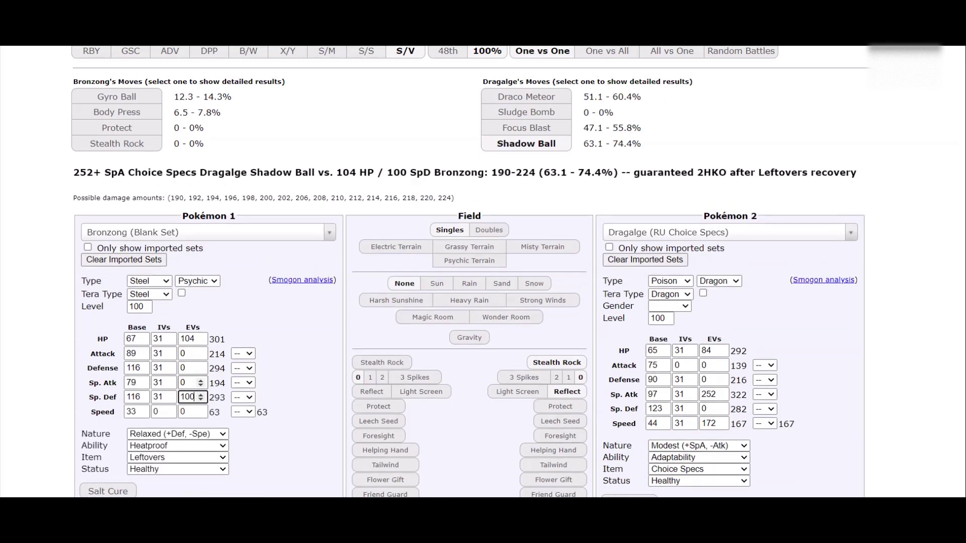
- Raise Bronzong's Sp. Def EVs to 108 and lock Focus Blast as the move shown in the detailed result
{"action": "left_click", "coordinate": [526, 128]}
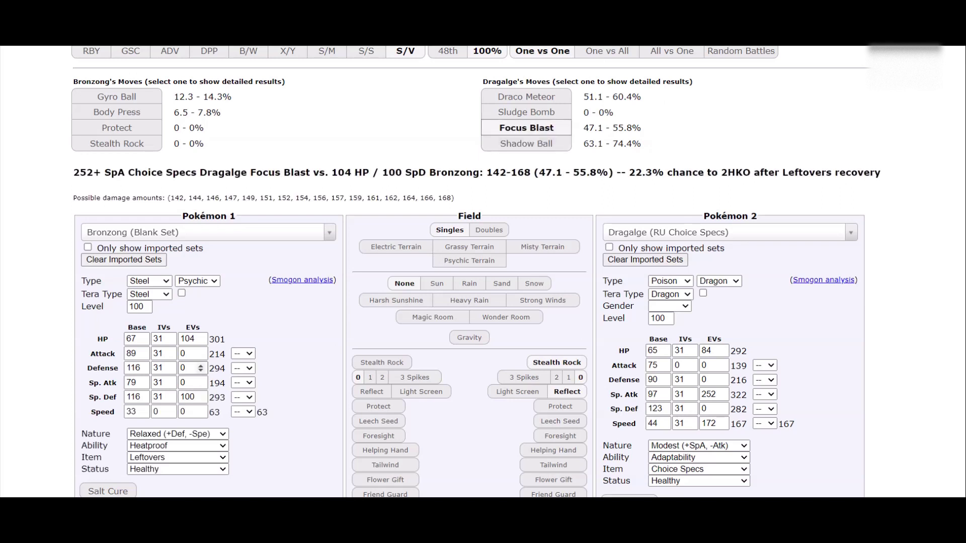
{"action": "left_click", "coordinate": [200, 395]}
{"action": "left_click", "coordinate": [200, 395]}
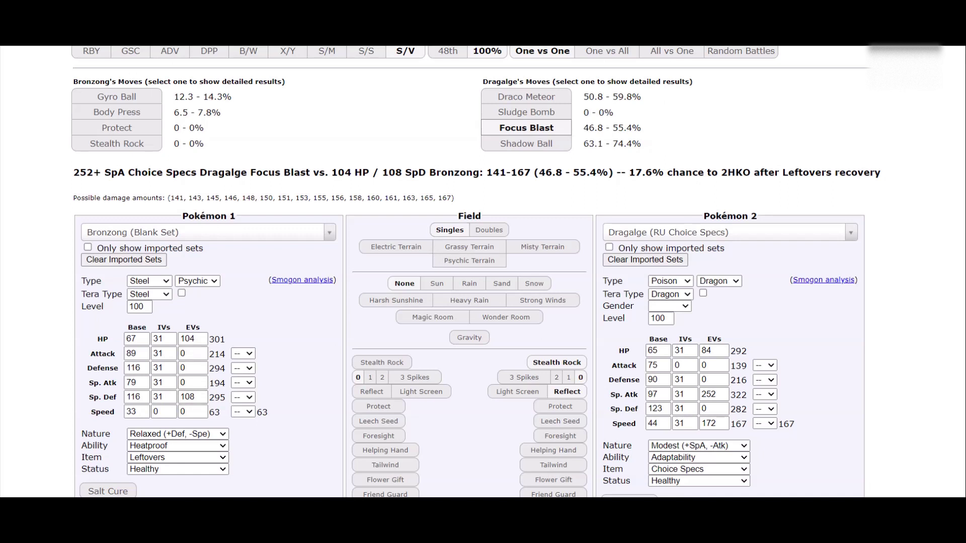
{"action": "double_click", "coordinate": [541, 128]}
{"action": "left_click", "coordinate": [541, 128]}
- Fine-tune Bronzong's Sp. Def EVs to 148 against Dragalge's Focus Blast
{"action": "left_click", "coordinate": [201, 395]}
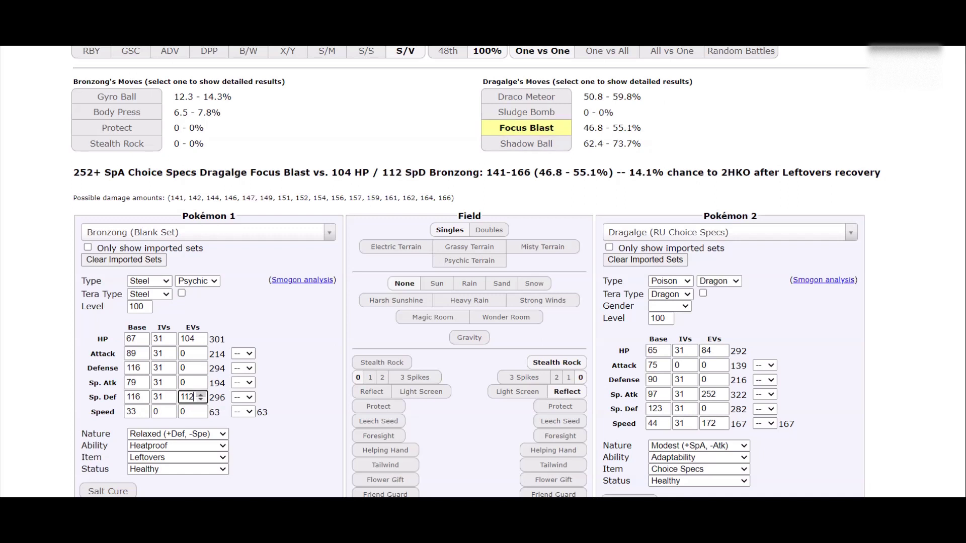
{"action": "left_click", "coordinate": [201, 395]}
{"action": "left_click", "coordinate": [201, 394]}
{"action": "left_click", "coordinate": [201, 394]}
{"action": "left_click", "coordinate": [200, 395]}
{"action": "left_click", "coordinate": [201, 395]}
{"action": "left_click", "coordinate": [200, 395]}
{"action": "left_click", "coordinate": [201, 395]}
{"action": "left_click", "coordinate": [201, 394]}
{"action": "left_click", "coordinate": [201, 395]}
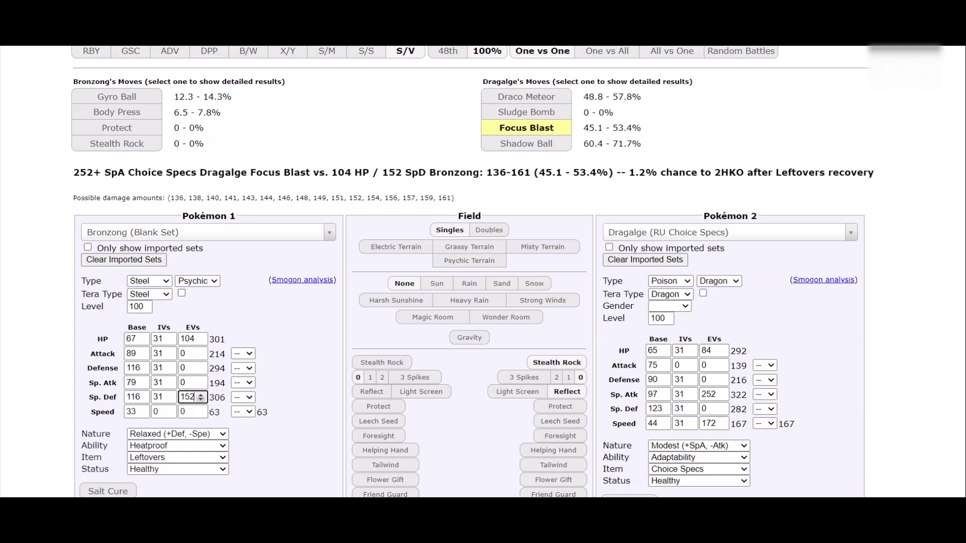
{"action": "left_click", "coordinate": [201, 400]}
{"action": "left_click", "coordinate": [200, 399]}
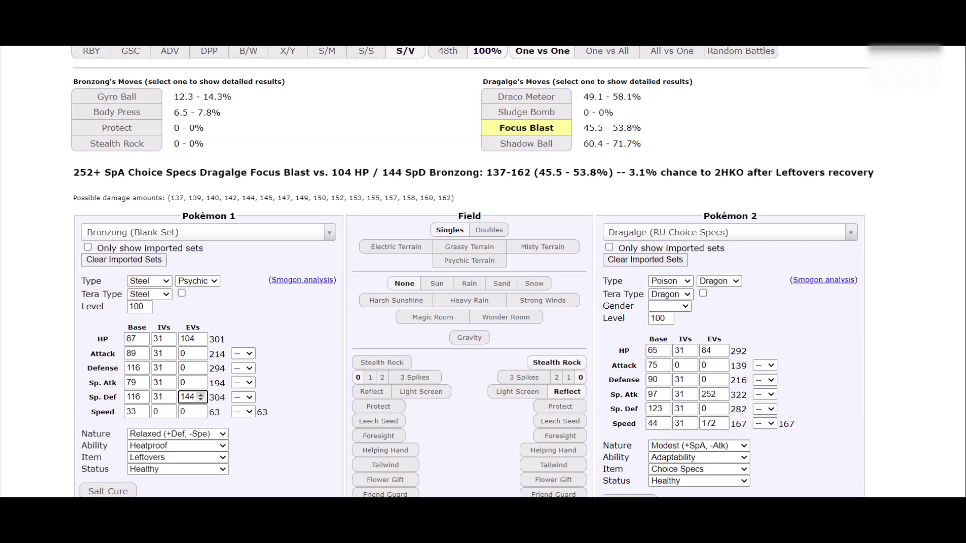
{"action": "left_click", "coordinate": [201, 394]}
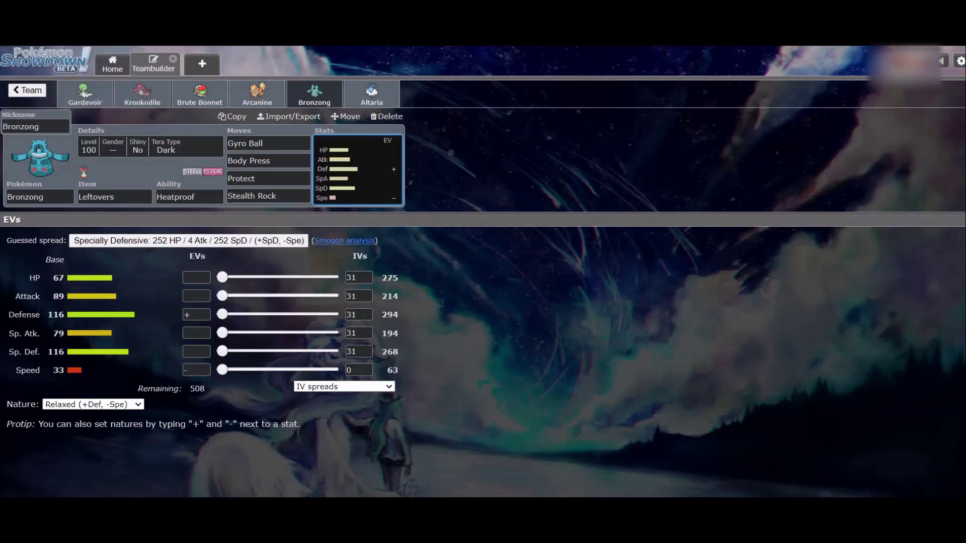
- In the Showdown teambuilder, give Bronzong 104 HP and 148 Sp. Def EVs, maximum Defense EVs and the remainder in Attack
{"action": "left_click", "coordinate": [196, 278]}
{"action": "type", "text": "104"}
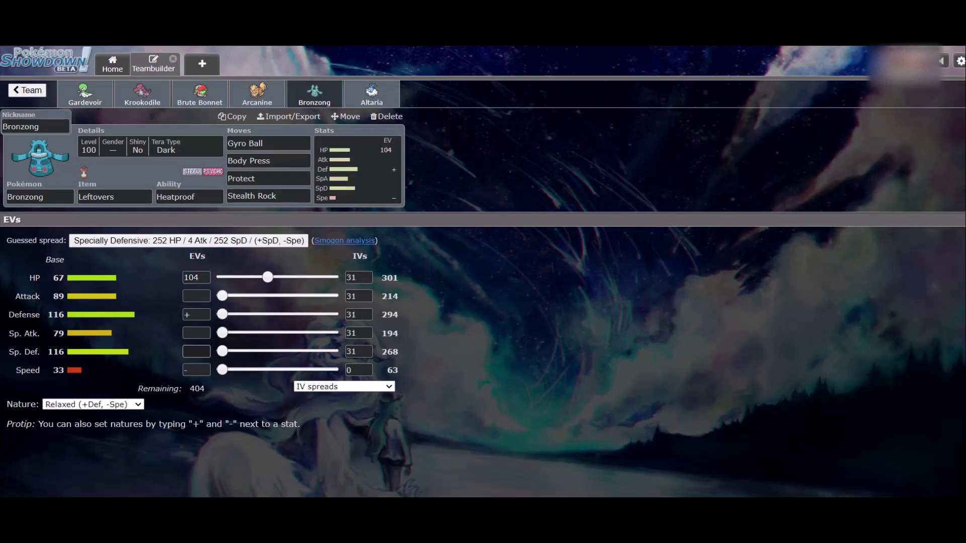
{"action": "left_click", "coordinate": [195, 352]}
{"action": "type", "text": "1748"}
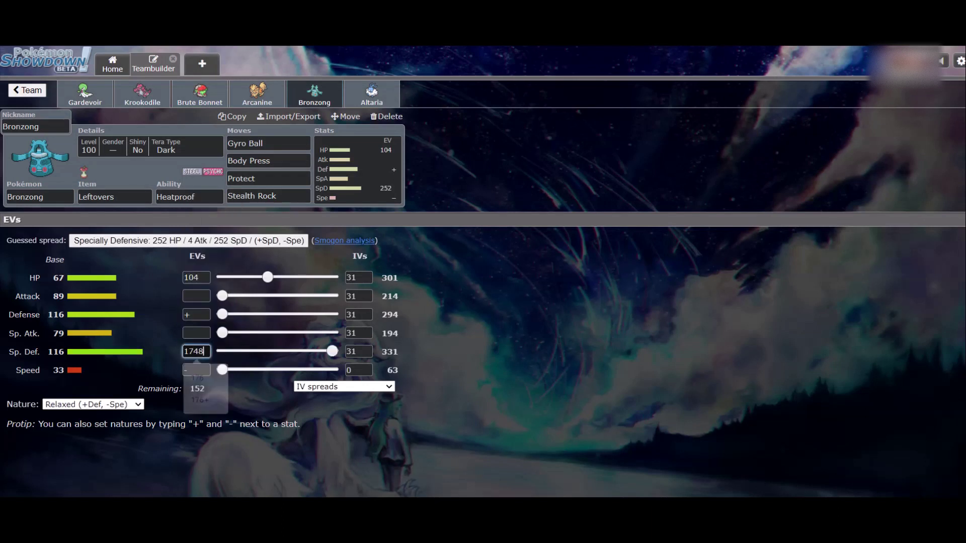
{"action": "key", "text": "BackSpace"}
{"action": "key", "text": "BackSpace"}
{"action": "key", "text": "BackSpace"}
{"action": "type", "text": "48"}
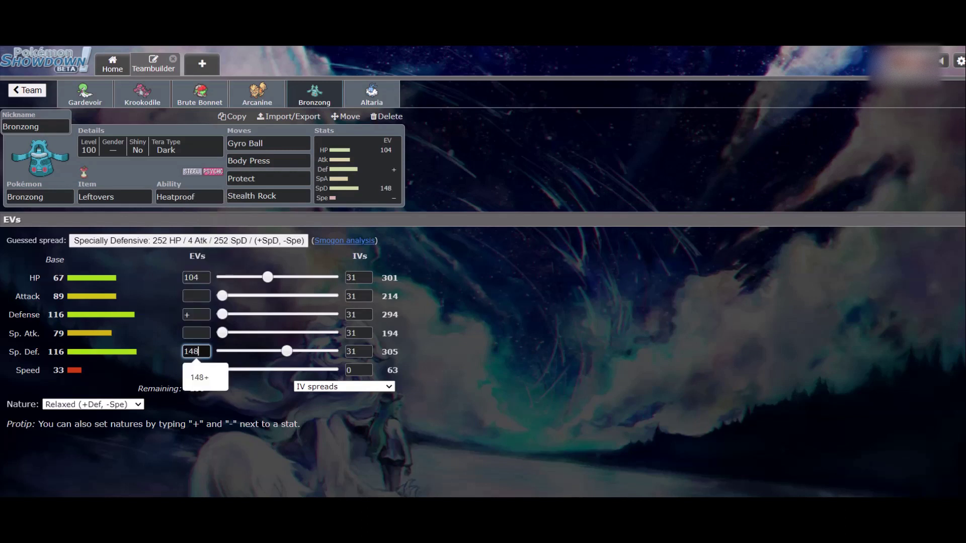
{"action": "left_click_drag", "start_coordinate": [222, 314], "coordinate": [332, 313]}
{"action": "left_click_drag", "start_coordinate": [222, 295], "coordinate": [224, 296]}
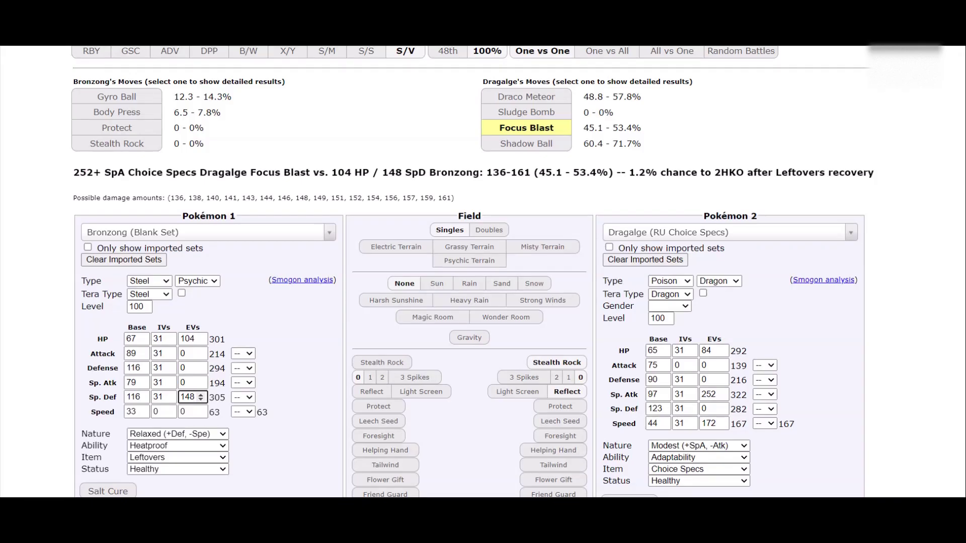
- Load Tatsugiri's RU Offensive Spinner set as the opposing Pokémon in the damage calculator
{"action": "left_click", "coordinate": [729, 232]}
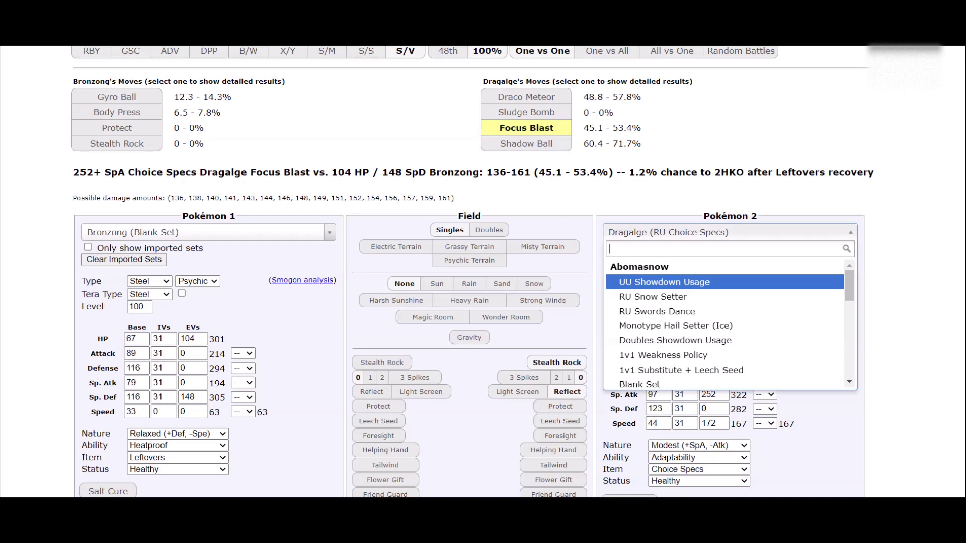
{"action": "type", "text": "tad"}
{"action": "key", "text": "BackSpace"}
{"action": "type", "text": "ts"}
{"action": "key", "text": "Down"}
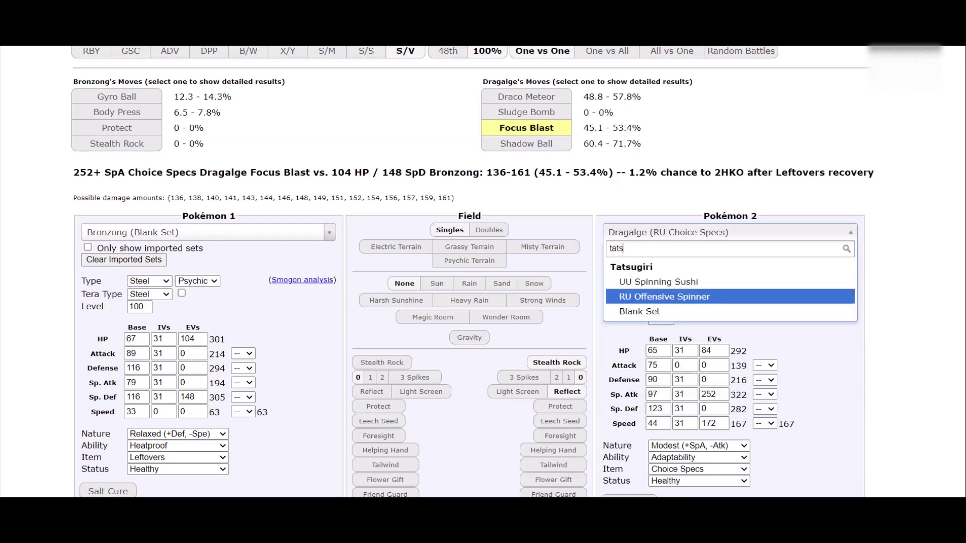
{"action": "key", "text": "Return"}
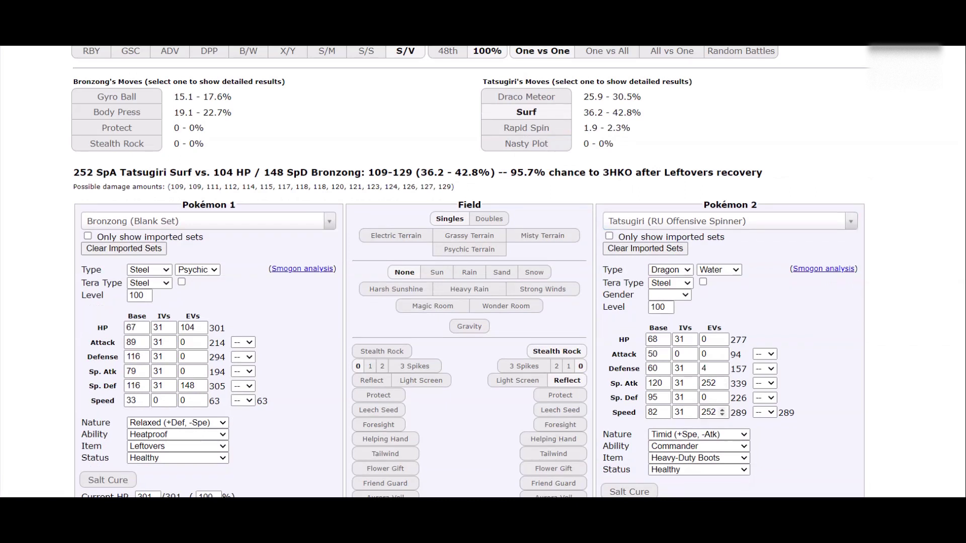
- Give Tatsugiri a +2 Sp. Atk boost to calculate its boosted damage against Bronzong
{"action": "scroll", "coordinate": [722, 412], "scroll_direction": "down", "scroll_amount": 1}
{"action": "scroll", "coordinate": [722, 409], "scroll_direction": "down", "scroll_amount": 1}
{"action": "left_click", "coordinate": [765, 320]}
{"action": "left_click", "coordinate": [765, 385]}
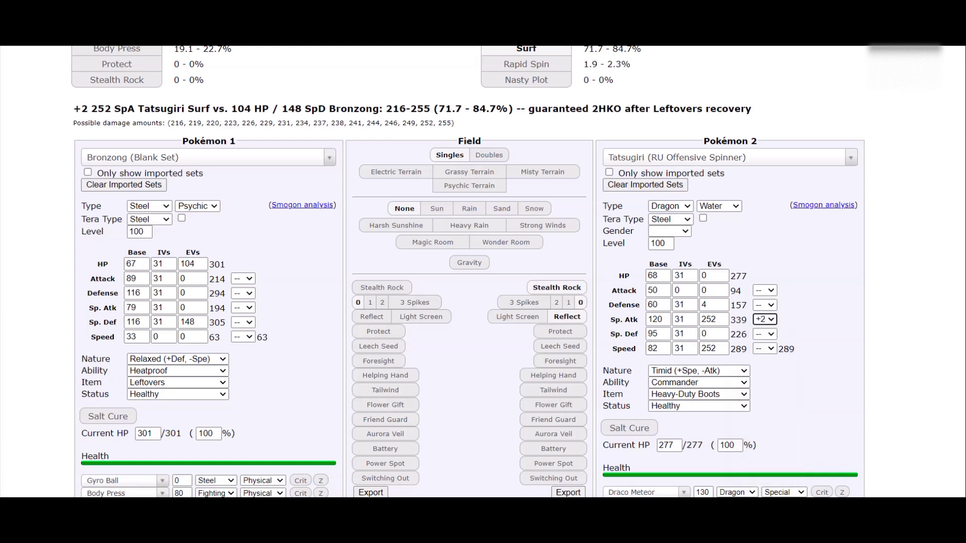
{"action": "scroll", "coordinate": [470, 272], "scroll_direction": "up", "scroll_amount": 1}
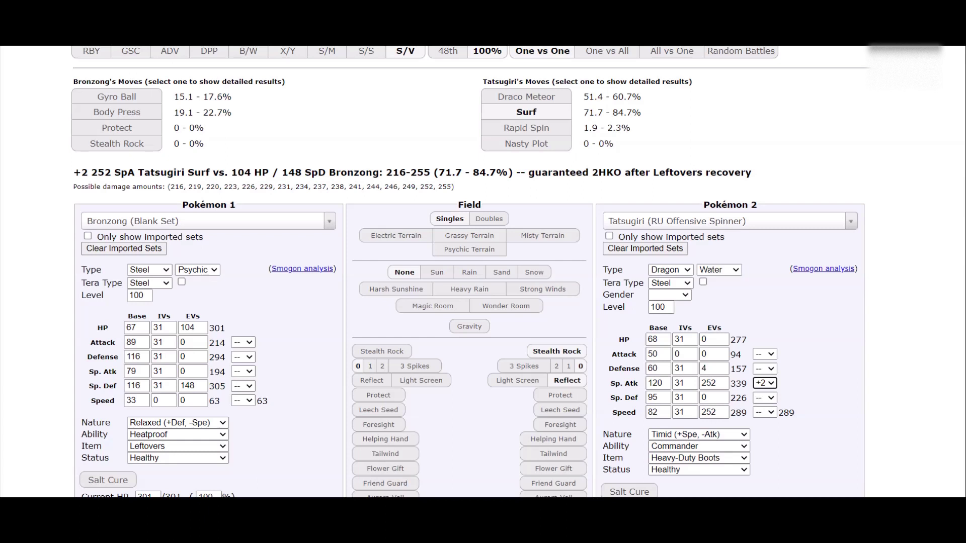
{"action": "left_click", "coordinate": [764, 384]}
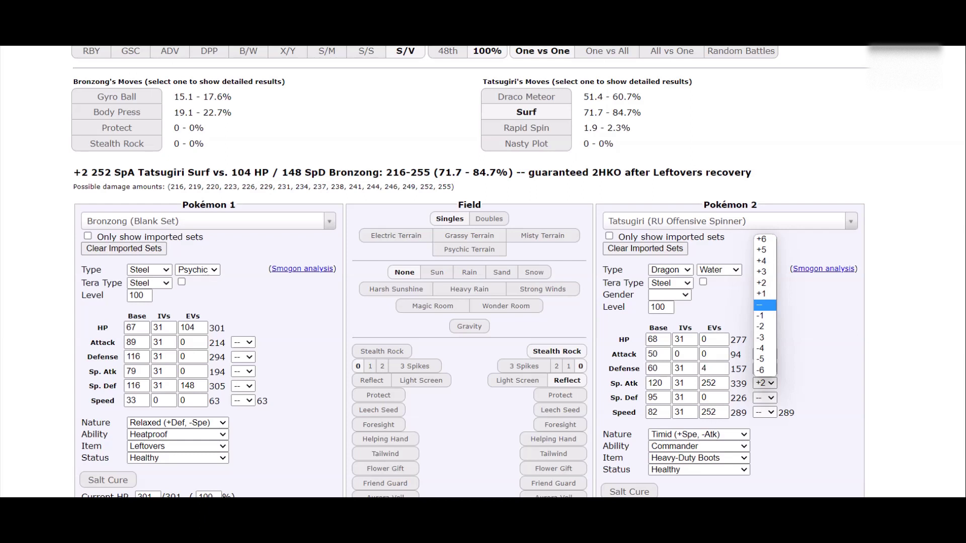
{"action": "left_click", "coordinate": [764, 305]}
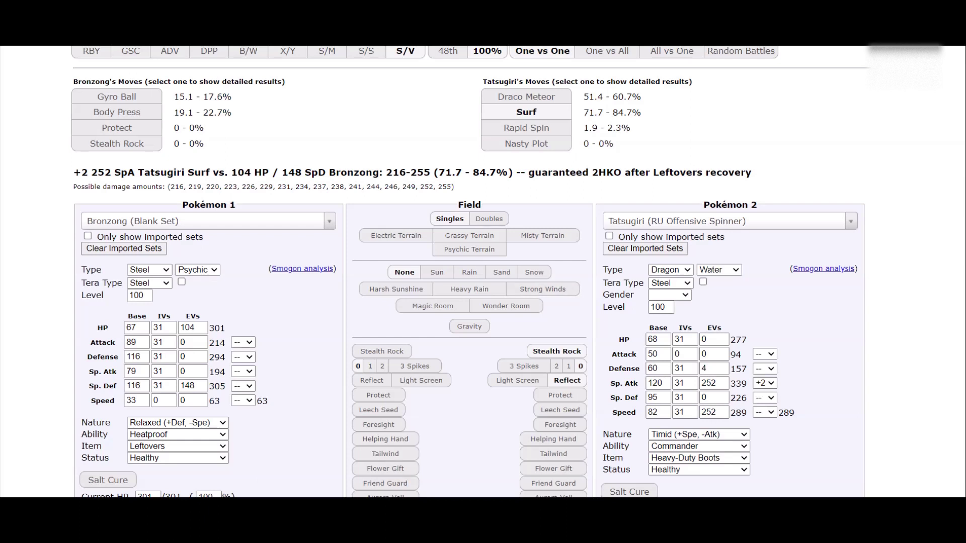
- Set Bronzong's Defense EVs to 252 and check Body Press's damage against Tatsugiri
{"action": "left_click", "coordinate": [185, 356]}
{"action": "type", "text": "252"}
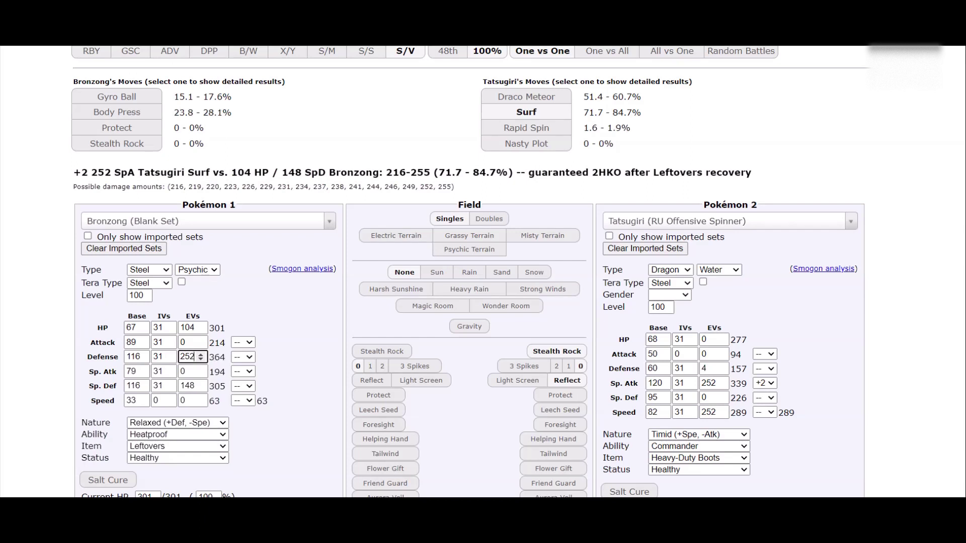
{"action": "key", "text": "Tab"}
{"action": "left_click_drag", "start_coordinate": [174, 113], "coordinate": [231, 113]}
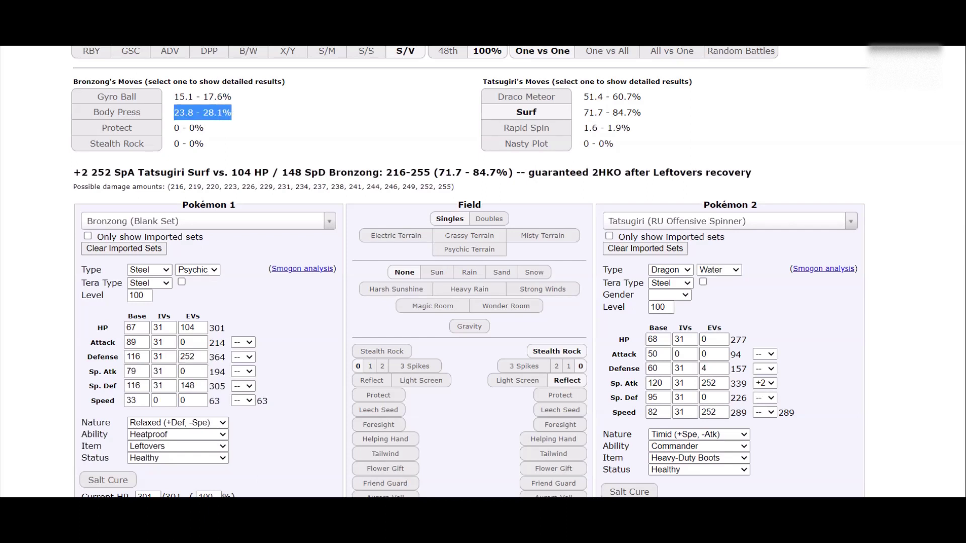
{"action": "left_click", "coordinate": [232, 112]}
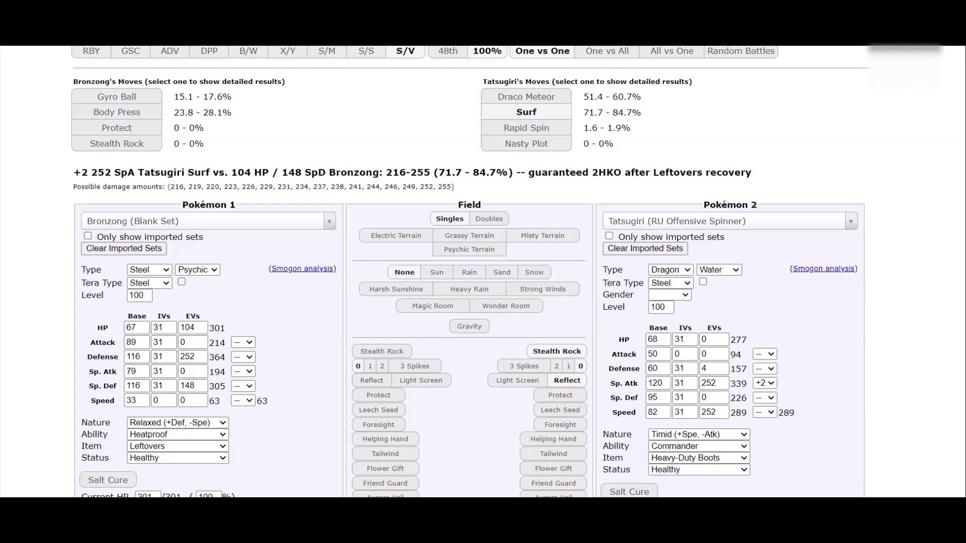
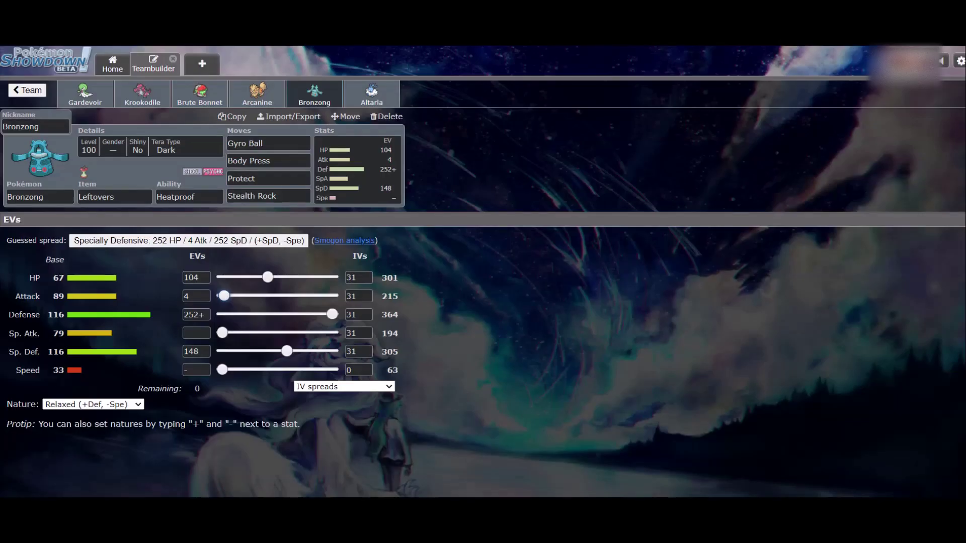
- In the Showdown teambuilder, look through the RU Pokémon list for further opponents to test Bronzong against
{"action": "left_click", "coordinate": [29, 197]}
{"action": "scroll", "coordinate": [201, 386], "scroll_direction": "down", "scroll_amount": 6}
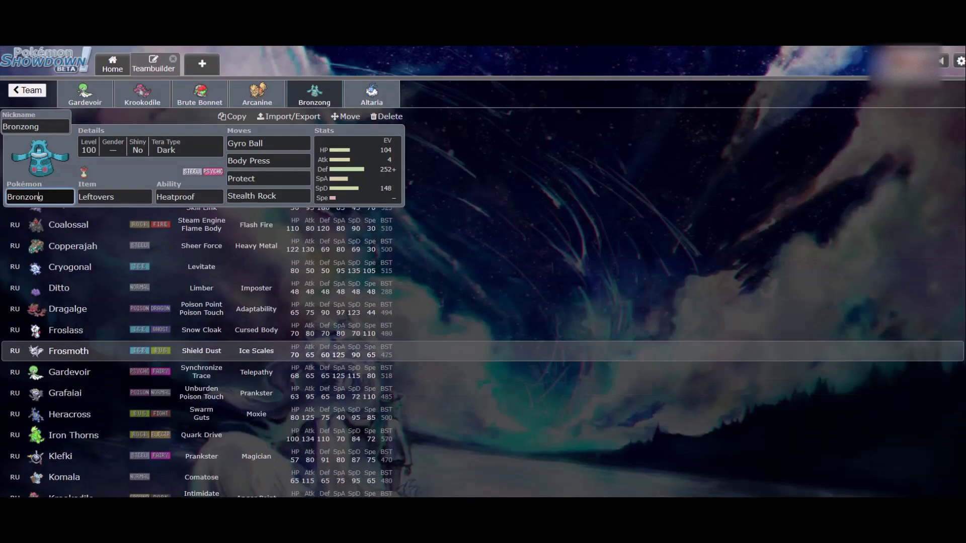
{"action": "key", "text": "Down"}
{"action": "key", "text": "Down"}
{"action": "key", "text": "Down"}
{"action": "key", "text": "Down"}
{"action": "key", "text": "Down"}
{"action": "key", "text": "Down"}
{"action": "key", "text": "Down"}
{"action": "key", "text": "Down"}
{"action": "key", "text": "Down"}
{"action": "key", "text": "Down"}
{"action": "key", "text": "Down"}
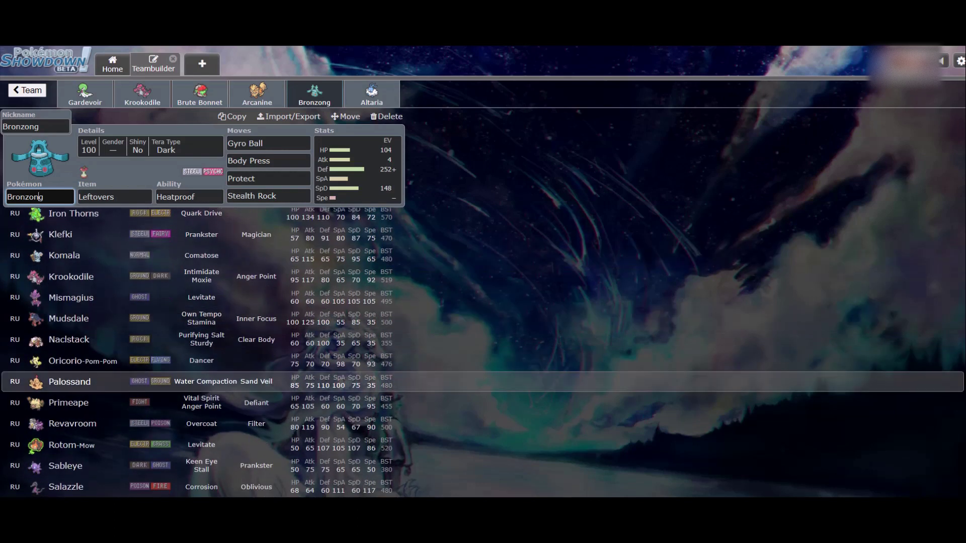
{"action": "key", "text": "Down"}
{"action": "key", "text": "Down"}
{"action": "key", "text": "Down"}
{"action": "key", "text": "Down"}
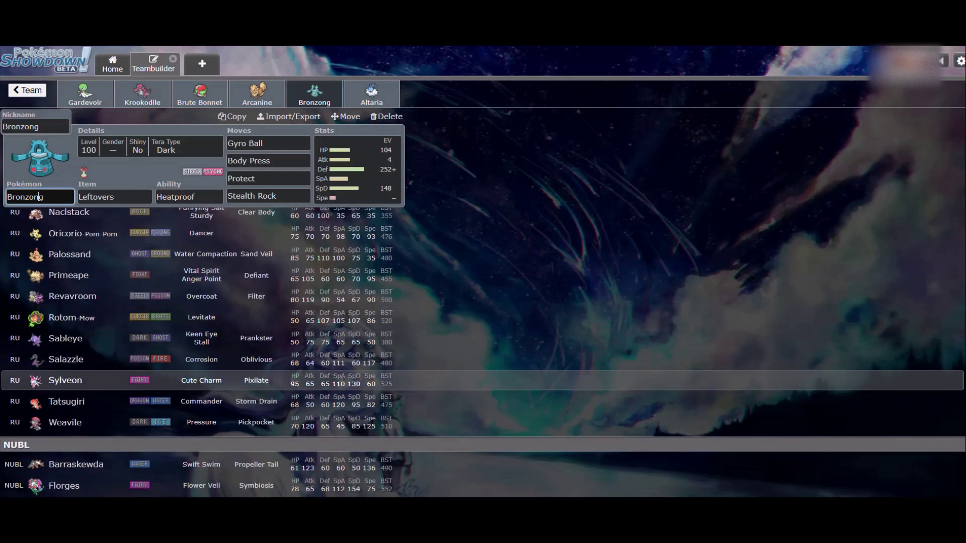
{"action": "key", "text": "Up"}
{"action": "key", "text": "Down"}
{"action": "key", "text": "Down"}
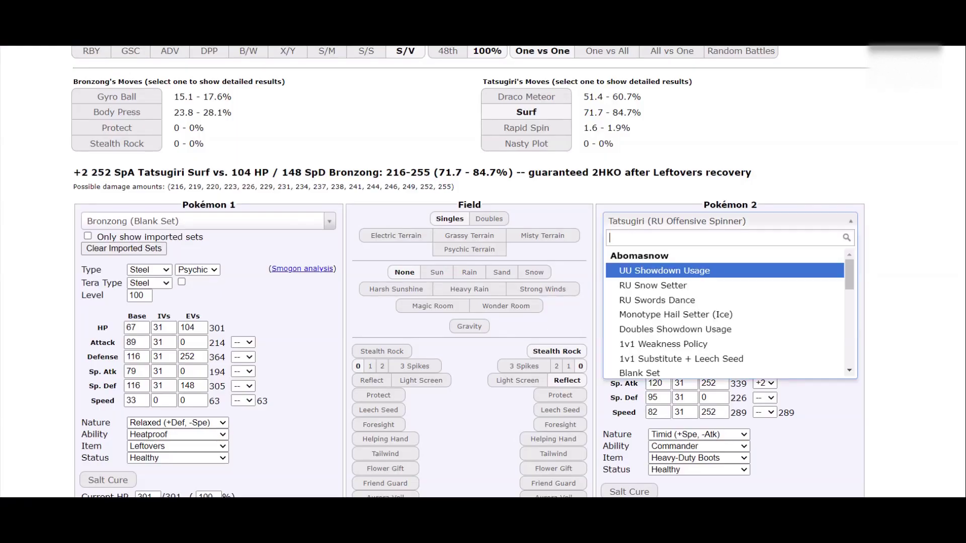
- In the damage calculator, load Primeape's RU Offensive Bulk Up set as Bronzong's opponent
{"action": "type", "text": "primeape"}
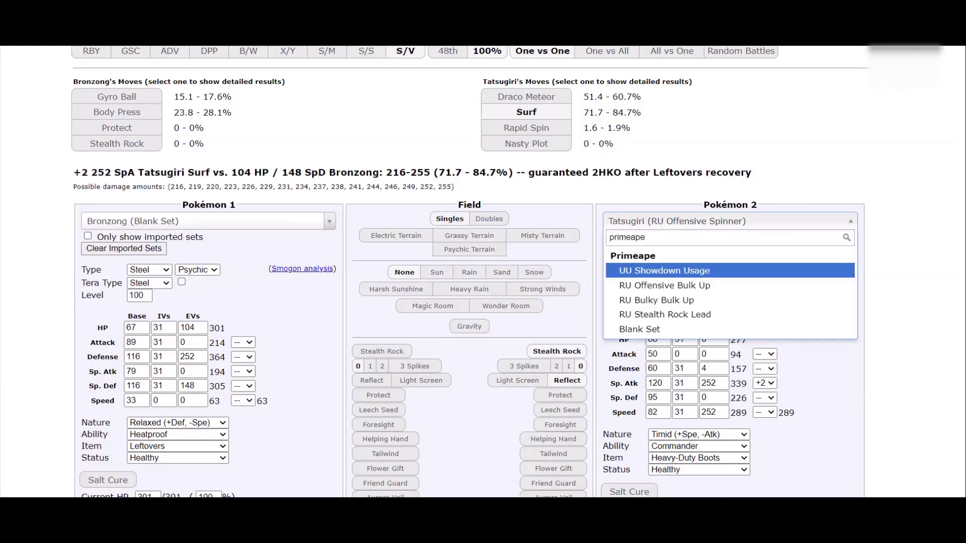
{"action": "key", "text": "Down"}
{"action": "key", "text": "Down"}
{"action": "key", "text": "Up"}
{"action": "key", "text": "Return"}
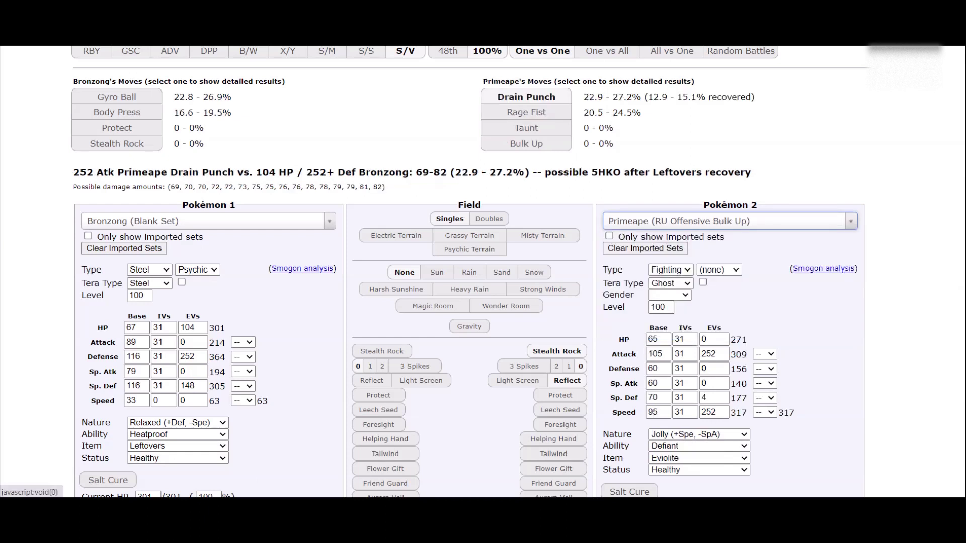
- Give Primeape a +6 Attack boost and check Drain Punch's damage against Bronzong
{"action": "left_click", "coordinate": [765, 354]}
{"action": "left_click", "coordinate": [765, 212]}
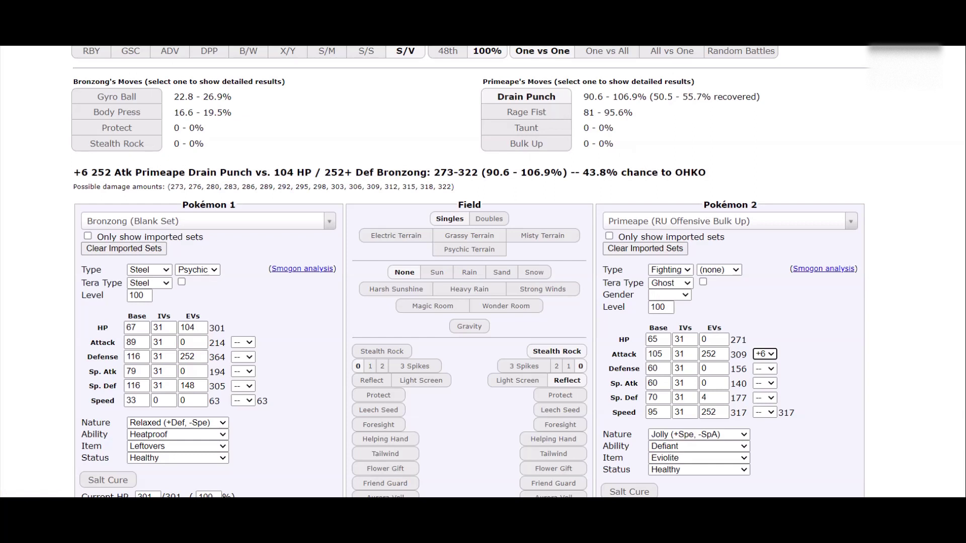
{"action": "left_click_drag", "start_coordinate": [583, 97], "coordinate": [760, 96]}
{"action": "left_click", "coordinate": [761, 97]}
- Return to the Showdown teambuilder and open Altaria's EV spread
{"action": "key", "text": "ctrl+Tab"}
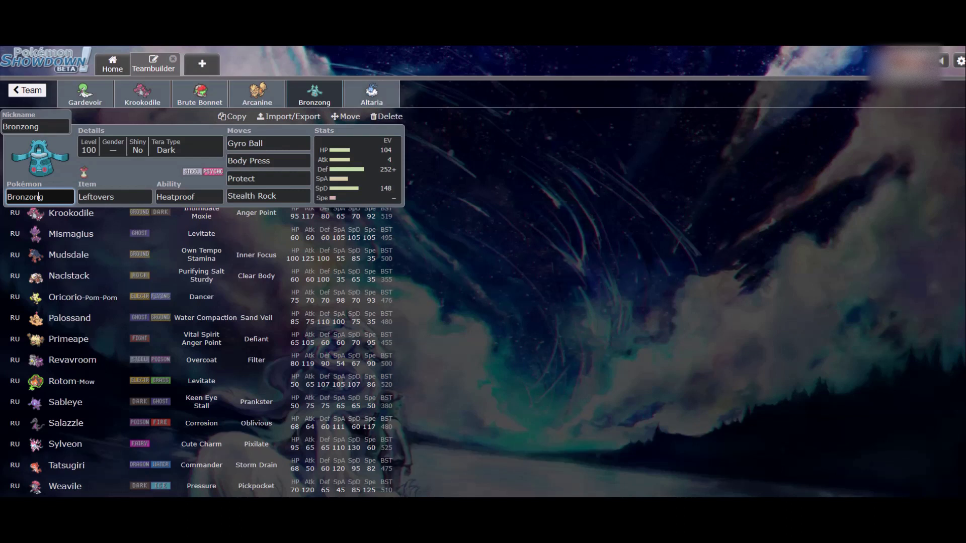
{"action": "left_click", "coordinate": [372, 94]}
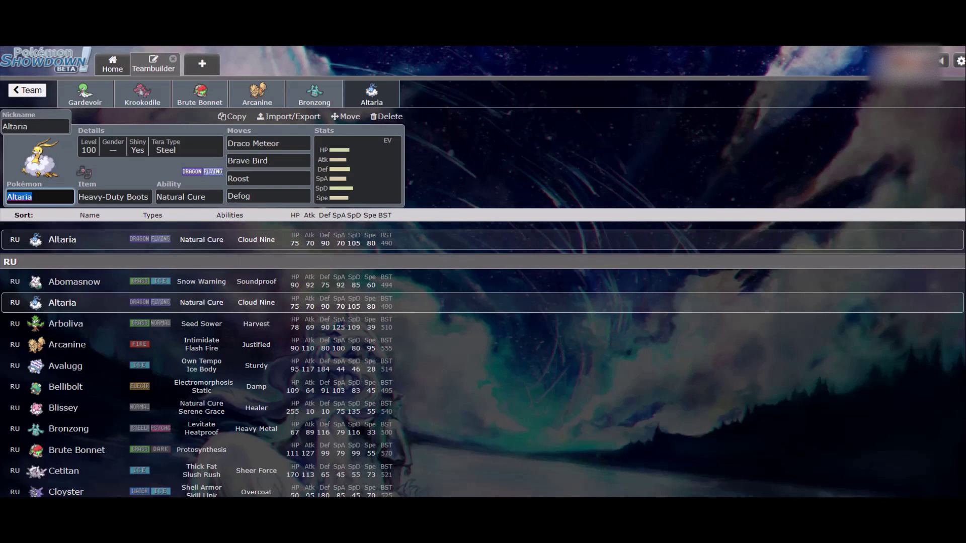
{"action": "key", "text": "Escape"}
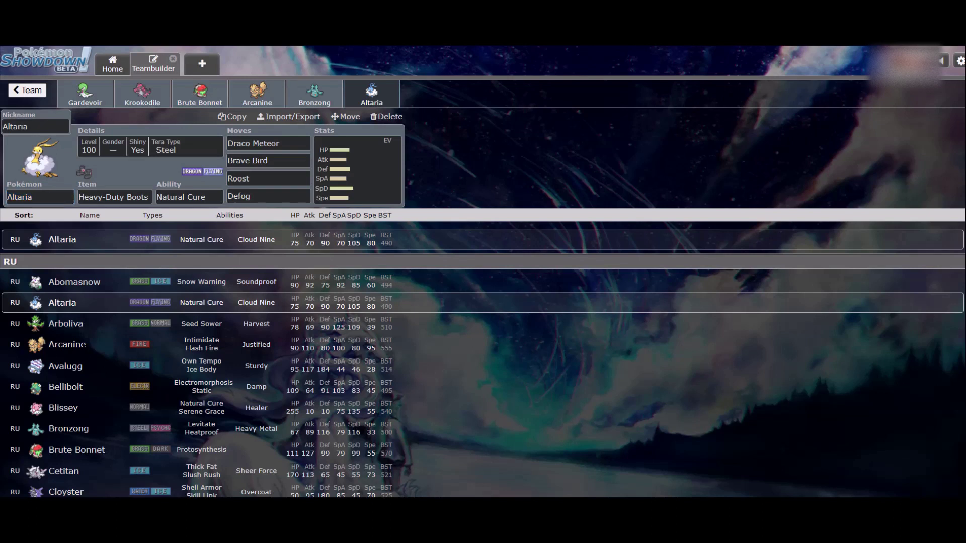
{"action": "left_click", "coordinate": [358, 170]}
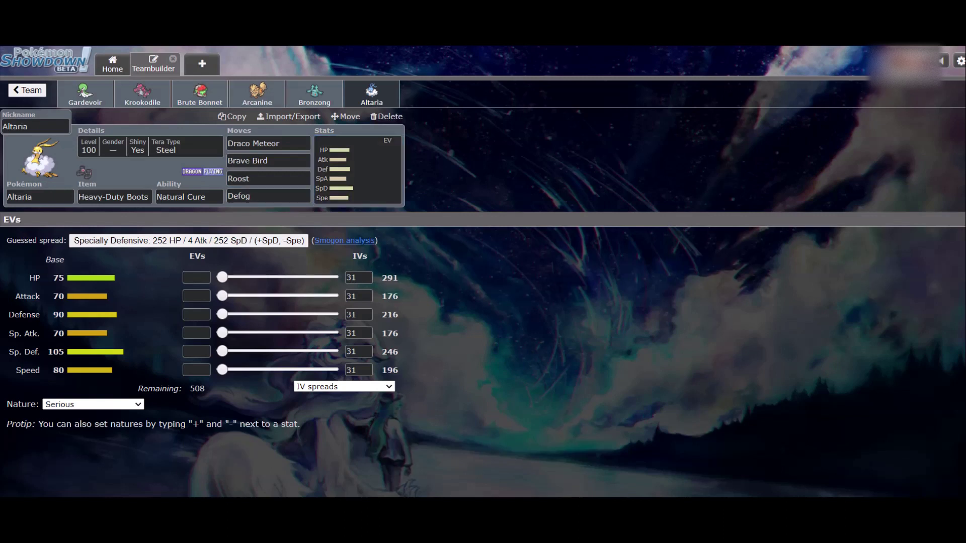
- Look through the RU Pokémon list for opponents to consider for Altaria's spread
{"action": "left_click", "coordinate": [40, 196]}
{"action": "key", "text": "Down"}
{"action": "key", "text": "Down"}
{"action": "key", "text": "Down"}
{"action": "key", "text": "Down"}
{"action": "key", "text": "Down"}
{"action": "key", "text": "Down"}
{"action": "key", "text": "Down"}
{"action": "key", "text": "Down"}
{"action": "key", "text": "Down"}
{"action": "key", "text": "Down"}
{"action": "key", "text": "Down"}
{"action": "key", "text": "Down"}
{"action": "key", "text": "Down"}
{"action": "key", "text": "Down"}
{"action": "key", "text": "Down"}
{"action": "key", "text": "Down"}
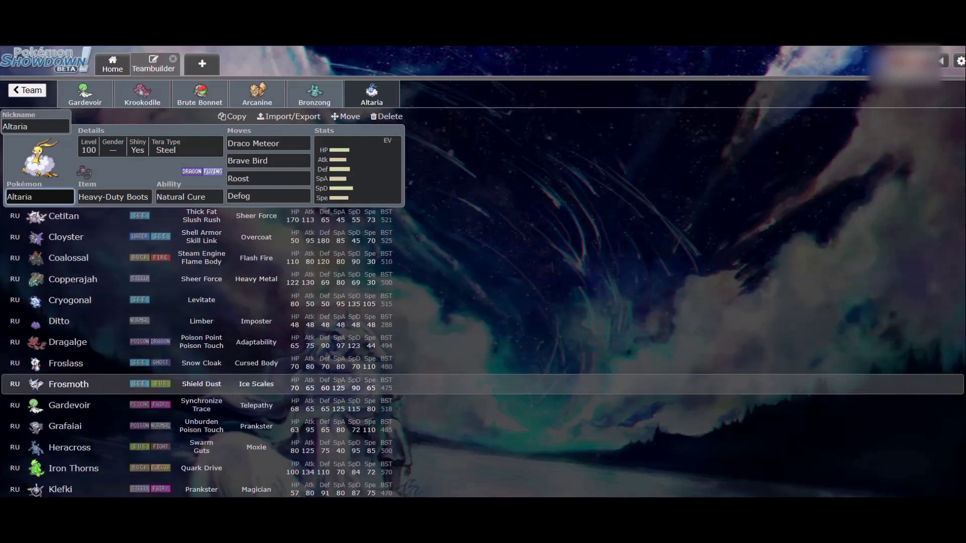
{"action": "left_click", "coordinate": [257, 94]}
{"action": "left_click", "coordinate": [371, 95]}
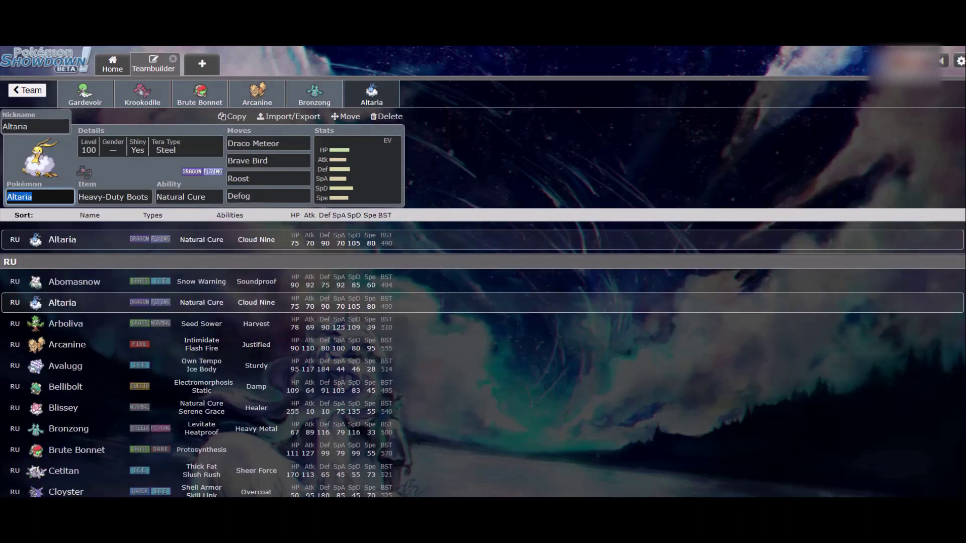
{"action": "left_click", "coordinate": [313, 94]}
{"action": "left_click", "coordinate": [358, 169]}
{"action": "left_click", "coordinate": [371, 94]}
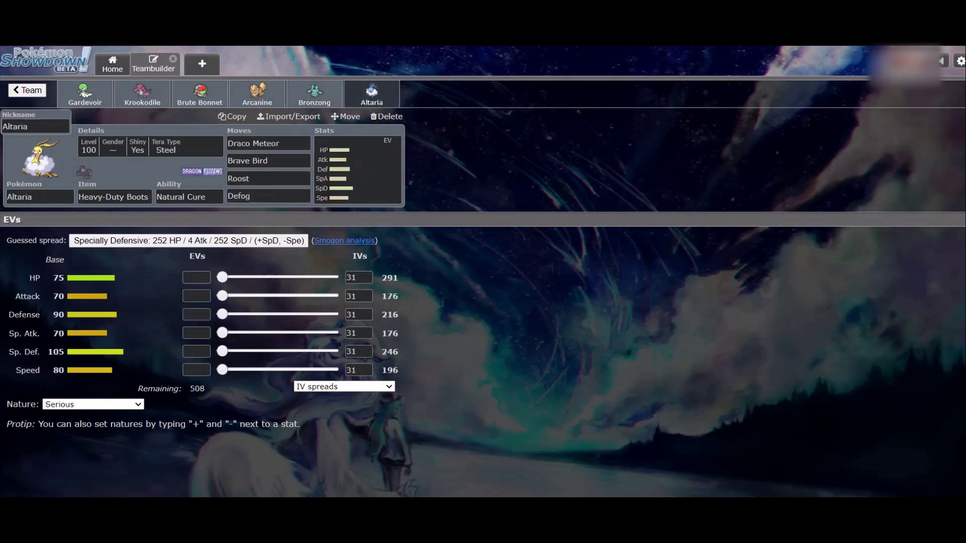
{"action": "left_click", "coordinate": [40, 196]}
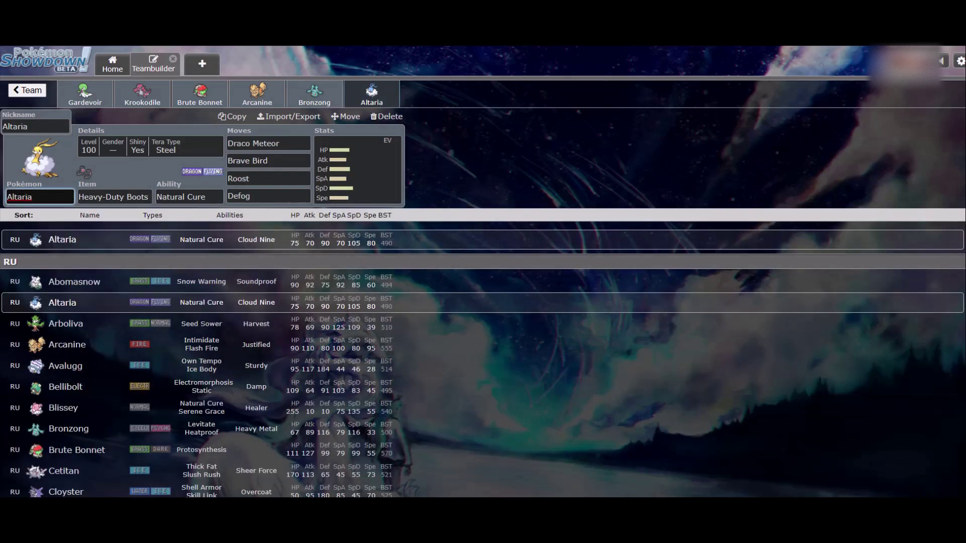
{"action": "scroll", "coordinate": [483, 302], "scroll_direction": "down", "scroll_amount": 5}
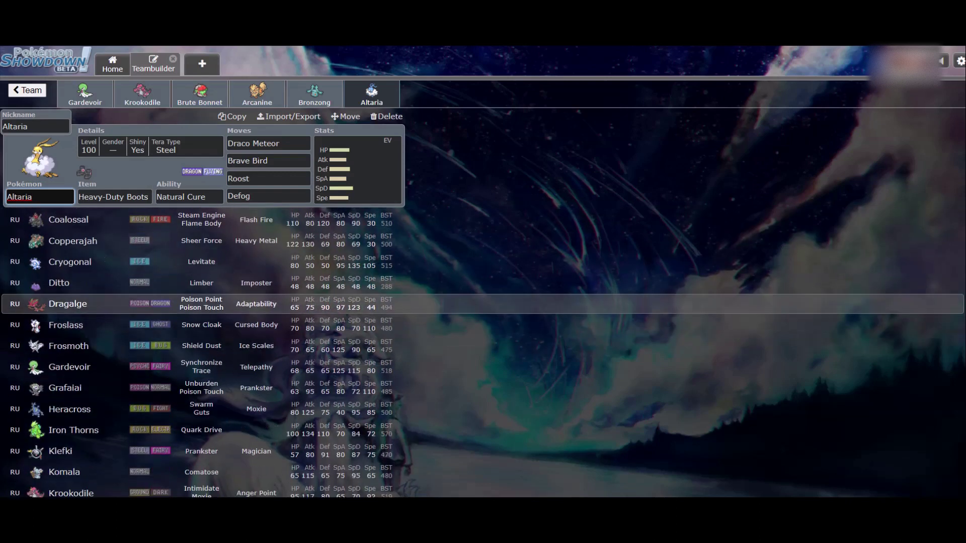
{"action": "scroll", "coordinate": [483, 272], "scroll_direction": "down", "scroll_amount": 5}
{"action": "scroll", "coordinate": [483, 271], "scroll_direction": "down", "scroll_amount": 1}
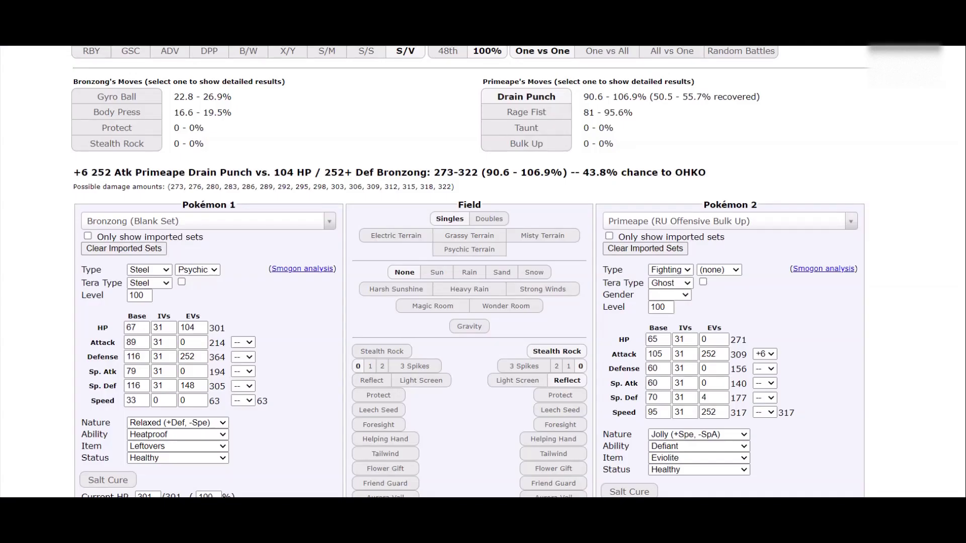
- In the damage calculator, replace Bronzong with Altaria's Blank Set
{"action": "left_click", "coordinate": [207, 221]}
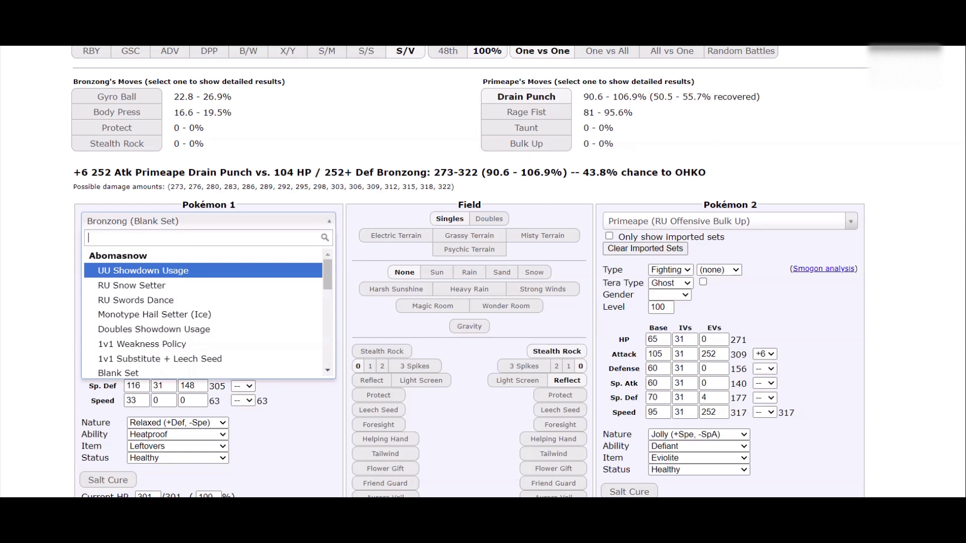
{"action": "type", "text": "altaria"}
{"action": "key", "text": "Down"}
{"action": "key", "text": "Down"}
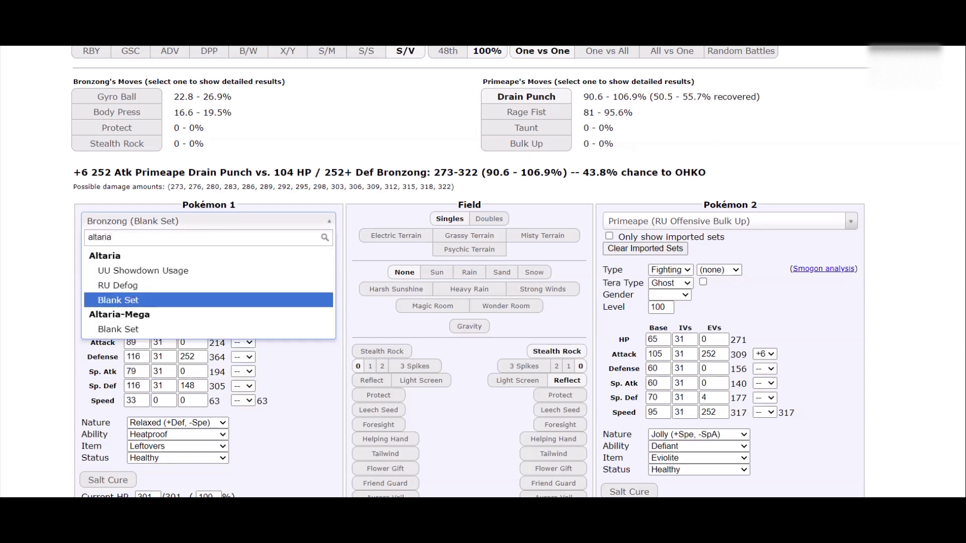
{"action": "key", "text": "Return"}
- Give Altaria the Natural Cure ability and Heavy-Duty Boots as its item
{"action": "scroll", "coordinate": [468, 272], "scroll_direction": "down", "scroll_amount": 2}
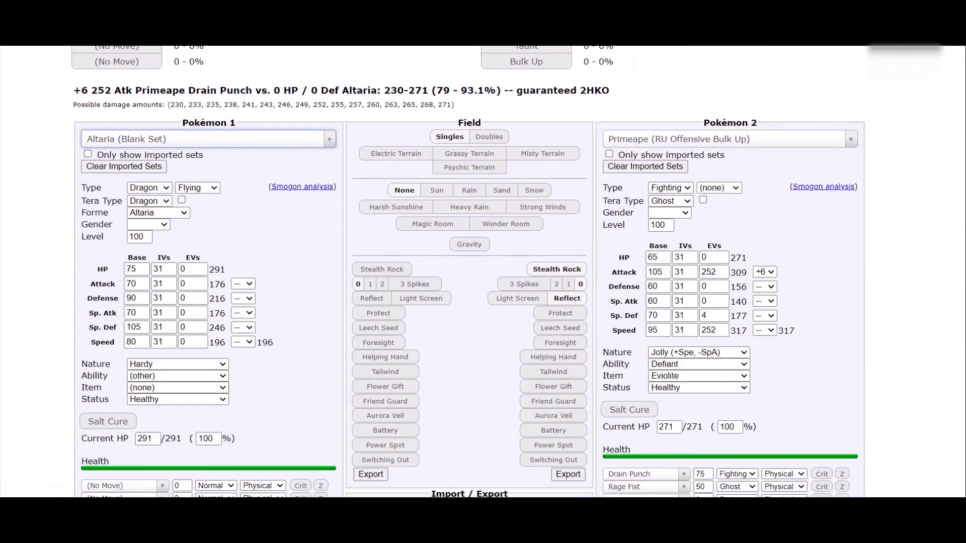
{"action": "left_click", "coordinate": [177, 376]}
{"action": "key", "text": "n"}
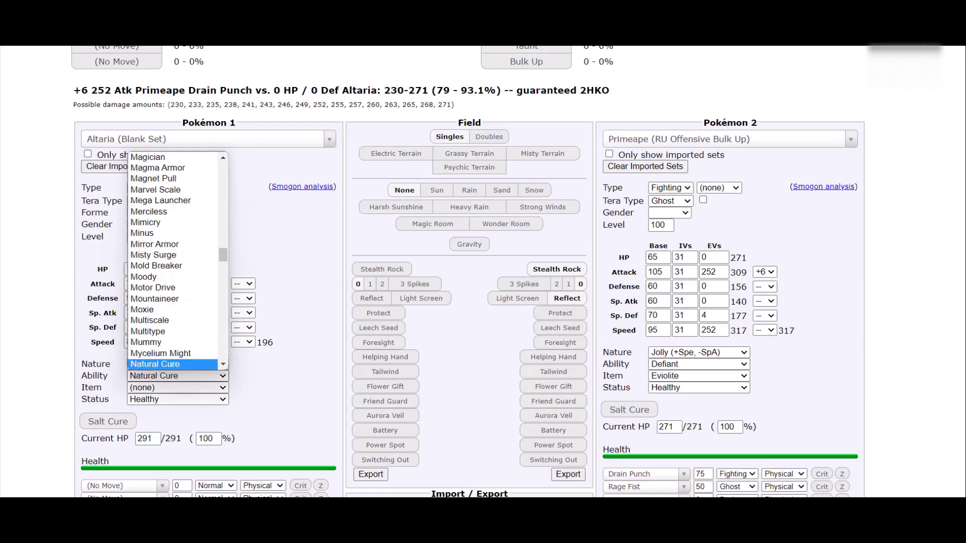
{"action": "key", "text": "Return"}
{"action": "left_click", "coordinate": [177, 387]}
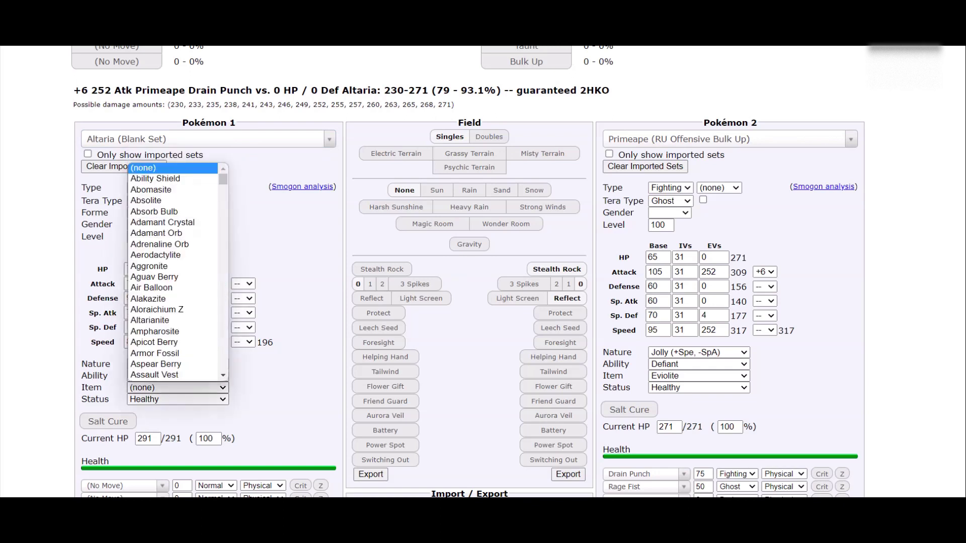
{"action": "type", "text": "heavy"}
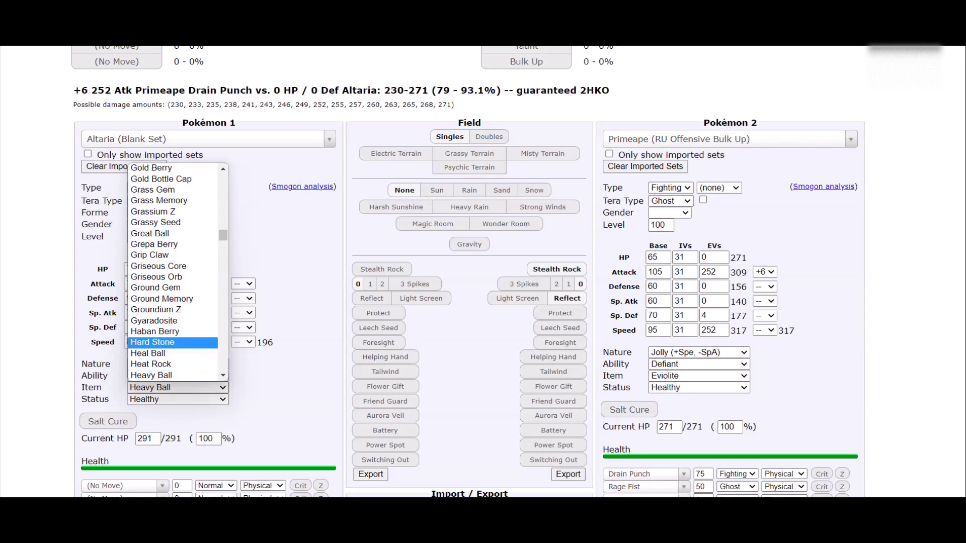
{"action": "scroll", "coordinate": [173, 342], "scroll_direction": "down", "scroll_amount": 1}
{"action": "left_click", "coordinate": [165, 363]}
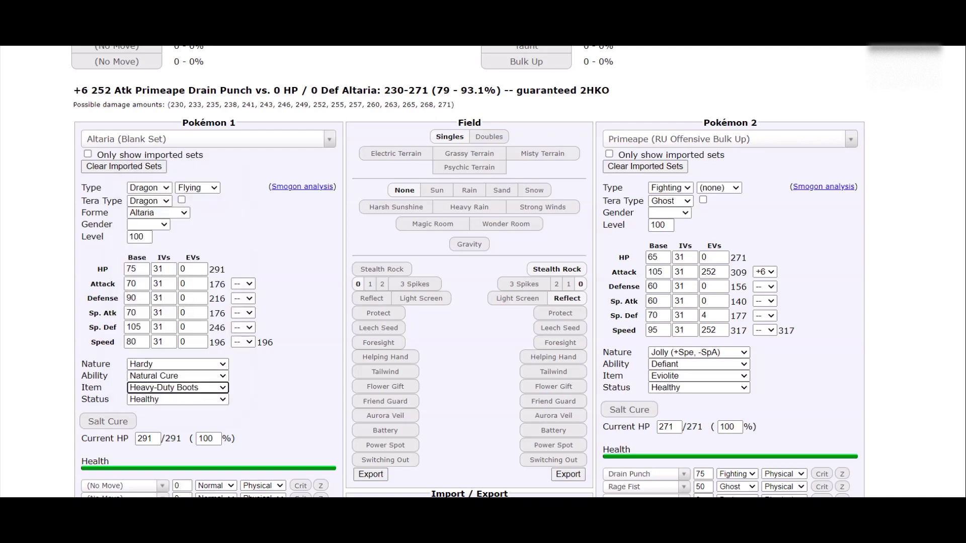
- Add Draco Meteor and Earthquake as Altaria's first two moves
{"action": "scroll", "coordinate": [165, 363], "scroll_direction": "down", "scroll_amount": 1}
{"action": "left_click", "coordinate": [121, 416]}
{"action": "type", "text": "draco"}
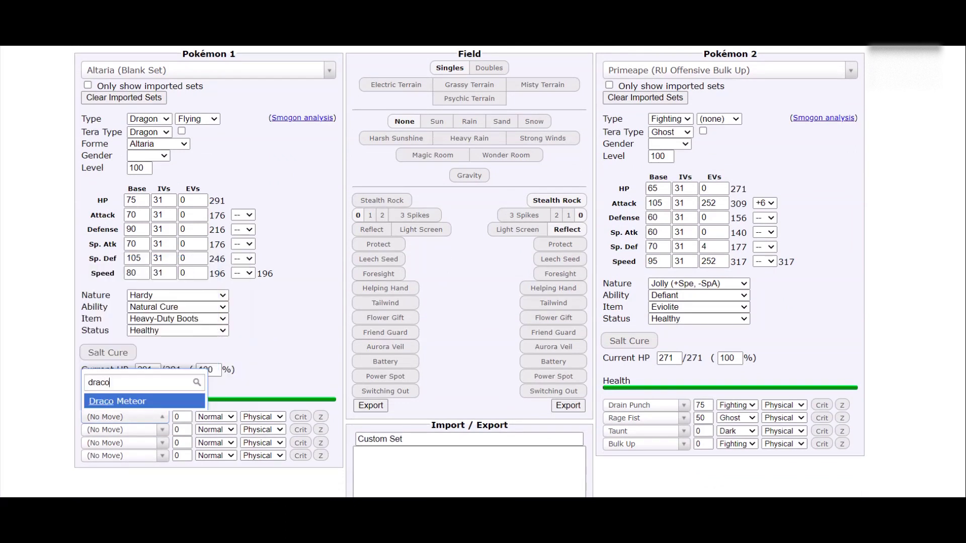
{"action": "key", "text": "Return"}
{"action": "left_click", "coordinate": [121, 442]}
{"action": "type", "text": "ear"}
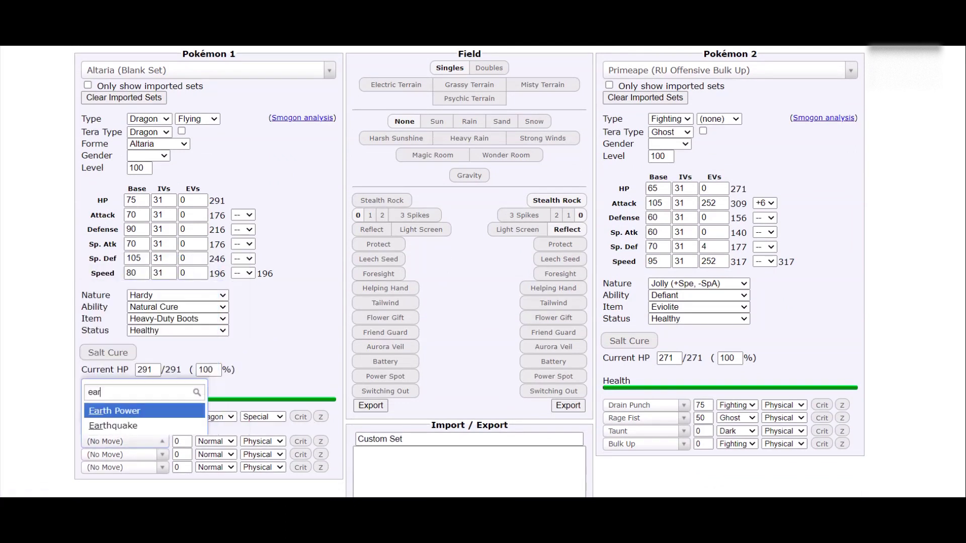
{"action": "type", "text": "thq"}
{"action": "key", "text": "Return"}
- Fill Altaria's last two move slots with Roost and Defog
{"action": "left_click", "coordinate": [121, 455]}
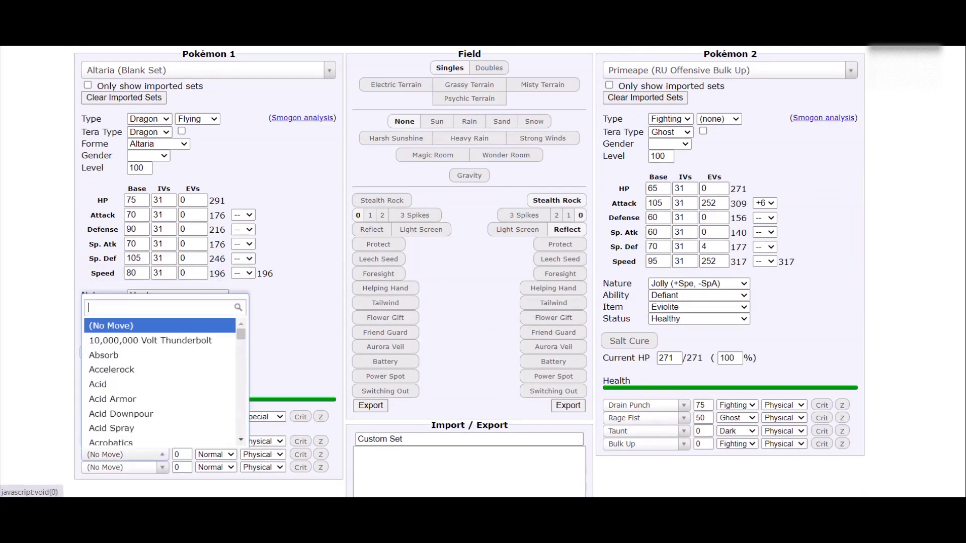
{"action": "type", "text": "roos"}
{"action": "key", "text": "Return"}
{"action": "left_click", "coordinate": [120, 467]}
{"action": "type", "text": "defog"}
{"action": "key", "text": "Return"}
{"action": "scroll", "coordinate": [483, 272], "scroll_direction": "up", "scroll_amount": 4}
{"action": "scroll", "coordinate": [483, 272], "scroll_direction": "up", "scroll_amount": 1}
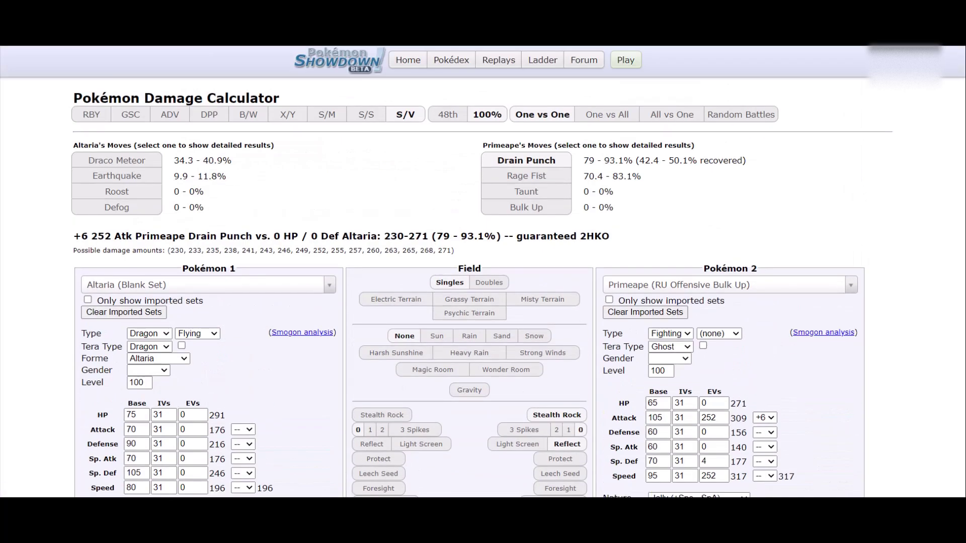
{"action": "left_click", "coordinate": [724, 285]}
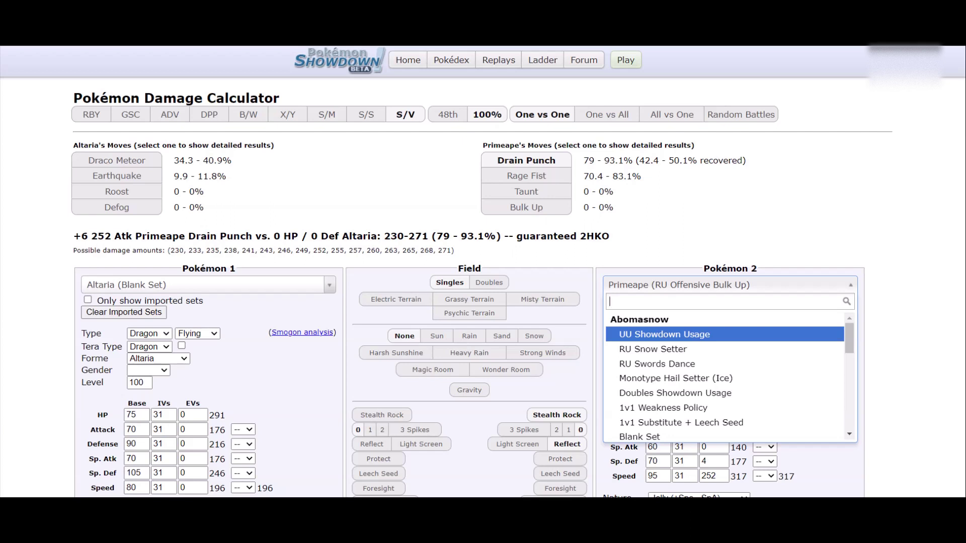
{"action": "key", "text": "alt+Tab"}
{"action": "key", "text": "alt+Tab"}
{"action": "scroll", "coordinate": [483, 272], "scroll_direction": "down", "scroll_amount": 5}
{"action": "key", "text": "Escape"}
{"action": "scroll", "coordinate": [483, 271], "scroll_direction": "up", "scroll_amount": 5}
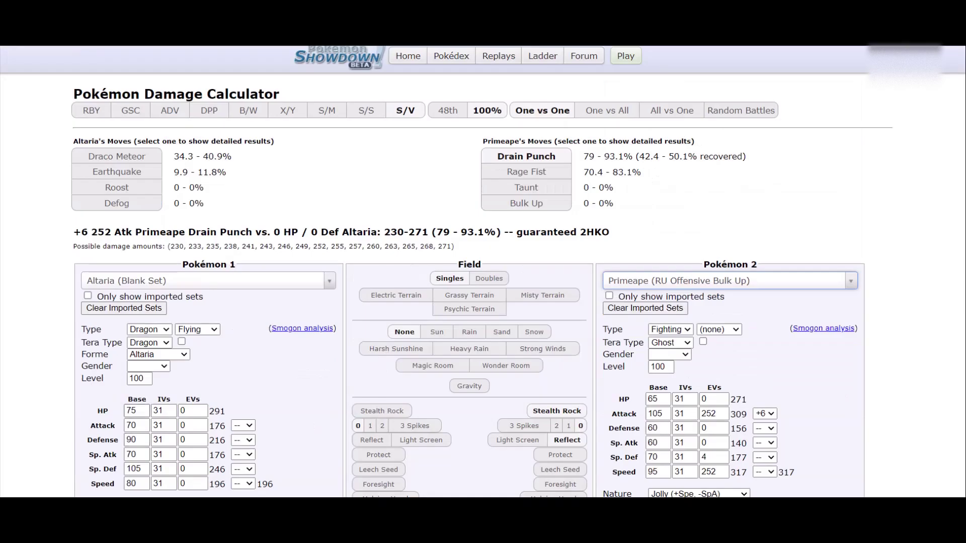
- Replace Earthquake with Brave Bird in Altaria's moves
{"action": "scroll", "coordinate": [483, 272], "scroll_direction": "down", "scroll_amount": 5}
{"action": "left_click", "coordinate": [124, 397]}
{"action": "type", "text": "brave"}
{"action": "key", "text": "Return"}
{"action": "scroll", "coordinate": [483, 272], "scroll_direction": "up", "scroll_amount": 4}
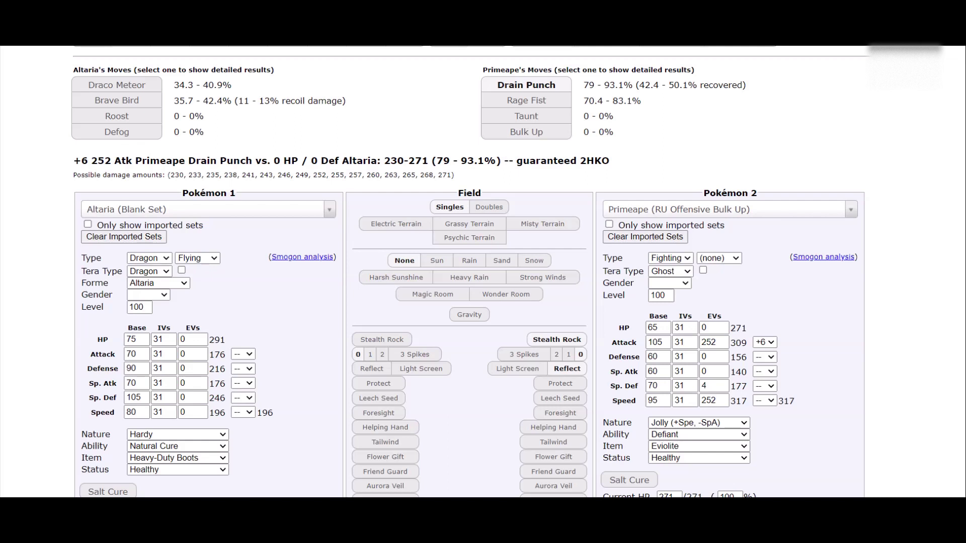
- Clear Primeape's Attack boost and replace Primeape with Mismagius's RU Nasty Plot set
{"action": "left_click", "coordinate": [764, 342]}
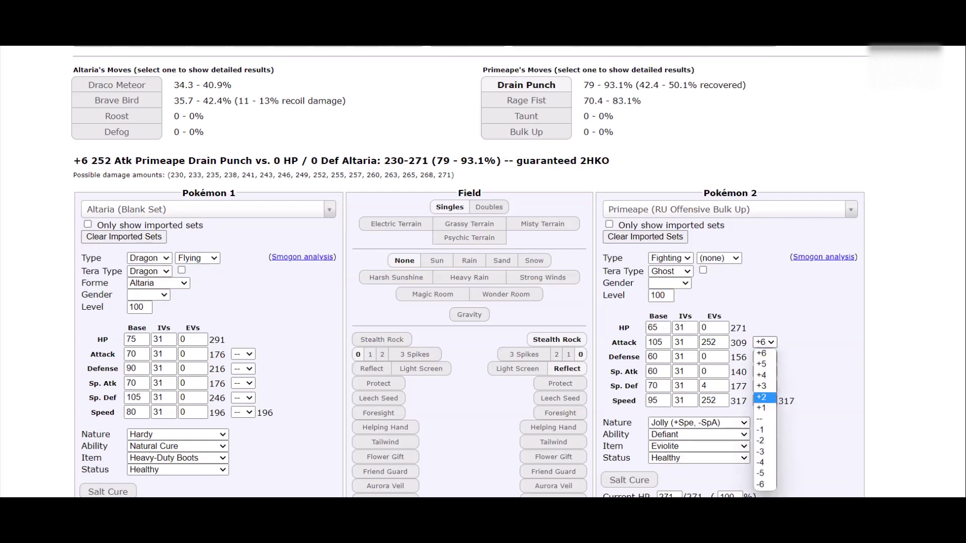
{"action": "key", "text": "Return"}
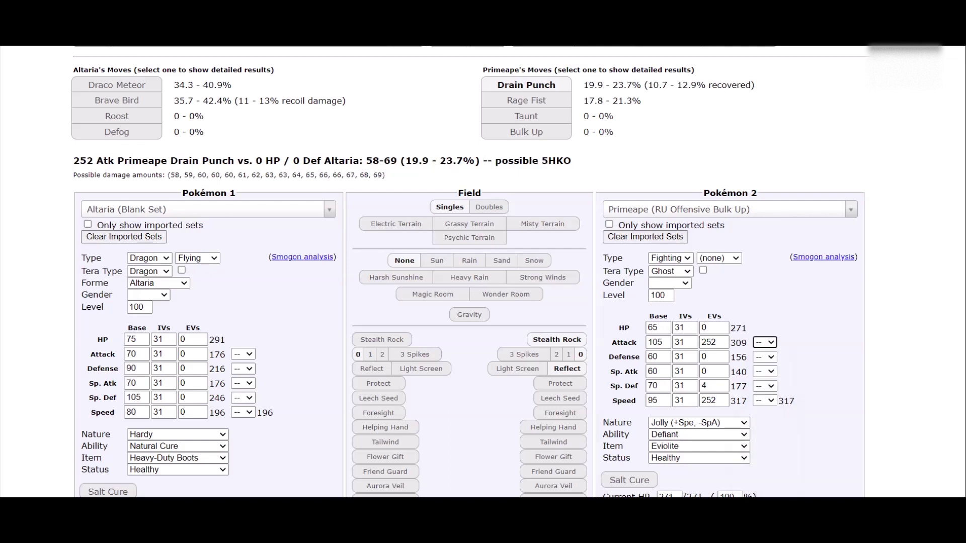
{"action": "left_click", "coordinate": [669, 209]}
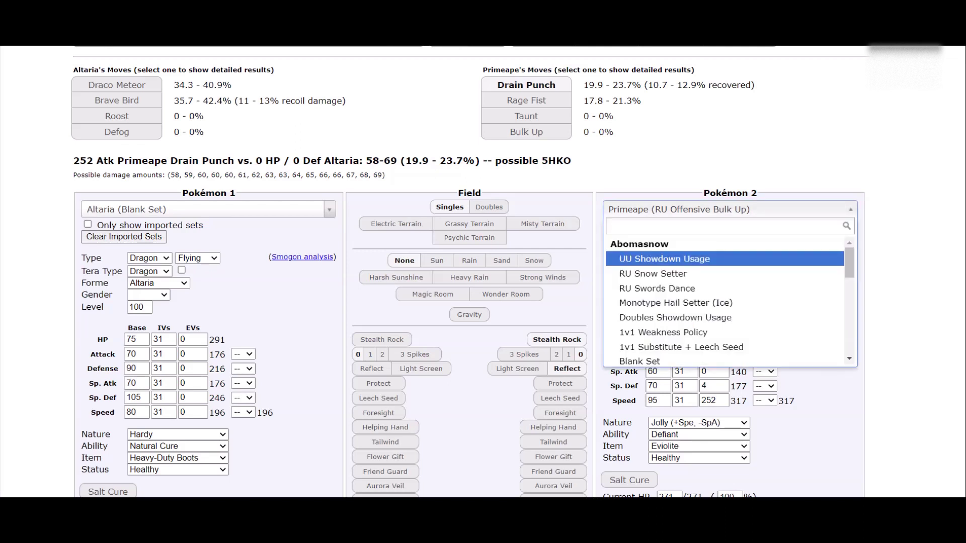
{"action": "type", "text": "misma"}
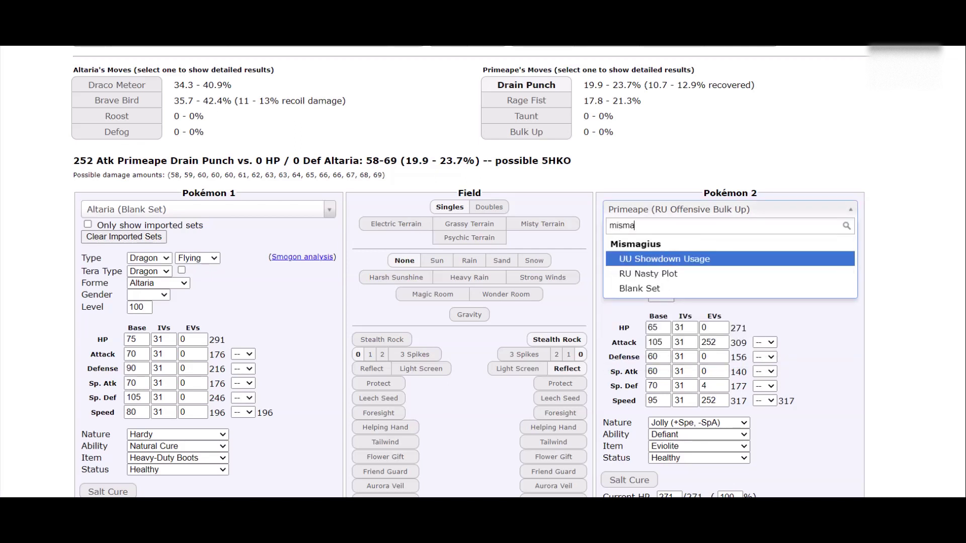
{"action": "key", "text": "Down"}
{"action": "key", "text": "Return"}
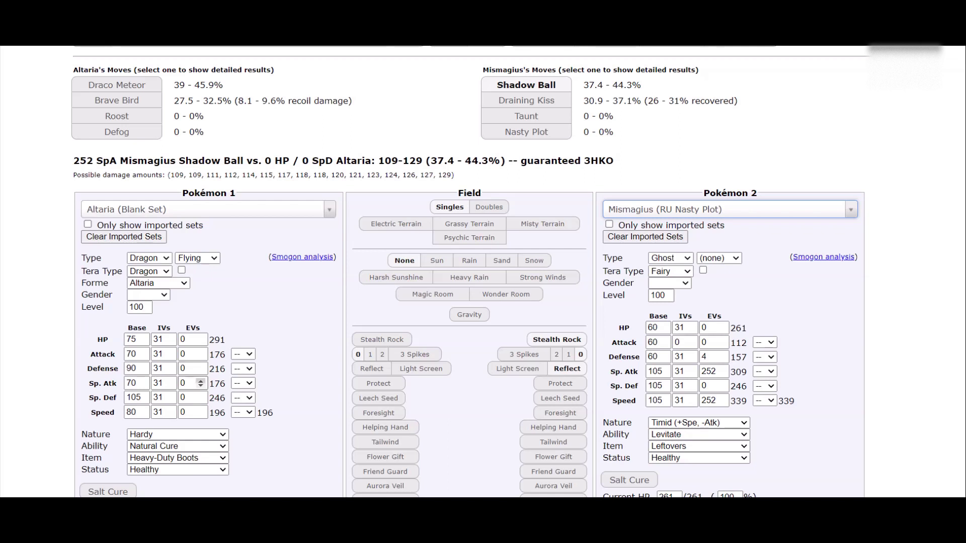
- Try 48 Special Attack EVs on Altaria and show the detailed Draco Meteor result against Mismagius with Stealth Rock
{"action": "left_click", "coordinate": [200, 381]}
{"action": "left_click", "coordinate": [200, 380]}
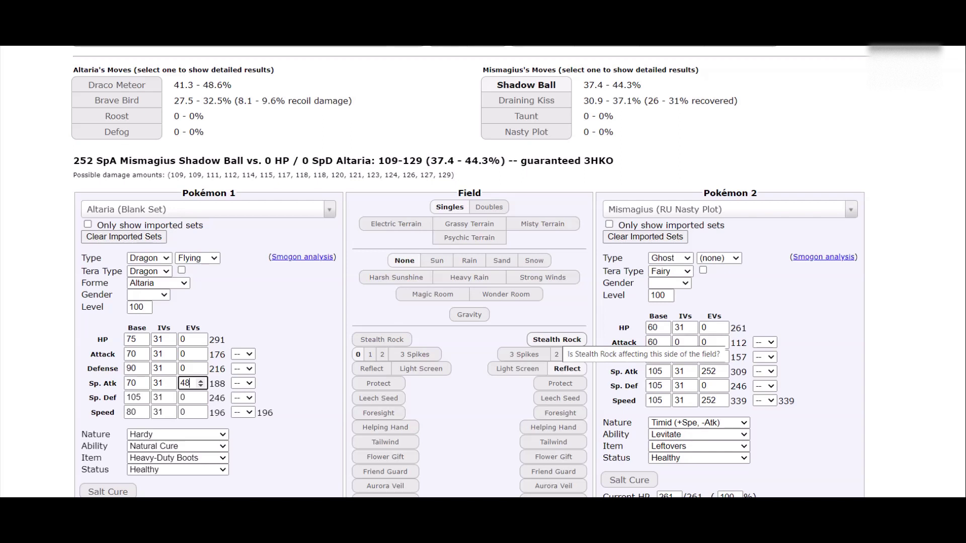
{"action": "left_click", "coordinate": [556, 339]}
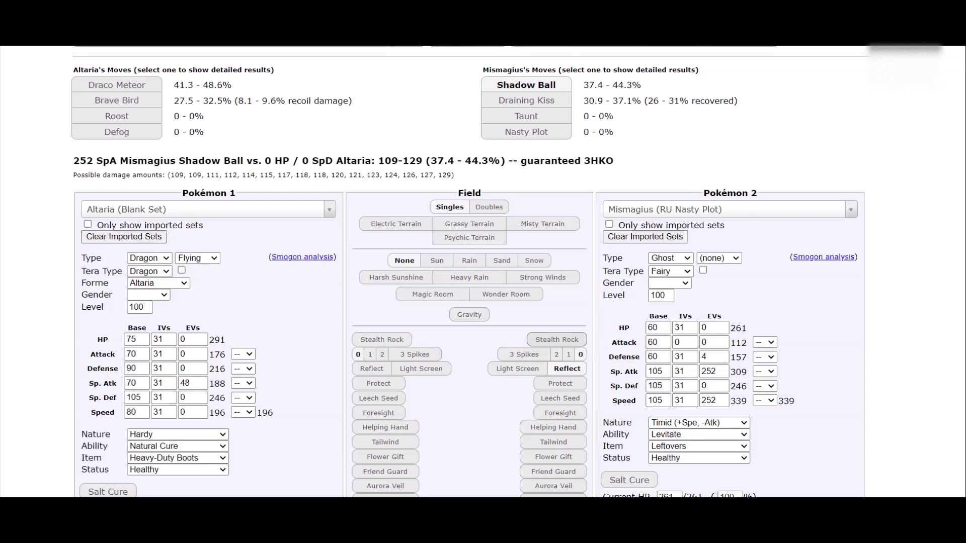
{"action": "left_click", "coordinate": [557, 340]}
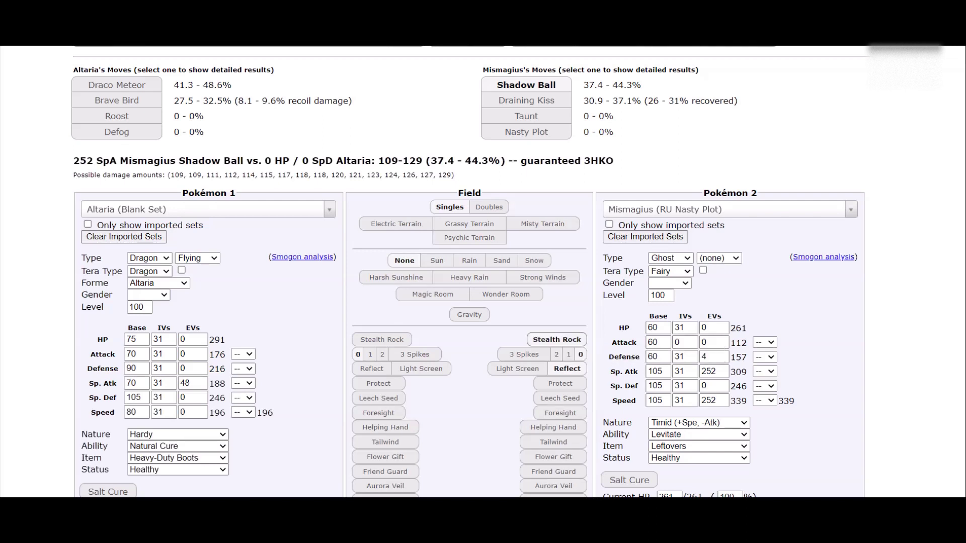
{"action": "left_click", "coordinate": [116, 85]}
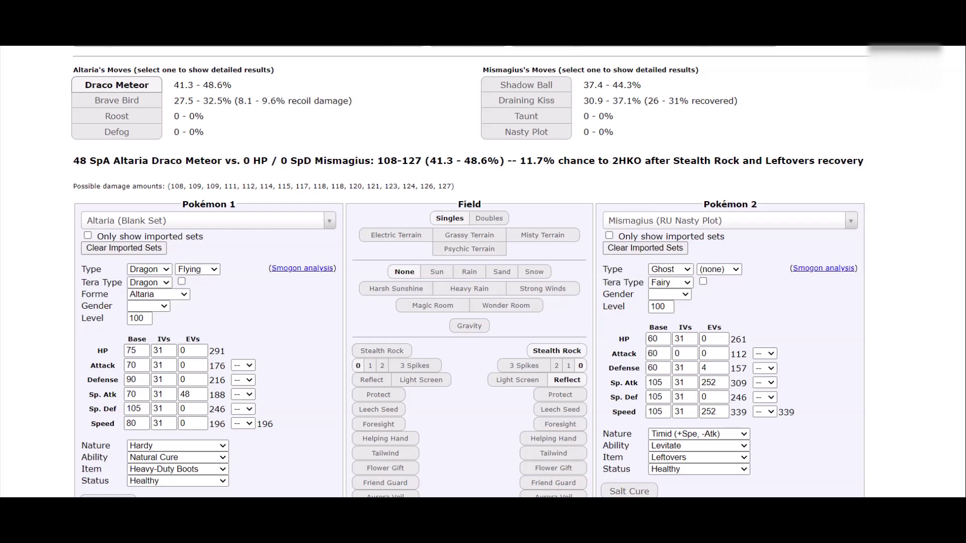
- Calculate Altaria's Draco Meteor damage on Mismagius when the move is used twice
{"action": "scroll", "coordinate": [483, 272], "scroll_direction": "down", "scroll_amount": 3}
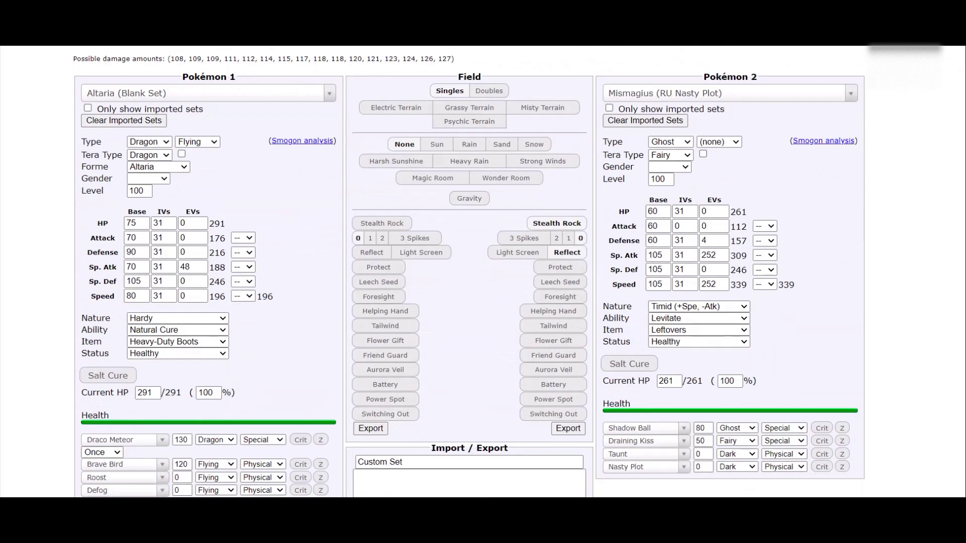
{"action": "left_click", "coordinate": [102, 452]}
{"action": "left_click", "coordinate": [101, 406]}
{"action": "scroll", "coordinate": [483, 271], "scroll_direction": "up", "scroll_amount": 4}
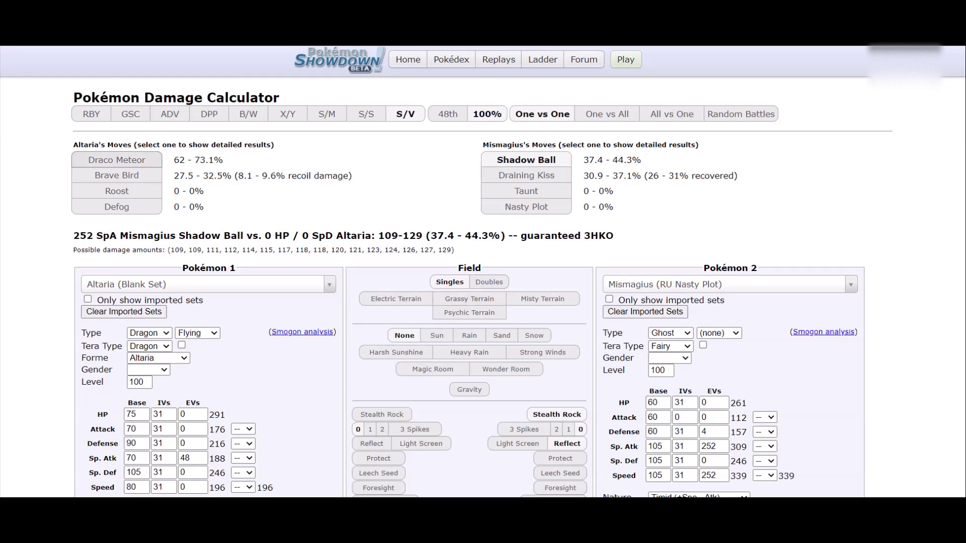
{"action": "left_click", "coordinate": [116, 160]}
- Set Draco Meteor back to one use and remove Stealth Rock from Mismagius's side
{"action": "scroll", "coordinate": [201, 302], "scroll_direction": "down", "scroll_amount": 6}
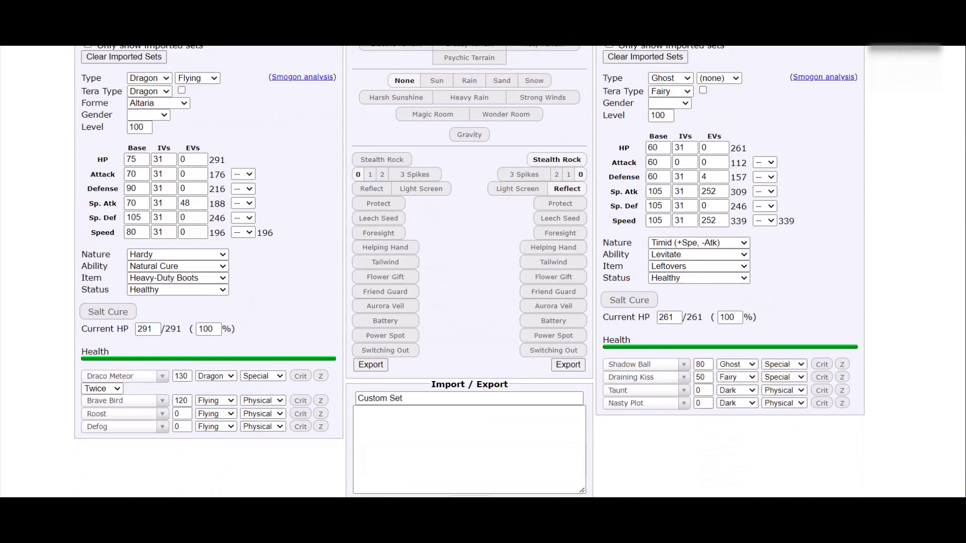
{"action": "left_click", "coordinate": [103, 388]}
{"action": "left_click", "coordinate": [95, 399]}
{"action": "scroll", "coordinate": [469, 272], "scroll_direction": "up", "scroll_amount": 3}
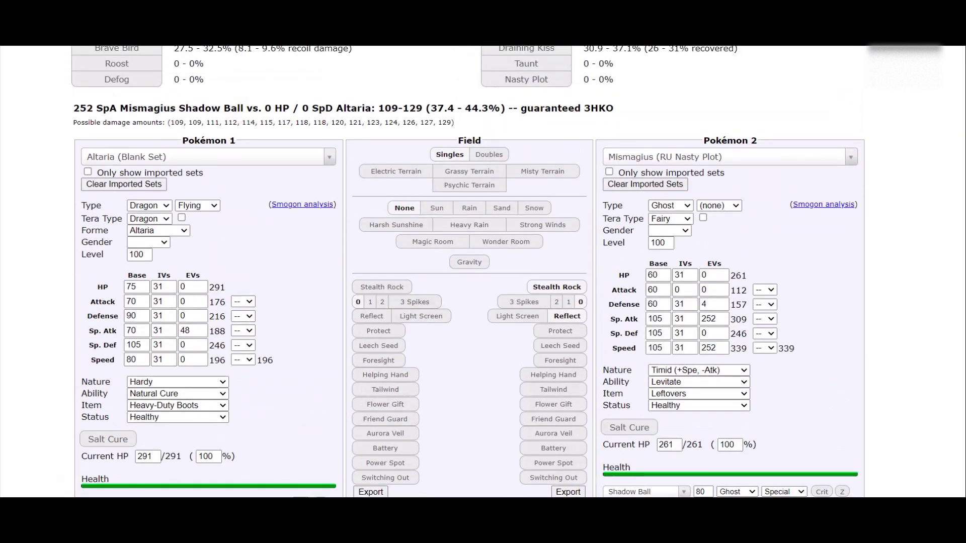
{"action": "left_click", "coordinate": [556, 287]}
{"action": "left_click", "coordinate": [421, 316]}
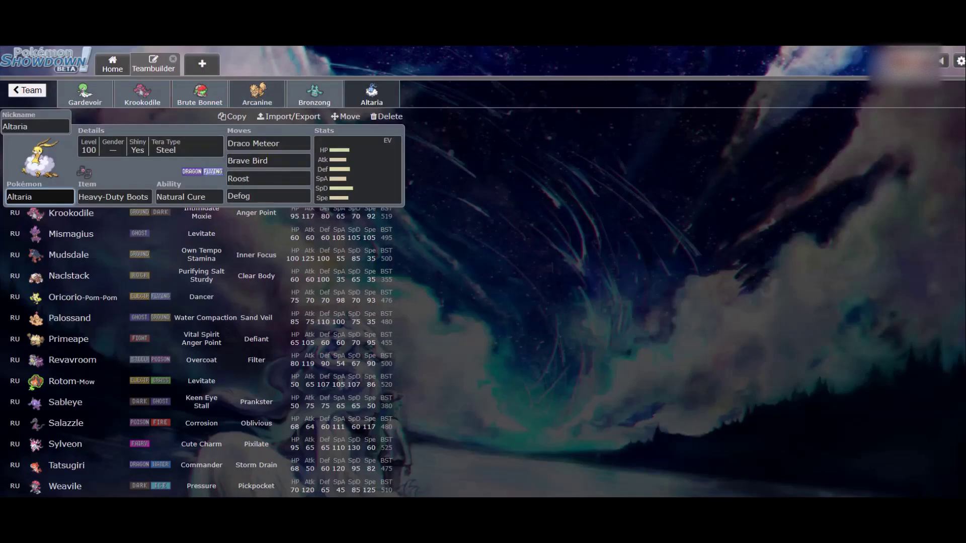
- Examine the RU Pokémon list in the Showdown teambuilder for threats that Altaria should handle
{"action": "scroll", "coordinate": [483, 317], "scroll_direction": "down", "scroll_amount": 2}
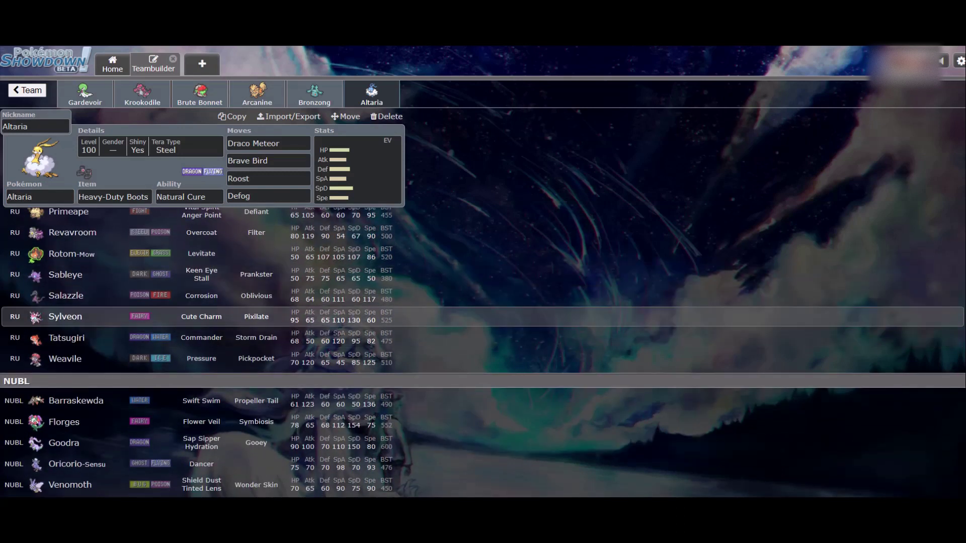
{"action": "scroll", "coordinate": [482, 318], "scroll_direction": "up", "scroll_amount": 1}
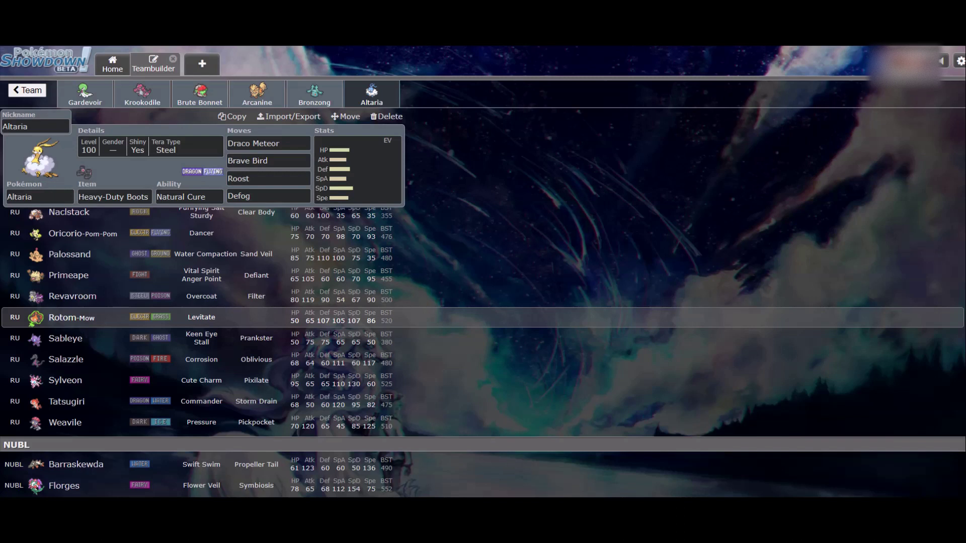
{"action": "scroll", "coordinate": [483, 317], "scroll_direction": "down", "scroll_amount": 1}
{"action": "scroll", "coordinate": [483, 317], "scroll_direction": "up", "scroll_amount": 1}
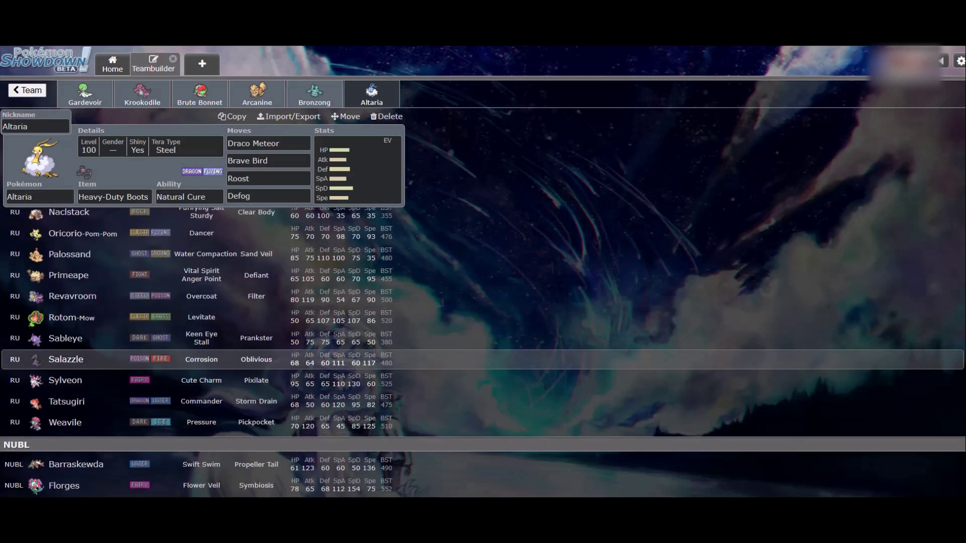
{"action": "scroll", "coordinate": [483, 318], "scroll_direction": "up", "scroll_amount": 1}
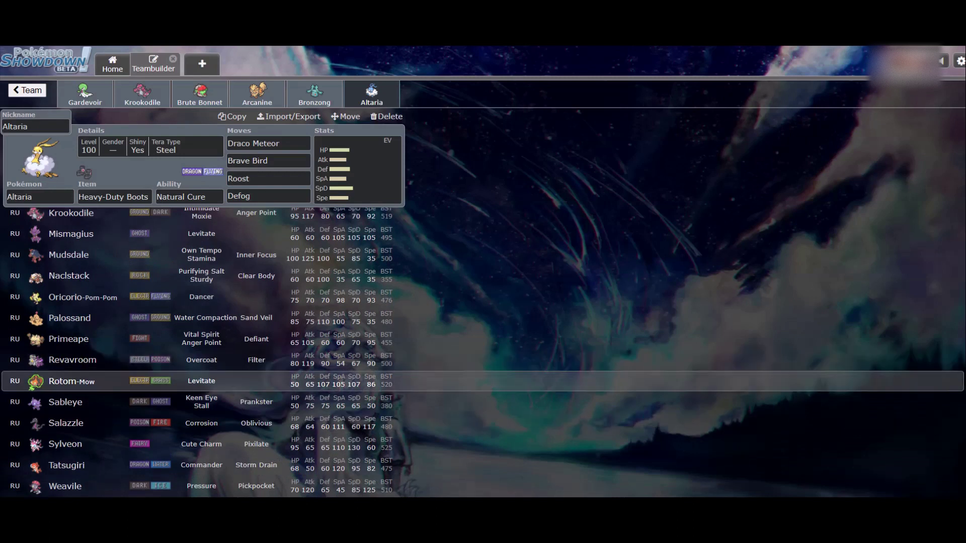
{"action": "scroll", "coordinate": [483, 318], "scroll_direction": "up", "scroll_amount": 4}
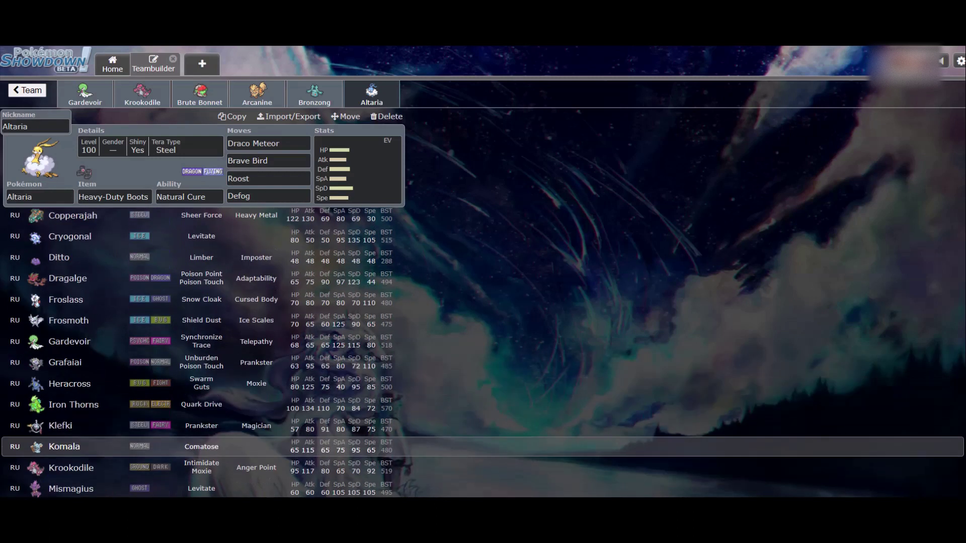
{"action": "scroll", "coordinate": [483, 352], "scroll_direction": "up", "scroll_amount": 2}
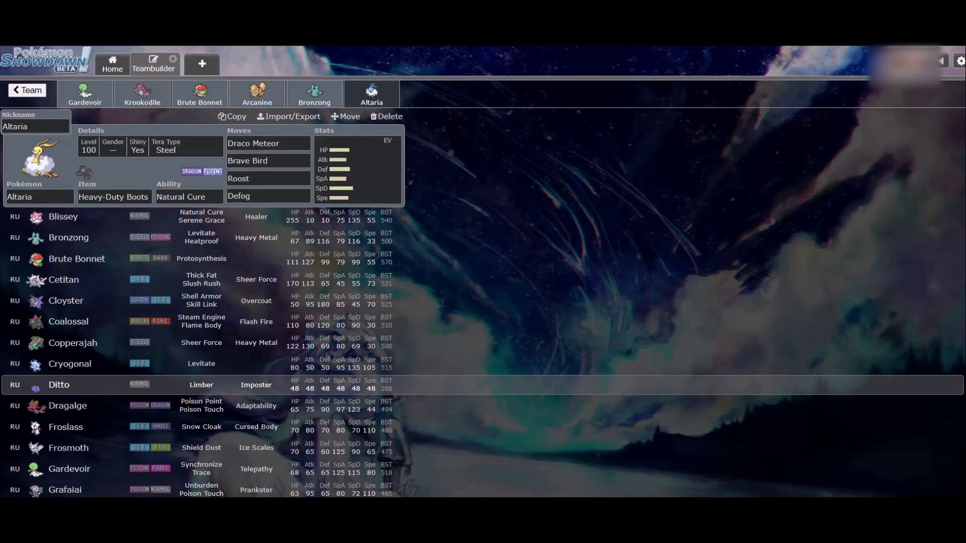
{"action": "scroll", "coordinate": [483, 352], "scroll_direction": "up", "scroll_amount": 1}
{"action": "scroll", "coordinate": [482, 352], "scroll_direction": "down", "scroll_amount": 2}
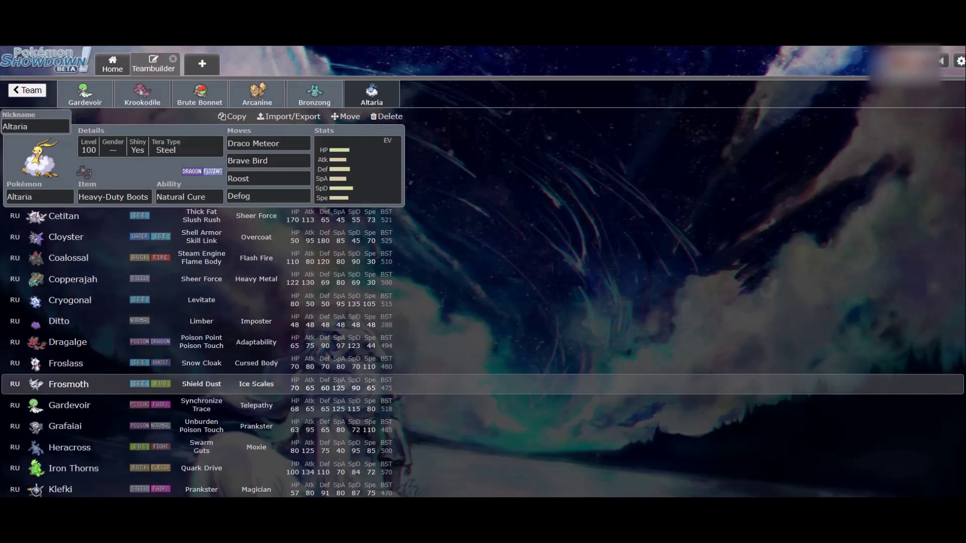
{"action": "scroll", "coordinate": [483, 352], "scroll_direction": "down", "scroll_amount": 2}
{"action": "scroll", "coordinate": [483, 353], "scroll_direction": "down", "scroll_amount": 1}
{"action": "scroll", "coordinate": [483, 352], "scroll_direction": "down", "scroll_amount": 1}
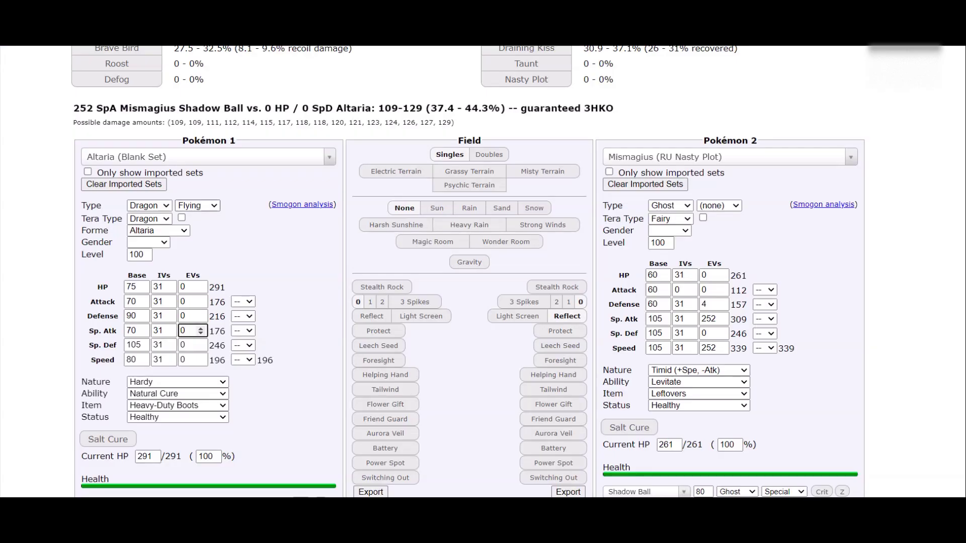
- In the damage calculator, give Mismagius a +2 Special Attack boost
{"action": "scroll", "coordinate": [191, 331], "scroll_direction": "up", "scroll_amount": 2}
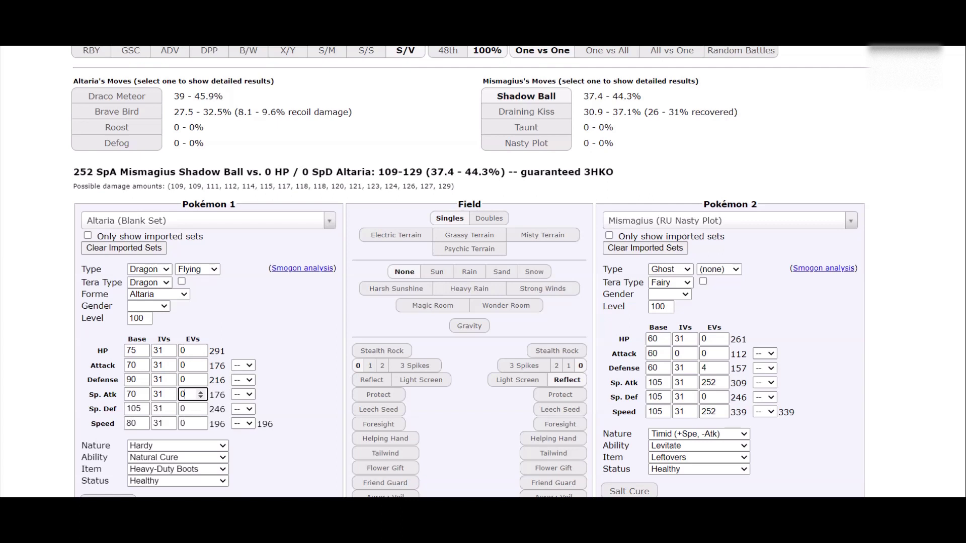
{"action": "left_click", "coordinate": [765, 382]}
{"action": "left_click", "coordinate": [765, 284]}
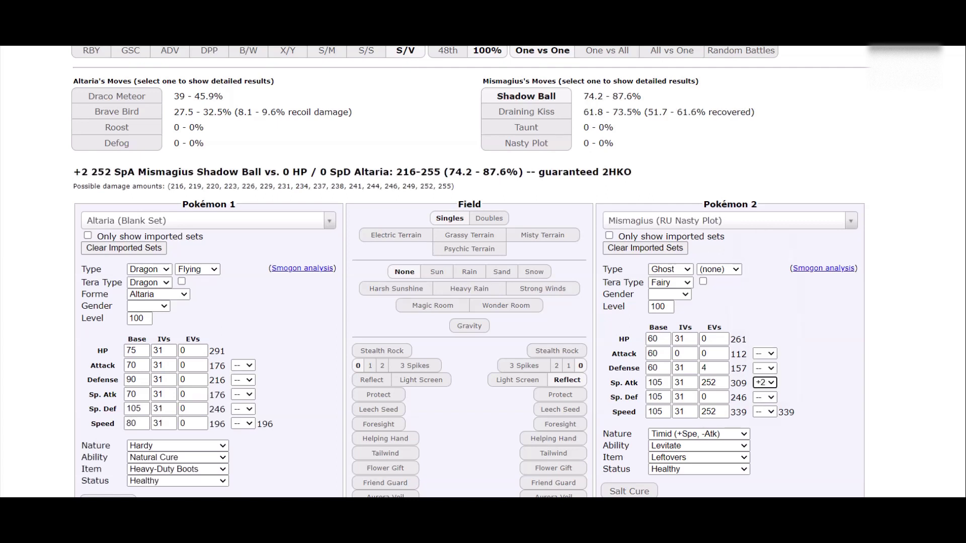
- Give Altaria 252 HP and 252 Special Defense EVs and choose its nature
{"action": "left_click", "coordinate": [187, 351]}
{"action": "type", "text": "252"}
{"action": "left_click", "coordinate": [187, 409]}
{"action": "type", "text": "252"}
{"action": "left_click", "coordinate": [176, 445]}
{"action": "scroll", "coordinate": [166, 401], "scroll_direction": "down", "scroll_amount": 2}
{"action": "scroll", "coordinate": [166, 403], "scroll_direction": "down", "scroll_amount": 1}
{"action": "left_click", "coordinate": [167, 412]}
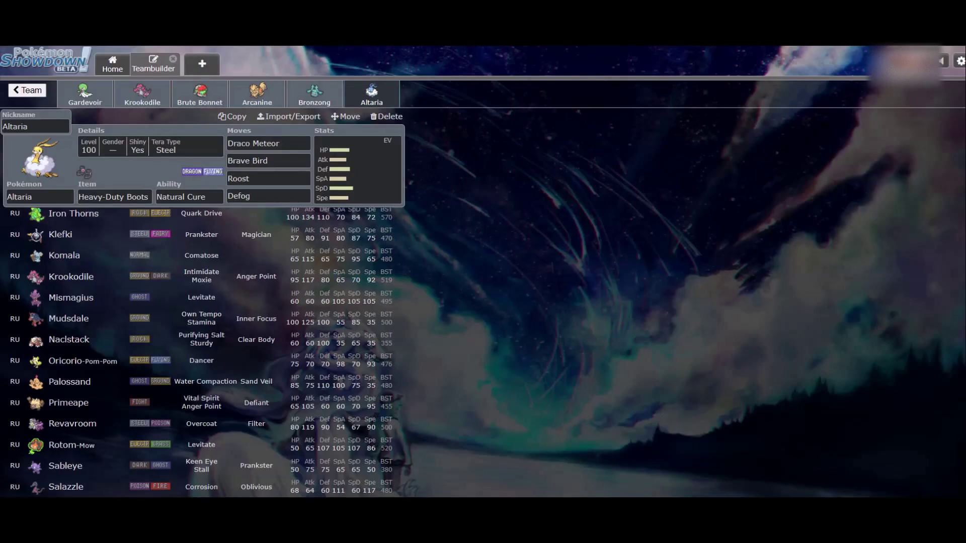
- Review the other team members' sets in the Showdown teambuilder and return to Altaria's EV spread
{"action": "left_click", "coordinate": [85, 94]}
{"action": "left_click", "coordinate": [143, 94]}
{"action": "left_click", "coordinate": [200, 94]}
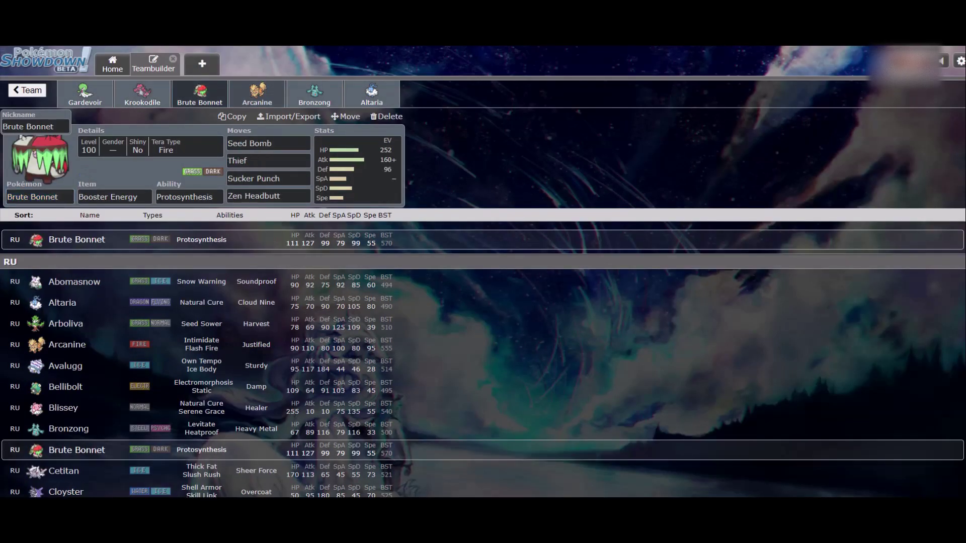
{"action": "left_click", "coordinate": [257, 93]}
{"action": "left_click", "coordinate": [314, 93]}
{"action": "left_click", "coordinate": [257, 94]}
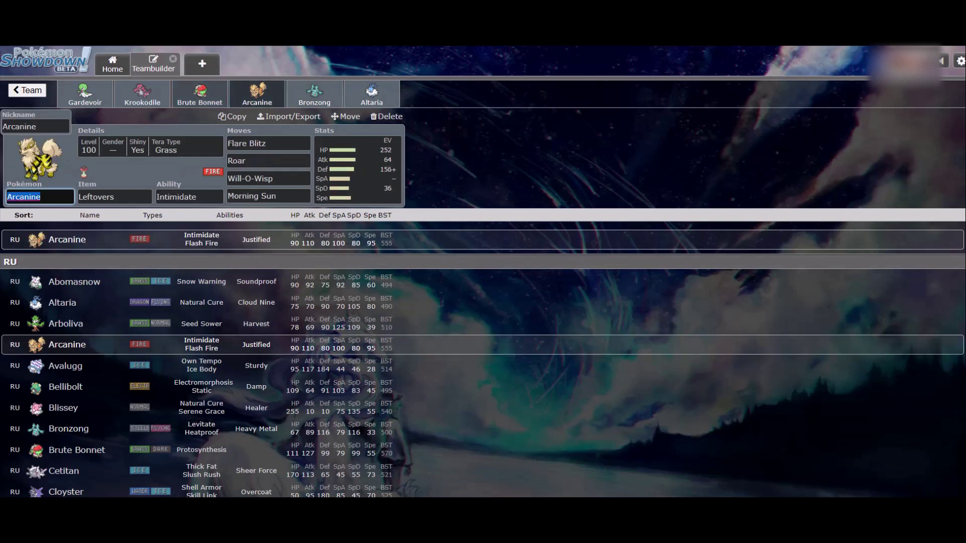
{"action": "left_click", "coordinate": [199, 94]}
{"action": "left_click", "coordinate": [142, 94]}
{"action": "left_click", "coordinate": [85, 94]}
{"action": "left_click", "coordinate": [200, 93]}
{"action": "left_click", "coordinate": [85, 93]}
{"action": "left_click", "coordinate": [372, 93]}
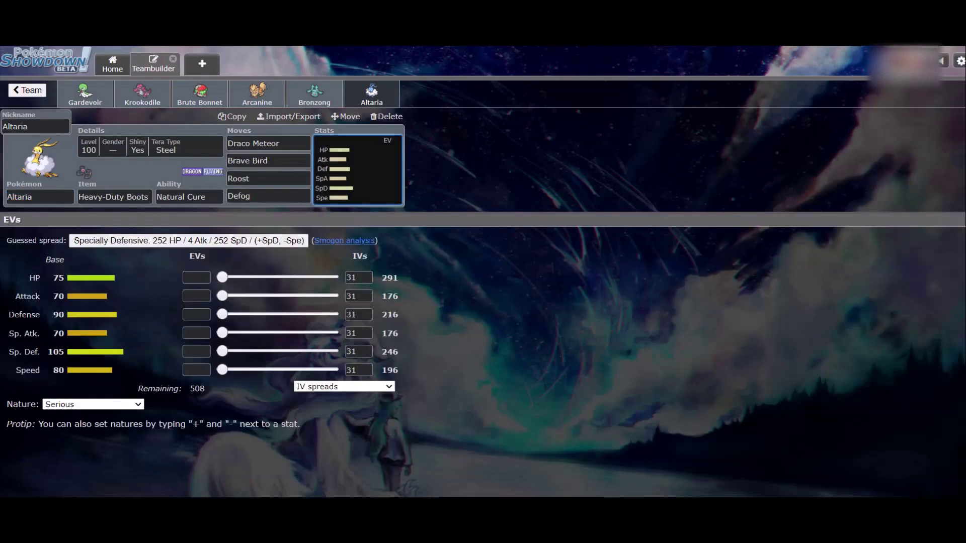
- Set Altaria's EVs to 252 HP, 4 Defense and 252 Special Defense with a Sassy nature
{"action": "type", "text": "252"}
{"action": "left_click_drag", "start_coordinate": [222, 351], "coordinate": [333, 351]}
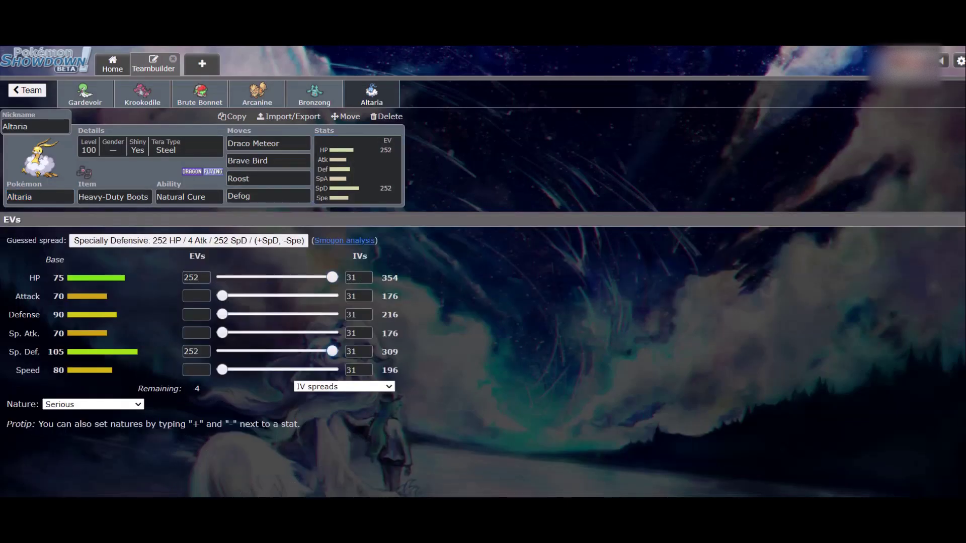
{"action": "left_click_drag", "start_coordinate": [222, 314], "coordinate": [224, 314]}
{"action": "left_click", "coordinate": [92, 404]}
{"action": "scroll", "coordinate": [88, 375], "scroll_direction": "down", "scroll_amount": 1}
{"action": "left_click", "coordinate": [89, 375]}
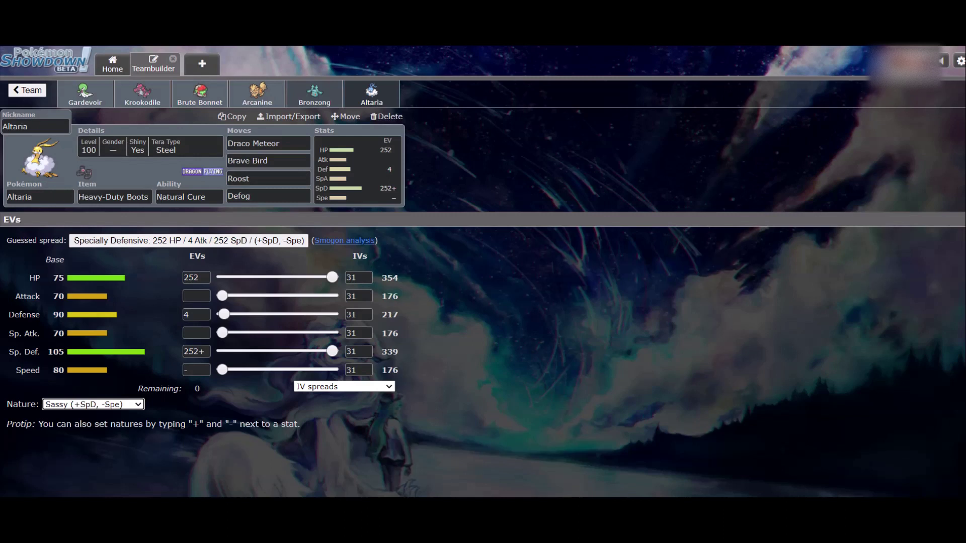
- Review the Bronzong and Arcanine sets, the full team overview and the move options for Brute Bonnet's Thief slot
{"action": "left_click", "coordinate": [314, 95]}
{"action": "left_click", "coordinate": [257, 94]}
{"action": "left_click", "coordinate": [371, 94]}
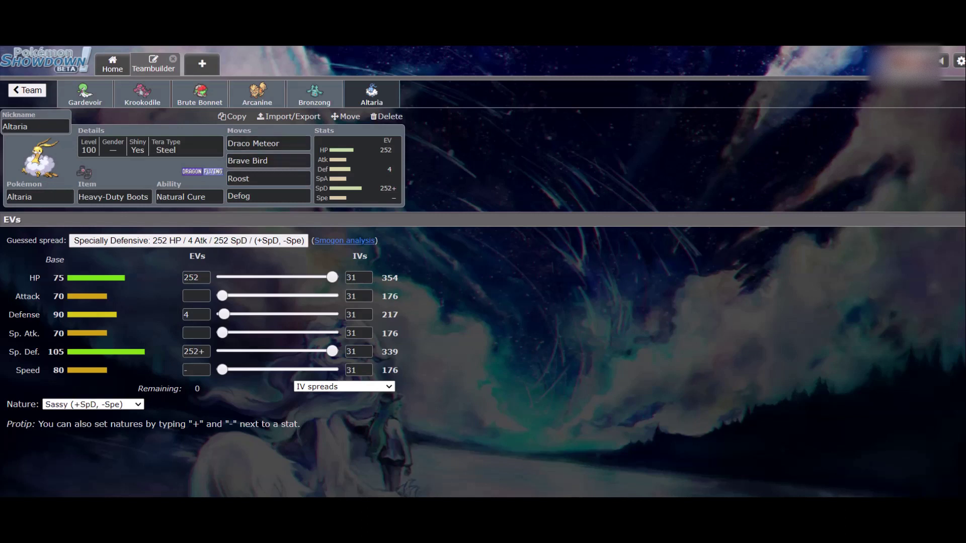
{"action": "left_click", "coordinate": [27, 90]}
{"action": "scroll", "coordinate": [203, 302], "scroll_direction": "down", "scroll_amount": 4}
{"action": "scroll", "coordinate": [203, 303], "scroll_direction": "up", "scroll_amount": 4}
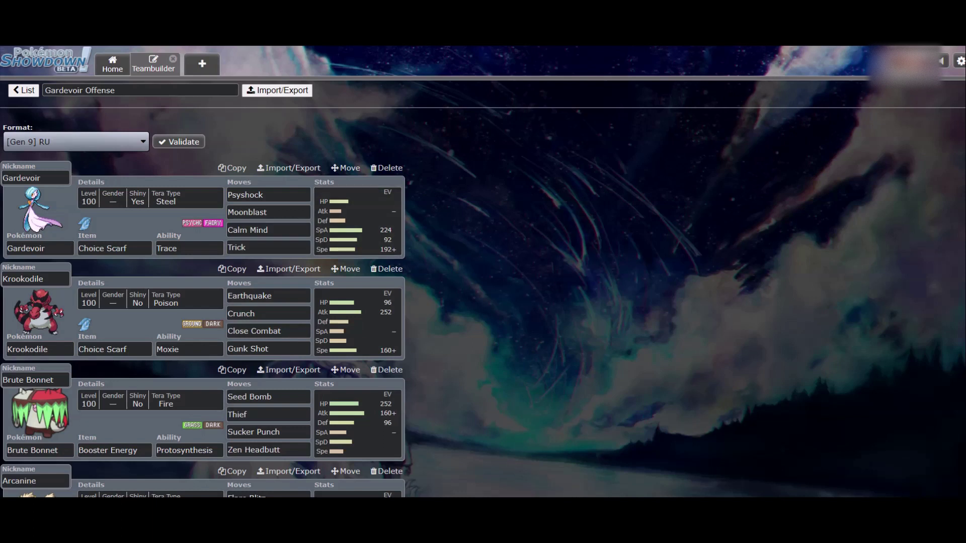
{"action": "scroll", "coordinate": [201, 302], "scroll_direction": "down", "scroll_amount": 4}
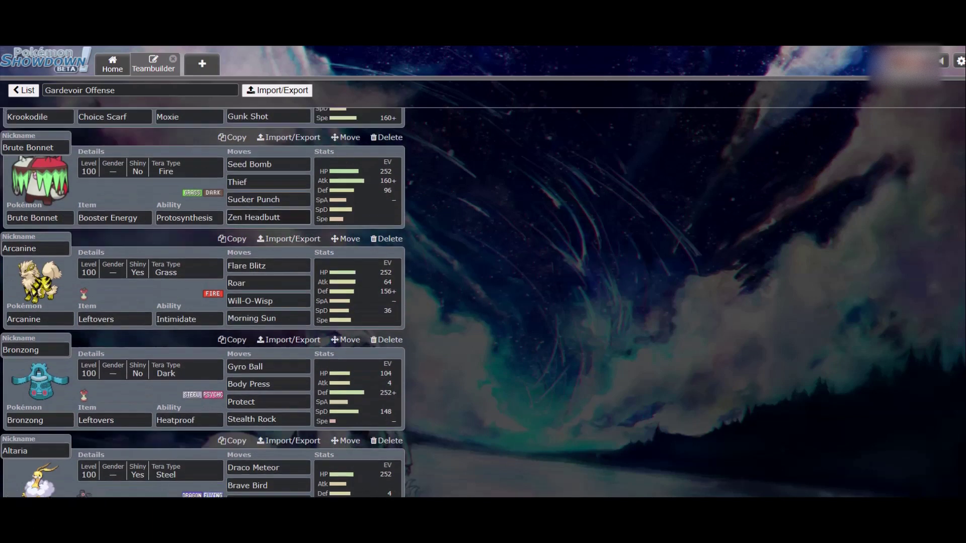
{"action": "left_click", "coordinate": [268, 223]}
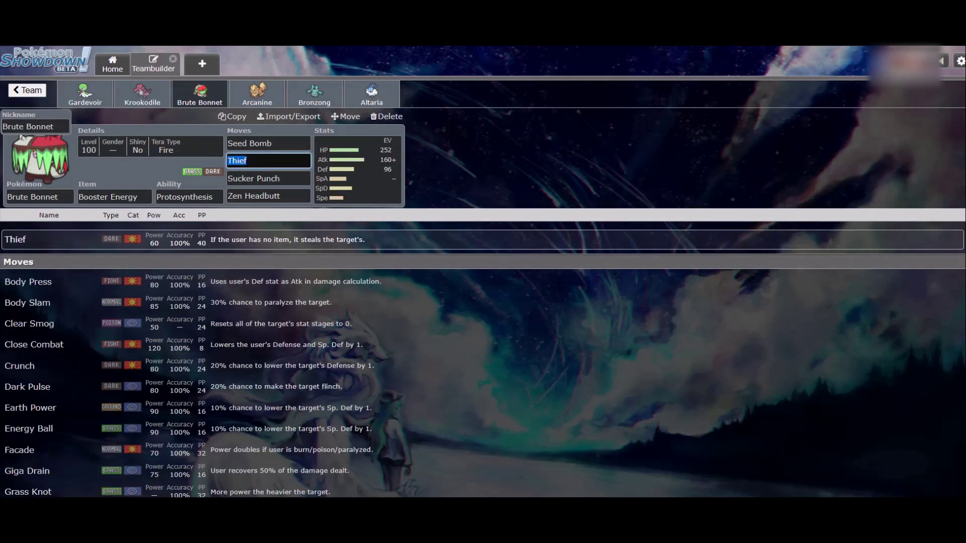
{"action": "left_click", "coordinate": [27, 90]}
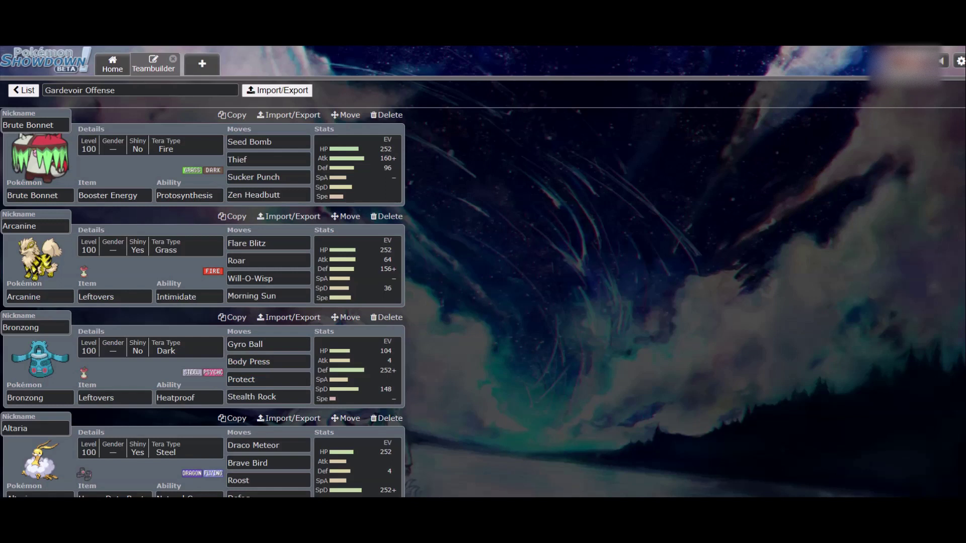
- Compare the six sets in the Gardevoir Offense team overview and inspect Arcanine's EV spread
{"action": "scroll", "coordinate": [202, 301], "scroll_direction": "down", "scroll_amount": 1}
{"action": "scroll", "coordinate": [201, 302], "scroll_direction": "up", "scroll_amount": 2}
{"action": "scroll", "coordinate": [201, 302], "scroll_direction": "down", "scroll_amount": 2}
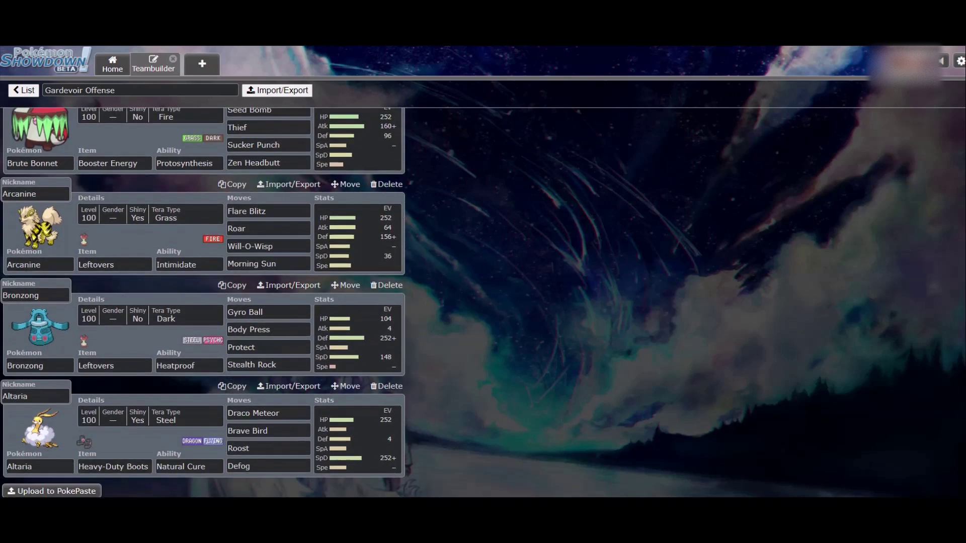
{"action": "scroll", "coordinate": [202, 301], "scroll_direction": "up", "scroll_amount": 1}
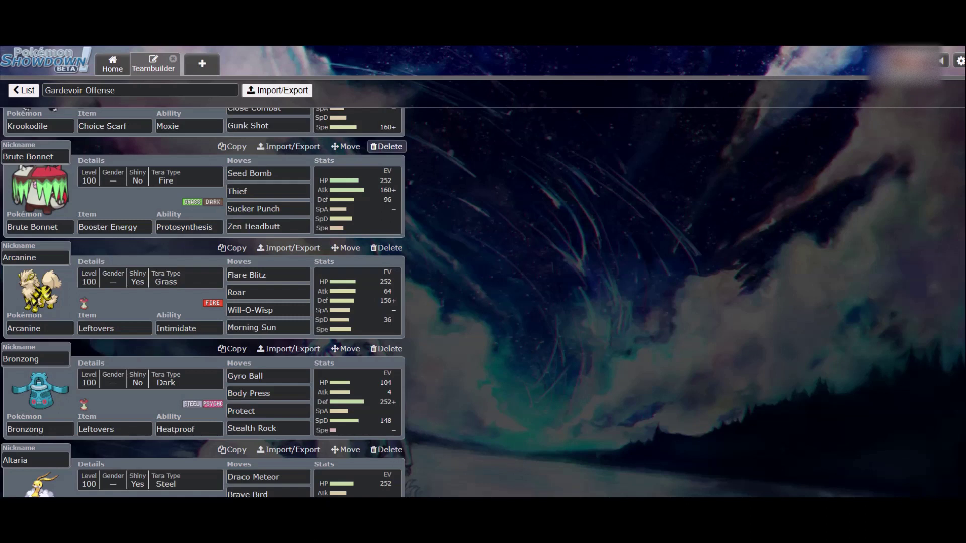
{"action": "scroll", "coordinate": [203, 302], "scroll_direction": "down", "scroll_amount": 2}
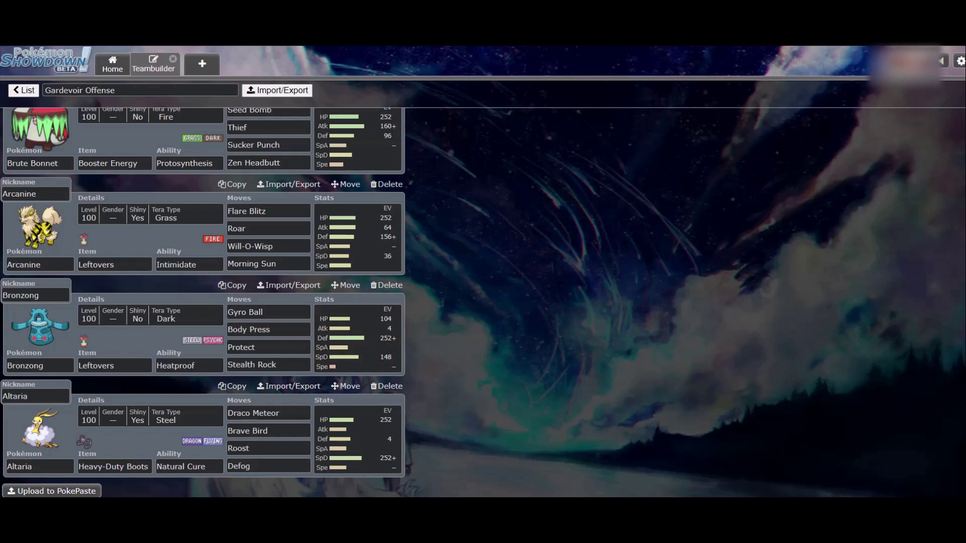
{"action": "scroll", "coordinate": [203, 302], "scroll_direction": "up", "scroll_amount": 3}
{"action": "scroll", "coordinate": [203, 302], "scroll_direction": "down", "scroll_amount": 1}
{"action": "scroll", "coordinate": [202, 302], "scroll_direction": "up", "scroll_amount": 2}
{"action": "scroll", "coordinate": [202, 301], "scroll_direction": "down", "scroll_amount": 5}
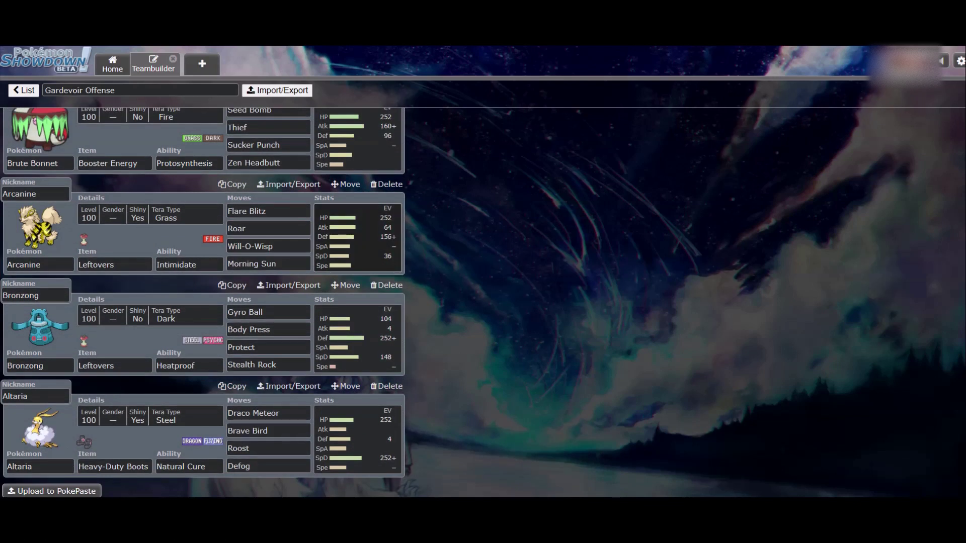
{"action": "left_click", "coordinate": [357, 238]}
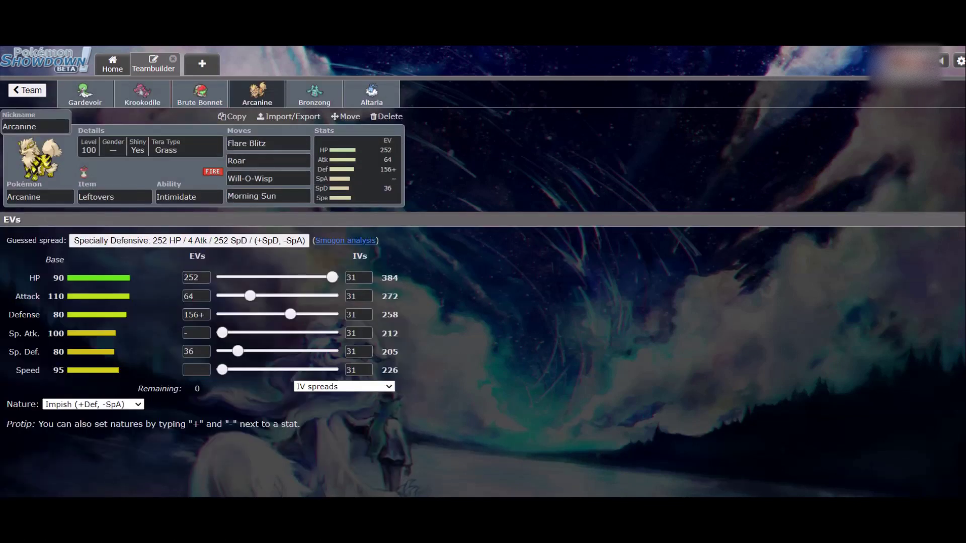
{"action": "left_click", "coordinate": [27, 90]}
{"action": "scroll", "coordinate": [203, 302], "scroll_direction": "down", "scroll_amount": 5}
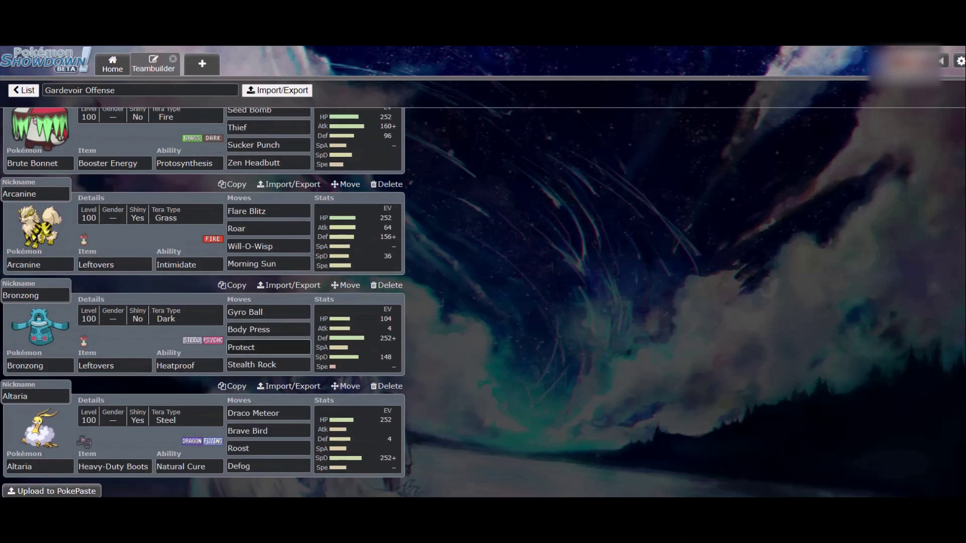
{"action": "scroll", "coordinate": [203, 302], "scroll_direction": "up", "scroll_amount": 5}
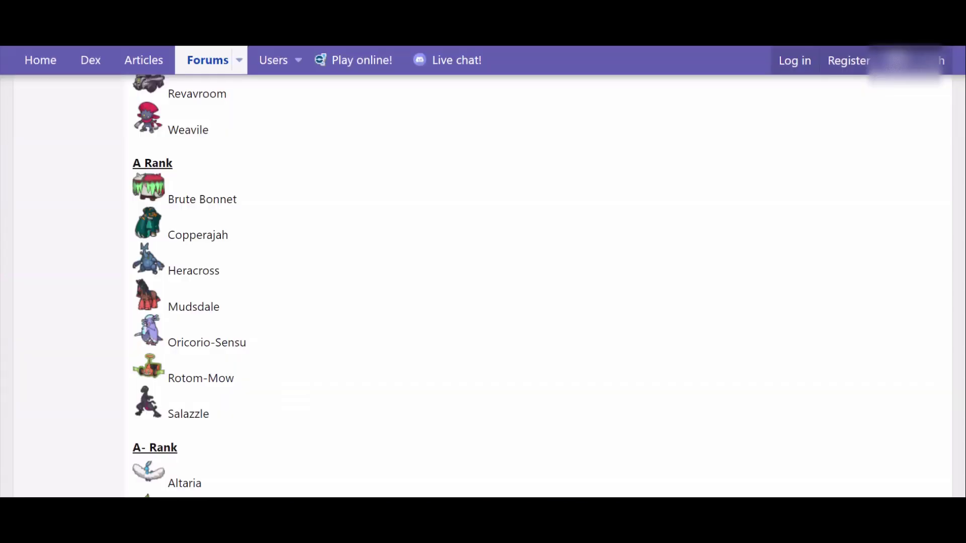
- Examine the A through B+ ranks in the forum's Pokémon ranking list and check them against the team in the Showdown teambuilder
{"action": "scroll", "coordinate": [483, 287], "scroll_direction": "down", "scroll_amount": 8}
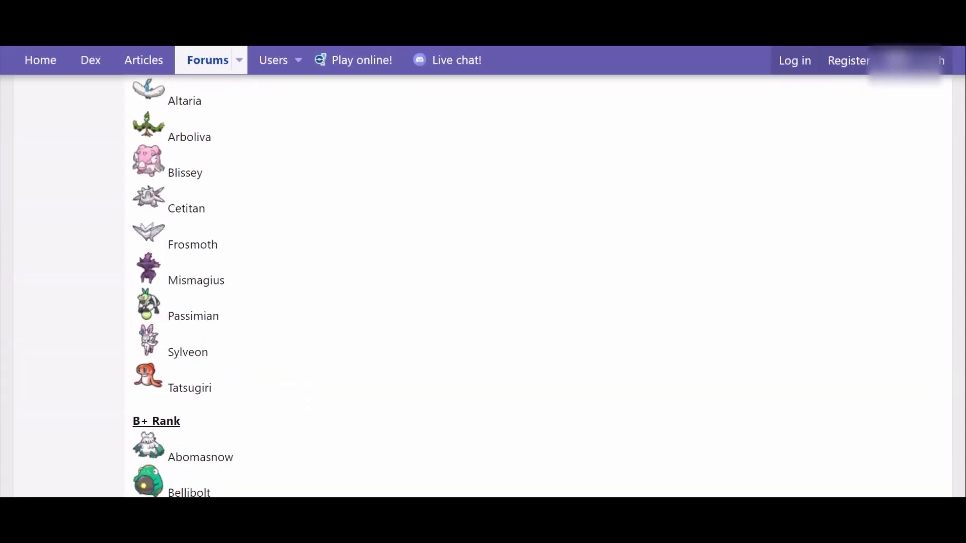
{"action": "scroll", "coordinate": [483, 286], "scroll_direction": "up", "scroll_amount": 1}
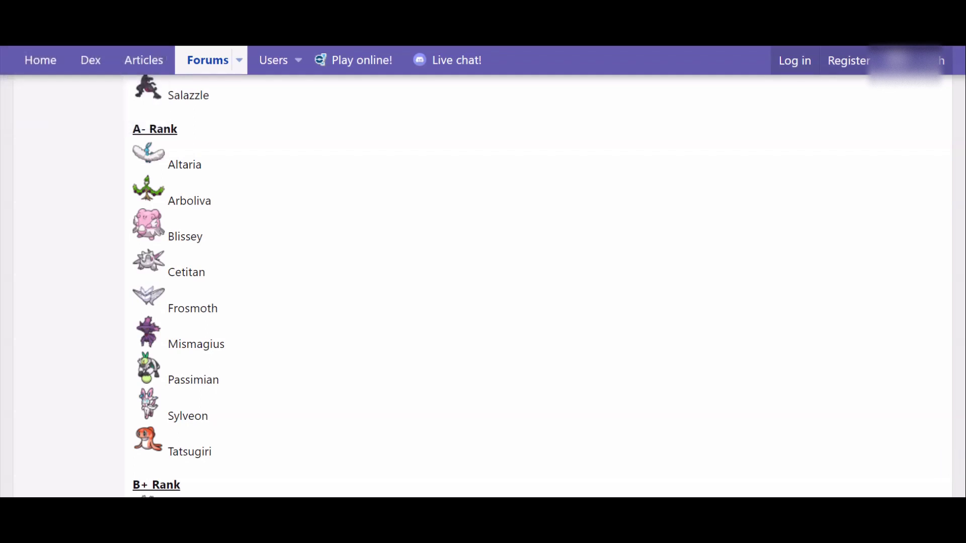
{"action": "scroll", "coordinate": [483, 286], "scroll_direction": "up", "scroll_amount": 6}
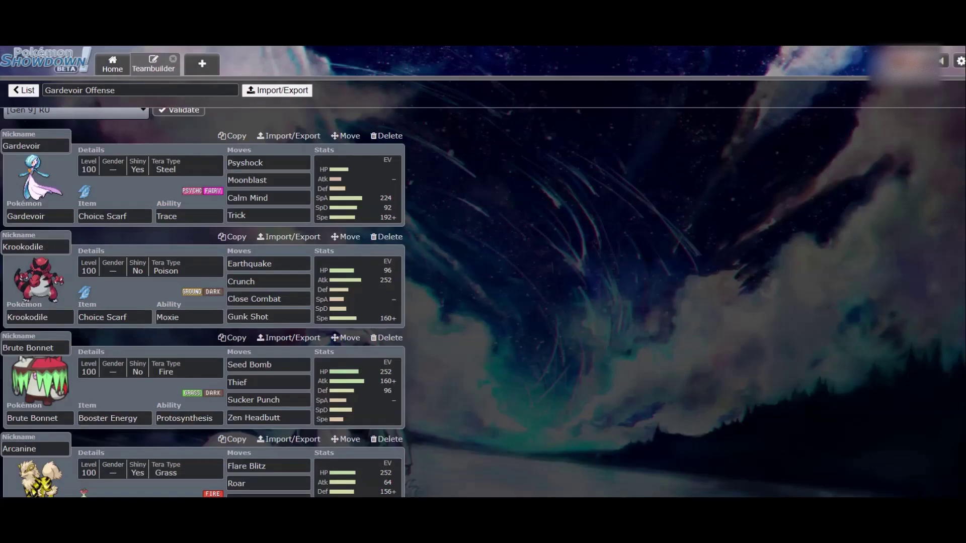
{"action": "scroll", "coordinate": [203, 302], "scroll_direction": "down", "scroll_amount": 2}
{"action": "scroll", "coordinate": [203, 302], "scroll_direction": "up", "scroll_amount": 3}
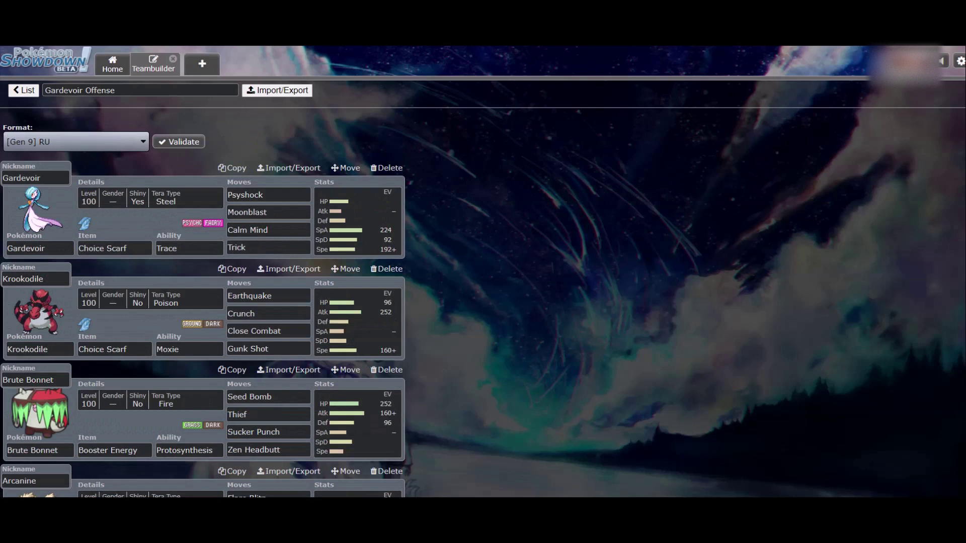